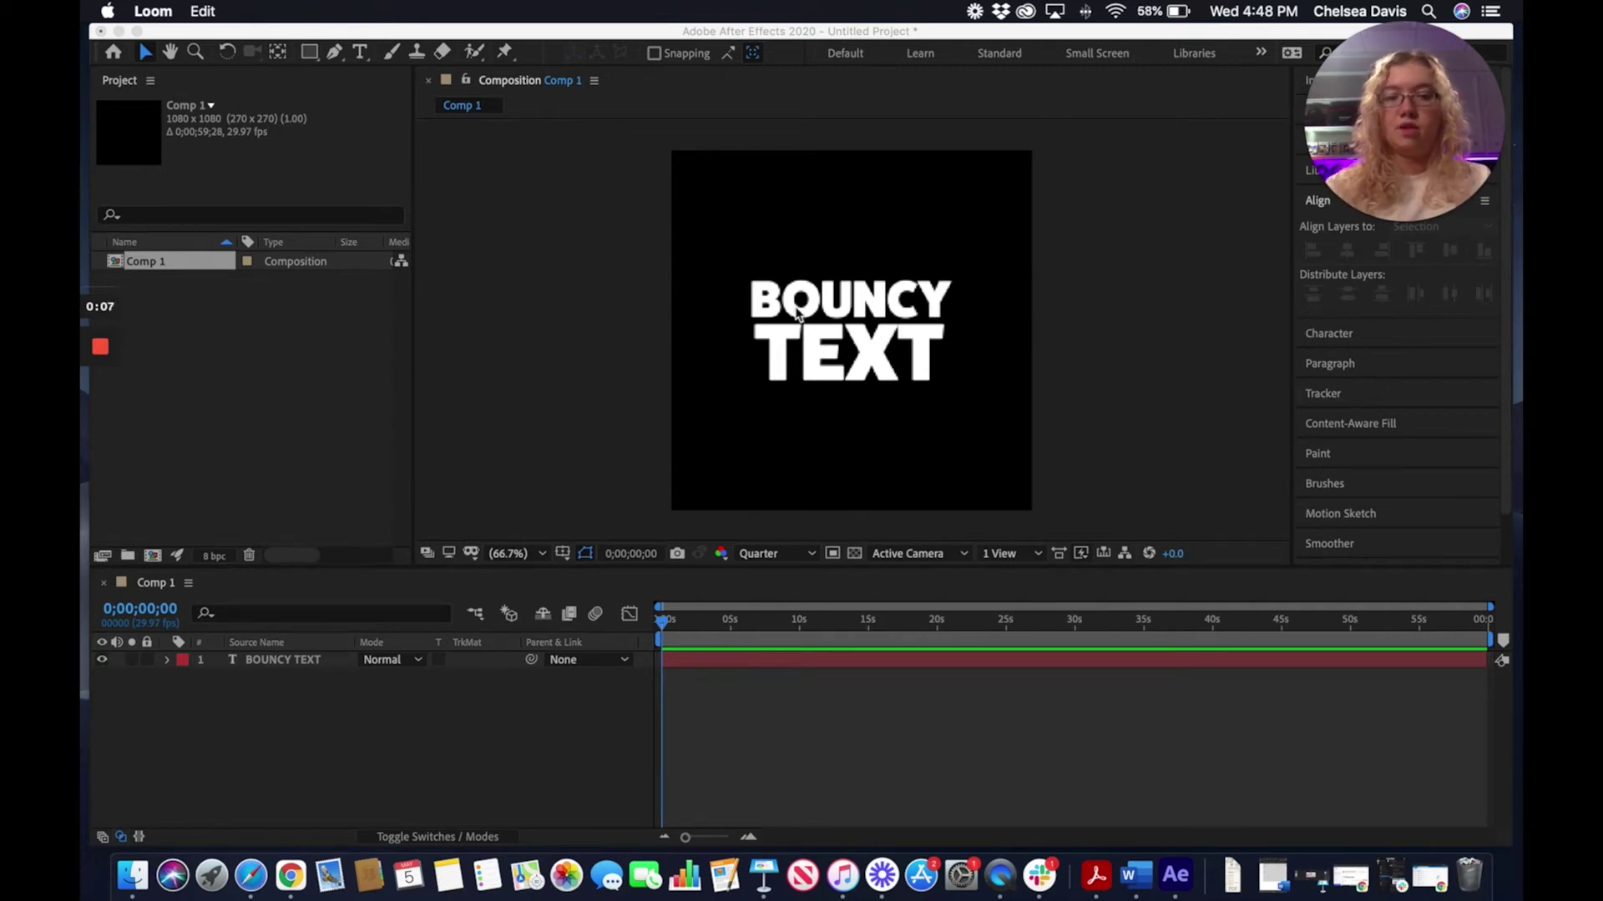
Create shape outlines from the BOUNCY TEXT layer and delete the original text layer
click(816, 359)
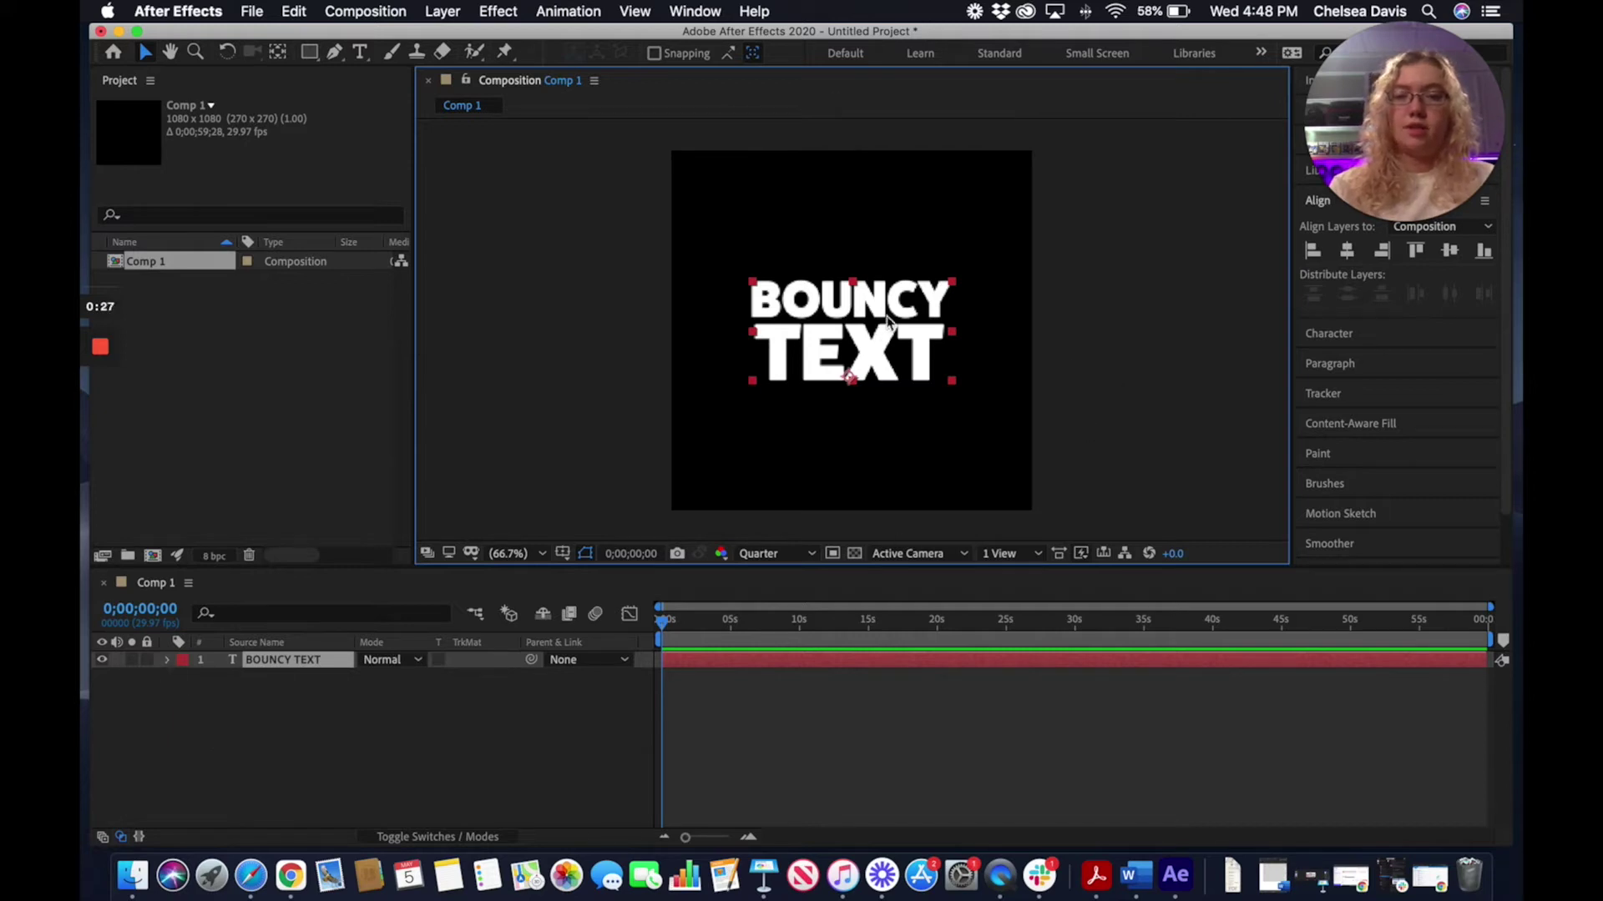
click(442, 12)
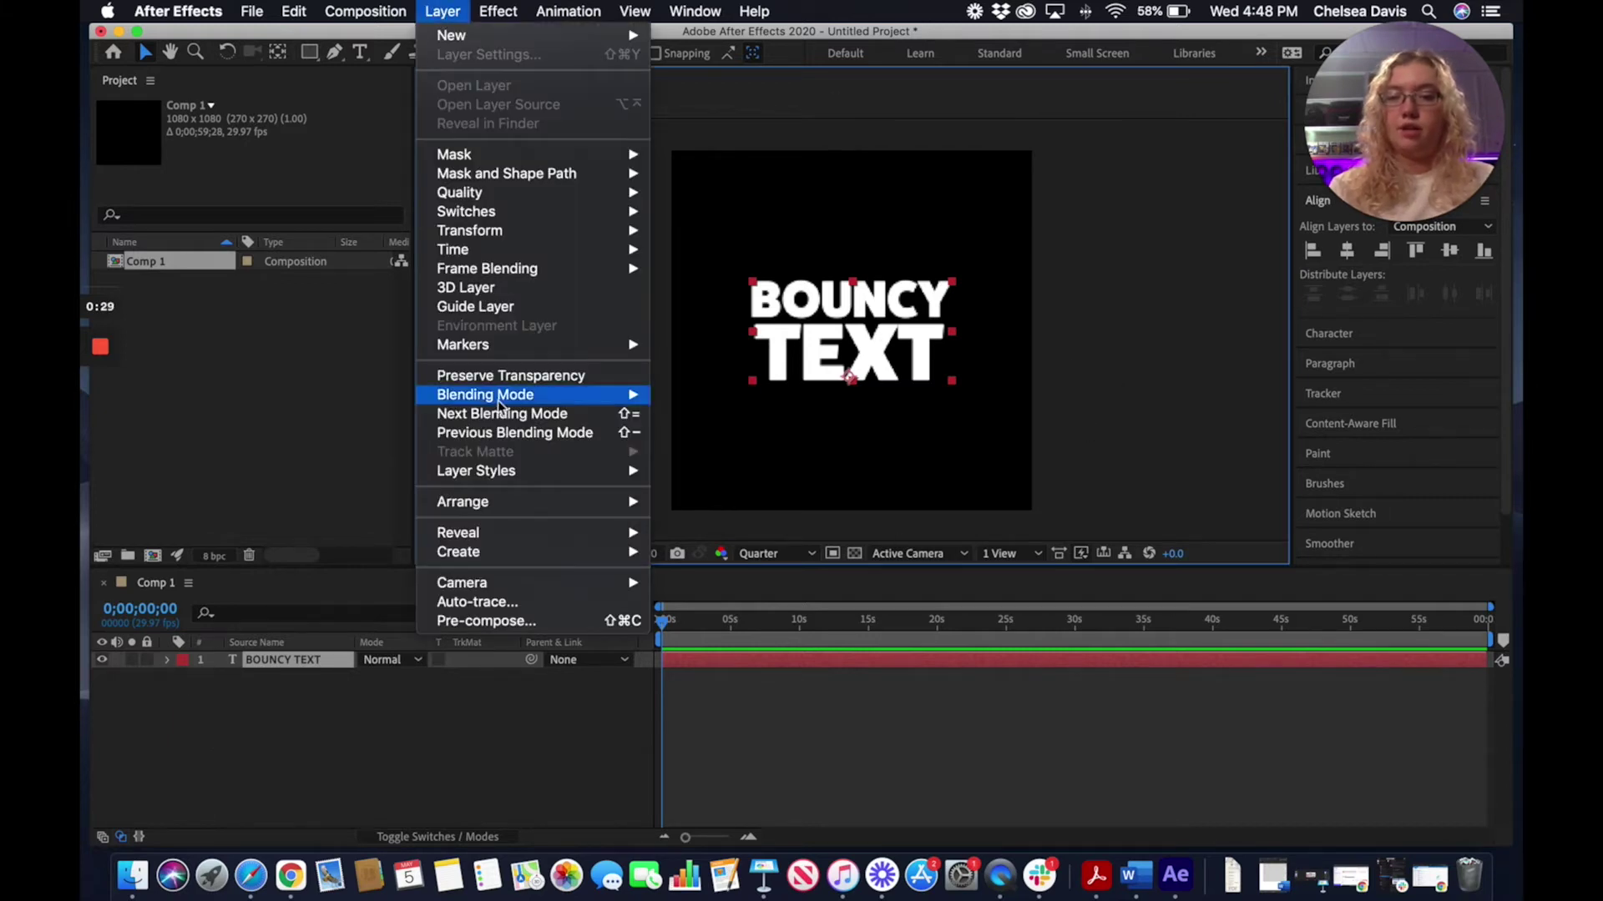
mouse_move(550, 558)
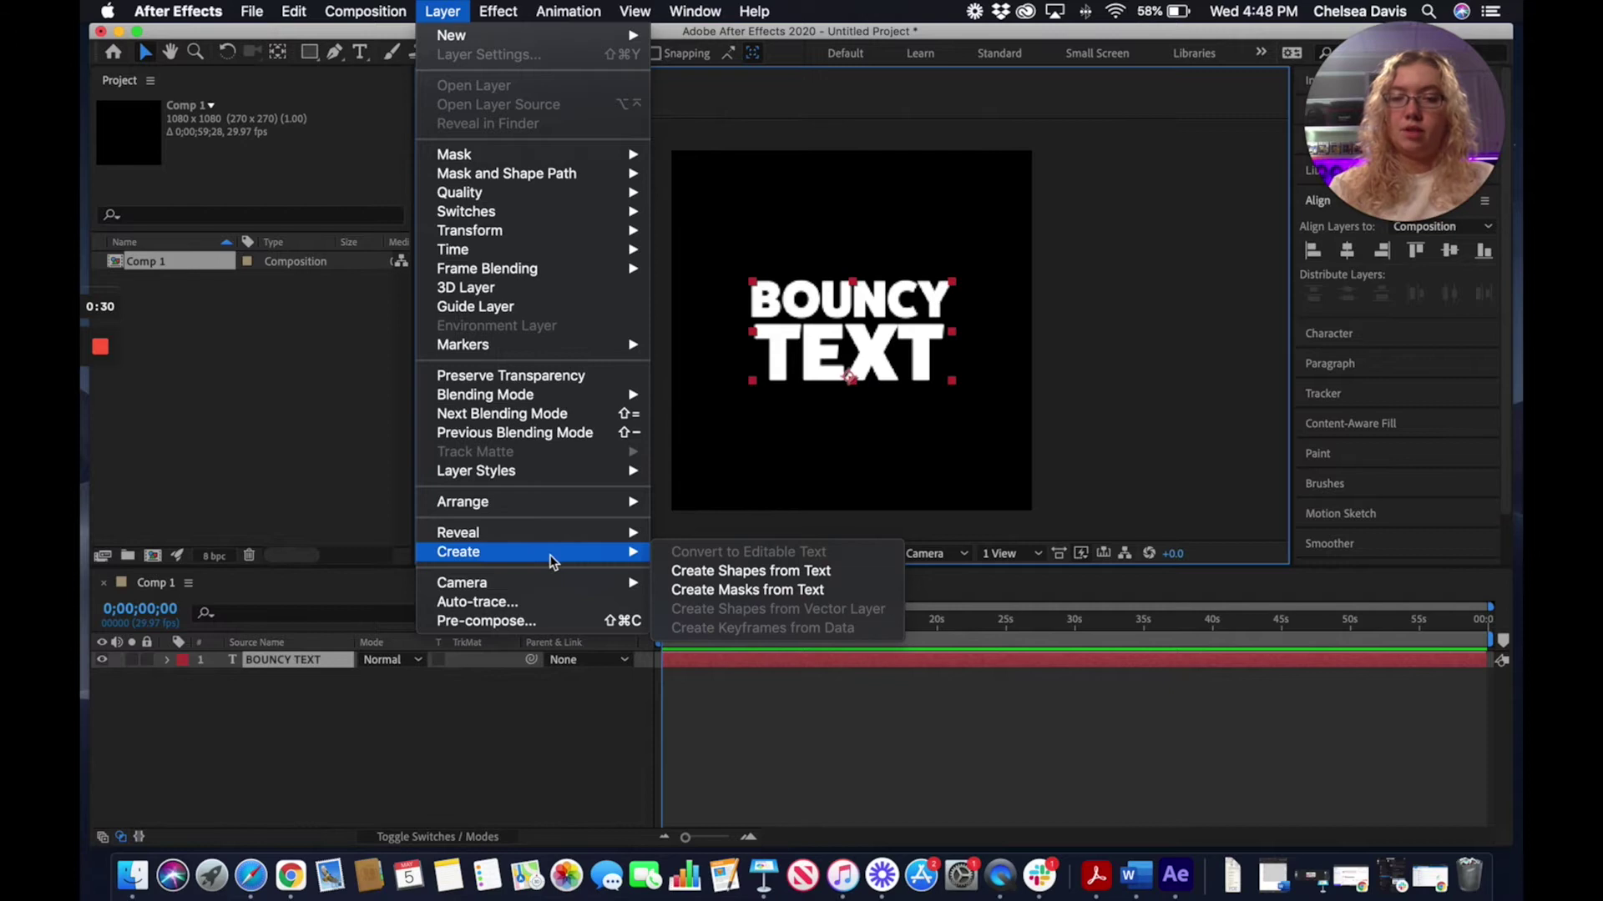
click(758, 570)
click(300, 678)
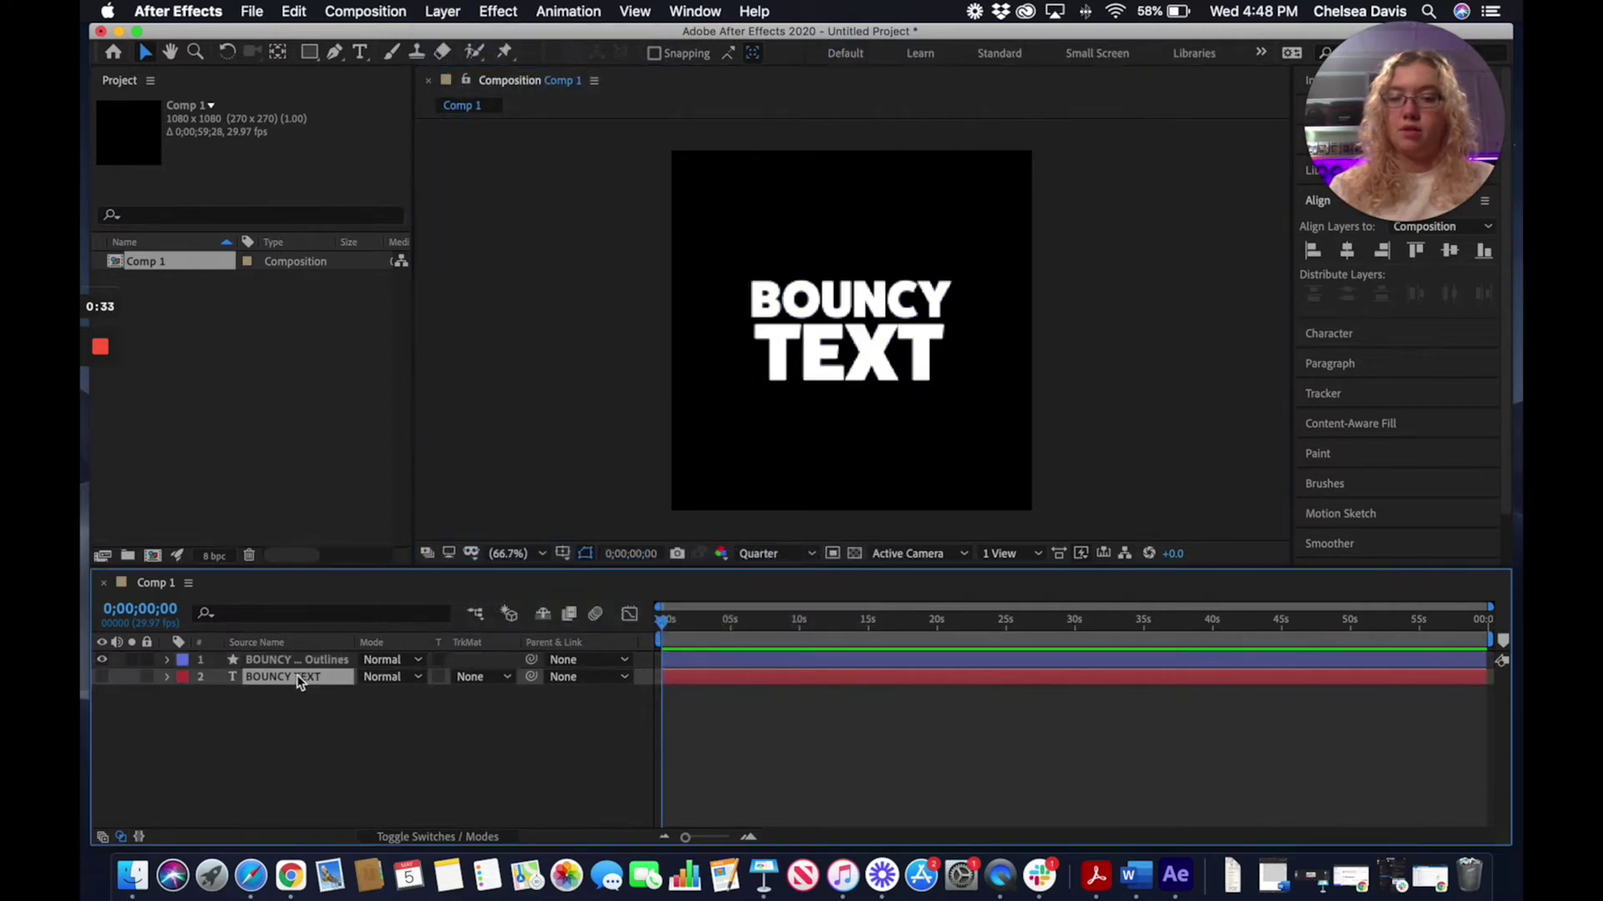
key(Delete)
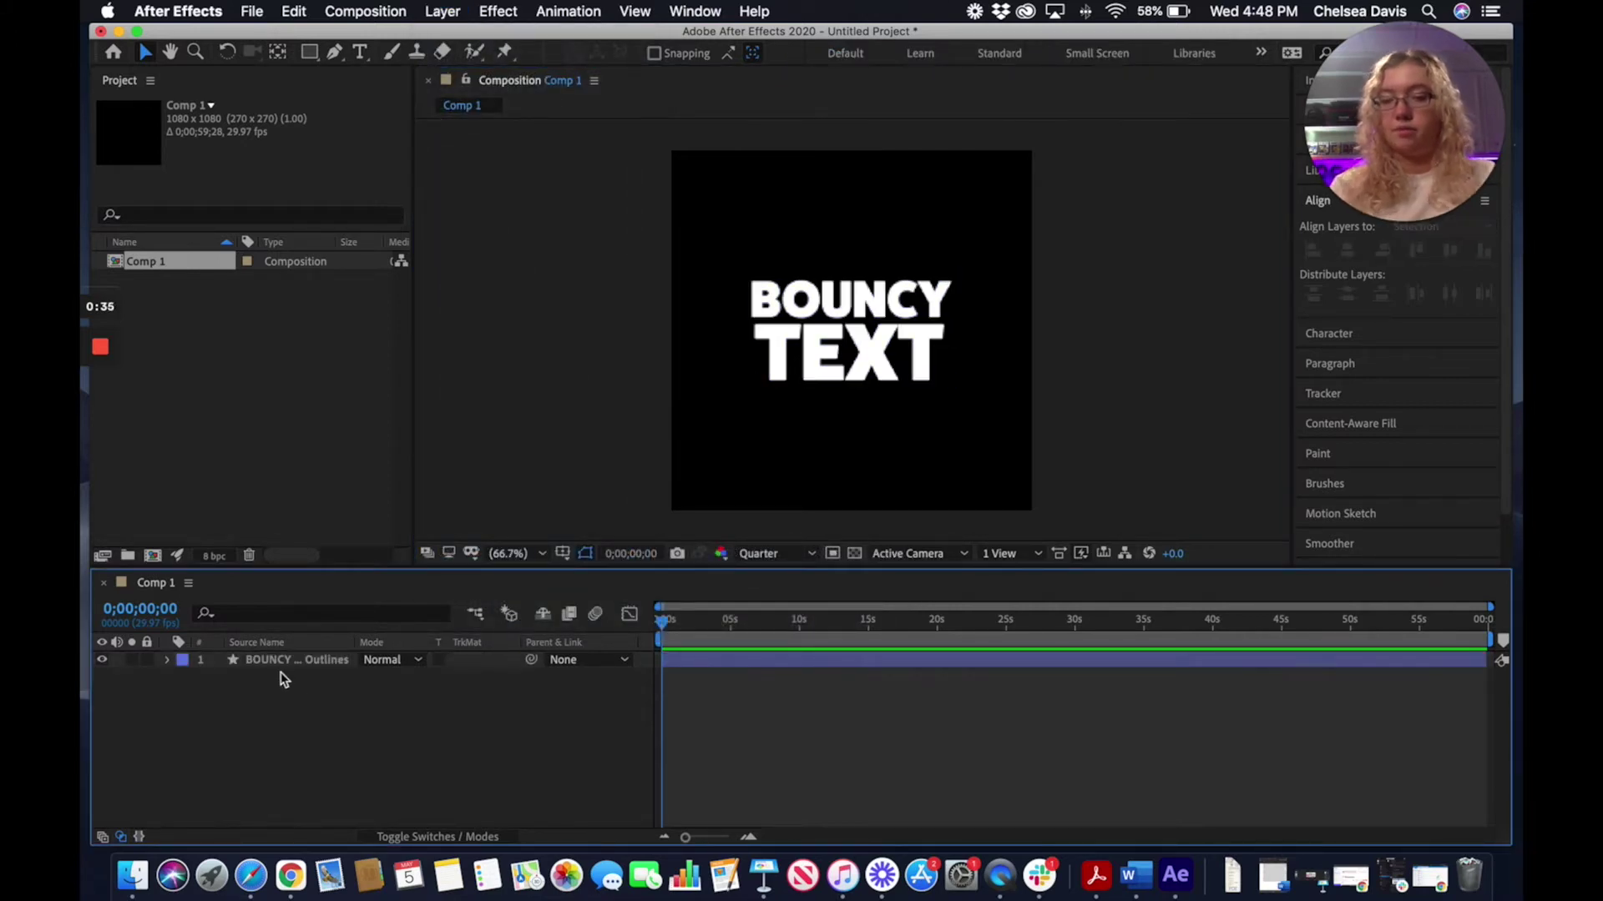
Filter the outlines layer's properties by "path" and enable Path keyframing for all three B paths at the first frame
click(260, 664)
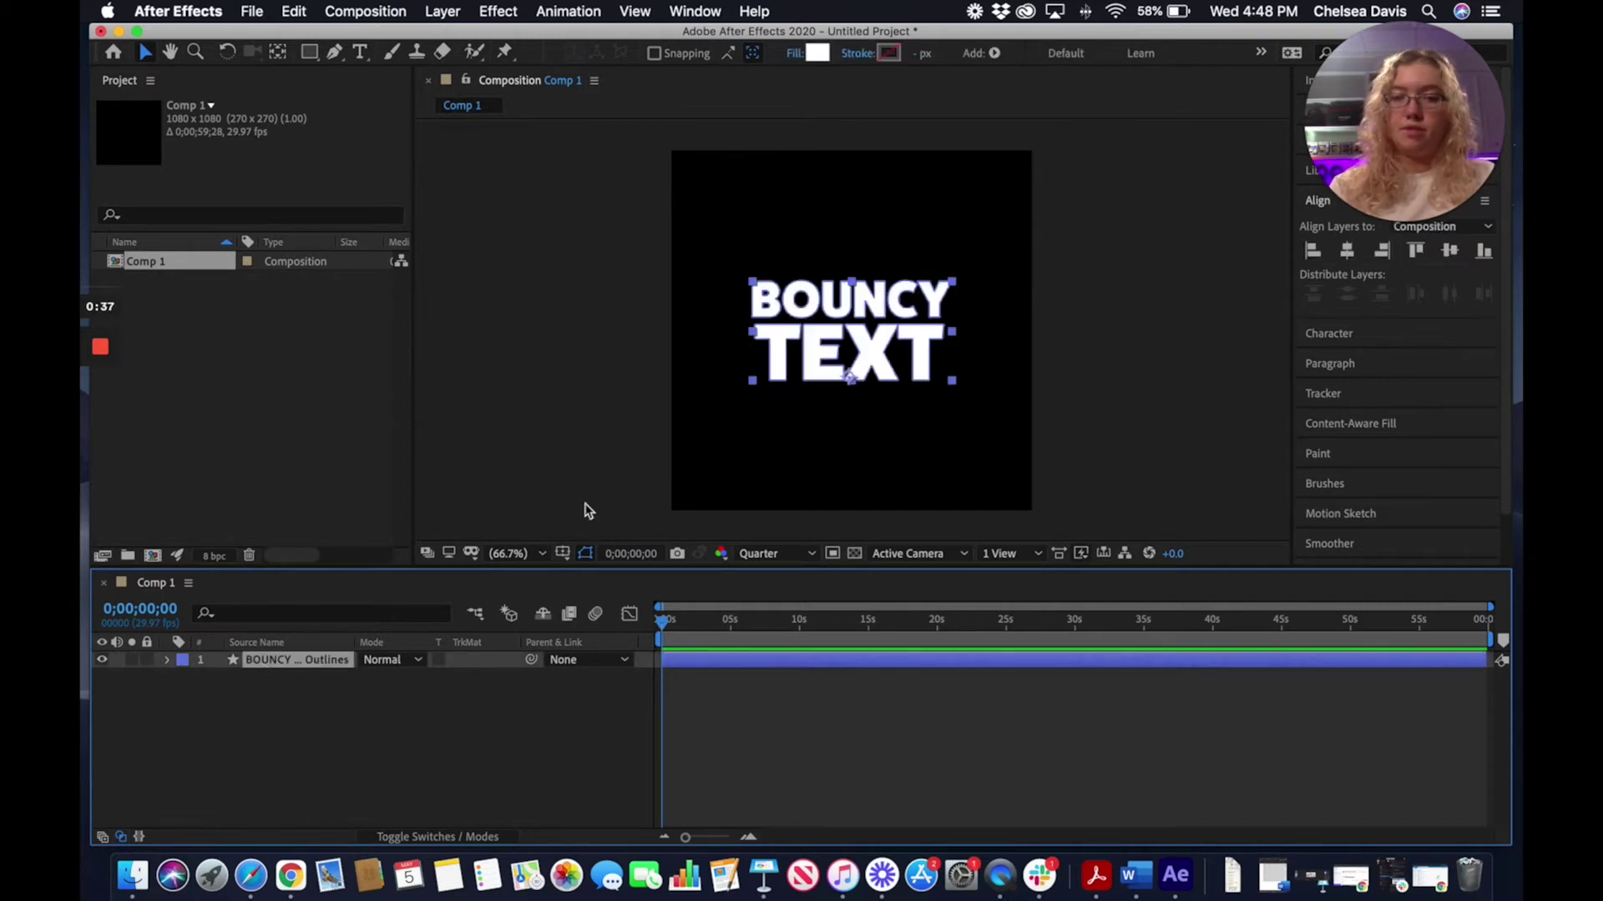
click(264, 615)
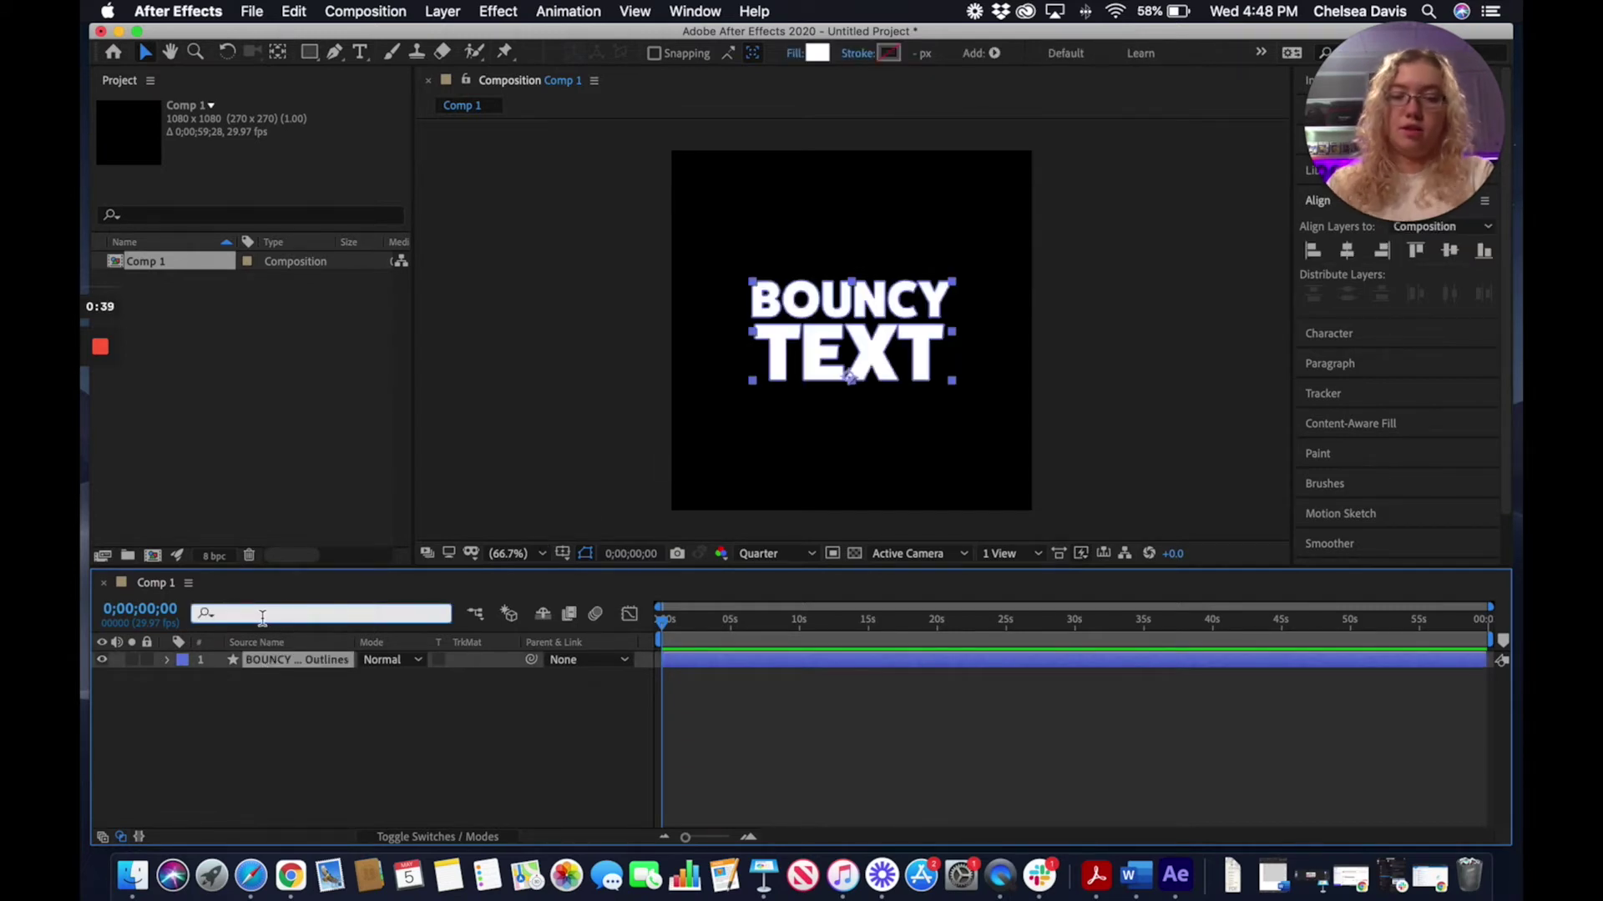
text(path)
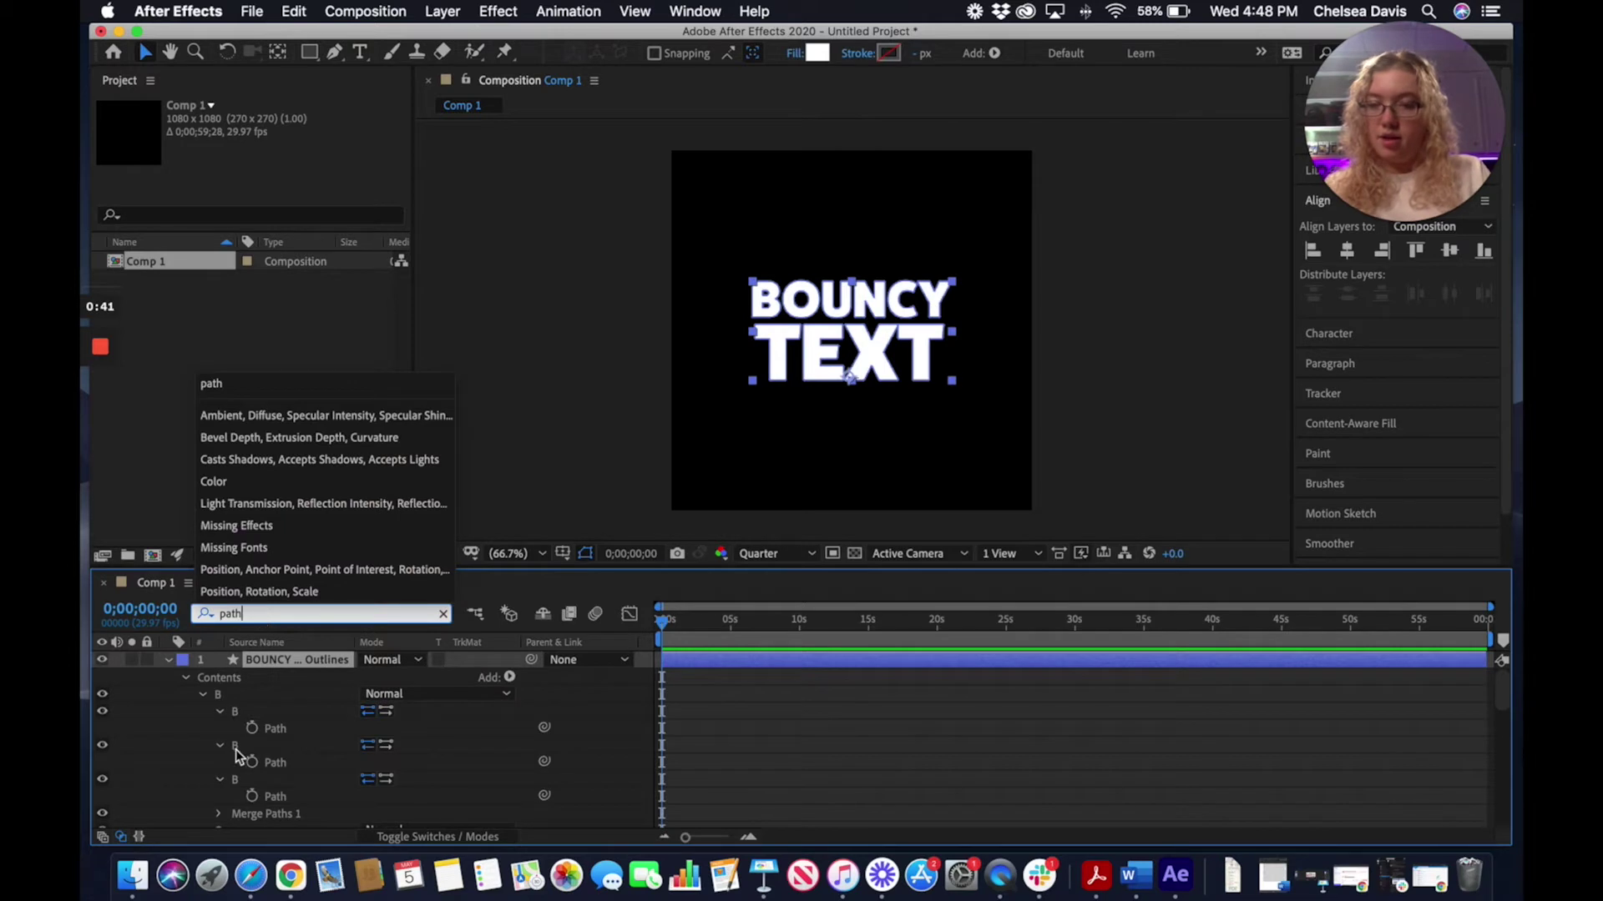
click(251, 728)
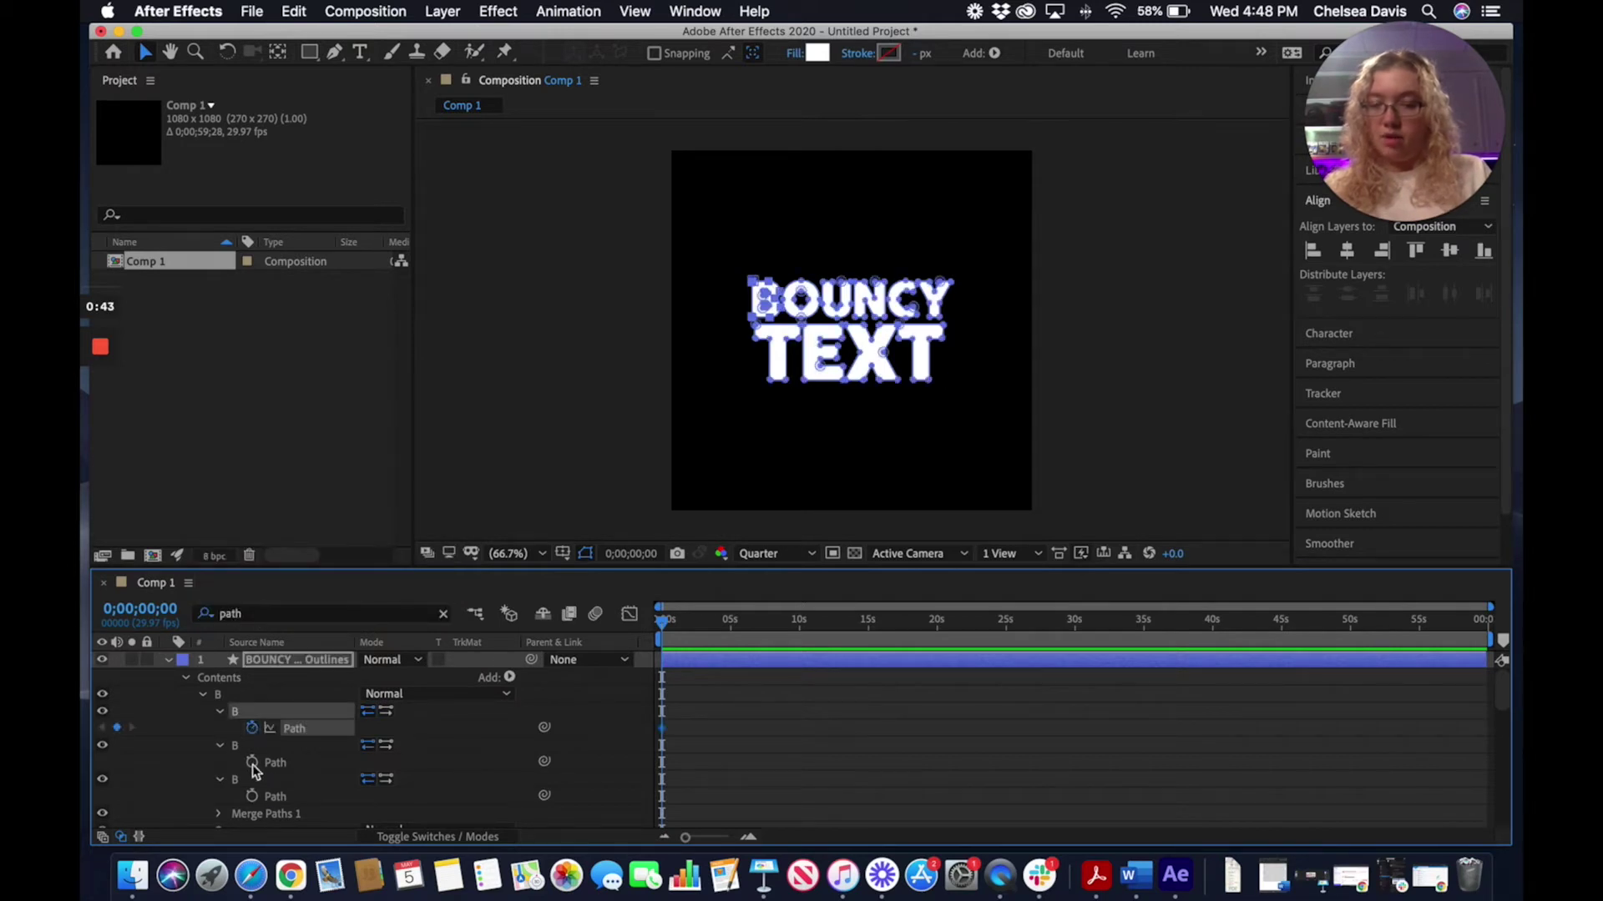
click(252, 763)
scroll(253, 766, down, 2)
click(253, 764)
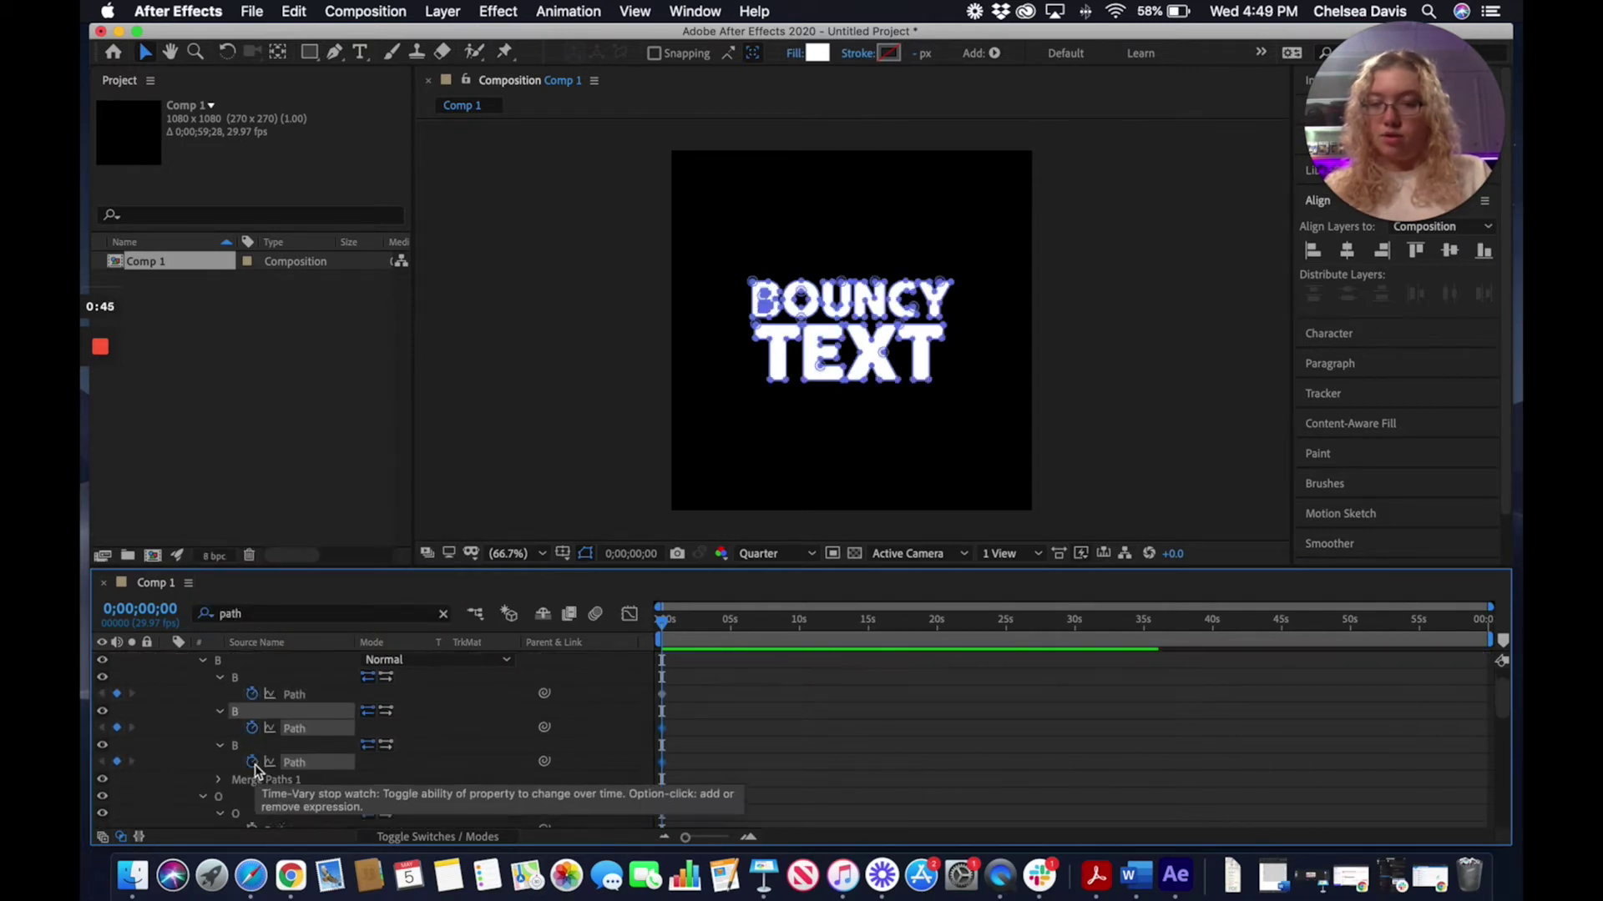
Enable Path keyframing at the first frame for the remaining letters of BOUNCY: both O paths, U, N, C and Y
scroll(254, 765, down, 4)
click(253, 764)
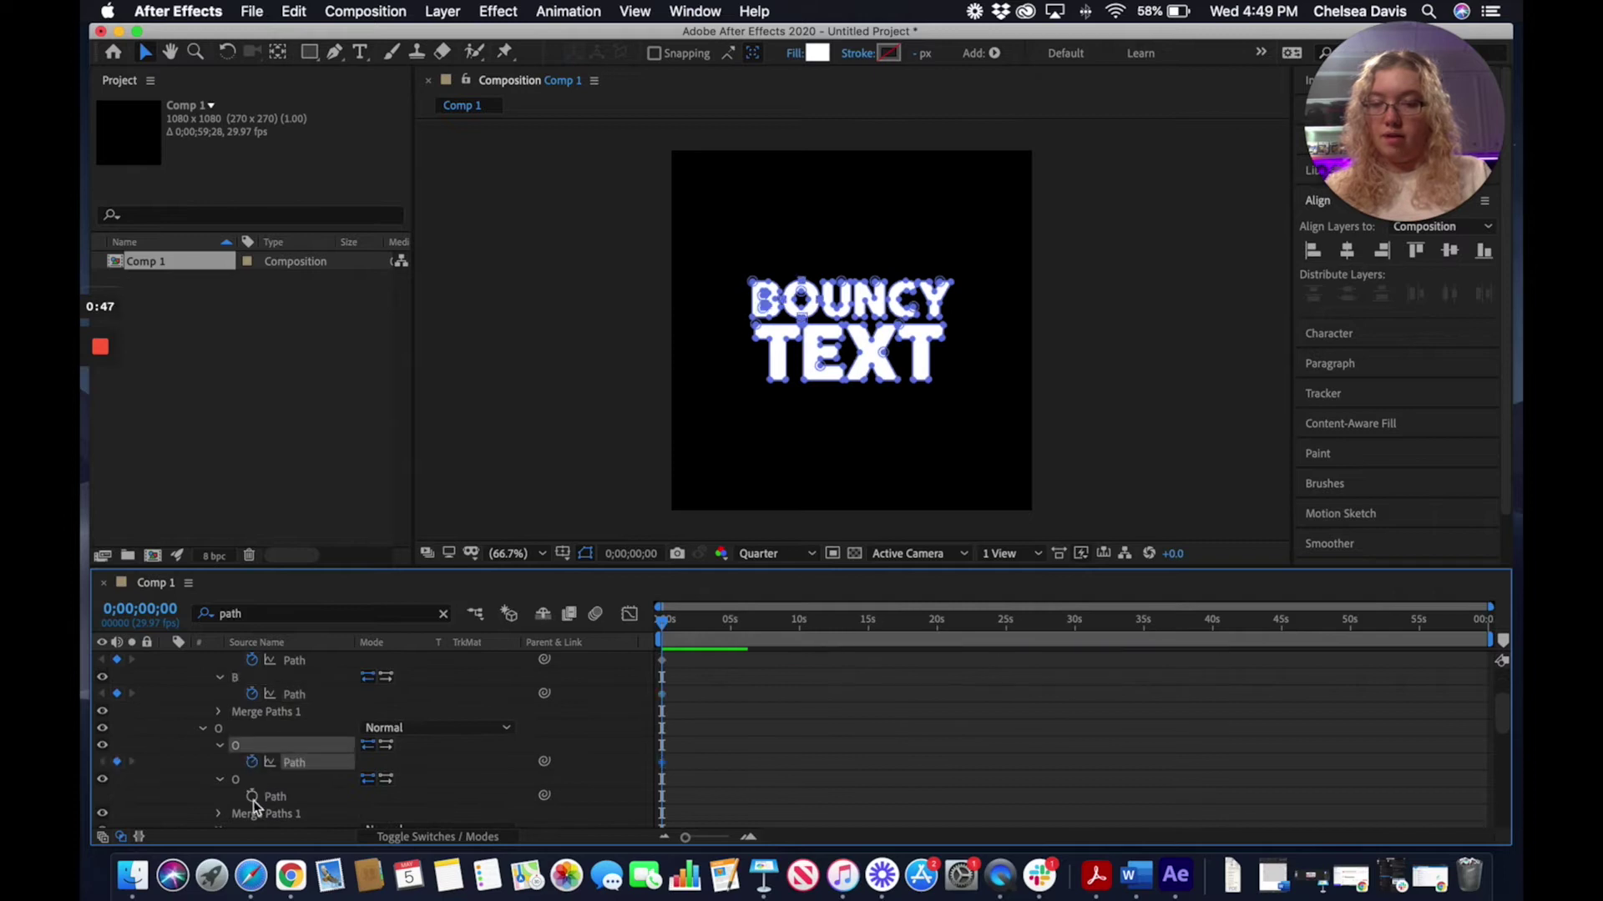
click(253, 797)
scroll(257, 797, down, 7)
click(253, 745)
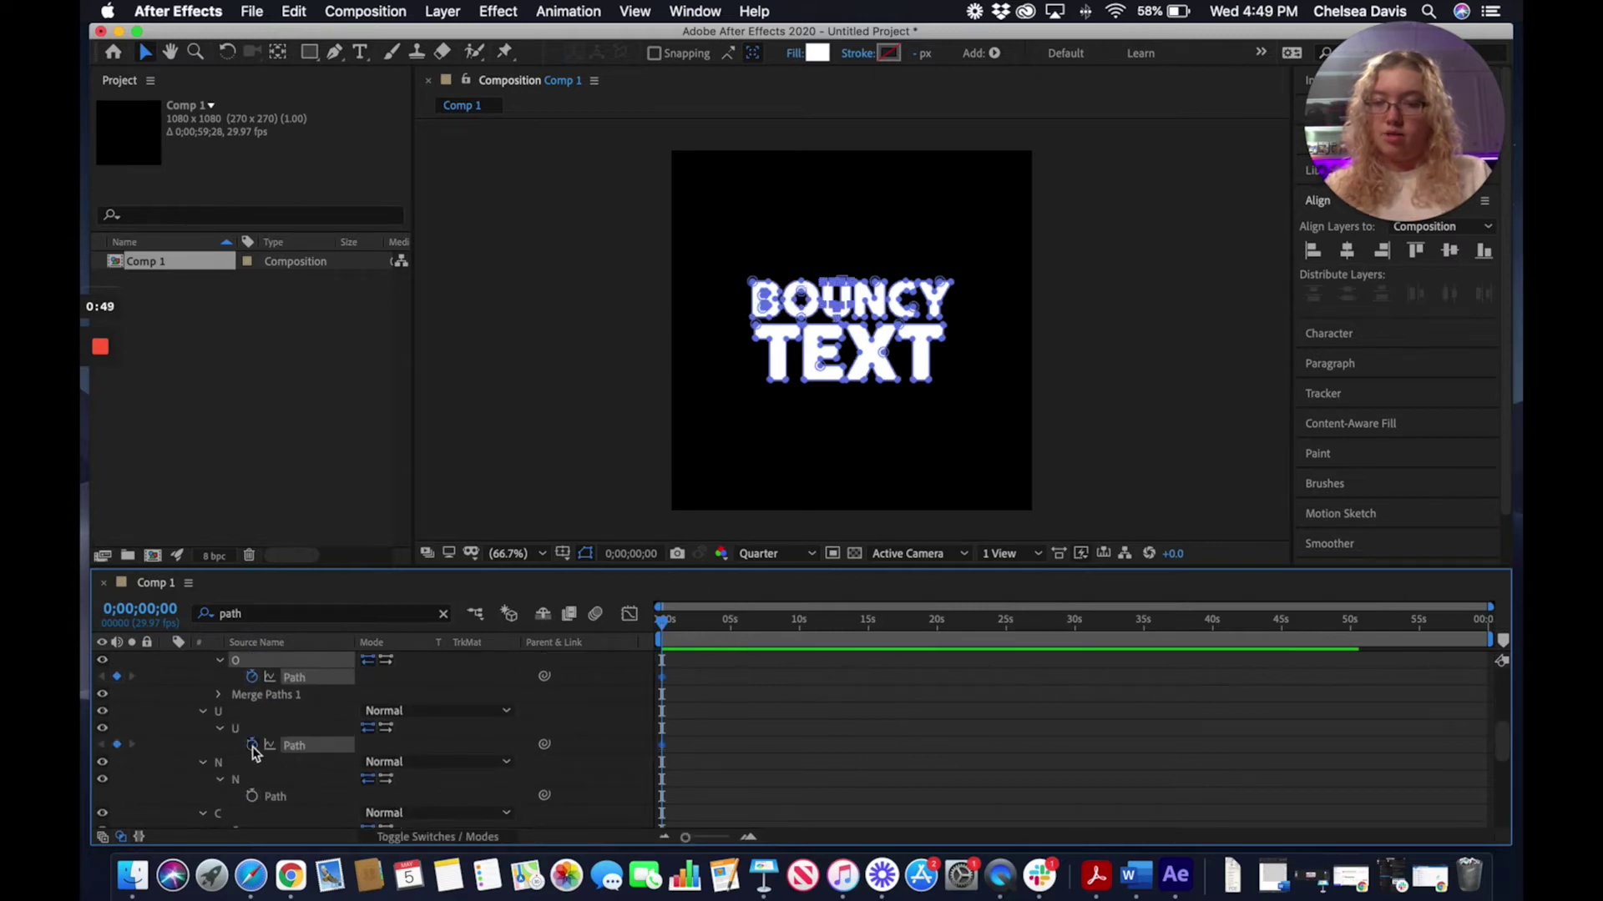
click(252, 796)
scroll(253, 799, down, 6)
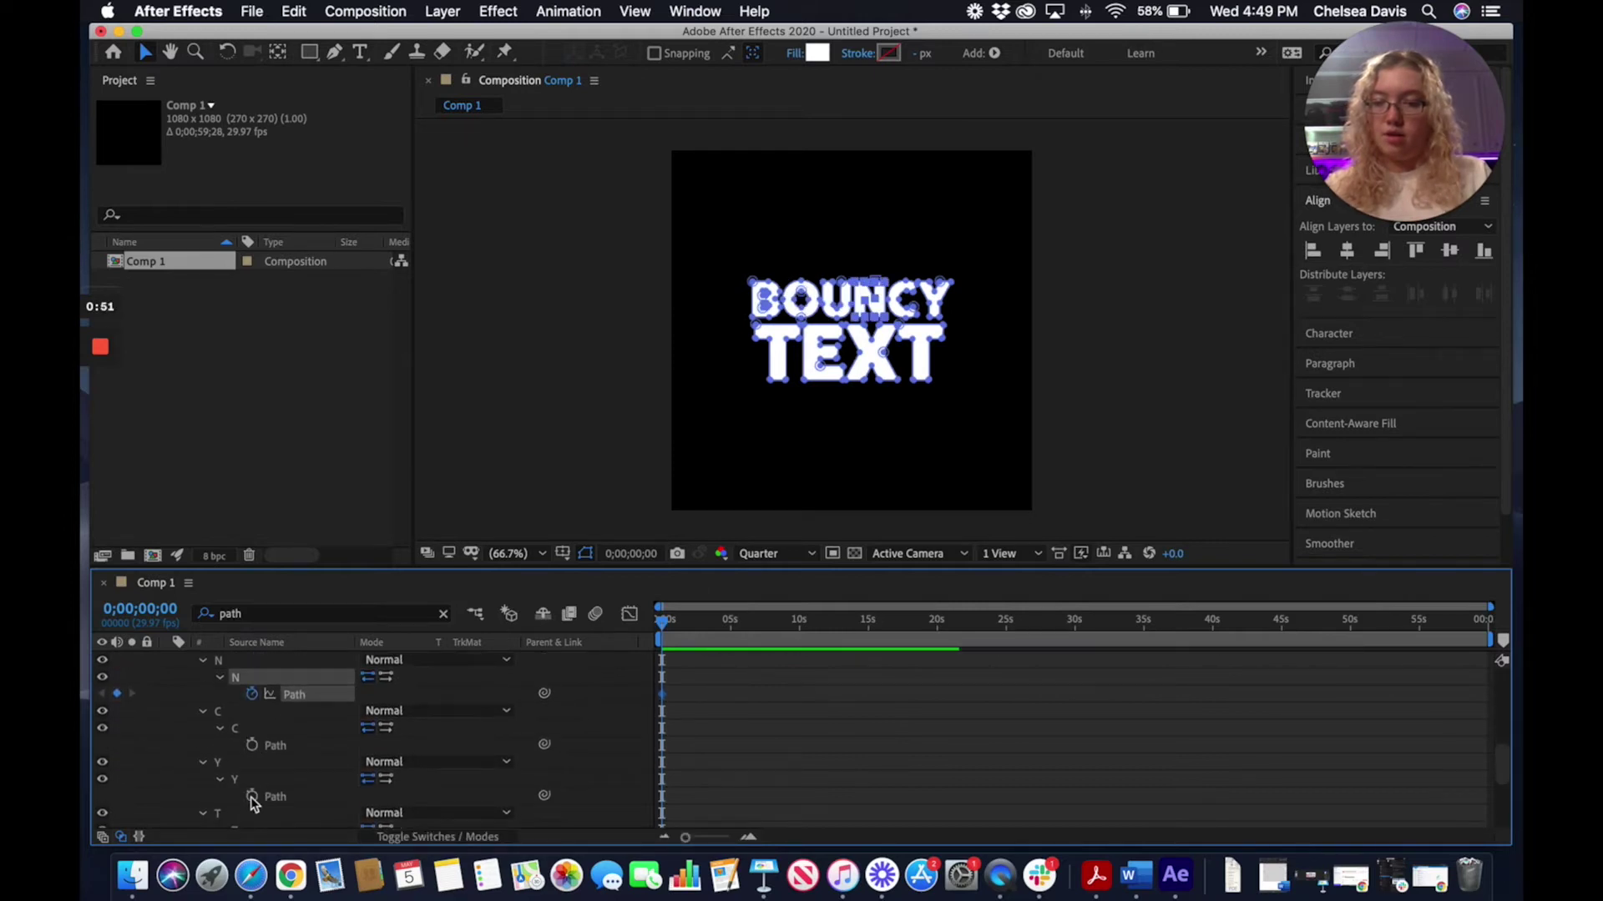
click(252, 745)
click(252, 797)
scroll(254, 798, down, 10)
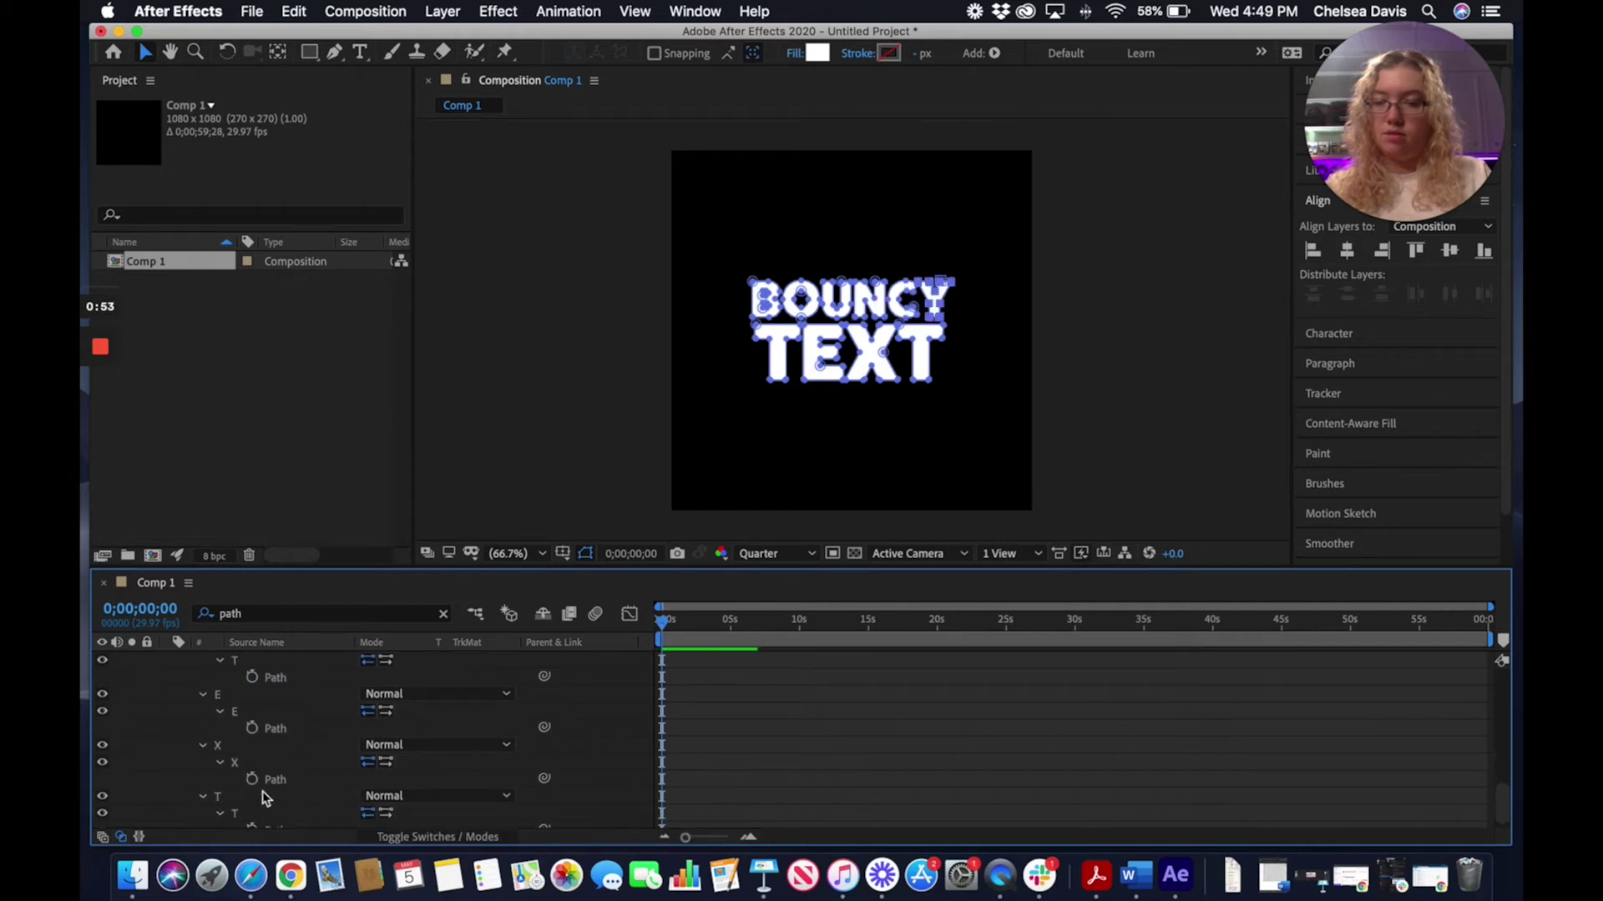
Enable Path keyframing at the first frame for the four letters of TEXT
click(252, 677)
click(252, 729)
scroll(254, 752, down, 1)
click(252, 769)
click(252, 819)
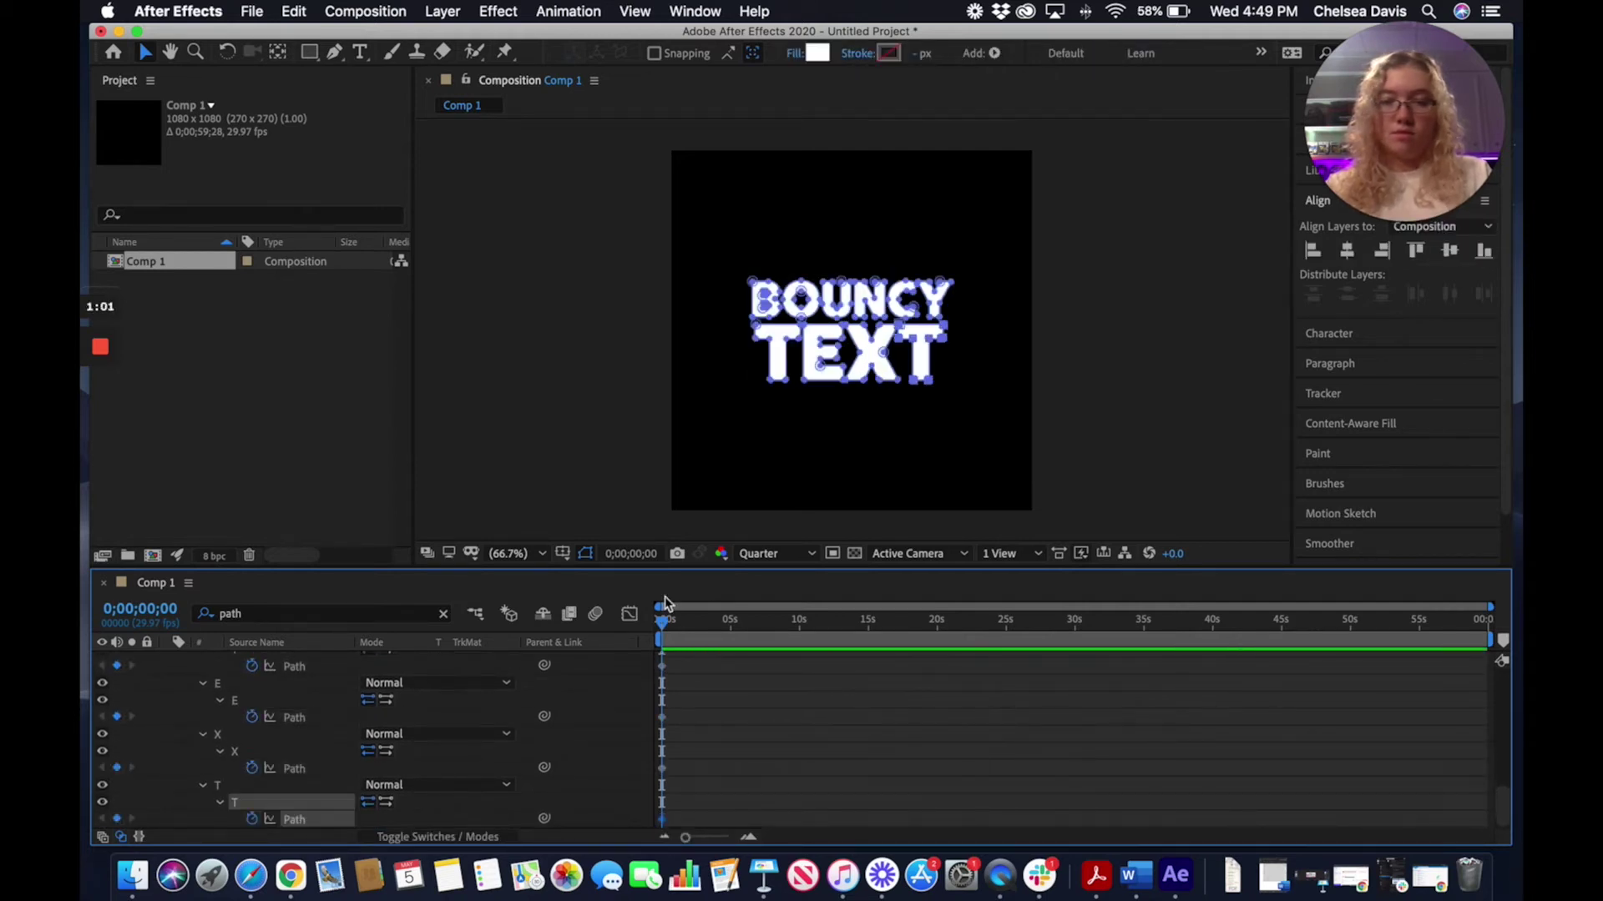
Set the current time to 0;00;02;27 and move all the letters' Path keyframes to that time
drag(664, 626, 703, 621)
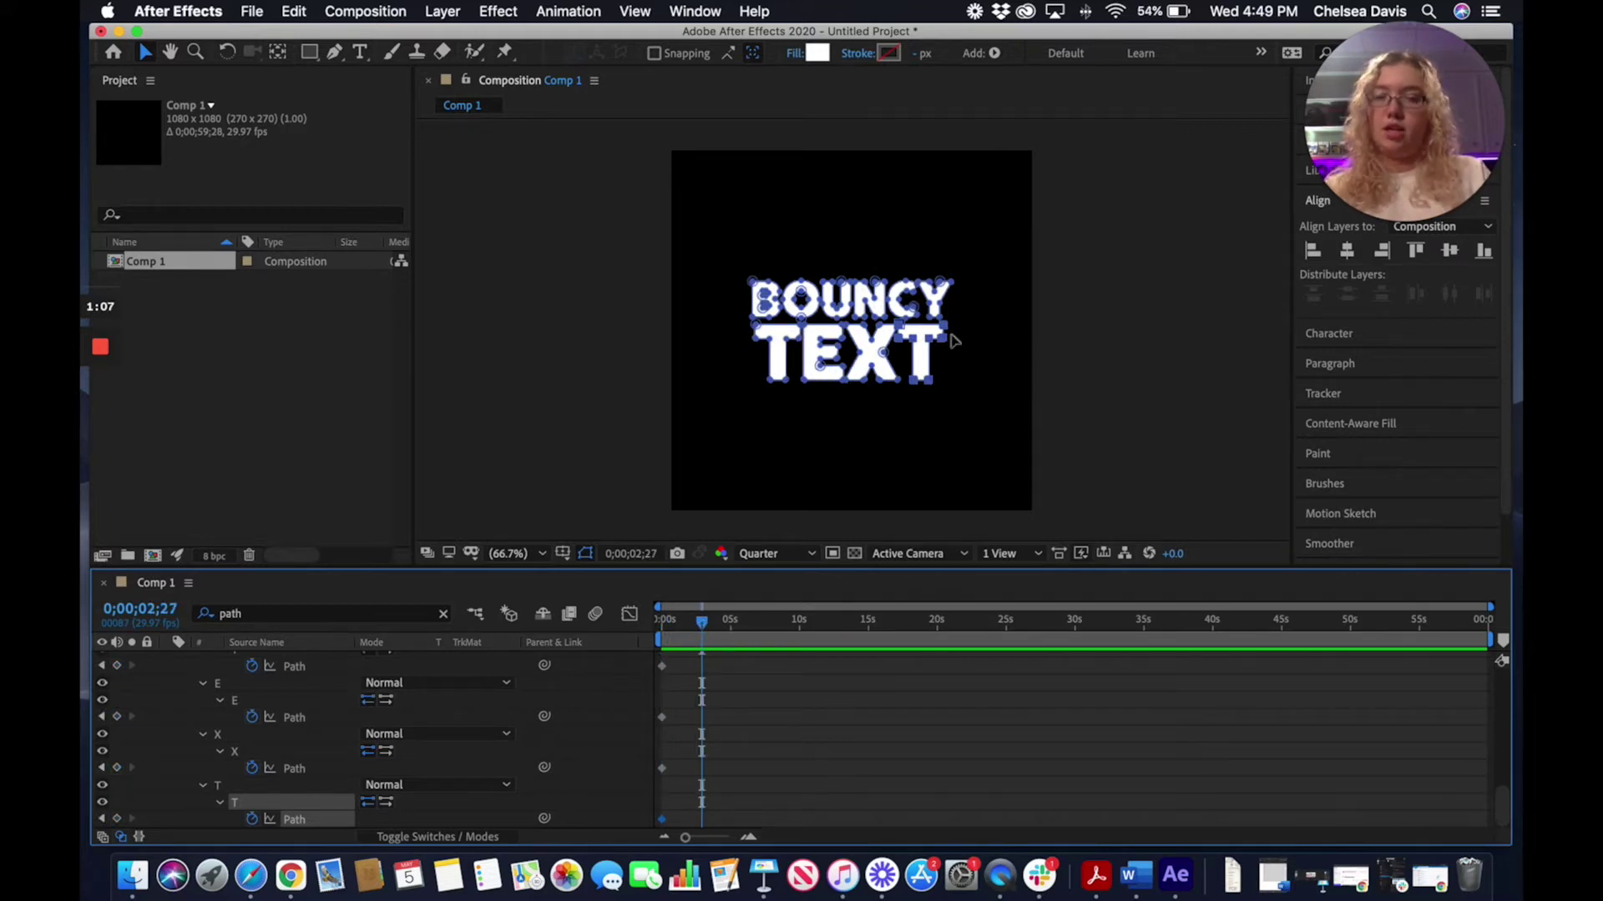
drag(678, 817, 706, 729)
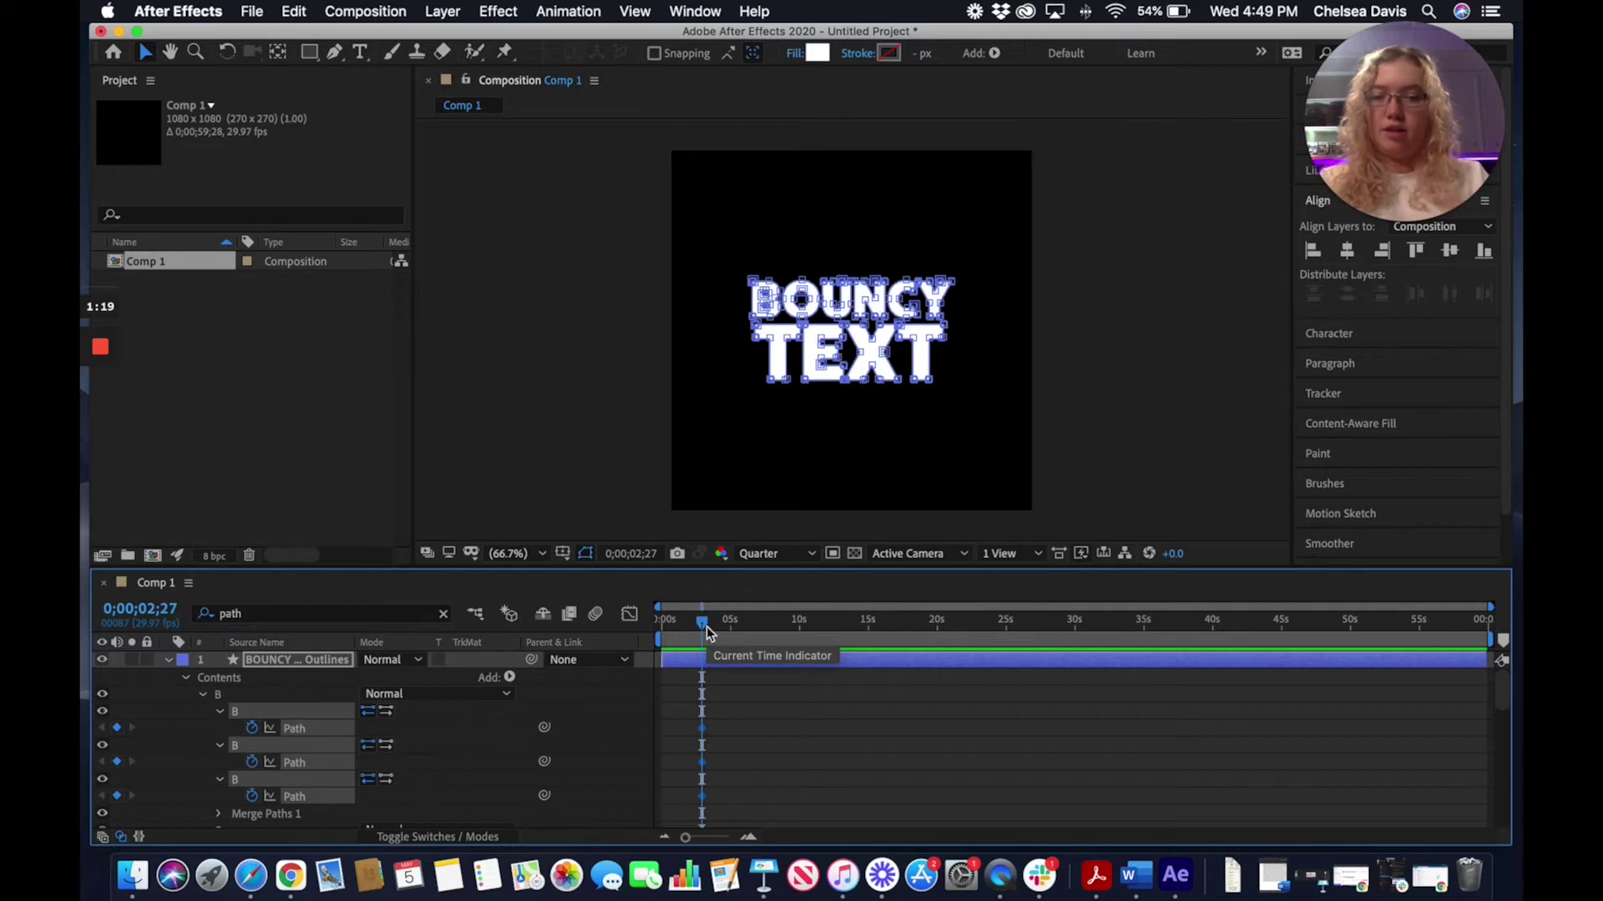
At the first frame, select every letter's path and move the whole text straight up above the composition frame
key(Home)
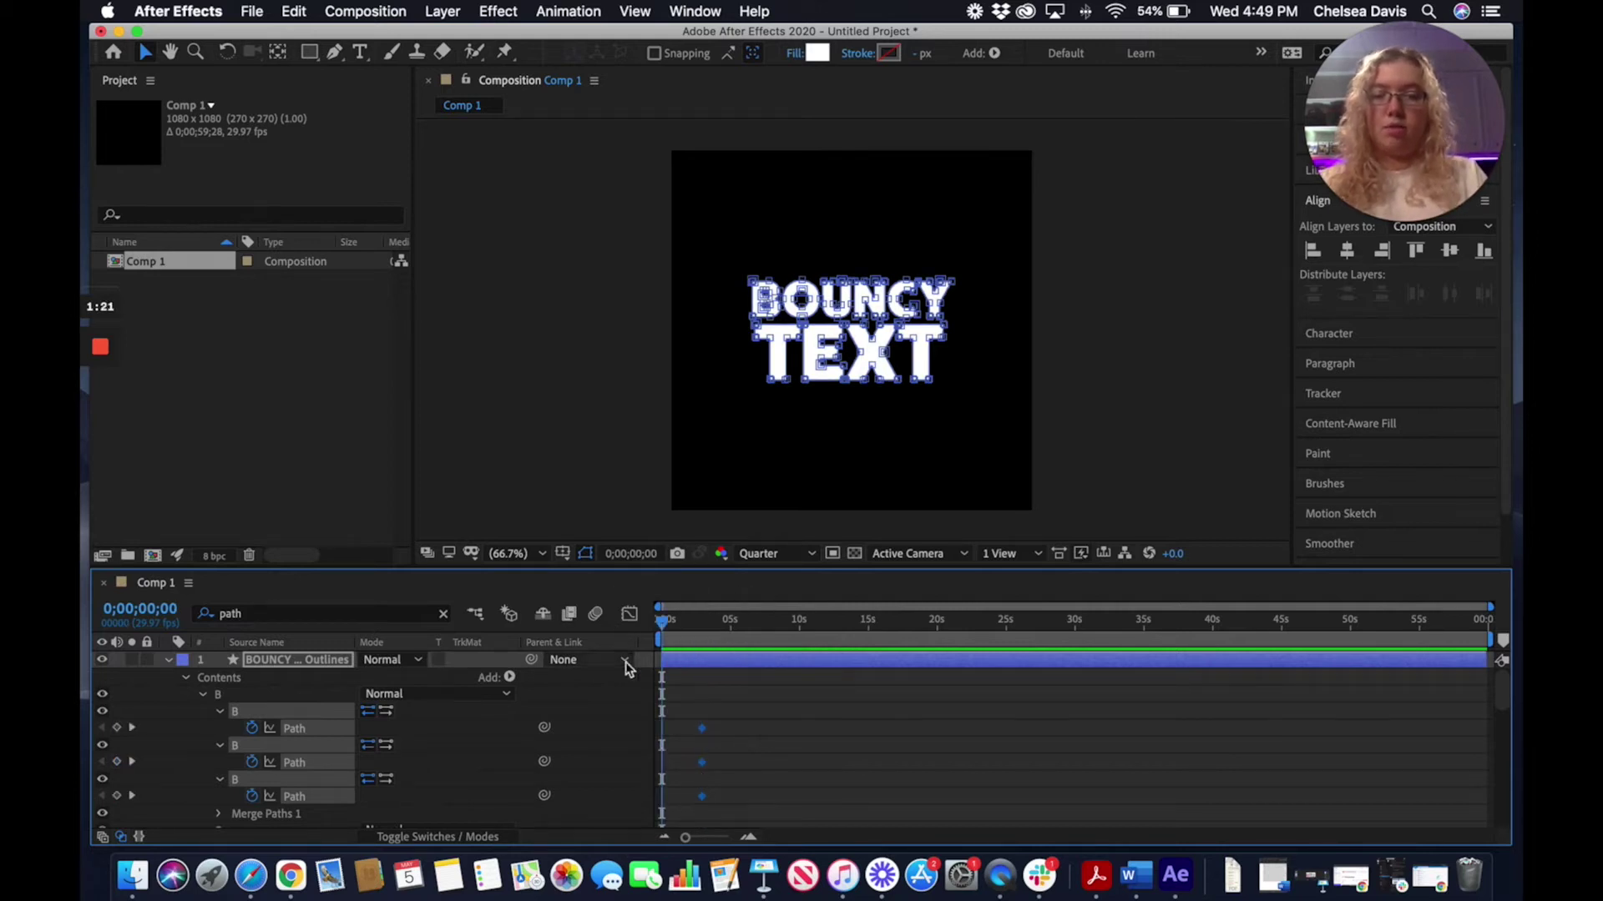
click(729, 713)
drag(707, 691, 688, 900)
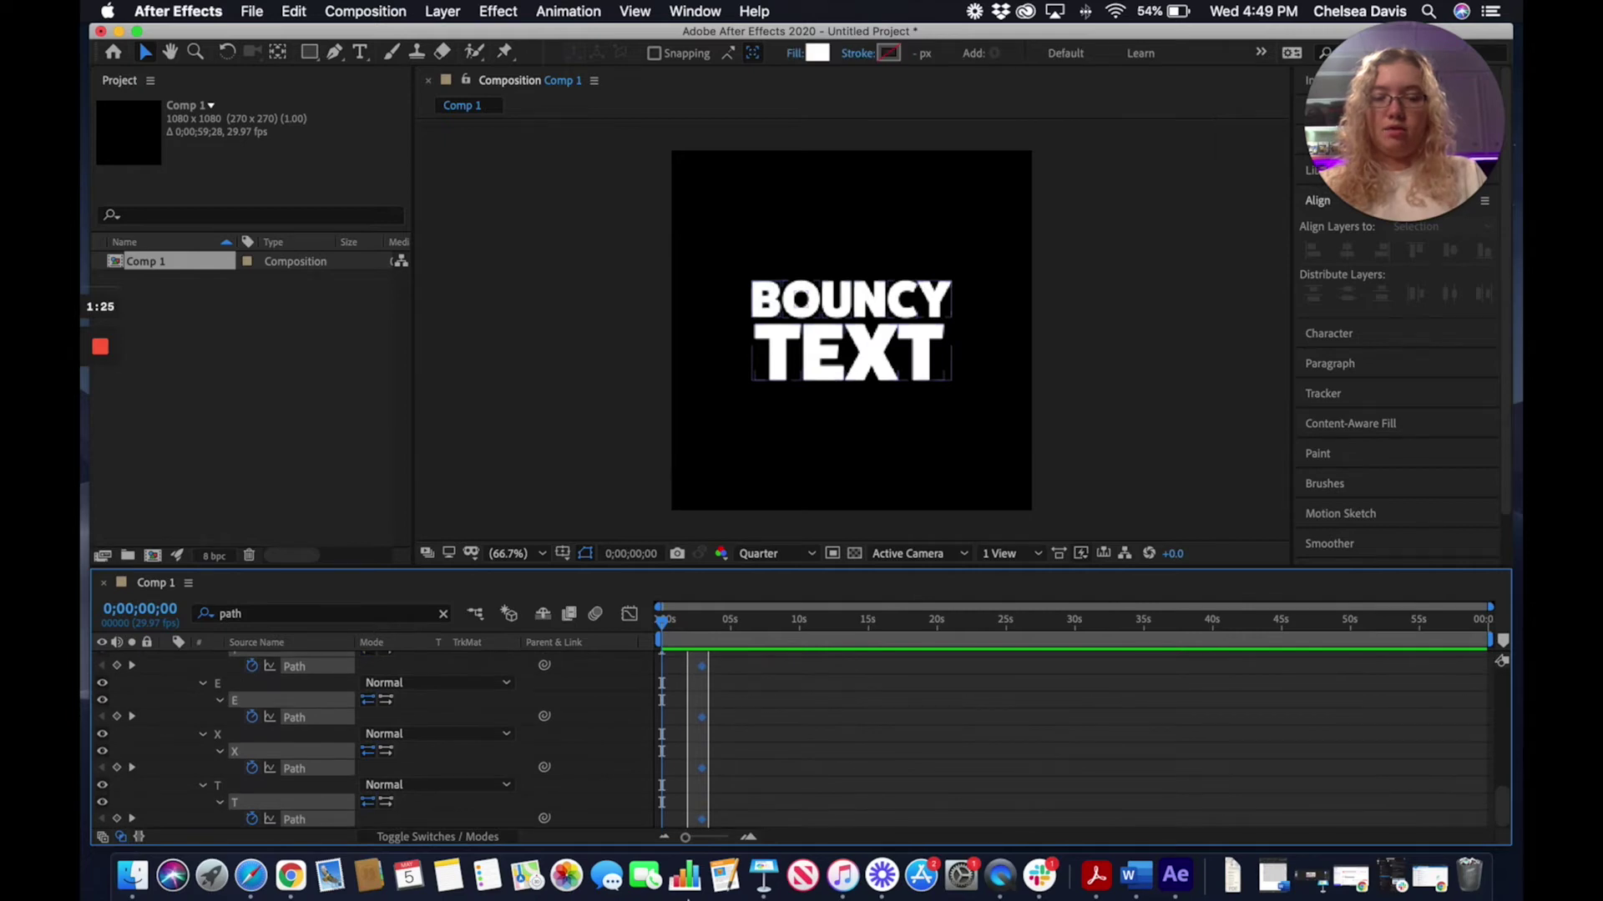
drag(708, 825, 697, 833)
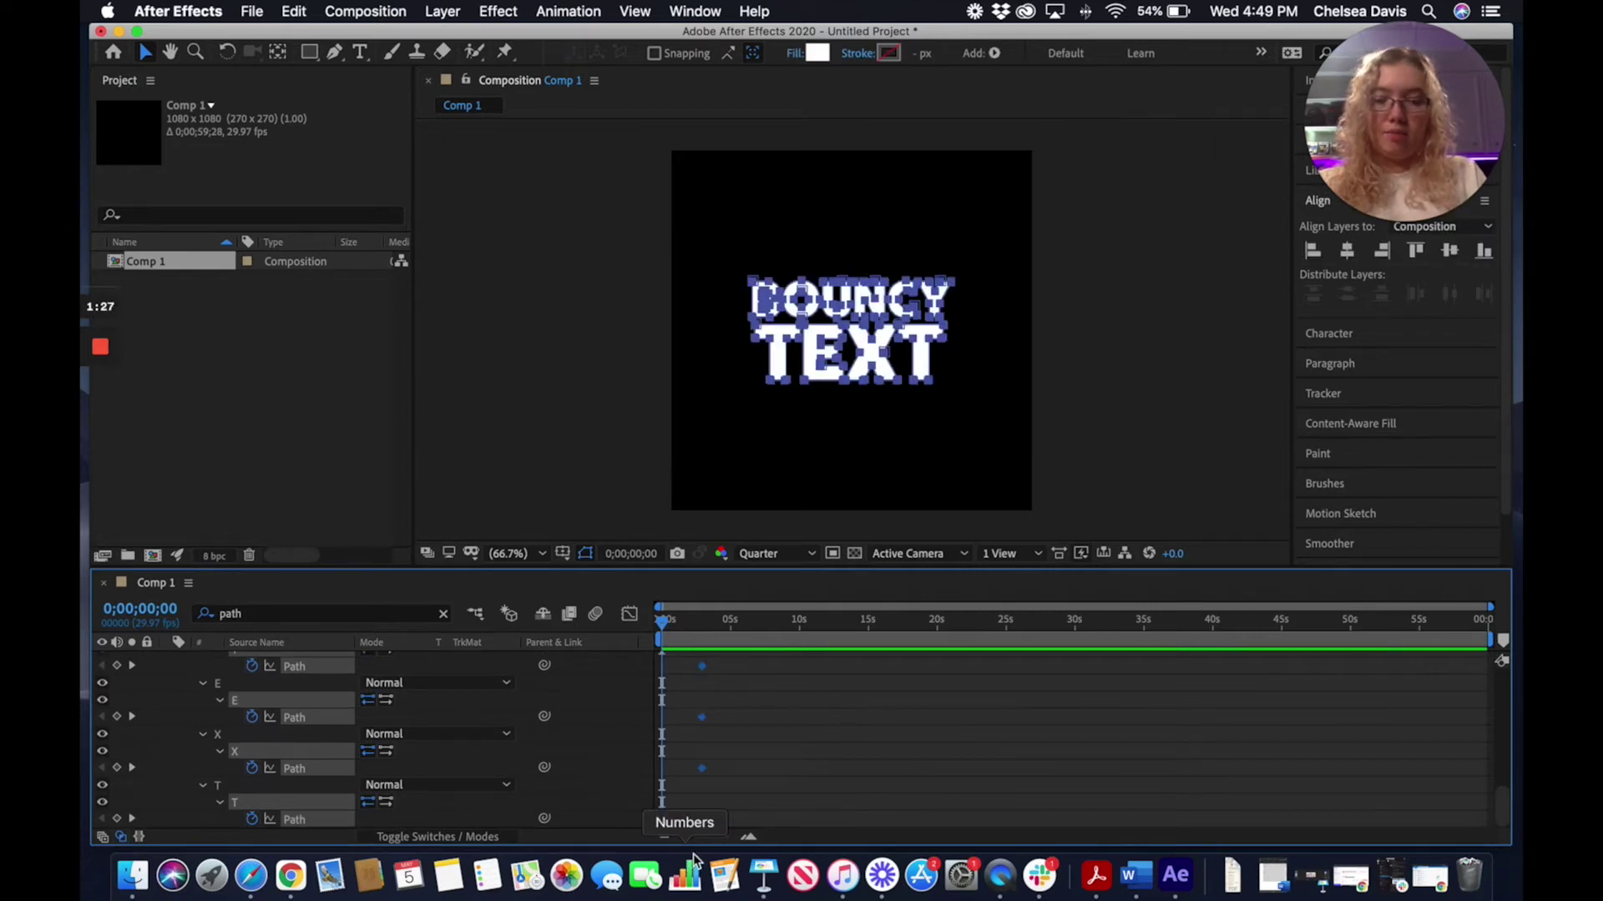
key(Up)
key(Up)
key(Up)
key(Up)
key(Up)
key(Up)
key(Up)
key(Up)
key(Up)
key(Up)
key(Up)
key(Up)
key(Up)
key(Up)
key(Up)
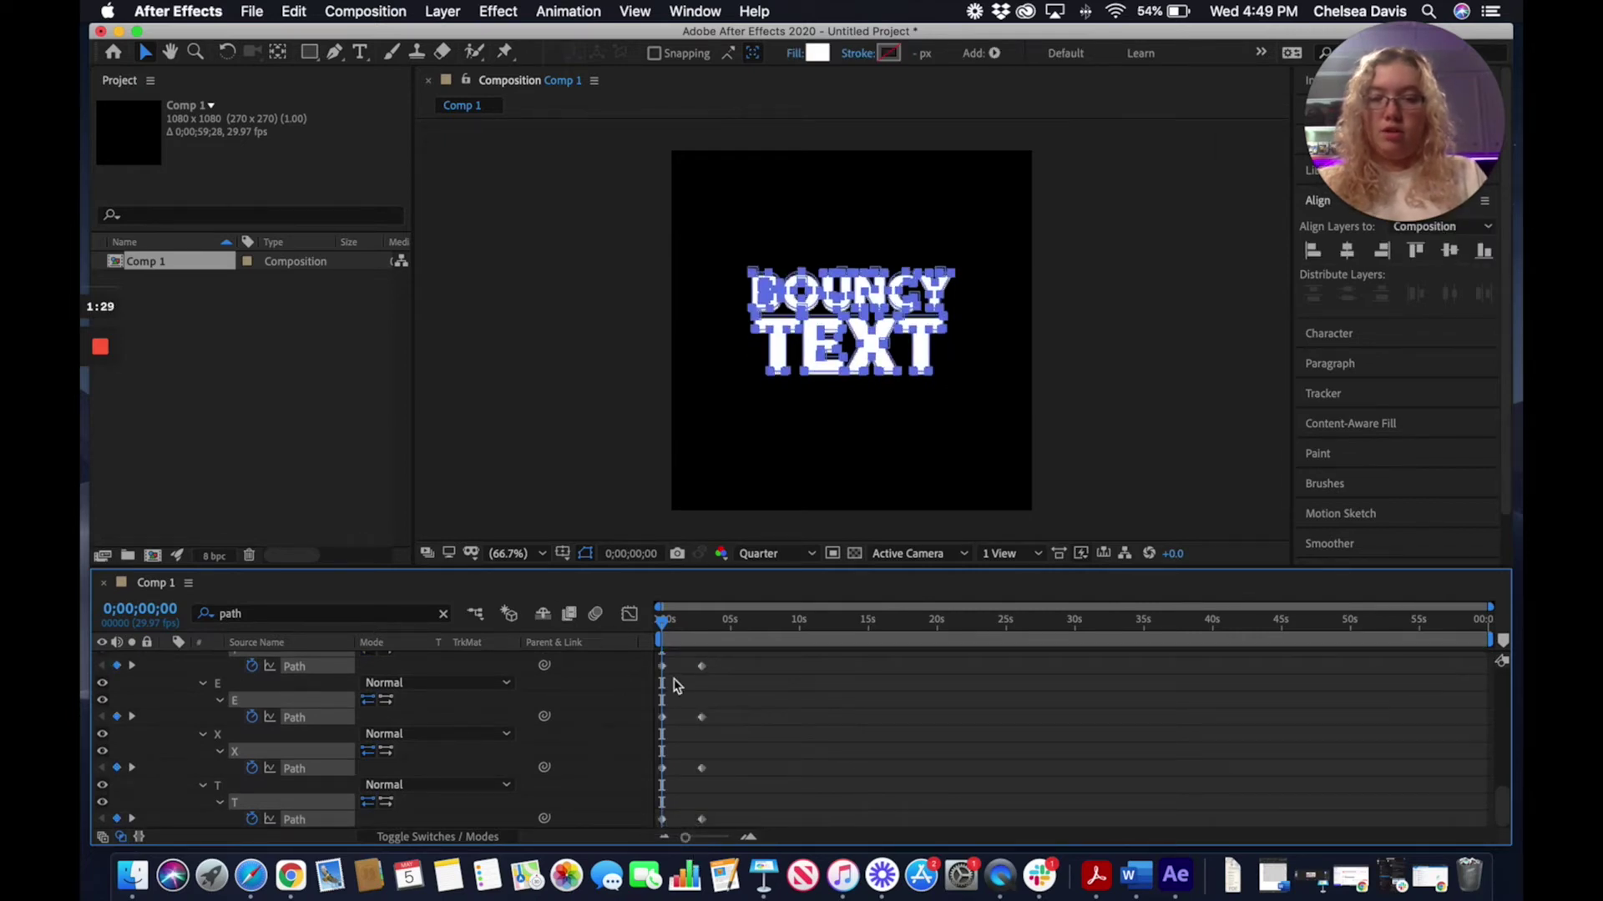
Preview the text dropping into the composition, and return the current time to the first frame
key(space)
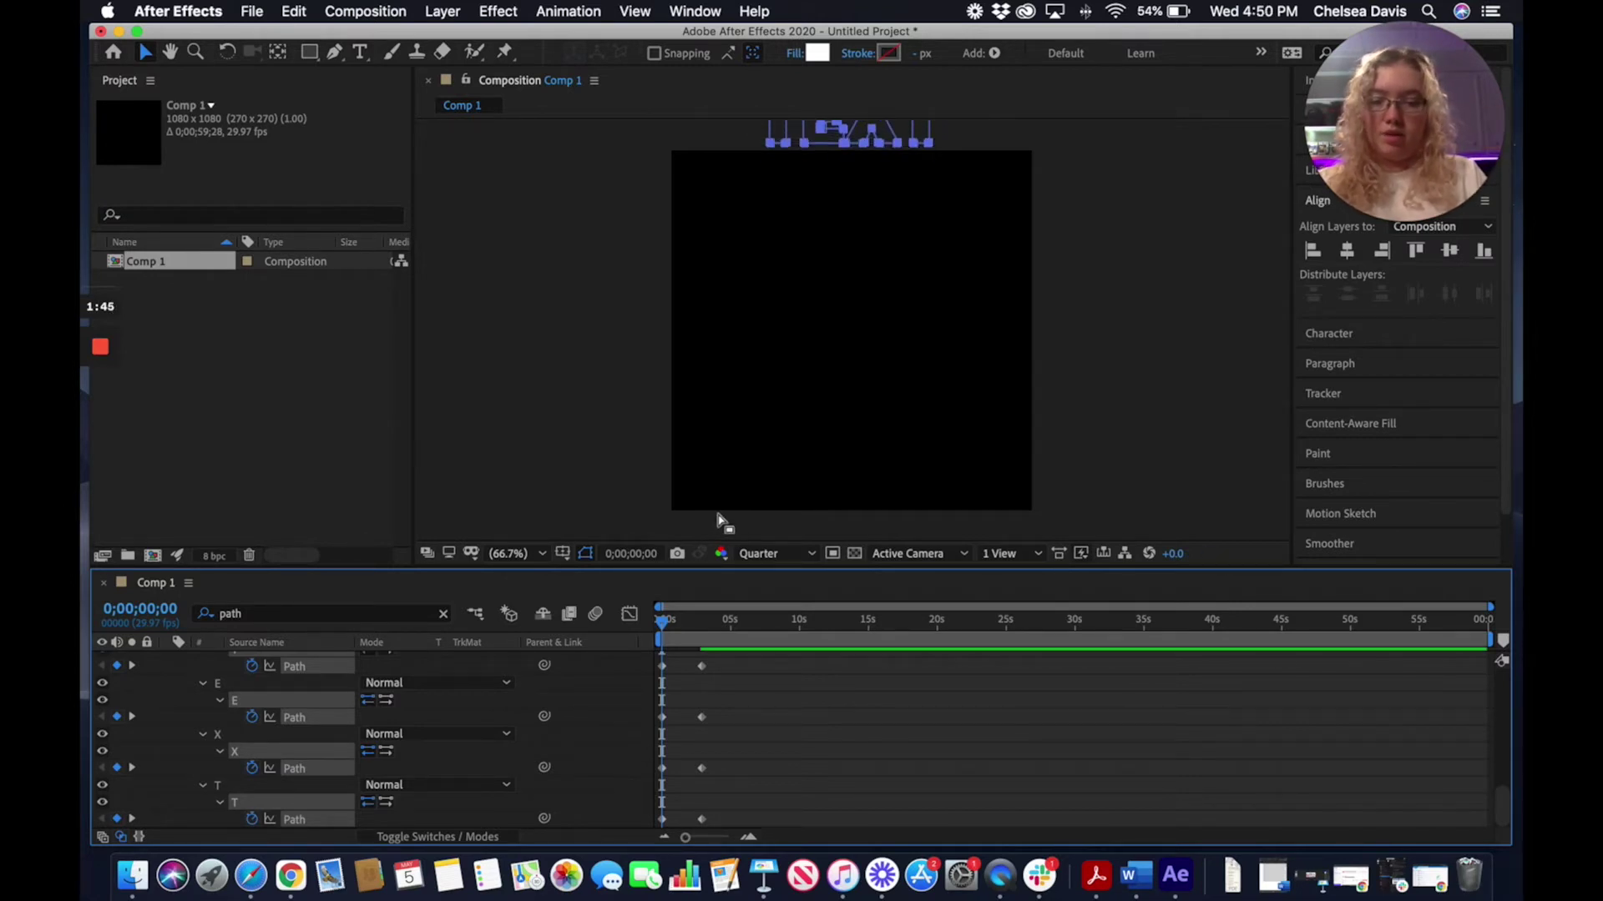
key(space)
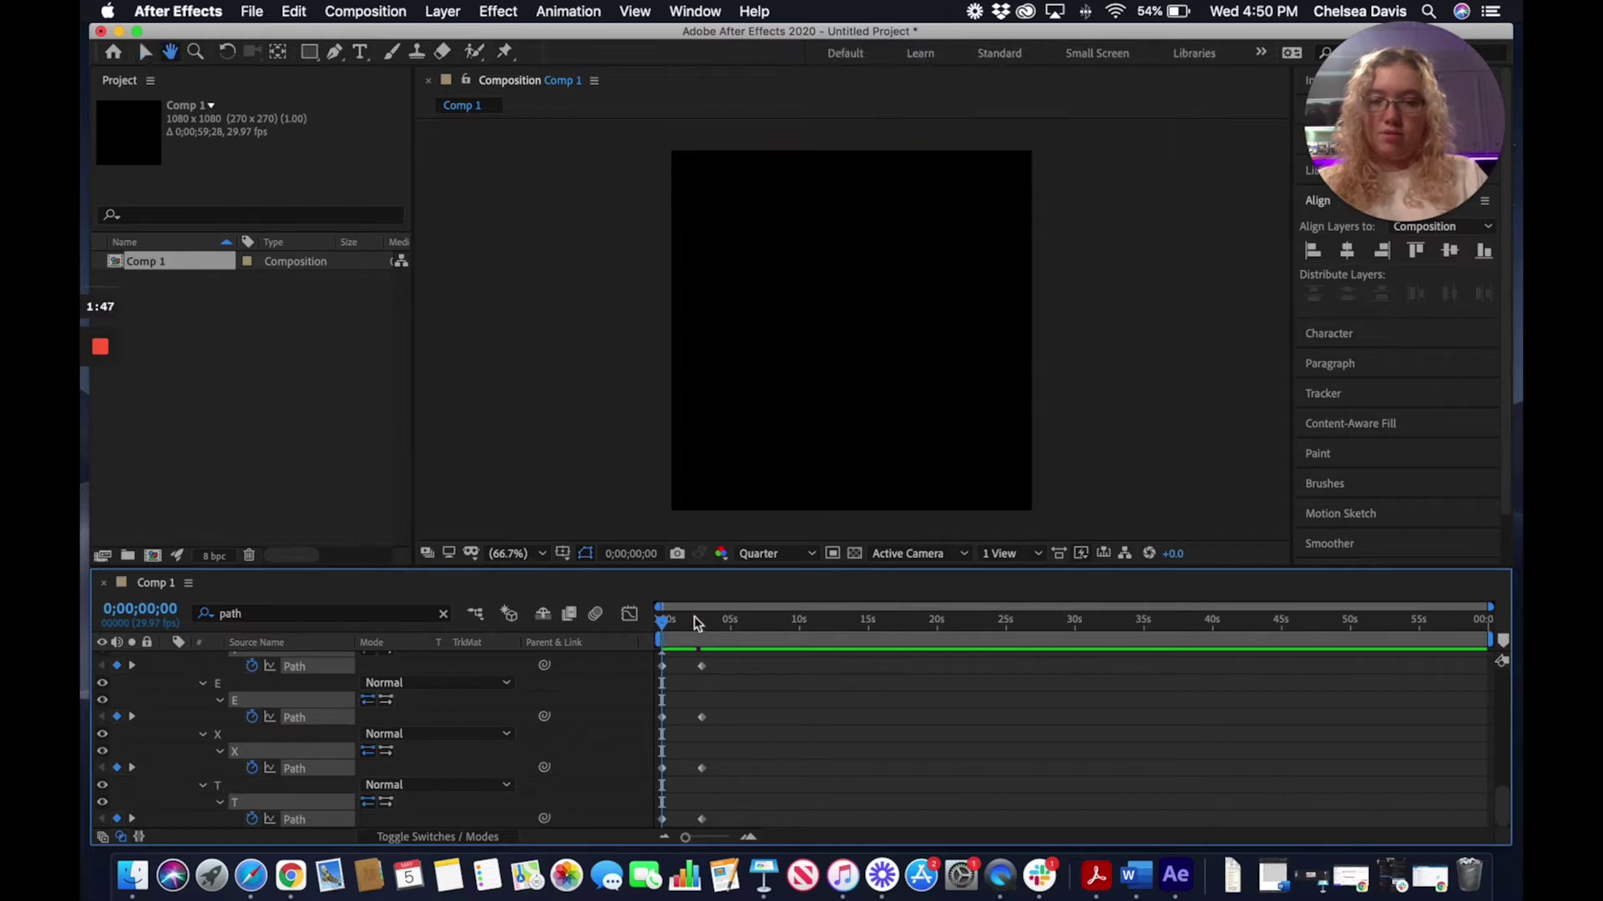
key(space)
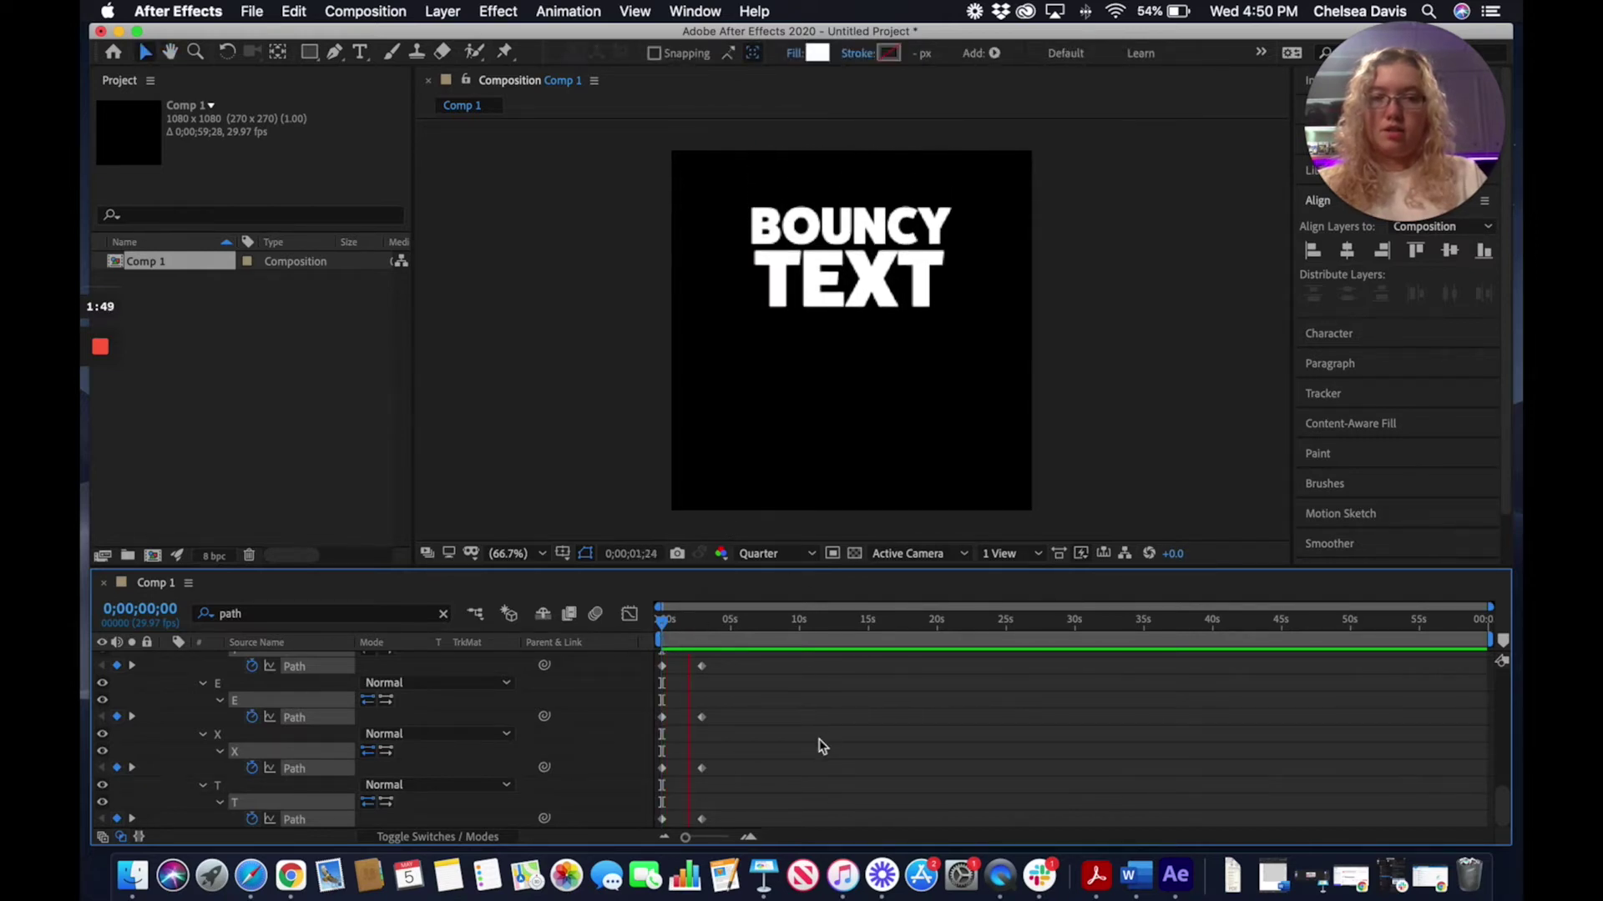
key(space)
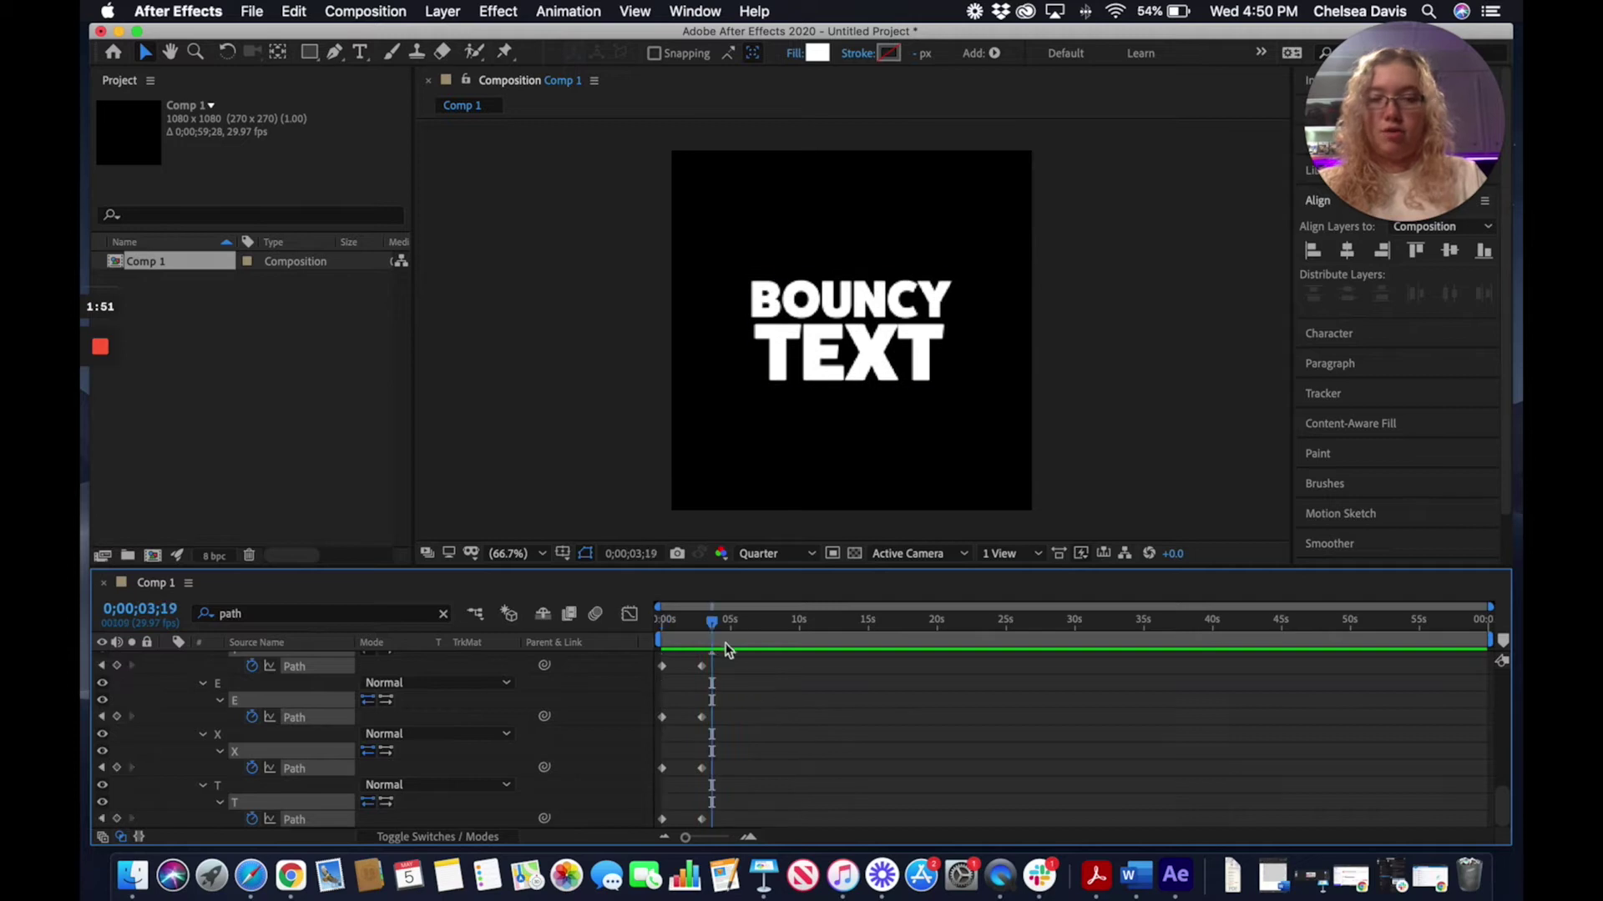
drag(712, 622, 638, 628)
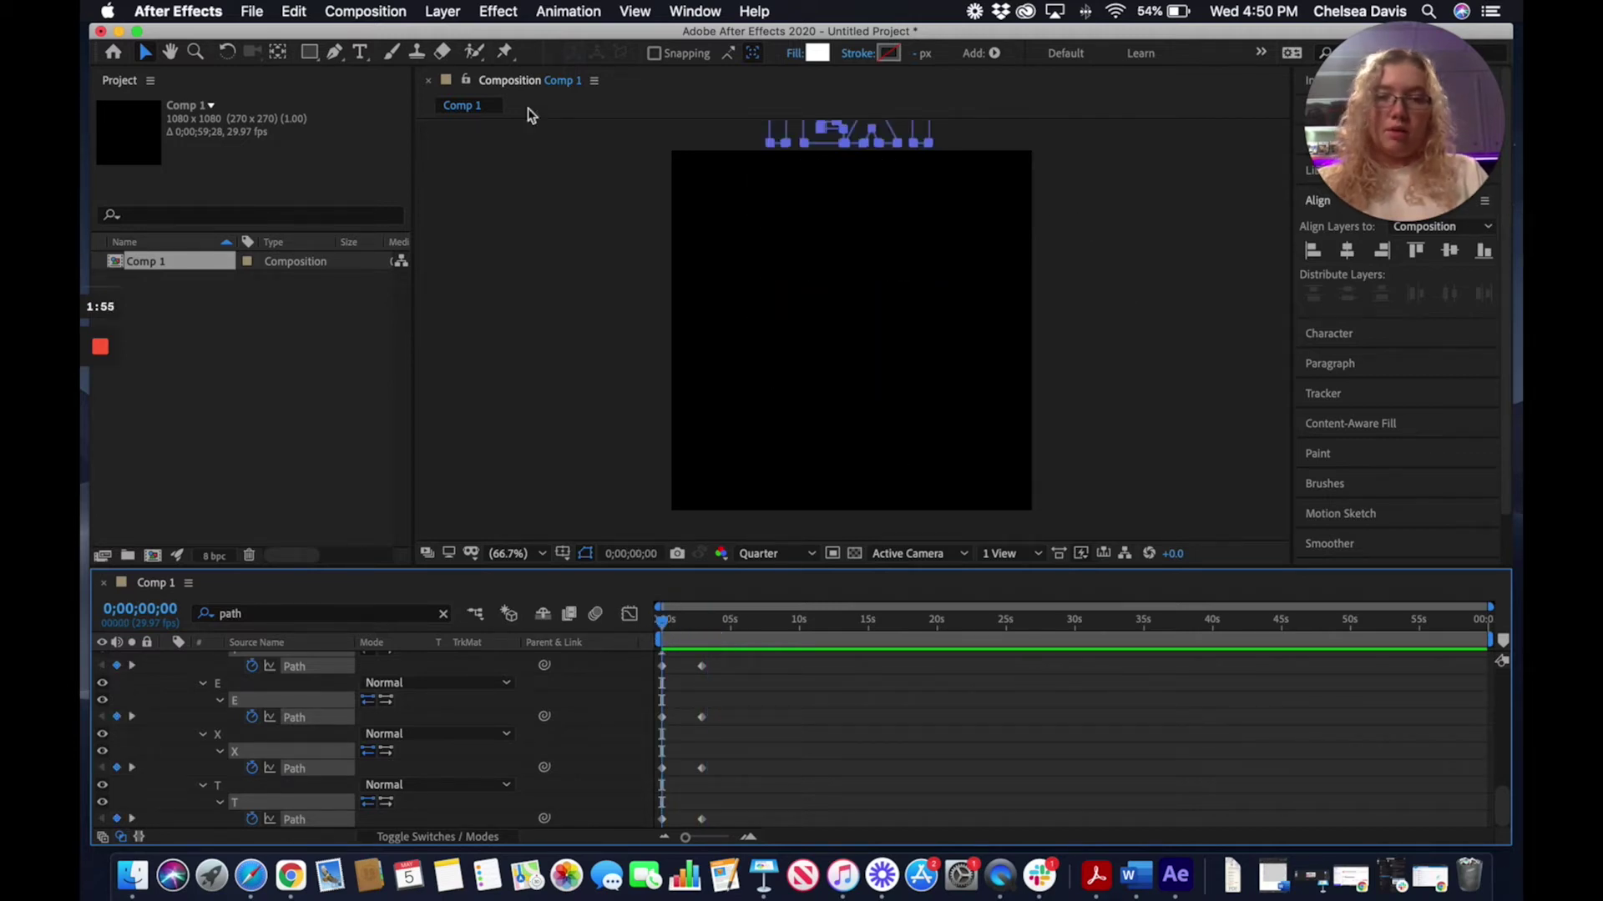
Bring the outlines above the composition into view and try selecting the first-frame Path keyframes of all letters
click(171, 56)
drag(723, 218, 701, 347)
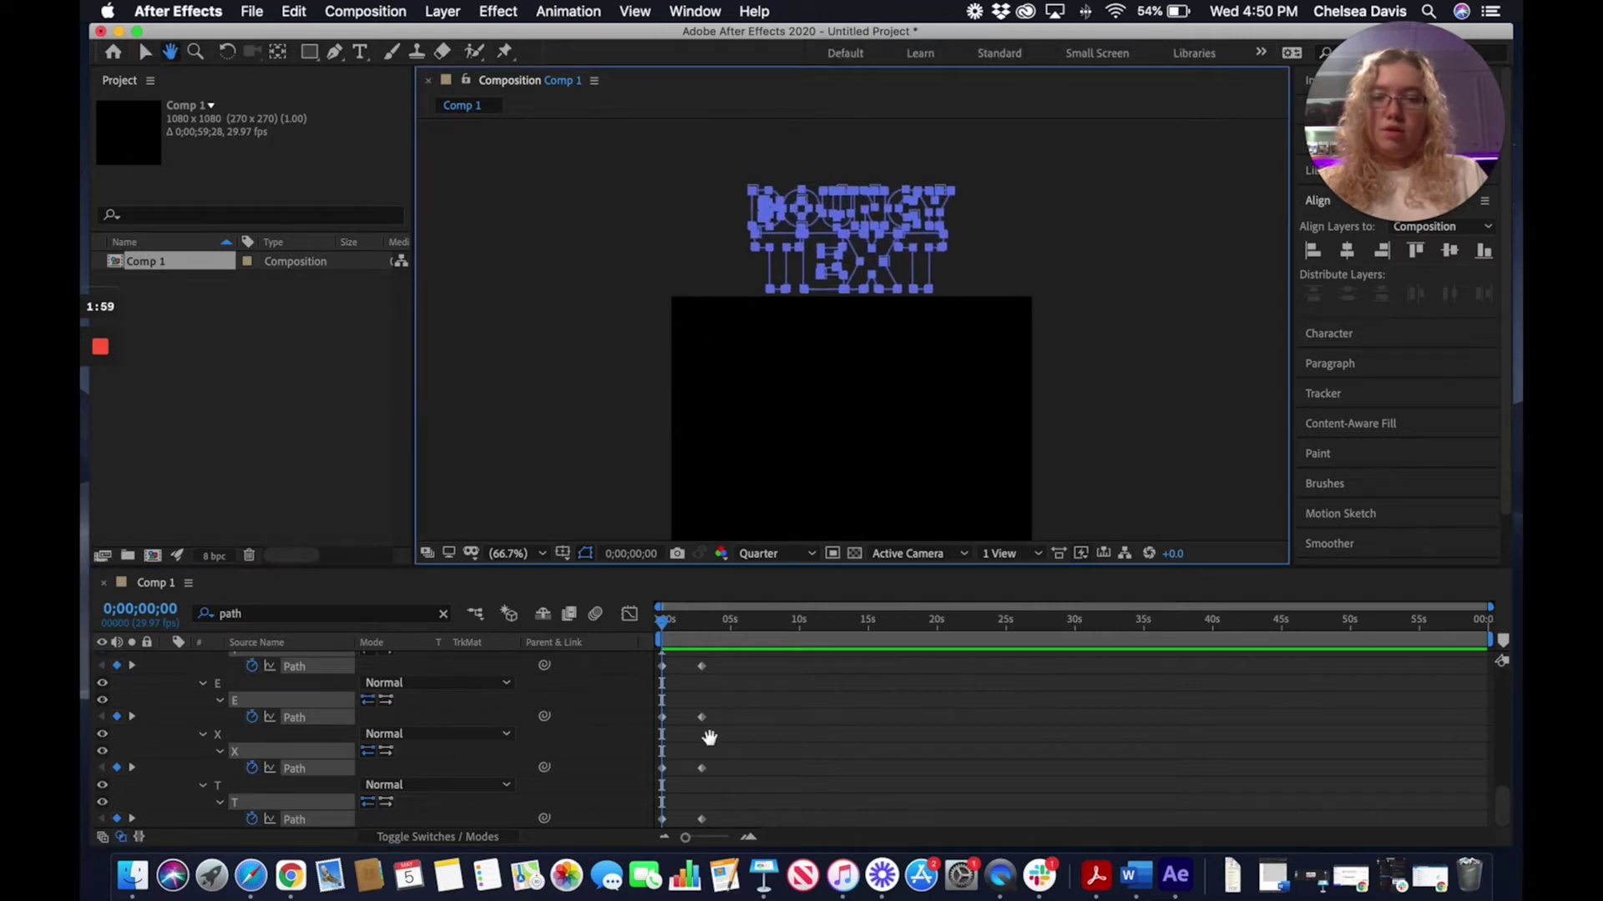
click(671, 665)
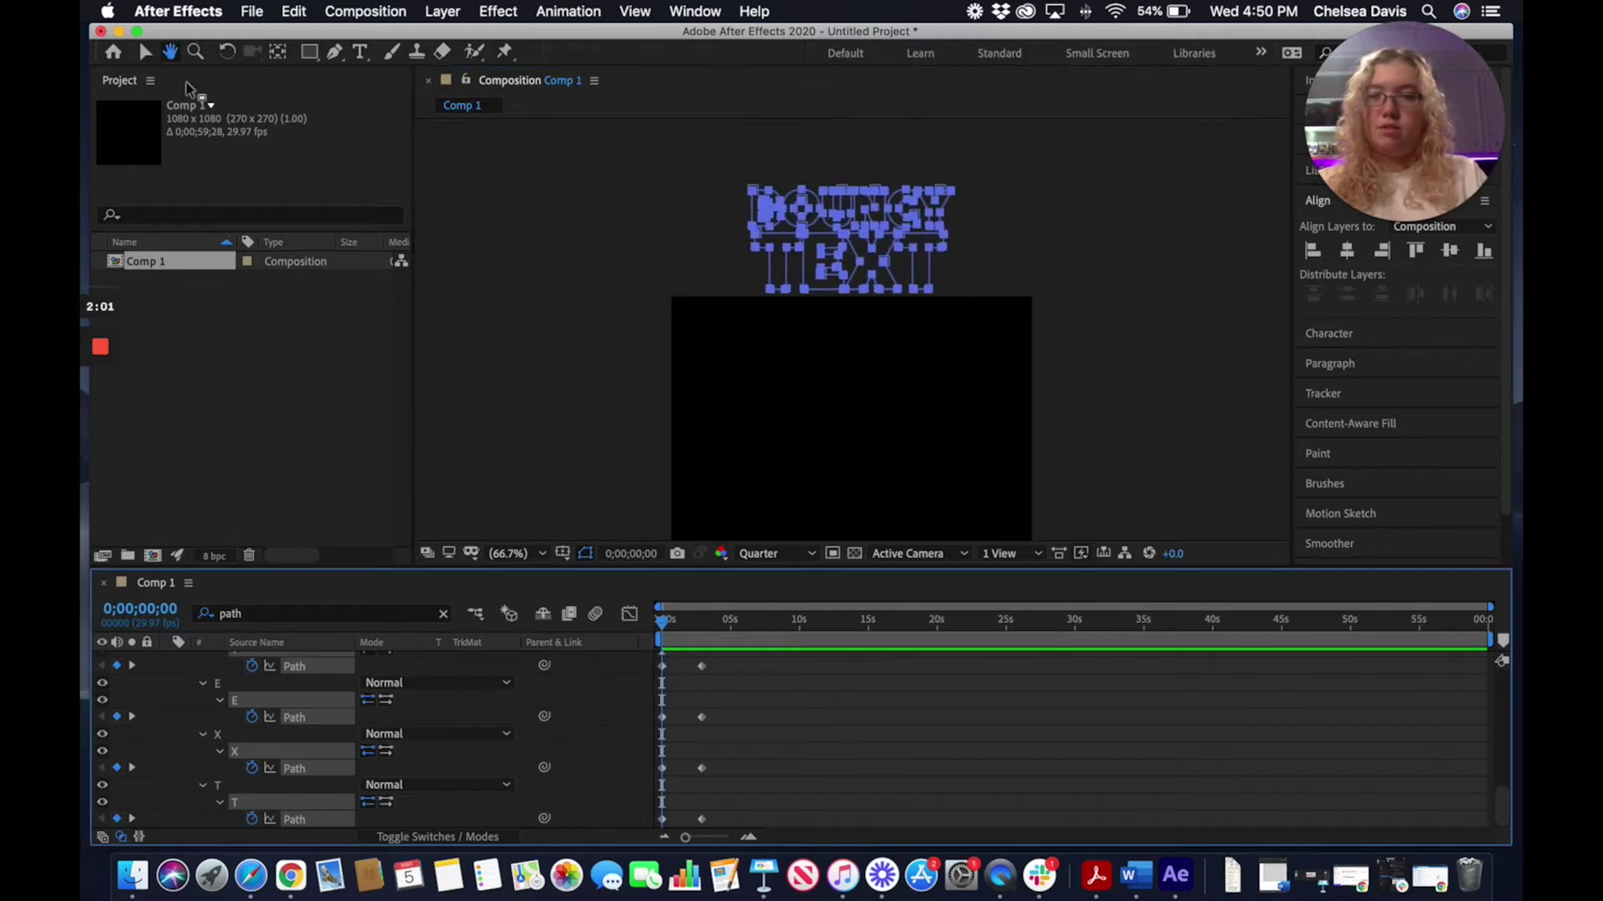
click(145, 53)
click(678, 683)
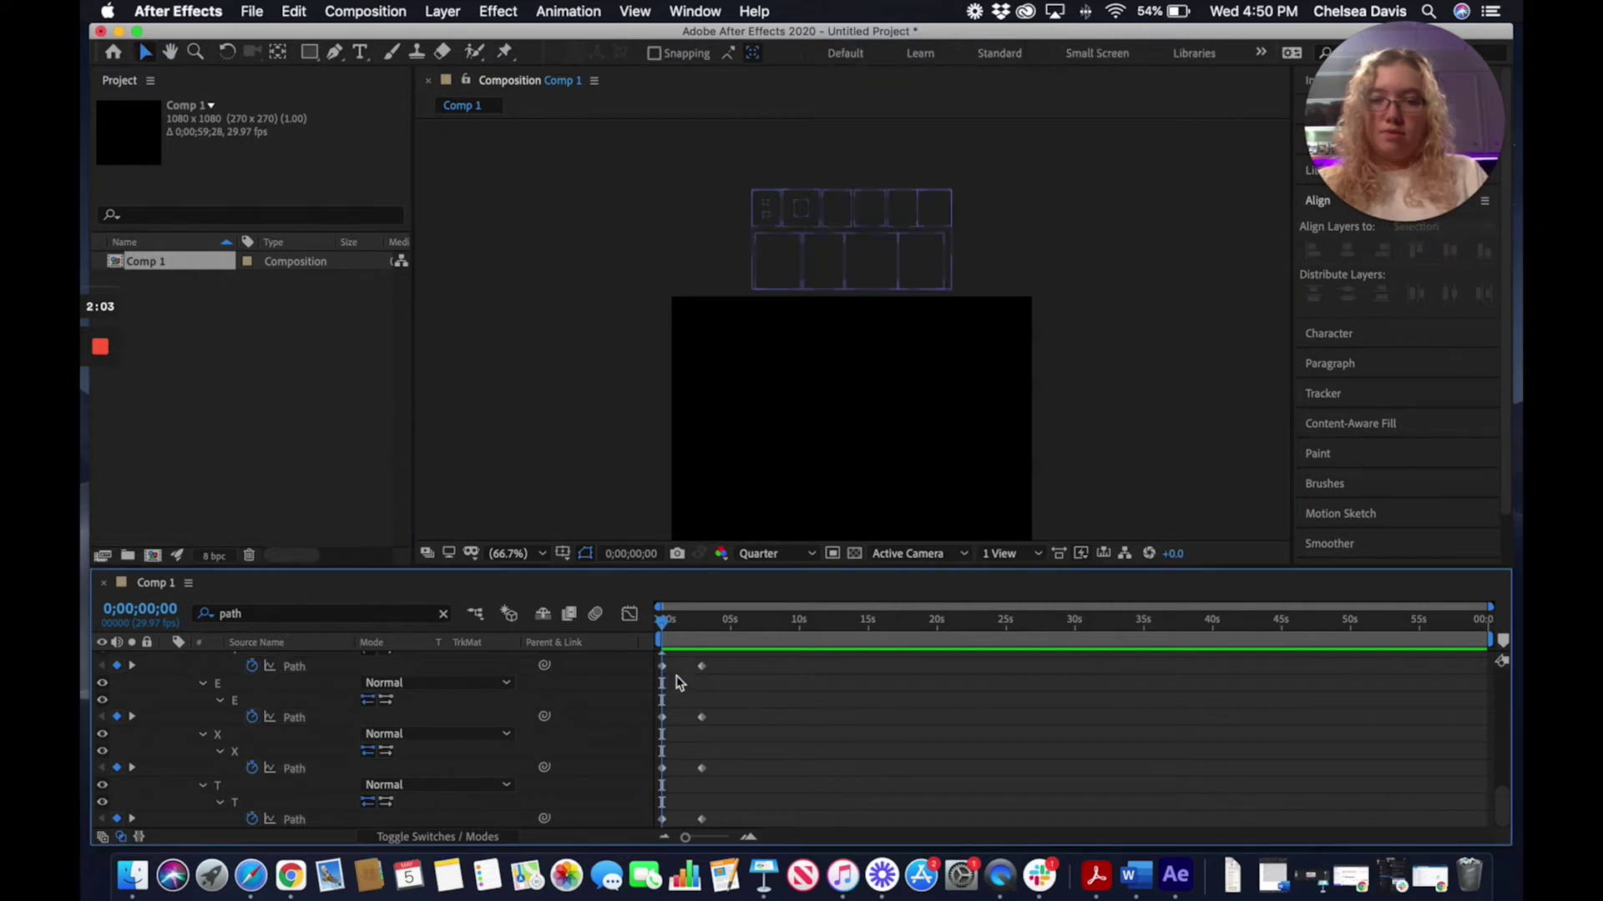
scroll(671, 670, up, 5)
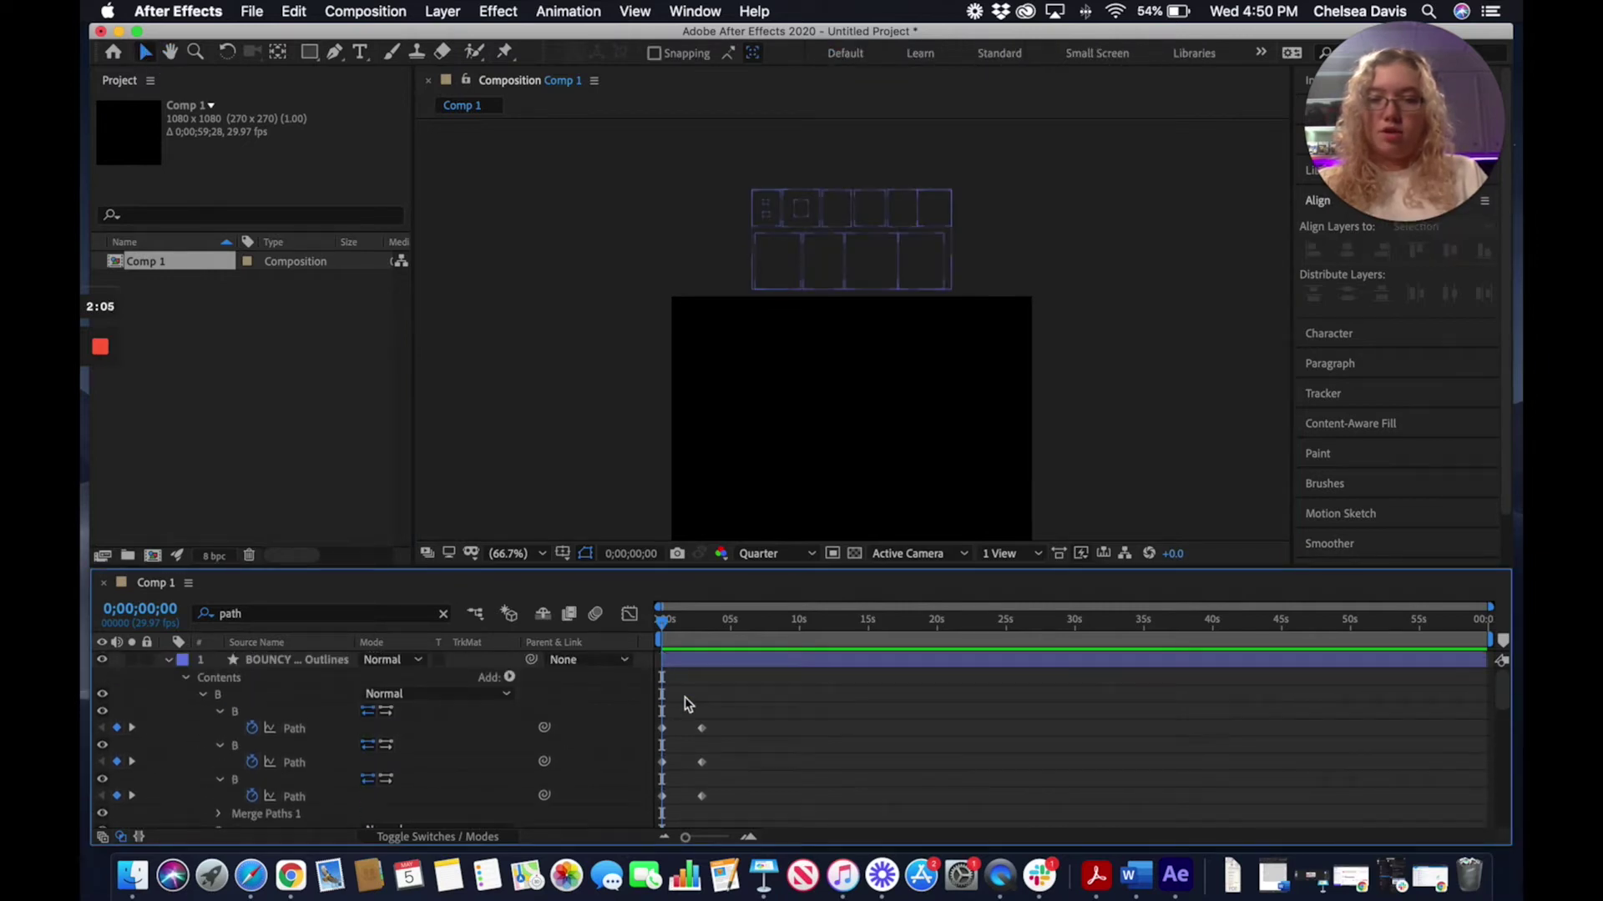
drag(658, 709, 659, 868)
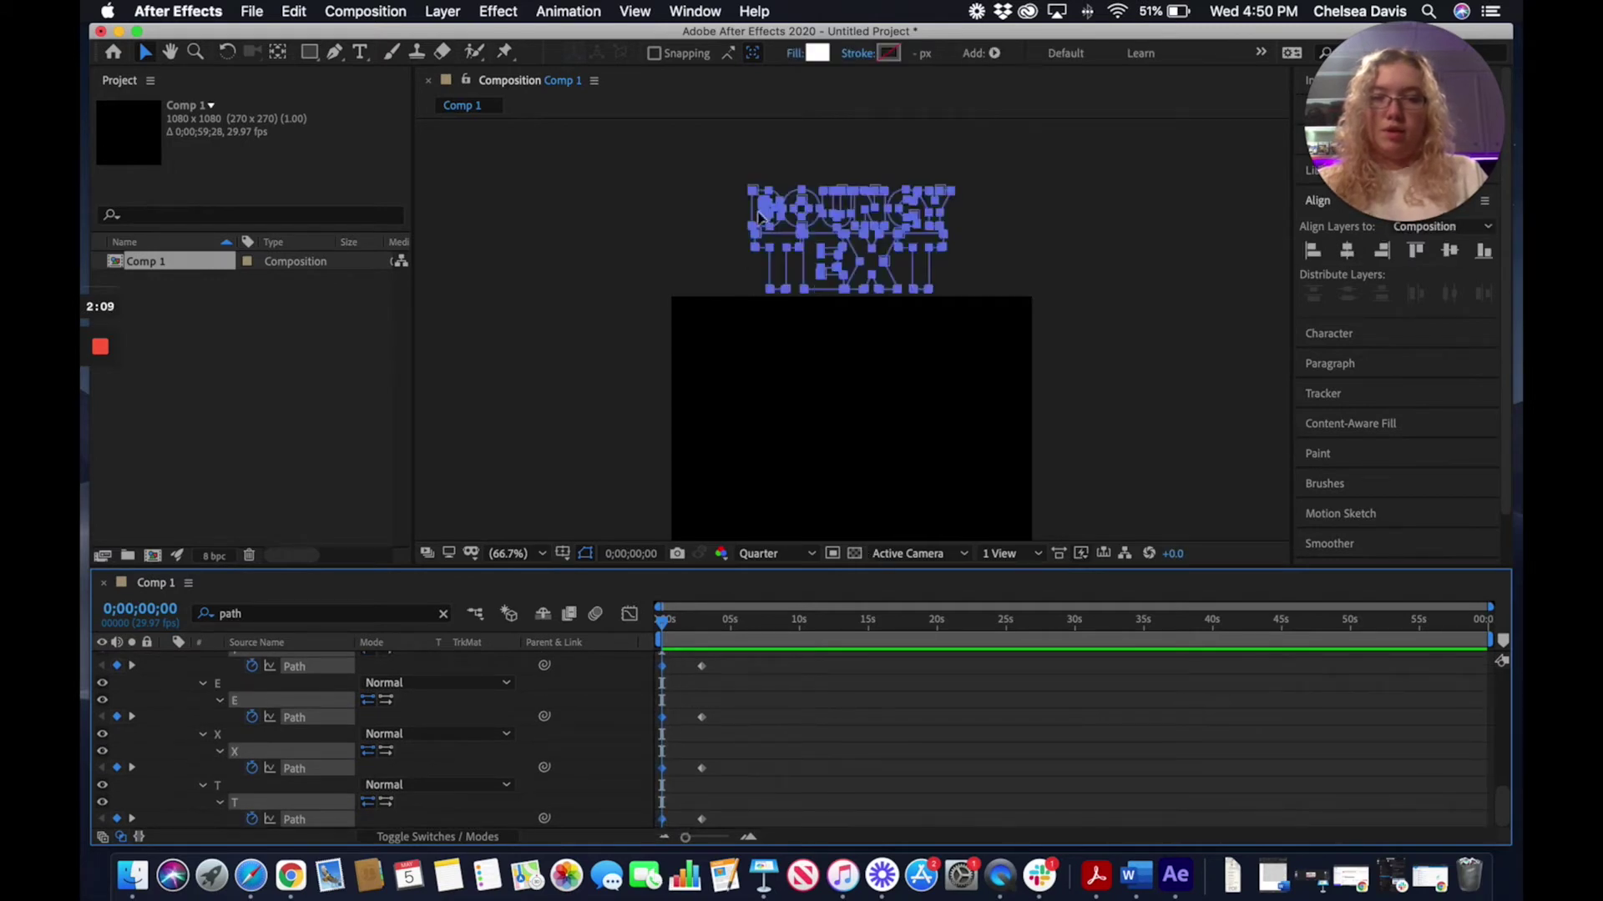
click(704, 671)
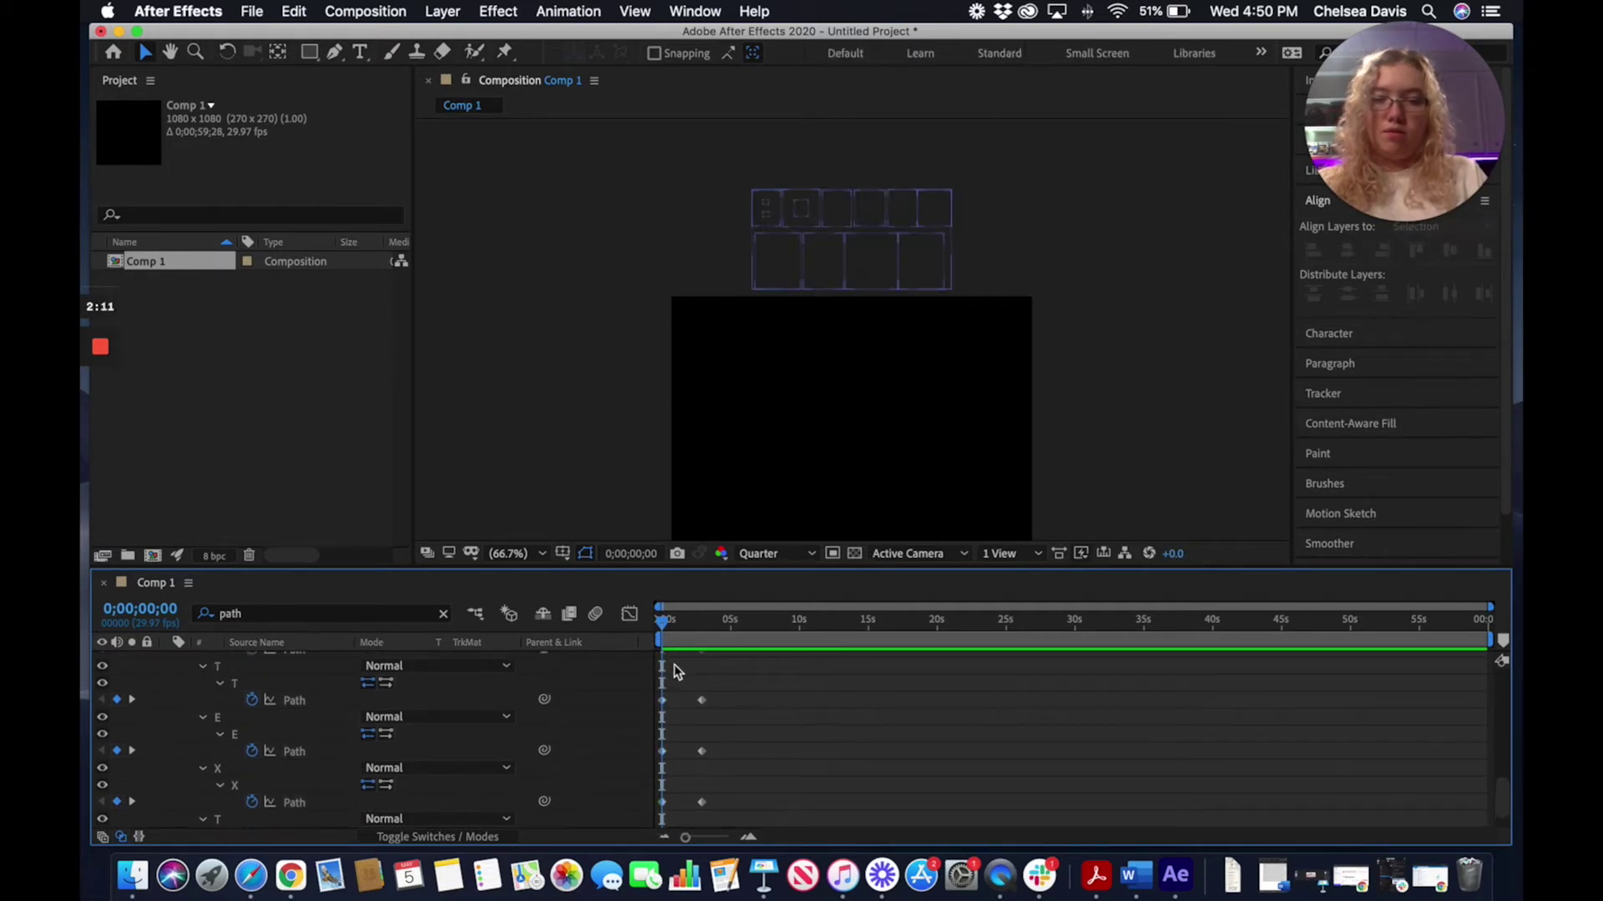
Select only the BOUNCY letters' first-frame Path keyframes and shift that word further up, away from TEXT
scroll(677, 672, up, 5)
drag(665, 716, 658, 795)
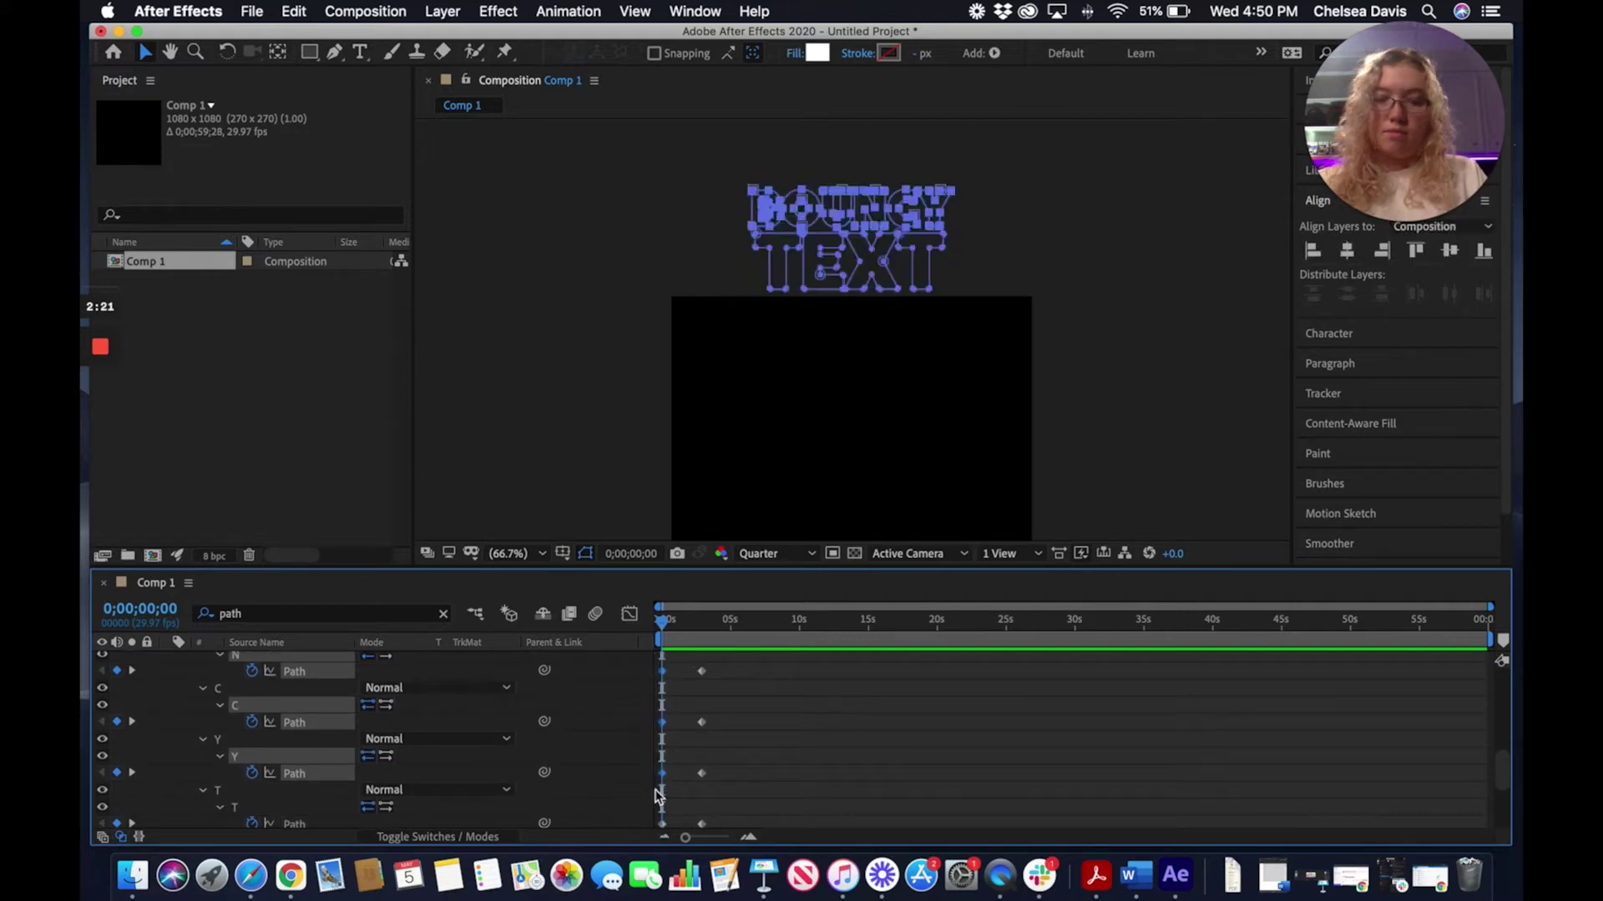
key(shift+Up)
key(shift+Up)
key(shift+Up)
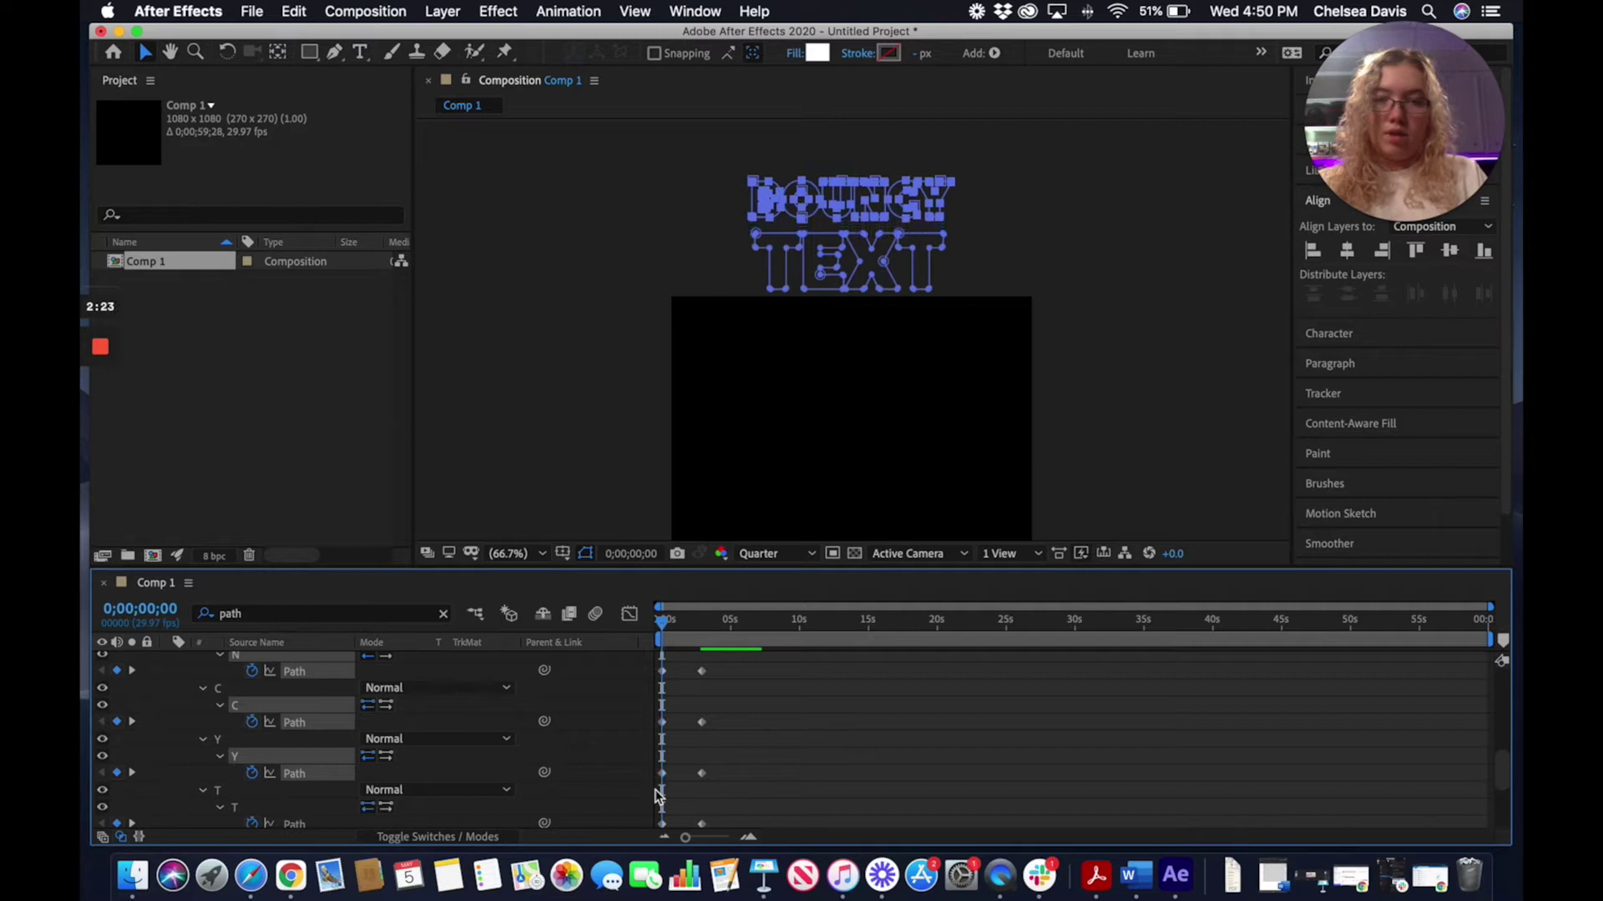
key(shift+Up)
key(shift+Up)
key(shift+Up)
key(shift+Up)
key(shift+Up)
key(shift+Up)
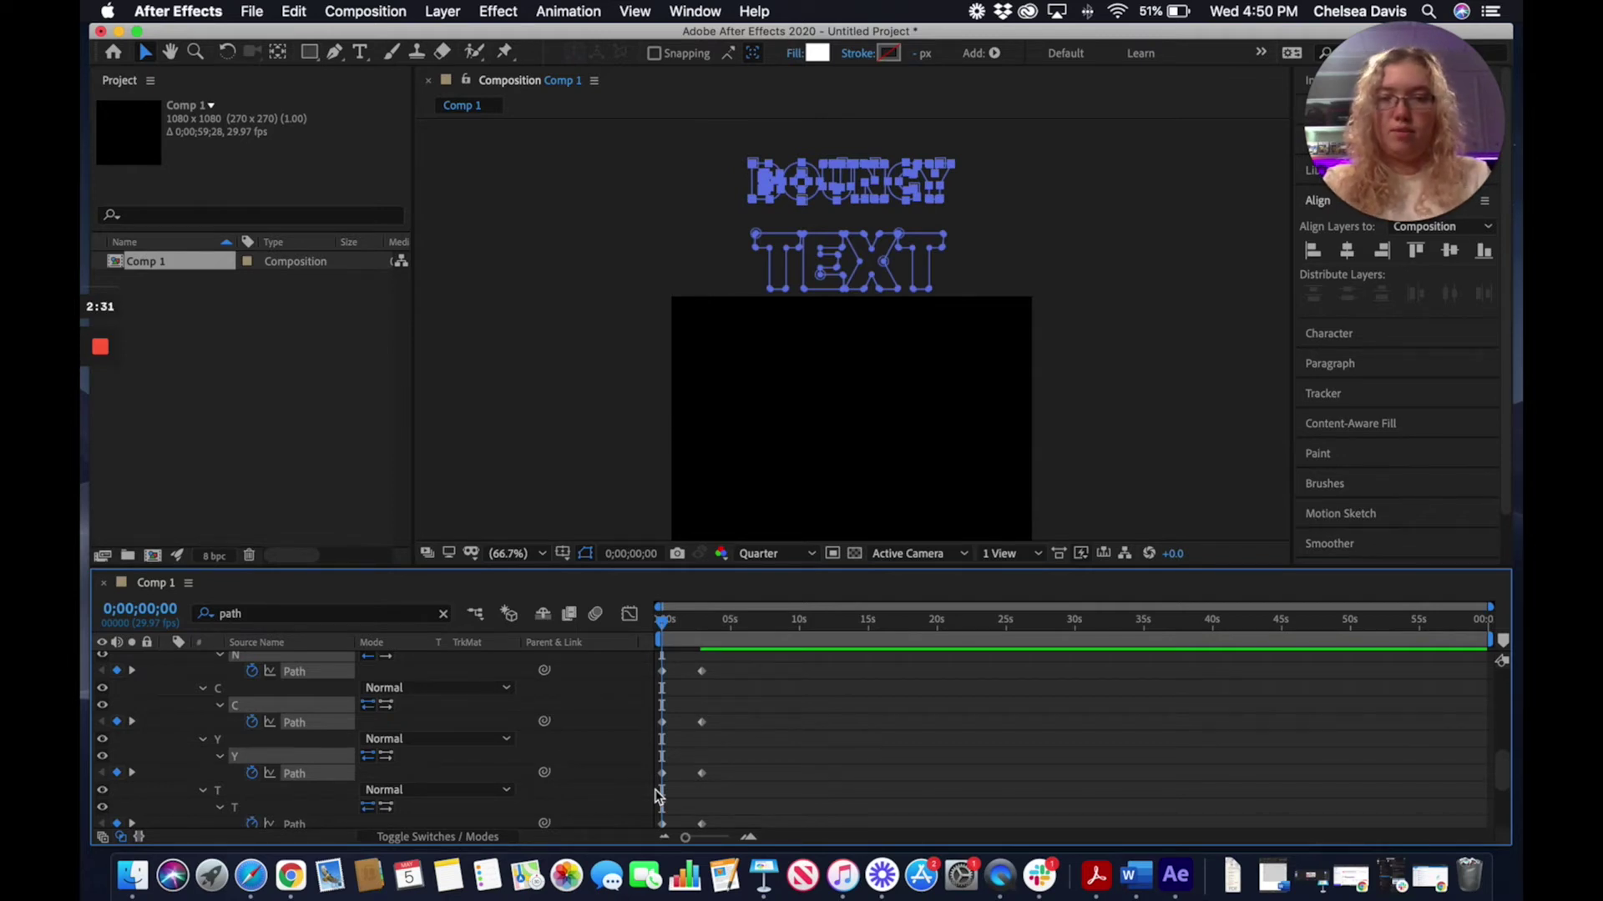
Nudge the selected BOUNCY outlines a little higher above TEXT at the first frame
key(Up)
key(Up)
key(Up)
key(Up)
key(Up)
key(Up)
key(Up)
key(Up)
key(Up)
key(Up)
key(Up)
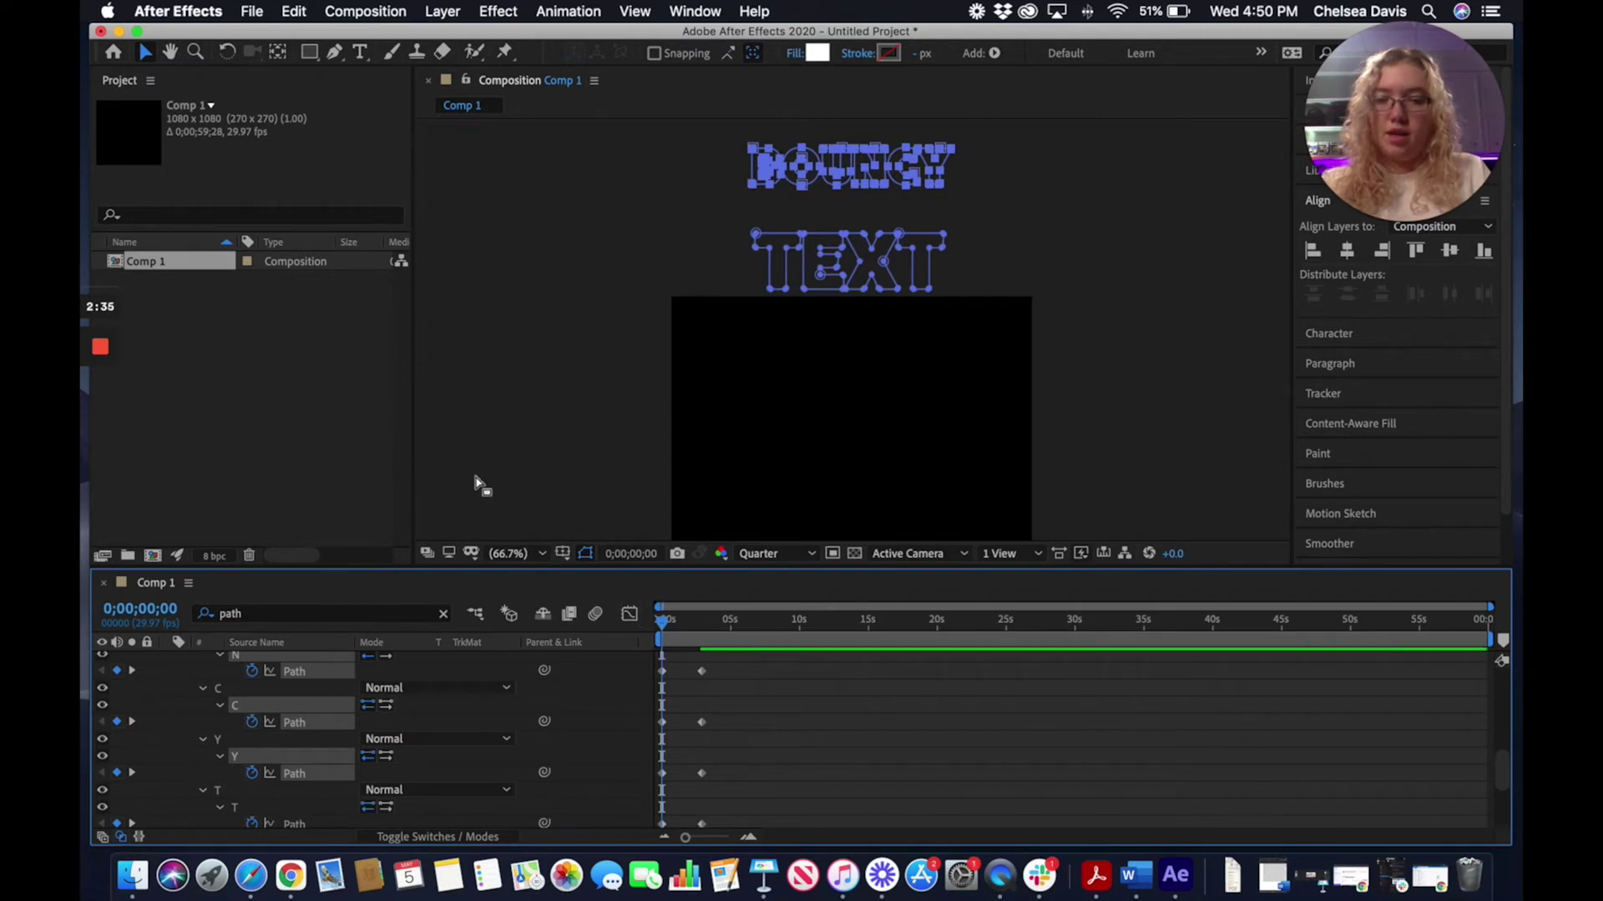
At 0;00;02;27, select only the BOUNCY letters' Path keyframes and lower that word until it overlaps the top of TEXT
drag(667, 623, 703, 628)
scroll(793, 693, up, 5)
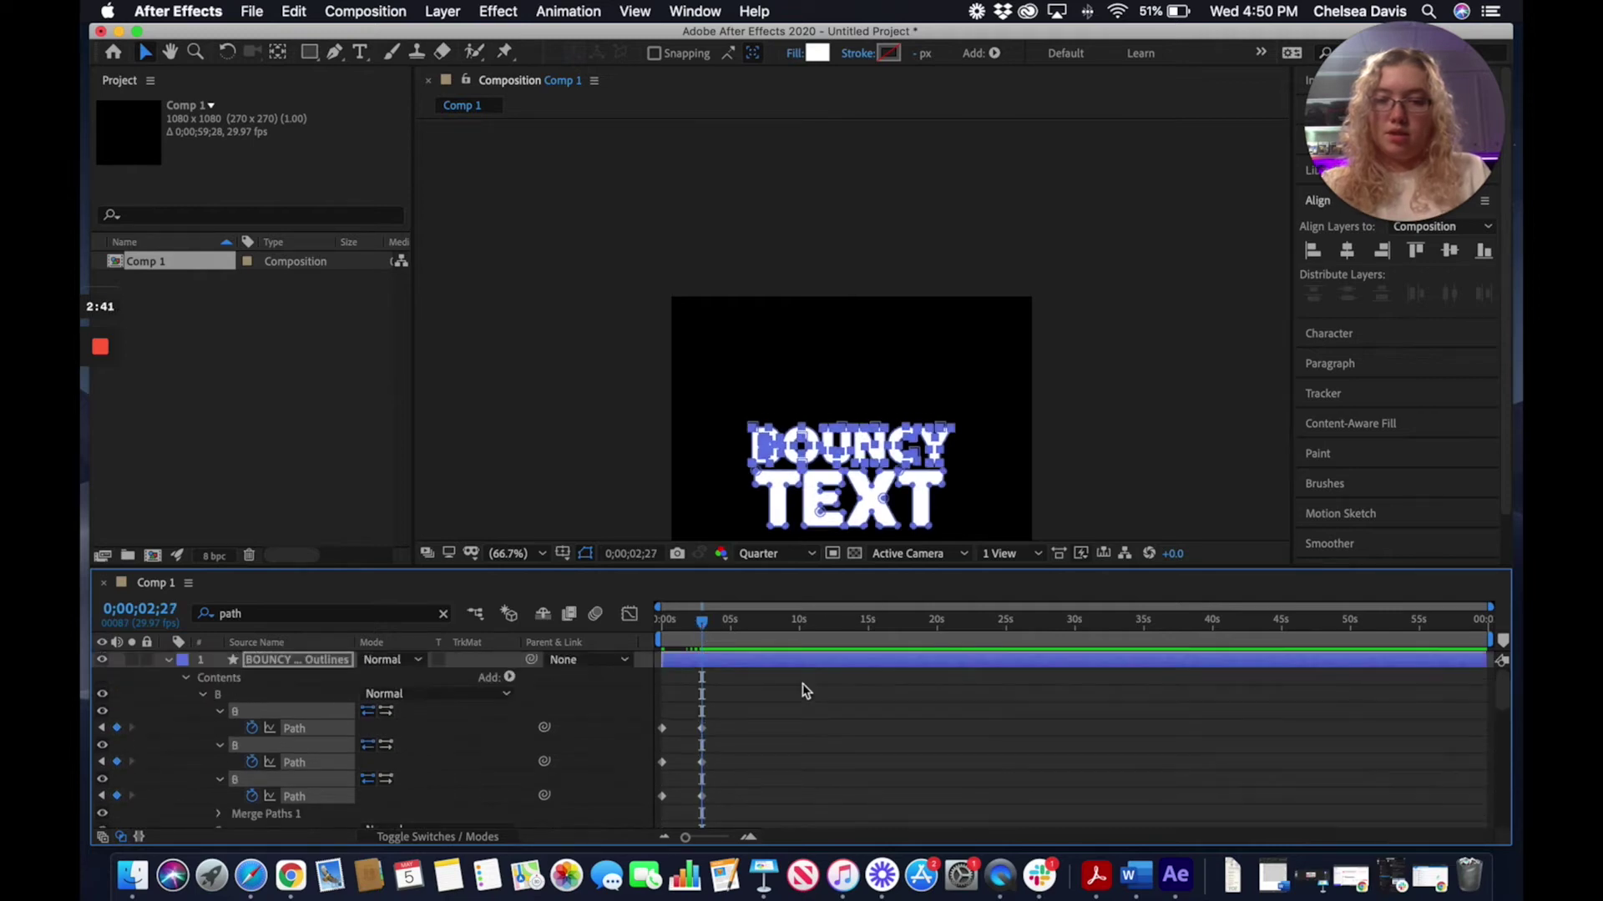
drag(733, 689, 711, 726)
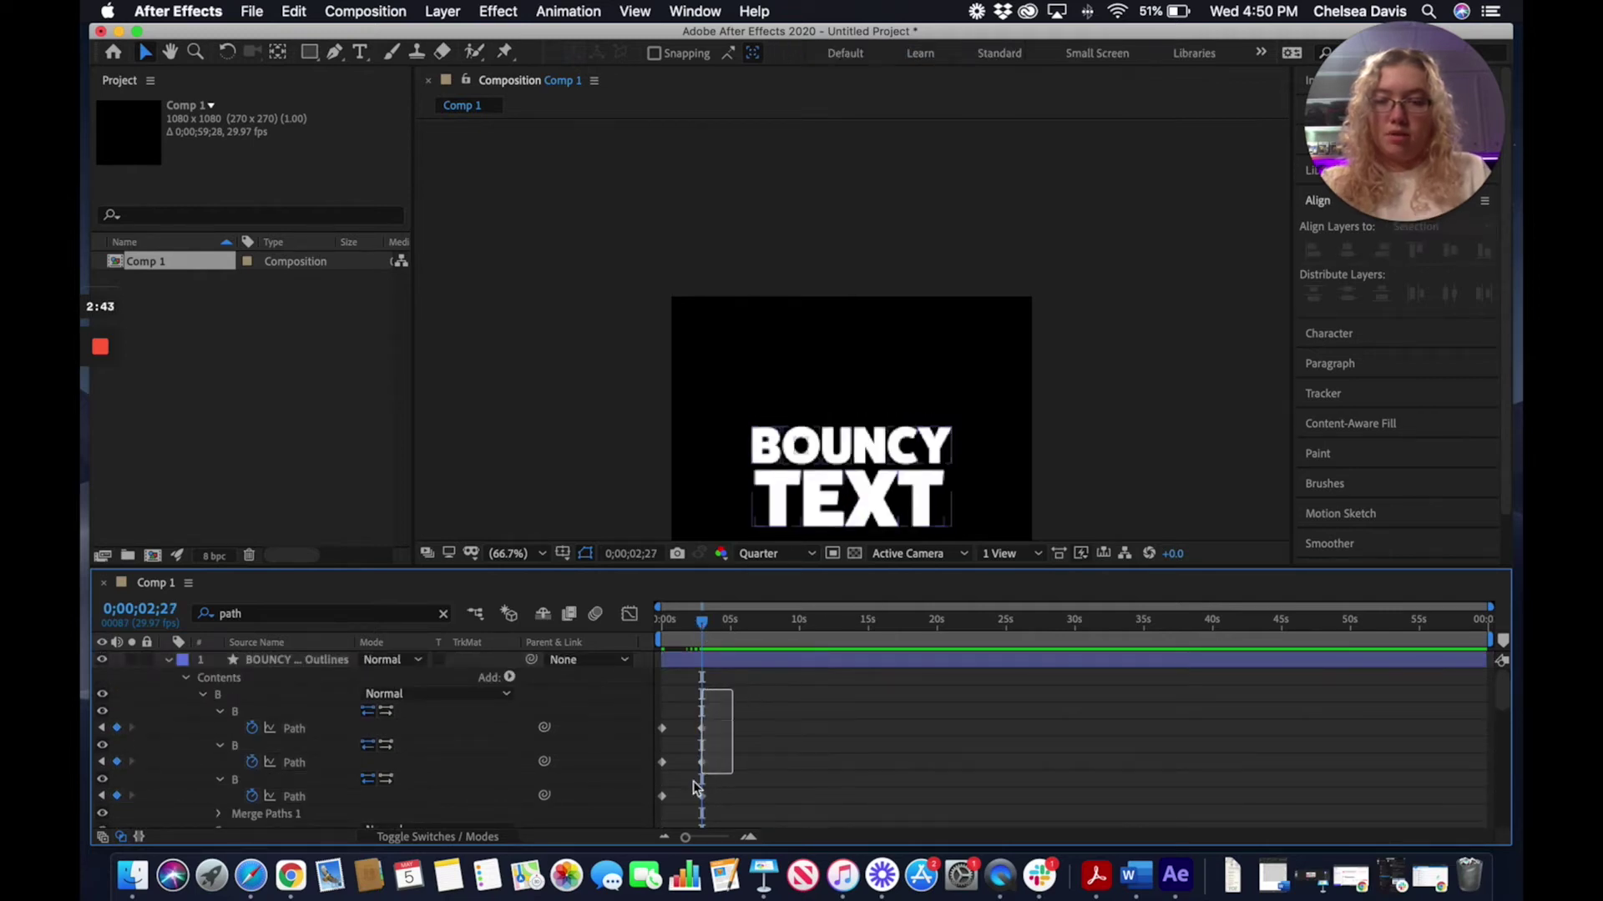
mouse_move(692, 781)
mouse_down()
mouse_move(687, 819)
mouse_move(690, 678)
mouse_up()
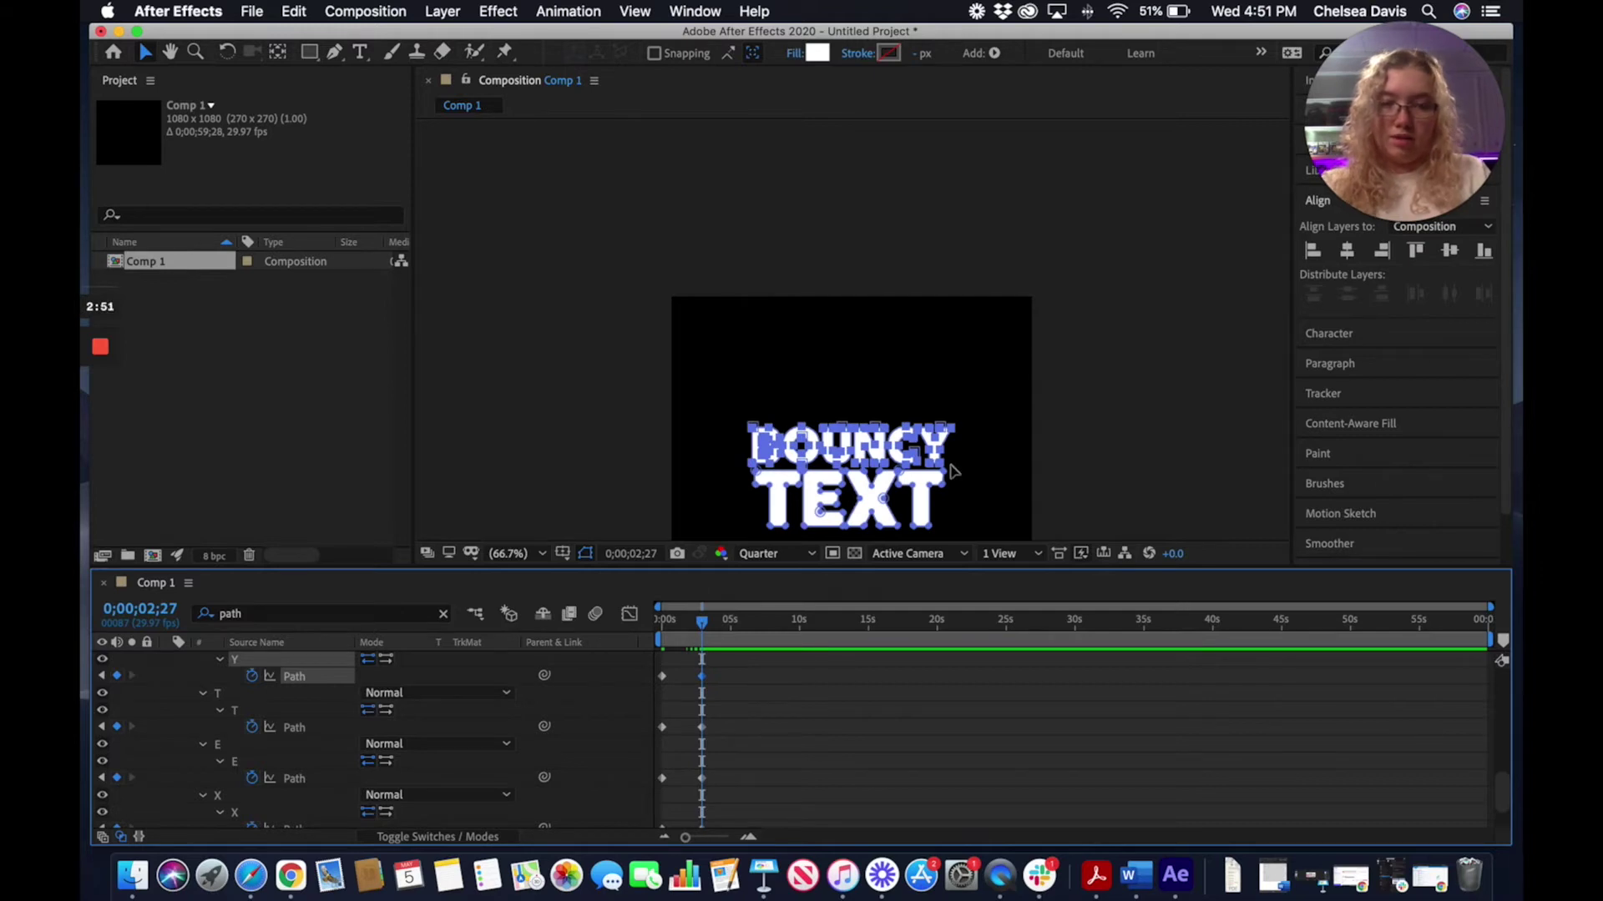
key(Down)
key(Down)
key(Down)
key(Down)
key(Down)
key(Down)
key(Down)
key(Down)
key(Down)
key(Down)
key(Down)
key(Down)
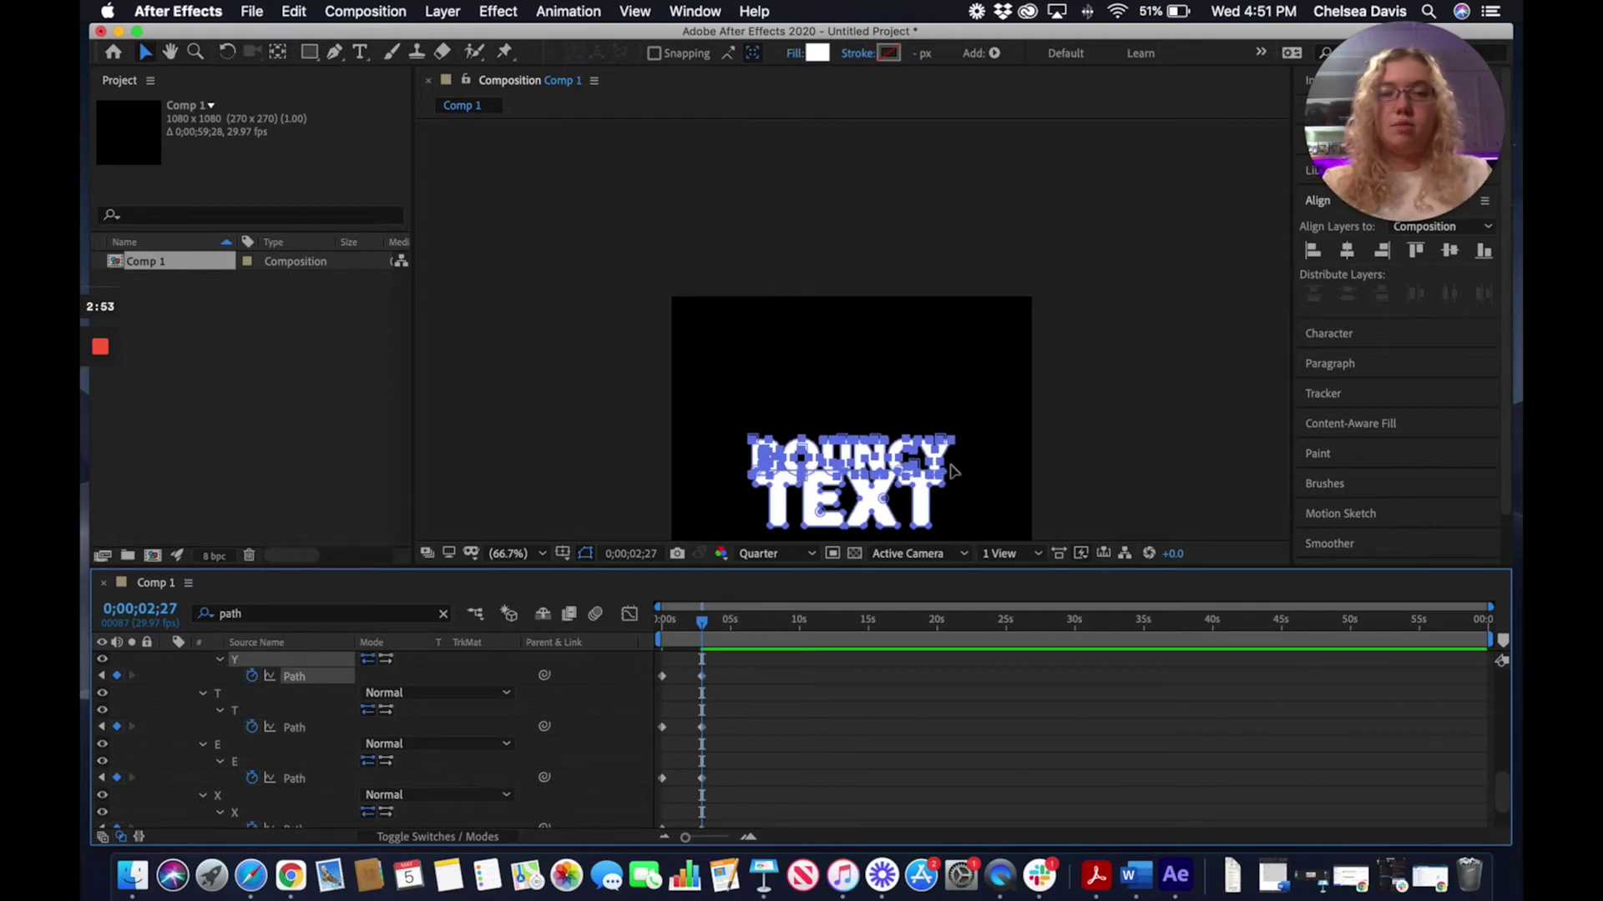
Reselect the BOUNCY letters' Path keyframes at 0;00;02;27 with both words shown close up
click(196, 52)
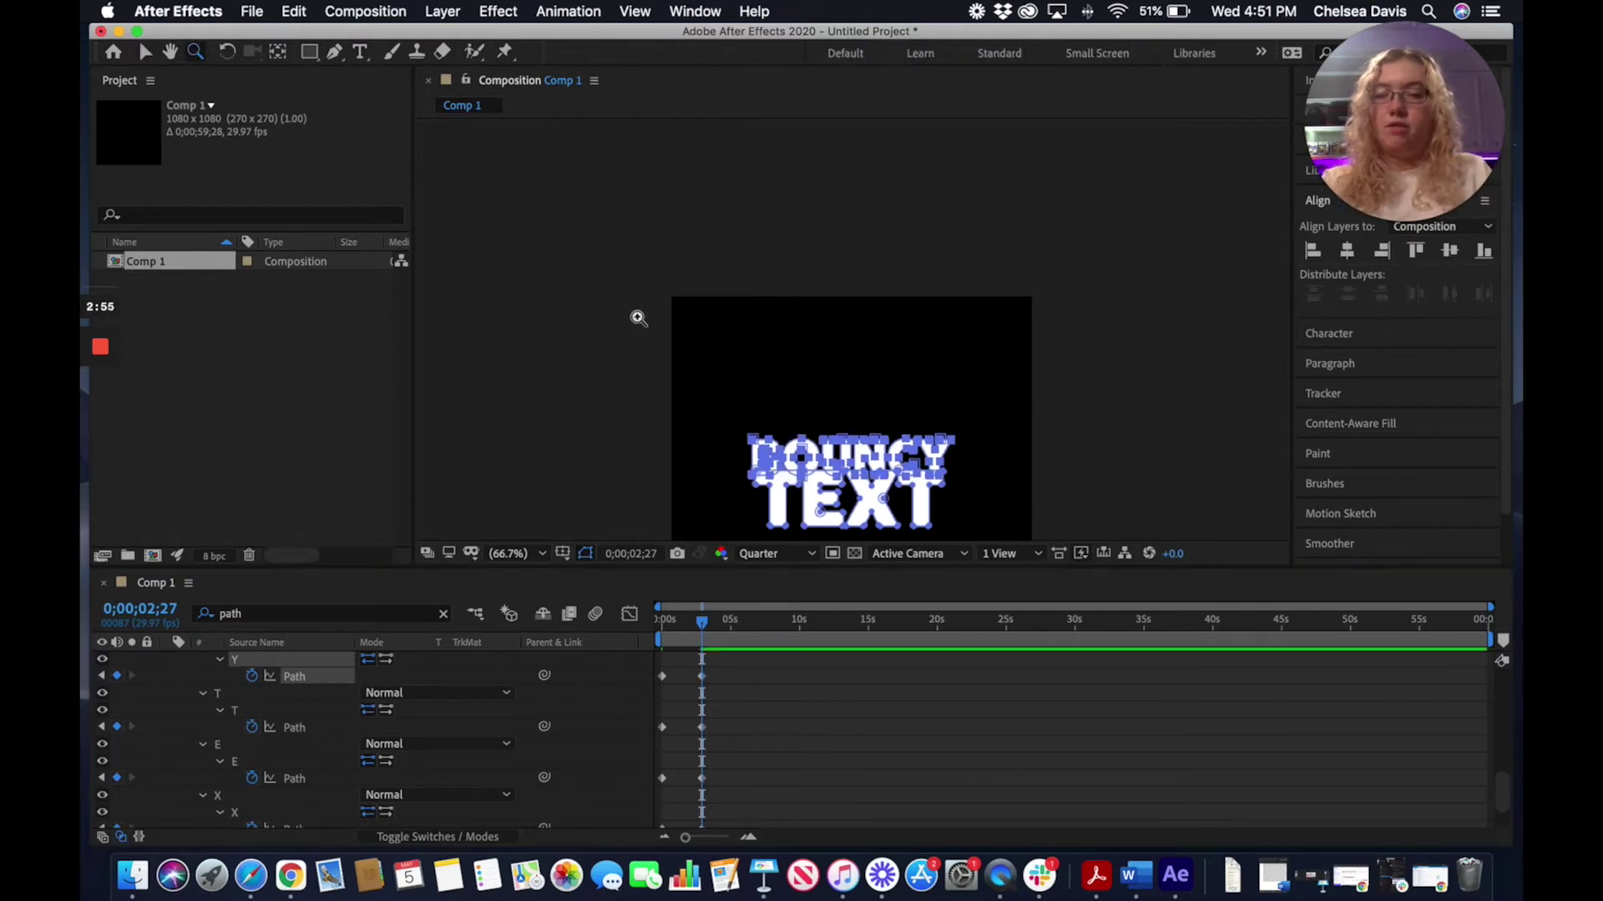
click(902, 501)
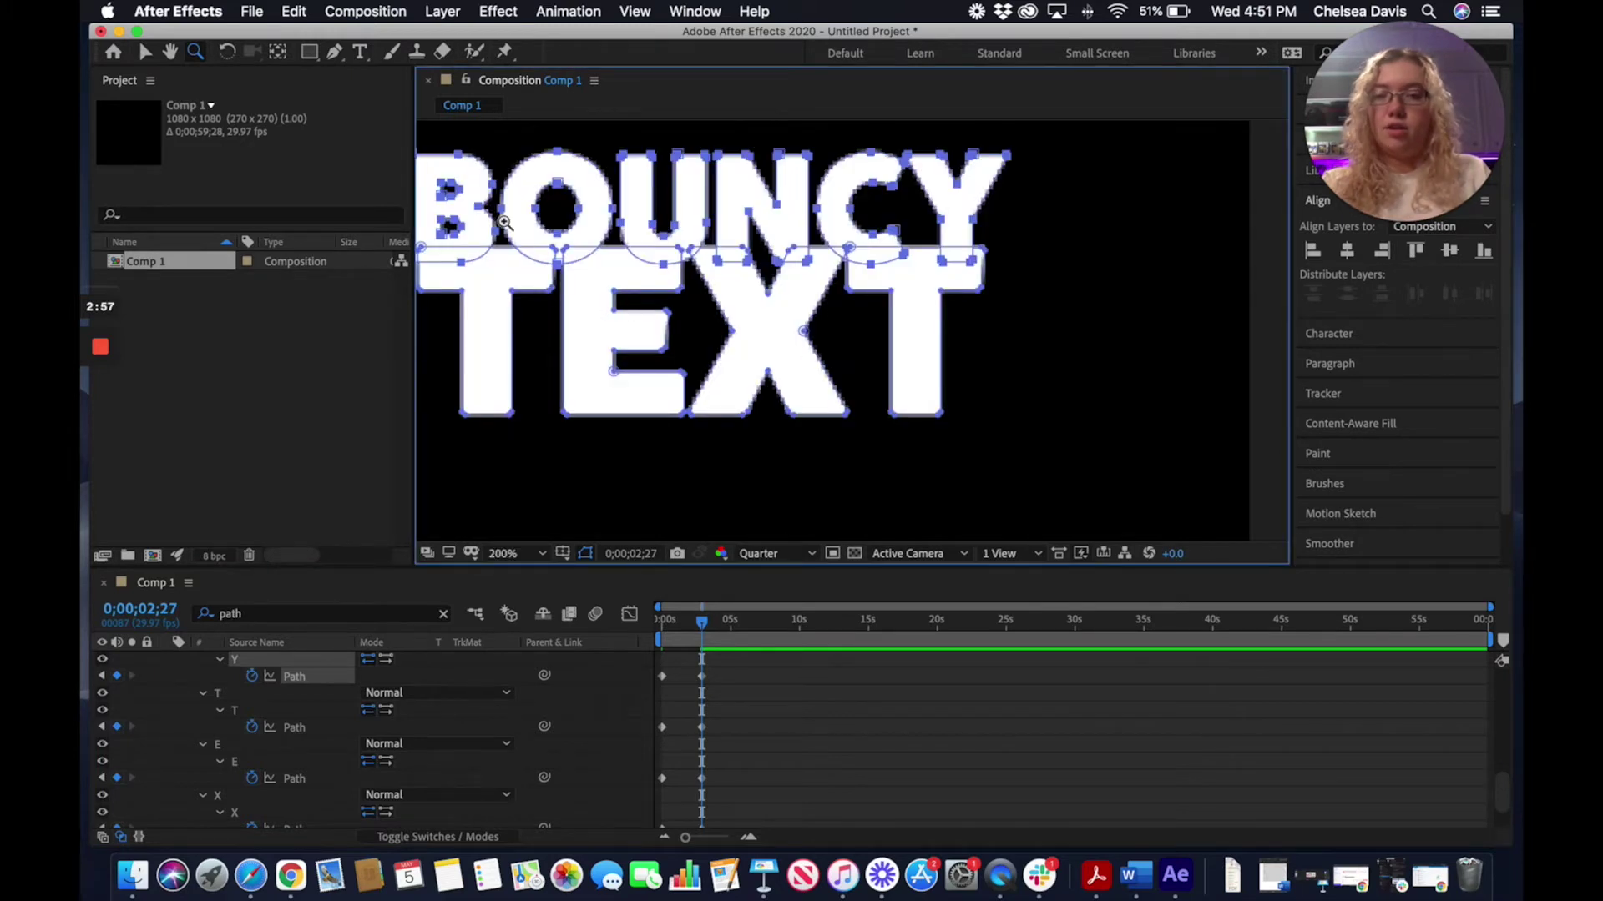
click(170, 53)
drag(593, 283, 716, 305)
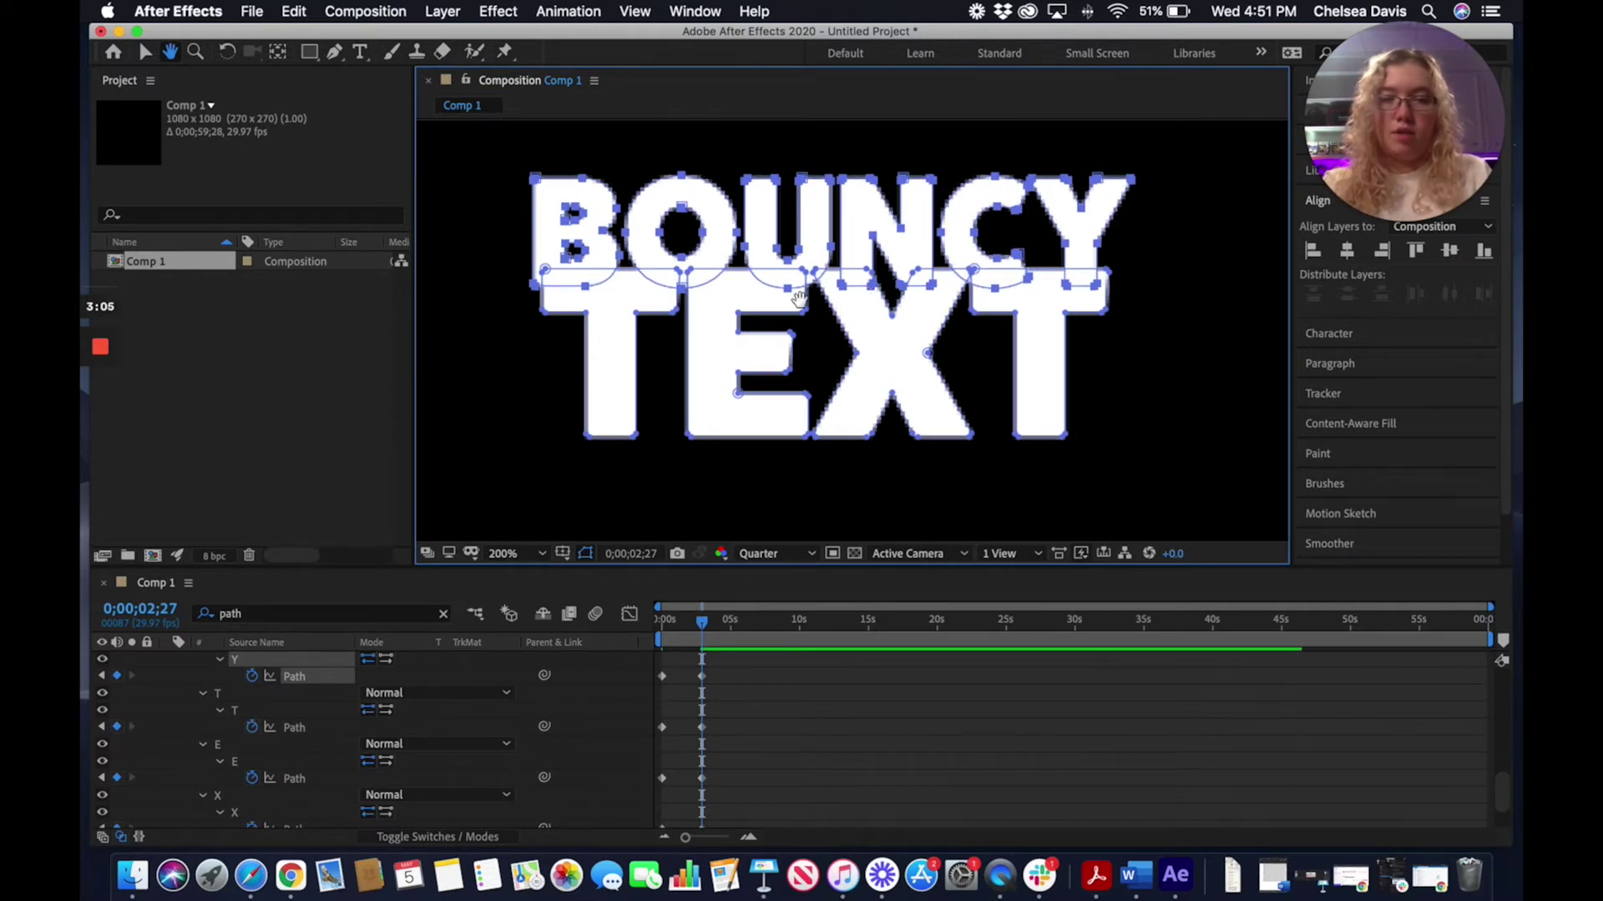
click(146, 54)
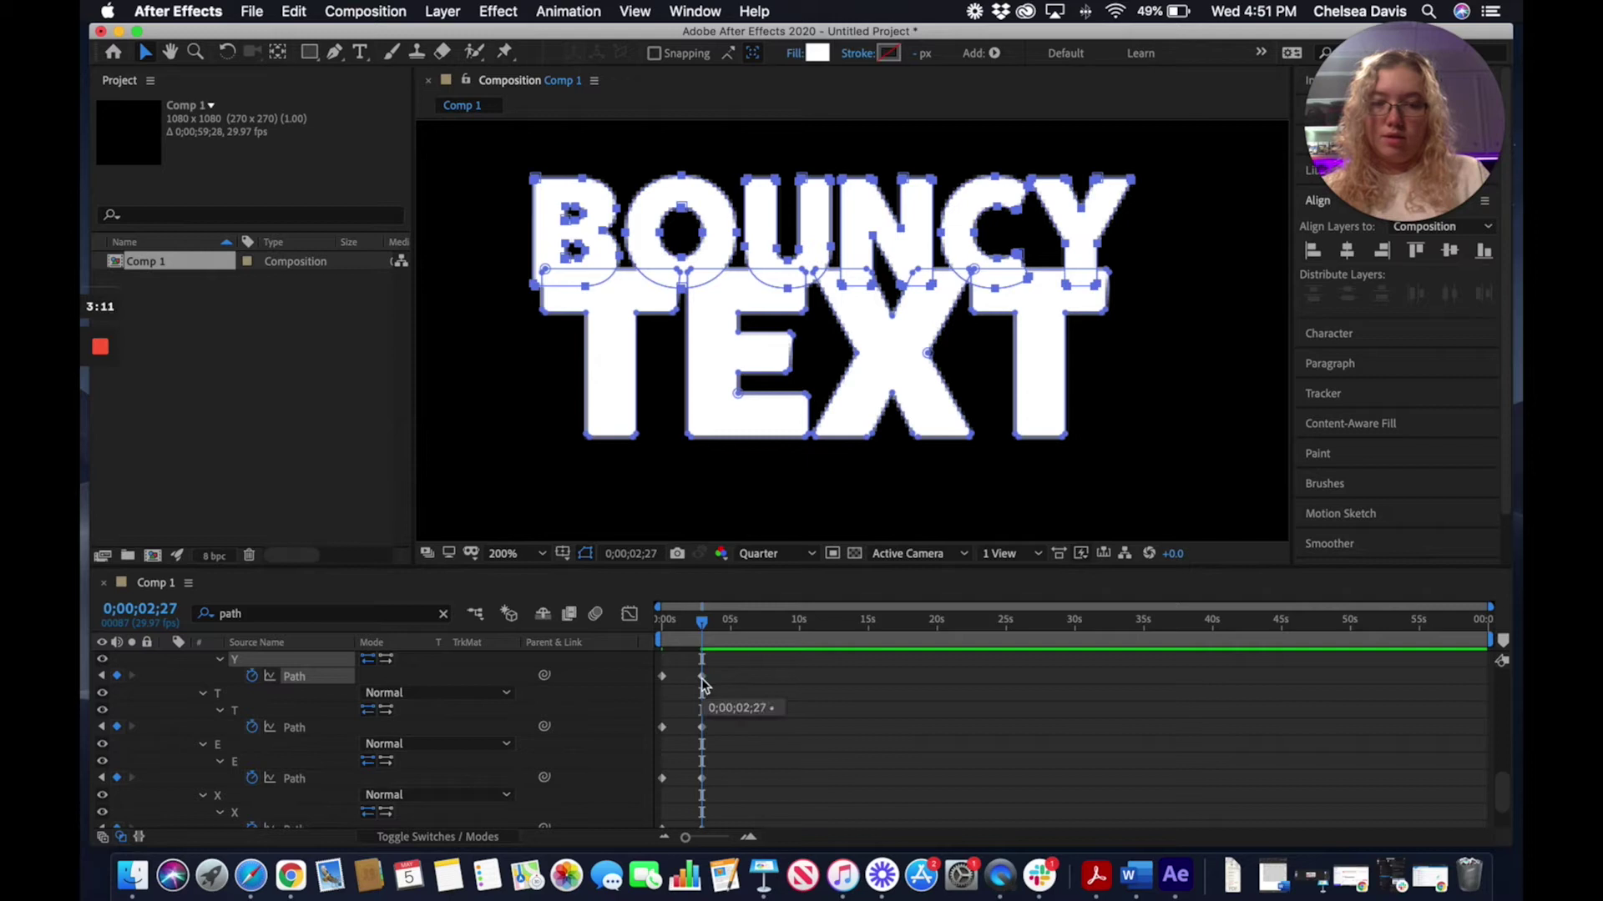
scroll(756, 689, up, 10)
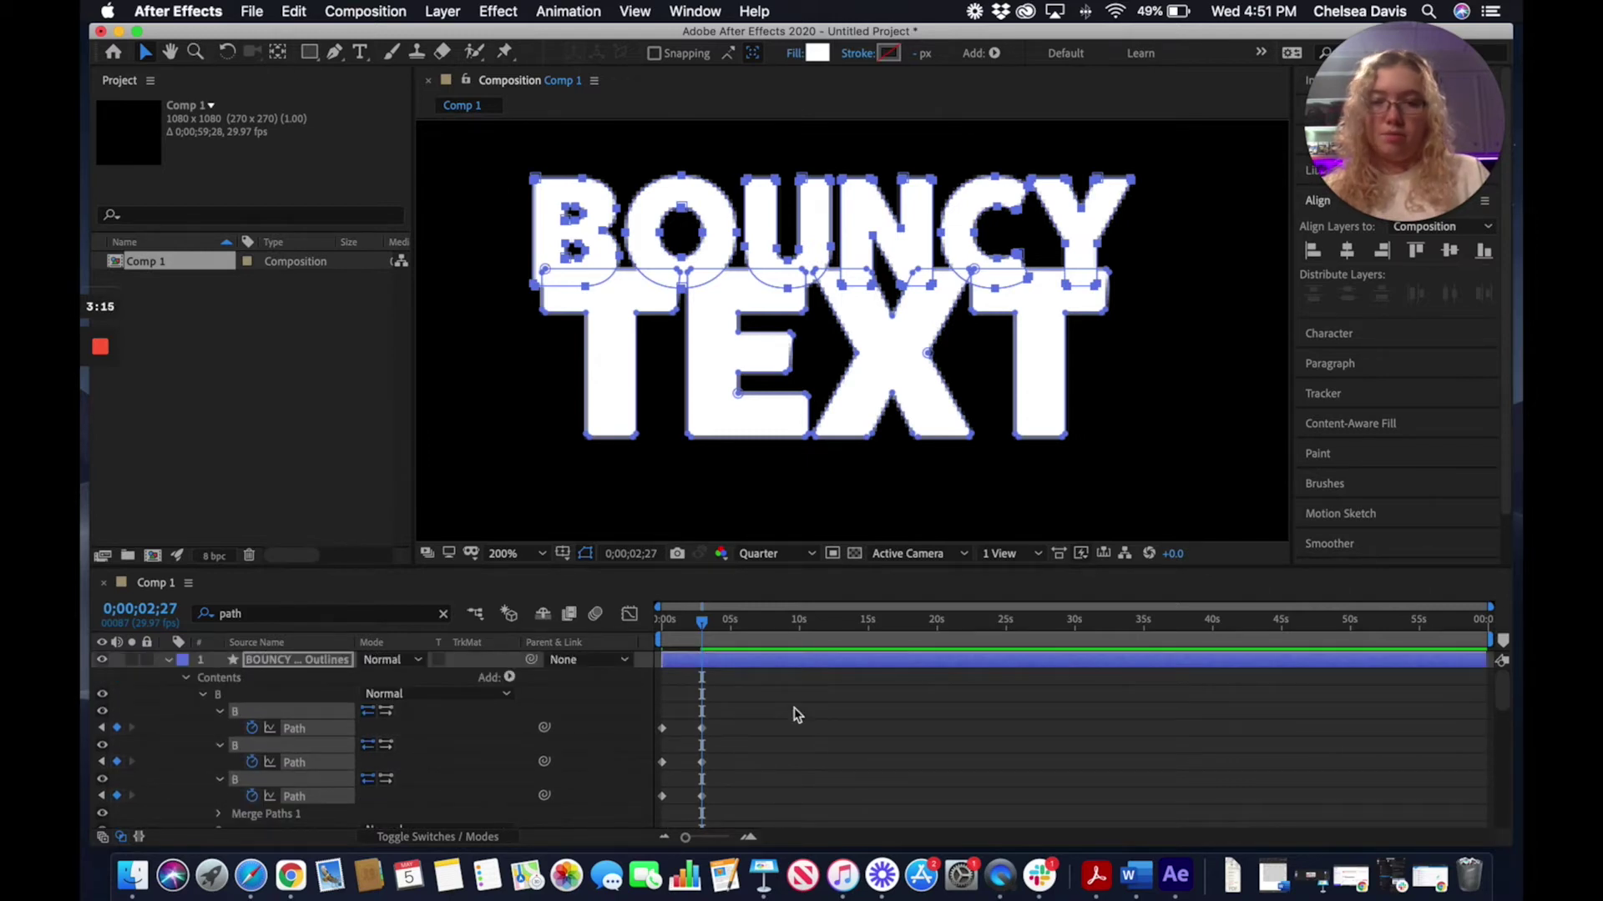
drag(739, 708, 688, 789)
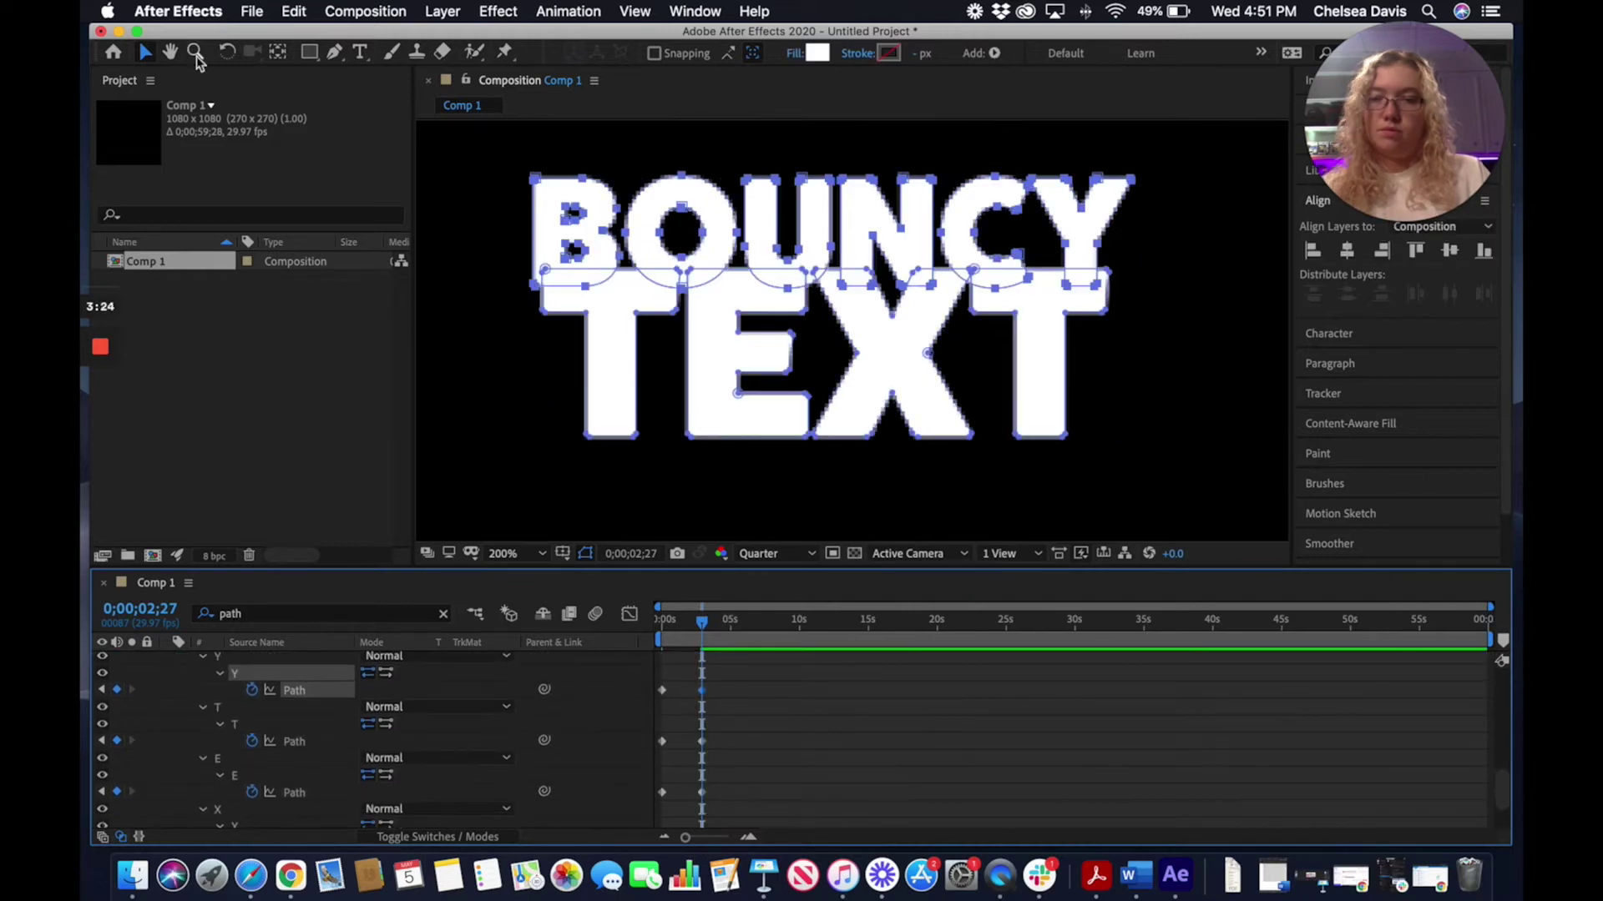
Try to select the points along the base of the letter B's path
click(563, 252)
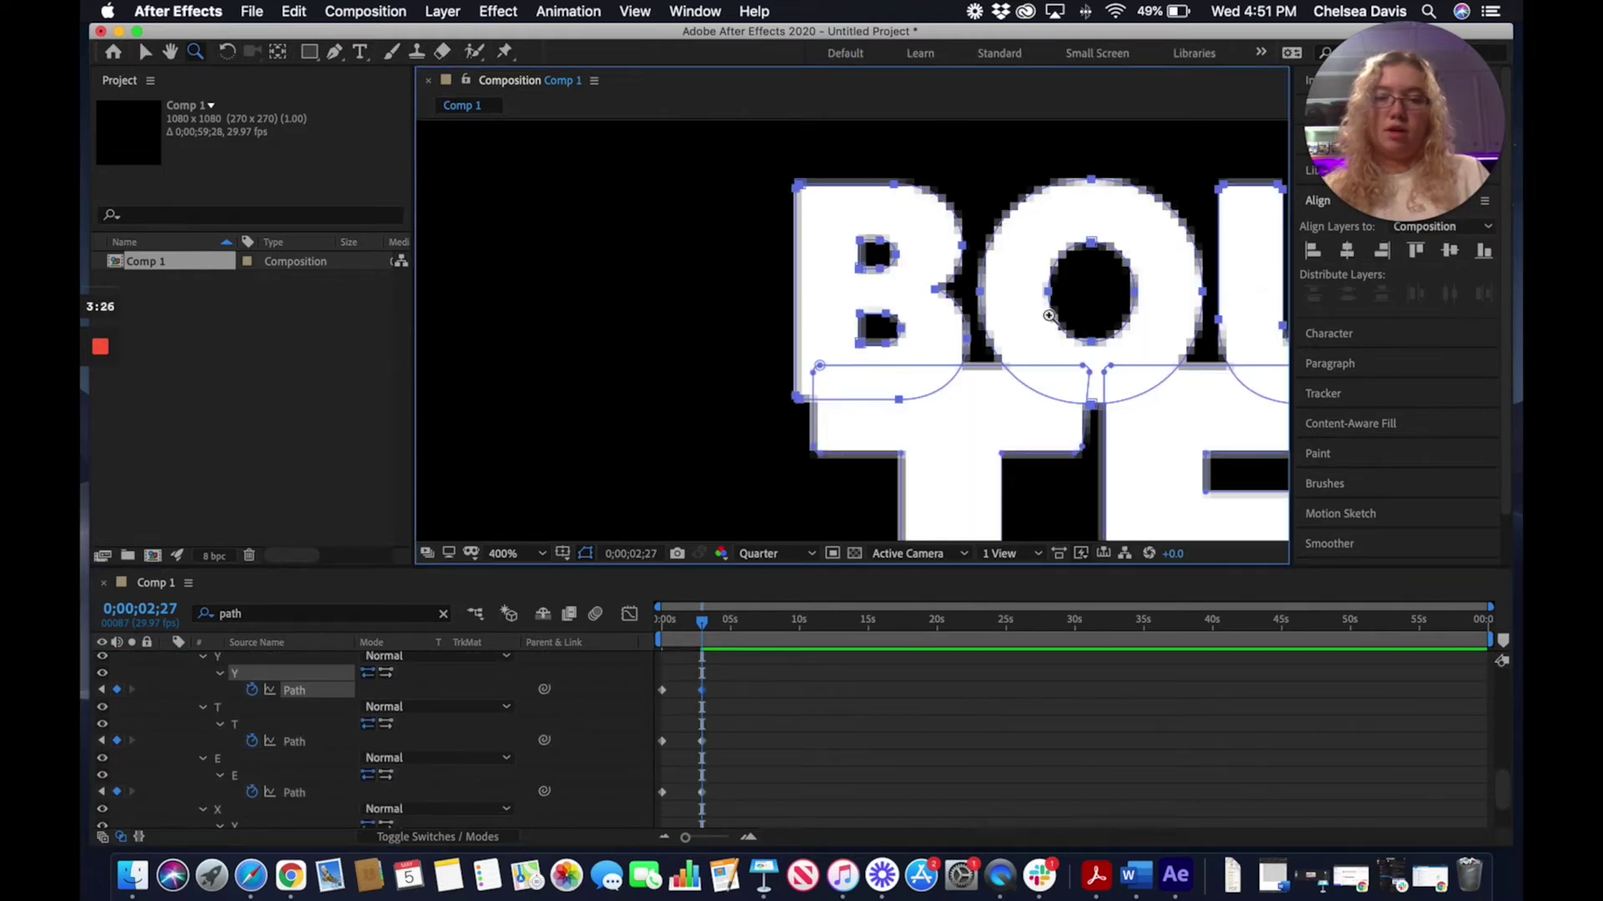
click(920, 303)
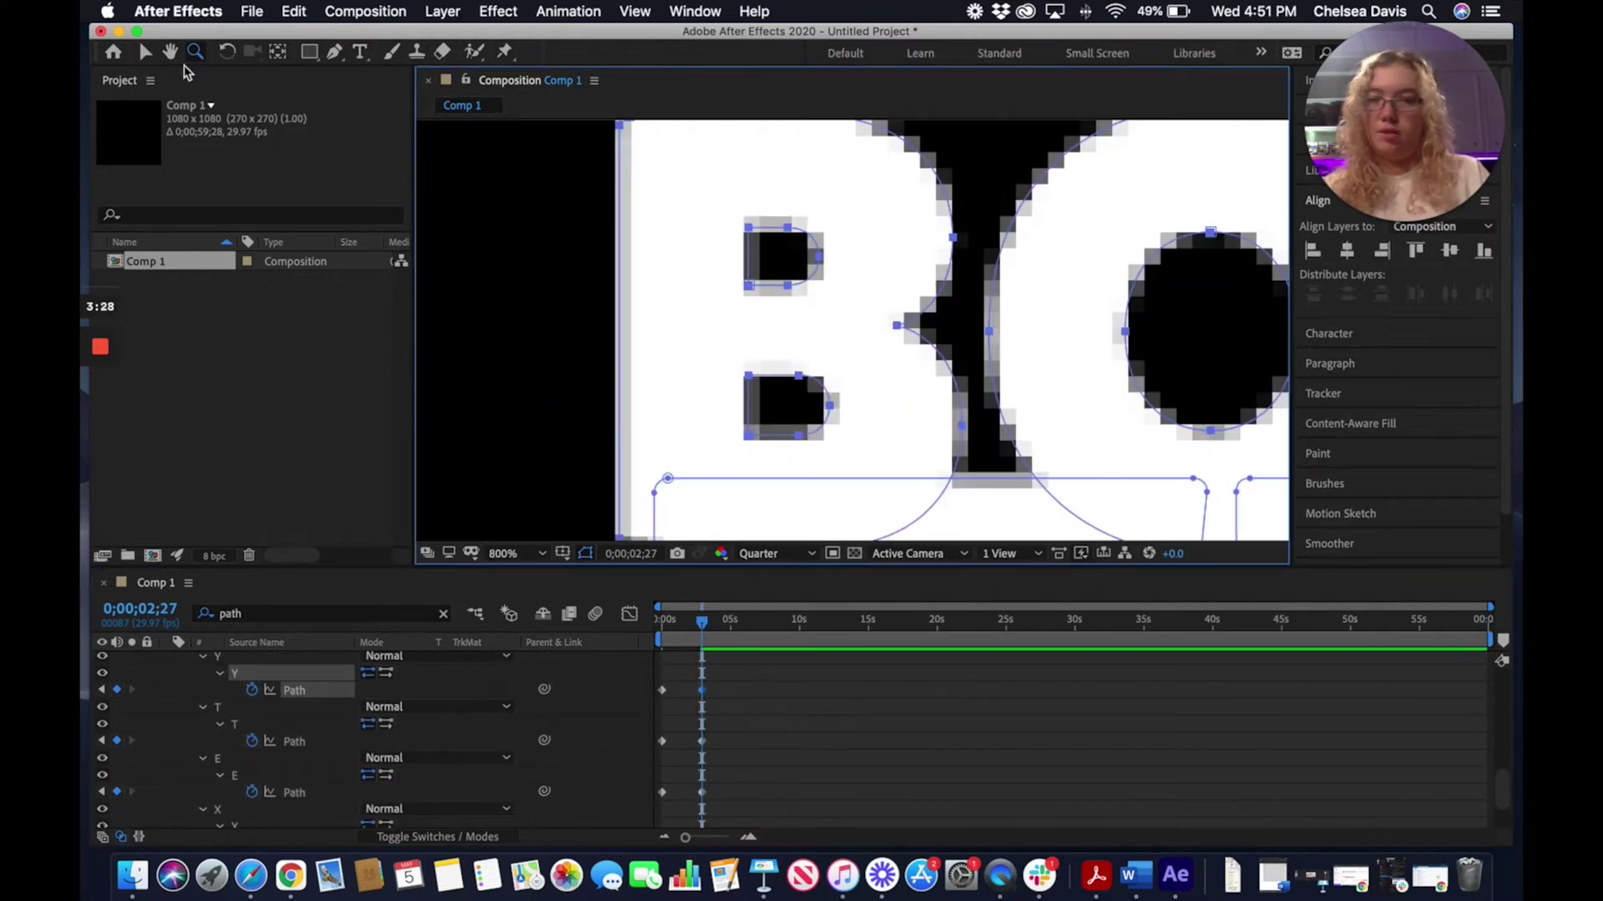
click(171, 52)
drag(802, 333, 798, 236)
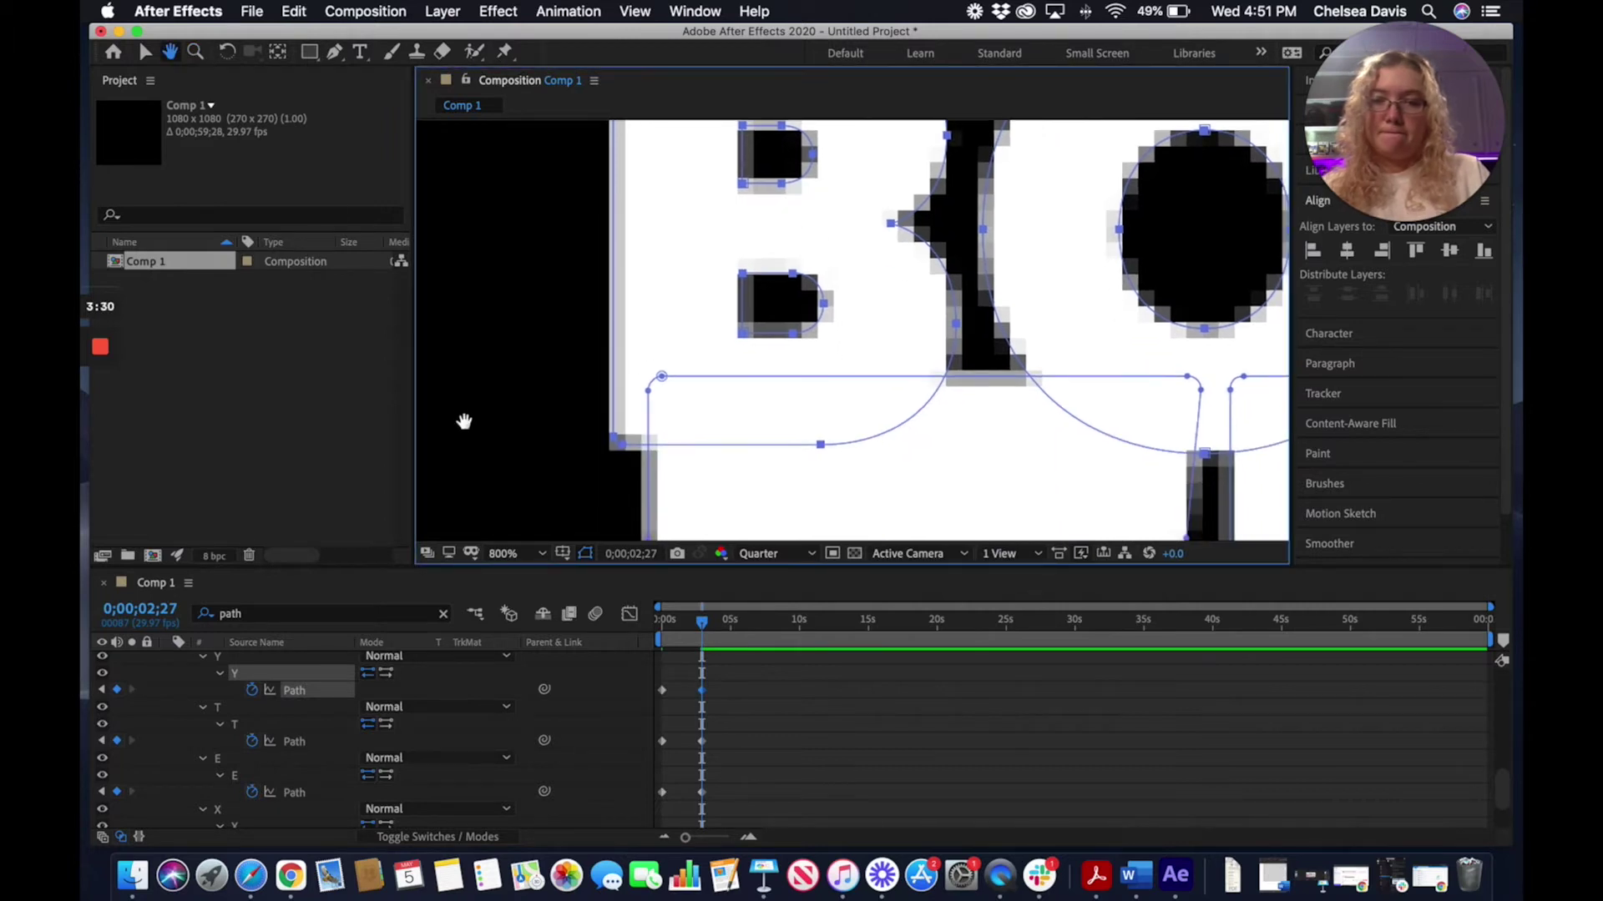
click(145, 52)
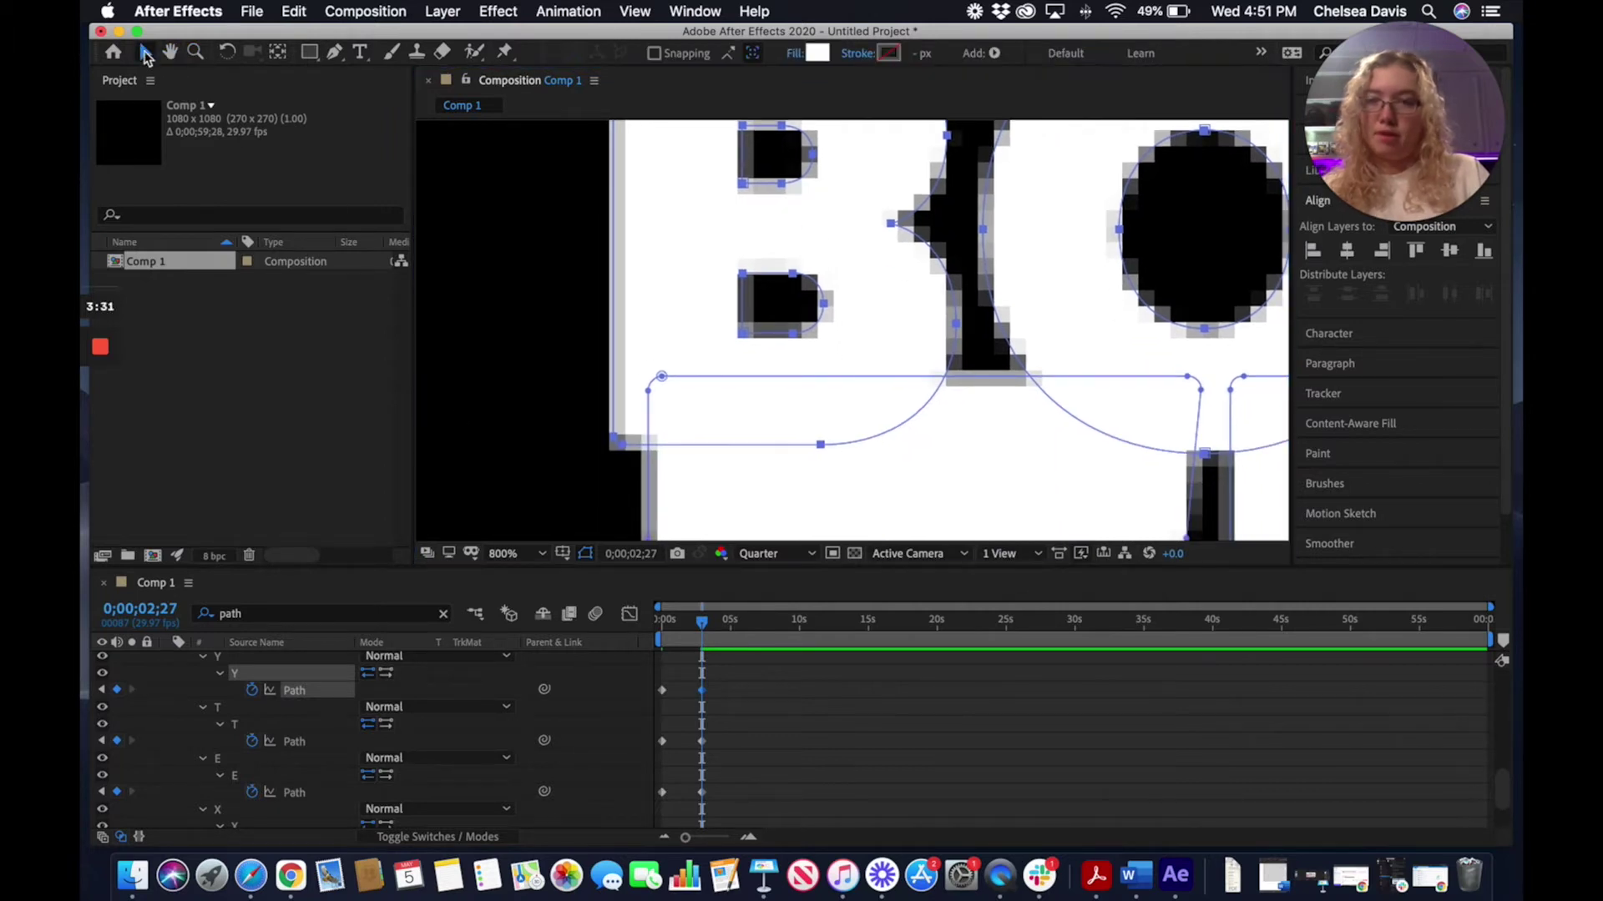
click(822, 448)
click(701, 271)
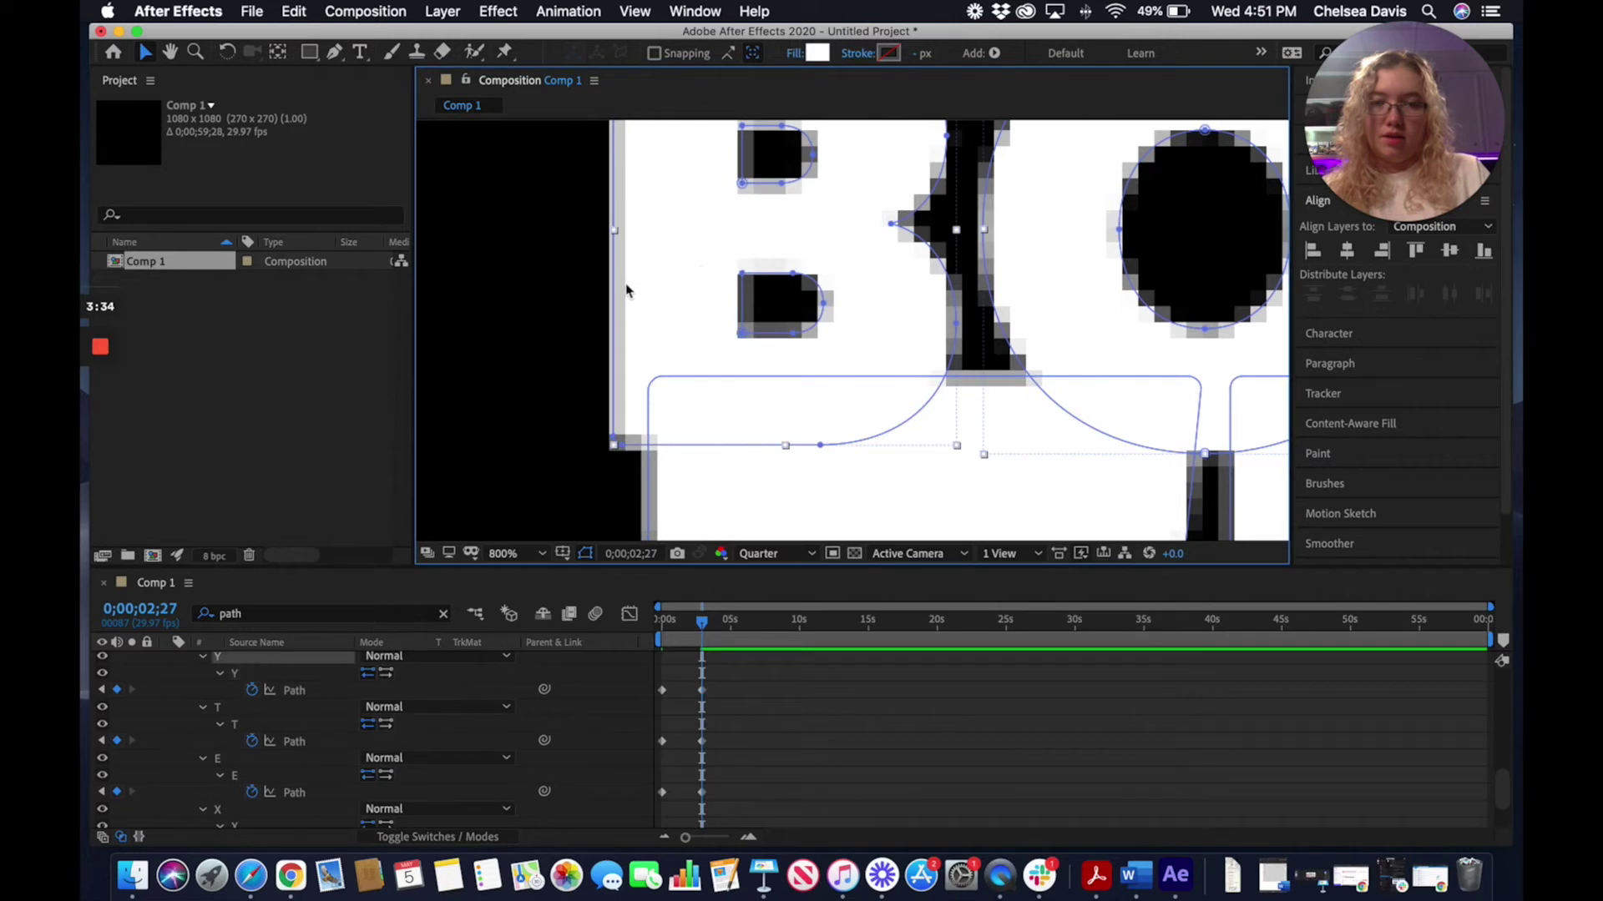
drag(787, 444, 788, 445)
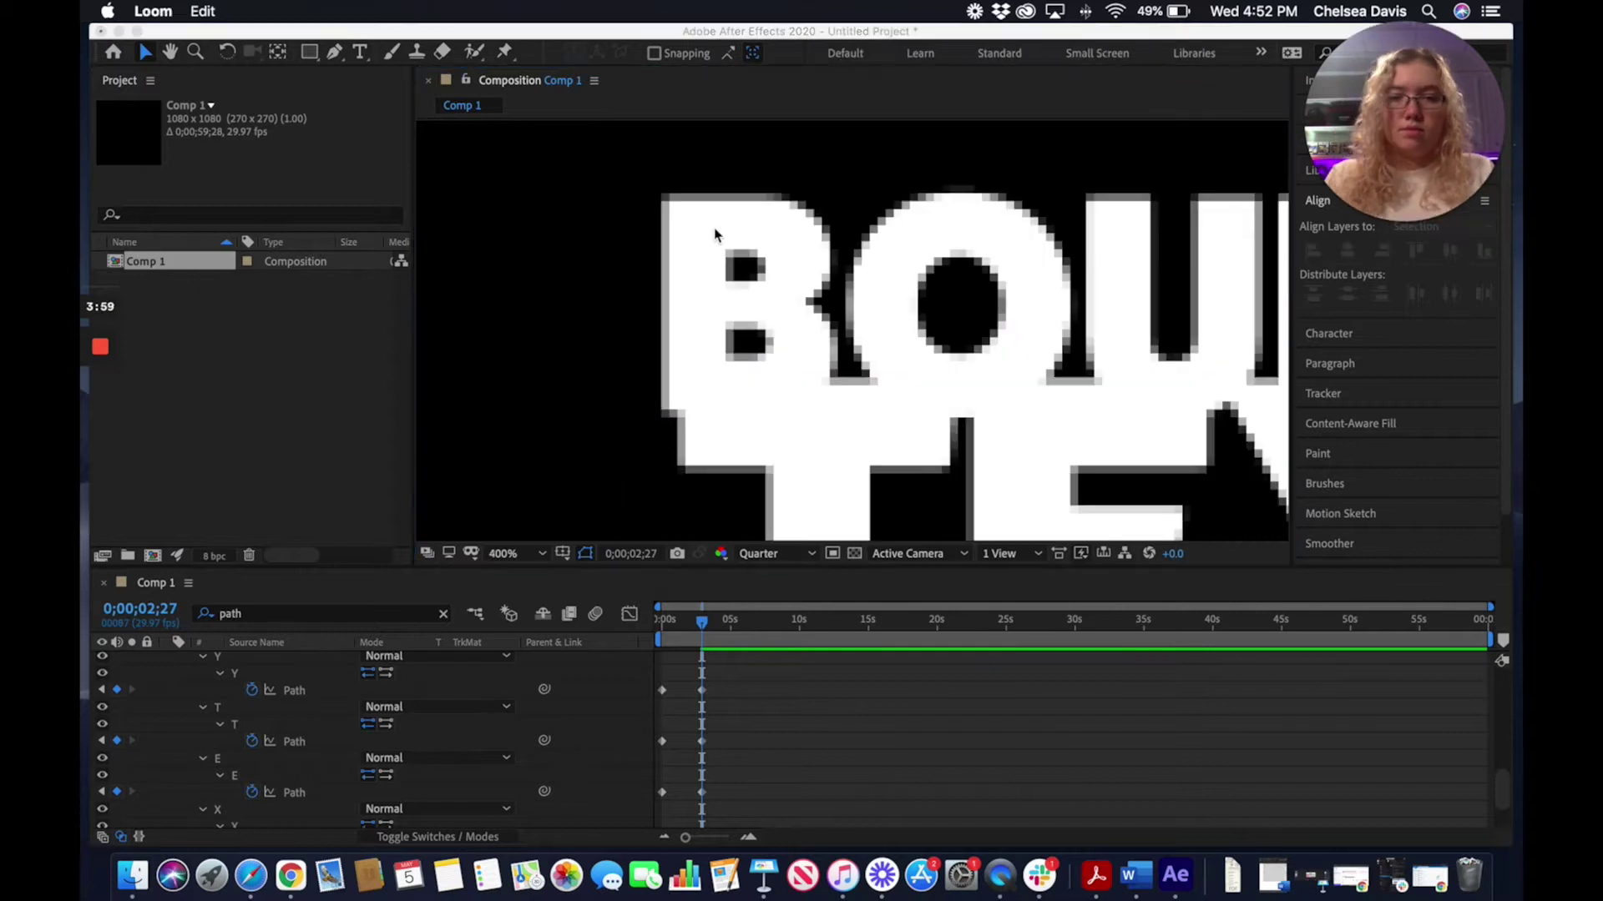
Select the points along the base of the B's path and nudge them up to squash the letter against TEXT
click(716, 231)
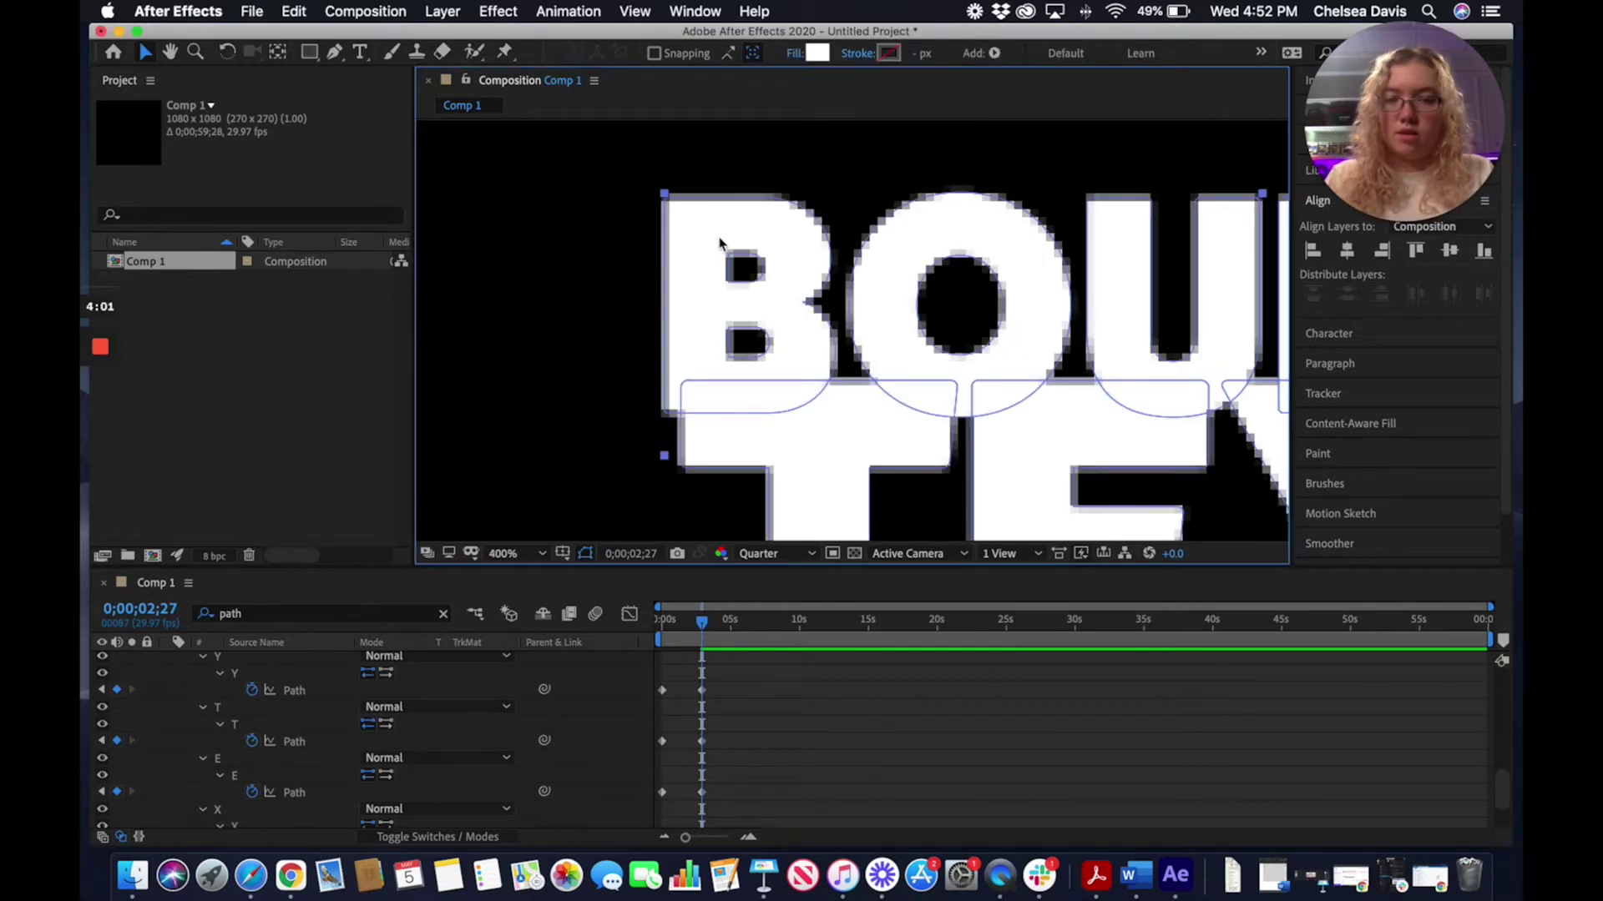
click(719, 243)
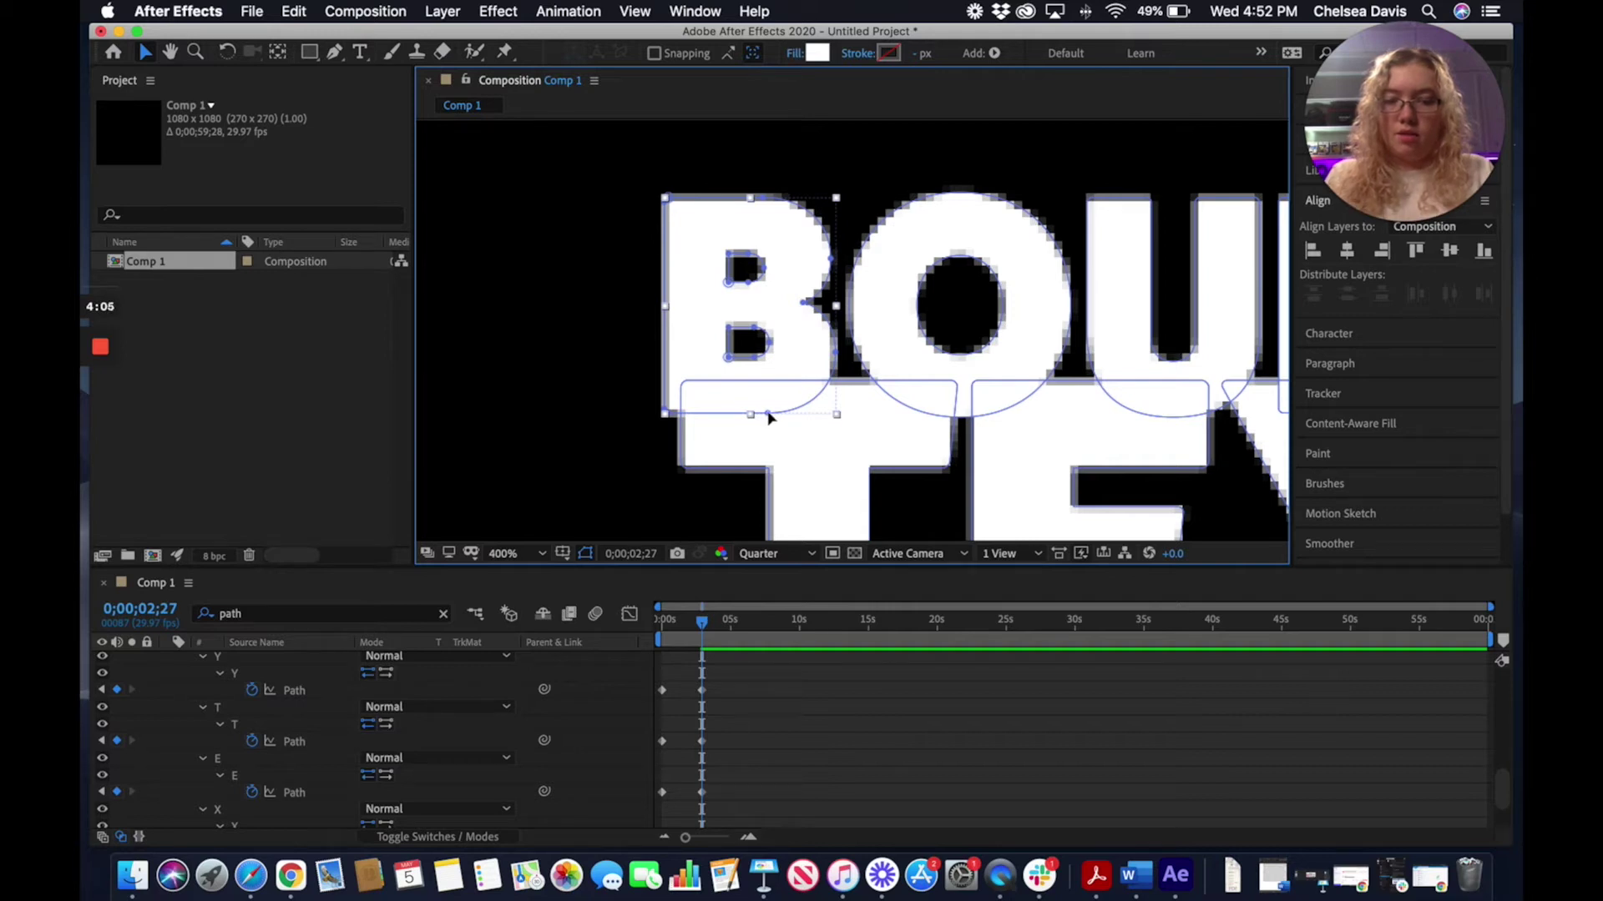
click(767, 414)
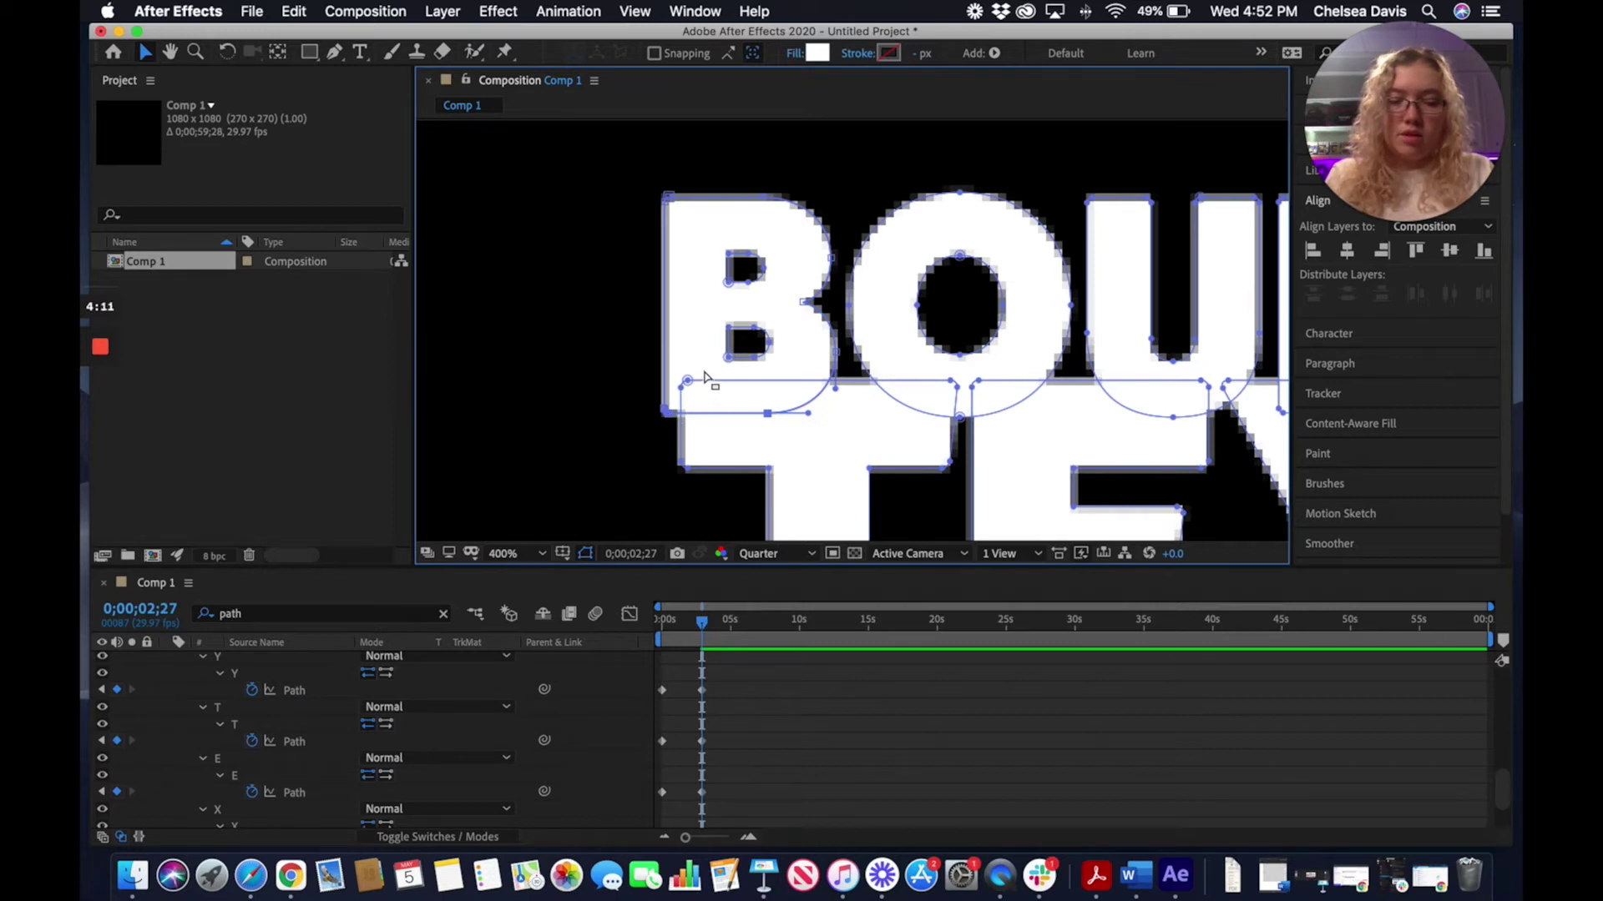
key(Up)
key(Up)
key(Up)
key(Up)
key(Up)
key(Up)
key(Up)
key(Up)
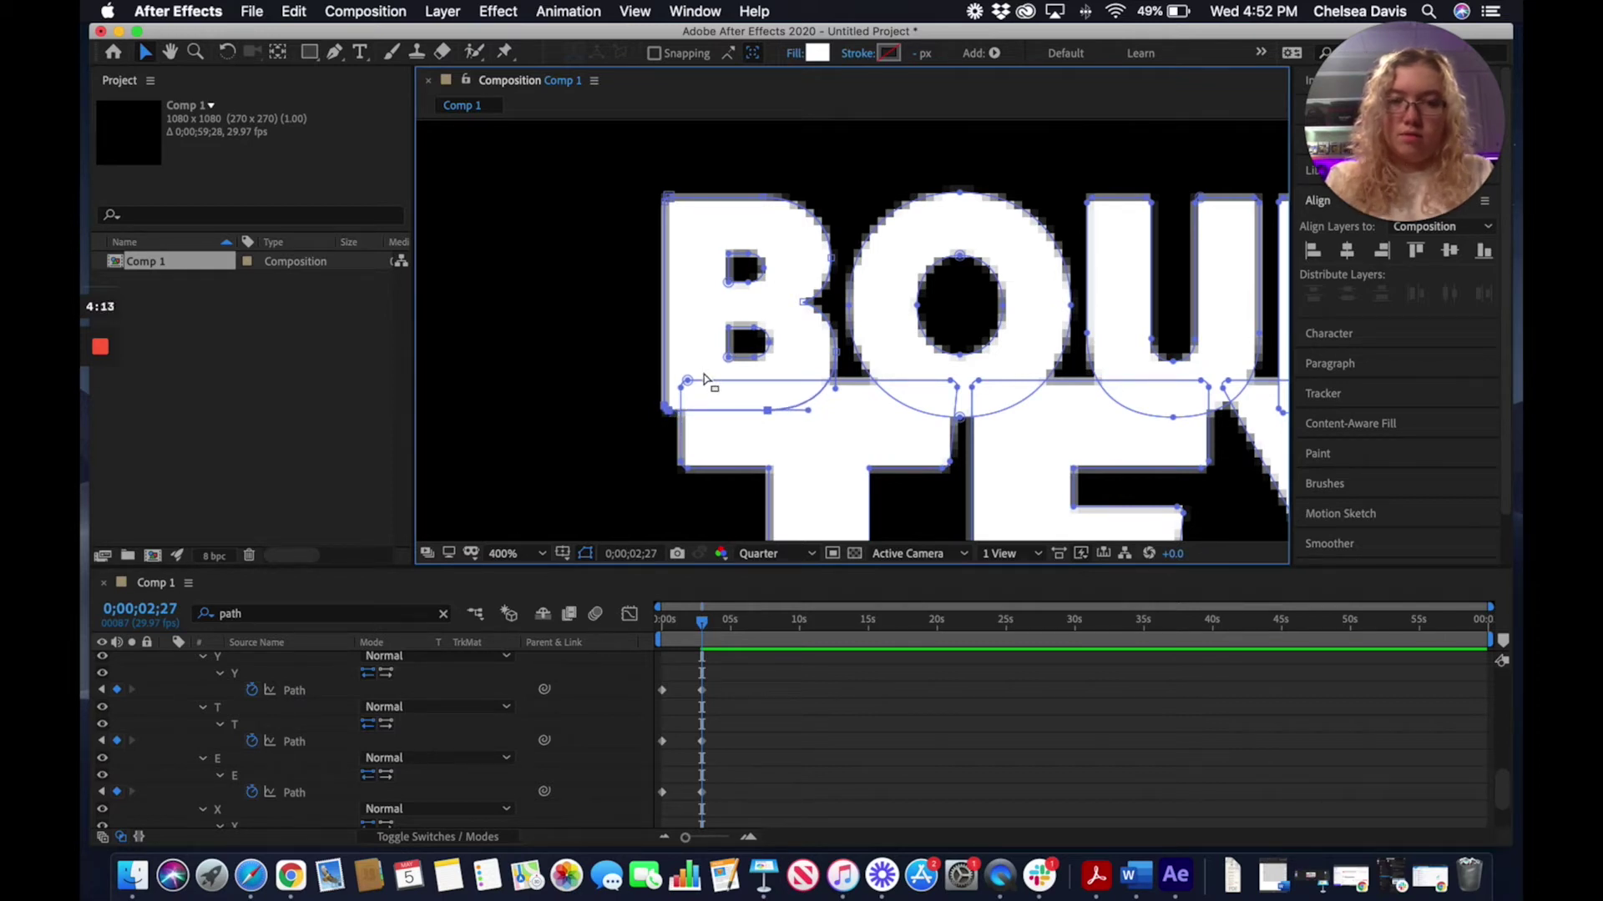
key(Up)
key(Up)
key(Up)
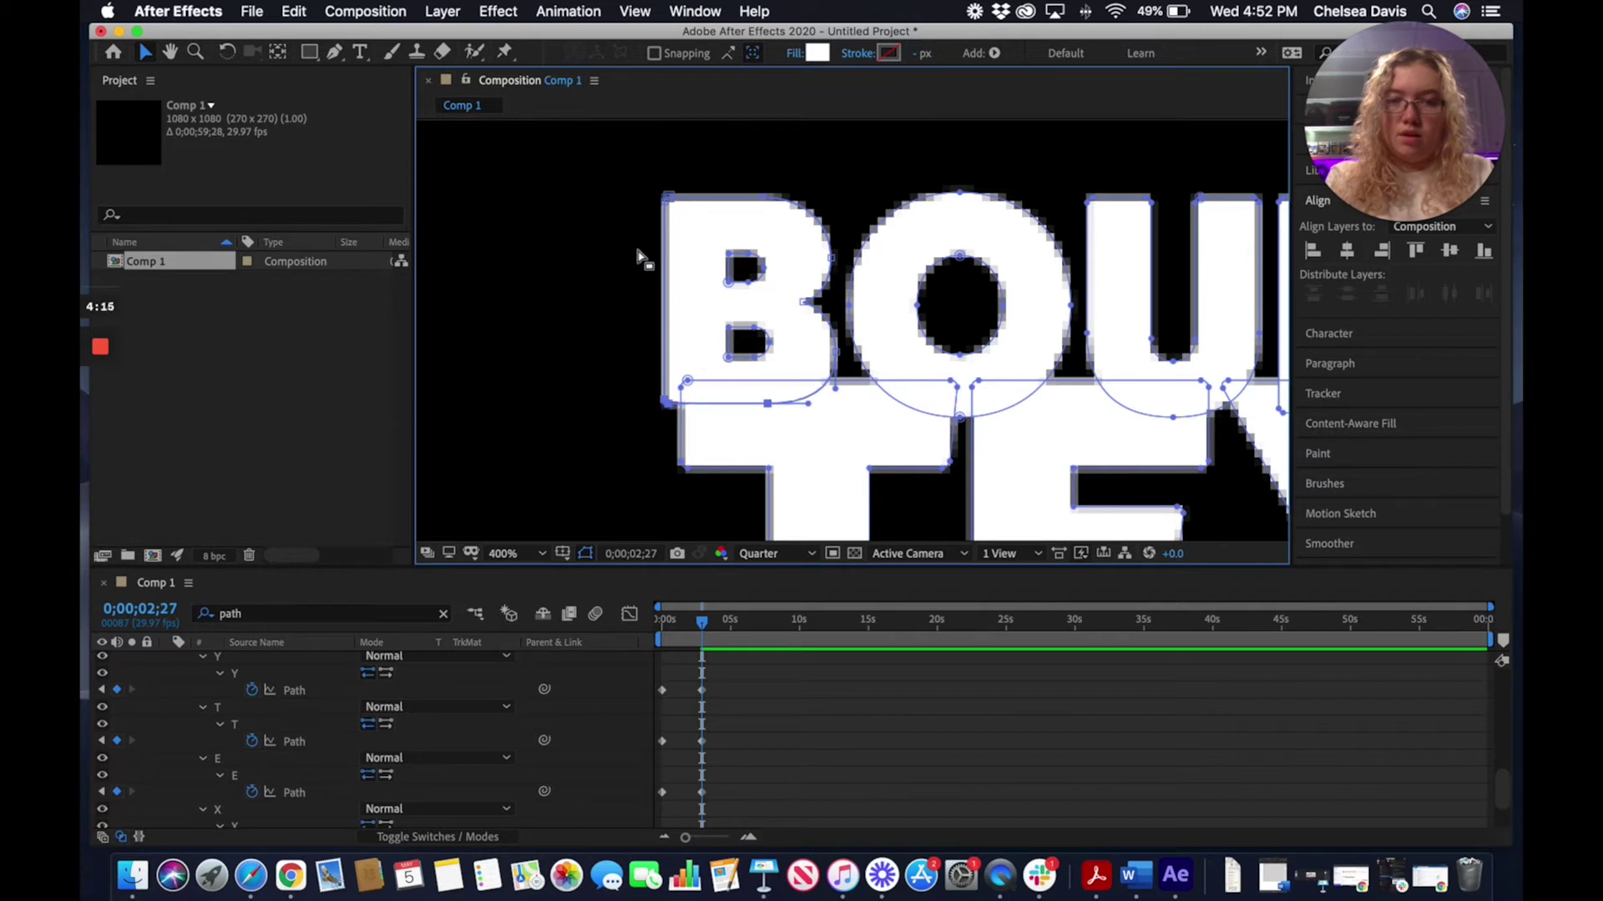
key(Up)
key(Up)
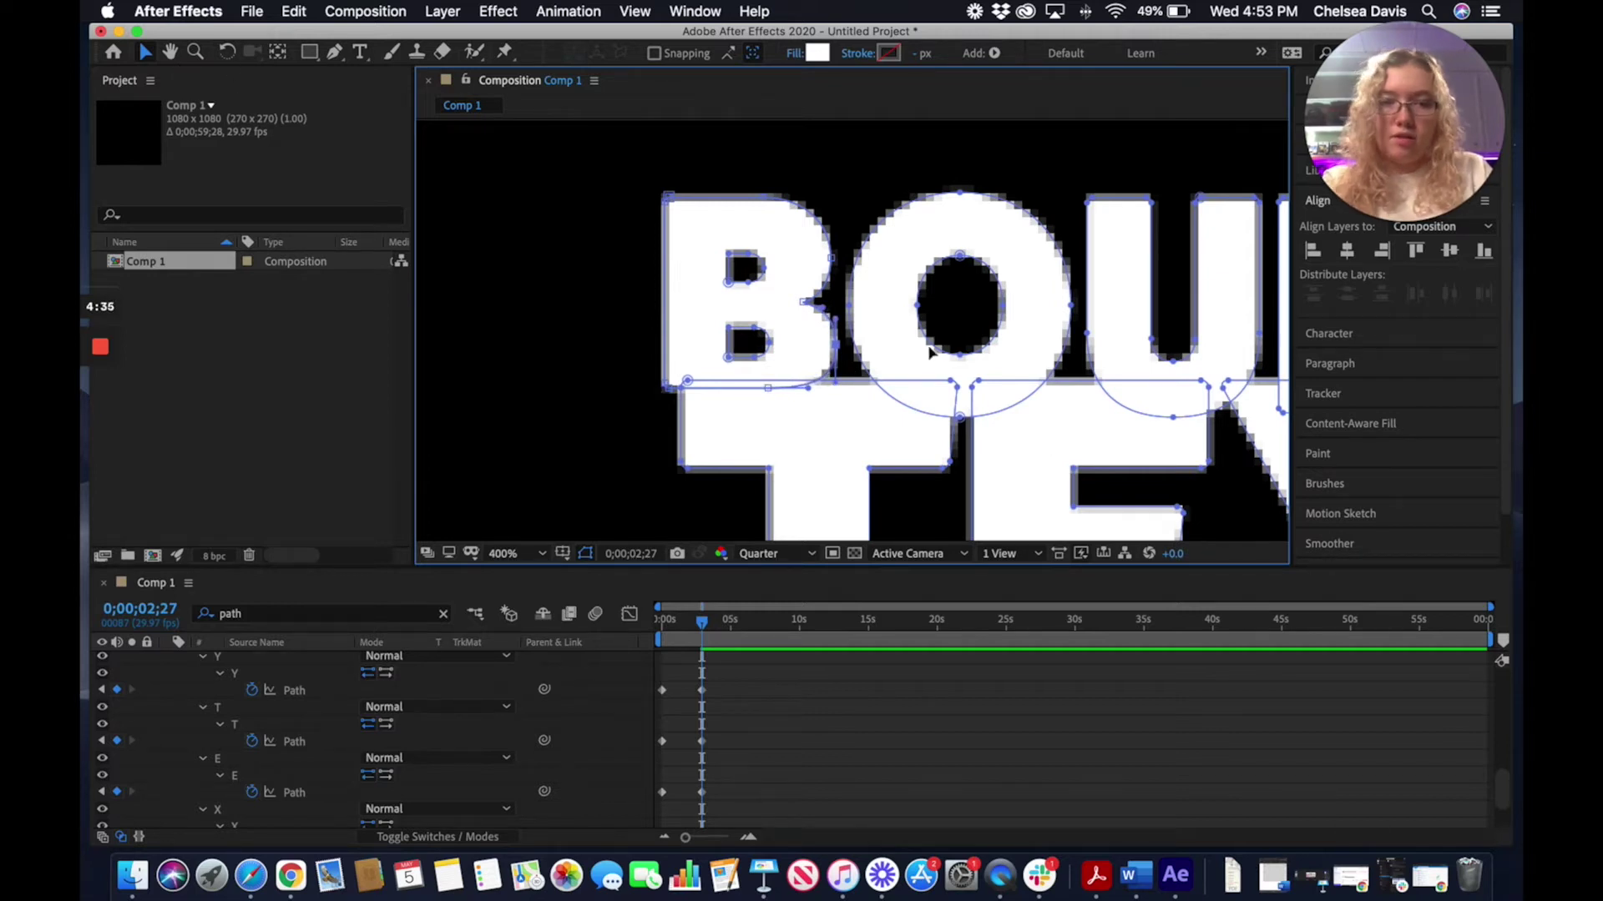
Select the lowest points of the O's outer and inner curves and raise them to flatten the letter's base
double_click(961, 416)
drag(960, 417, 961, 419)
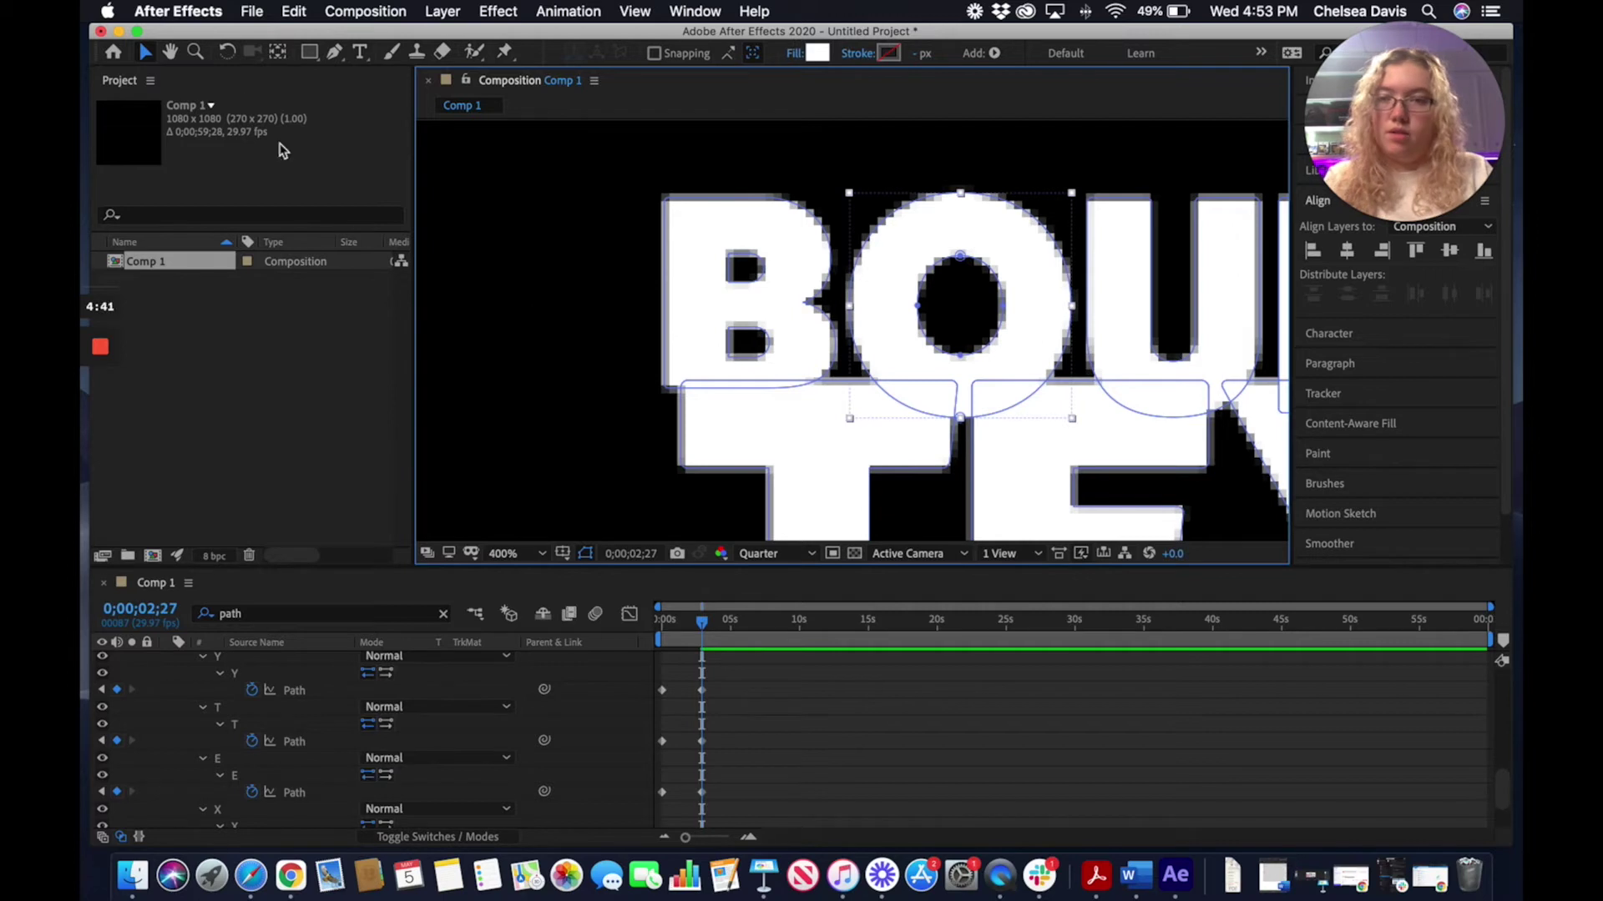
click(195, 51)
click(956, 315)
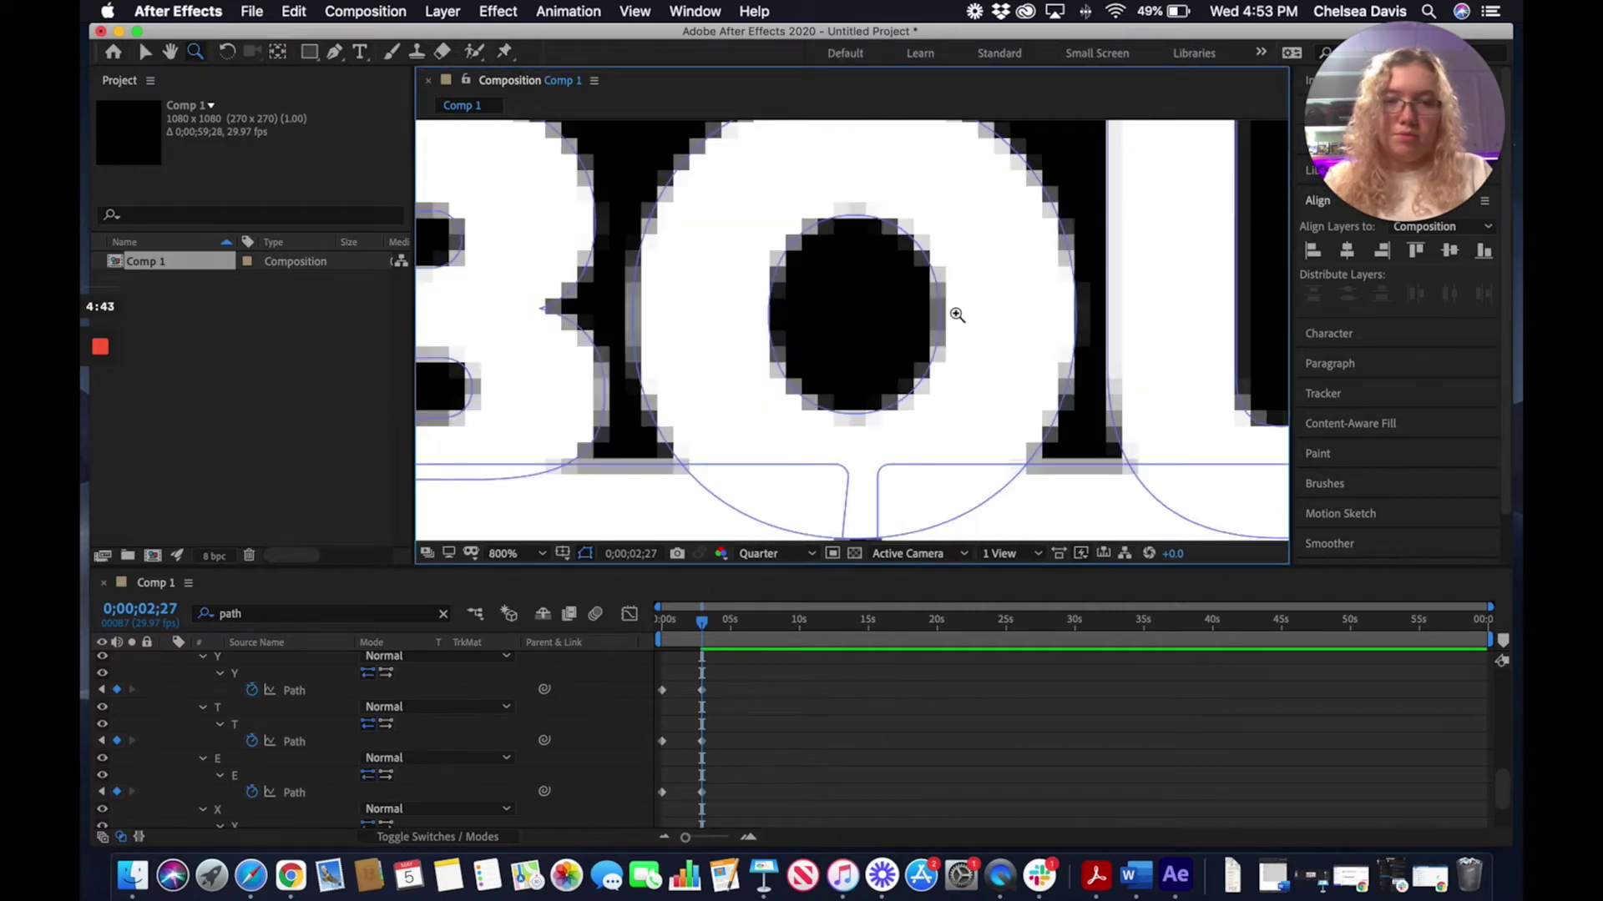
click(145, 51)
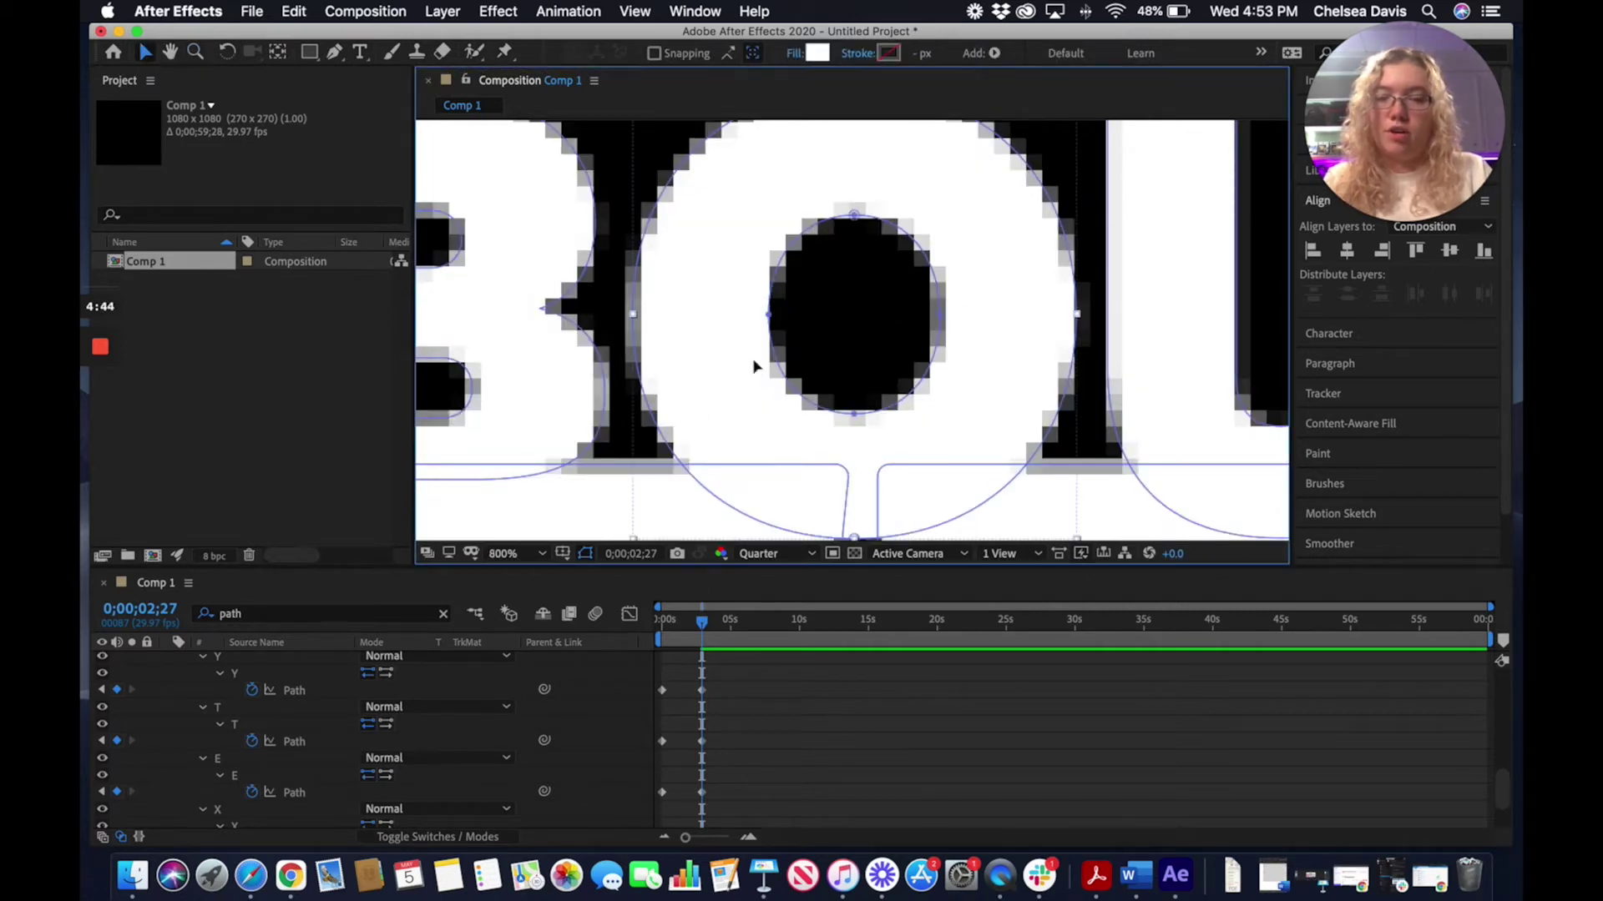
click(632, 315)
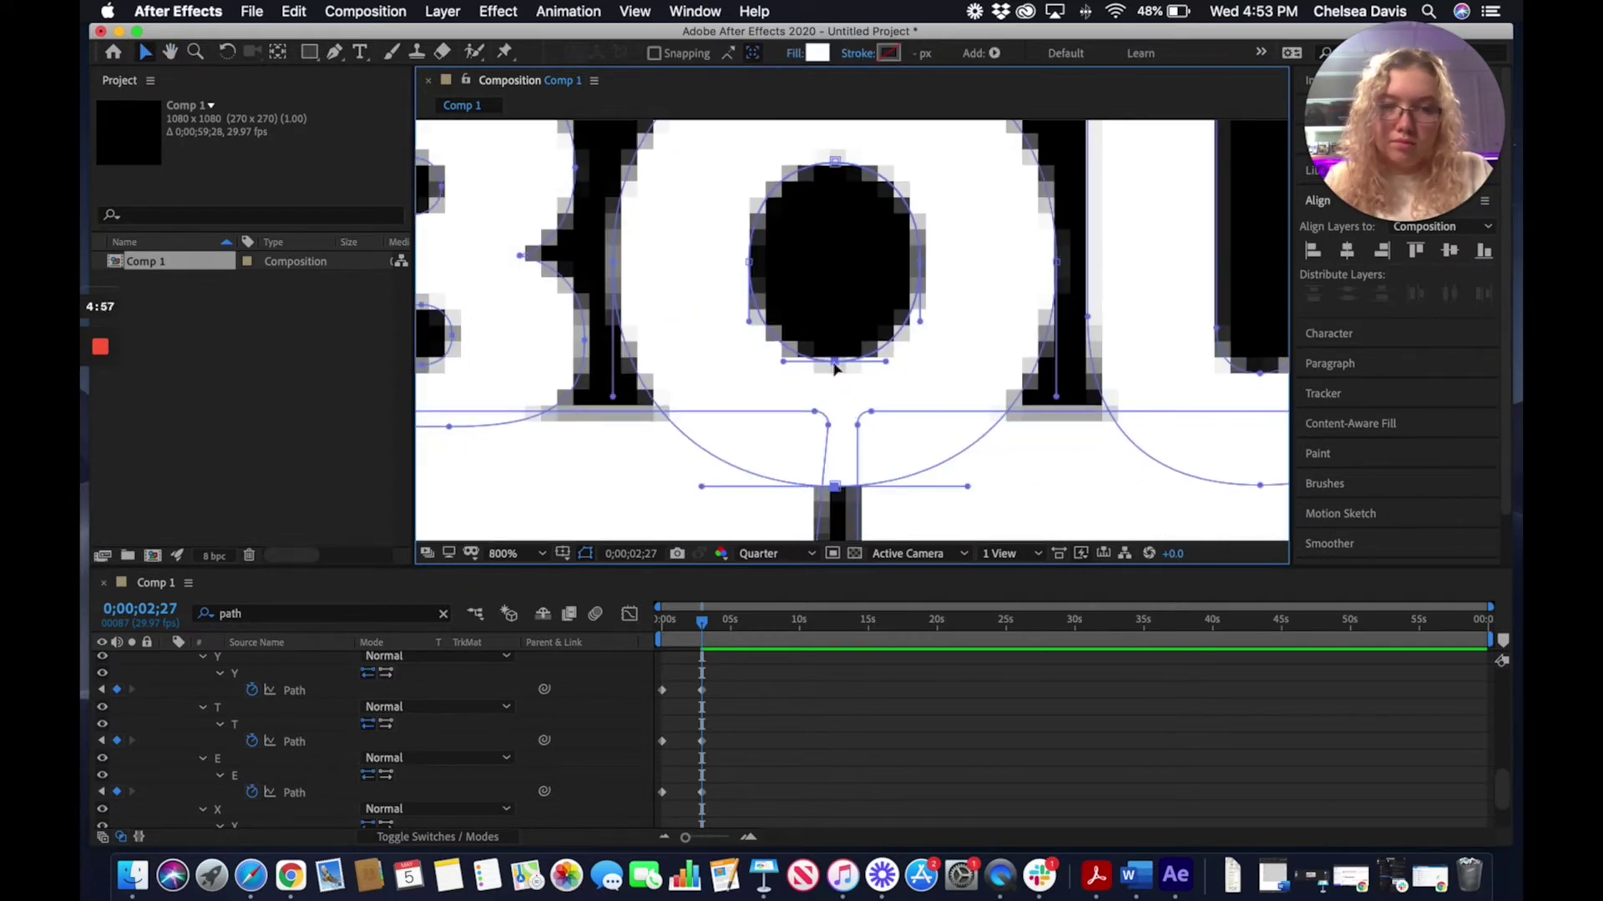
drag(793, 509, 977, 351)
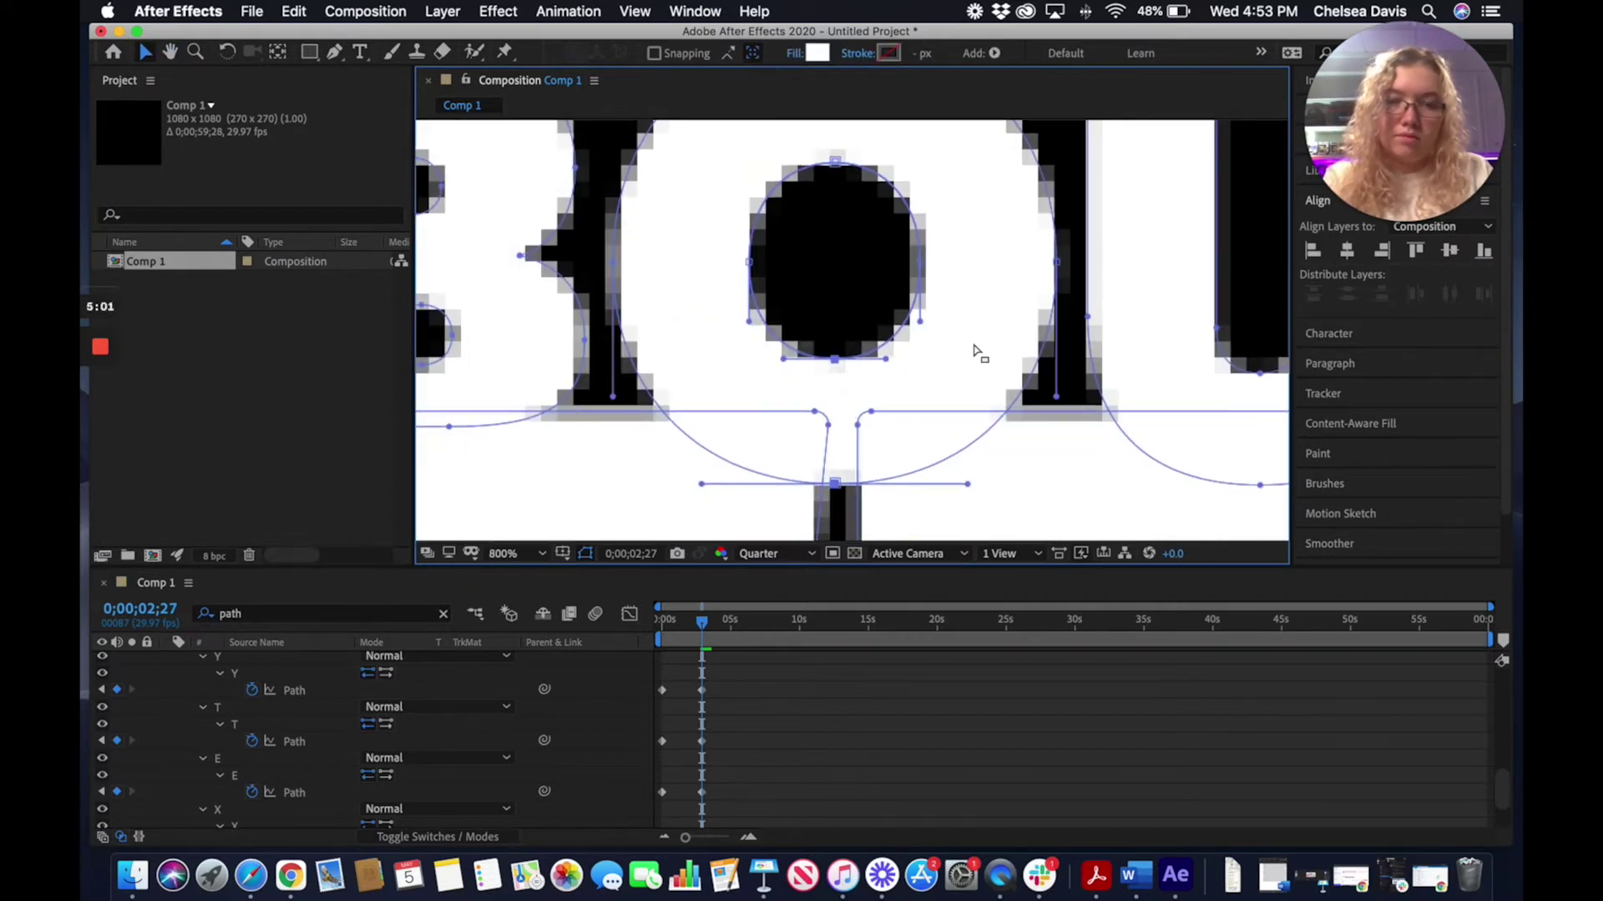
drag(835, 484, 835, 435)
Select the side points of the O's outer and inner curves and raise them slightly
click(1056, 262)
shift+click(920, 263)
shift+click(749, 262)
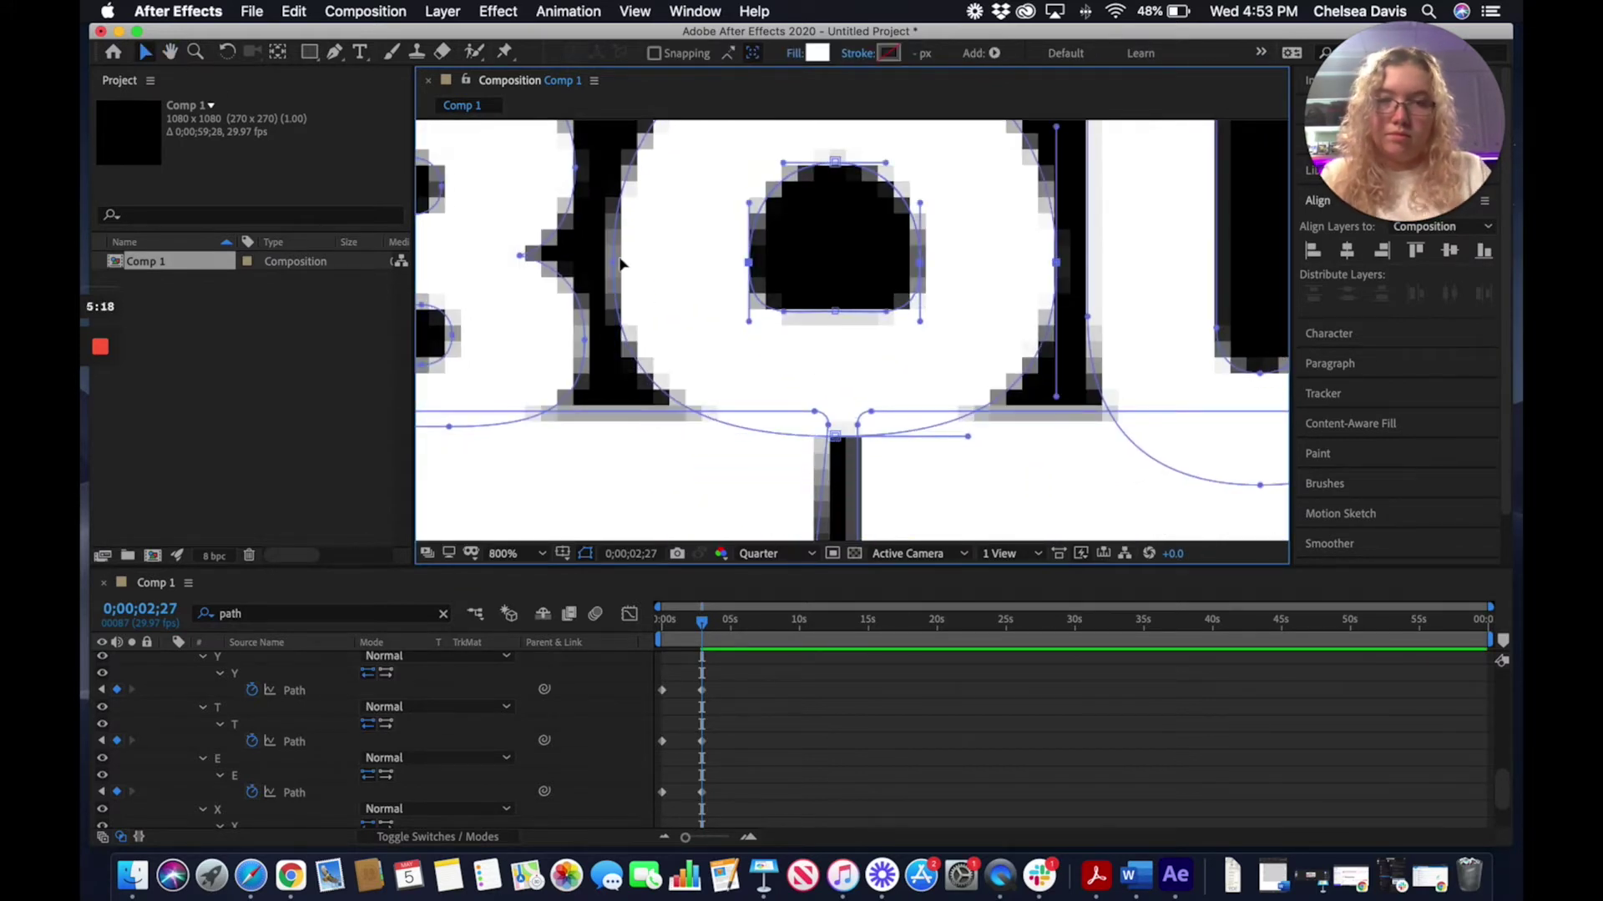
shift+click(613, 262)
drag(613, 262, 614, 248)
Fine-tune the O's squashed base by raising the lowest points of its inner and outer curves further
click(834, 436)
shift+click(835, 311)
scroll(835, 321, up, 1)
key(h)
drag(648, 317, 639, 263)
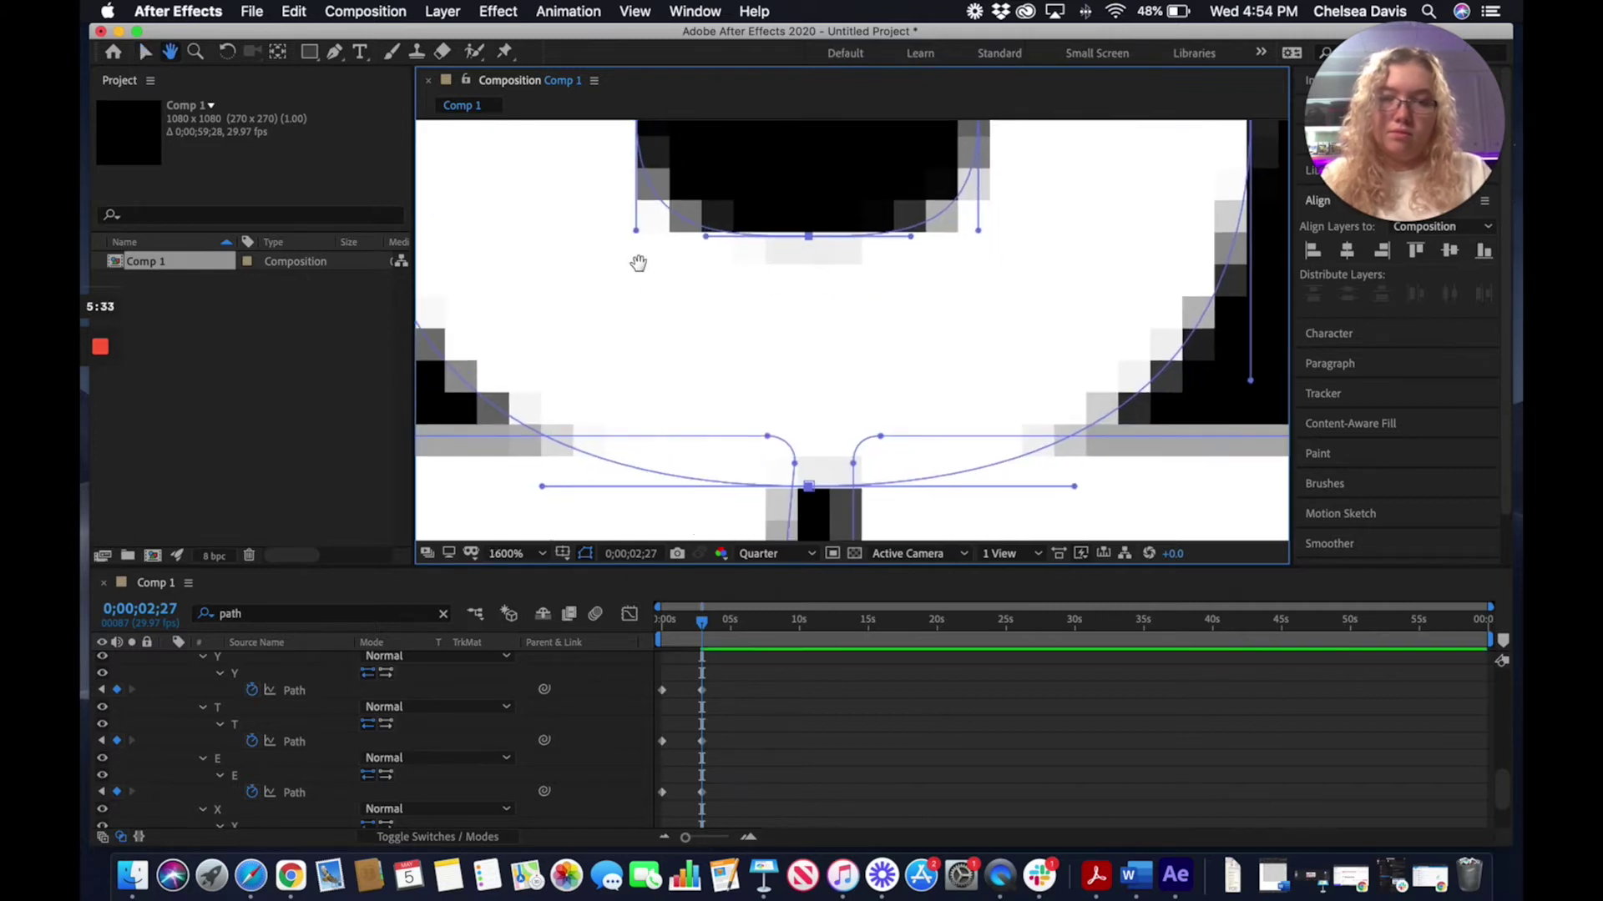
key(v)
drag(808, 237, 808, 225)
drag(808, 487, 687, 437)
Select the base and lower side points of the letter U's path and raise them to squash its base
key(z)
alt+click(788, 334)
alt+click(788, 335)
key(v)
click(834, 388)
shift+click(920, 303)
shift+click(748, 303)
shift+click(834, 331)
shift+click(856, 309)
drag(813, 309, 813, 285)
drag(835, 363, 839, 366)
Select the corner points at the foot of both legs of the letter N and raise them
double_click(1104, 384)
key(z)
click(1045, 351)
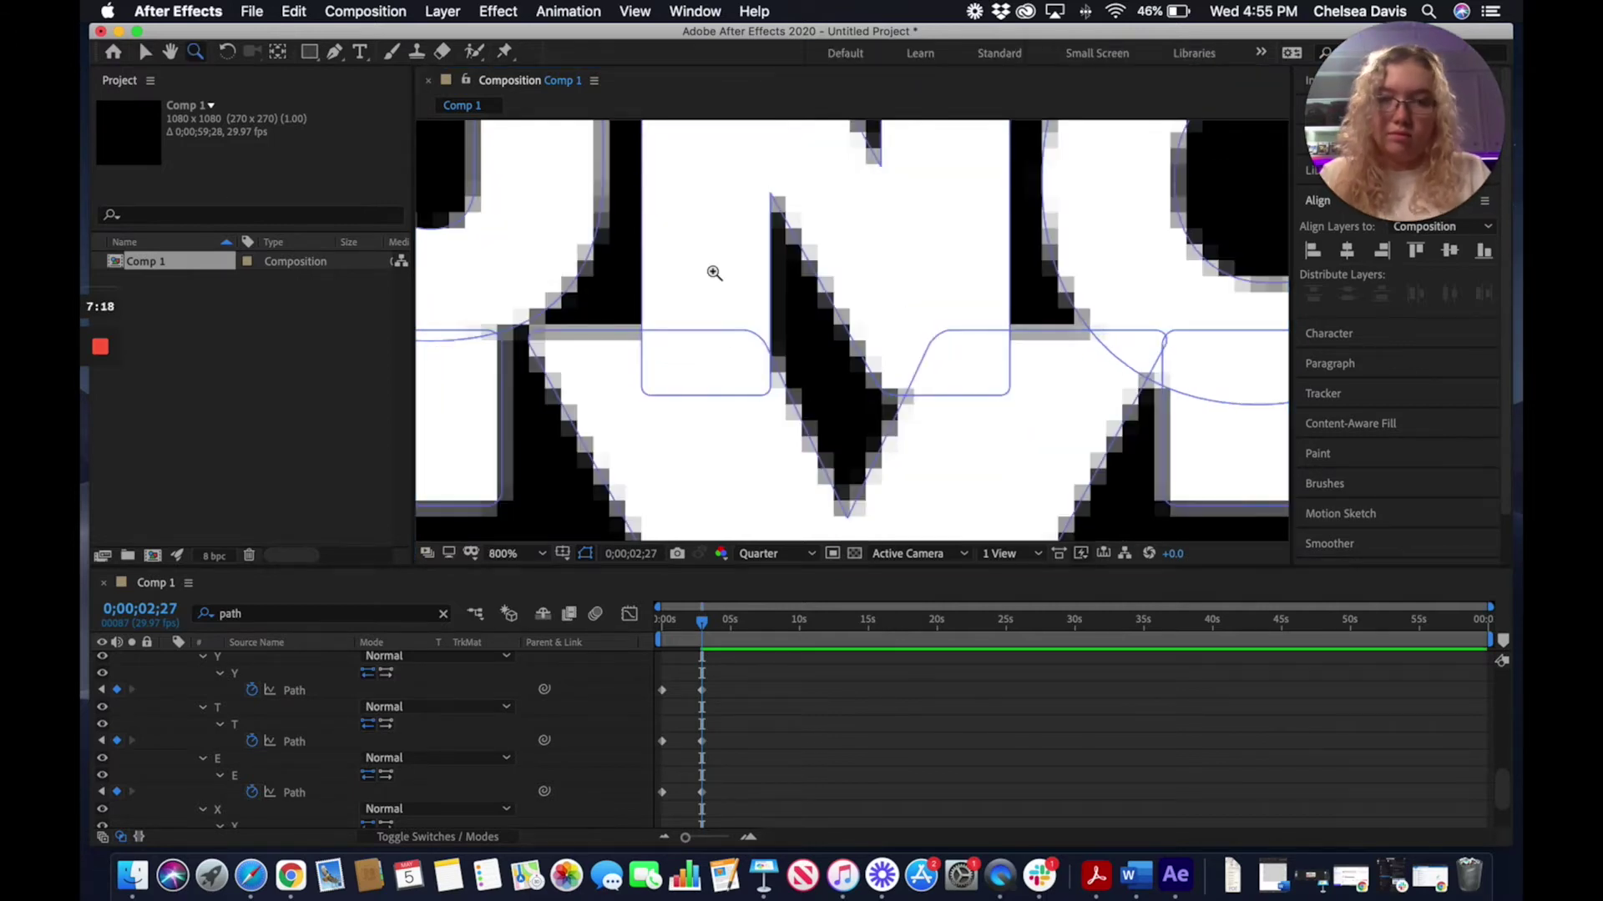
click(714, 273)
click(145, 52)
click(489, 441)
shift+click(507, 458)
shift+click(728, 458)
shift+click(991, 459)
shift+click(1206, 458)
drag(1224, 441, 776, 347)
Select the points along the lower curve and lower end of the letter C and raise them
click(170, 51)
click(145, 52)
click(940, 290)
shift+click(1085, 255)
shift+click(1108, 264)
shift+click(1191, 439)
shift+click(1180, 460)
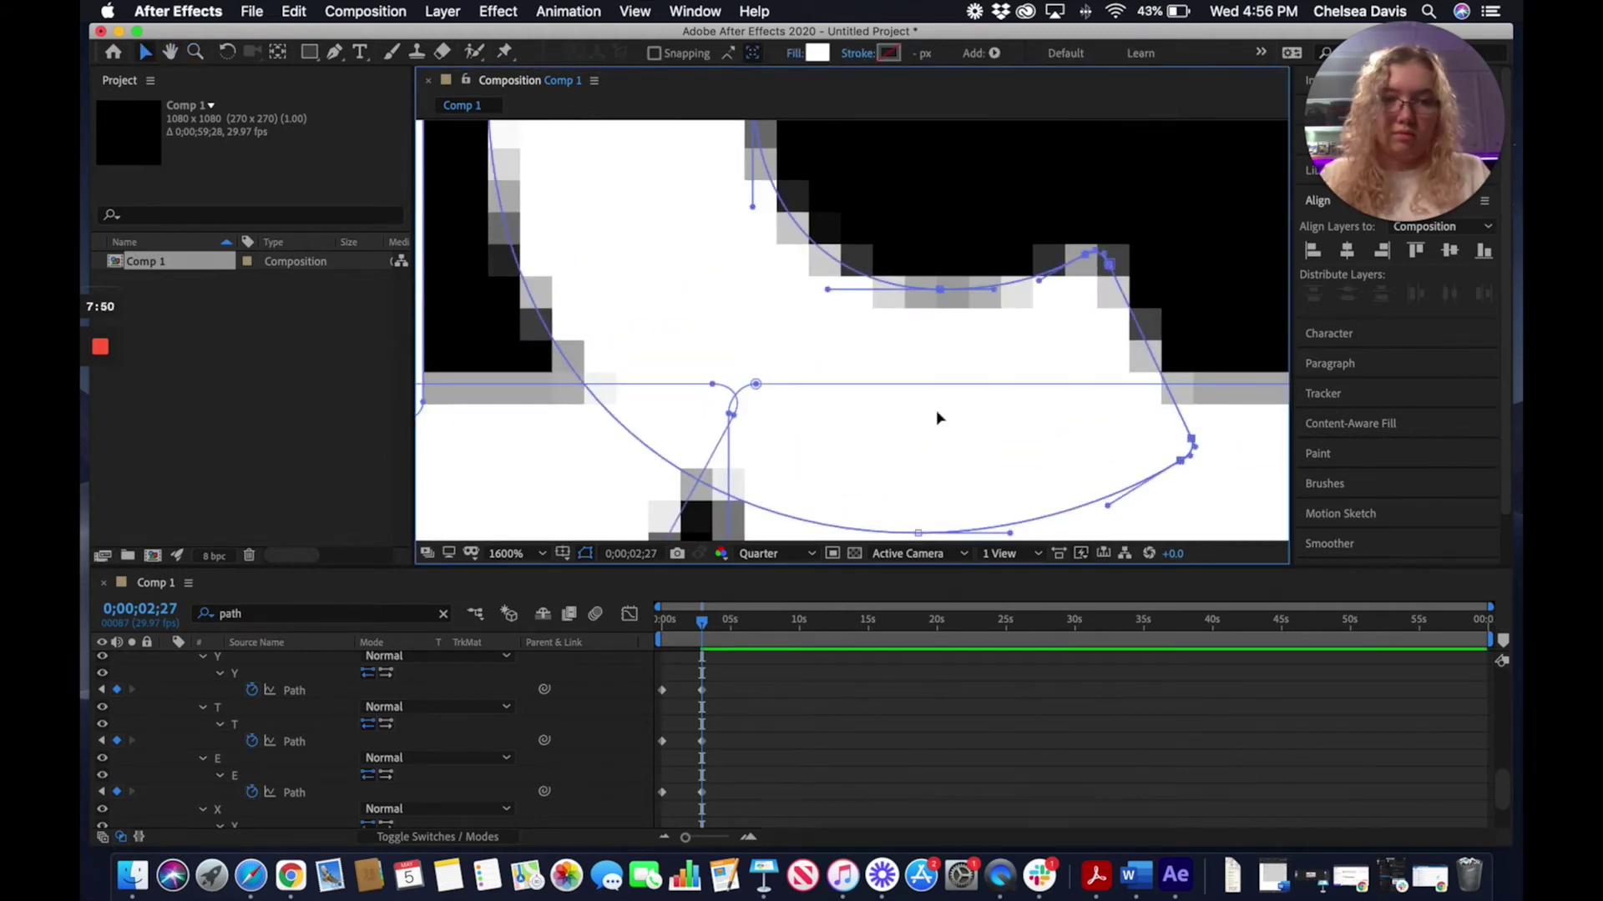
shift+click(918, 533)
drag(940, 290, 940, 191)
Raise the inner and outer side points on the closed side of the C to smooth its squashed curve
click(170, 52)
drag(899, 274, 952, 472)
click(145, 51)
click(805, 281)
shift+click(540, 282)
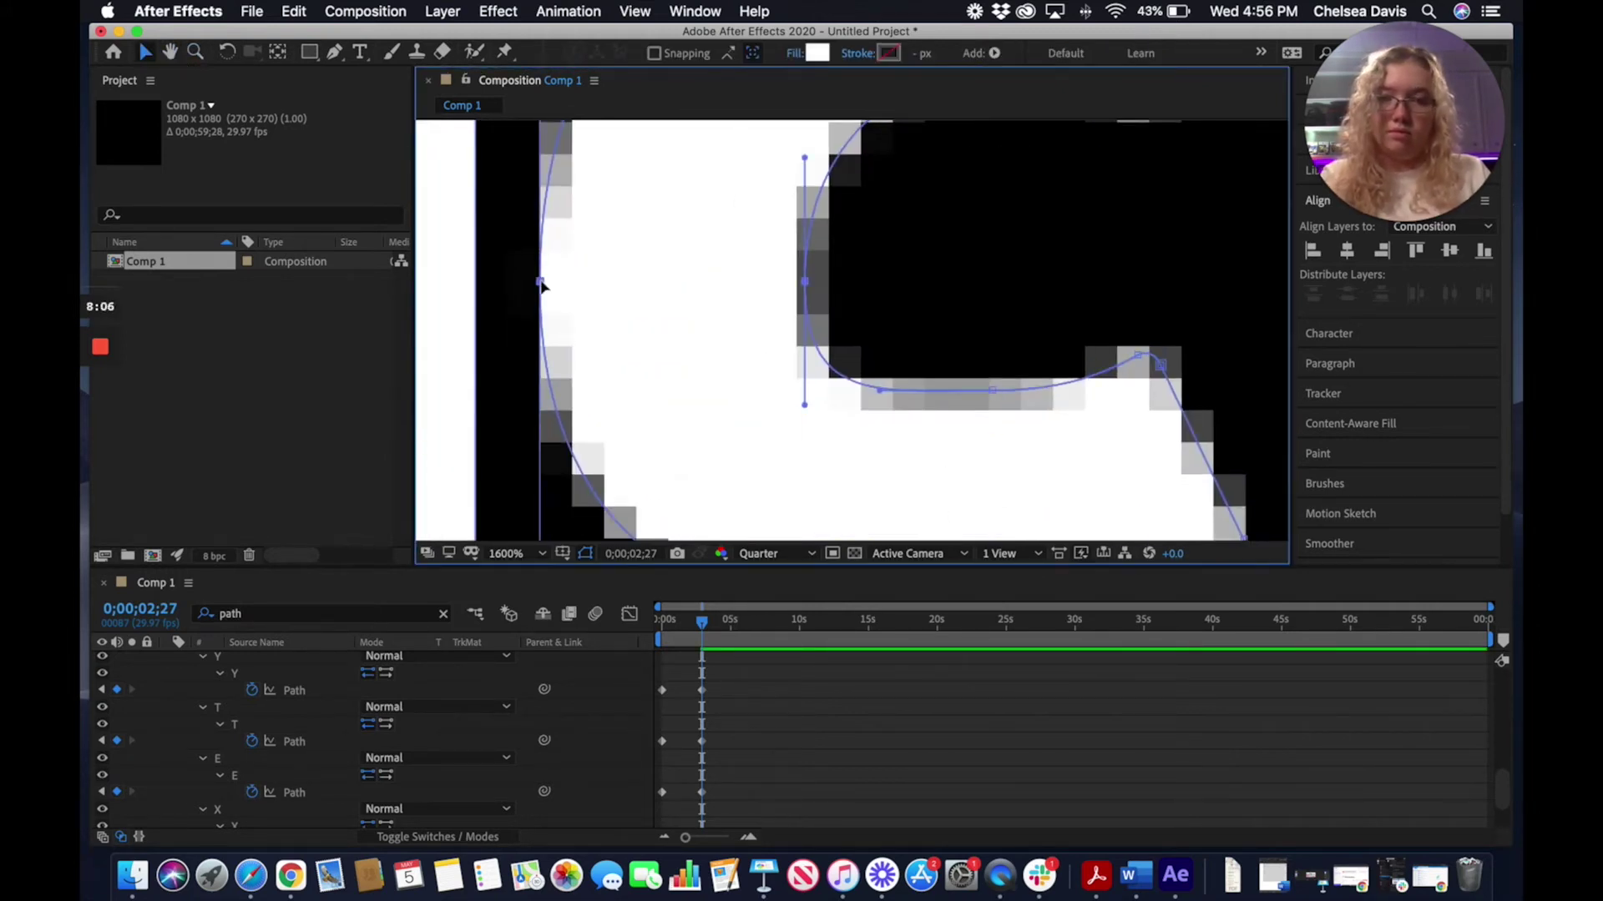
drag(540, 283, 540, 228)
Select the four corner points at the foot of the letter Y and raise them to shorten its stem
click(170, 51)
drag(1243, 467, 926, 368)
click(146, 51)
click(943, 472)
shift+click(924, 490)
shift+click(704, 490)
drag(685, 472, 685, 382)
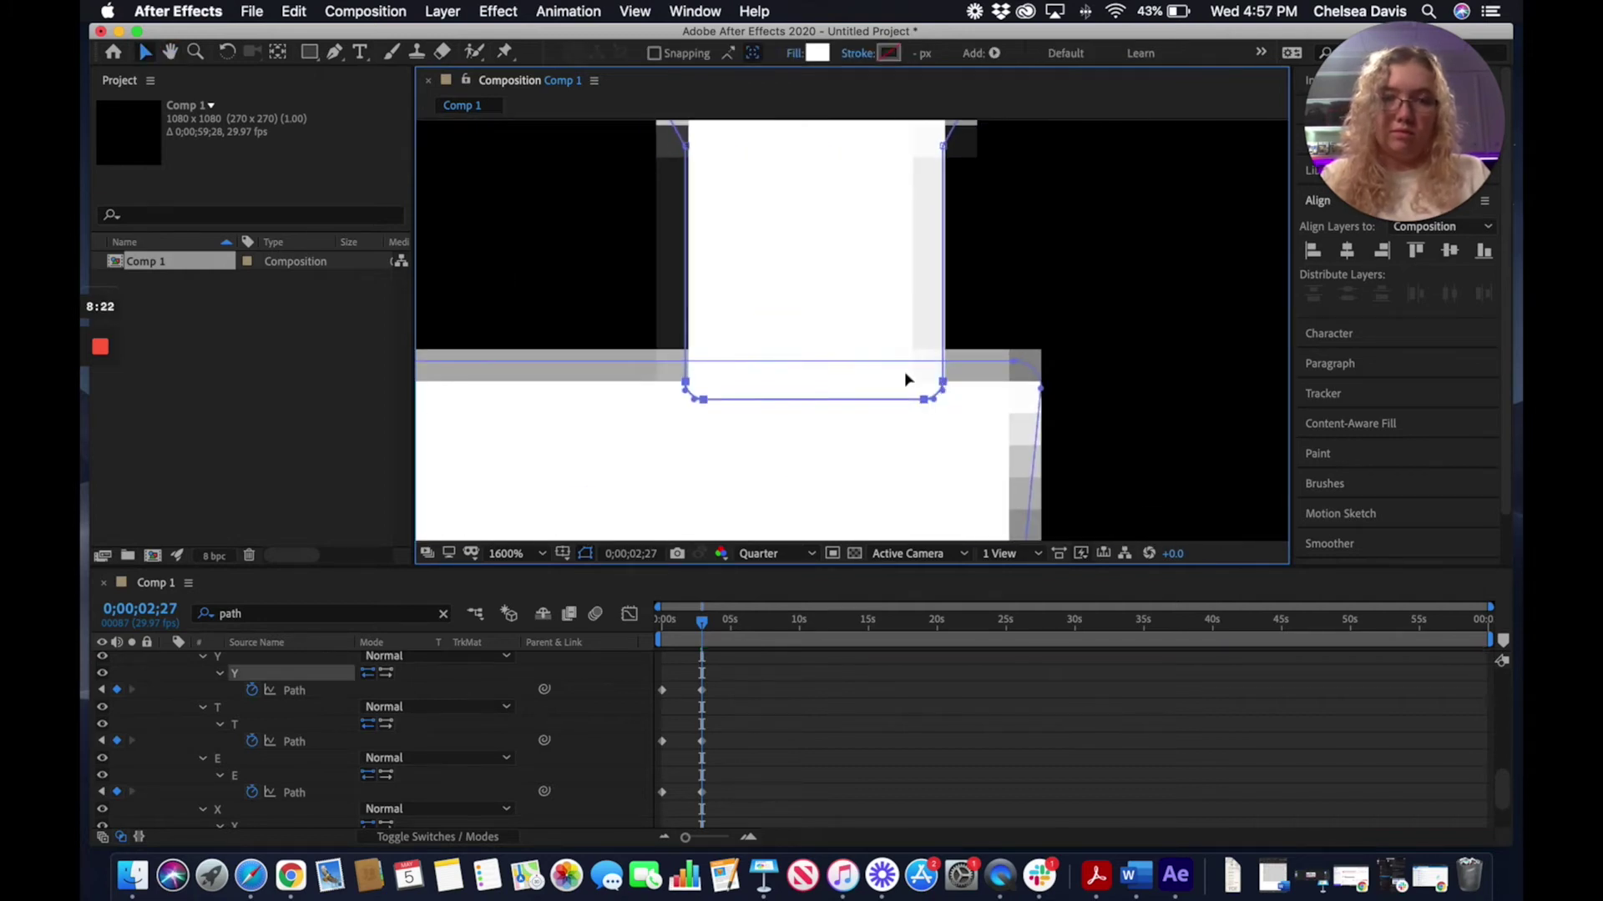
Select the points along the top edge of the last T in TEXT and lower them to squash the letter
scroll(906, 380, down, 3)
scroll(959, 392, up, 2)
click(170, 52)
drag(798, 297, 975, 317)
click(145, 52)
double_click(1177, 238)
shift+click(637, 224)
drag(637, 224, 637, 258)
drag(542, 292, 1059, 323)
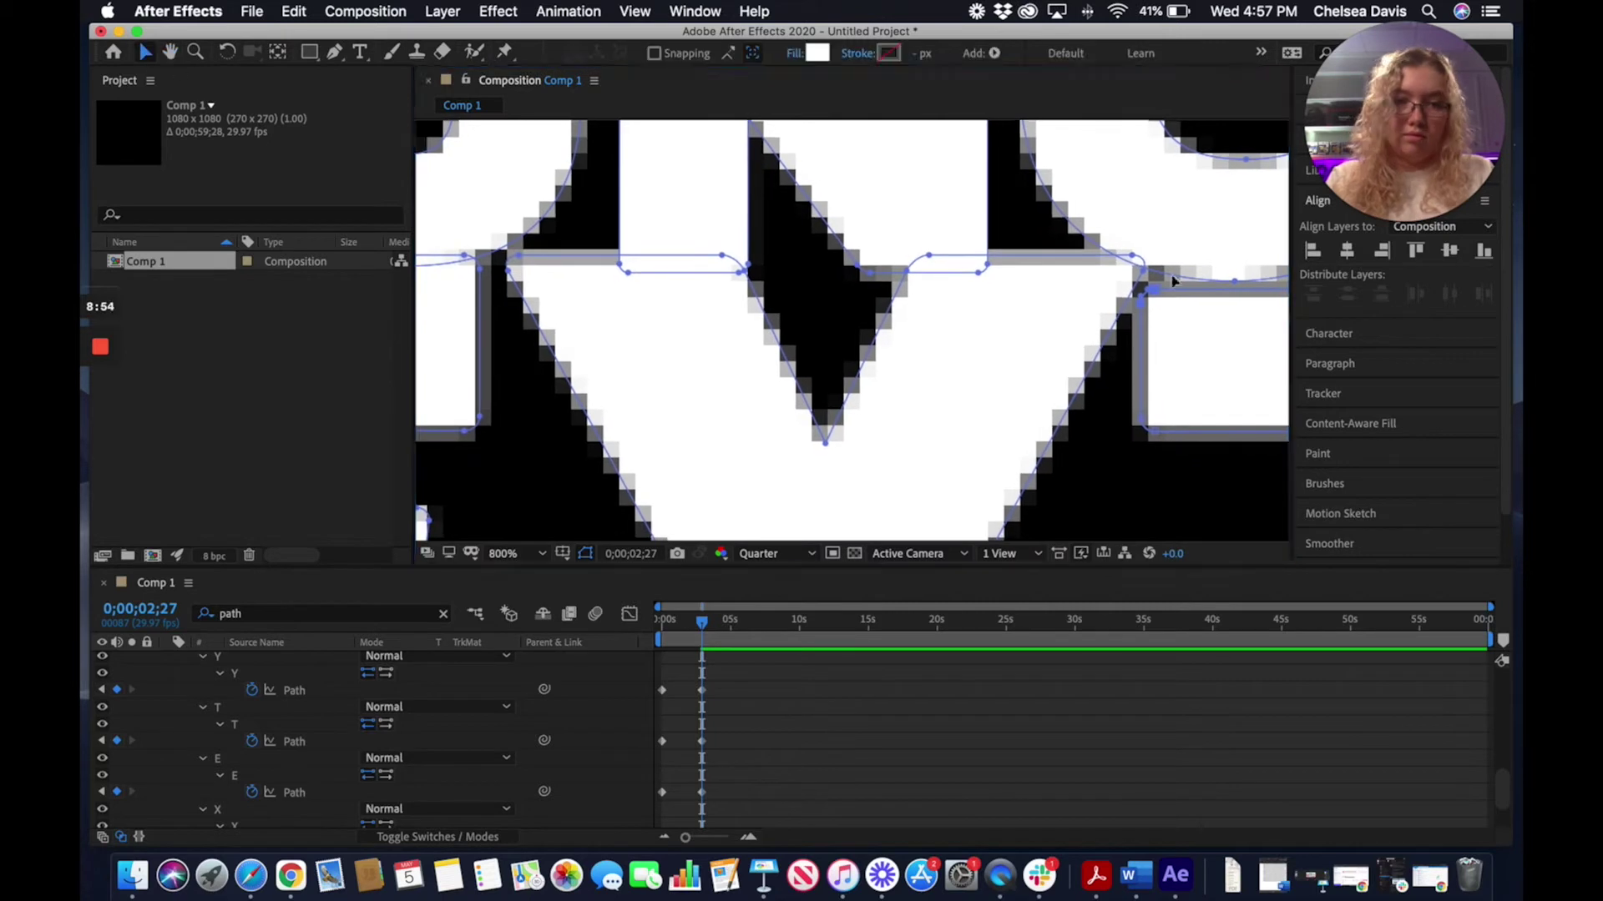
Lower the points along the top edges of the X and the E in TEXT to squash both letters
click(1145, 278)
shift+click(747, 273)
shift+click(509, 271)
drag(510, 270, 939, 302)
click(1062, 216)
drag(618, 214, 618, 242)
Select the corner points along the top edge of the first T in TEXT and lower them to squash the letter
click(170, 52)
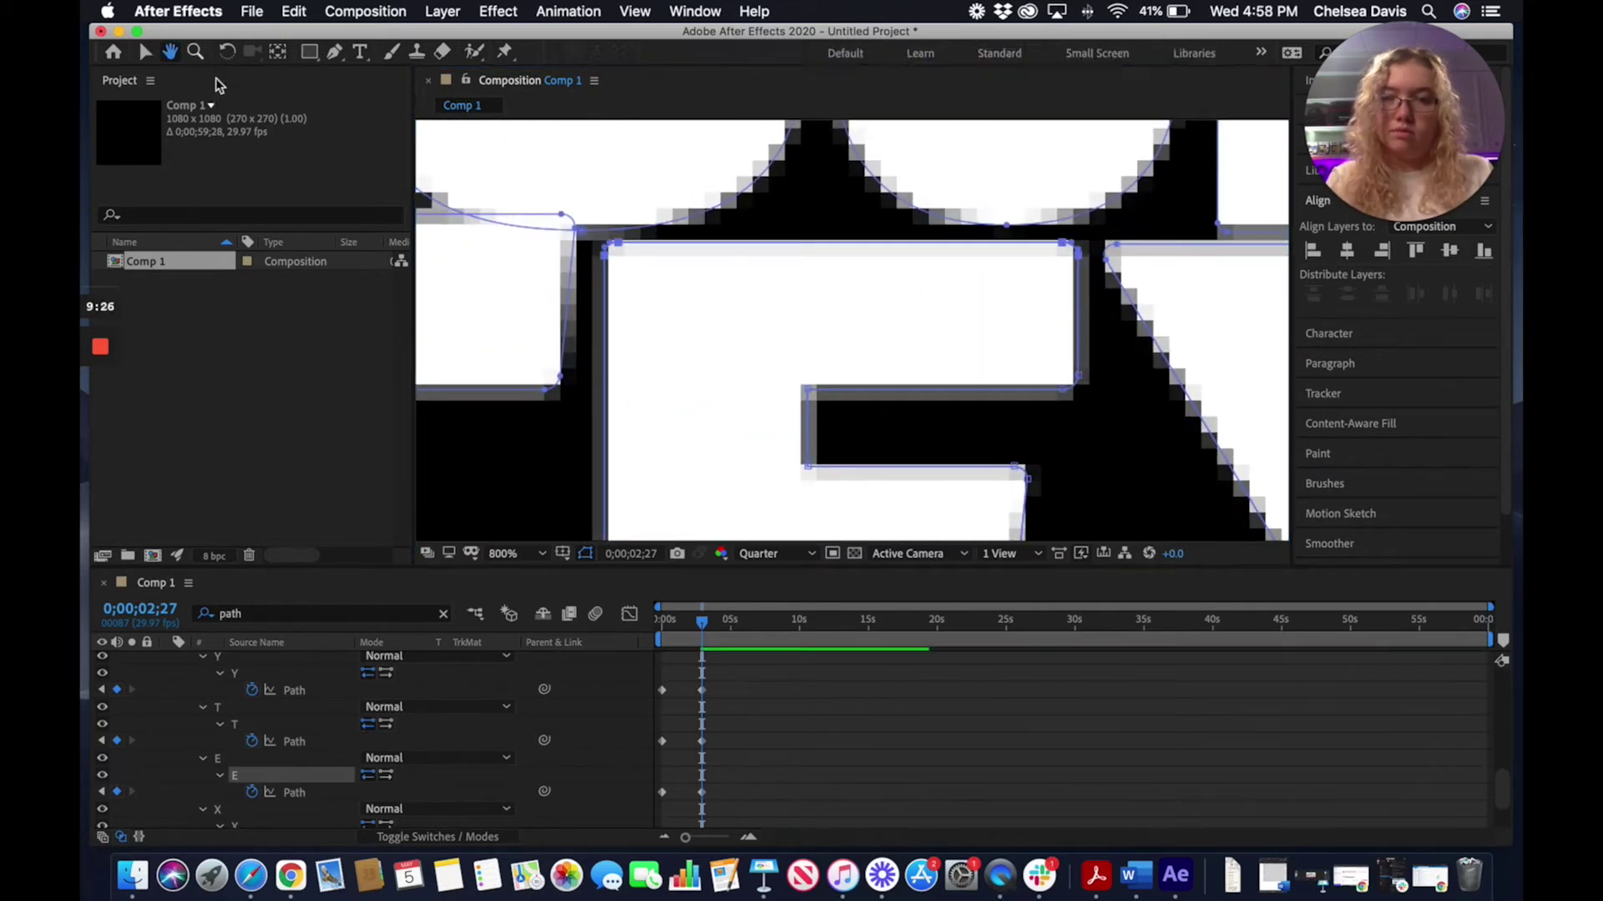
drag(526, 317, 1088, 308)
click(145, 52)
click(584, 219)
shift+click(597, 205)
shift+click(1123, 206)
shift+click(1137, 218)
drag(1139, 220, 1137, 252)
Fit the whole composition in view and play the animation from the start to check the drop and squash
click(195, 53)
alt+click(1060, 297)
alt+click(1060, 296)
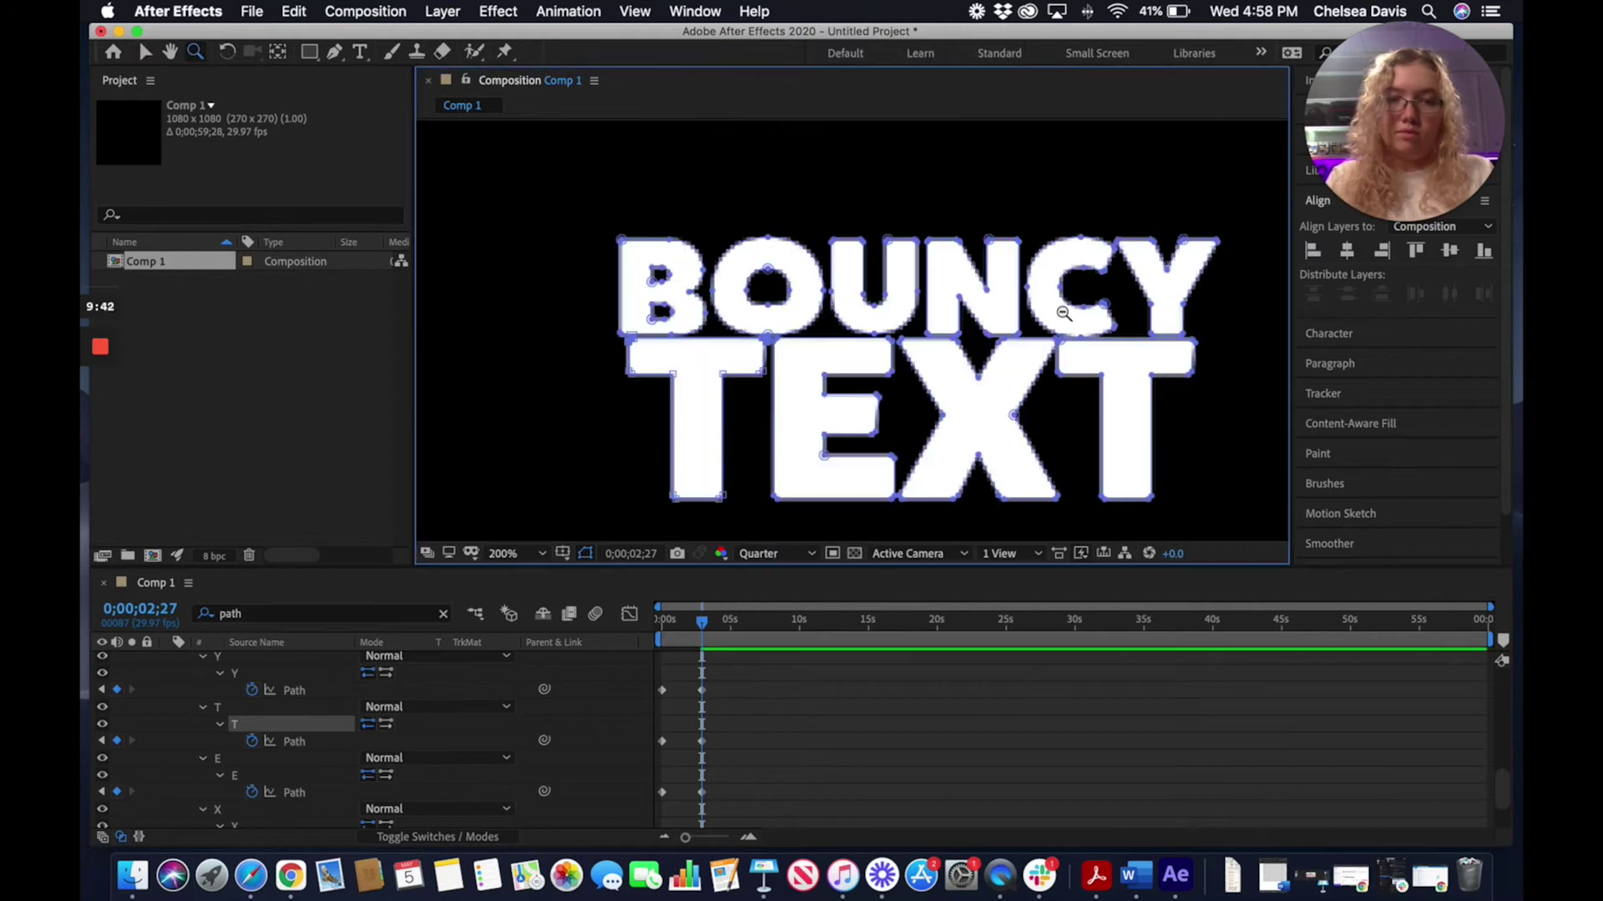
alt+click(1060, 300)
click(518, 553)
click(513, 198)
click(144, 53)
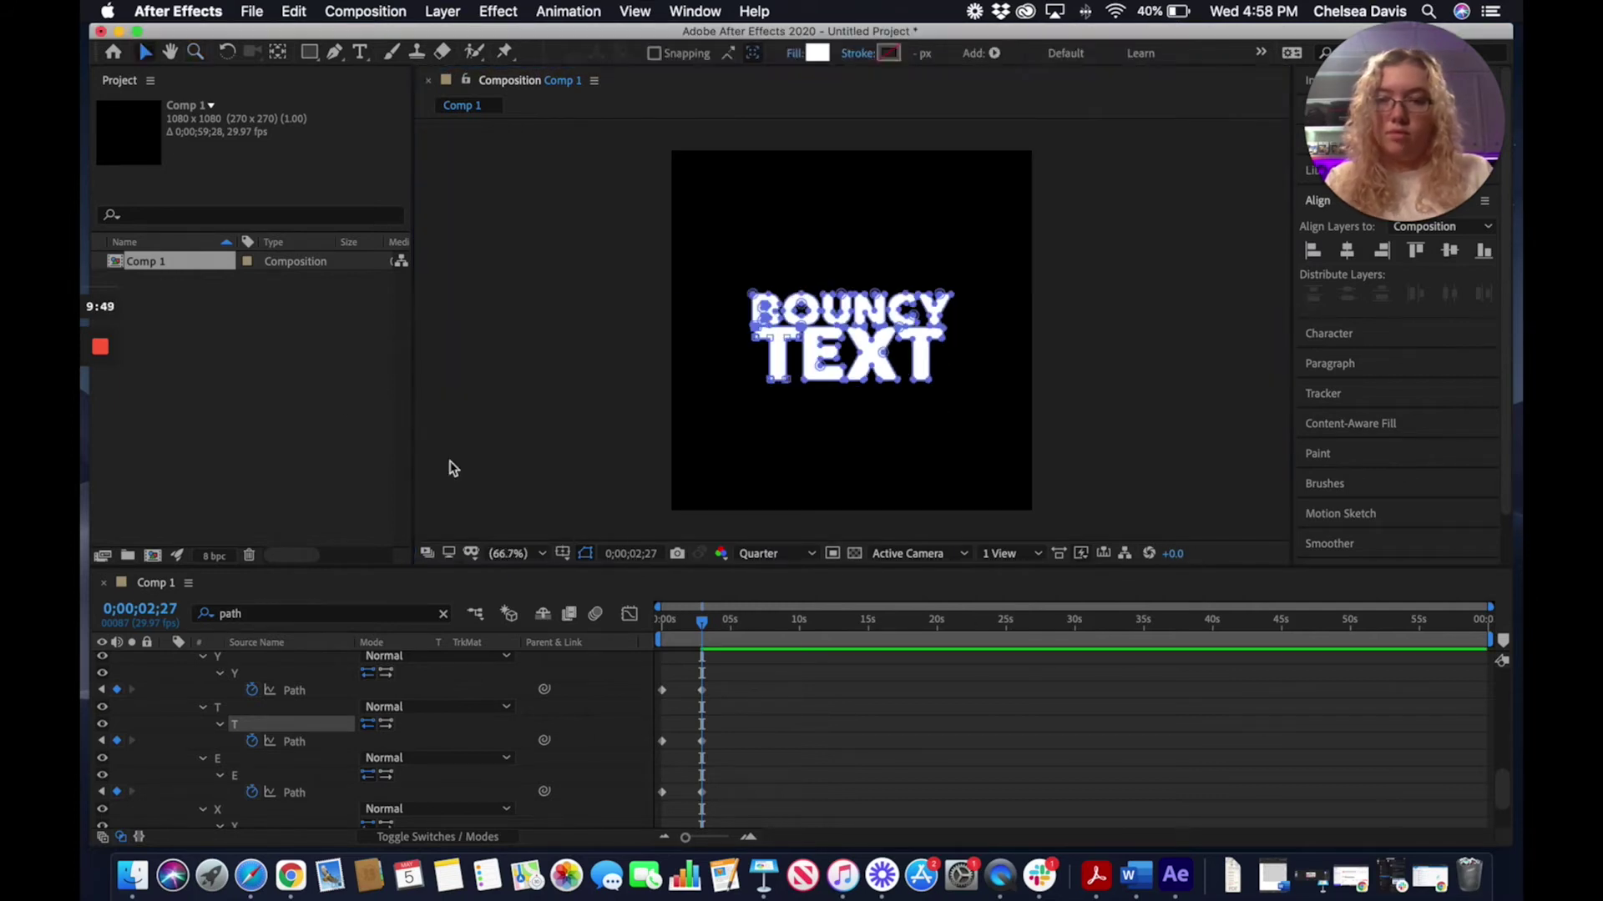
drag(696, 633, 662, 624)
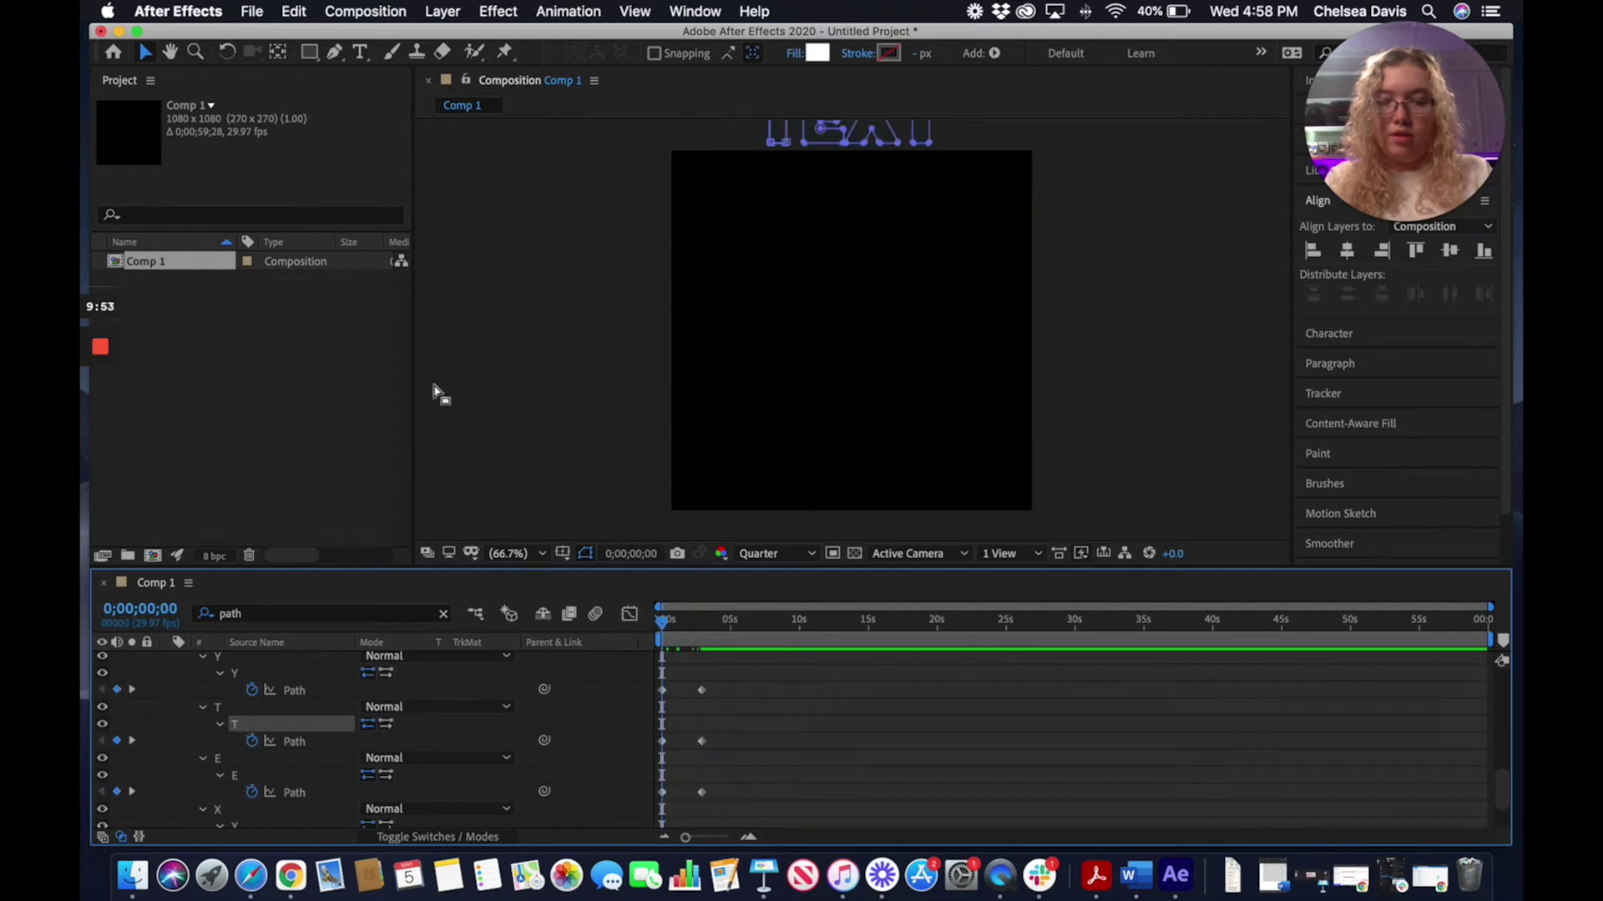
key(space)
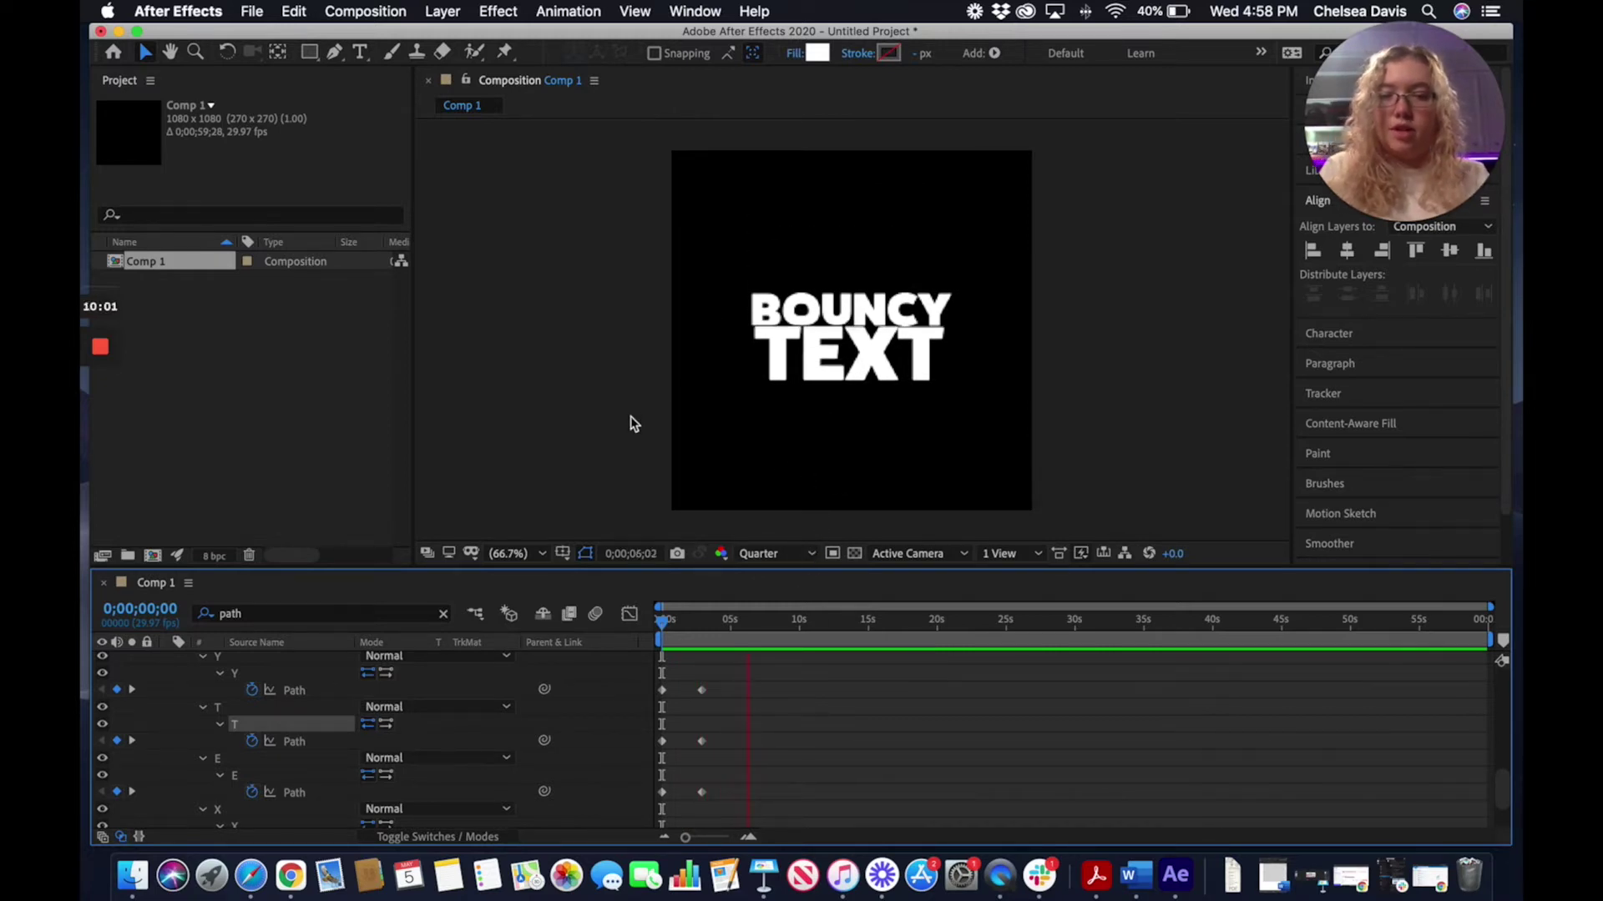
Select the second Path keyframe of every letter and move them all earlier, to about 1 second, to speed up the drop
click(685, 622)
scroll(762, 684, up, 2)
scroll(763, 680, up, 8)
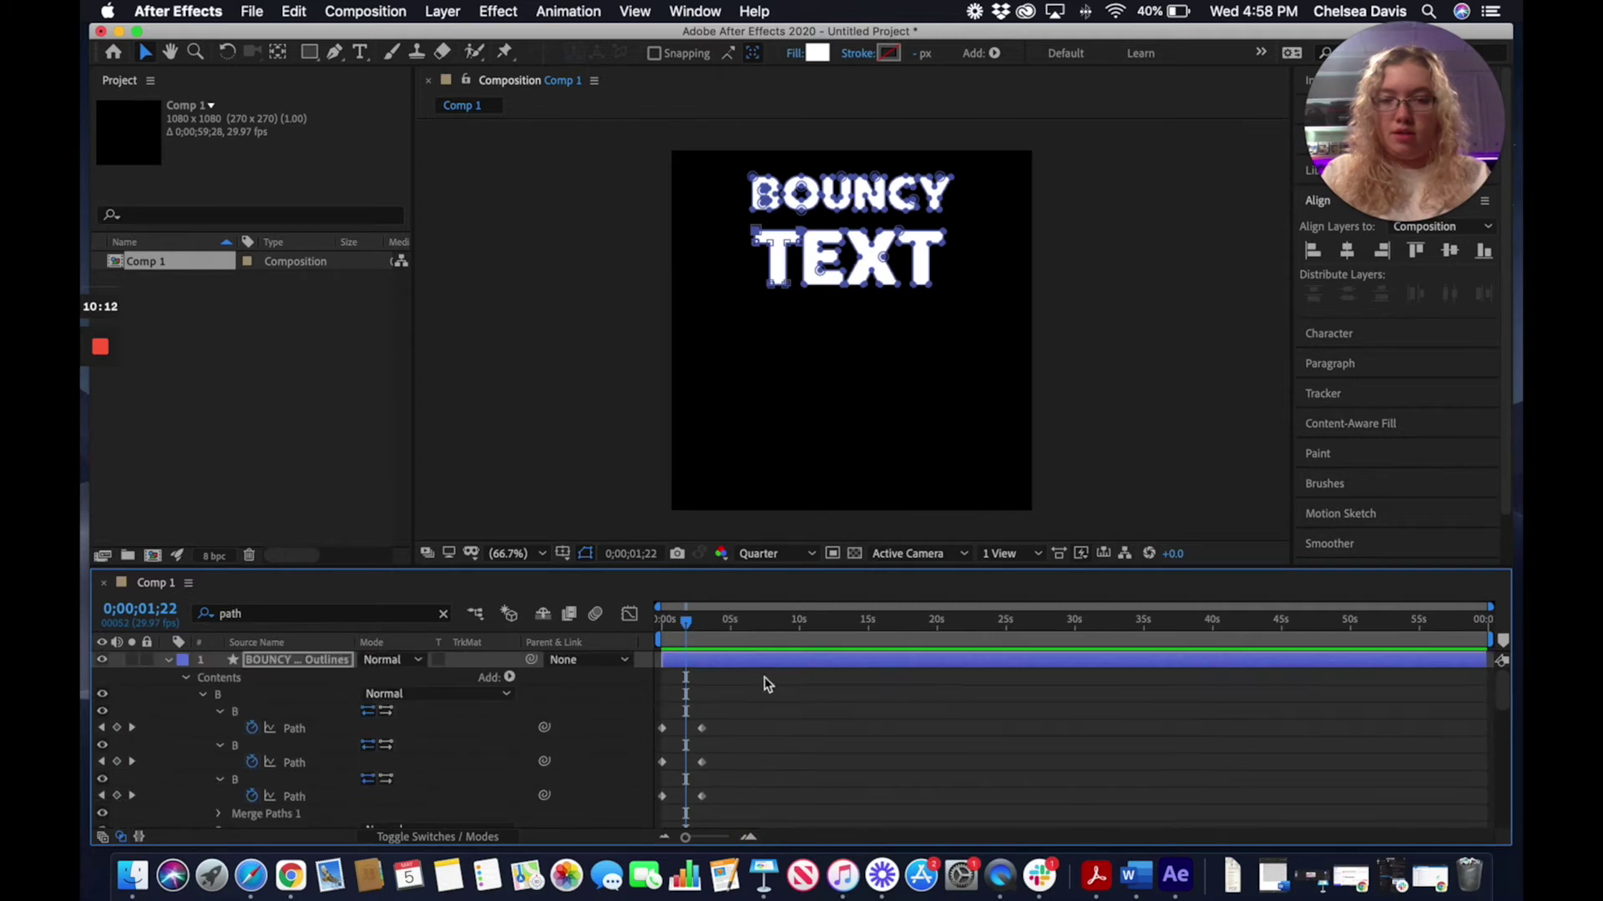
drag(718, 674, 687, 873)
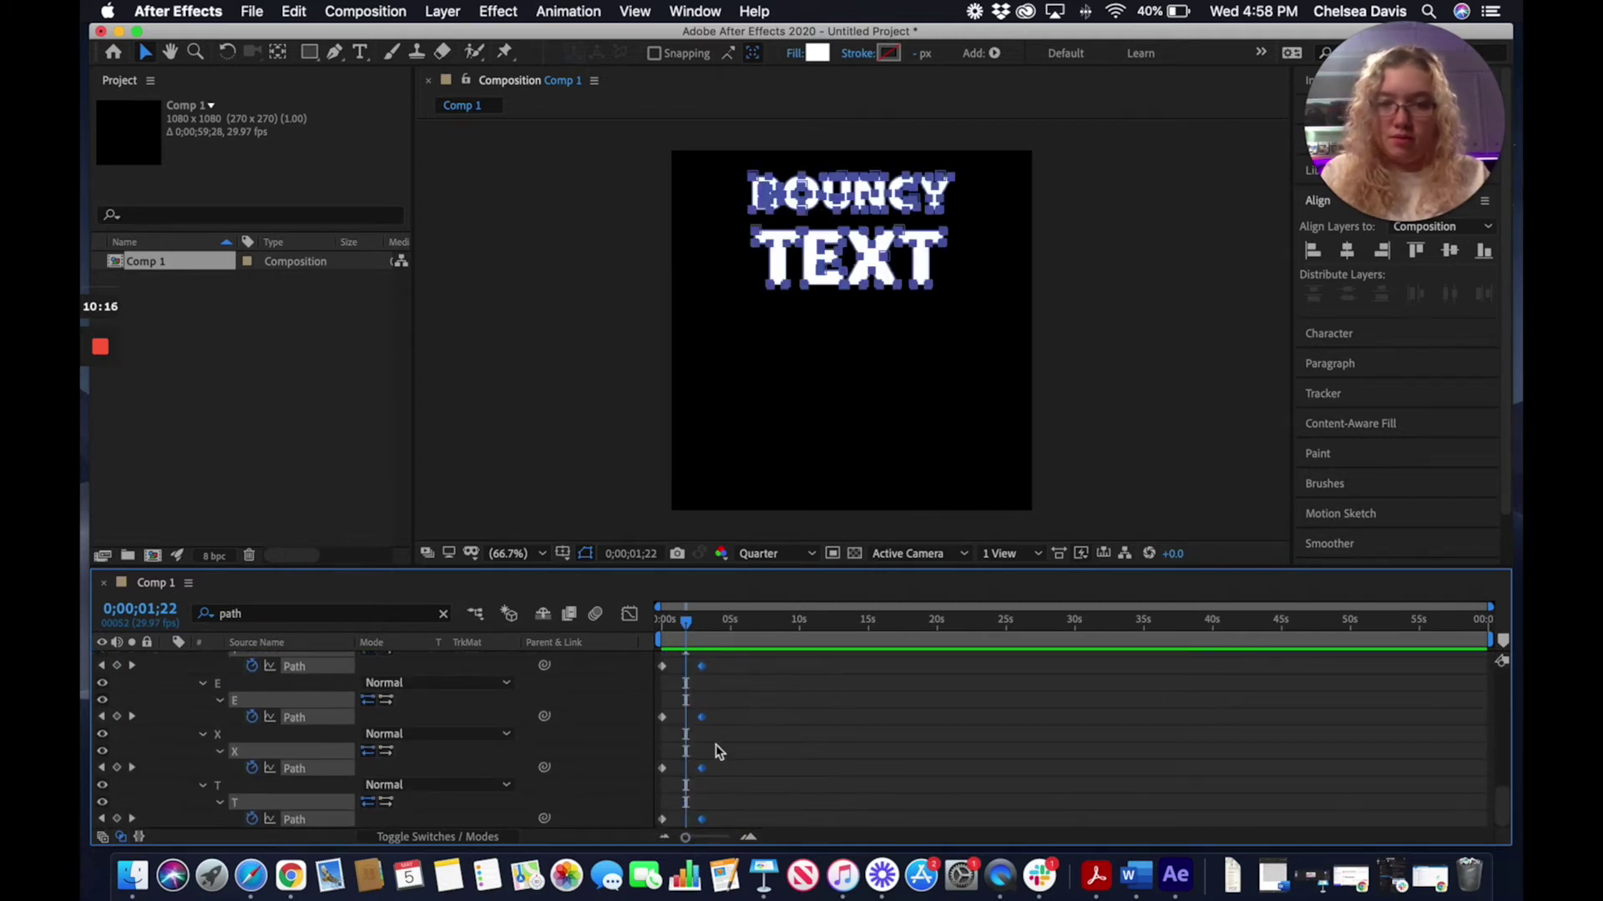
drag(703, 720, 683, 720)
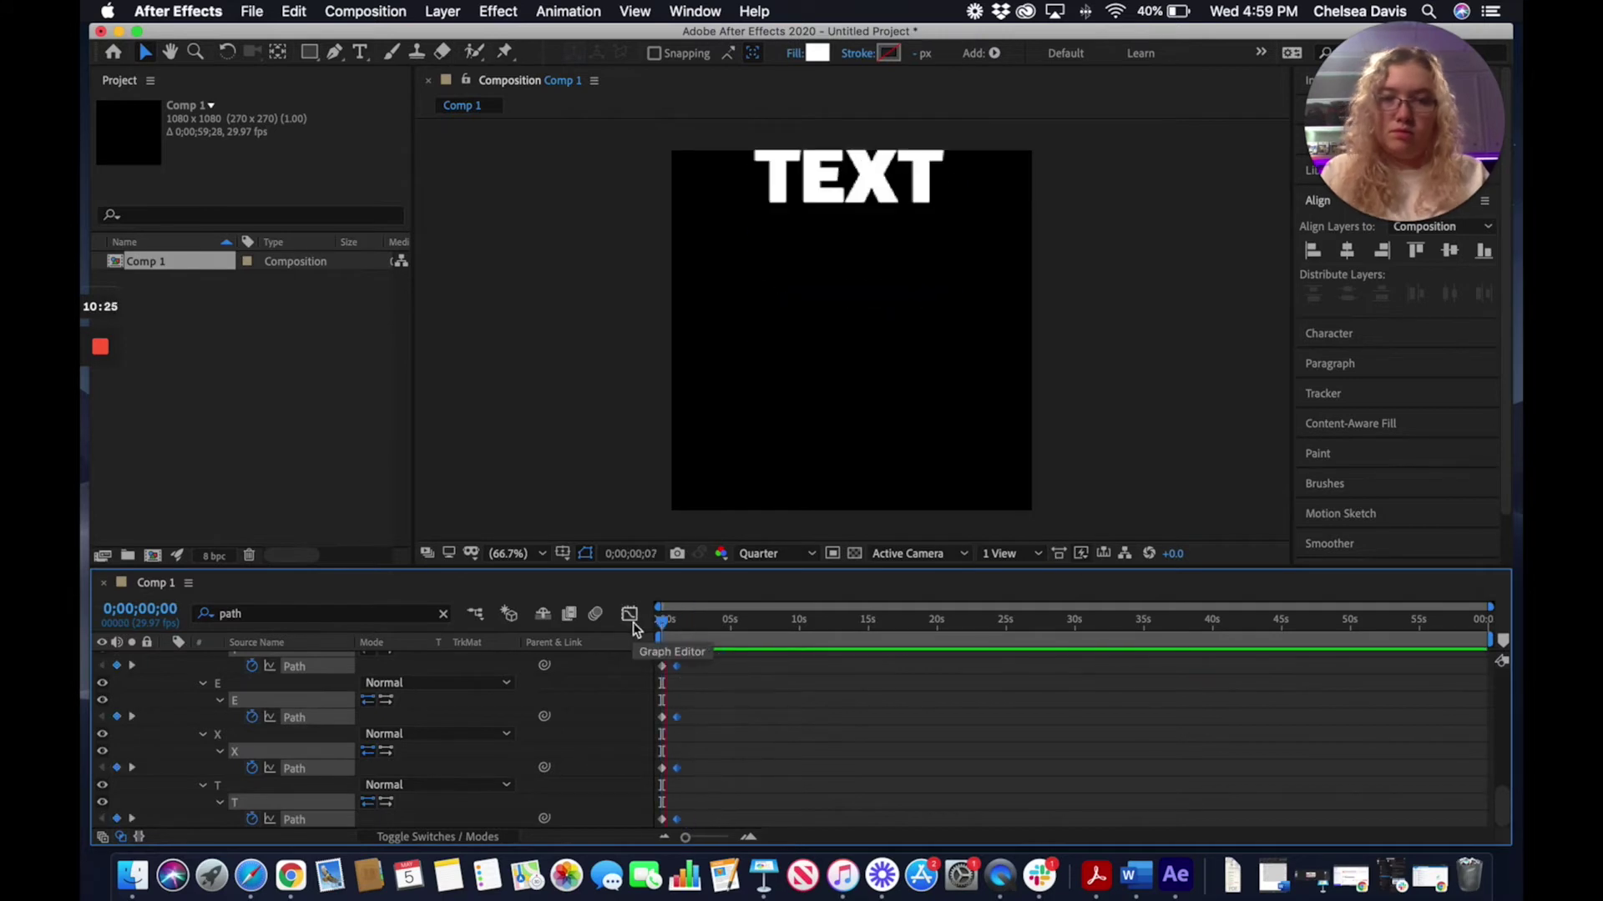
Preview the faster drop and align the selected Path keyframes exactly with the 01:00f mark
key(space)
drag(684, 628, 668, 672)
key(equal)
key(equal)
key(equal)
key(equal)
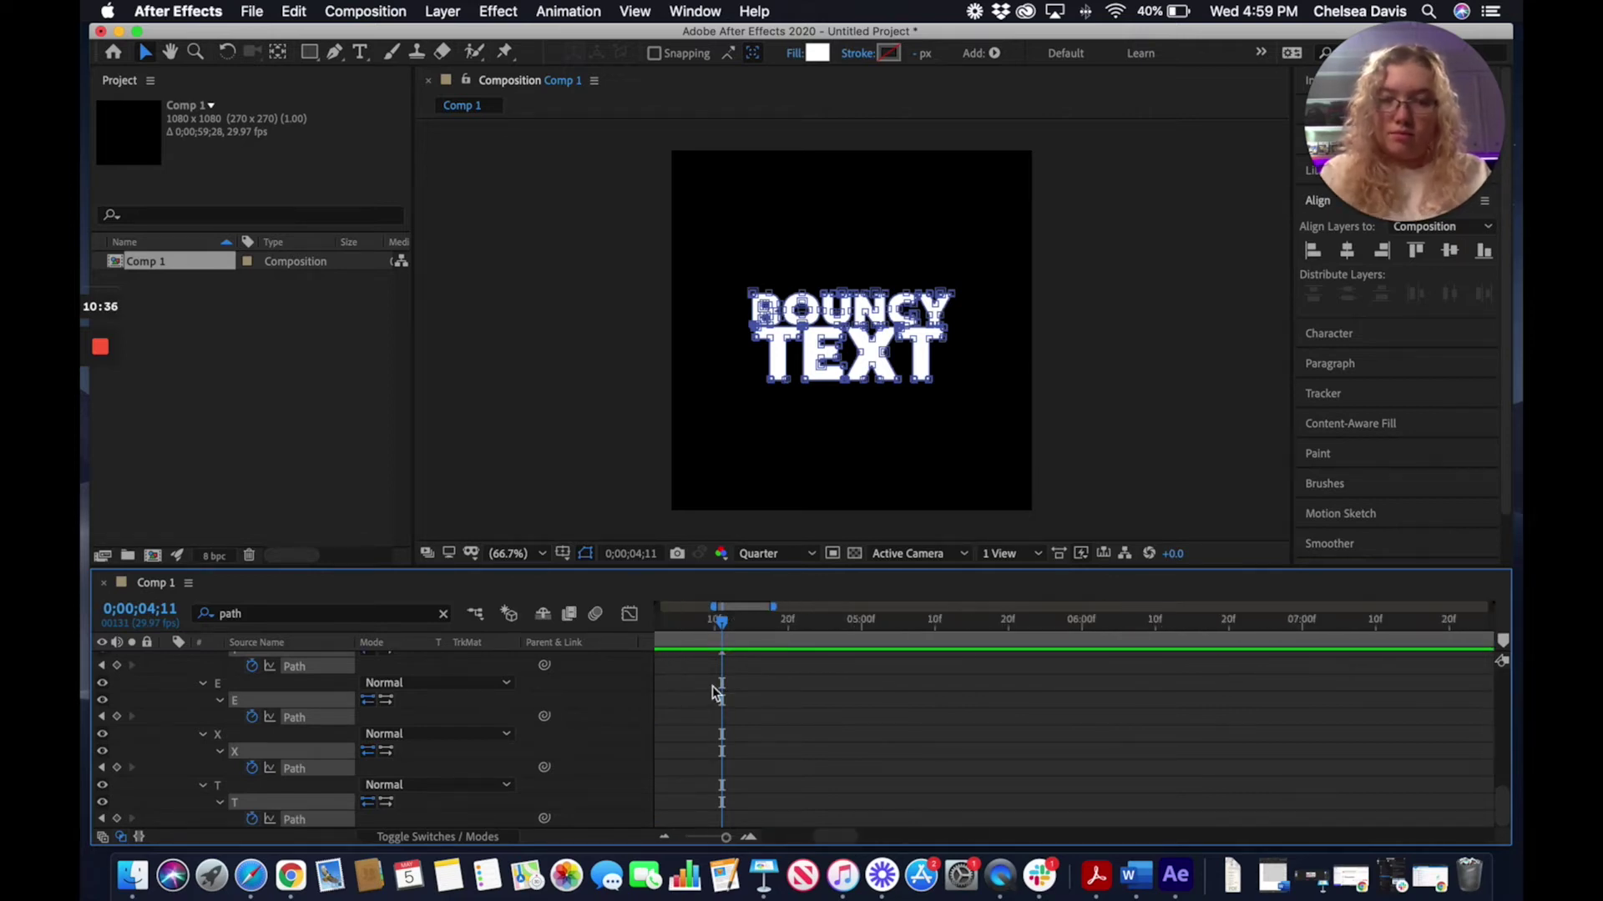
scroll(713, 686, left, 10)
drag(797, 676, 882, 665)
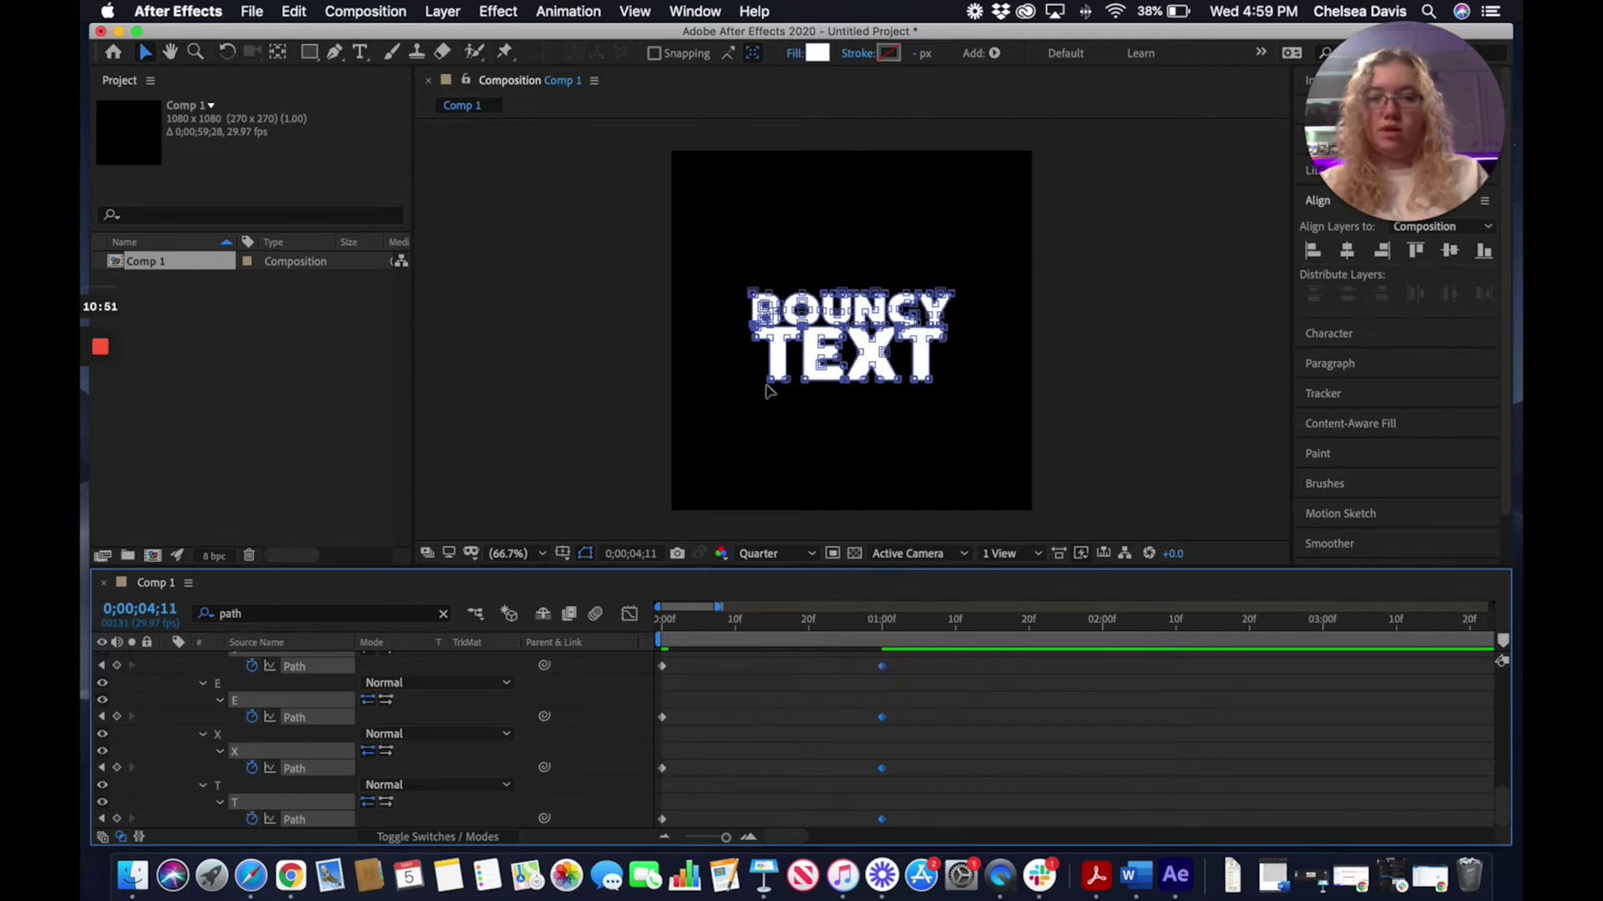
Move the selected Path keyframes to frame 20 and play the animation from the start
click(681, 624)
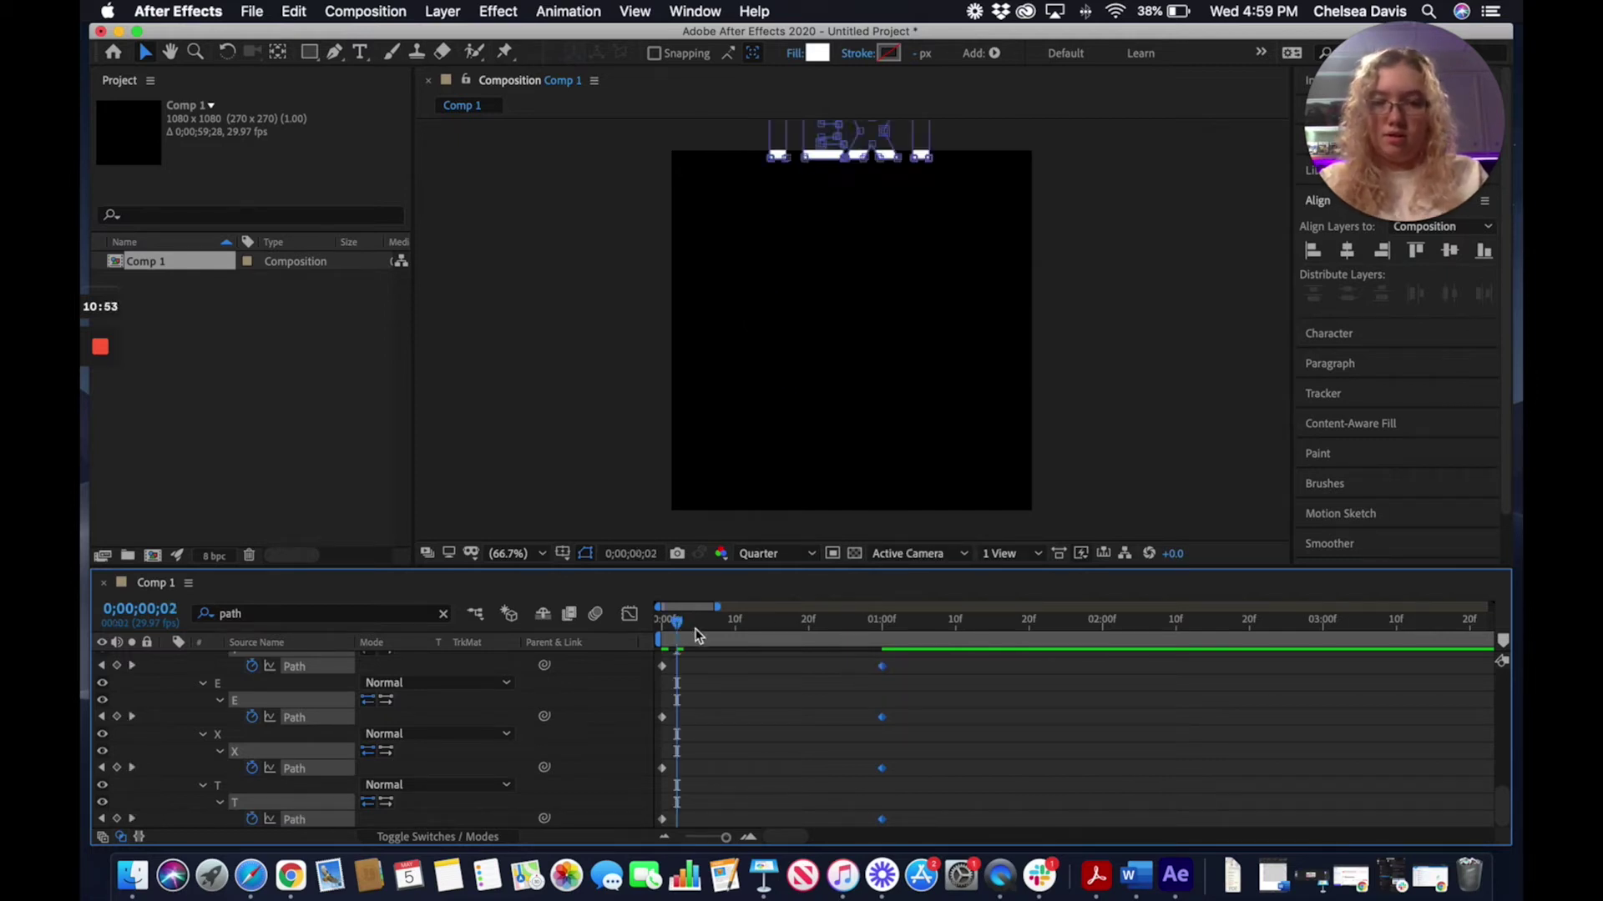
drag(677, 621, 641, 621)
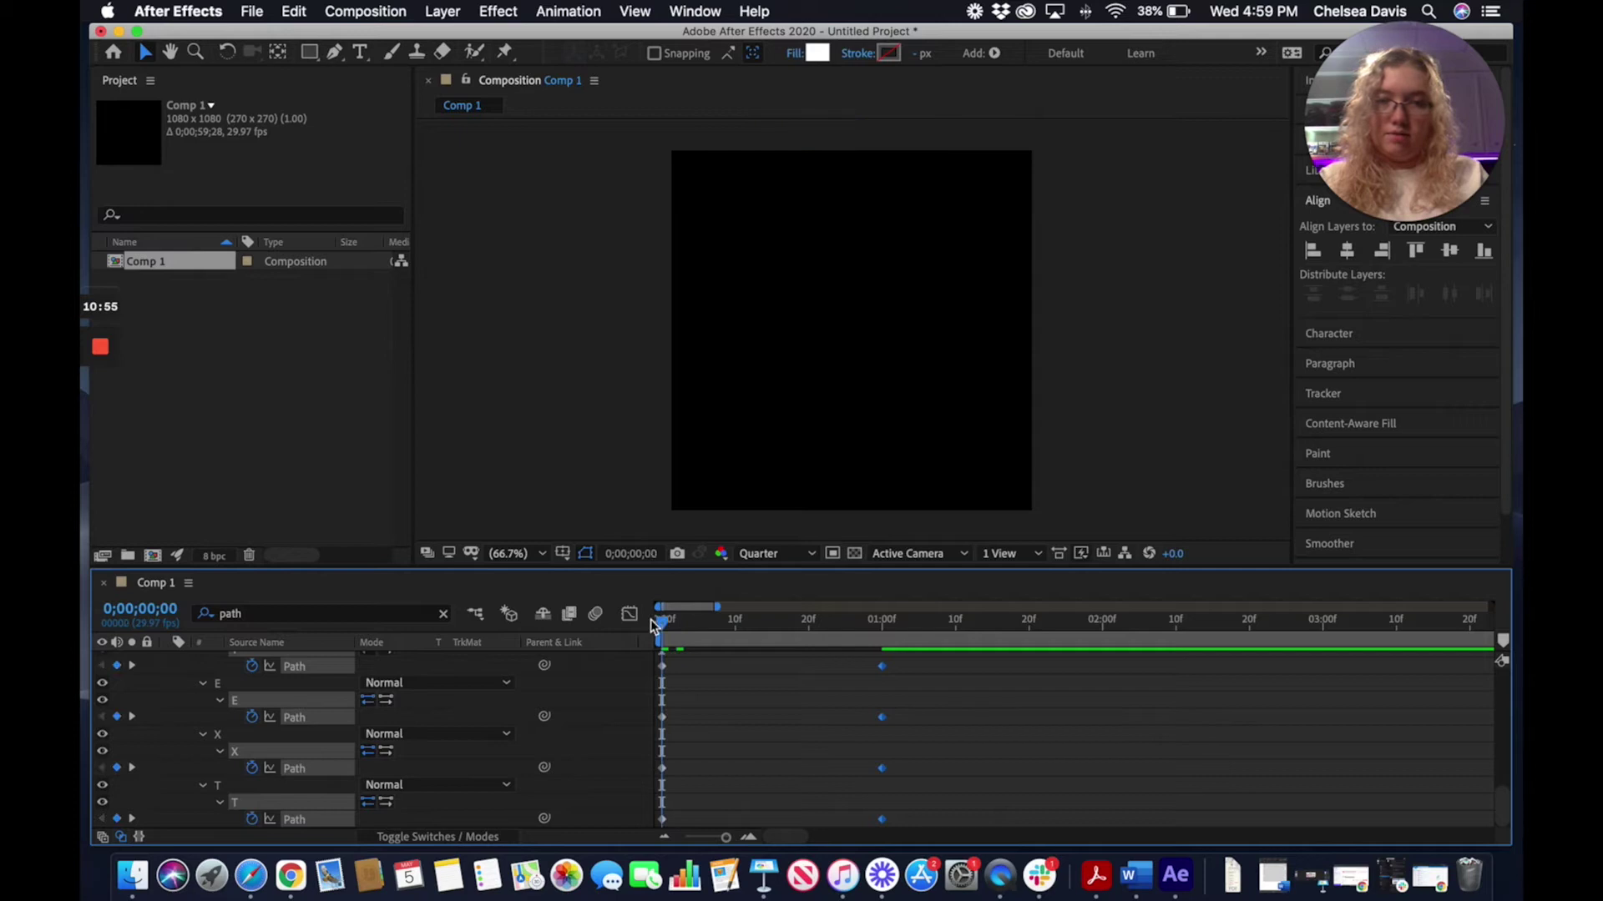
drag(649, 619, 1019, 628)
key(Home)
drag(883, 668, 810, 668)
key(space)
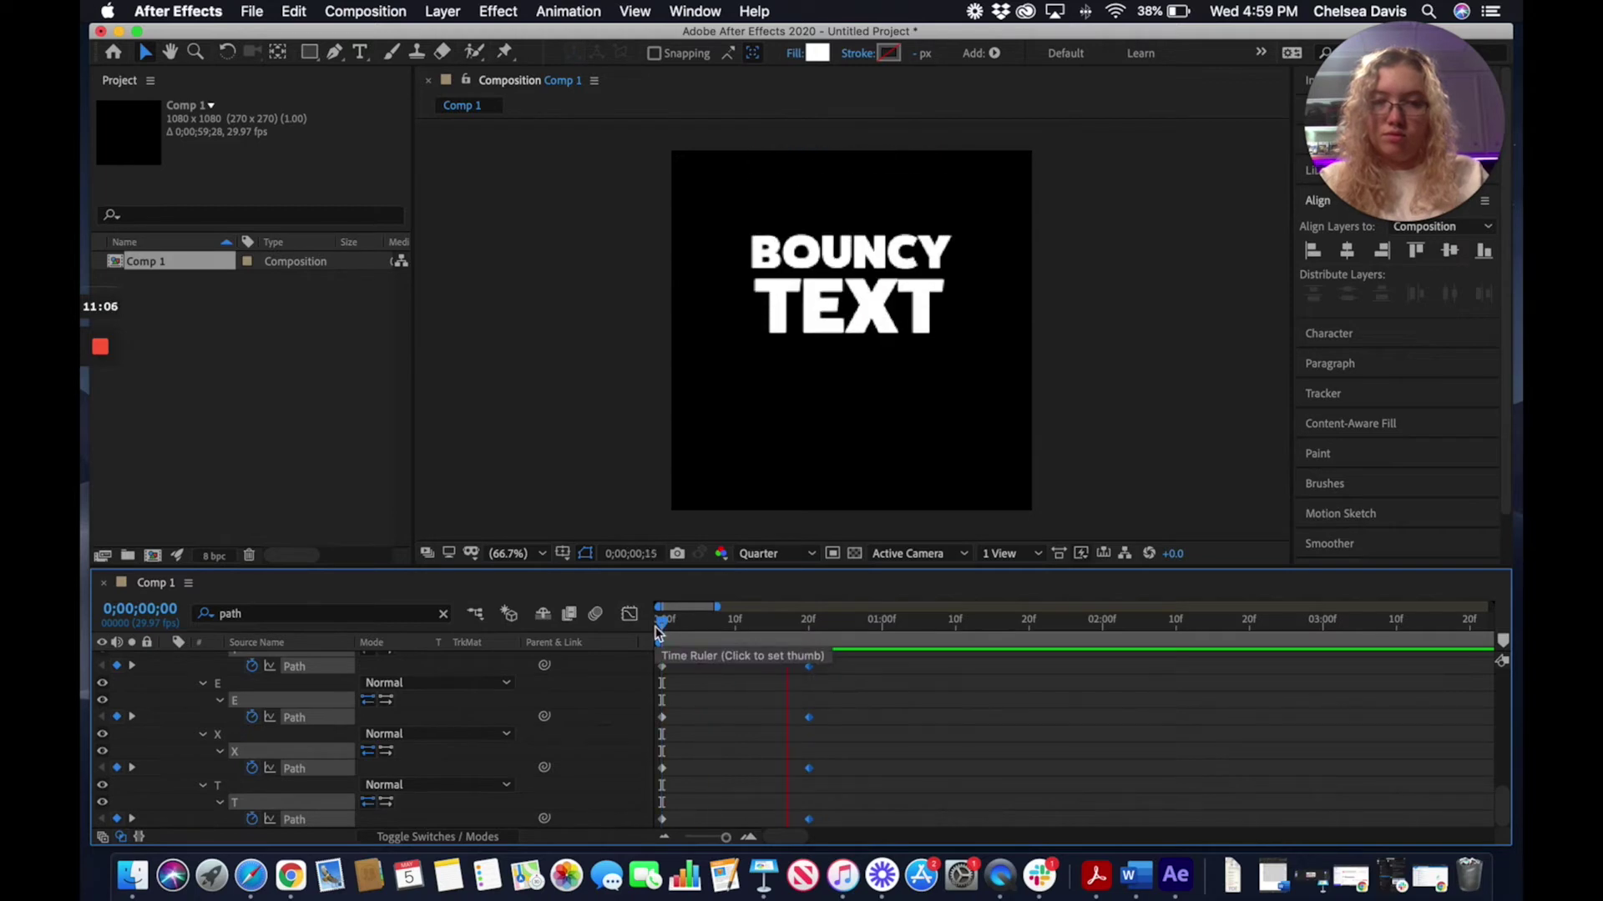
Place the current time at 0;00;00;25, just past the squash keyframes
click(921, 641)
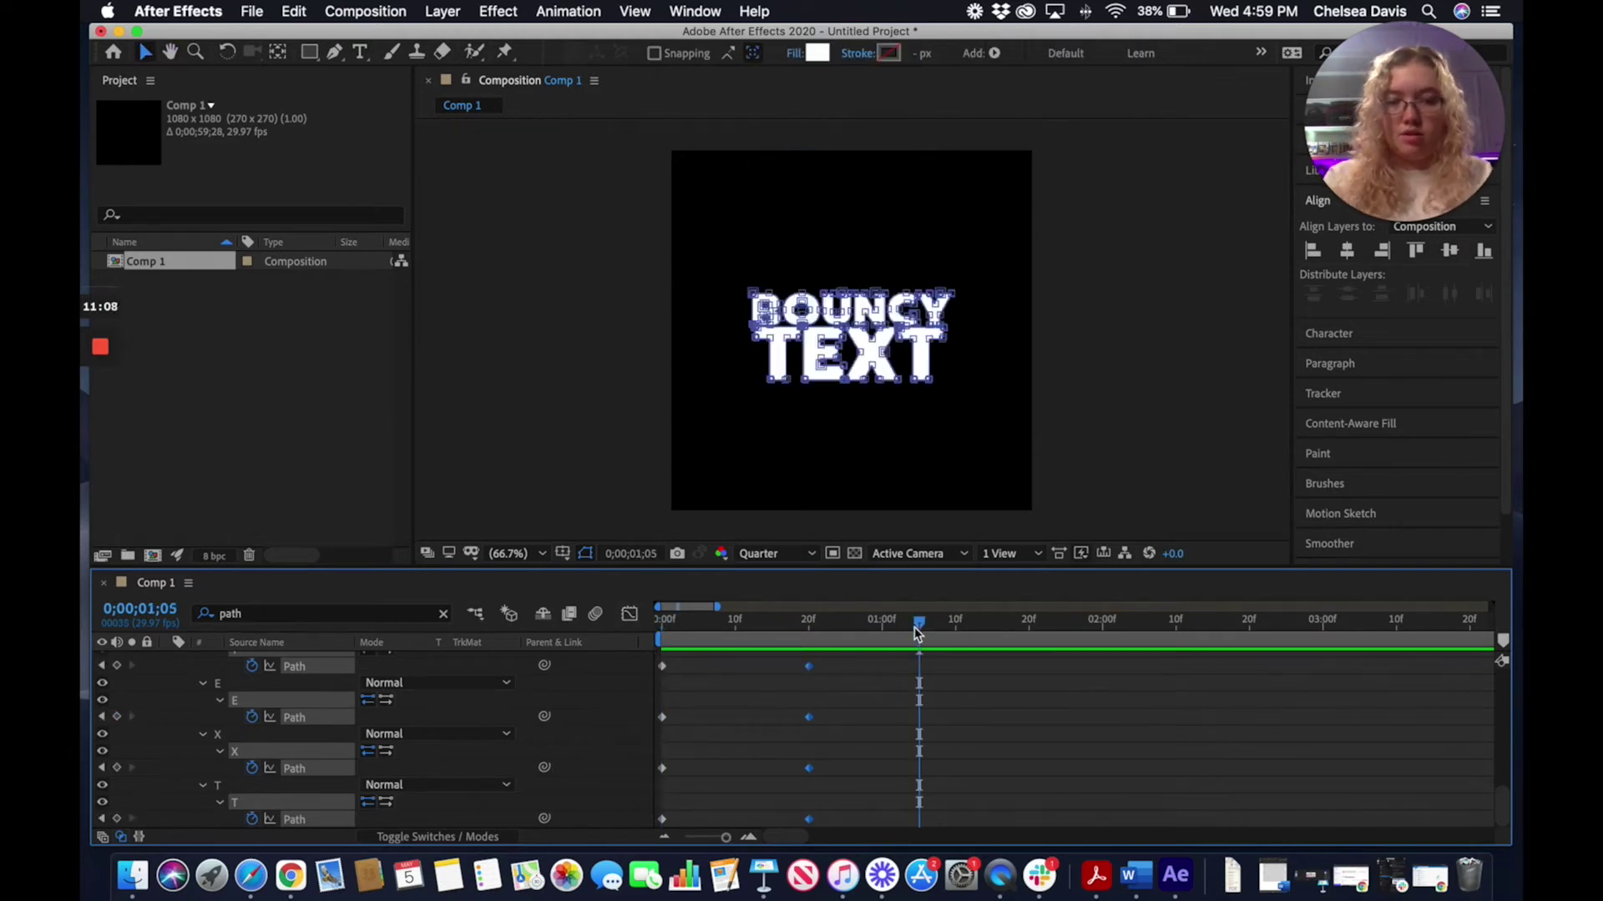
drag(916, 638, 864, 640)
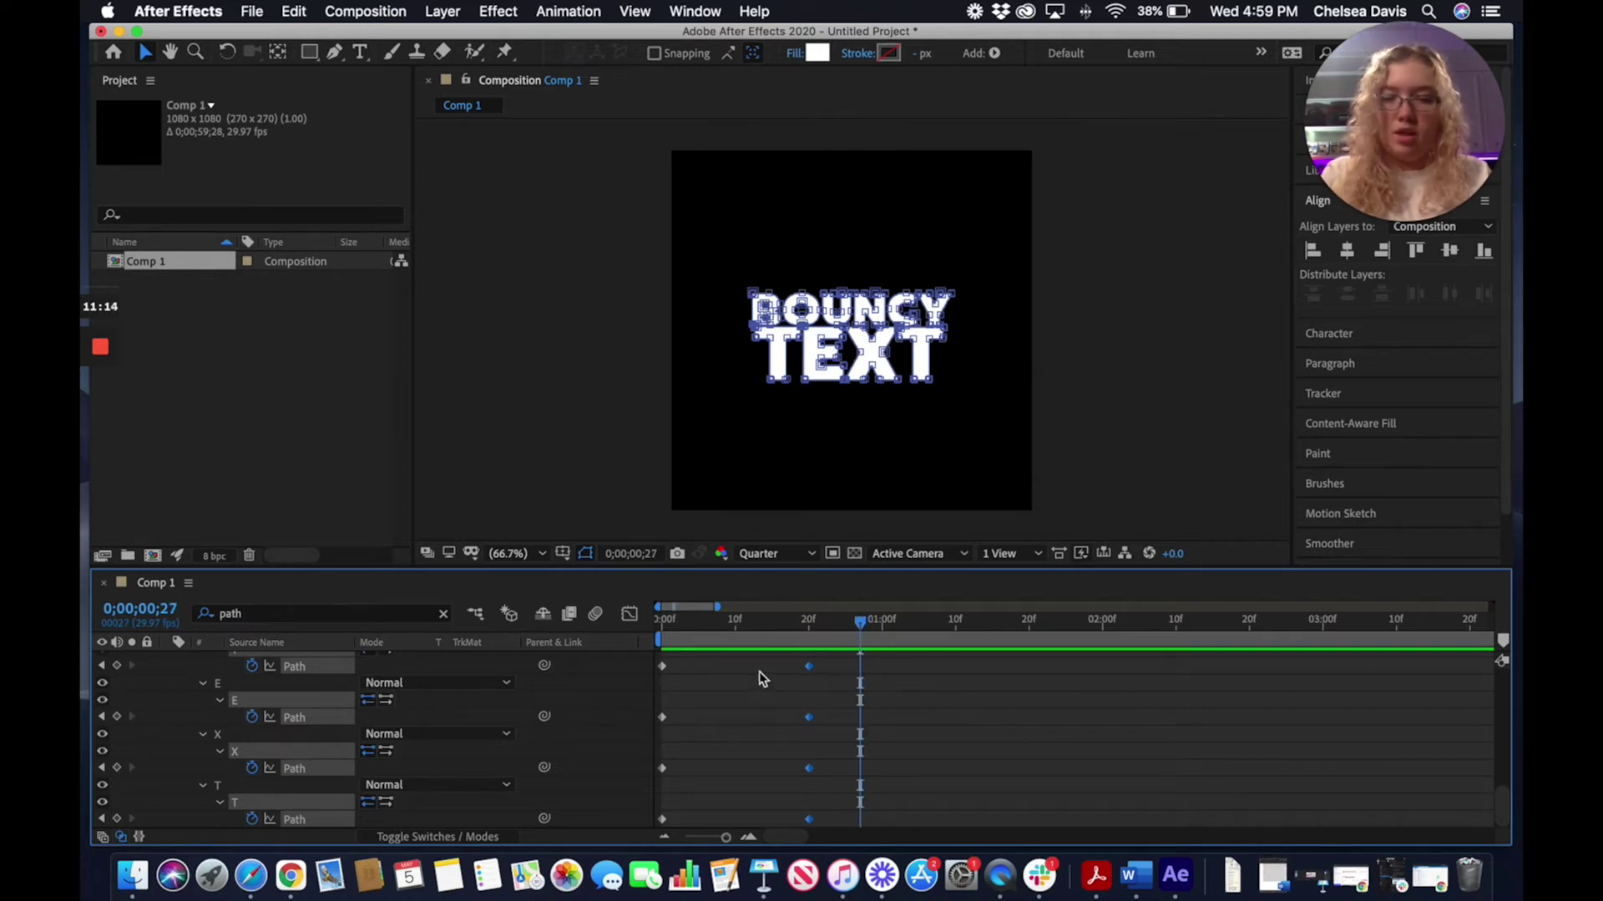
key(minus)
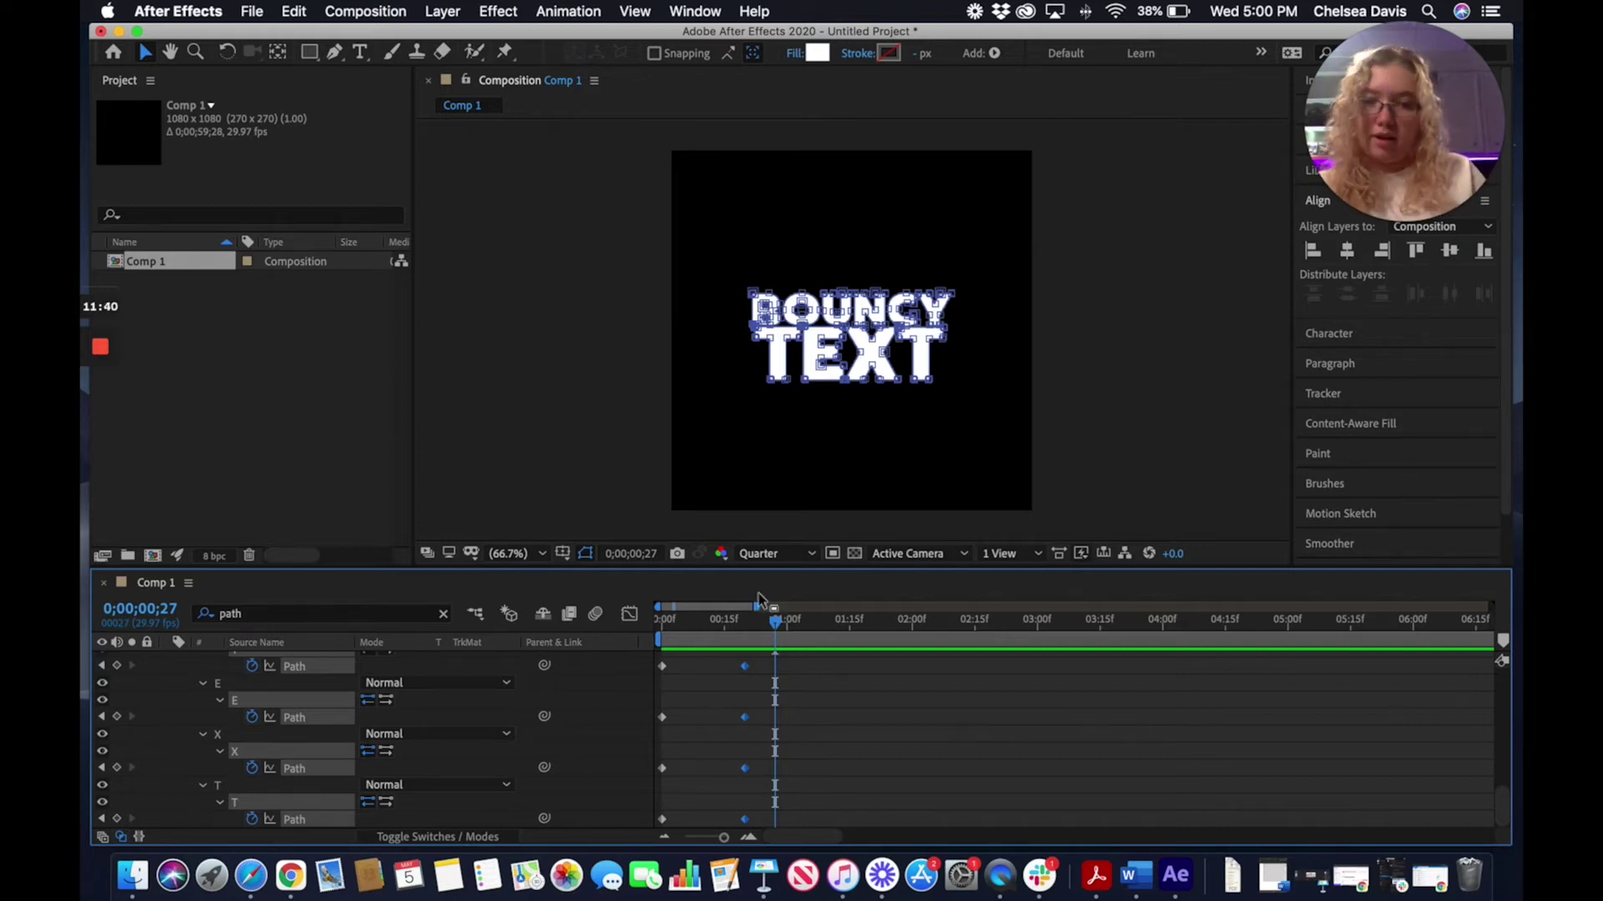
click(761, 627)
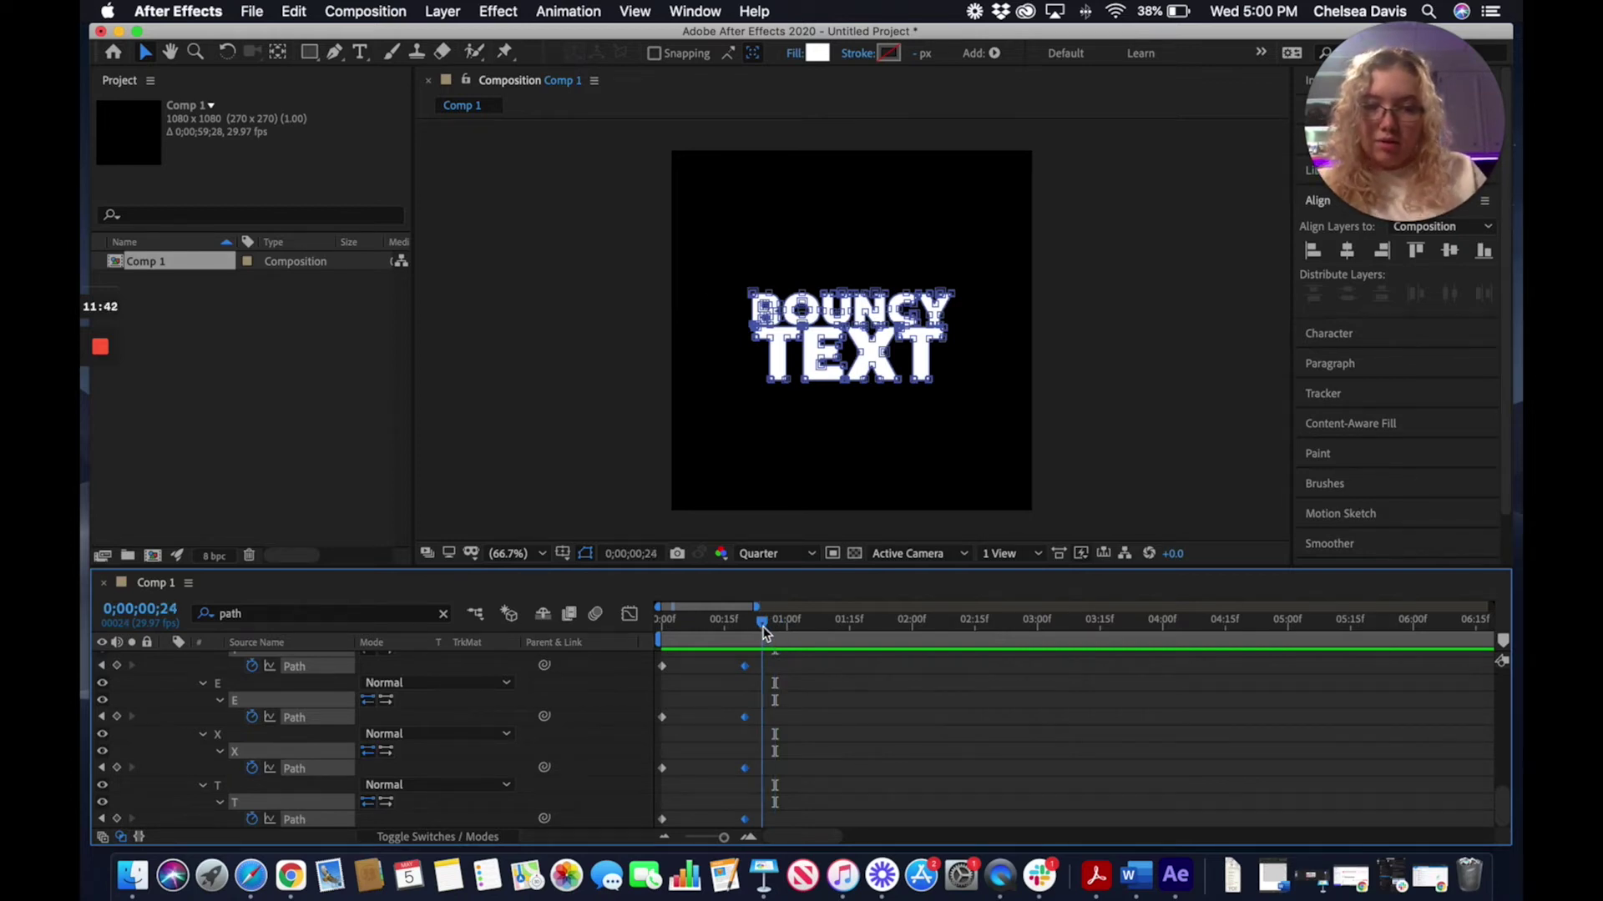
drag(762, 627, 767, 625)
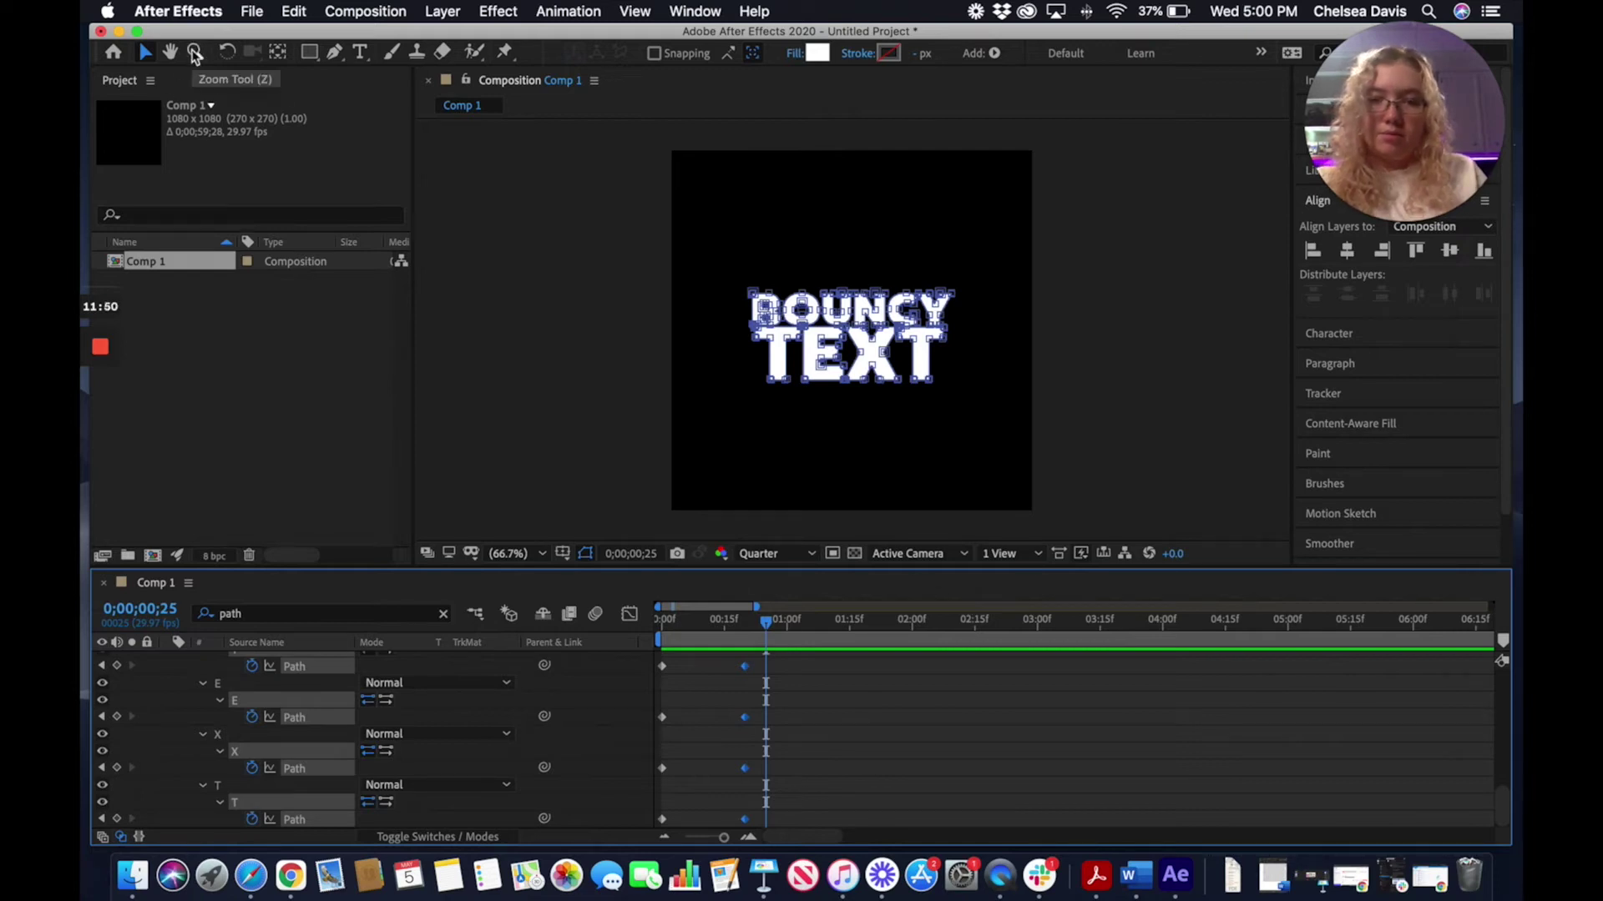
Select the squash keyframes of only the BOUNCY letters and try raising the whole word above TEXT at frame 25
click(814, 713)
scroll(784, 693, up, 5)
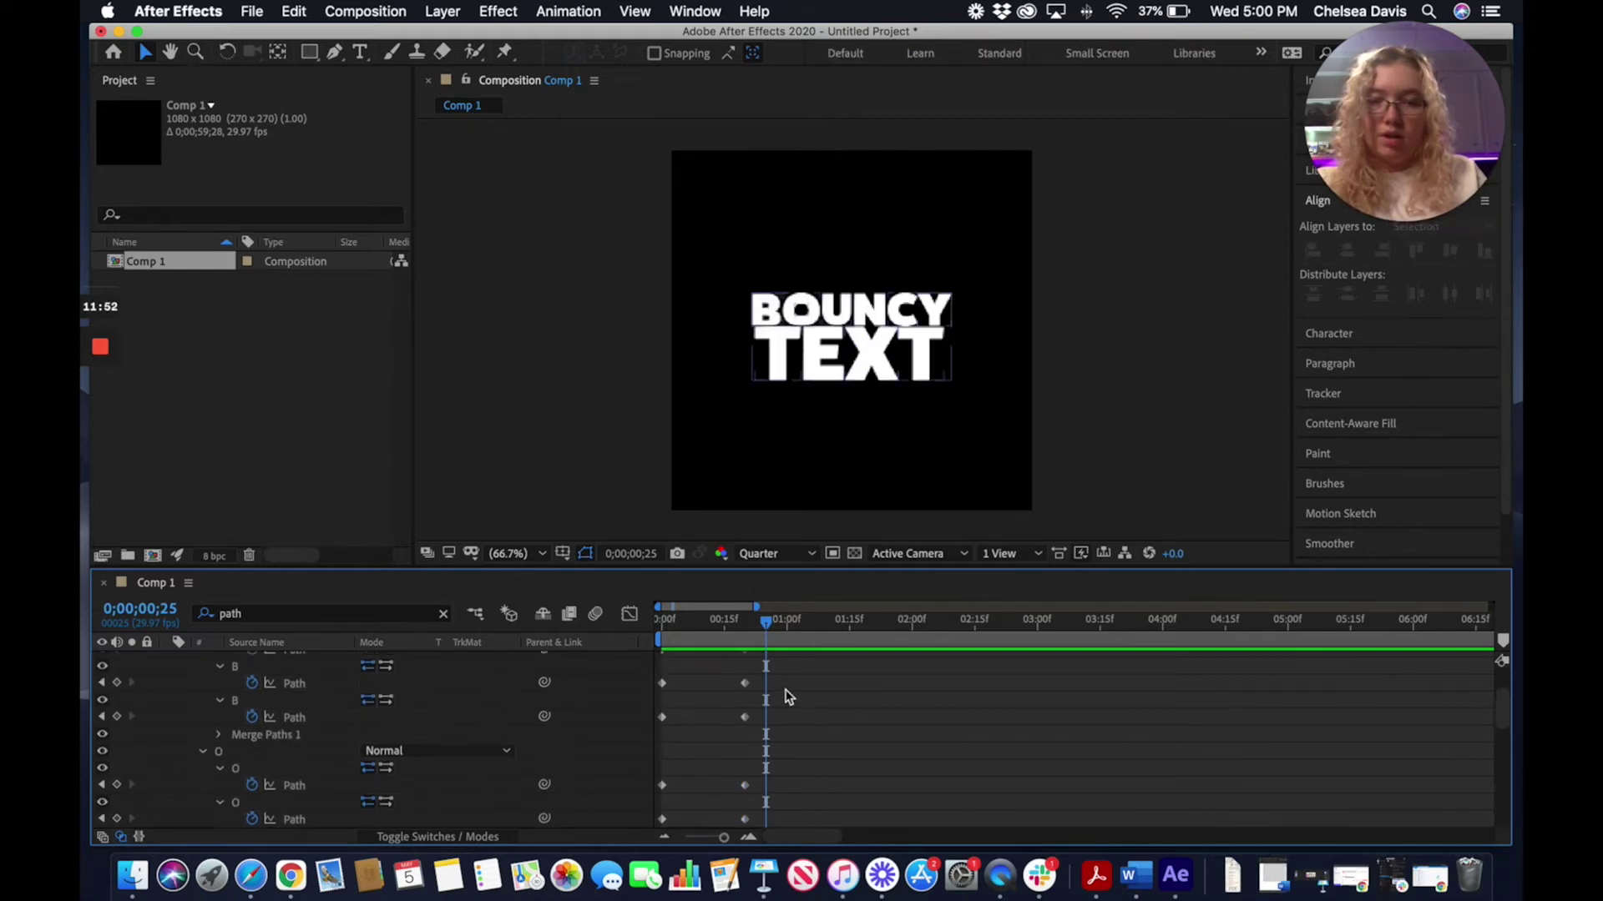
drag(724, 687, 754, 766)
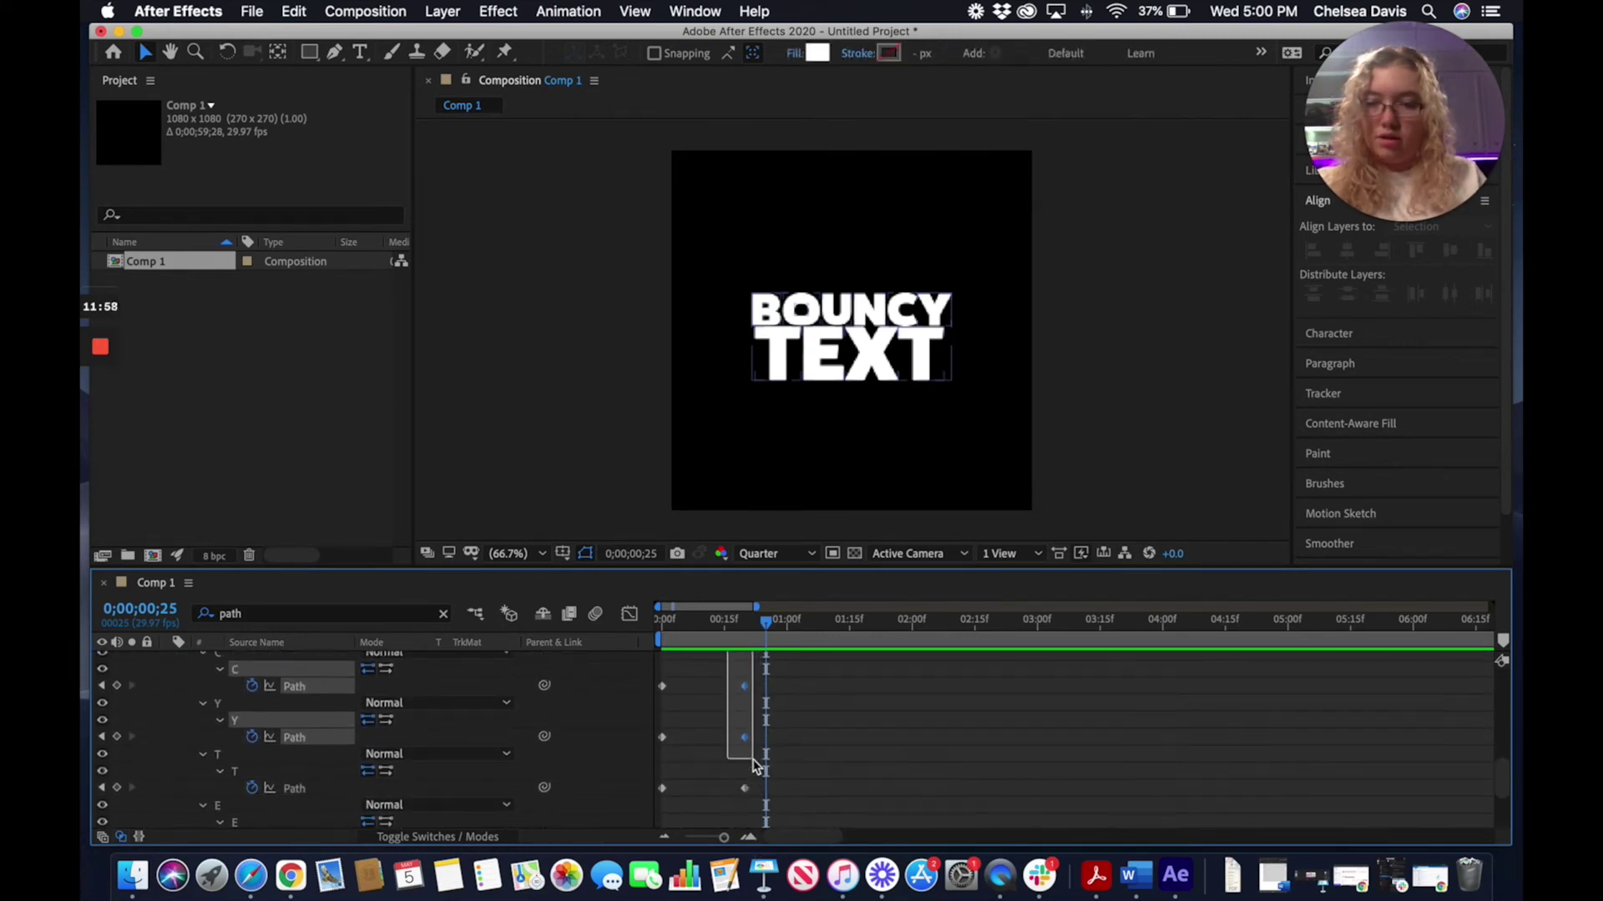
drag(753, 766, 755, 767)
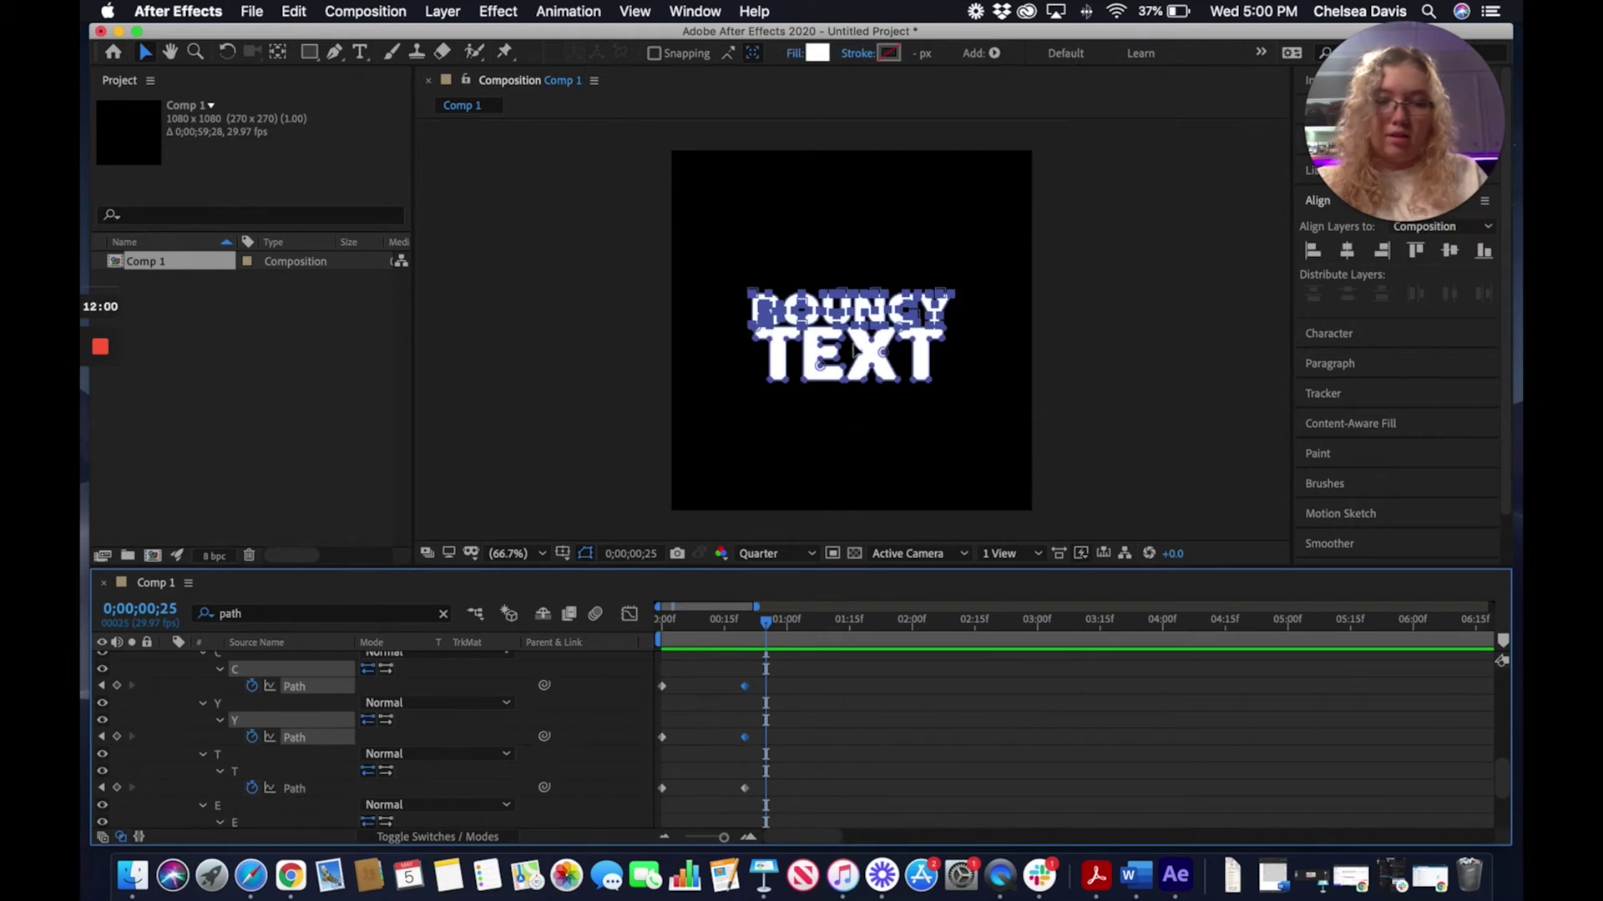
key(shift+Up)
key(shift+Up)
key(shift+Up)
key(shift+Up)
key(shift+Up)
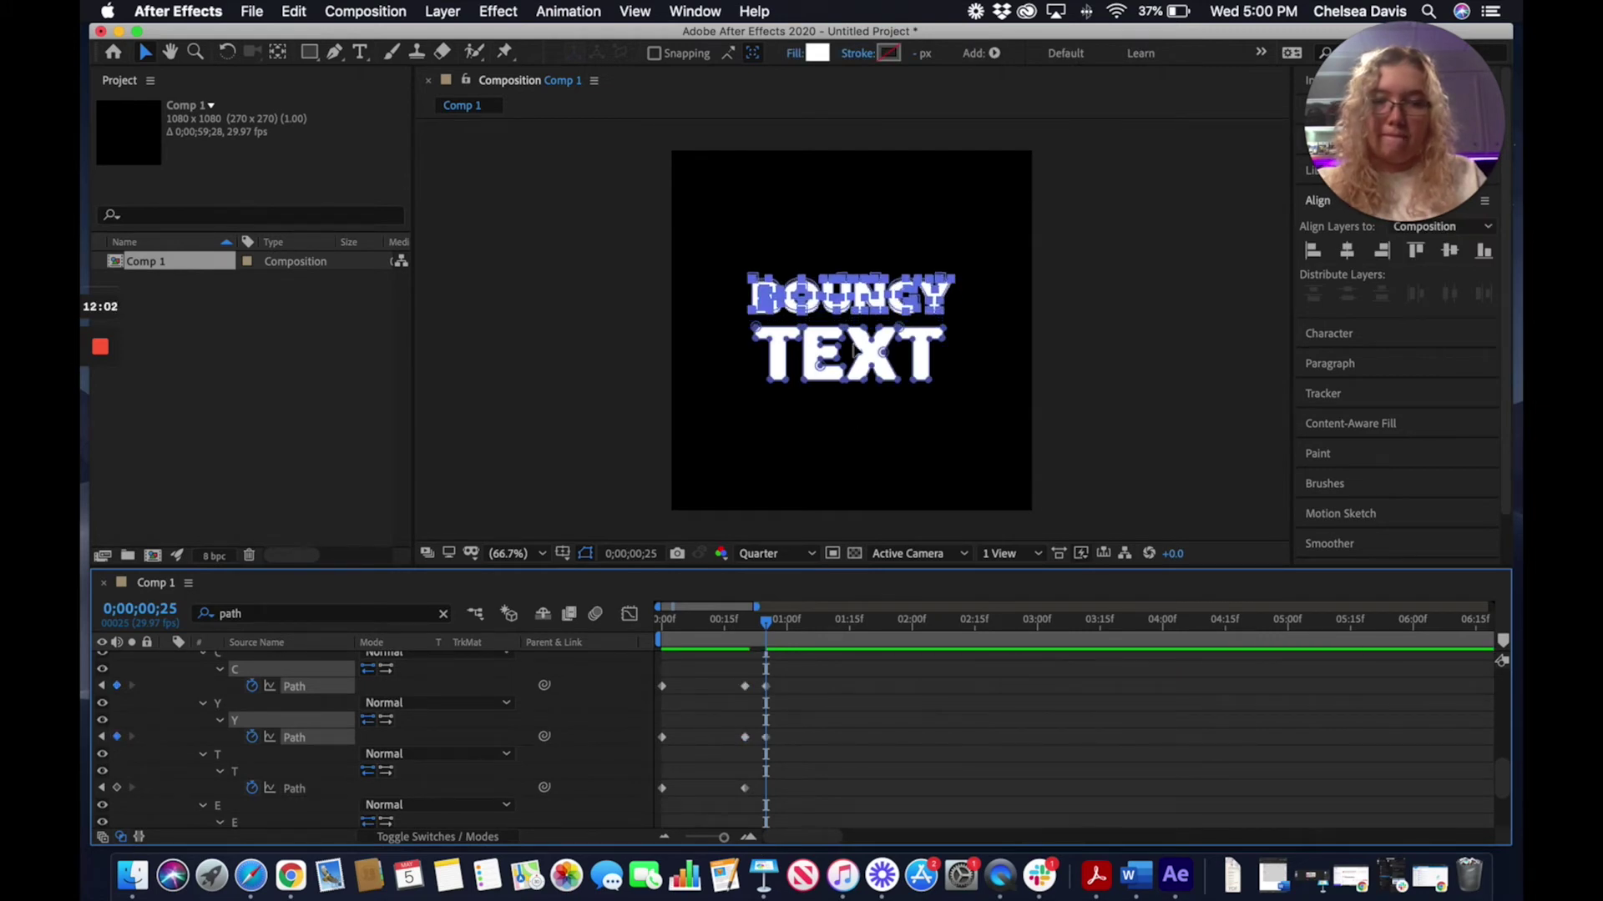
key(shift+Up)
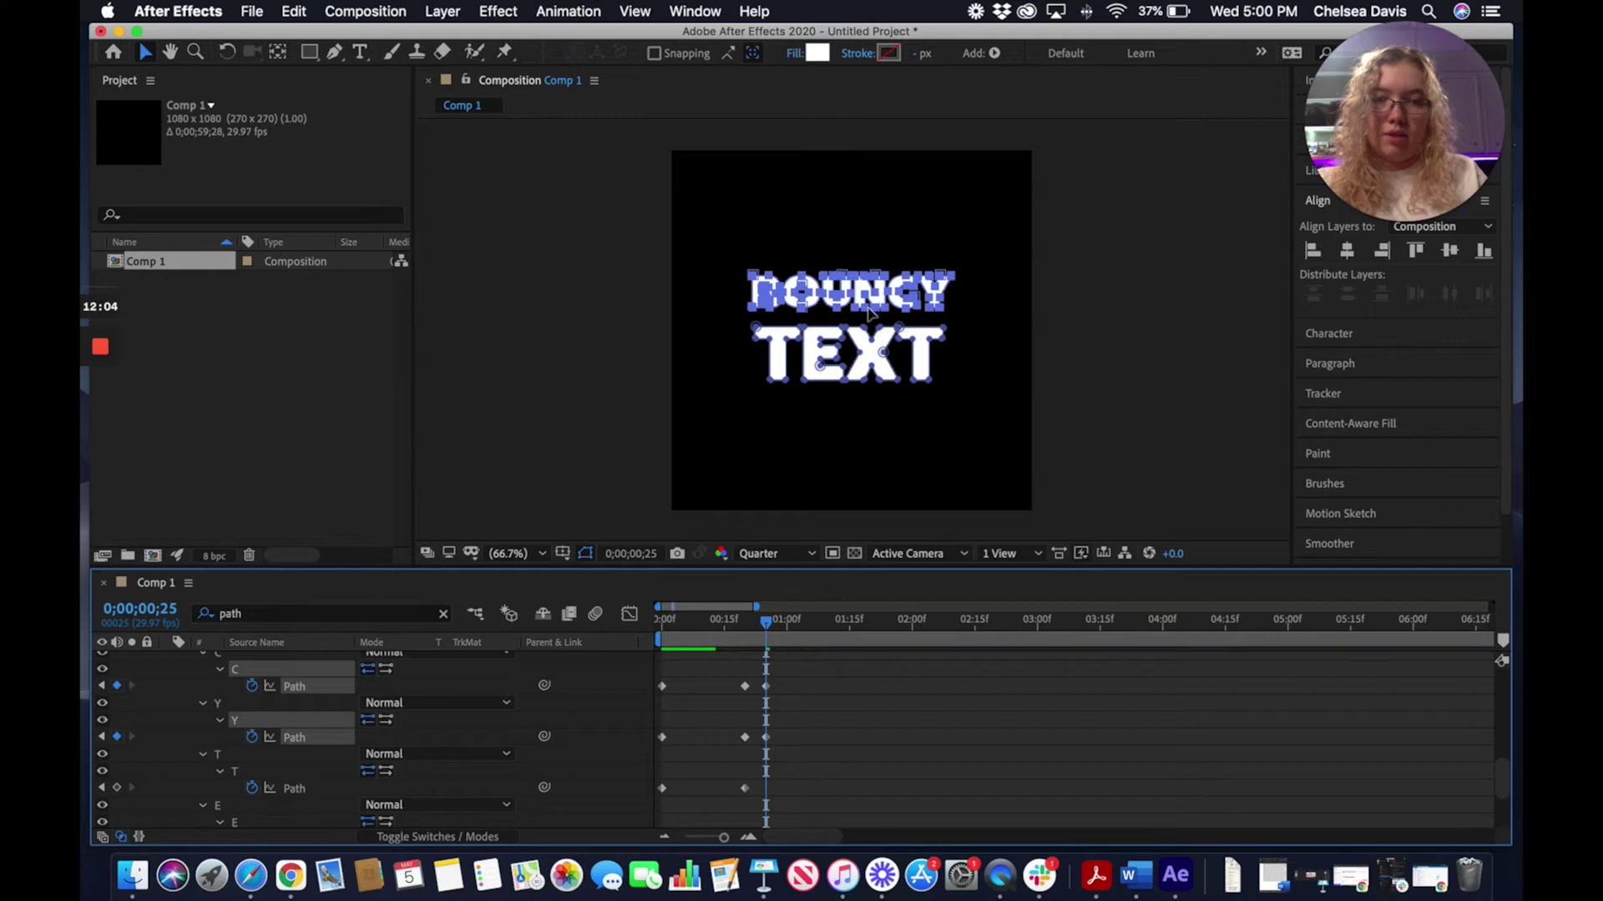
key(shift+Up)
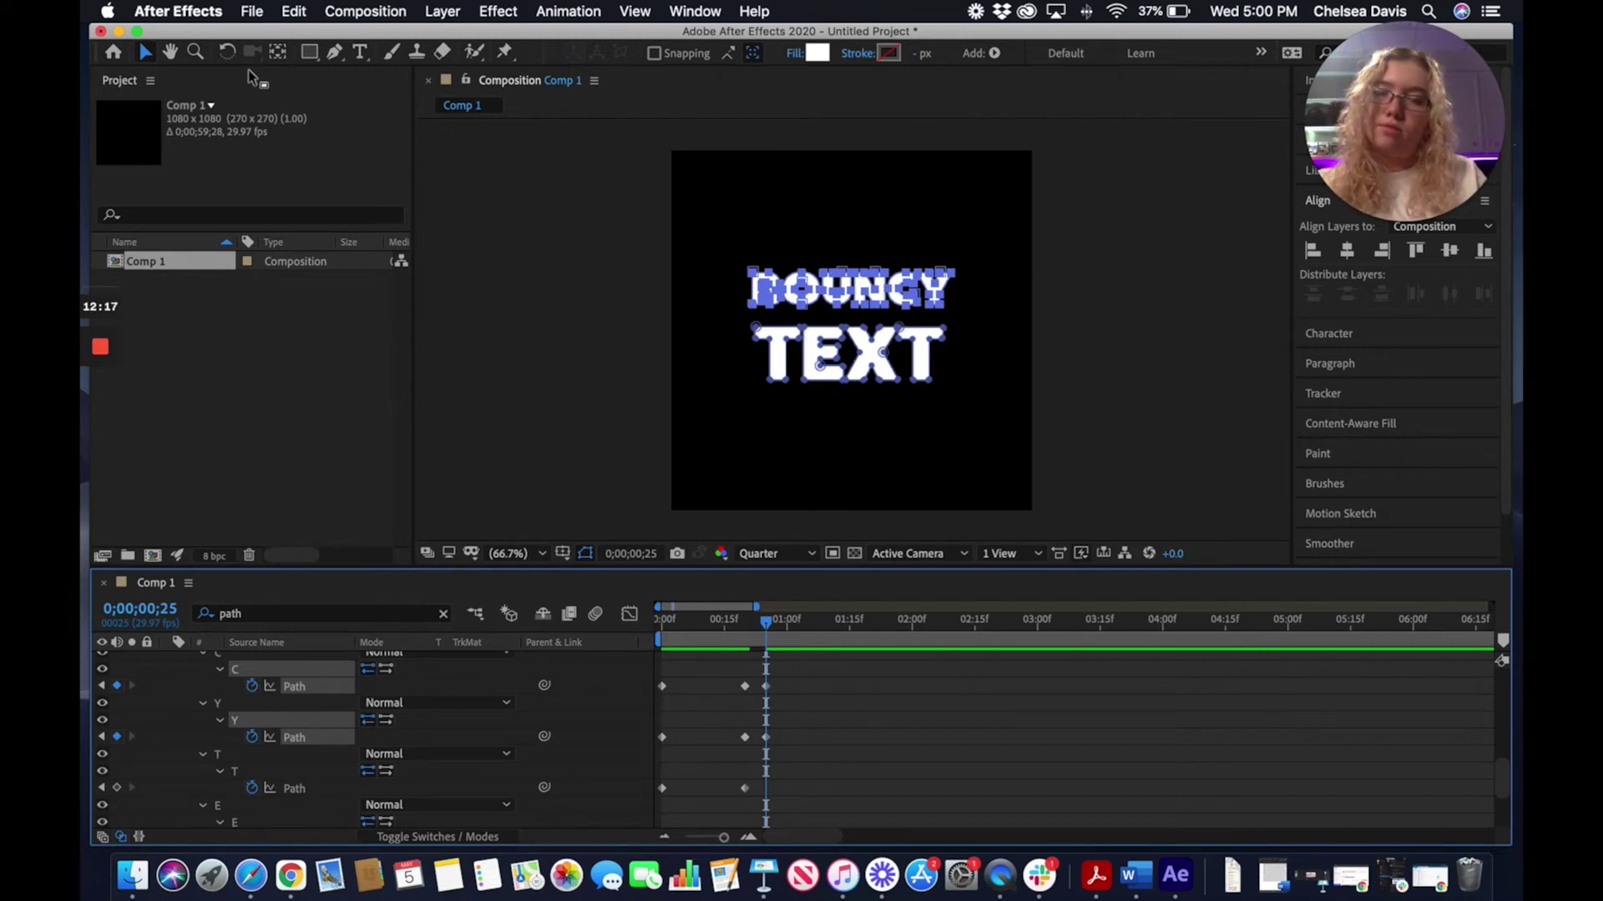
Undo all the upward moves of BOUNCY, including its Path keyframes at frame 25
click(196, 51)
click(904, 304)
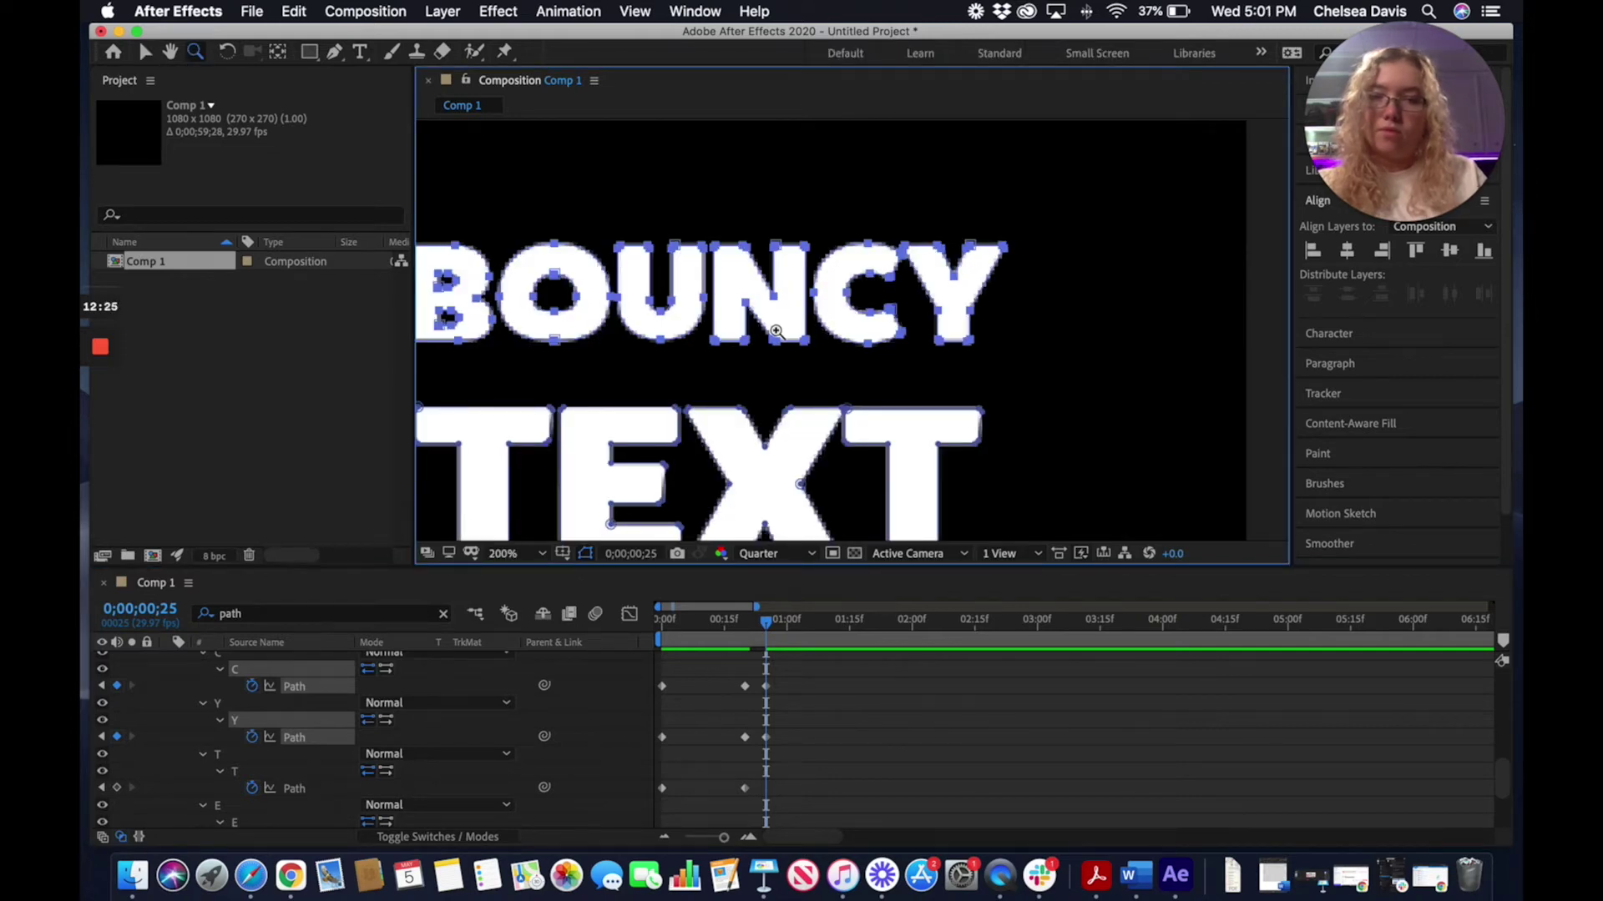
click(169, 50)
drag(780, 389, 812, 322)
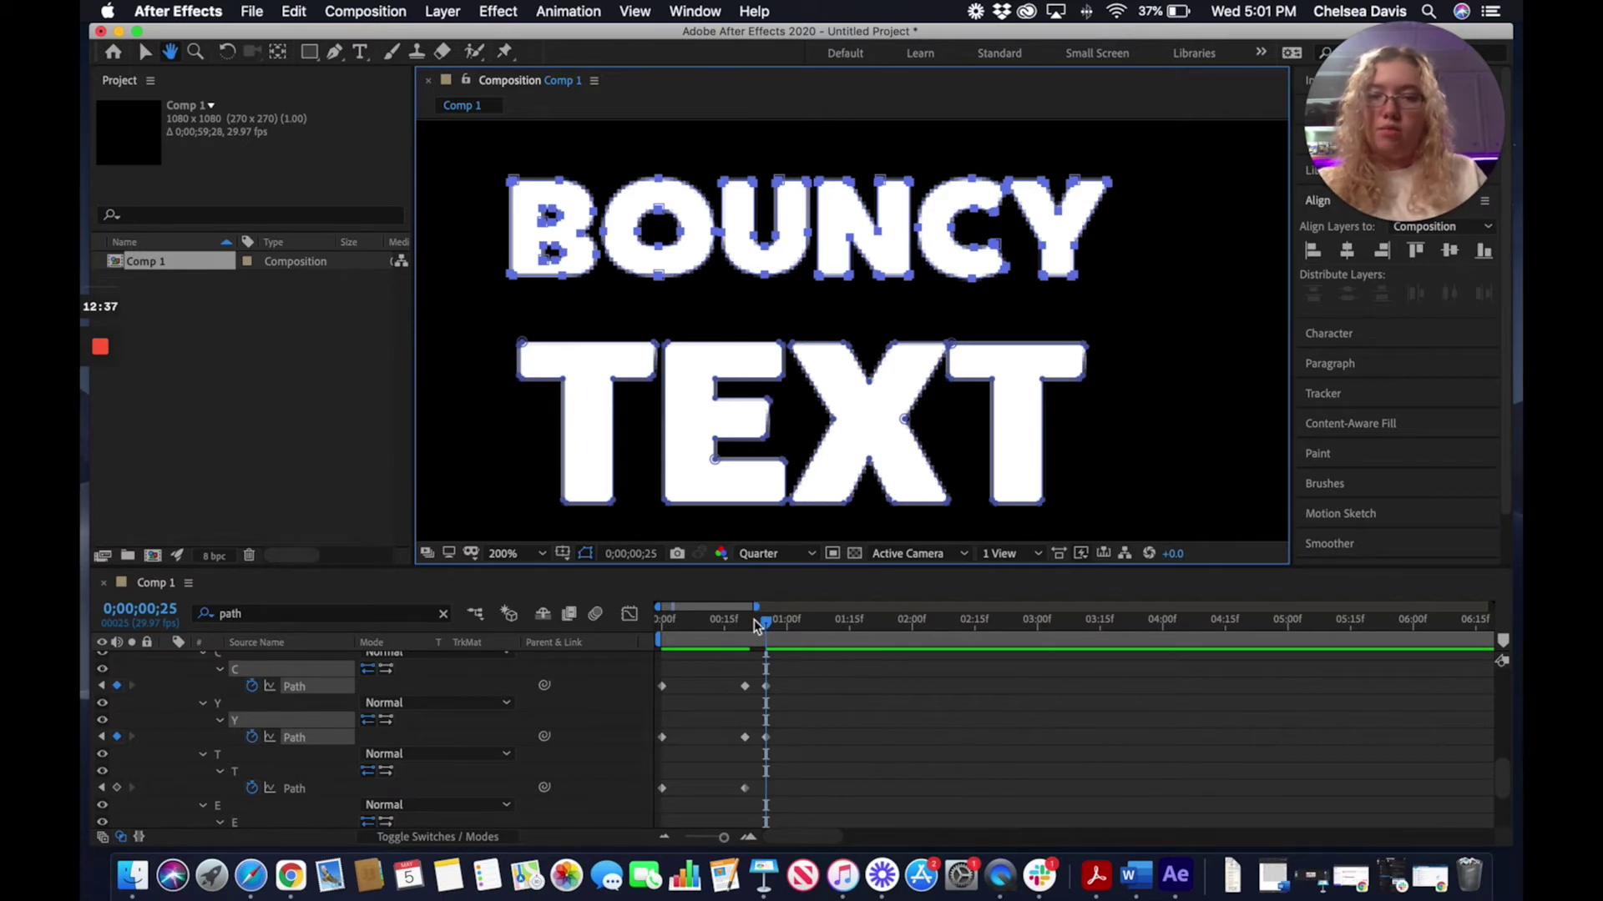
key(Down)
key(Down)
key(Down)
key(Down)
key(Down)
key(Down)
key(Down)
key(Down)
key(Down)
key(Down)
key(Down)
key(Down)
key(Down)
key(Down)
key(Down)
key(Down)
key(Down)
key(Down)
key(Down)
key(Down)
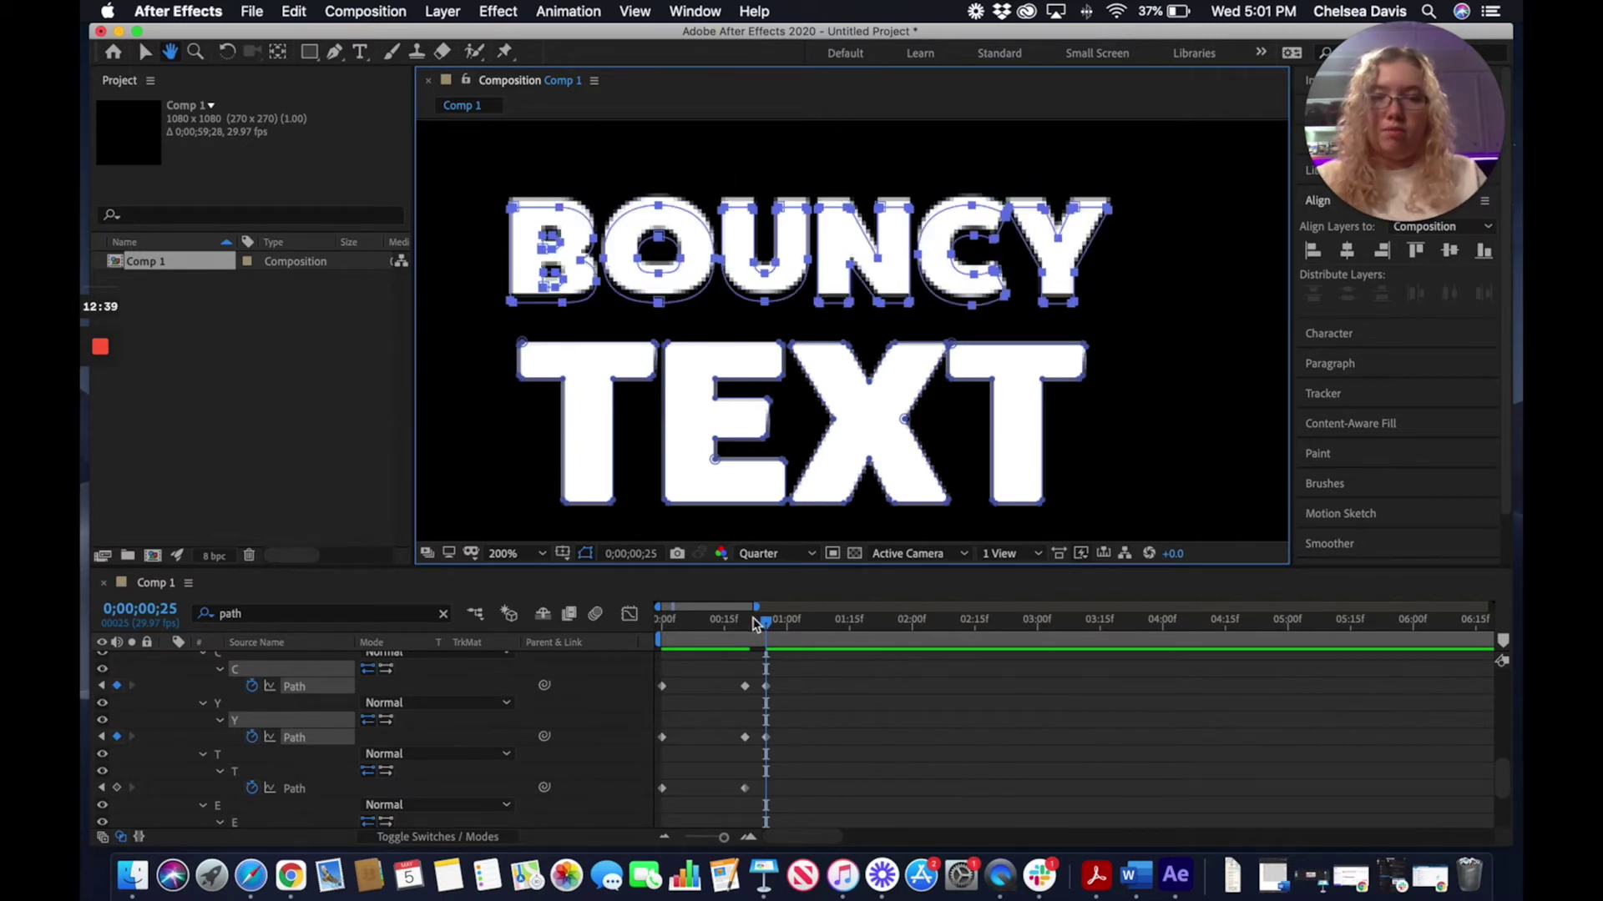
key(Down)
key(Down)
key(Down)
key(Down)
key(Down)
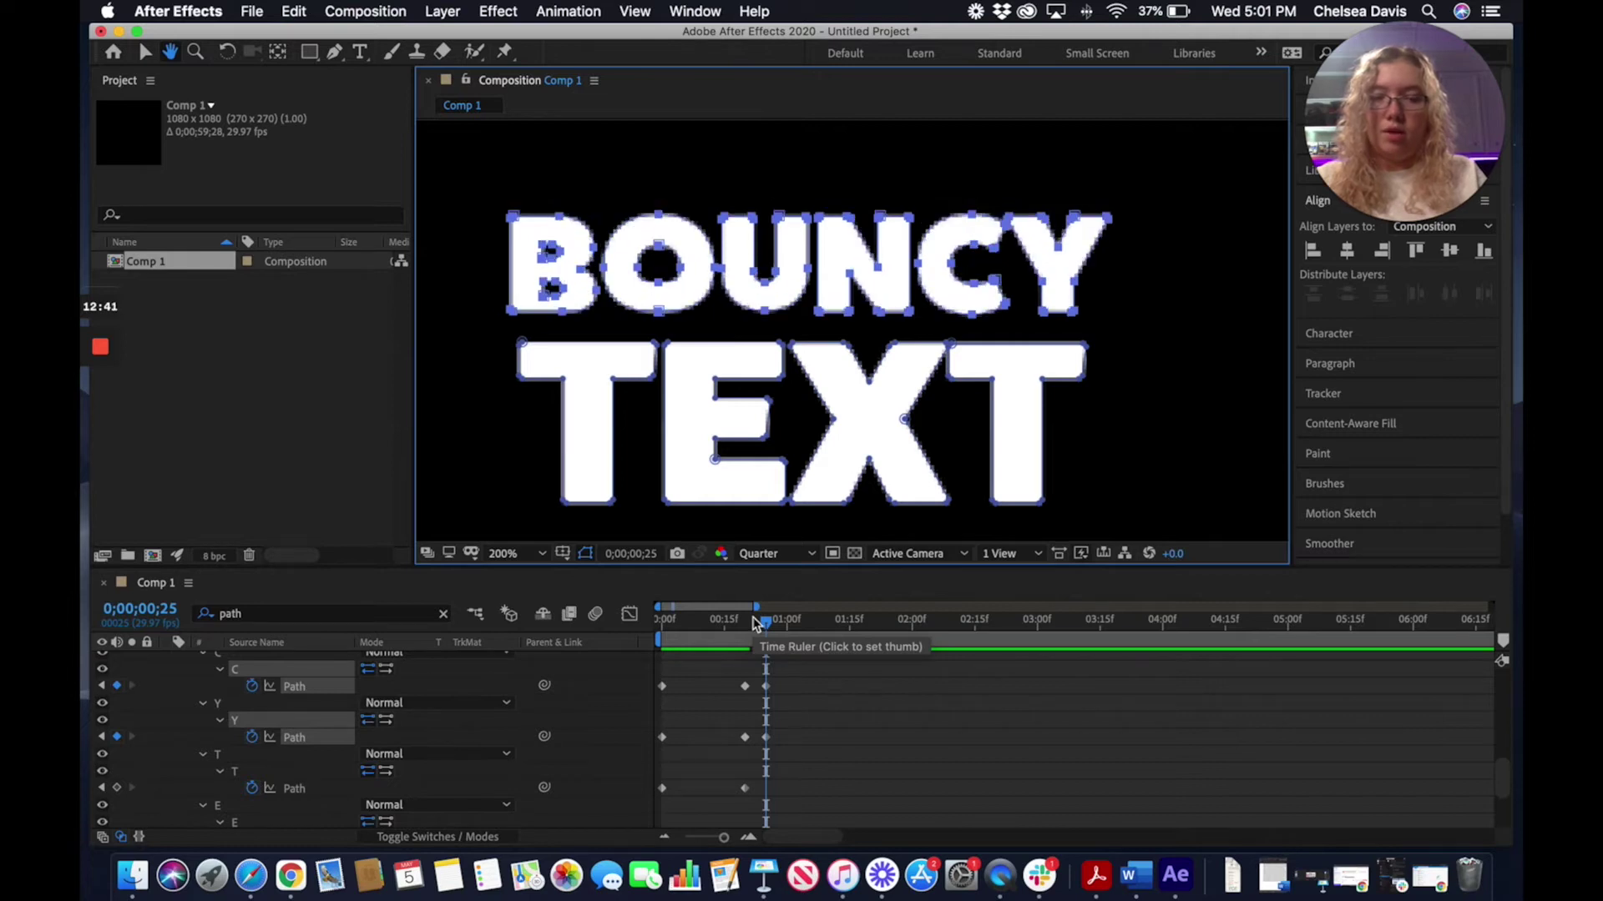
key(Down)
key(Down)
key(Down)
key(Down)
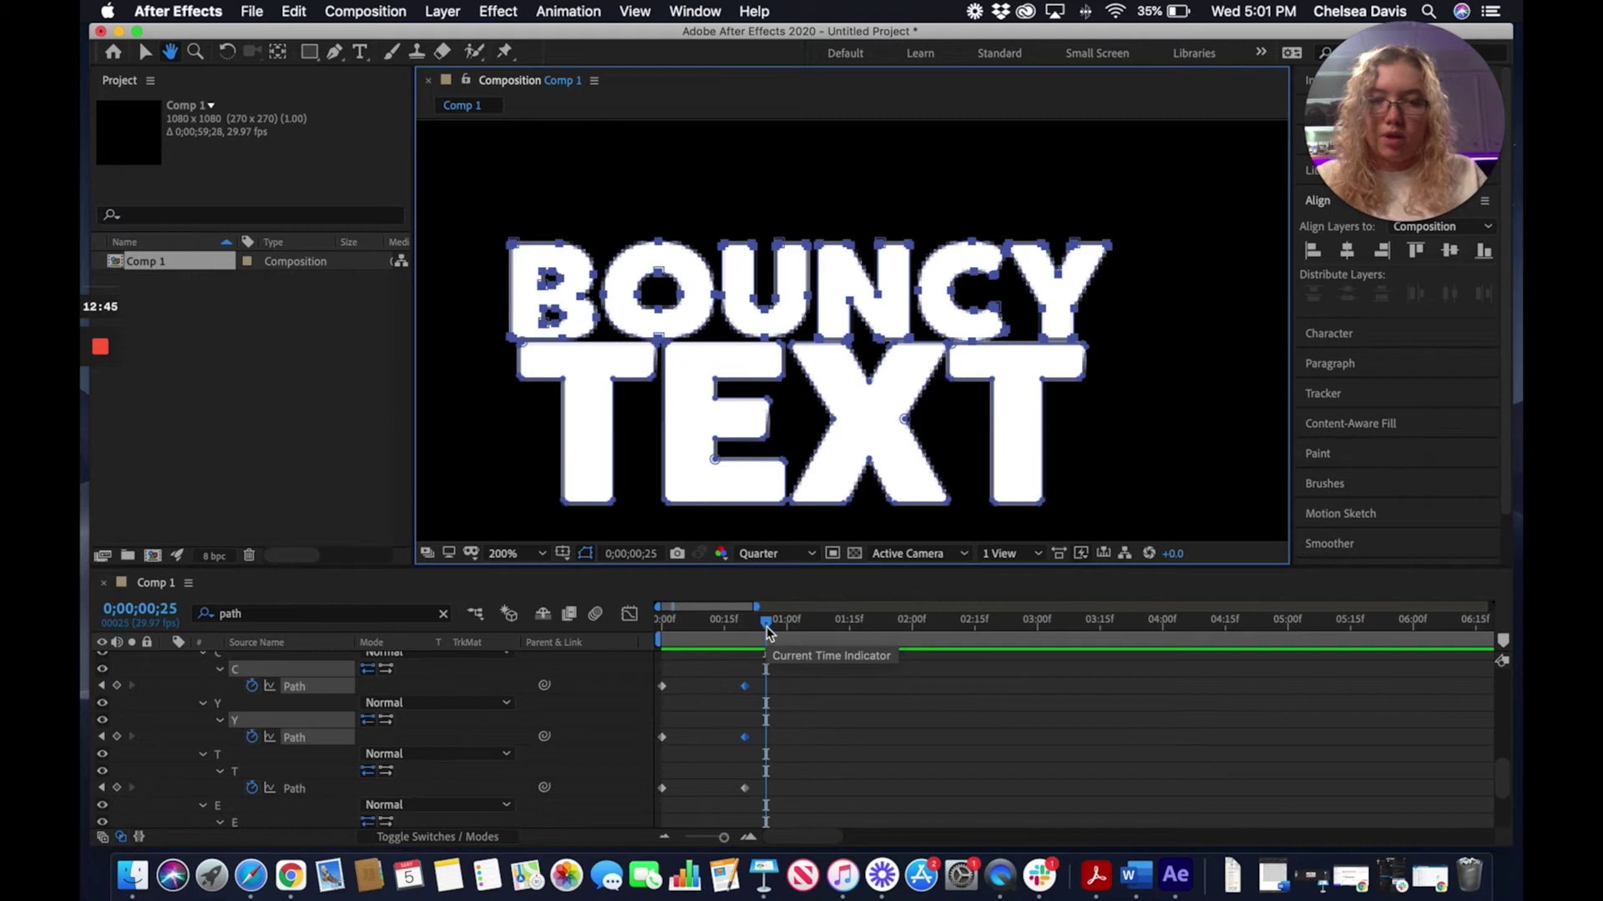
Place the current time at 0;00;00;23, just past the squash keyframes
drag(768, 632, 757, 632)
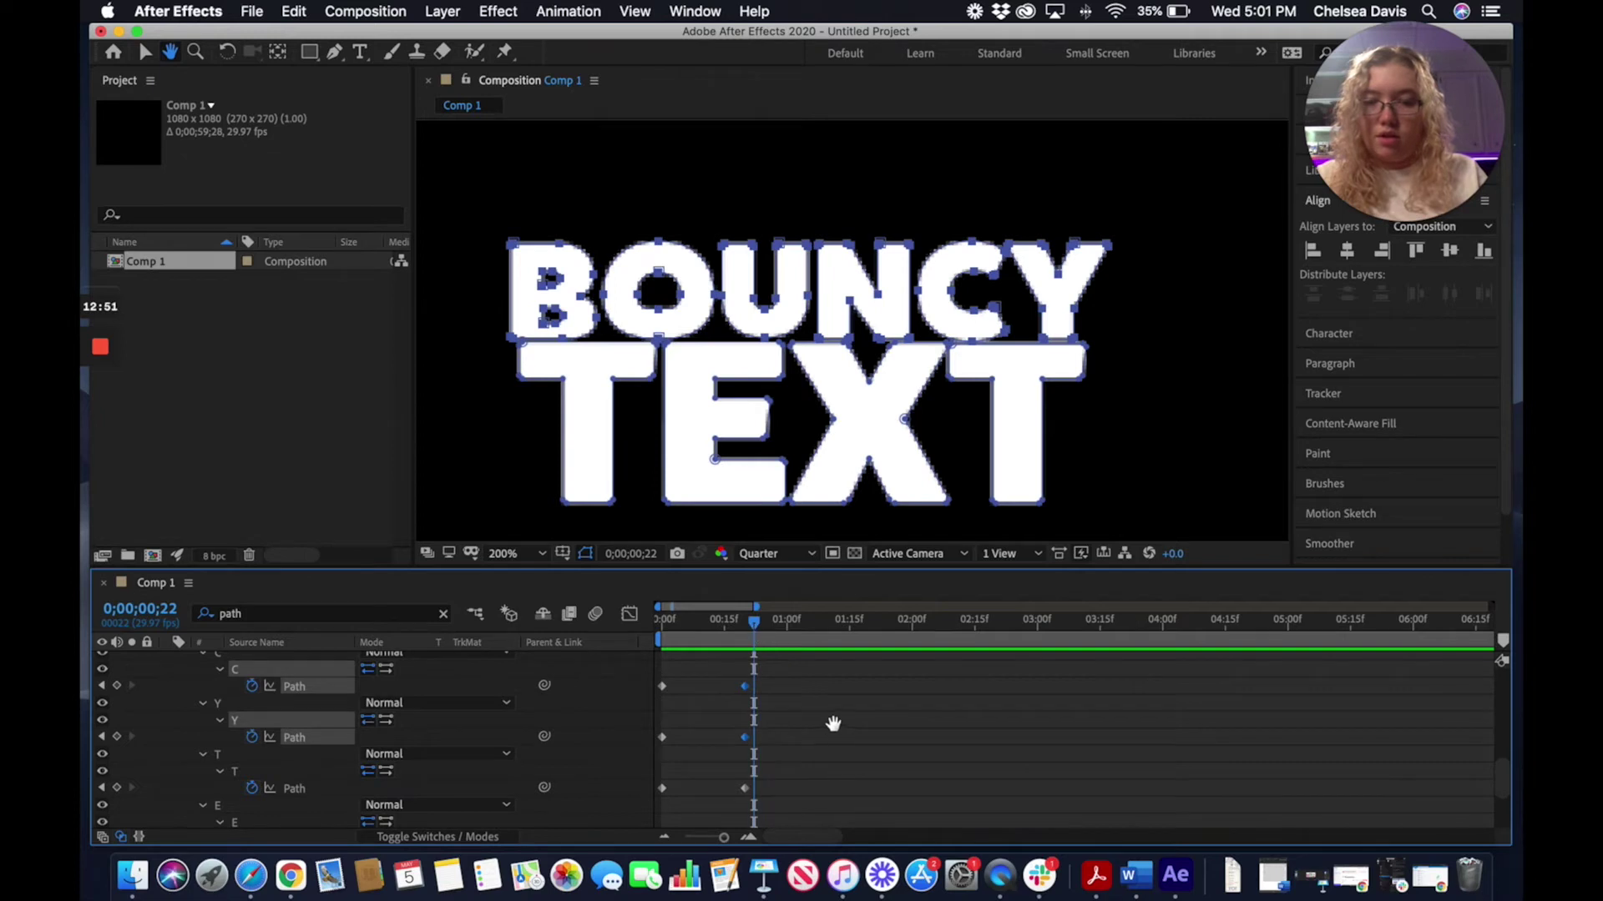
scroll(752, 684, down, 1)
click(146, 53)
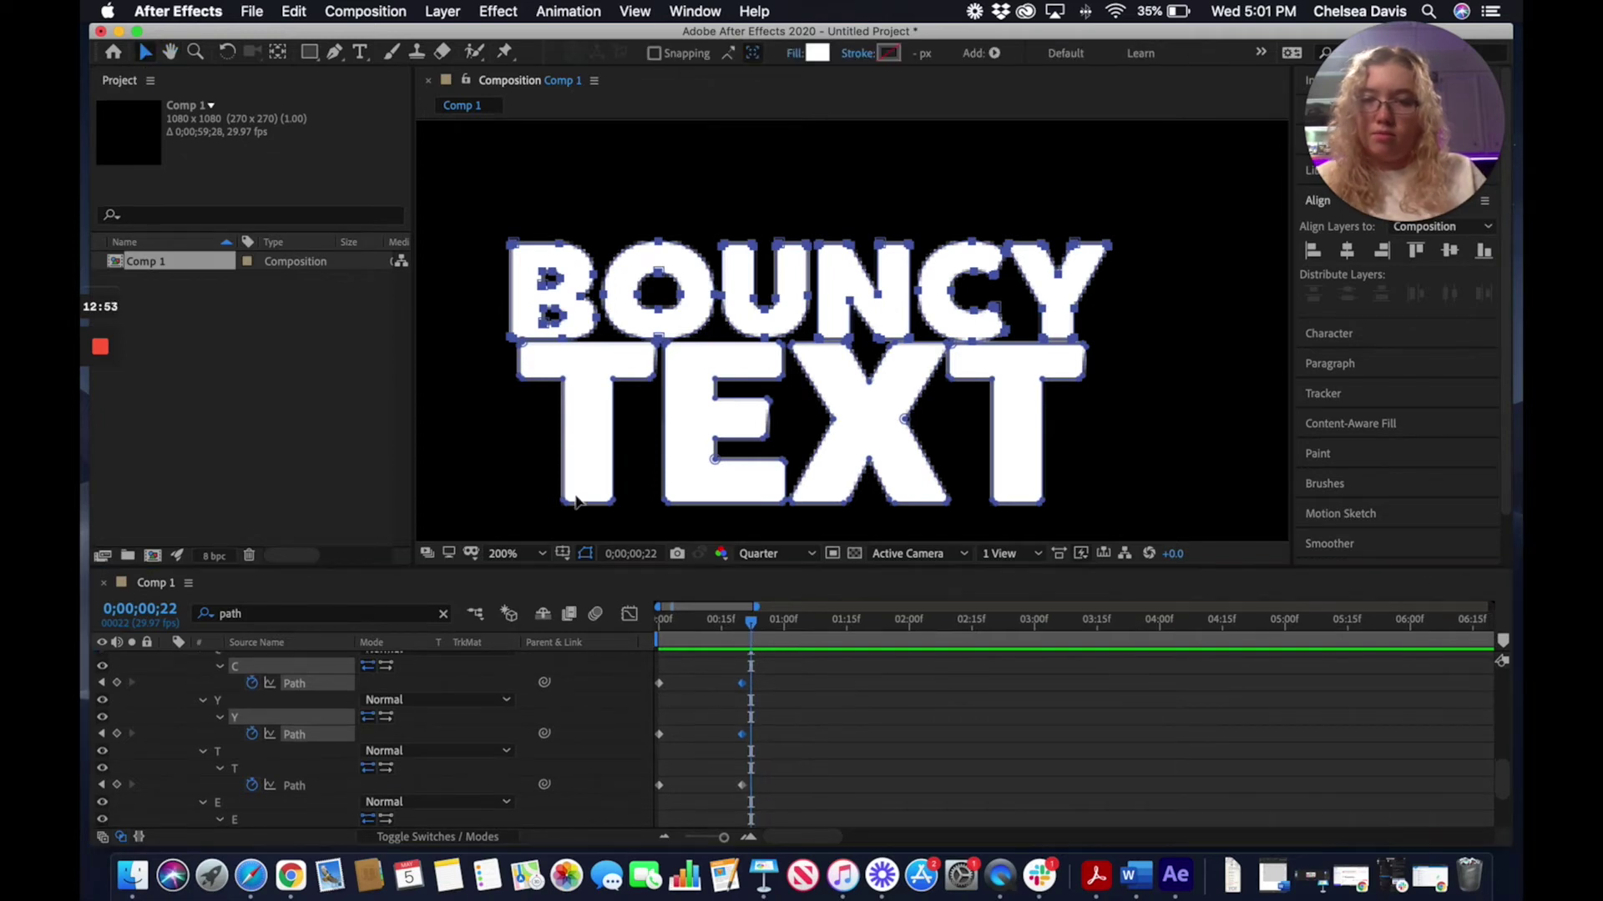
click(195, 53)
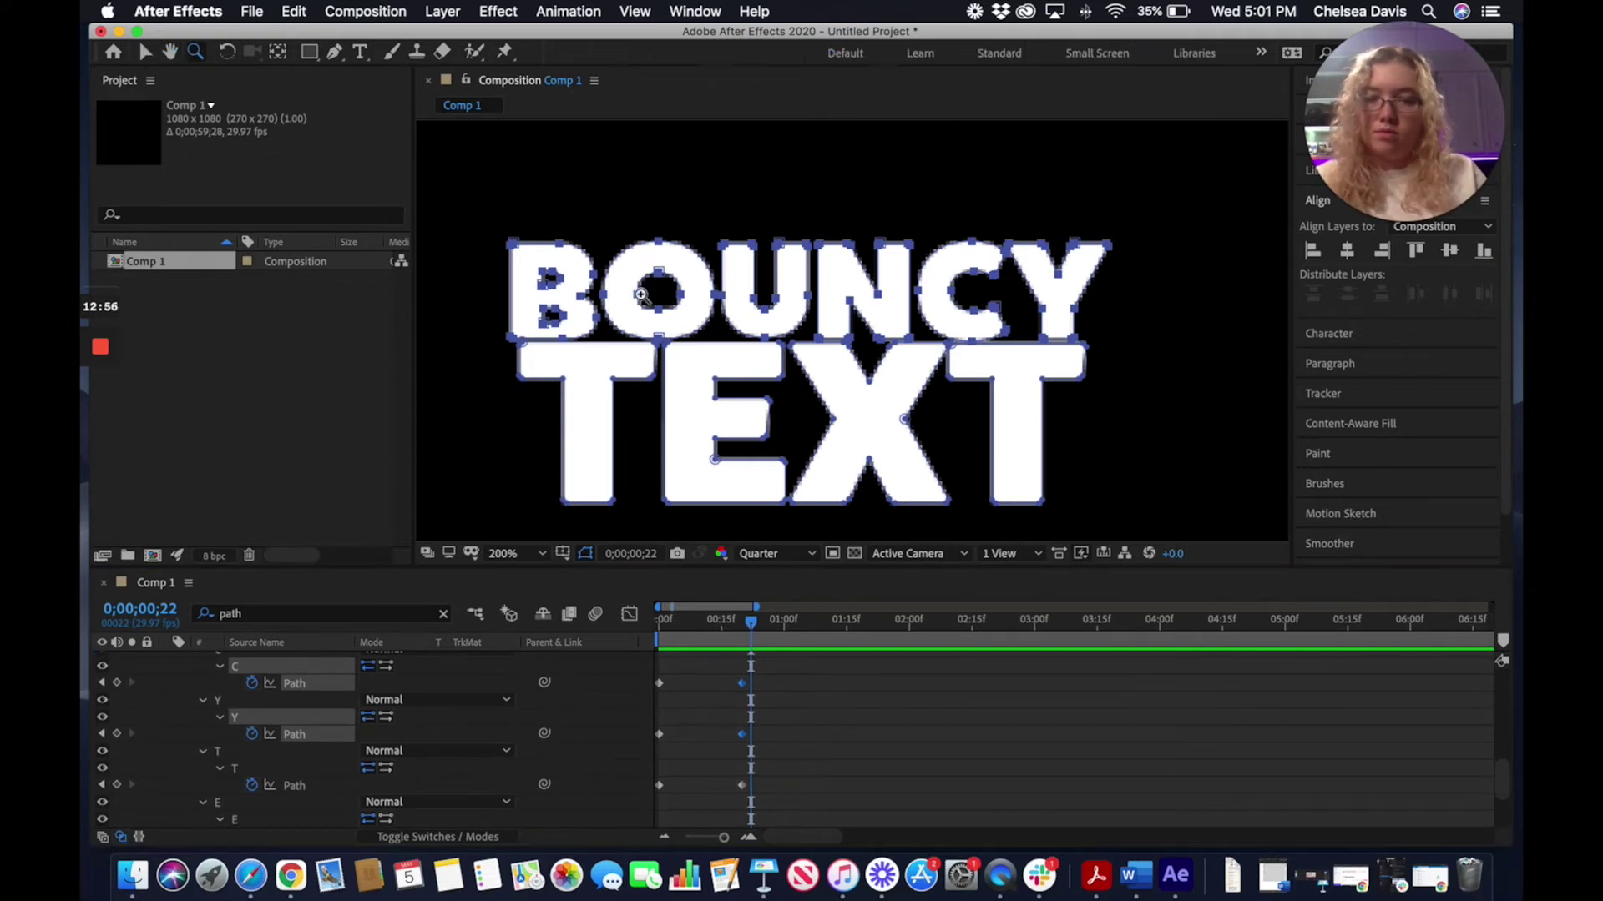
click(643, 297)
click(146, 53)
click(726, 301)
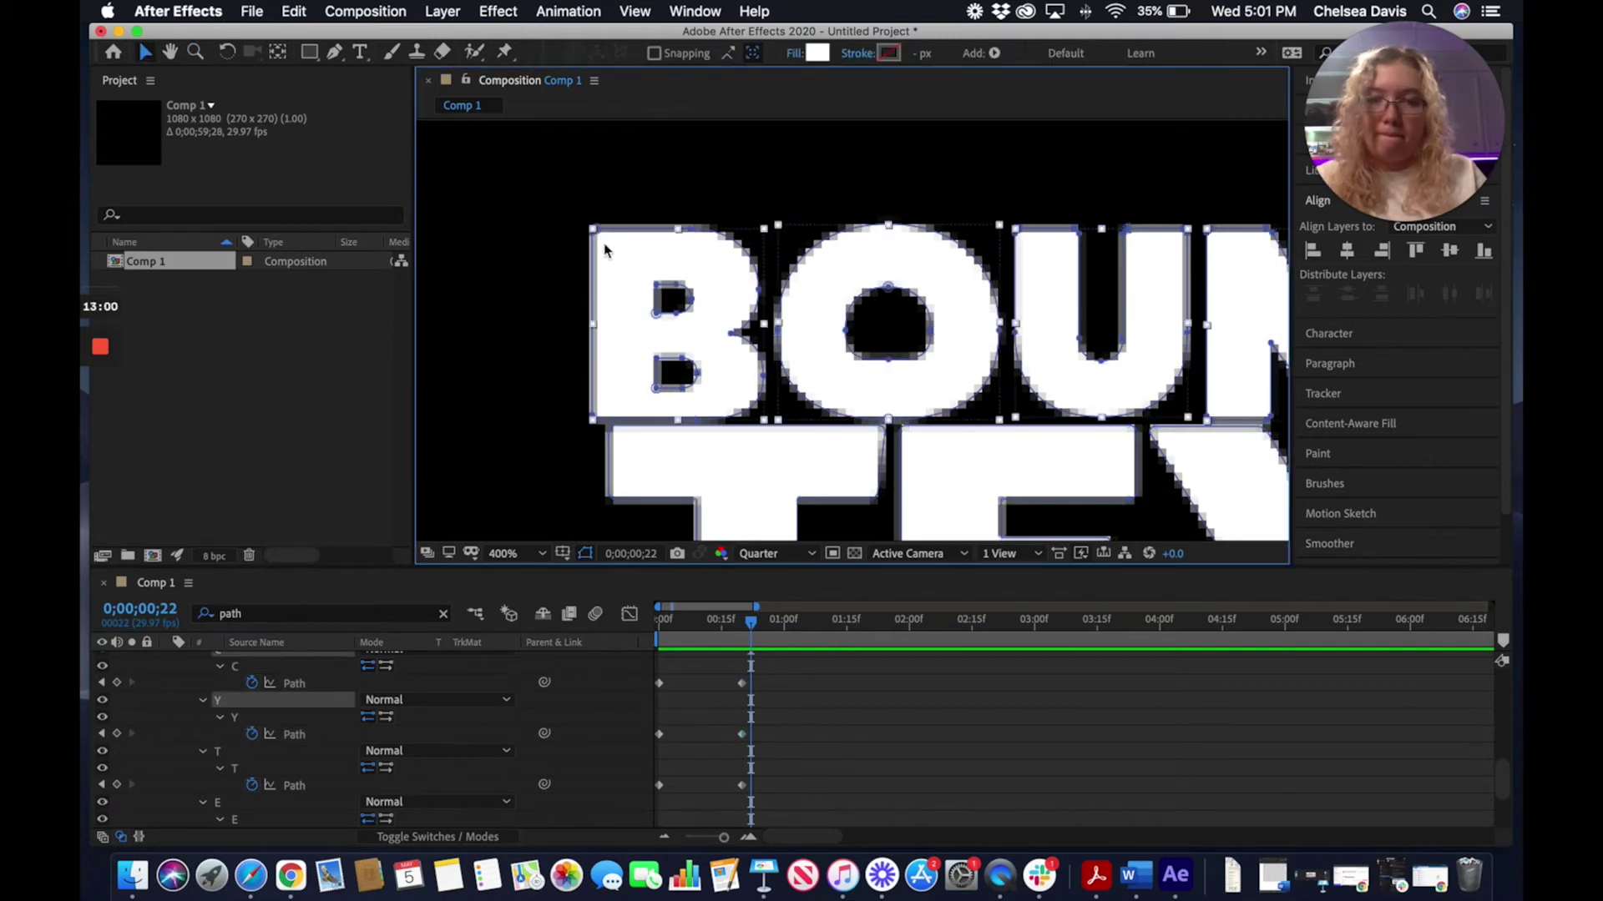
drag(752, 626, 754, 626)
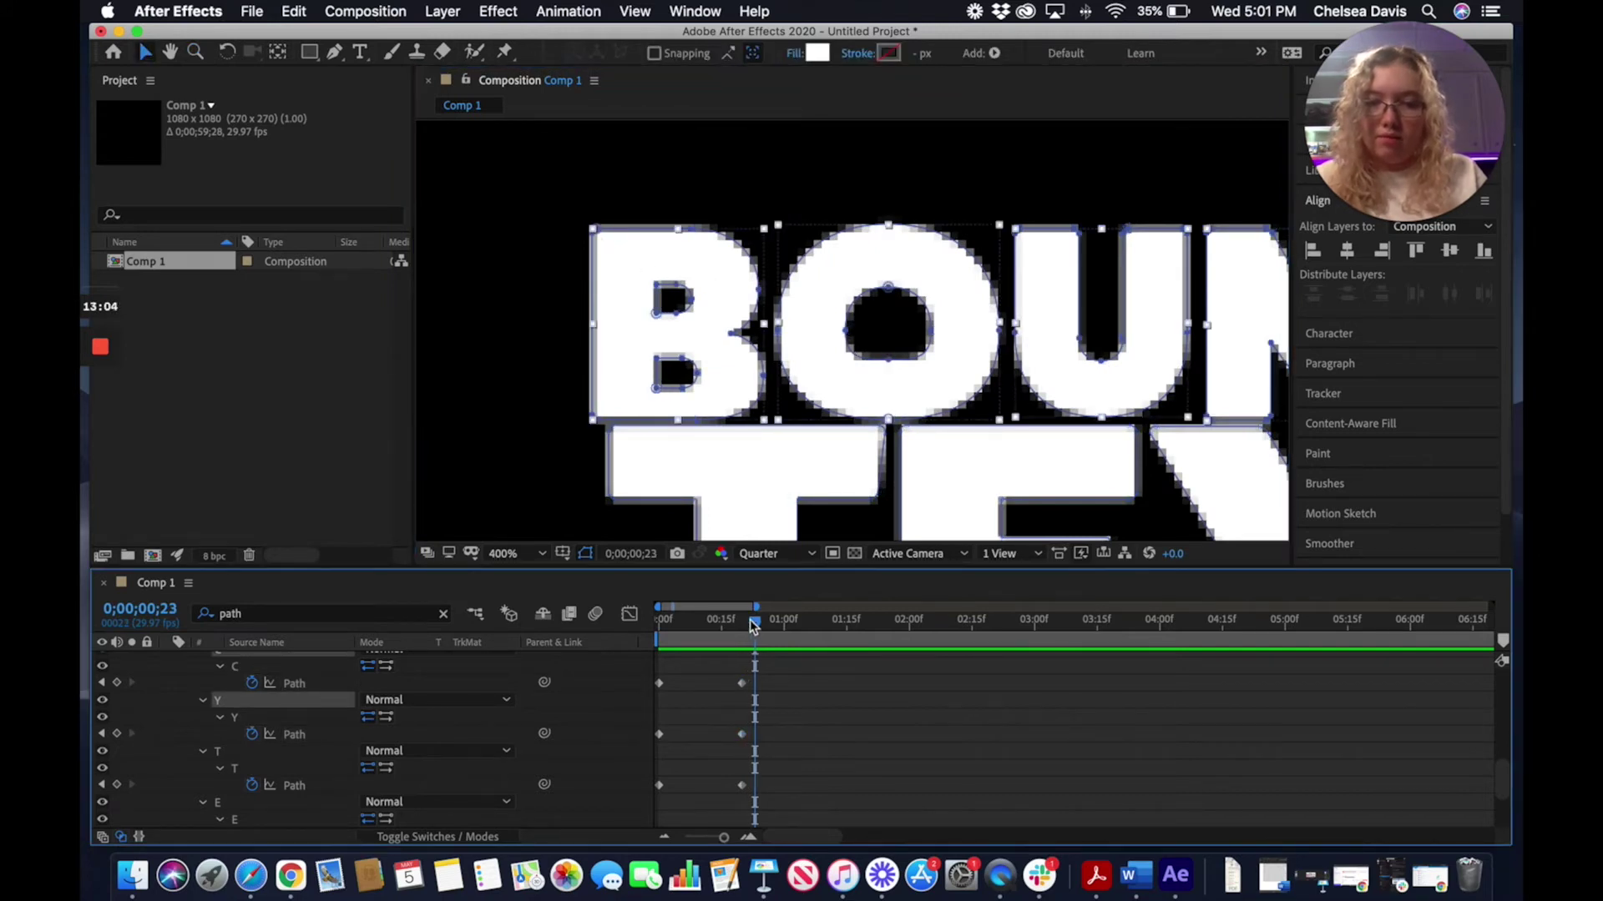
click(675, 269)
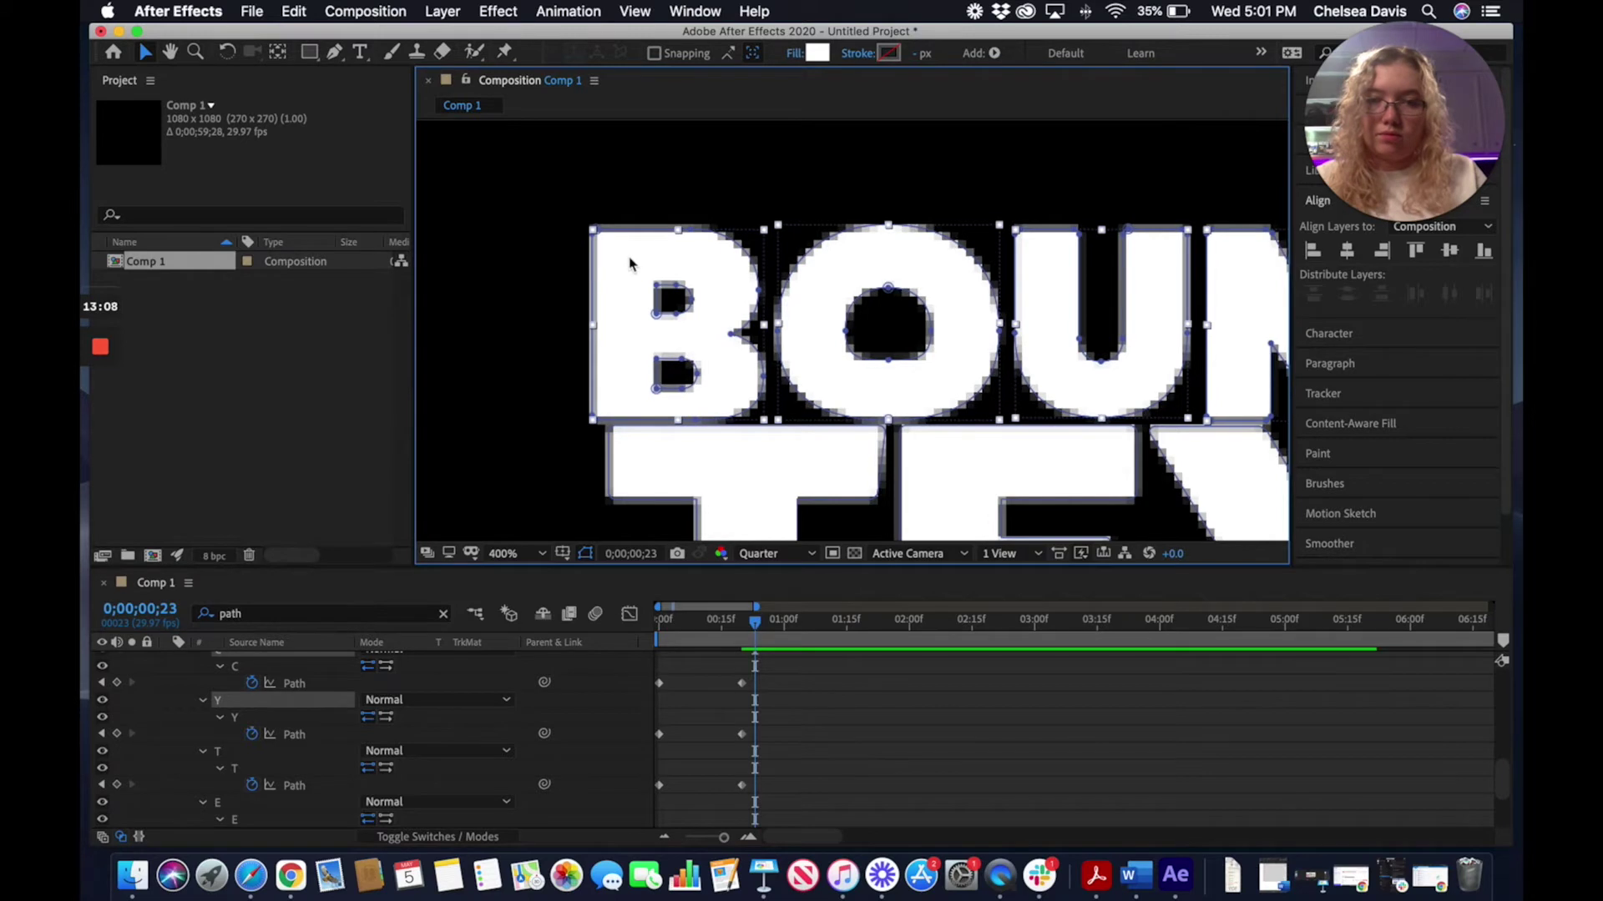
drag(551, 208, 748, 359)
click(688, 305)
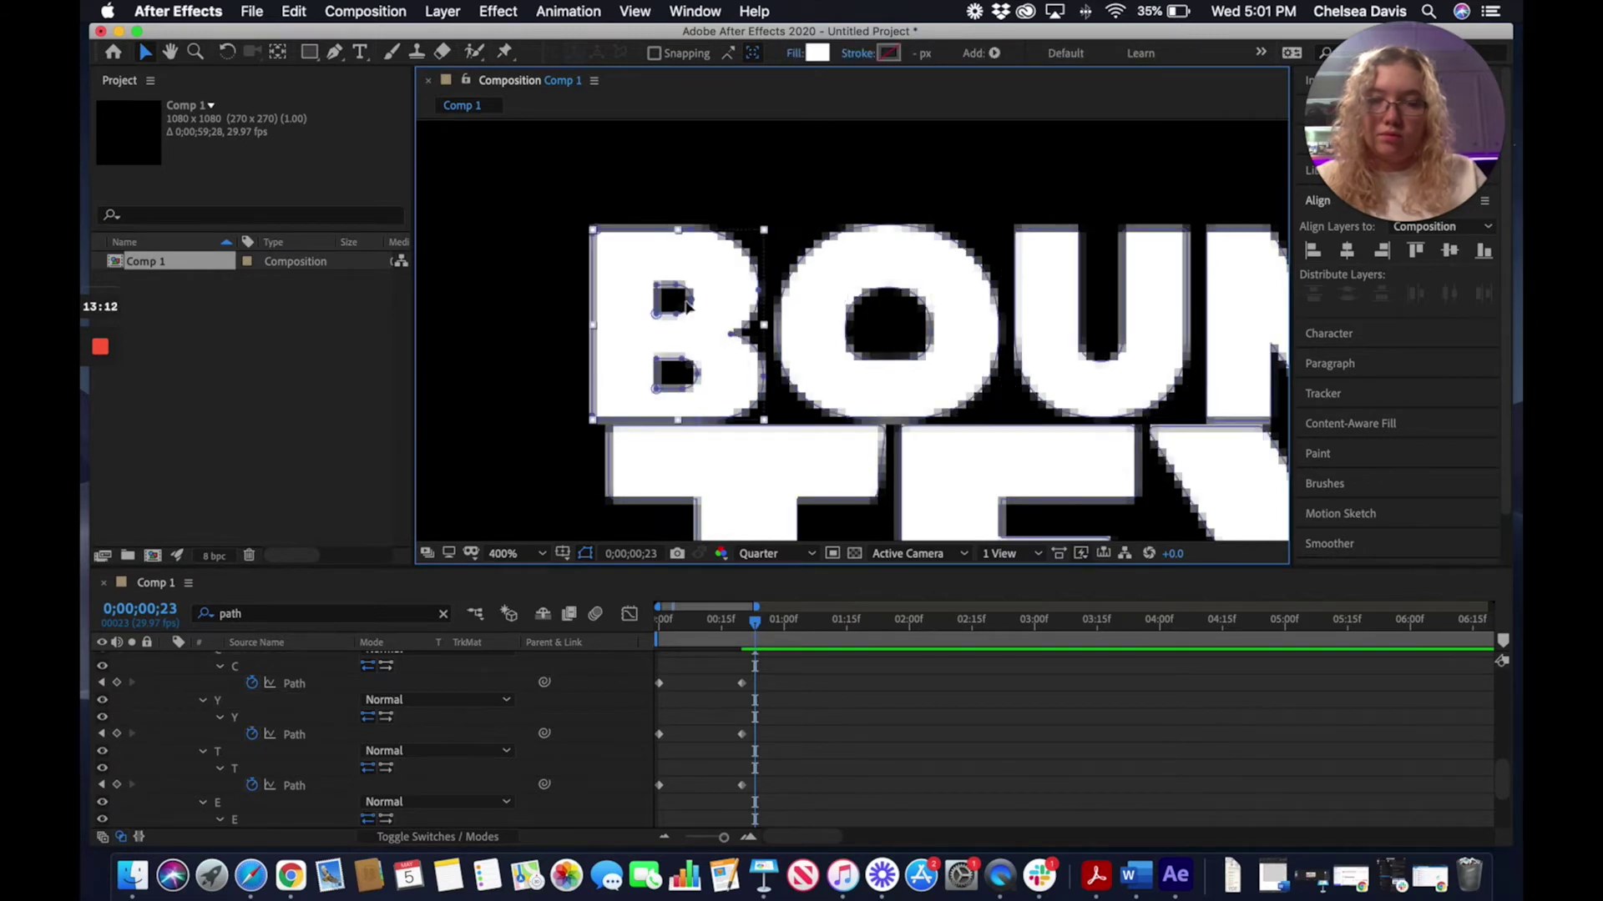
drag(655, 290, 600, 280)
key(super+z)
Stretch the letter B upward at frame 23 by raising its upper outline, middle notch and both counters' anchor points, leaving its base fixed
click(195, 52)
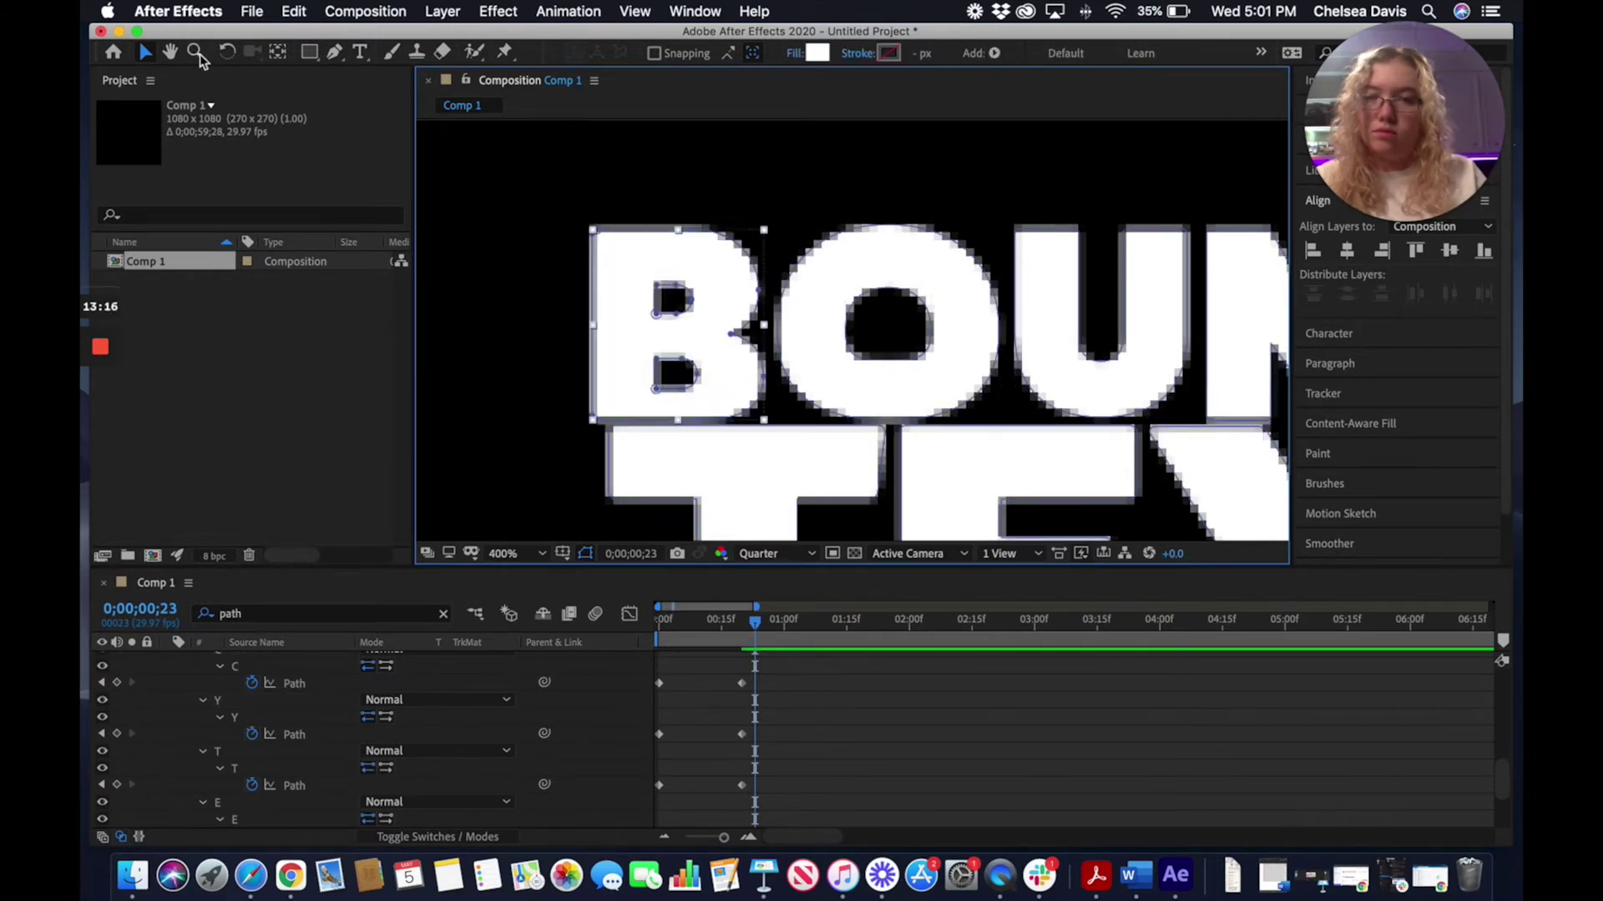
click(662, 318)
click(930, 382)
click(169, 52)
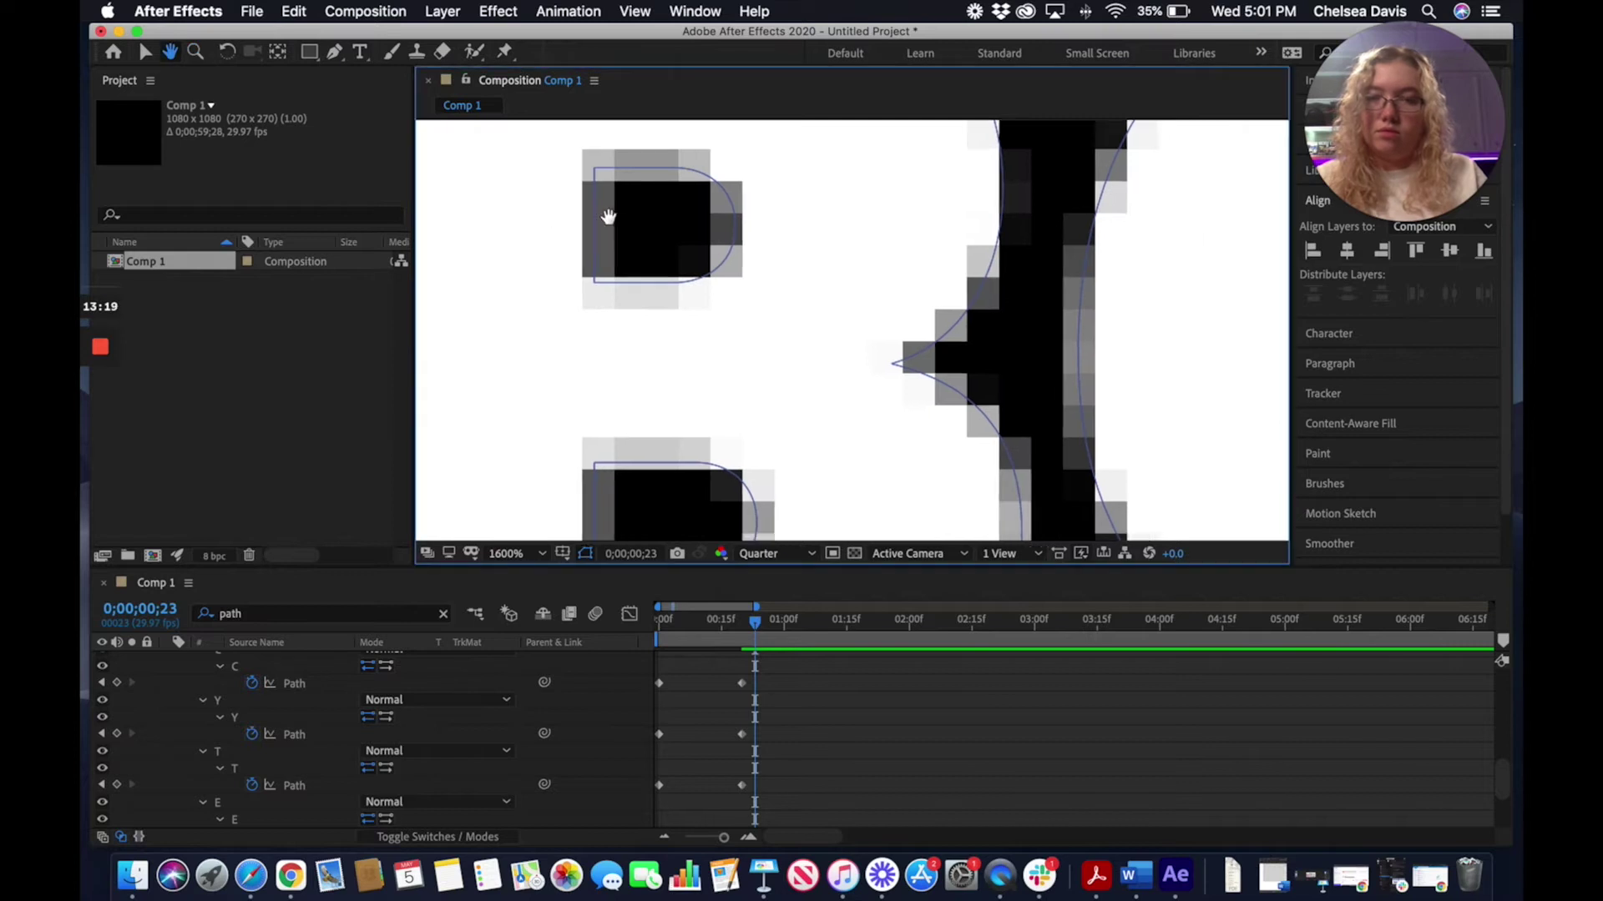
drag(636, 263, 754, 355)
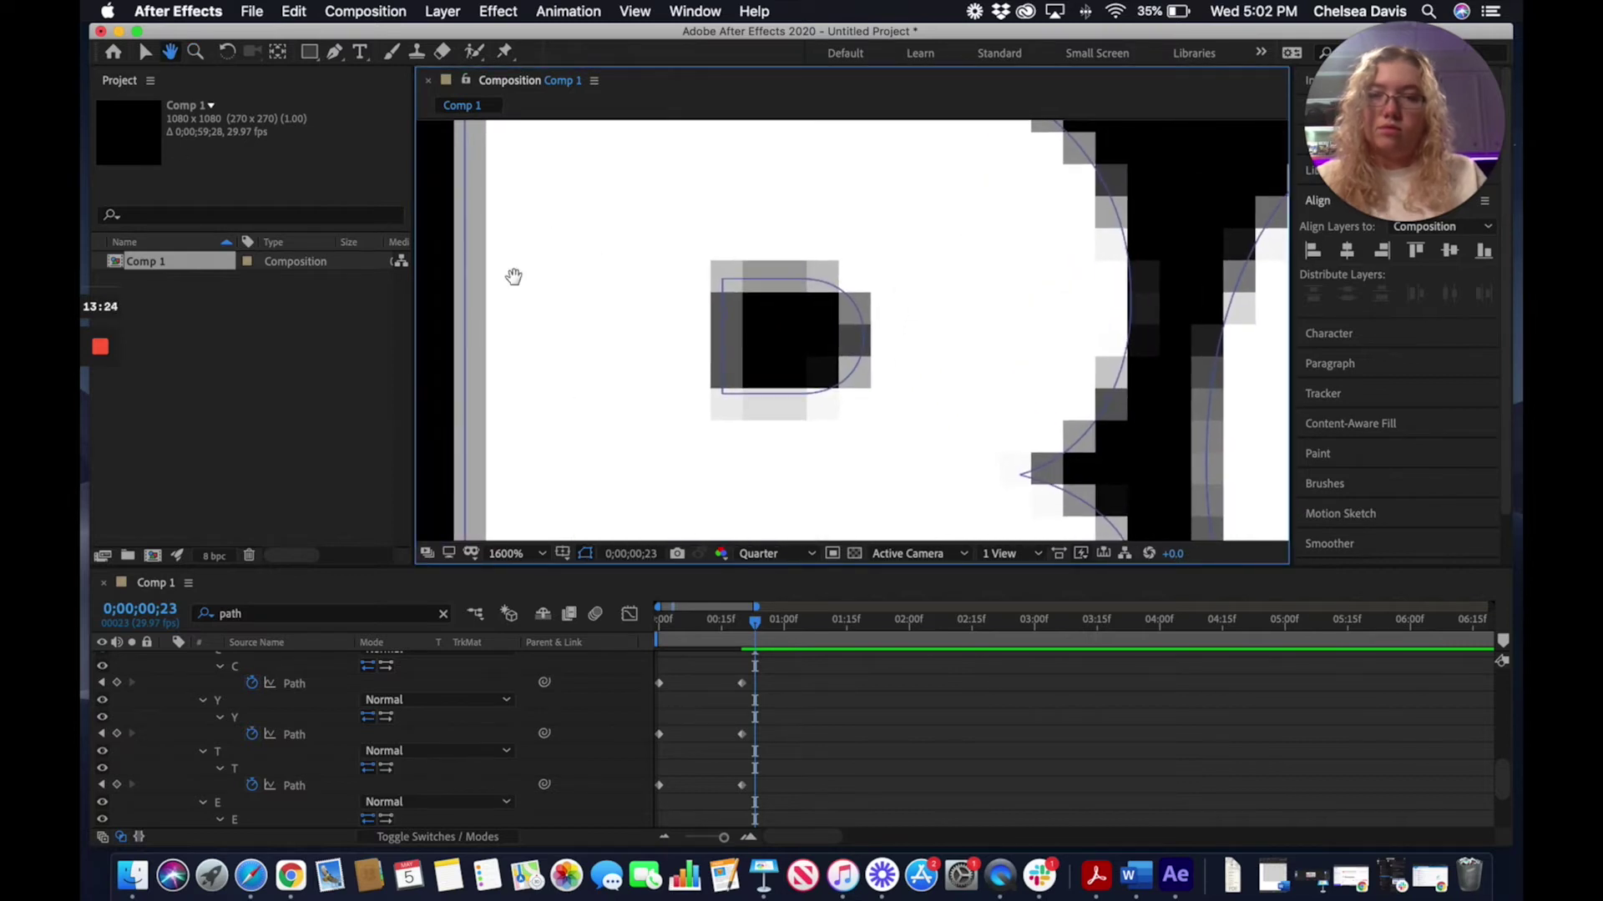
click(195, 52)
alt+click(768, 308)
click(170, 52)
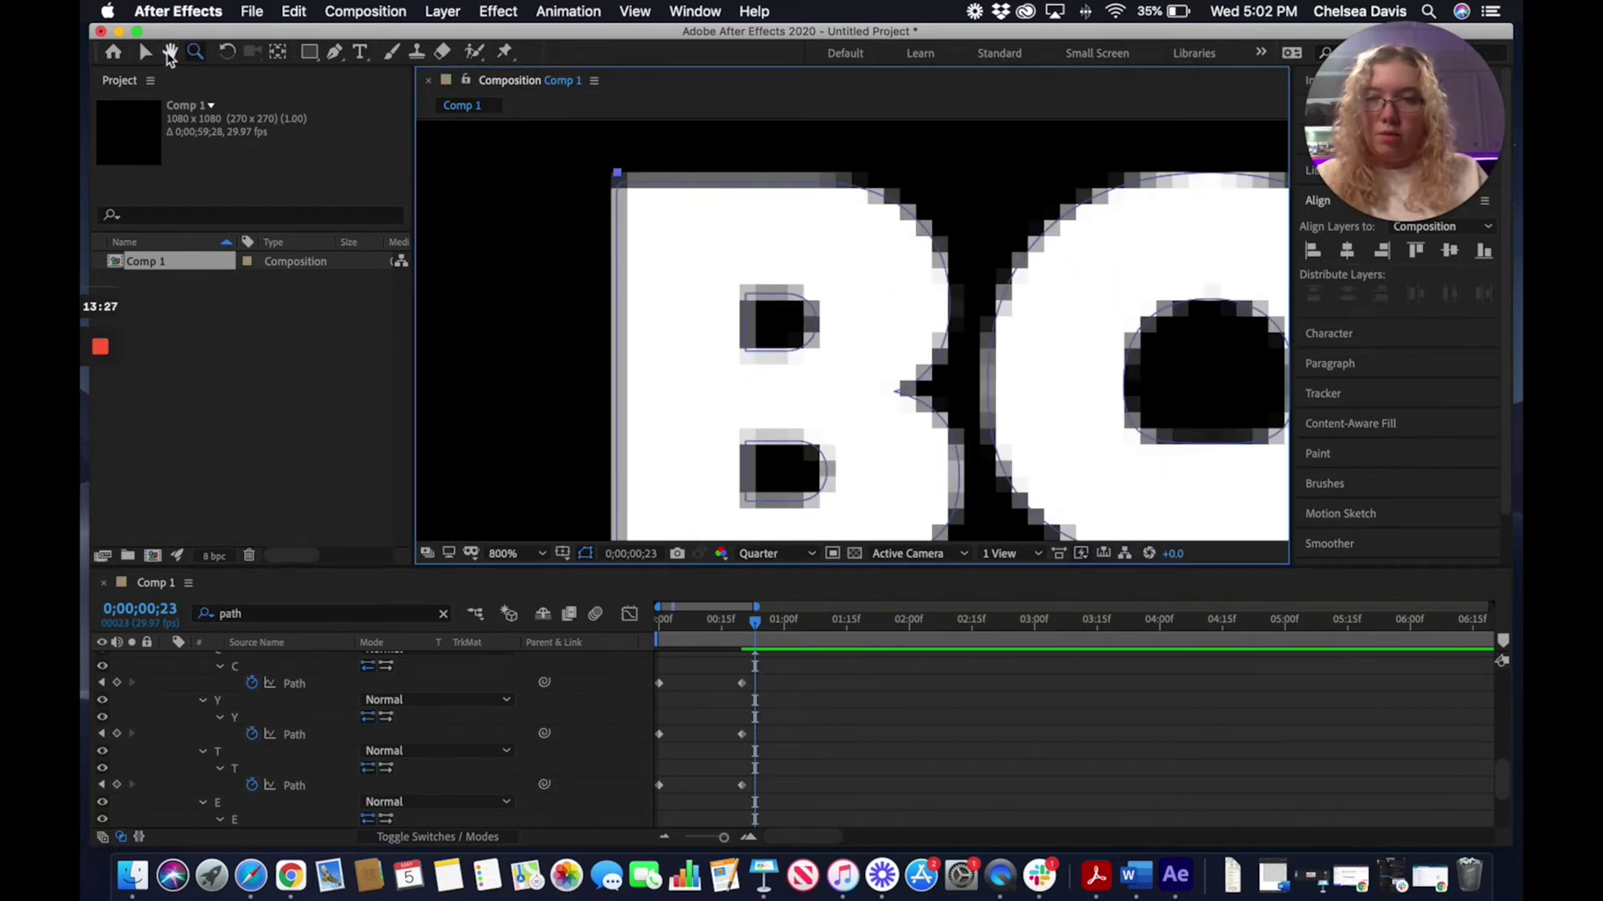
scroll(815, 340, down, 2)
click(145, 51)
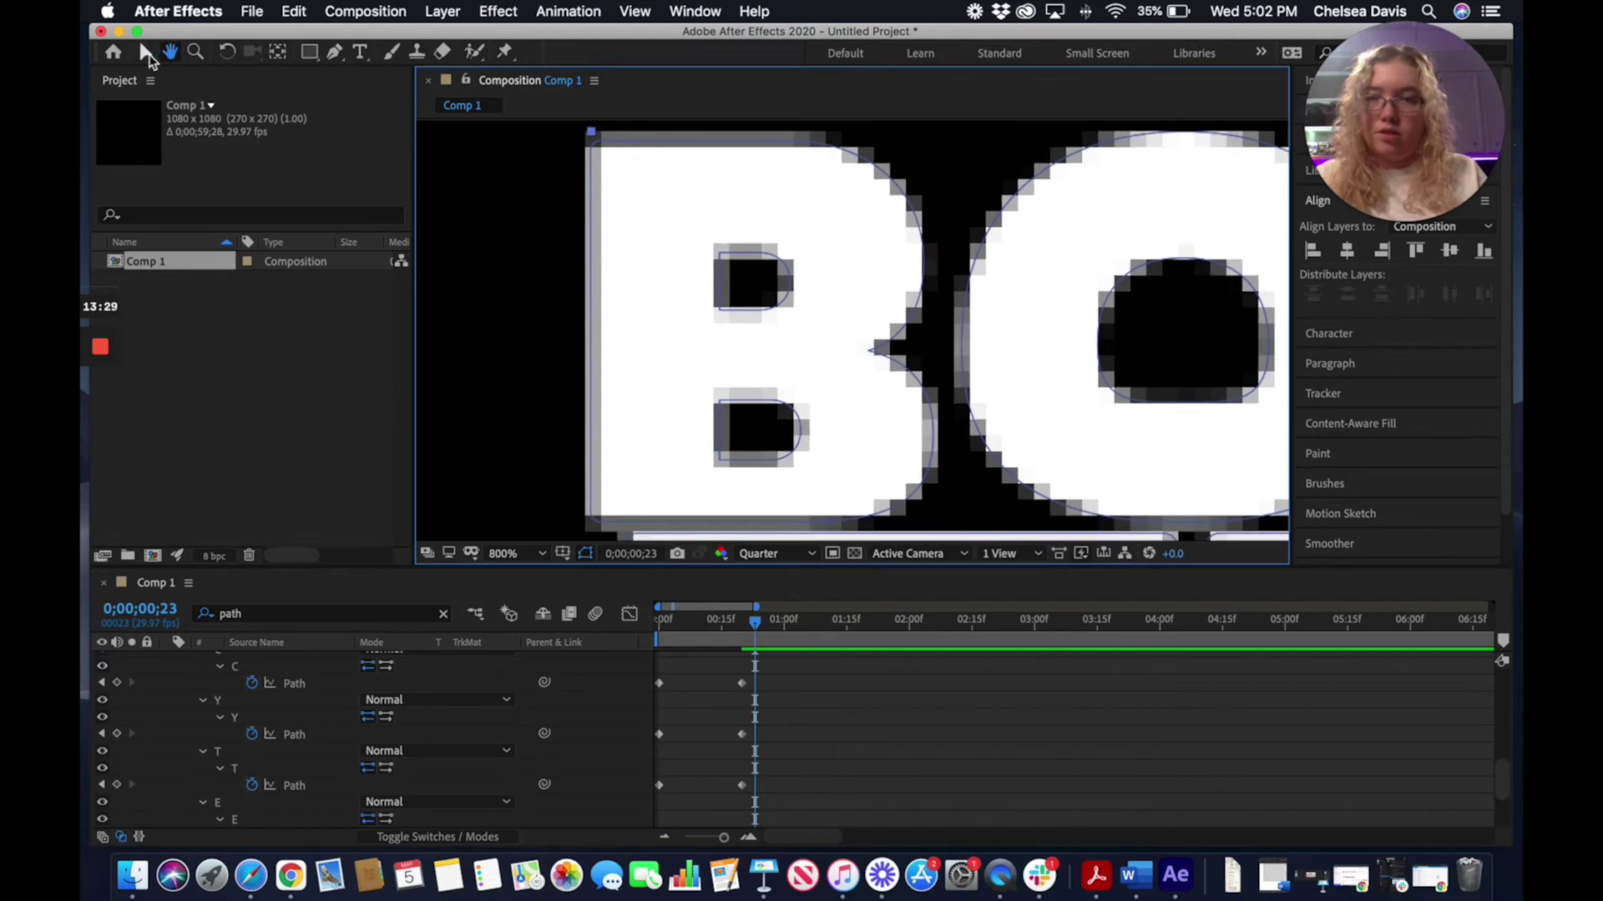
click(726, 228)
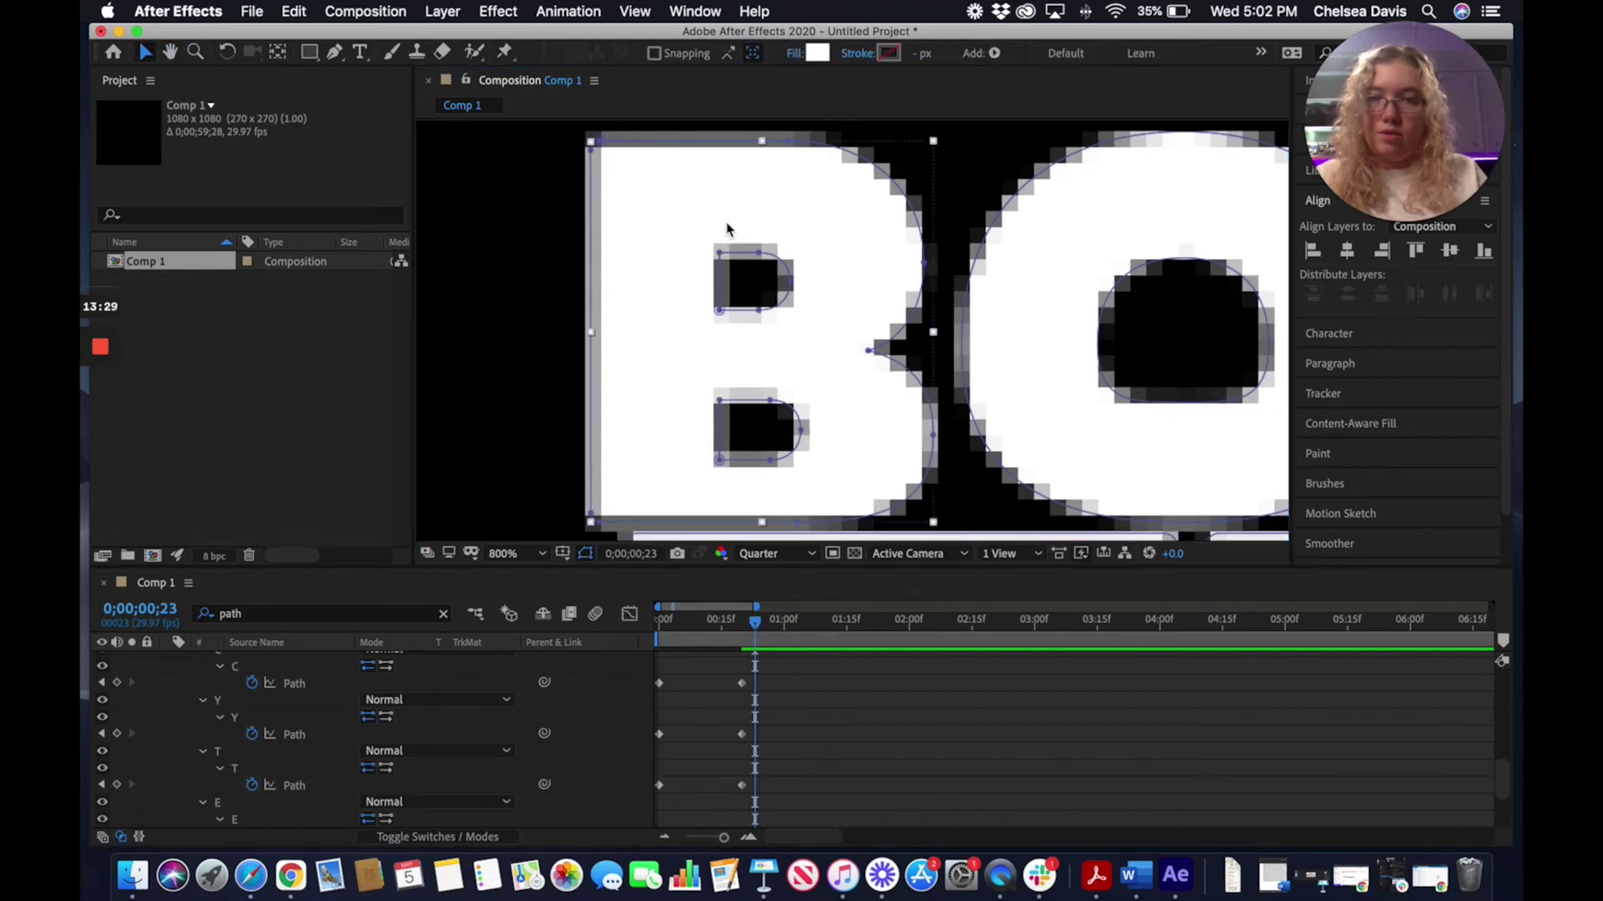
click(598, 157)
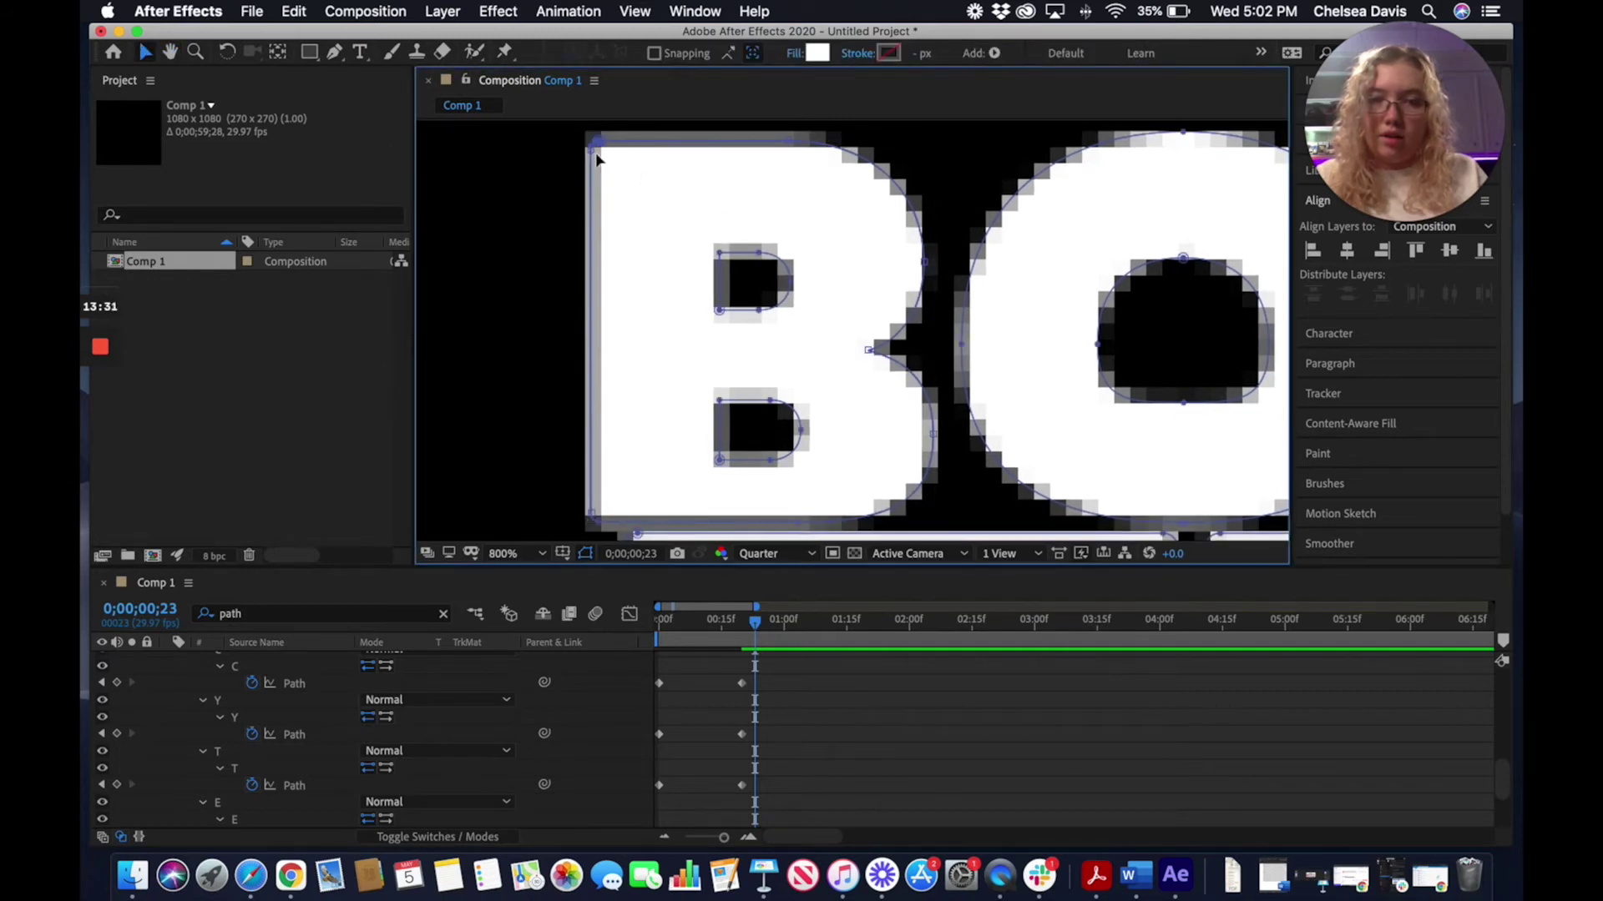
click(789, 141)
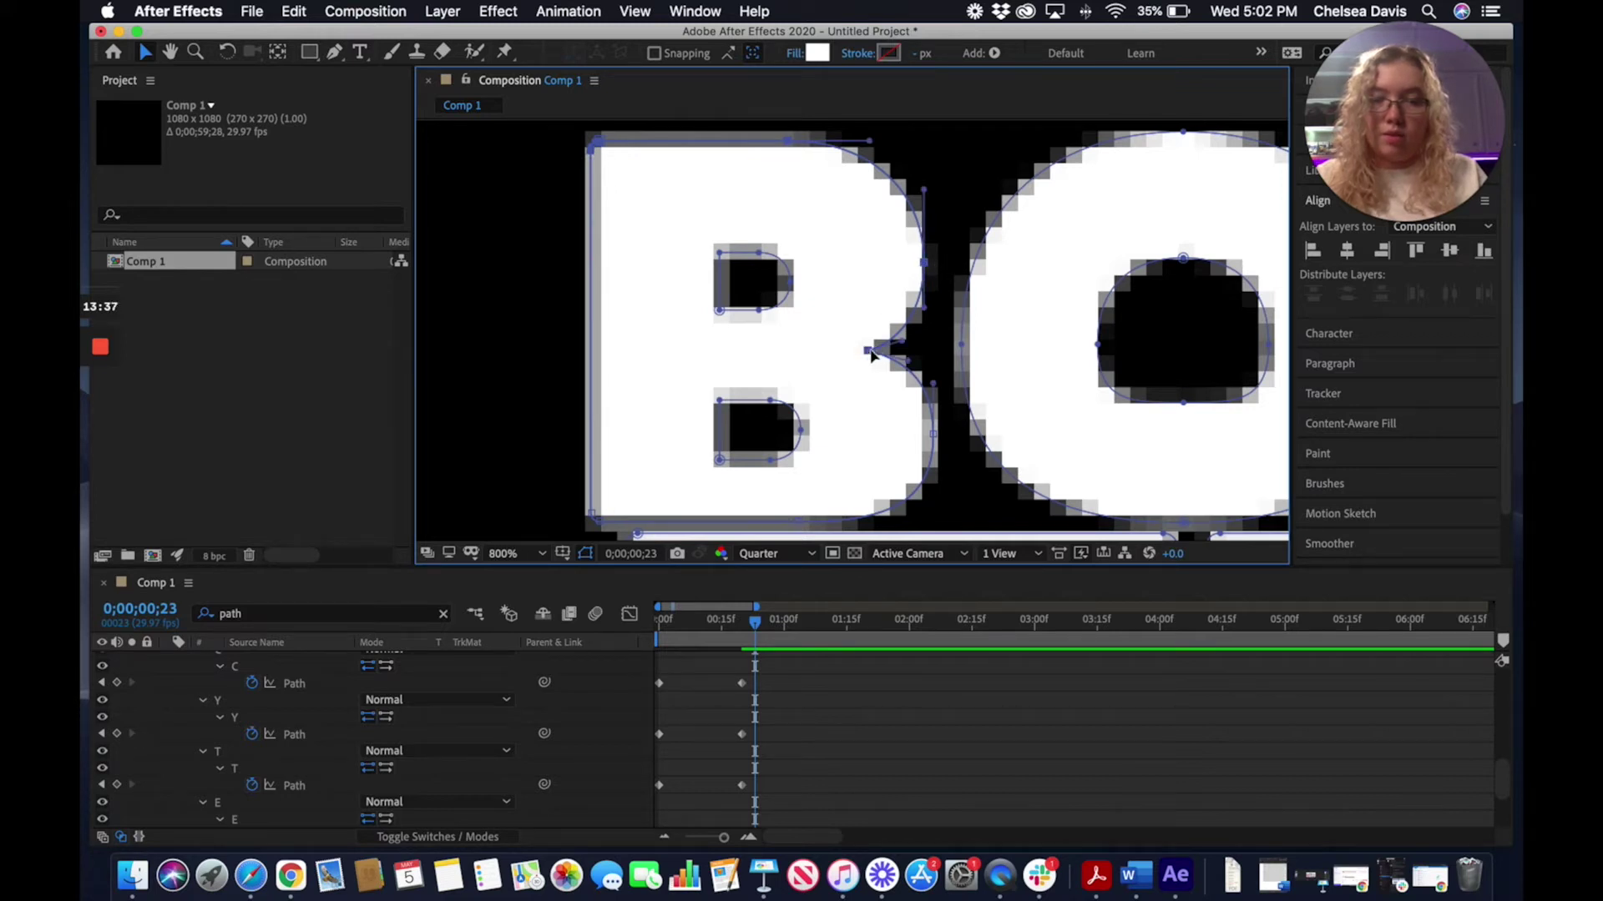
click(759, 312)
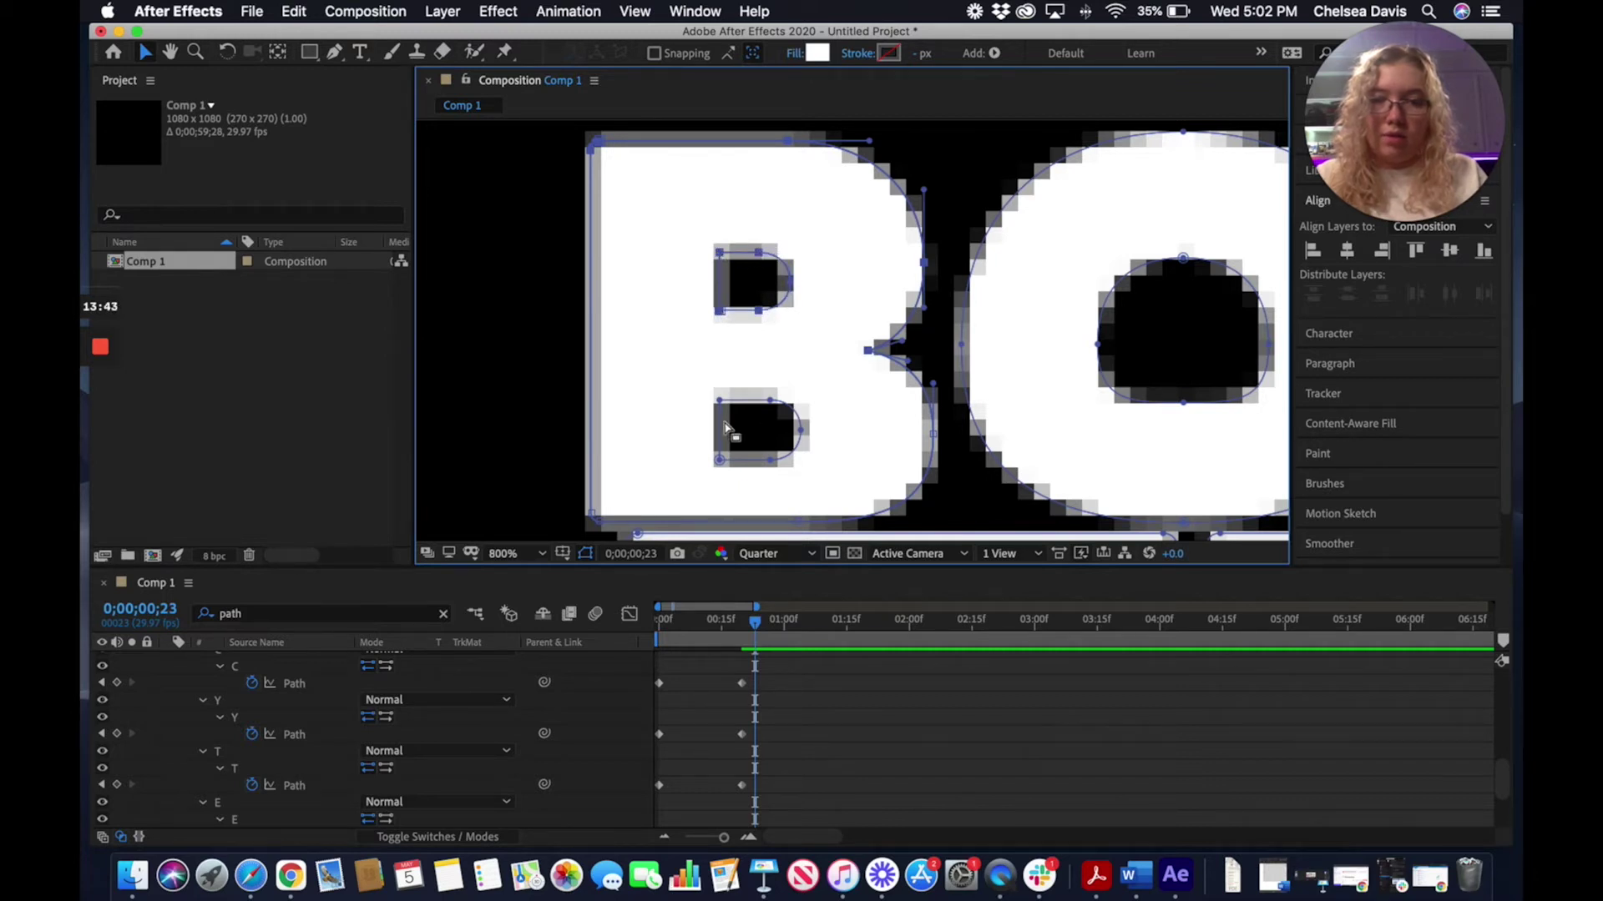
click(773, 405)
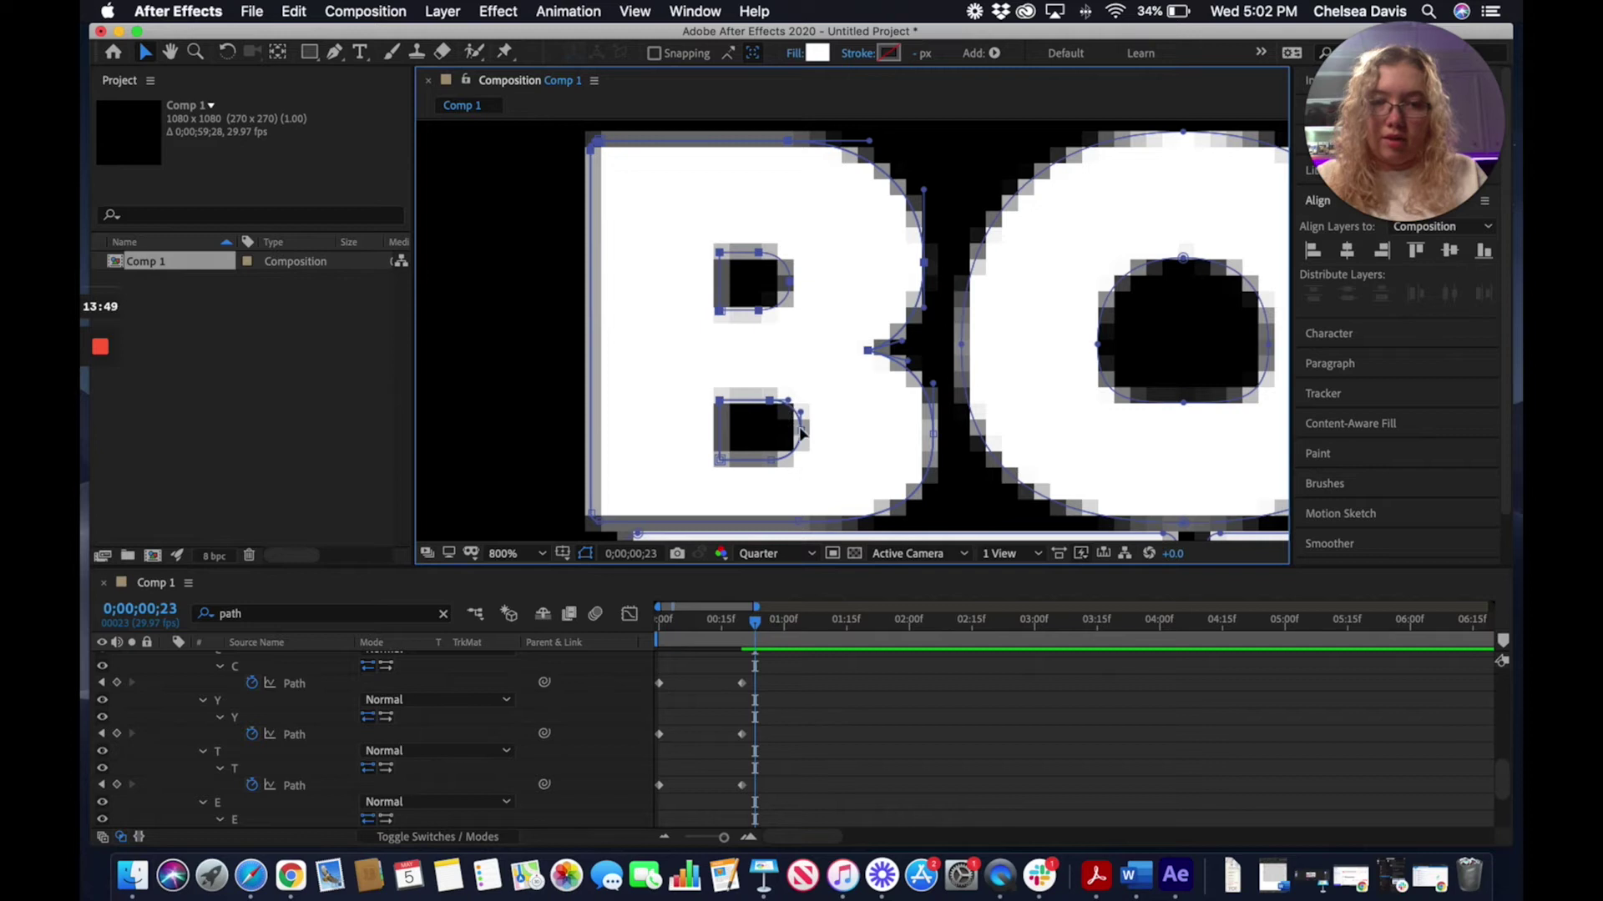
shift+click(771, 460)
shift+click(720, 461)
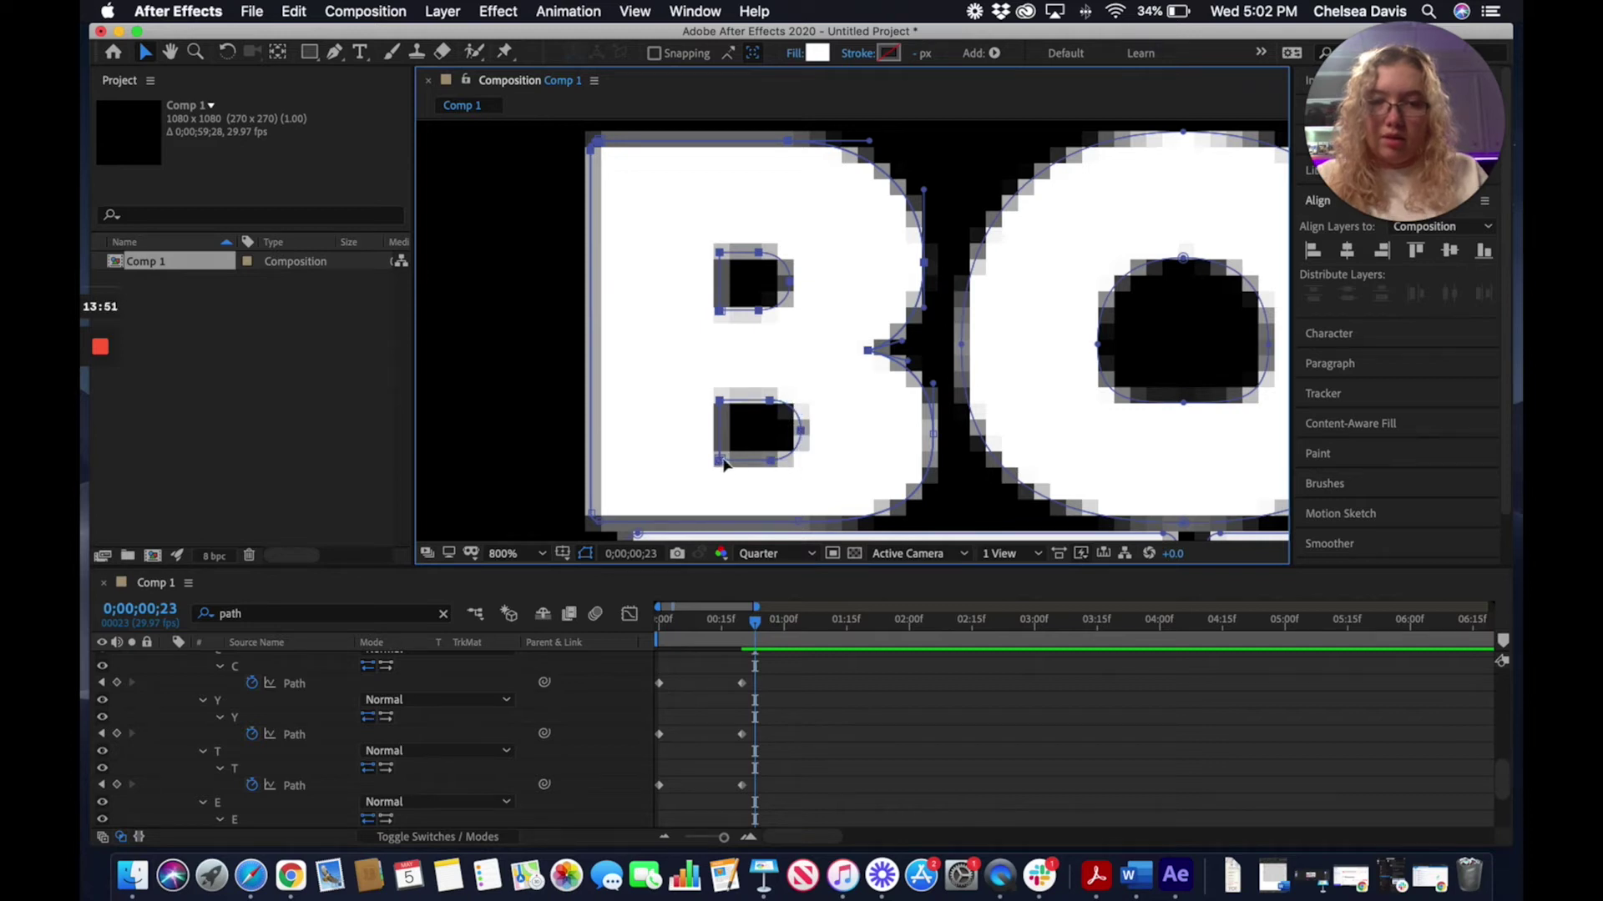
key(Up)
key(Up)
key(Up)
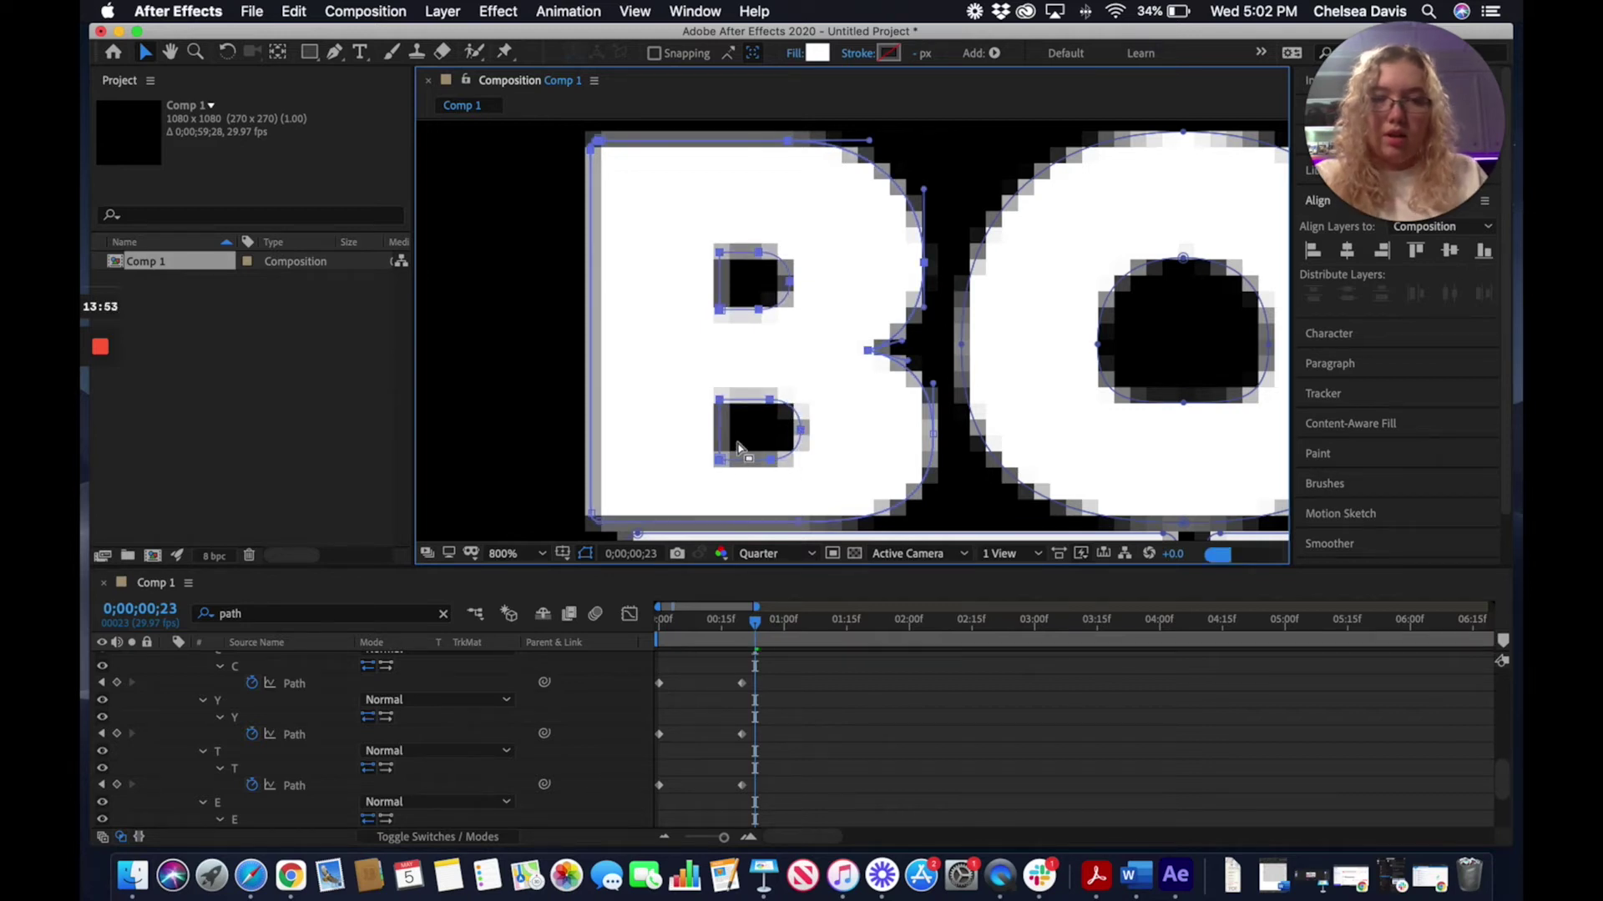
key(Up)
key(Up)
key(Up)
key(Up)
key(Up)
key(Up)
key(Up)
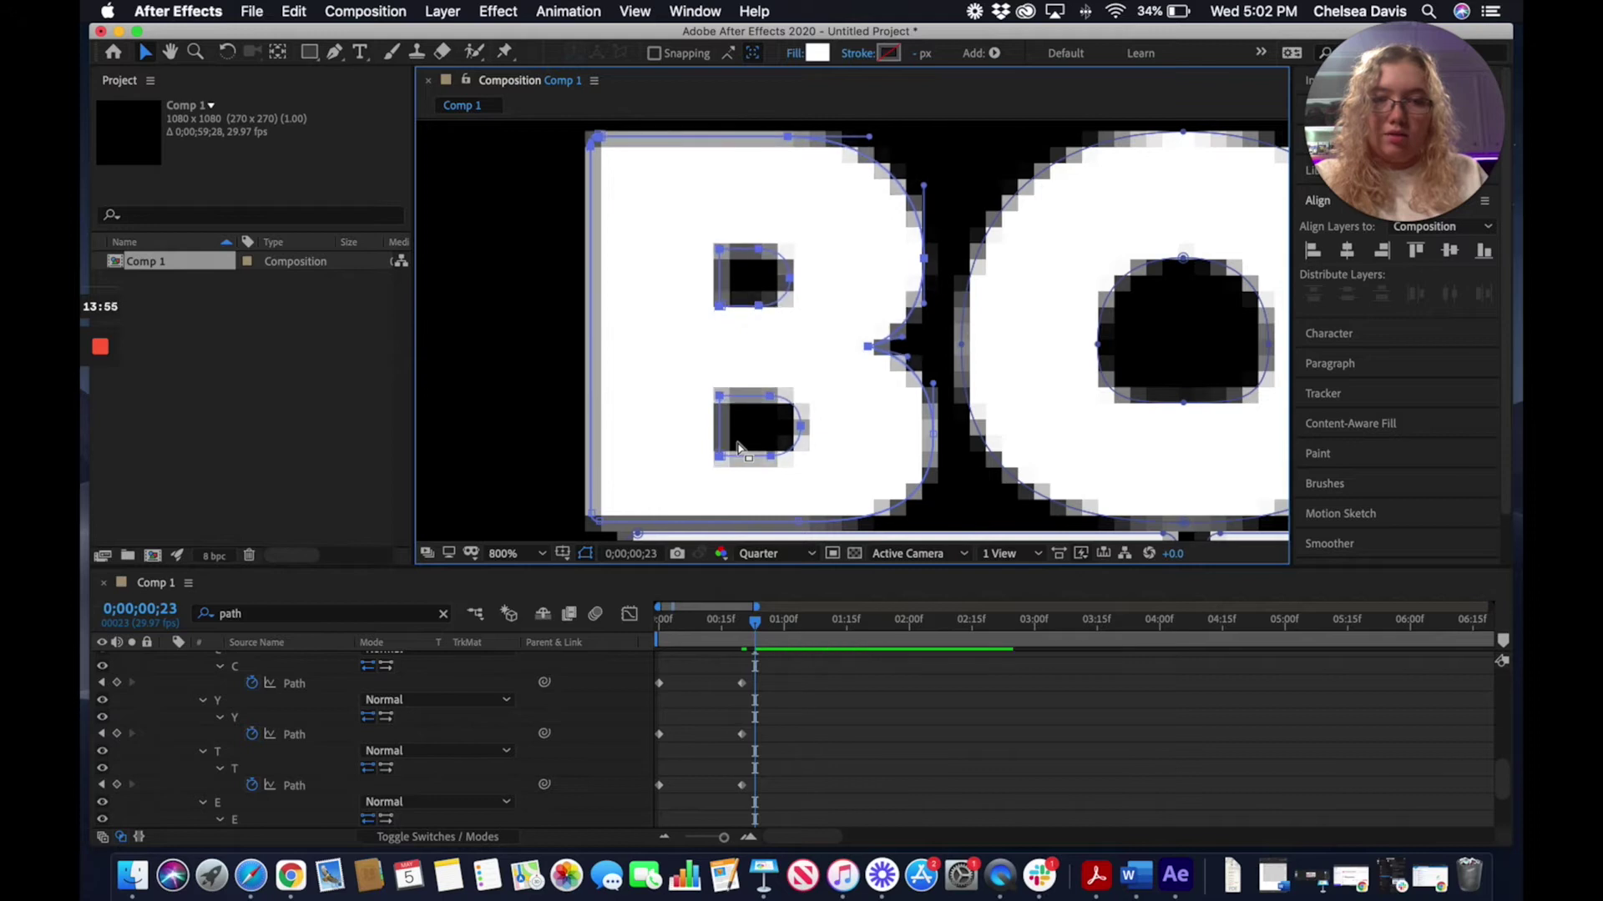
key(Up)
key(Up)
key(Up)
key(Up)
key(Up)
key(Up)
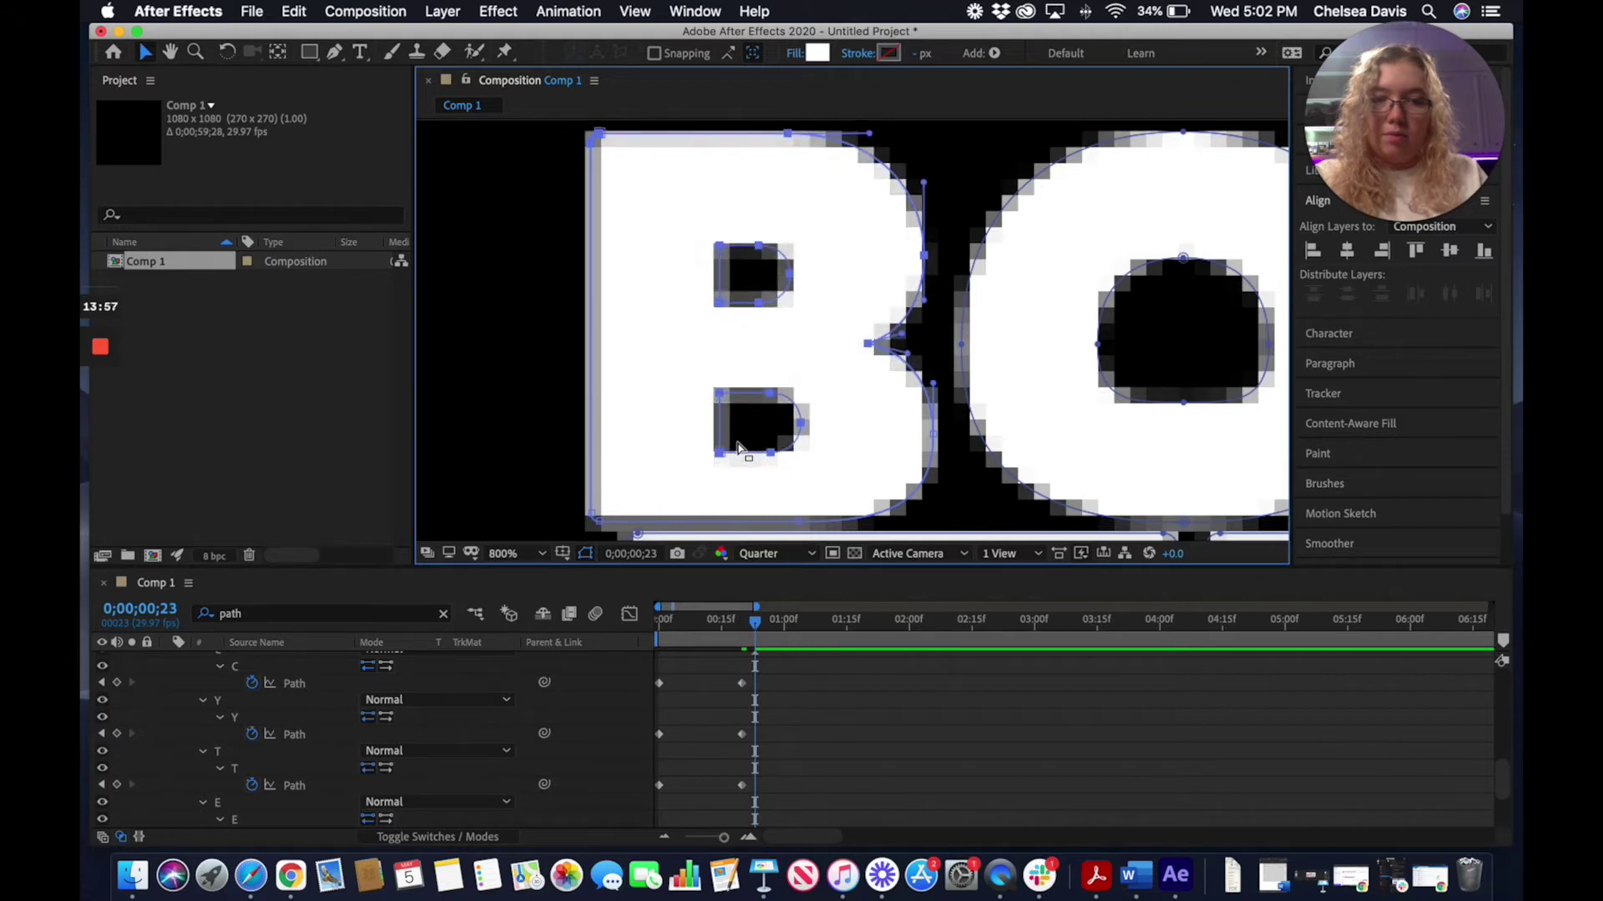
key(Up)
key(Up)
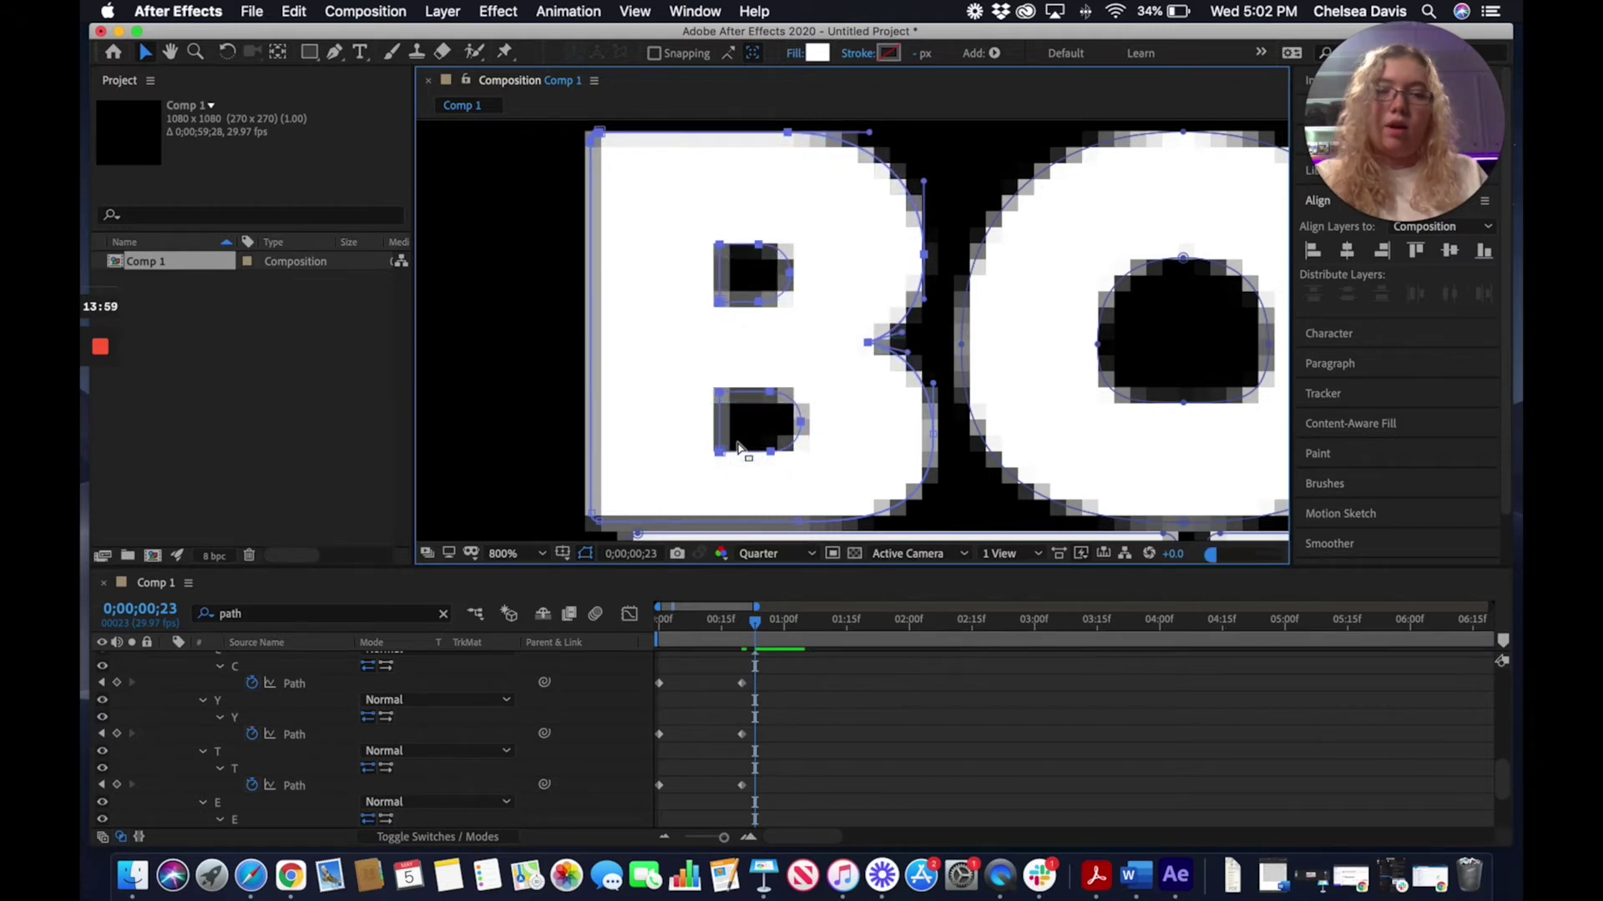
key(Up)
key(Up)
key(Up)
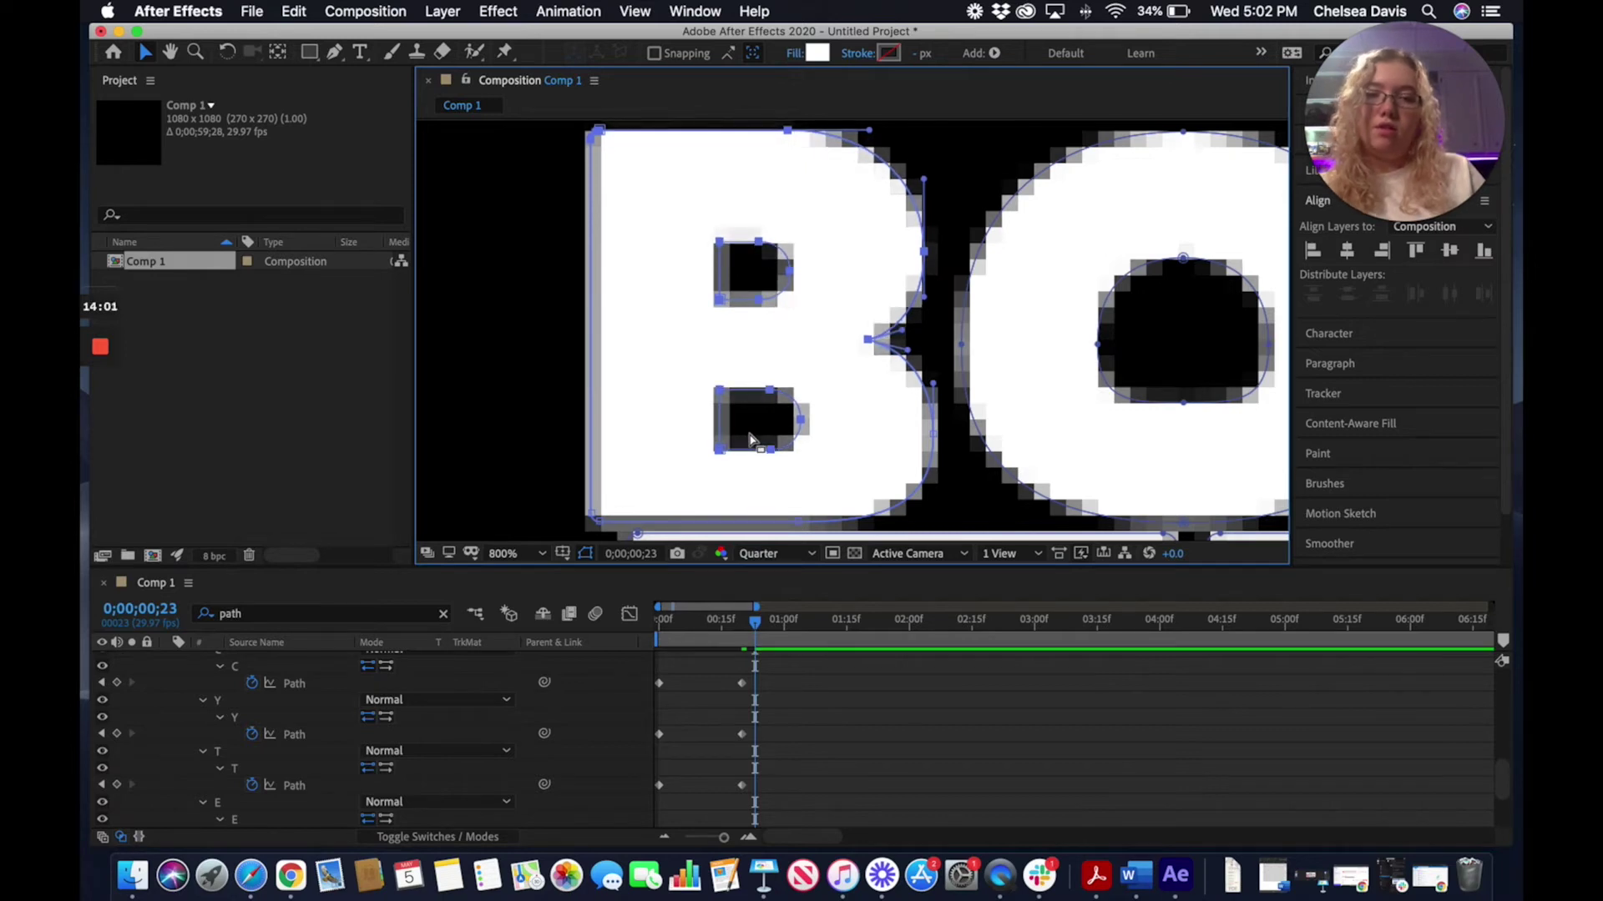
key(Up)
key(Up)
key(Up)
key(Up)
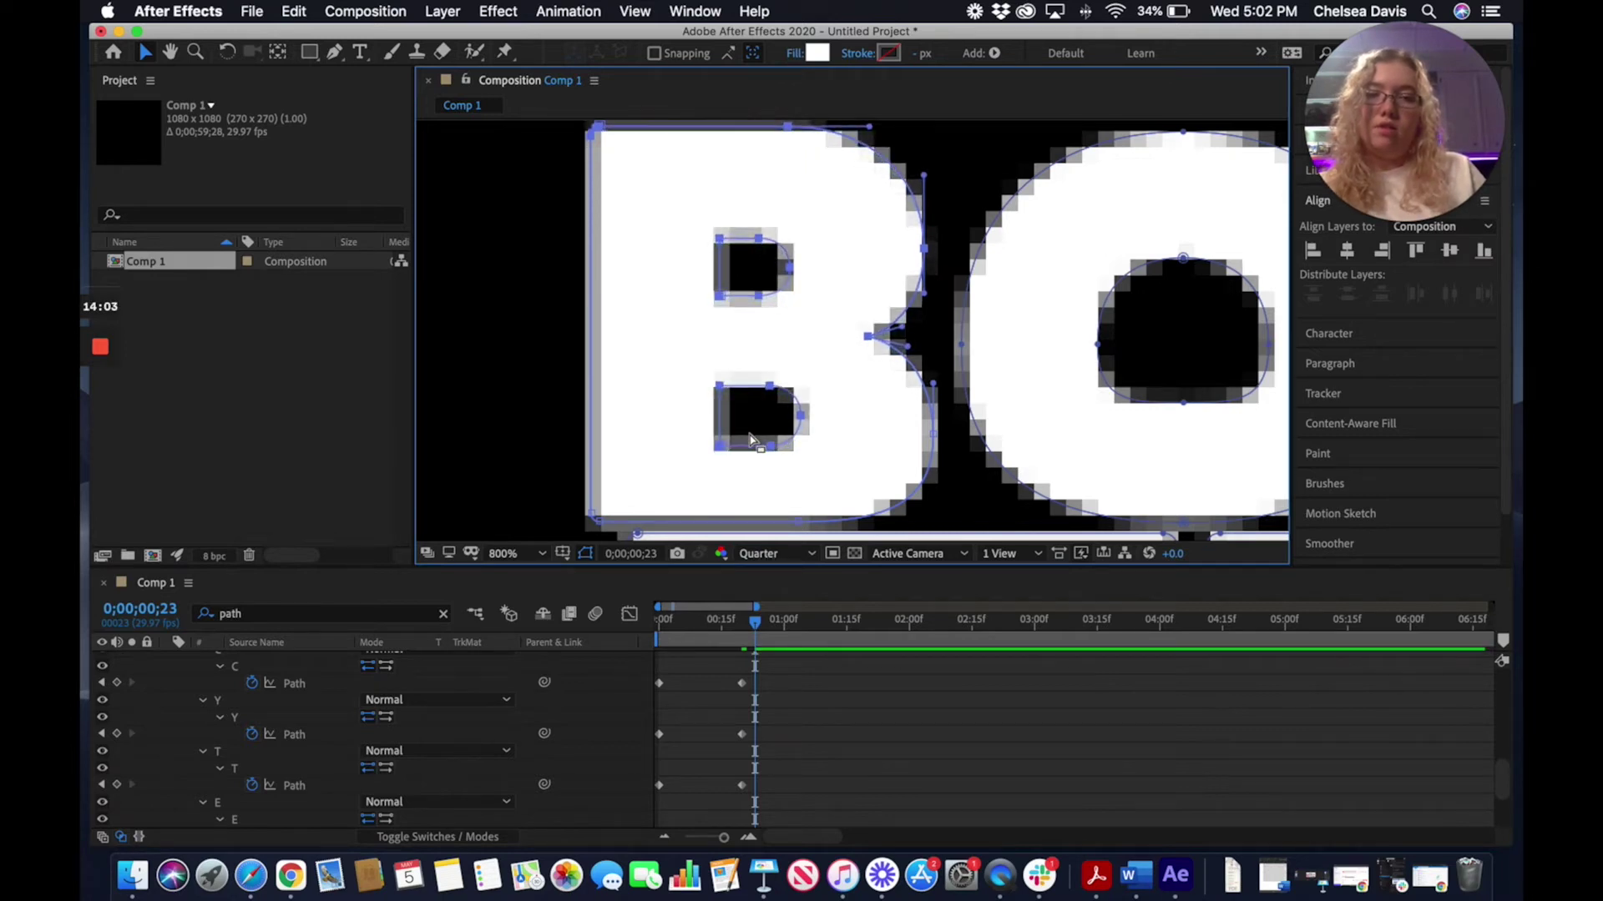
Stretch the letter O upward by raising the top and side anchor points of its outline and counter, leaving the bottom points fixed
click(170, 51)
drag(713, 254, 415, 255)
drag(679, 306, 619, 343)
scroll(619, 342, down, 2)
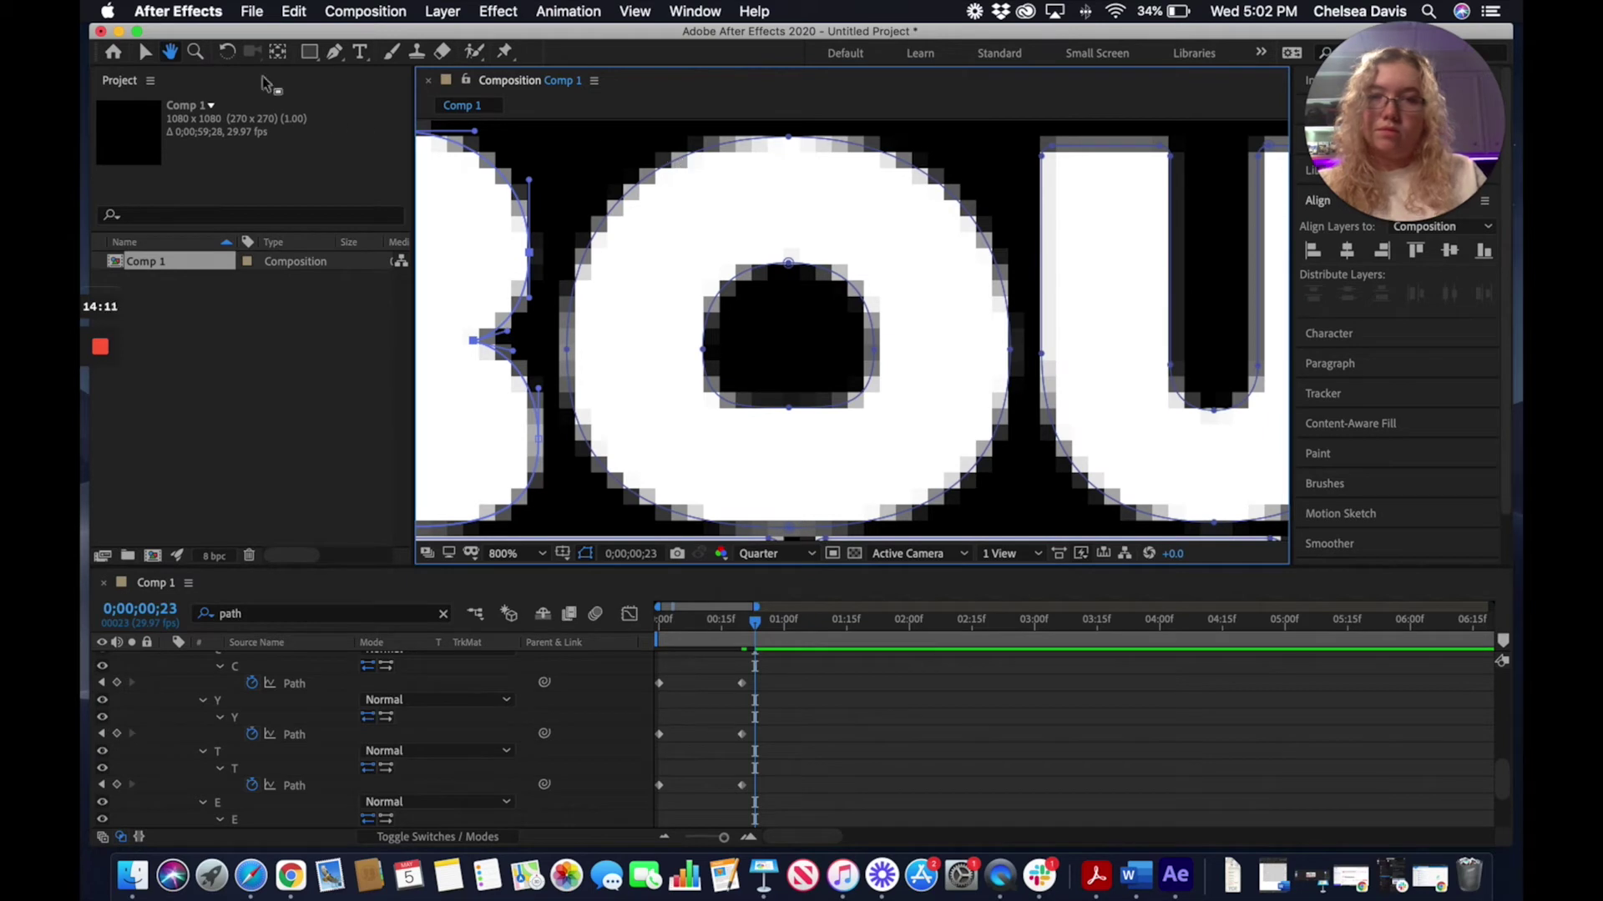
click(144, 51)
click(789, 138)
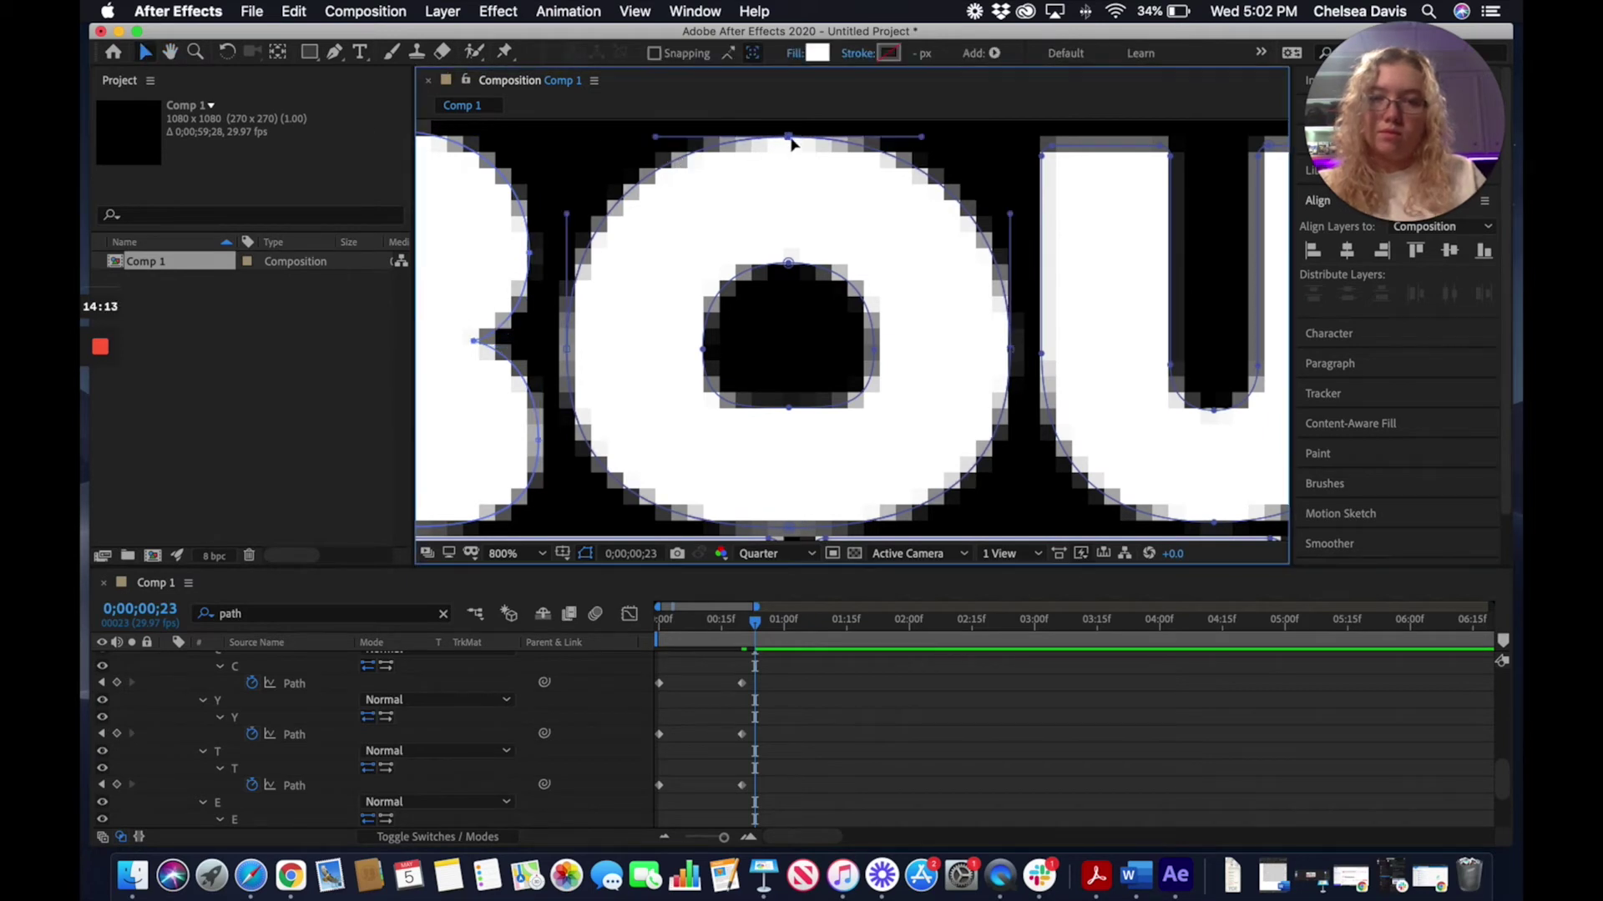
shift+click(789, 266)
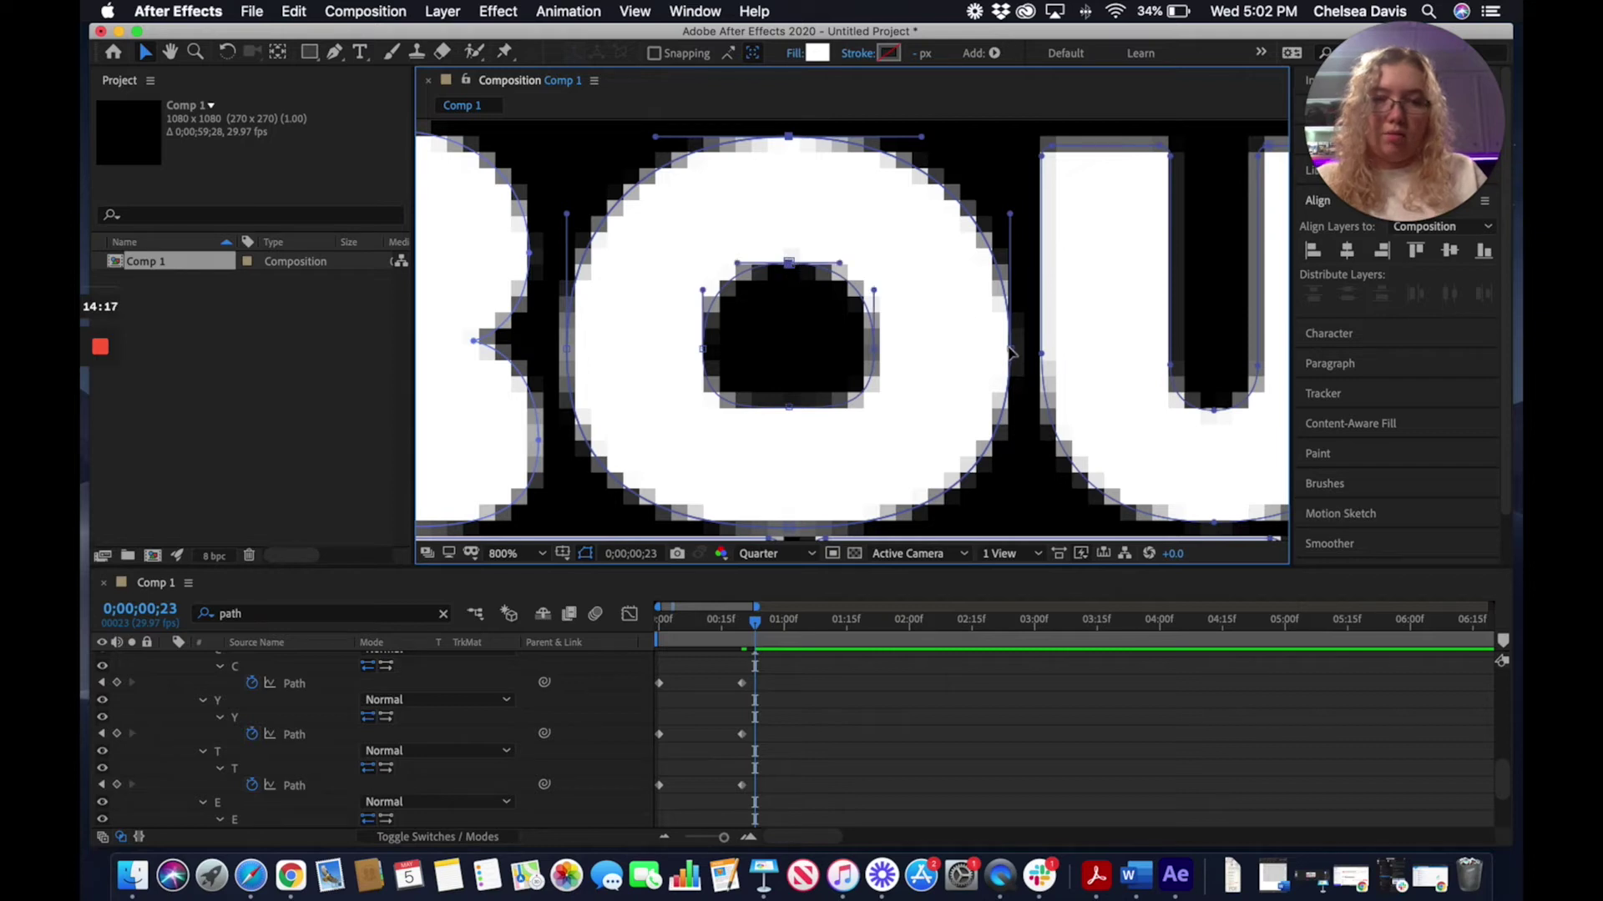
shift+click(1010, 351)
shift+click(567, 351)
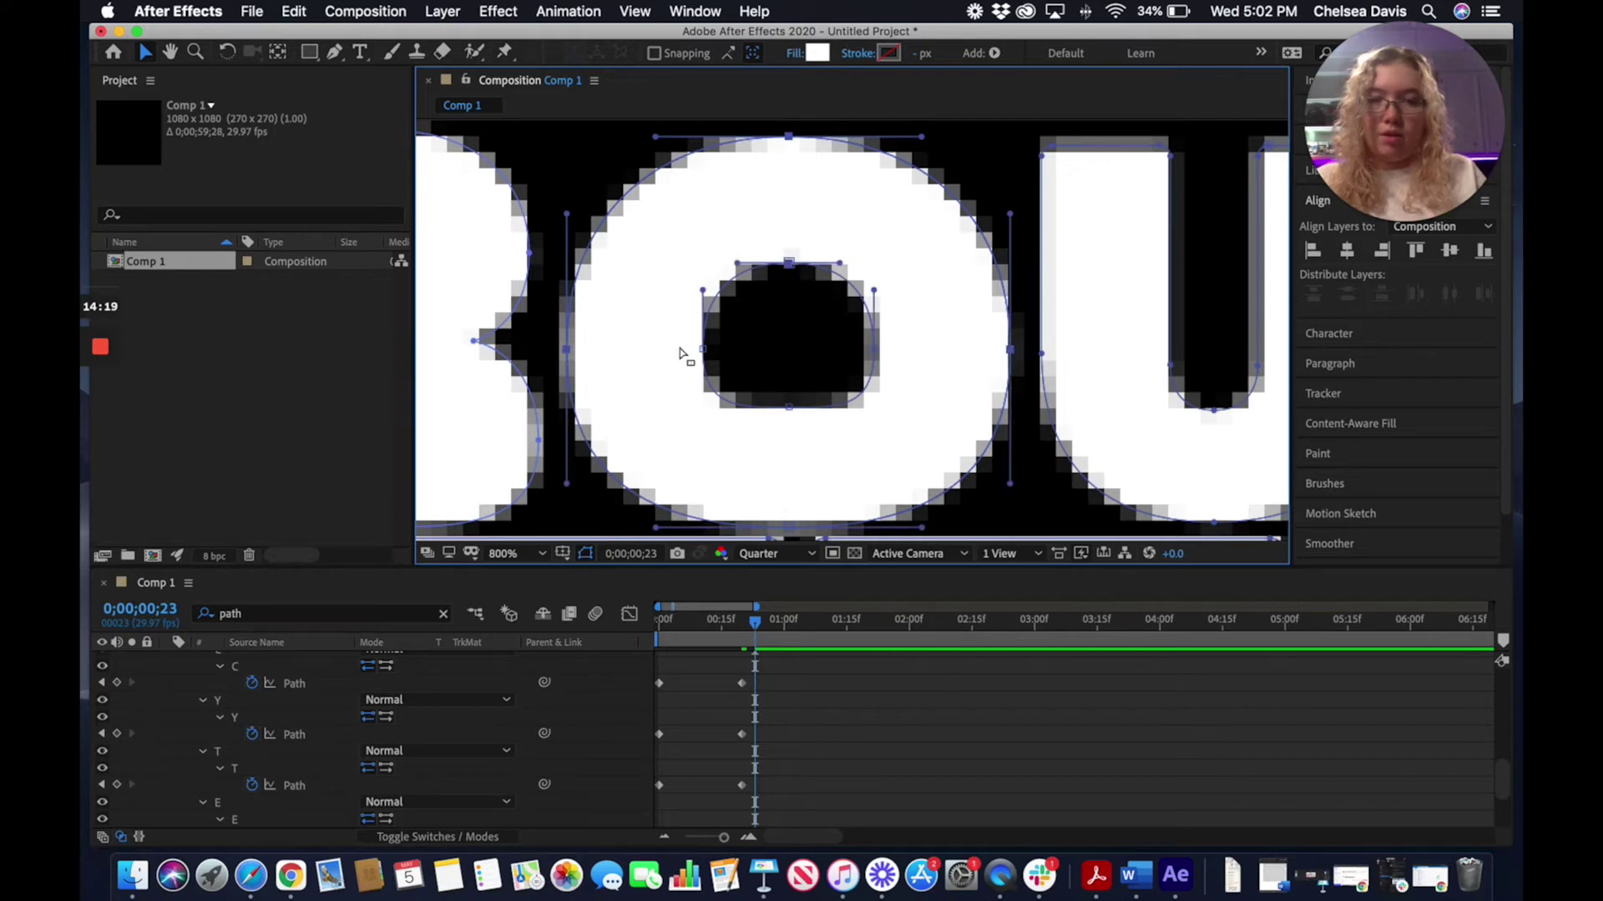
shift+click(875, 352)
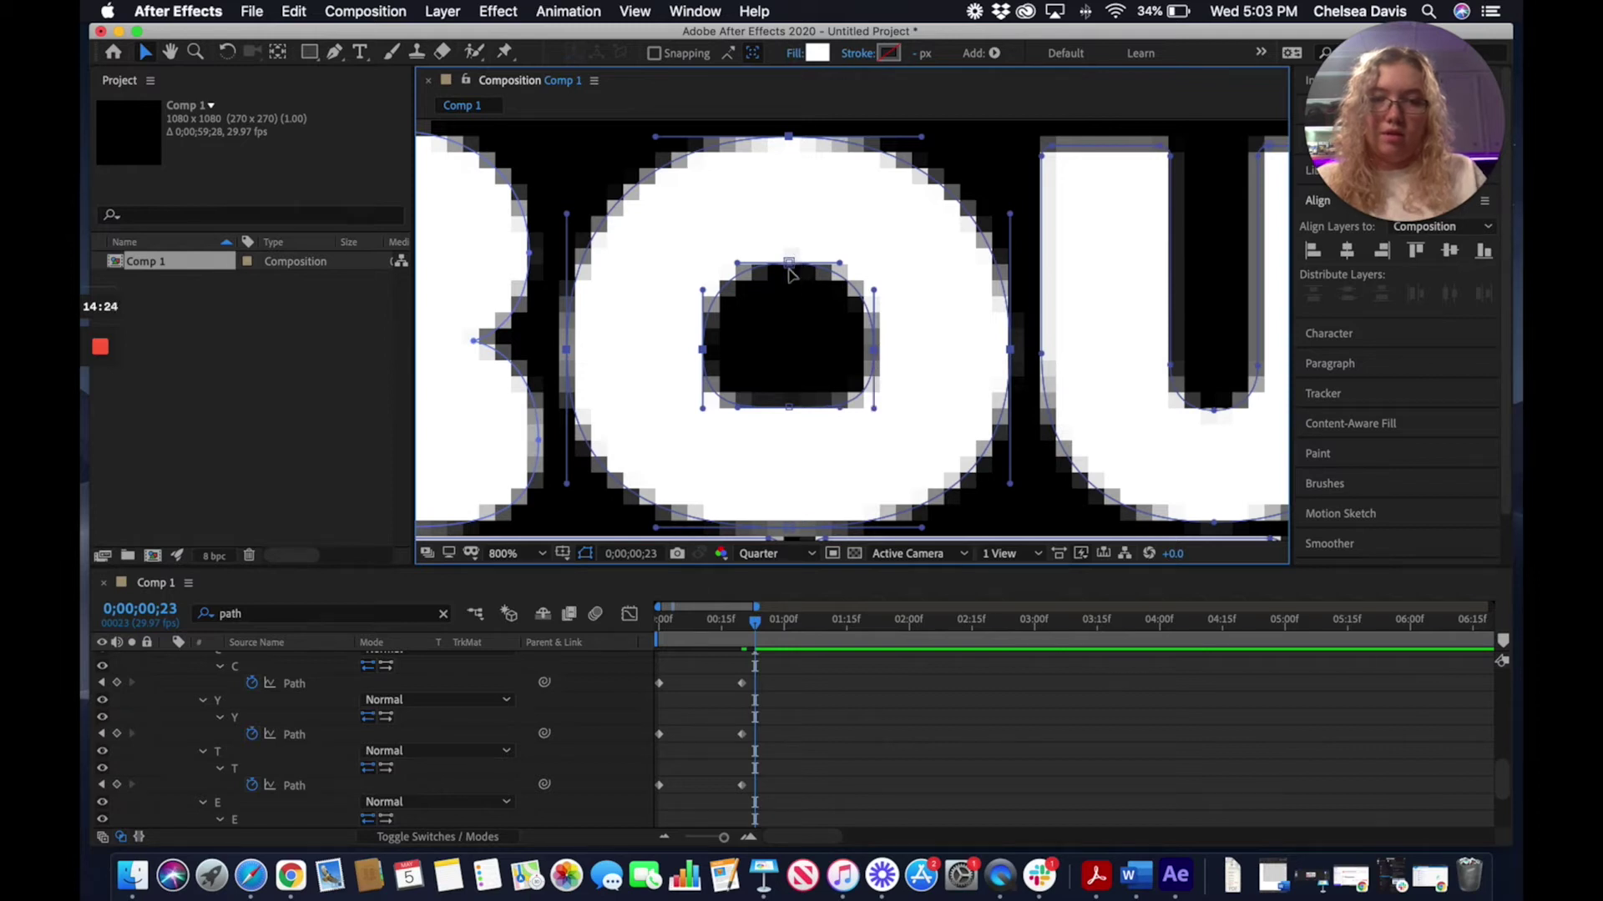
drag(789, 265, 790, 250)
Stretch the letter U upward by raising its top, outer side and inner side anchor points together, leaving its curved base fixed
scroll(789, 250, down, 1)
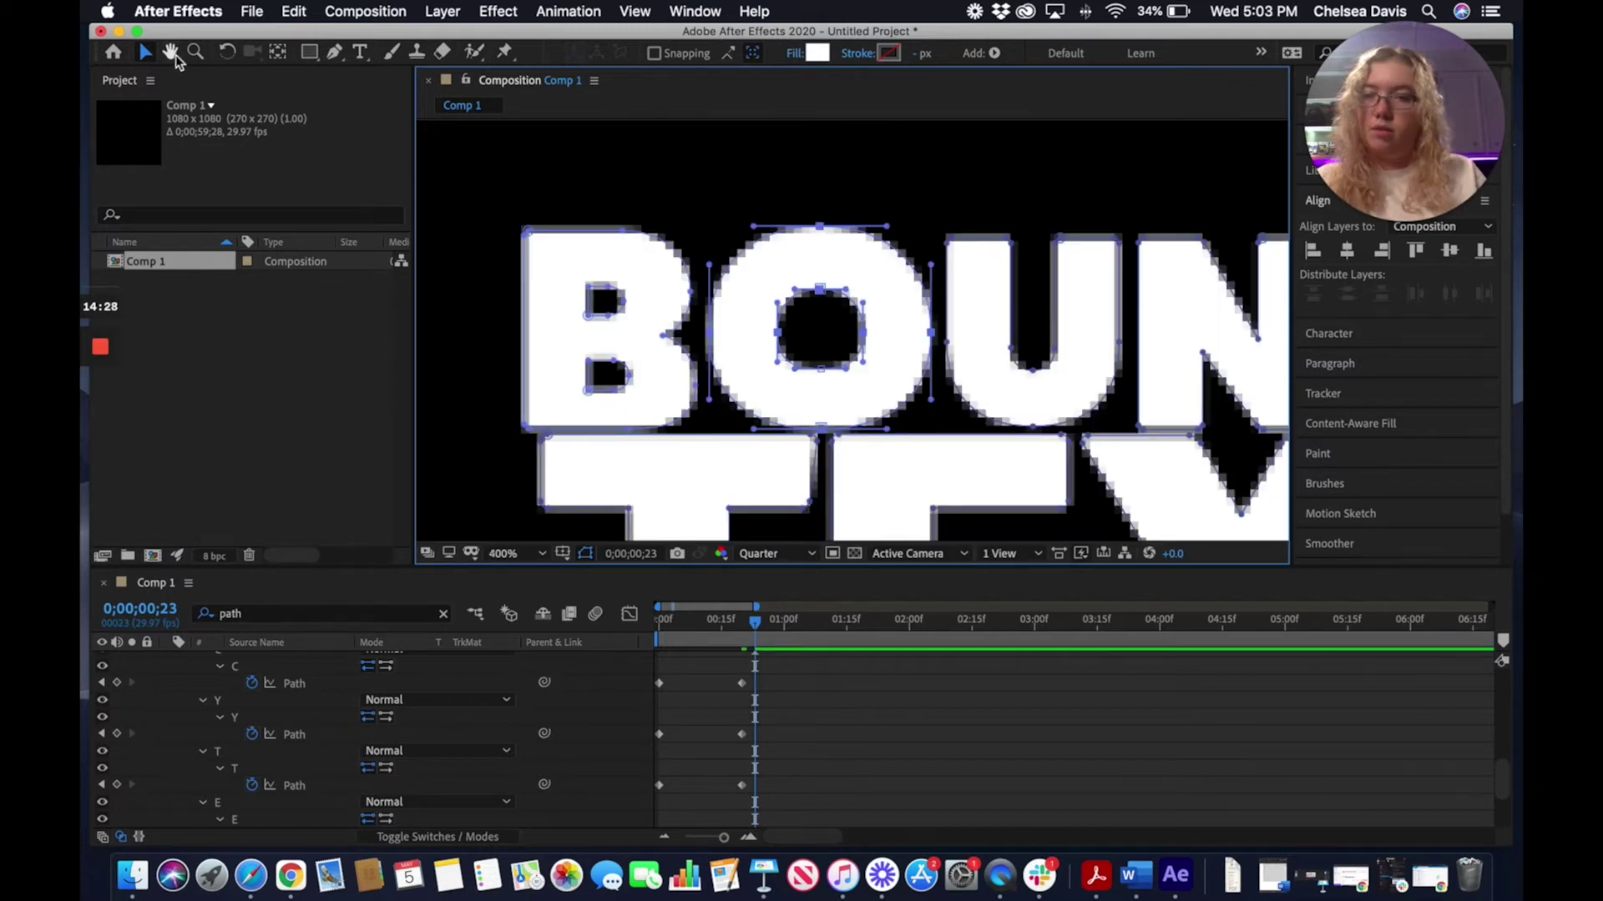
click(171, 53)
drag(801, 338, 378, 311)
key(v)
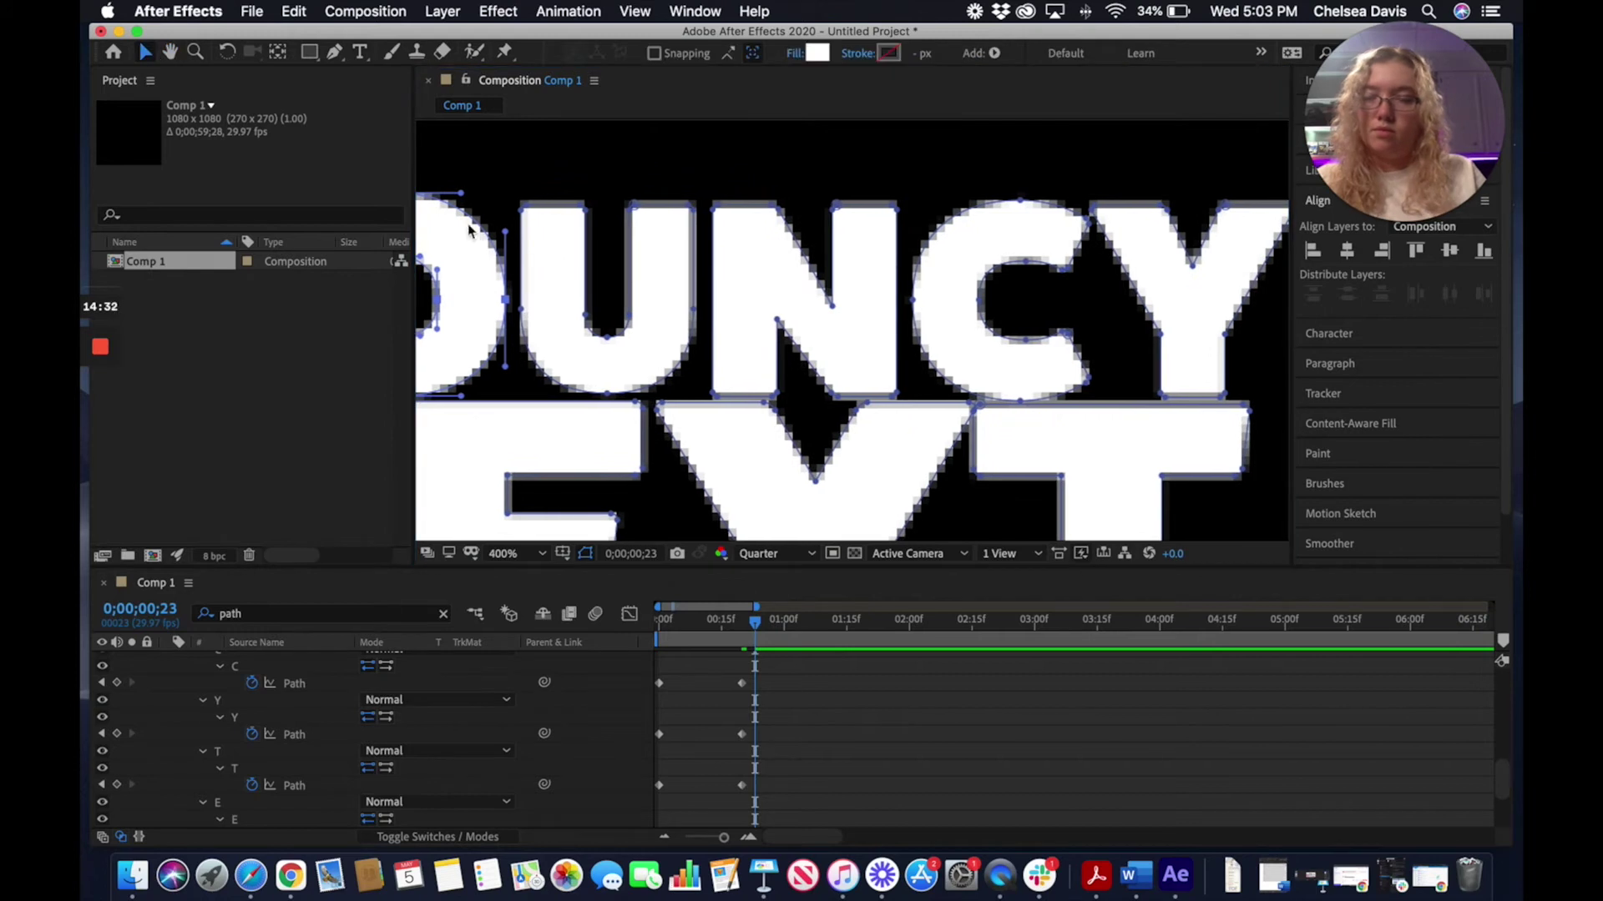
click(582, 210)
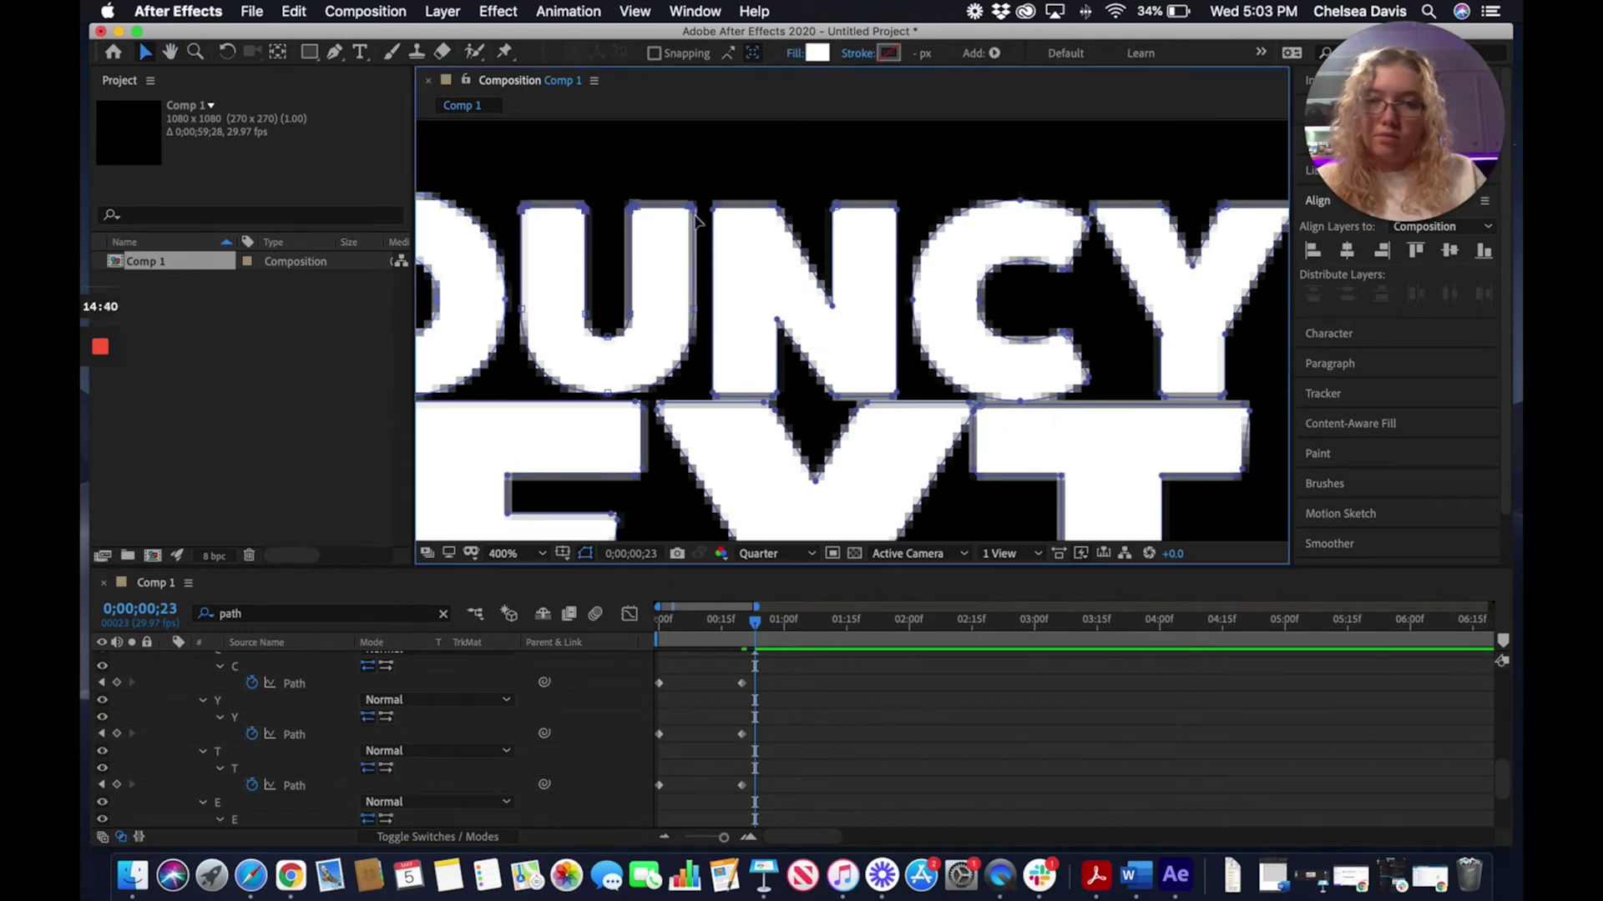
click(694, 312)
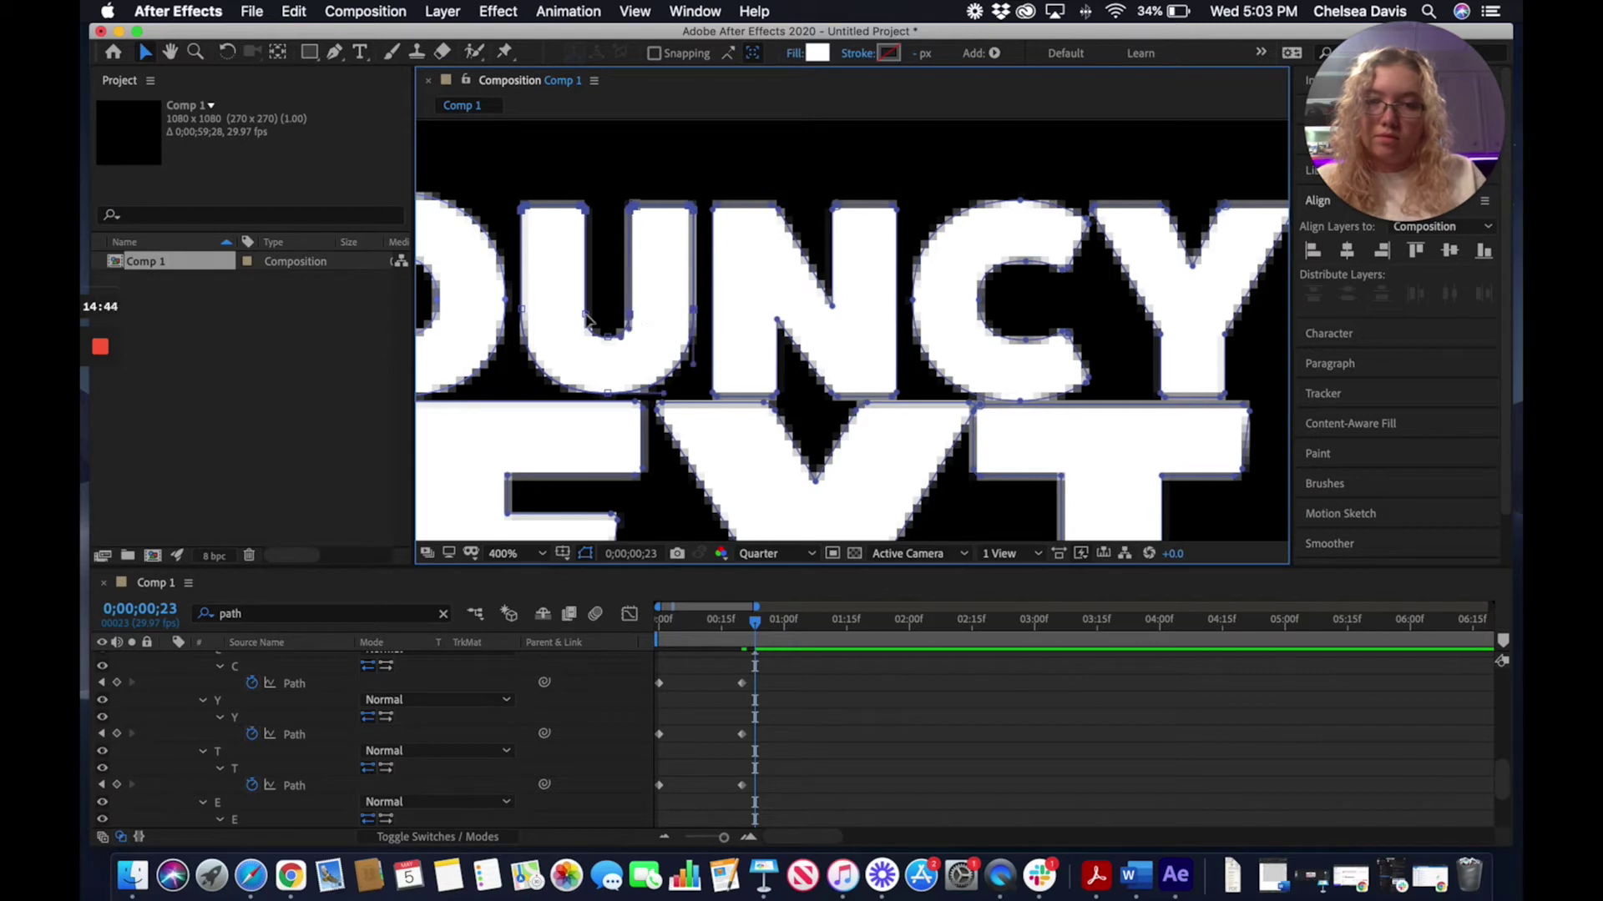
drag(587, 315, 587, 307)
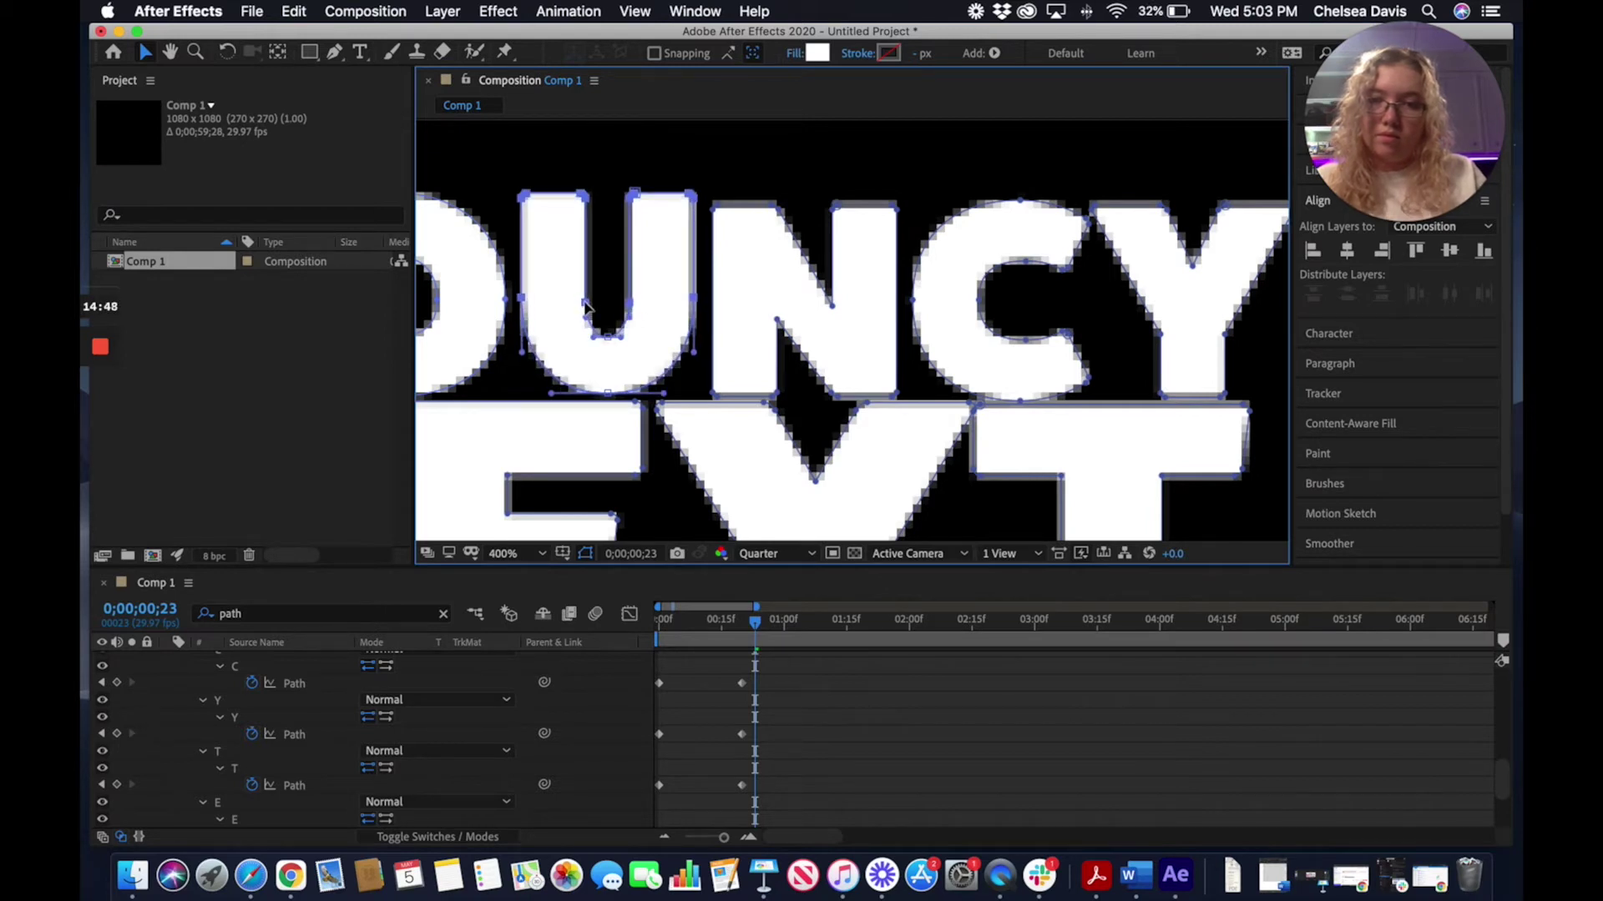
Stretch the letter N upward by raising its top corners and inner diagonal anchor points, leaving its feet fixed
click(894, 209)
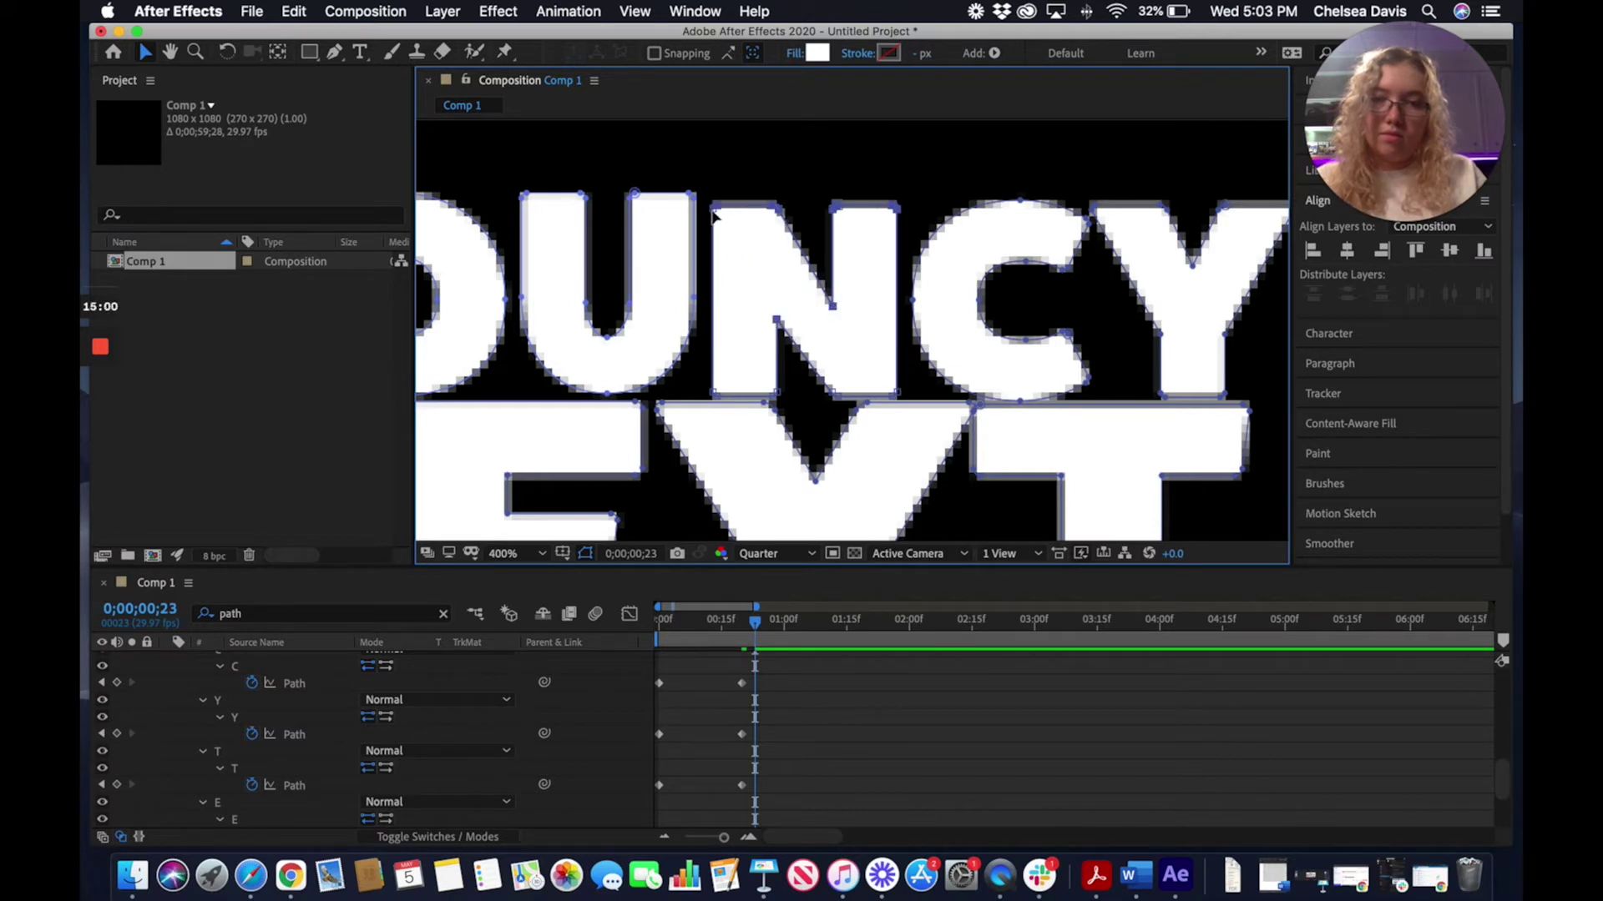
drag(778, 207, 779, 194)
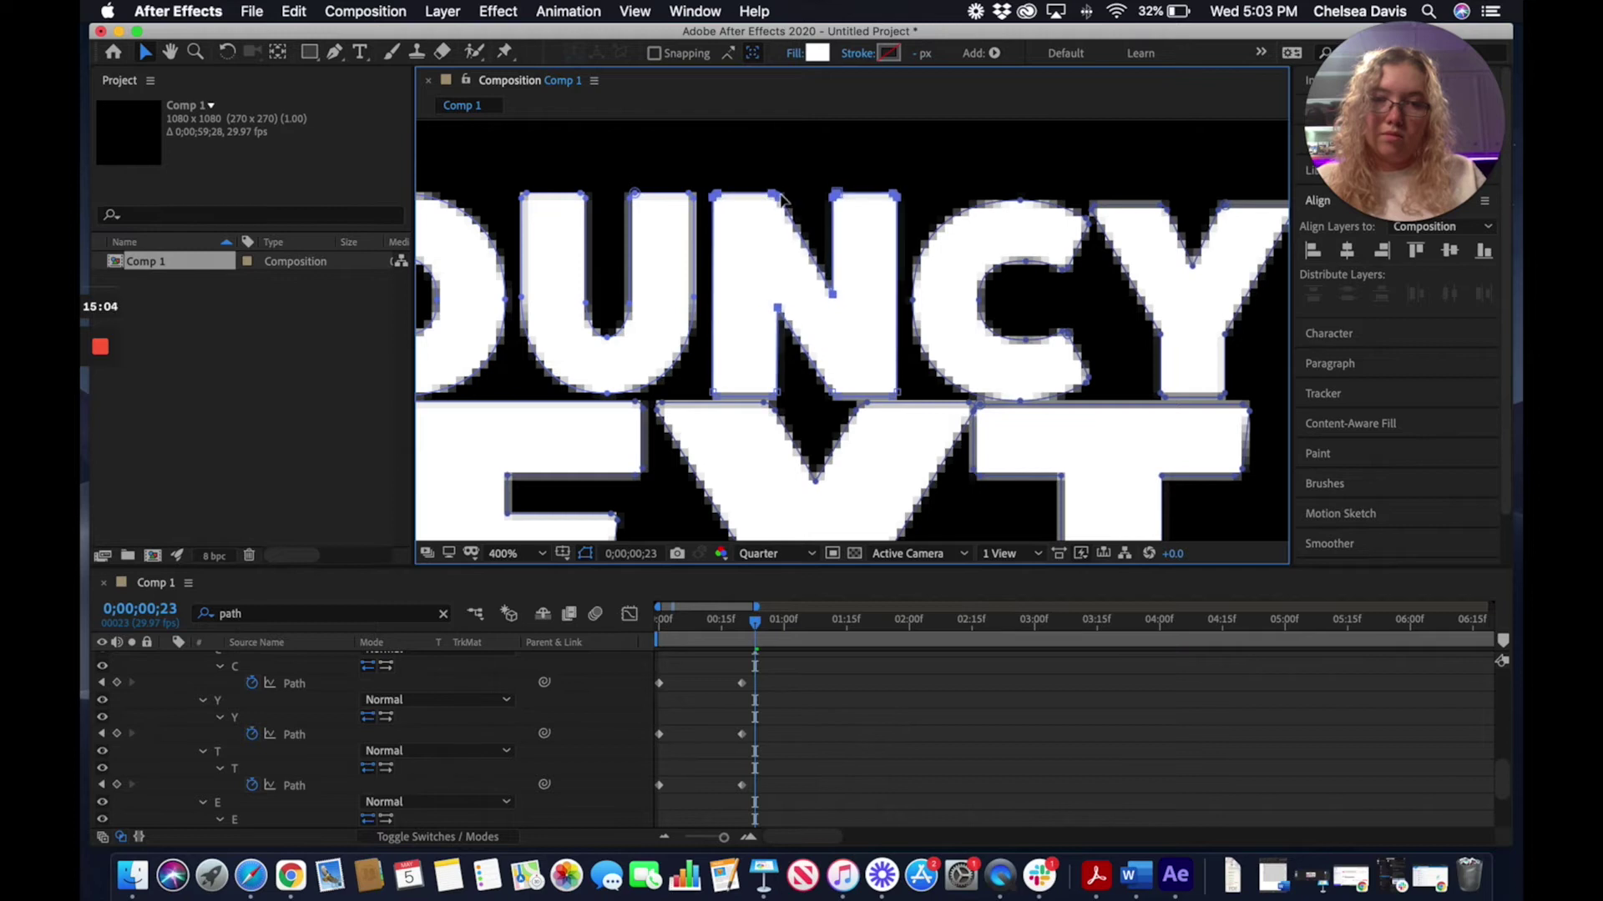
Stretch the letter C upward by raising its top, upper terminal, outer side and inner side anchor points, leaving its lower curve fixed
click(1072, 252)
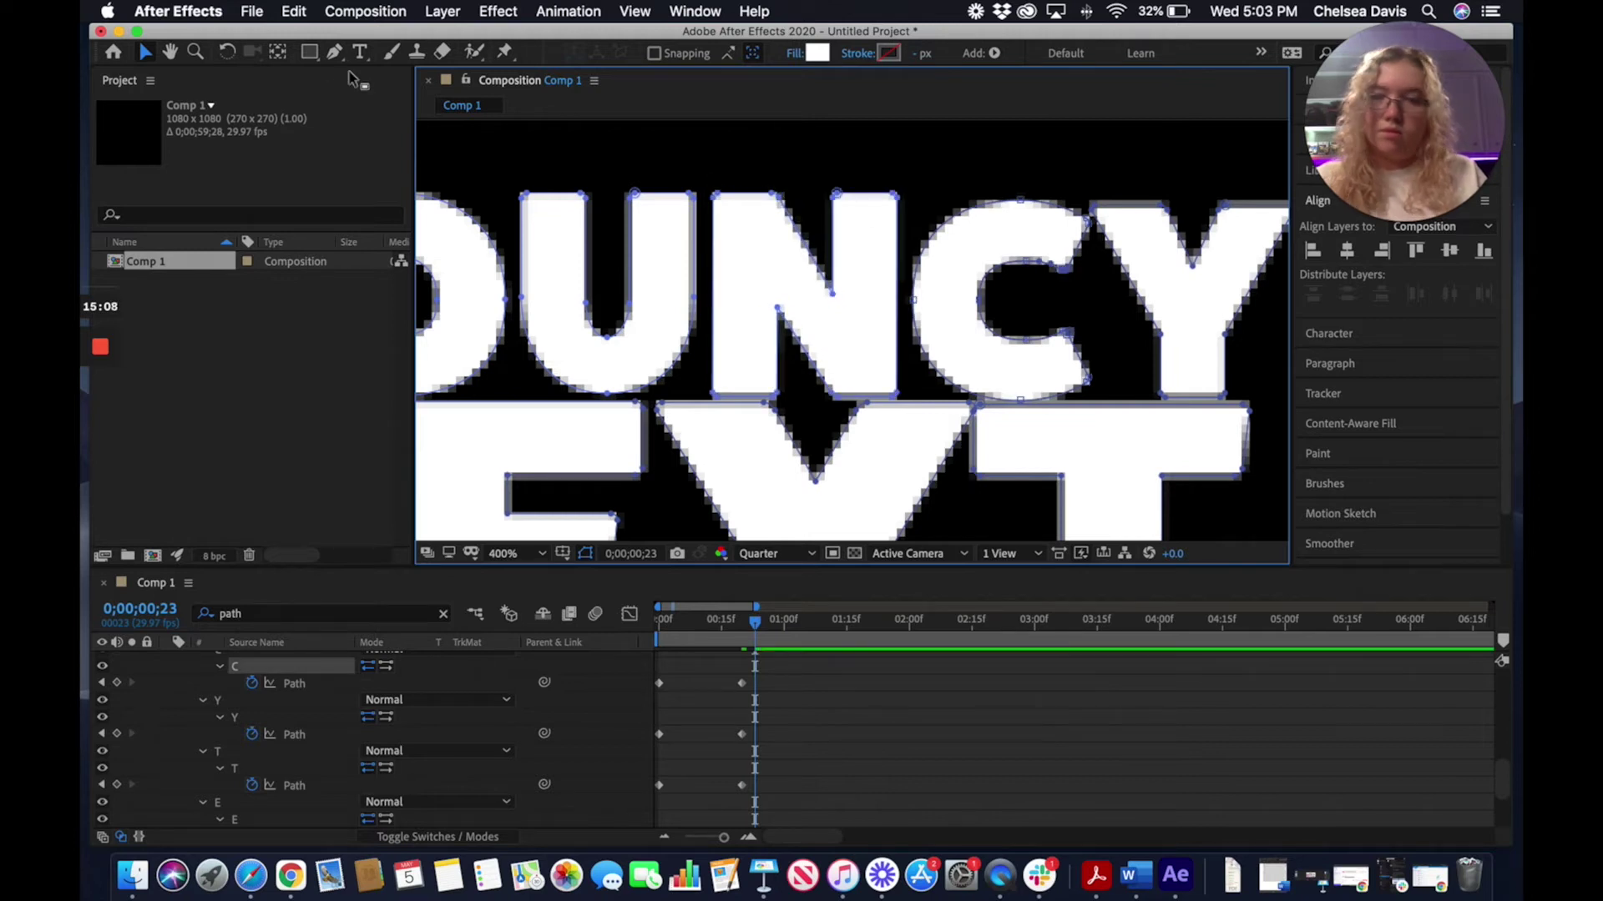
click(197, 53)
click(1051, 297)
click(860, 241)
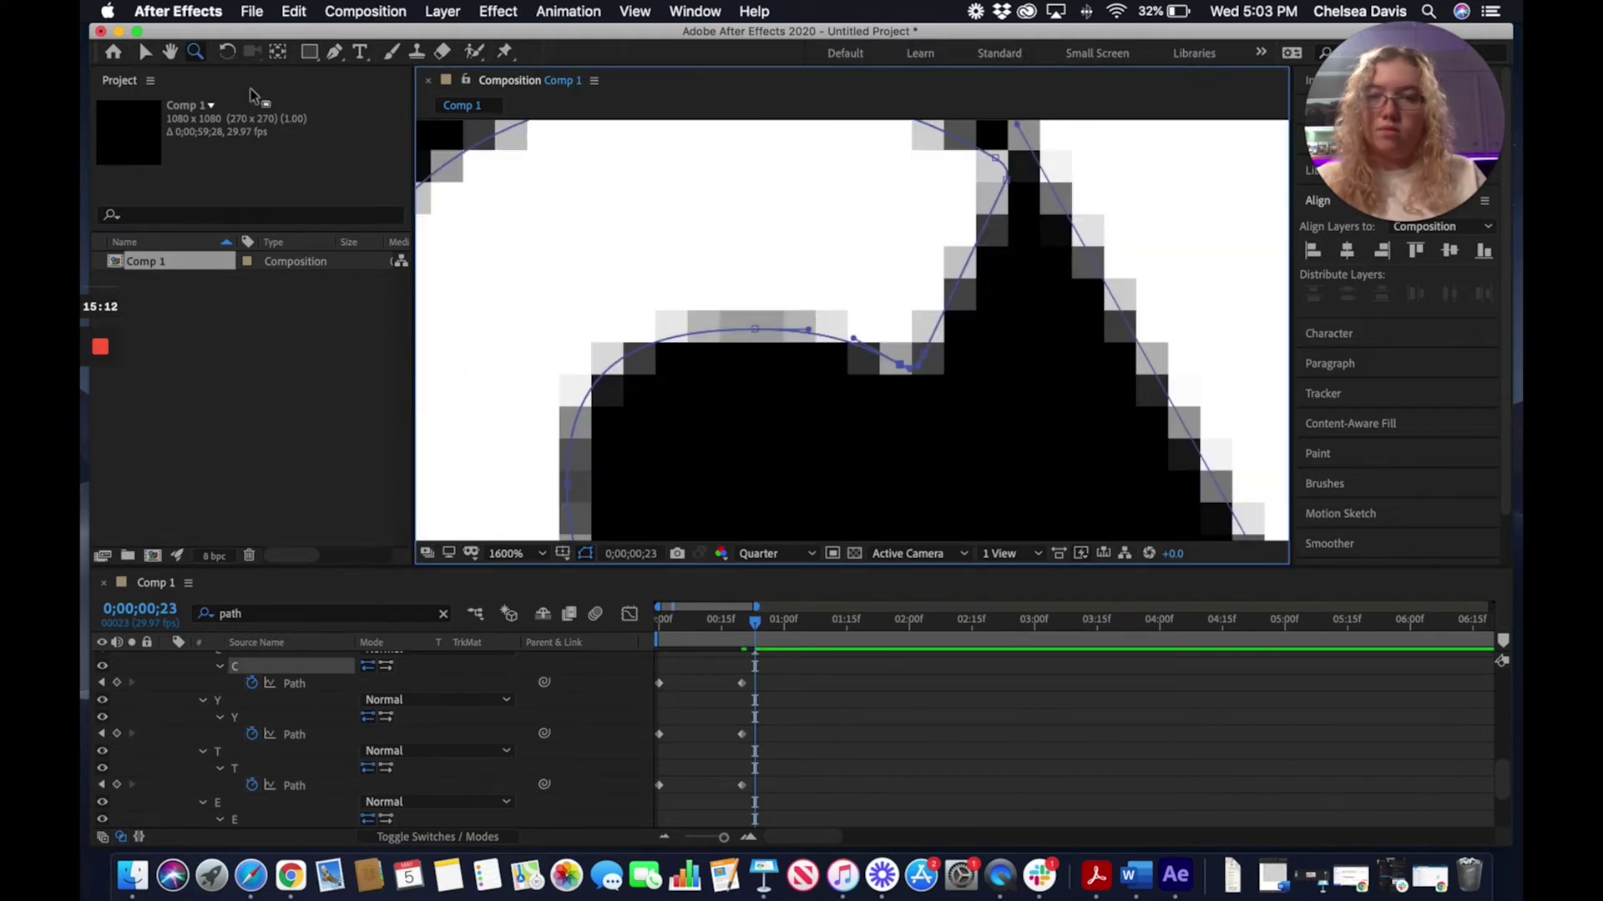
alt+click(722, 318)
click(170, 51)
drag(763, 348, 752, 284)
click(142, 50)
click(984, 194)
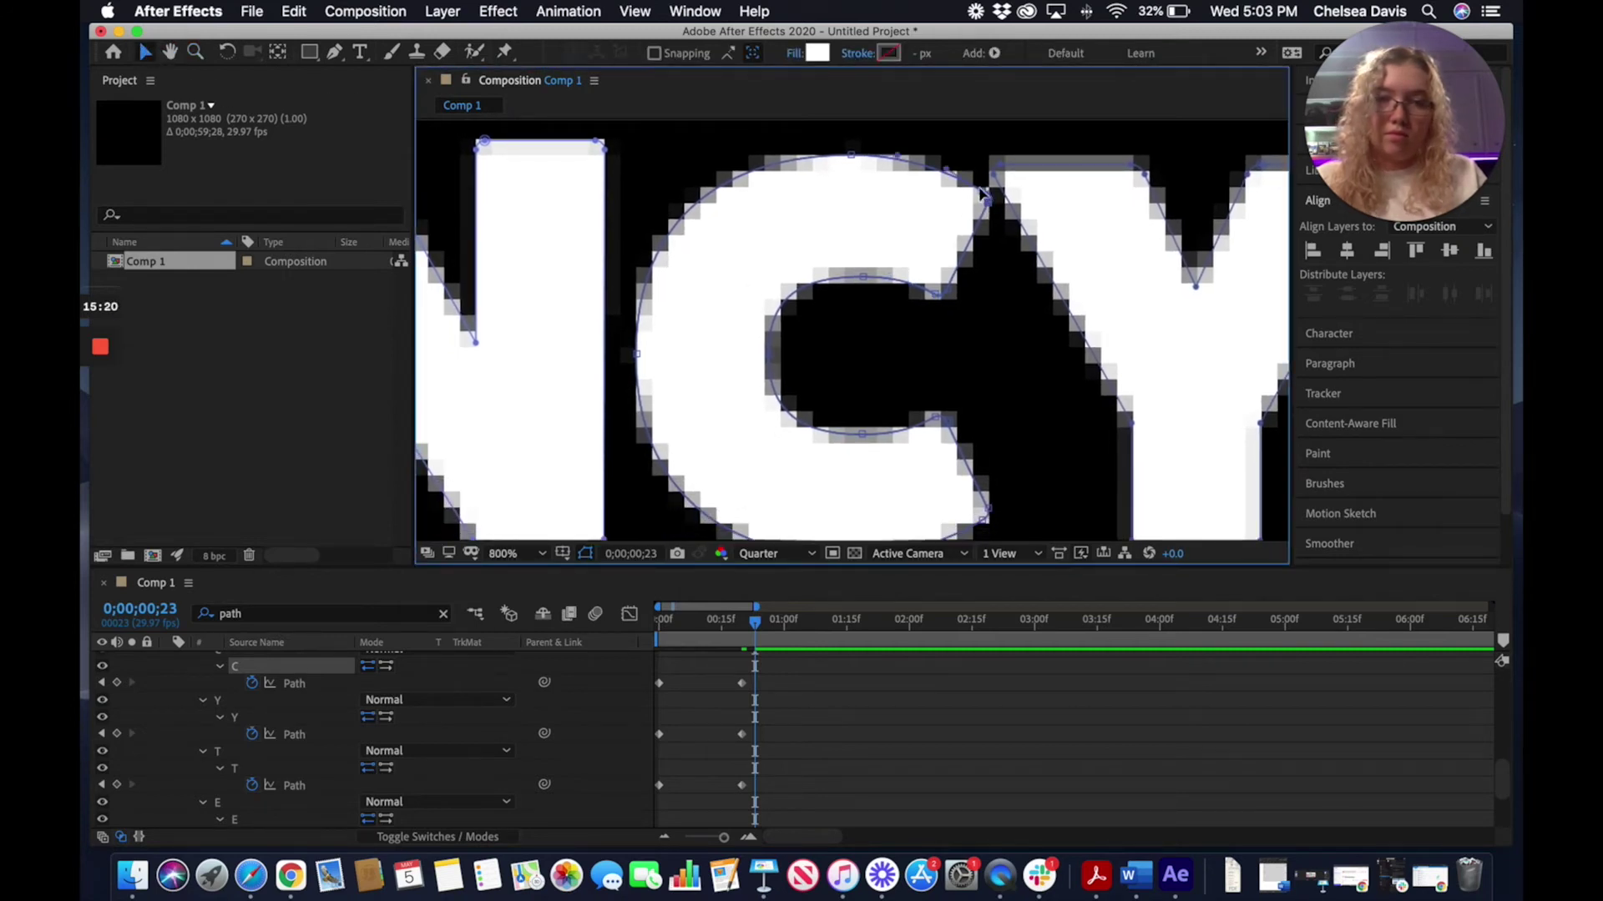
click(850, 156)
shift+click(863, 278)
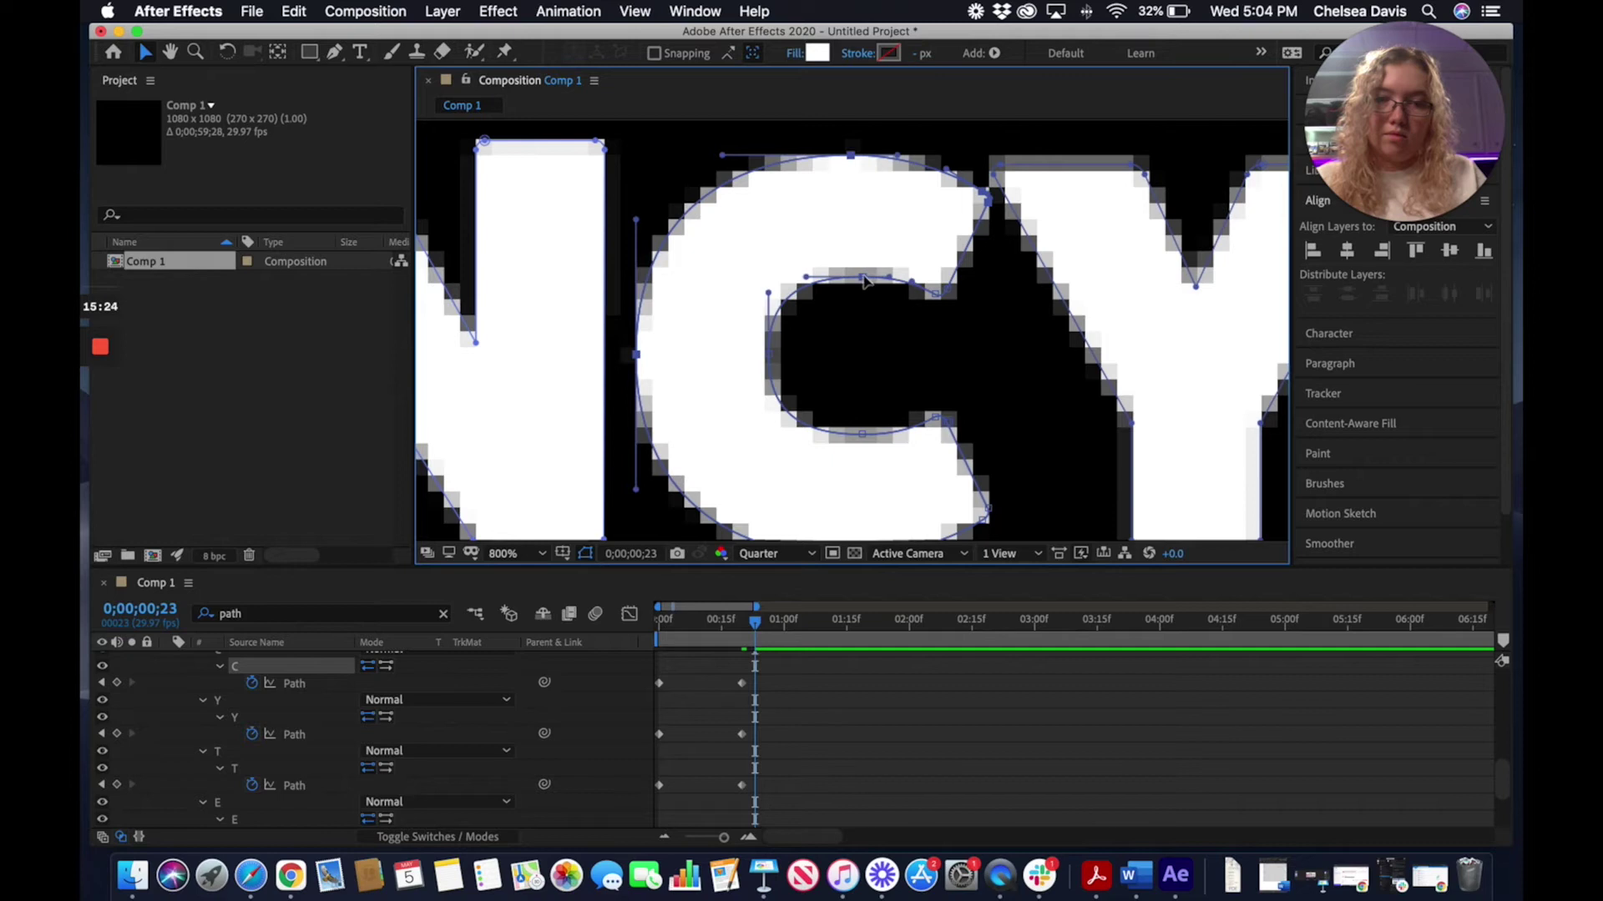
shift+click(768, 363)
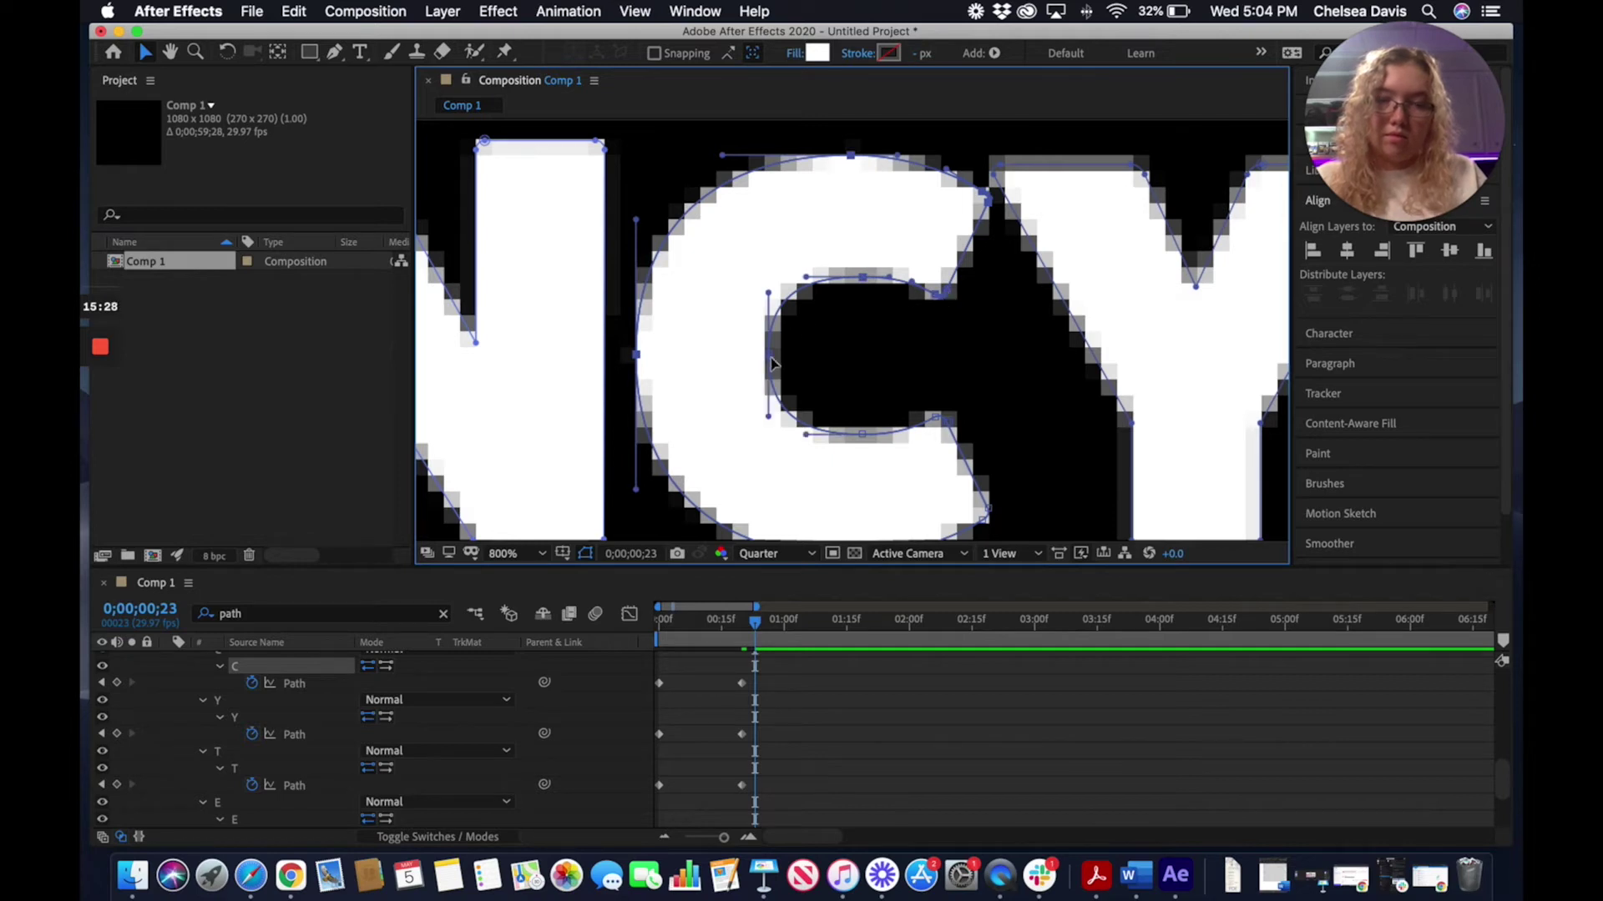
drag(768, 364, 772, 339)
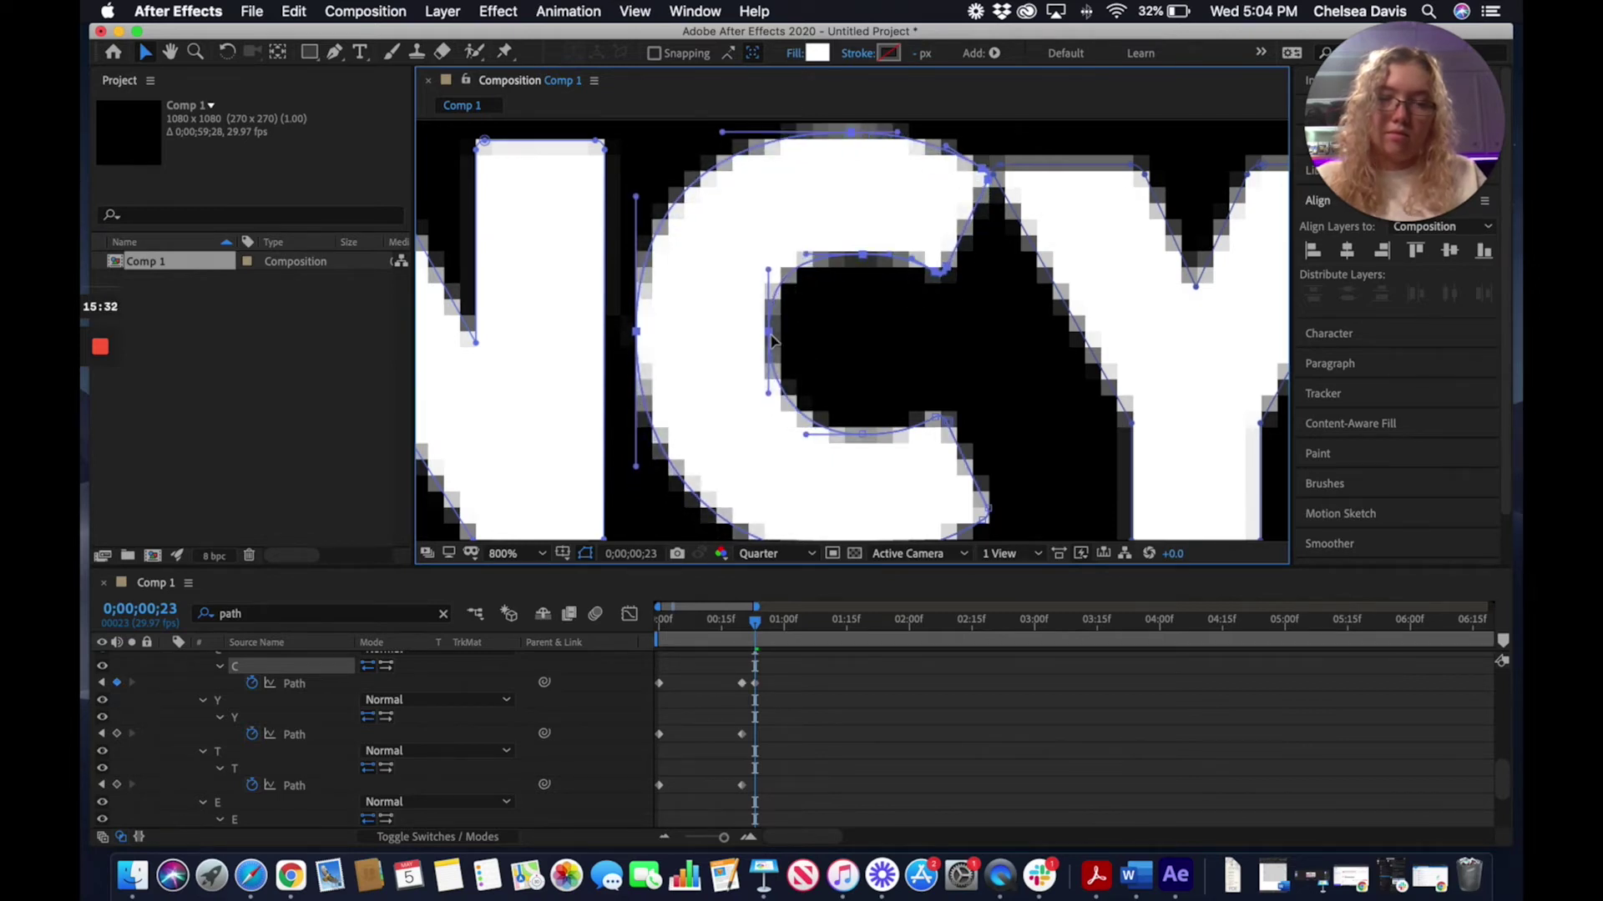
Stretch the letter Y upward by raising its top corners, middle notch and arm-to-stem anchor points together, leaving the stem's base fixed
click(172, 52)
drag(734, 254, 433, 244)
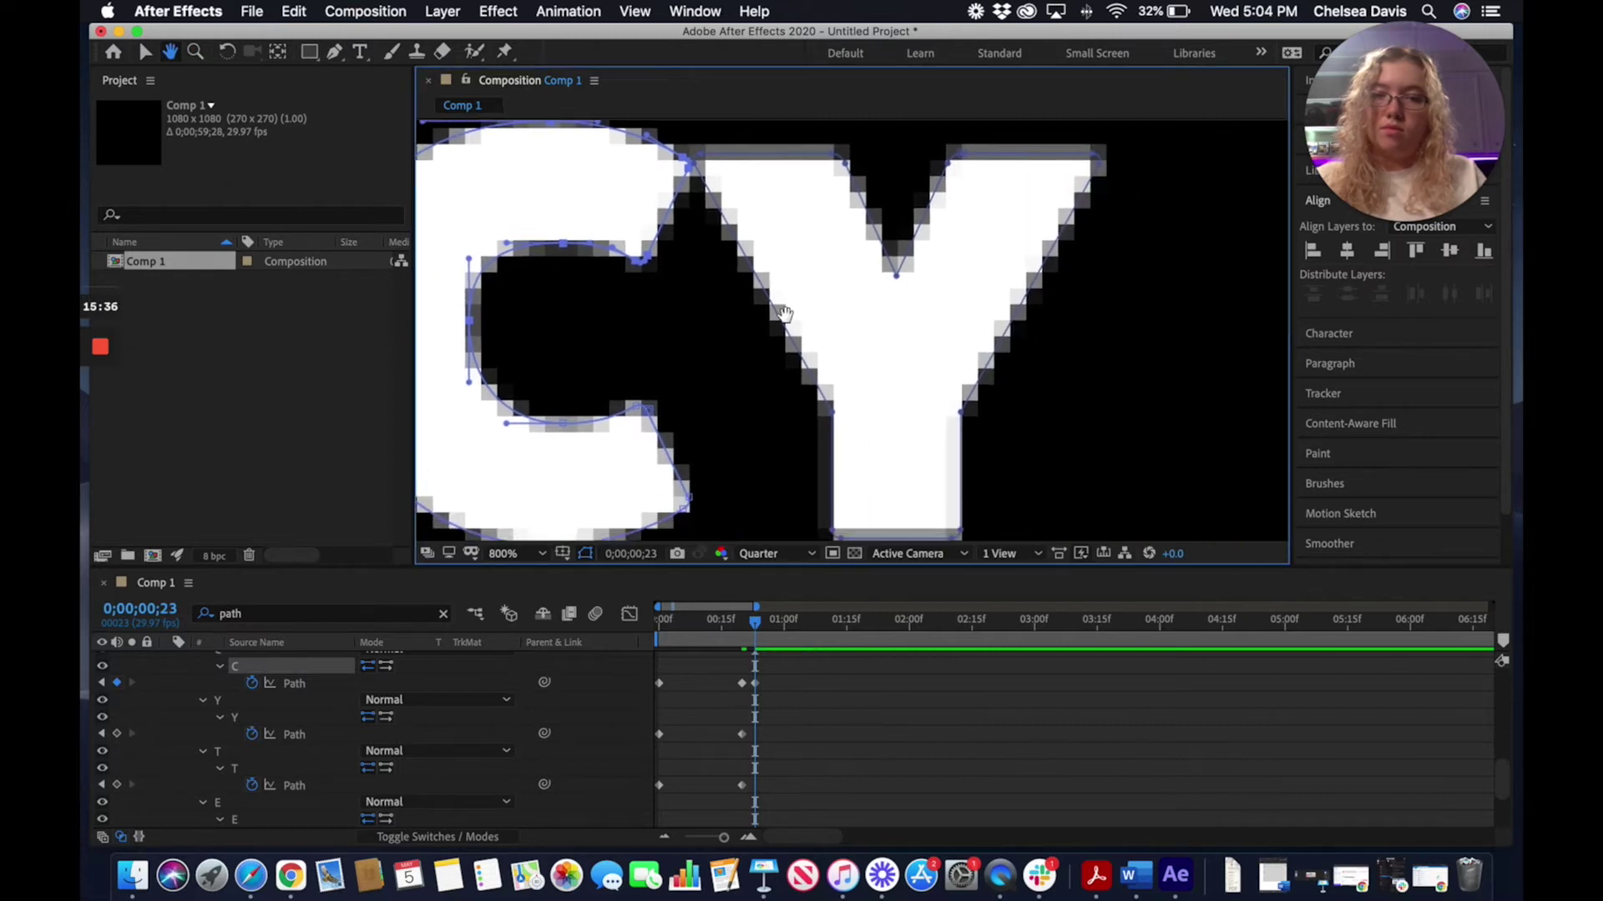
drag(785, 314, 647, 305)
key(v)
click(793, 404)
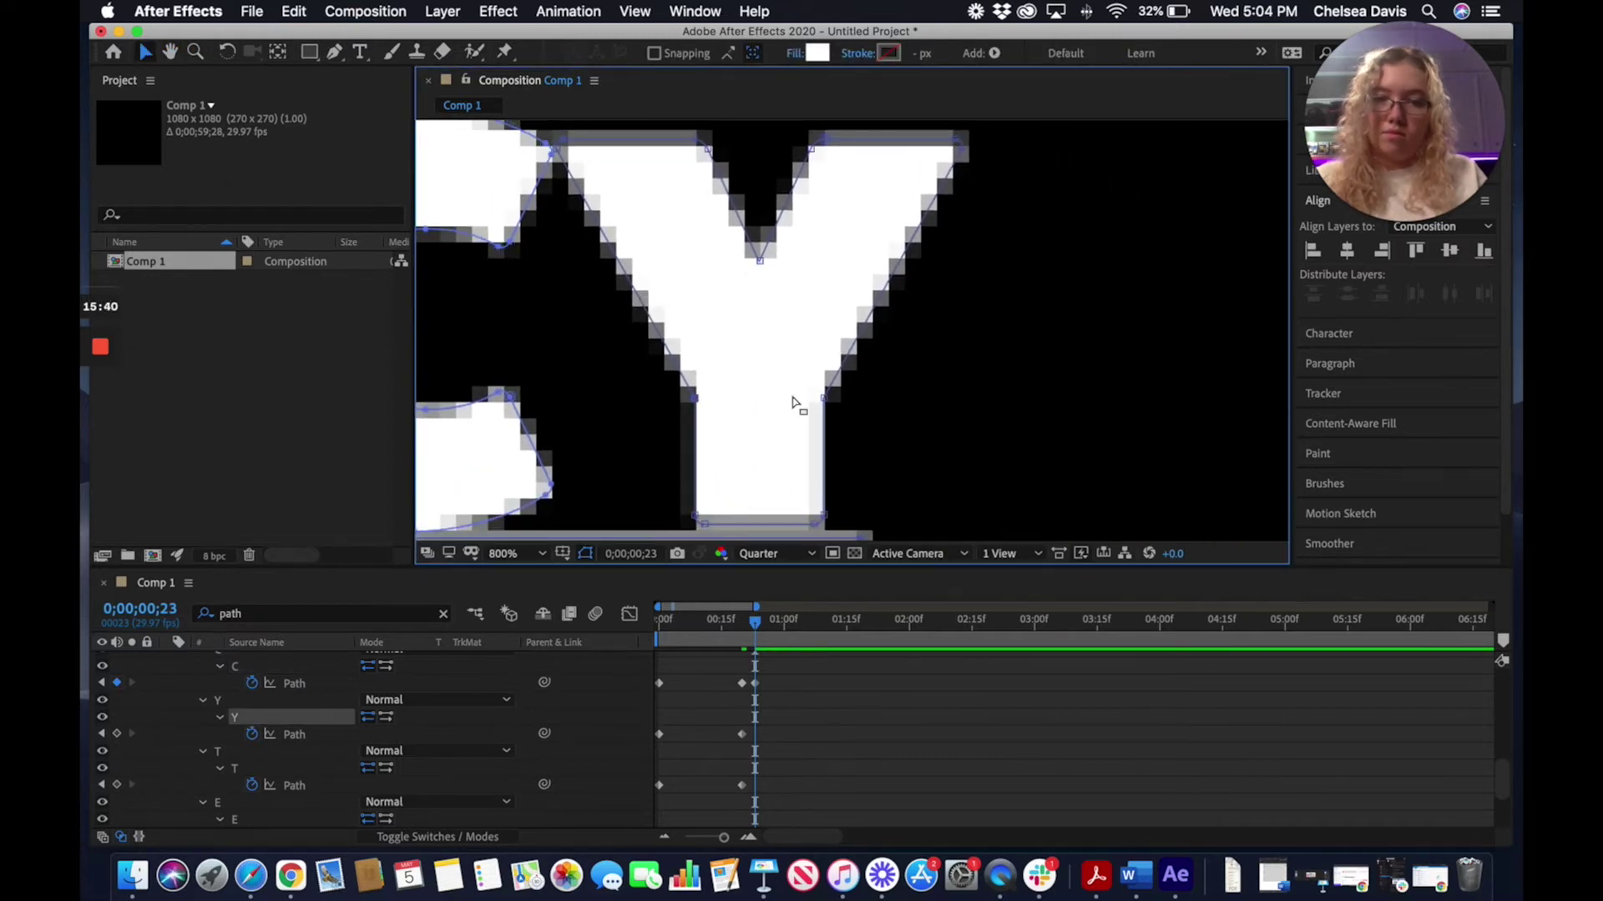
scroll(793, 301, up, 4)
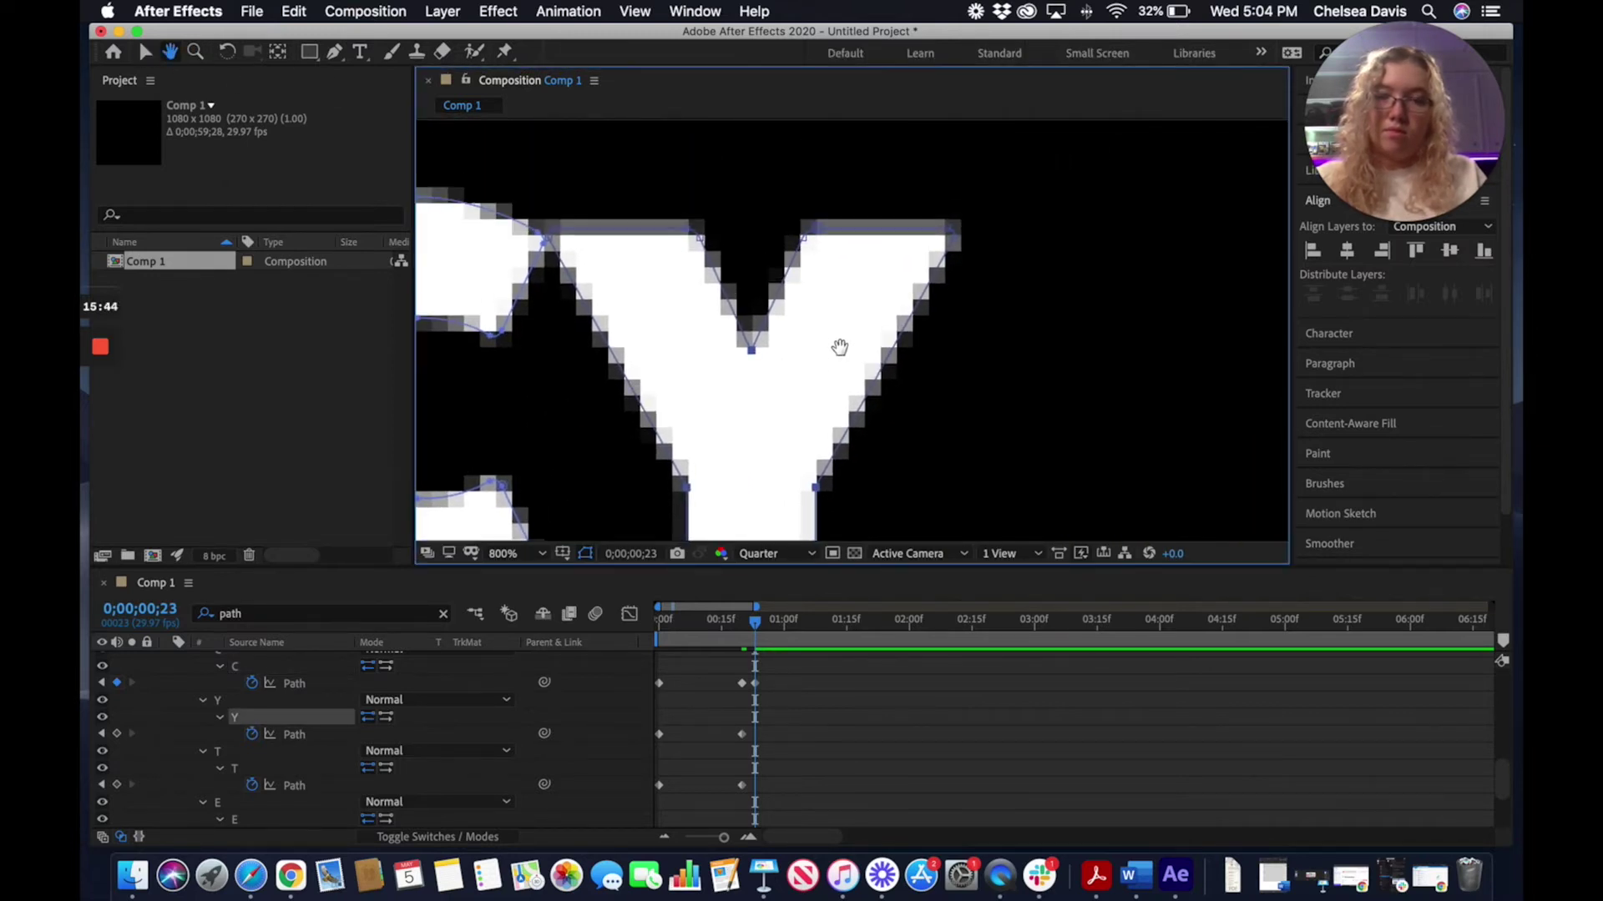
scroll(885, 309, up, 1)
click(953, 237)
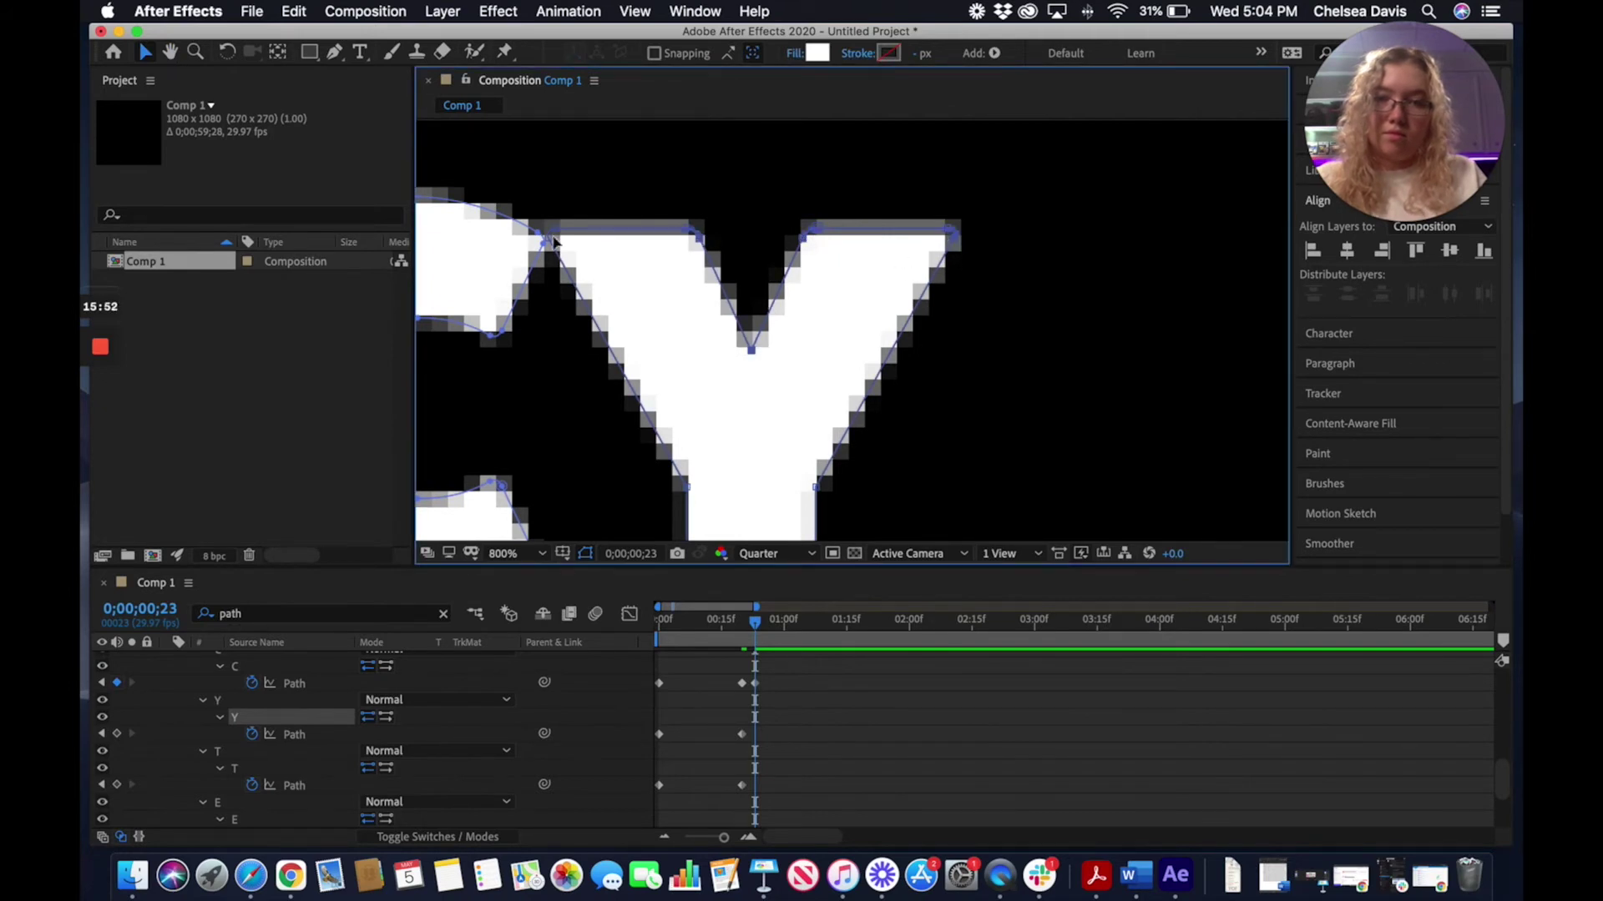
click(195, 52)
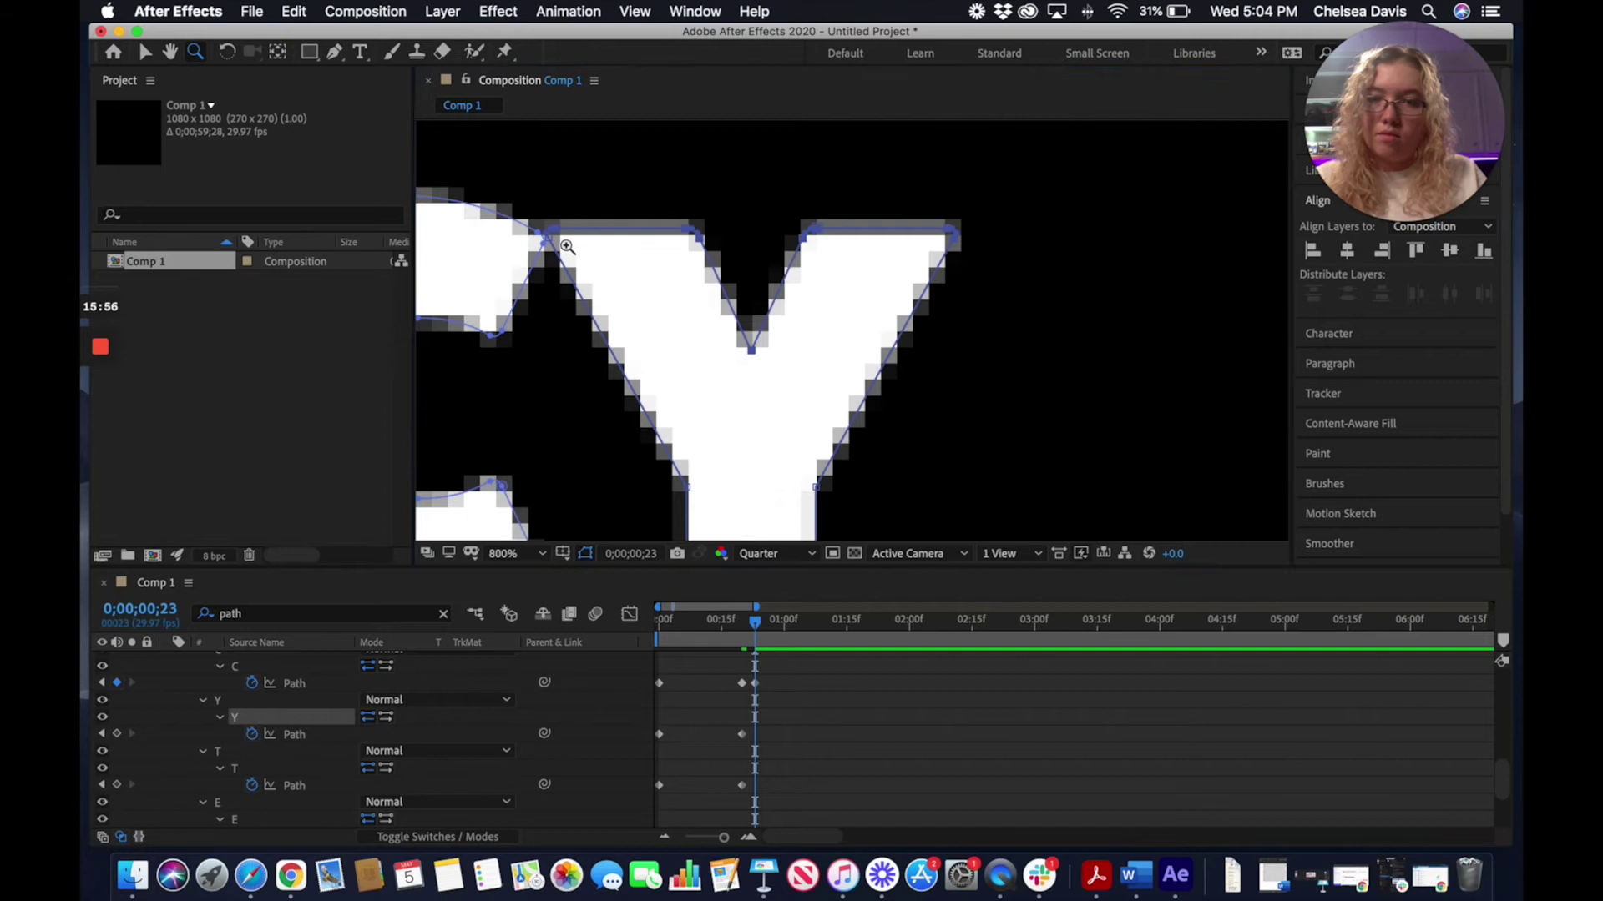
click(568, 246)
click(145, 52)
click(821, 323)
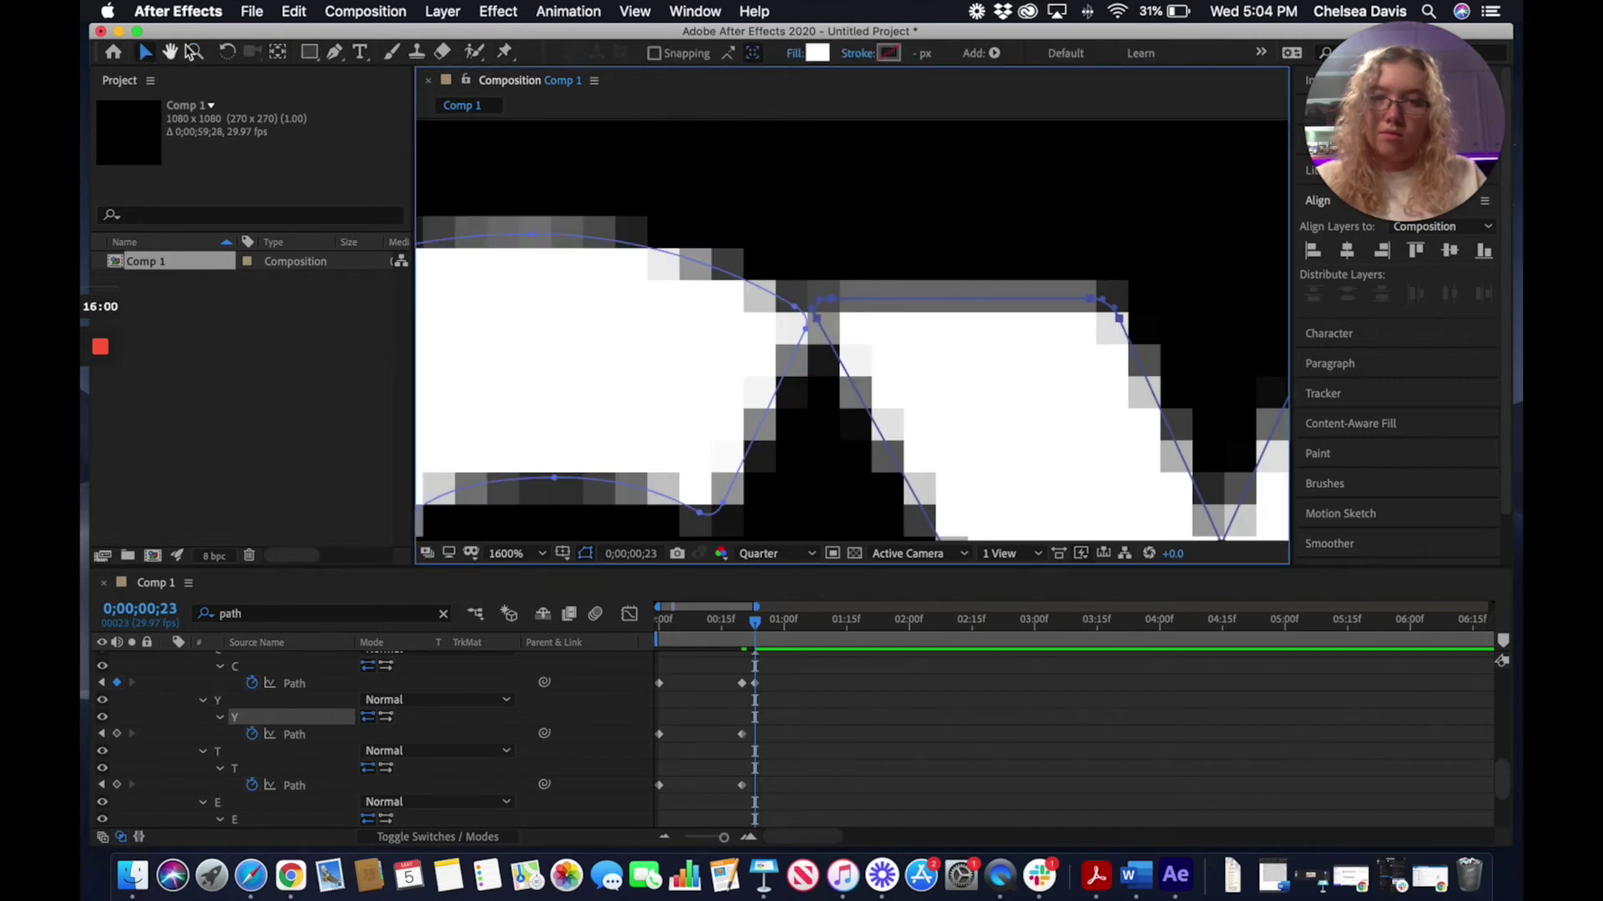
click(196, 51)
alt+click(988, 390)
click(170, 51)
drag(818, 307, 694, 213)
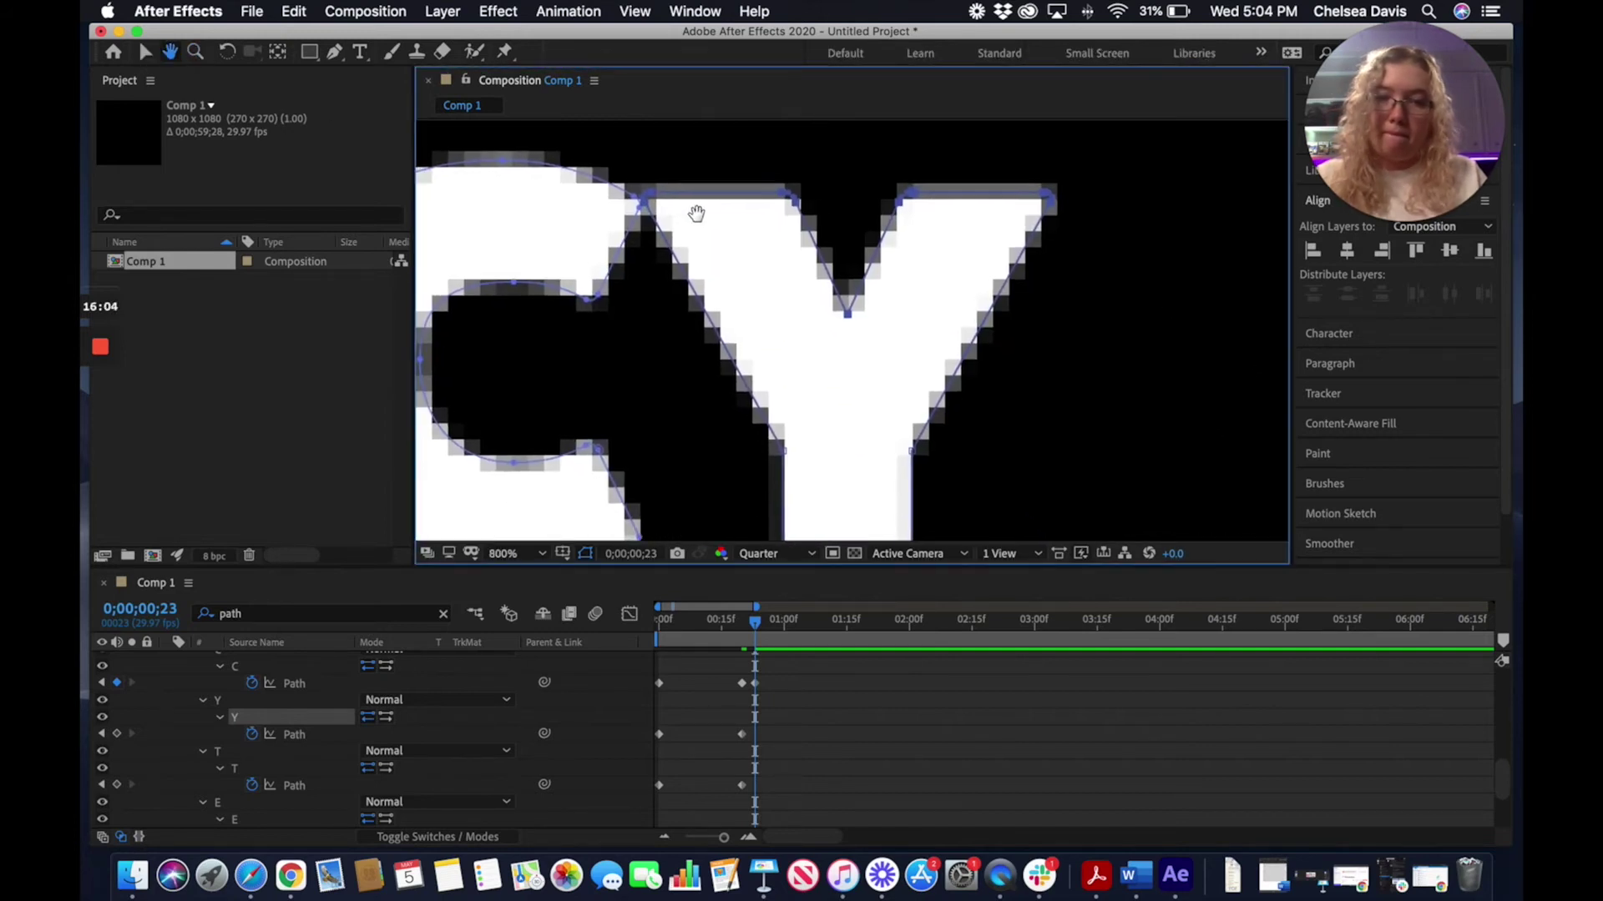
key(v)
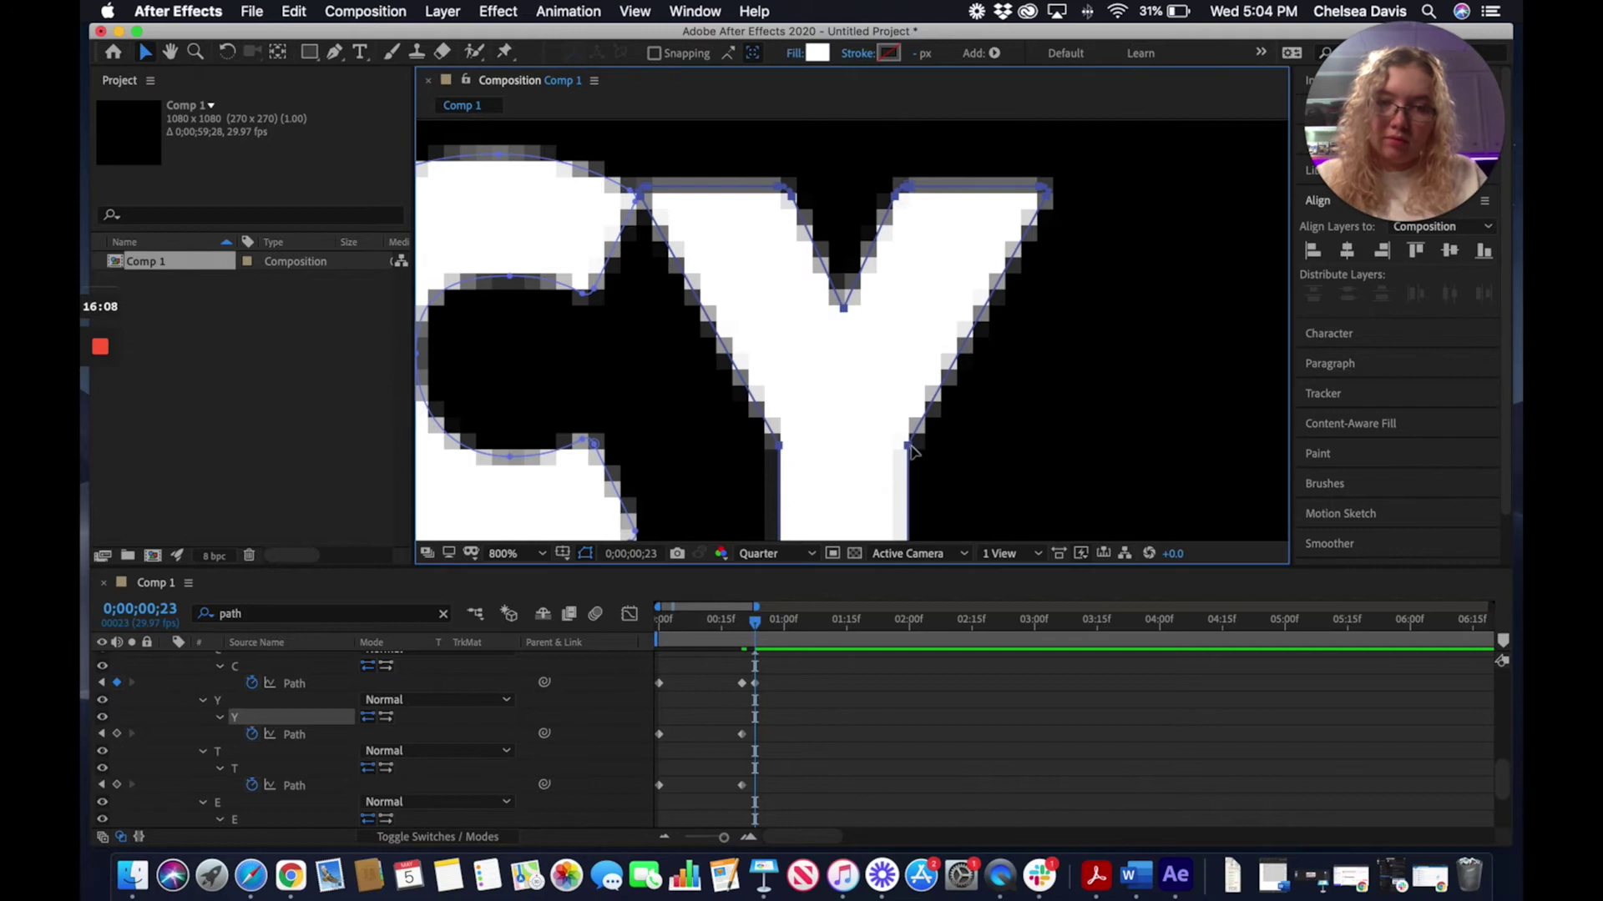
drag(912, 446, 911, 428)
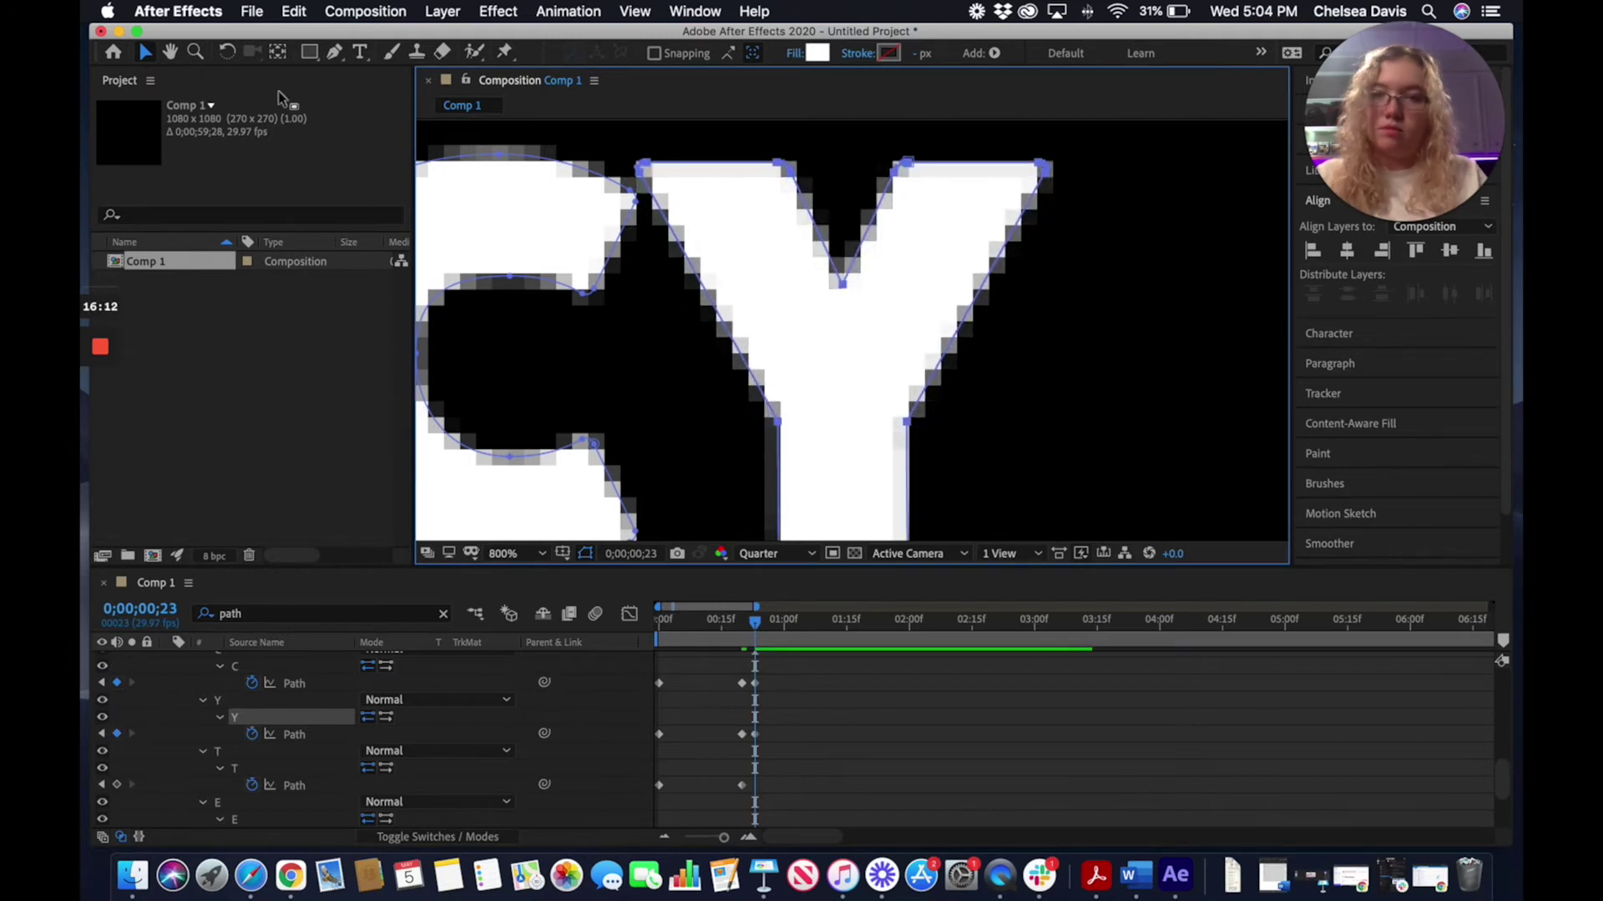
Select the path keyframes at frame 23 for every letter of BOUNCY, leaving out the TEXT letters
key(z)
alt+click(893, 332)
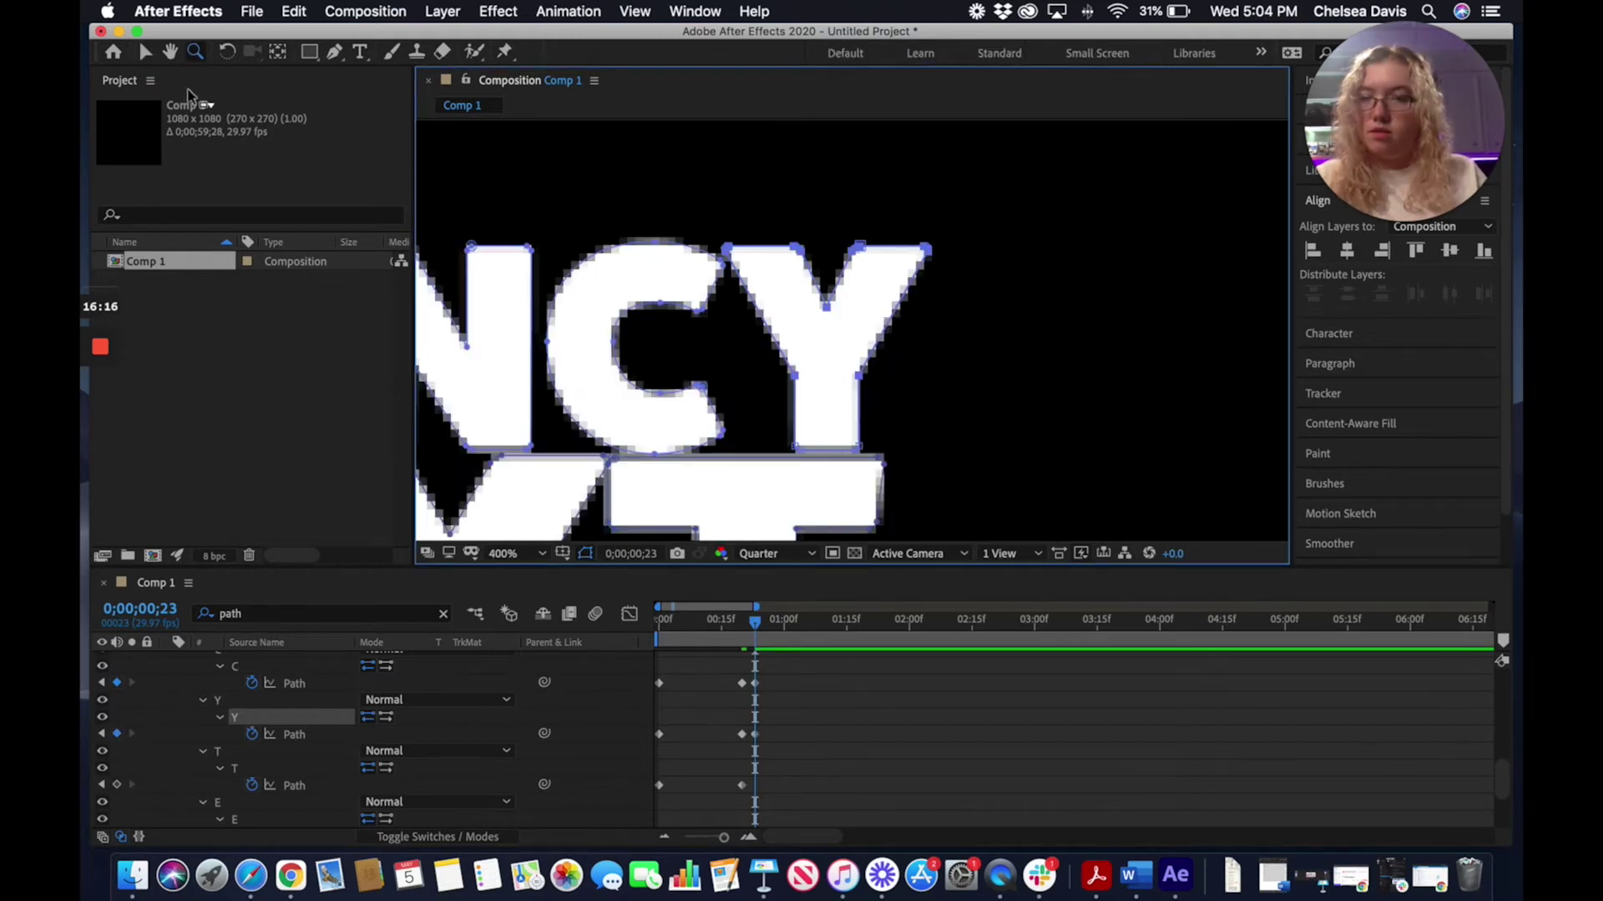
alt+click(766, 383)
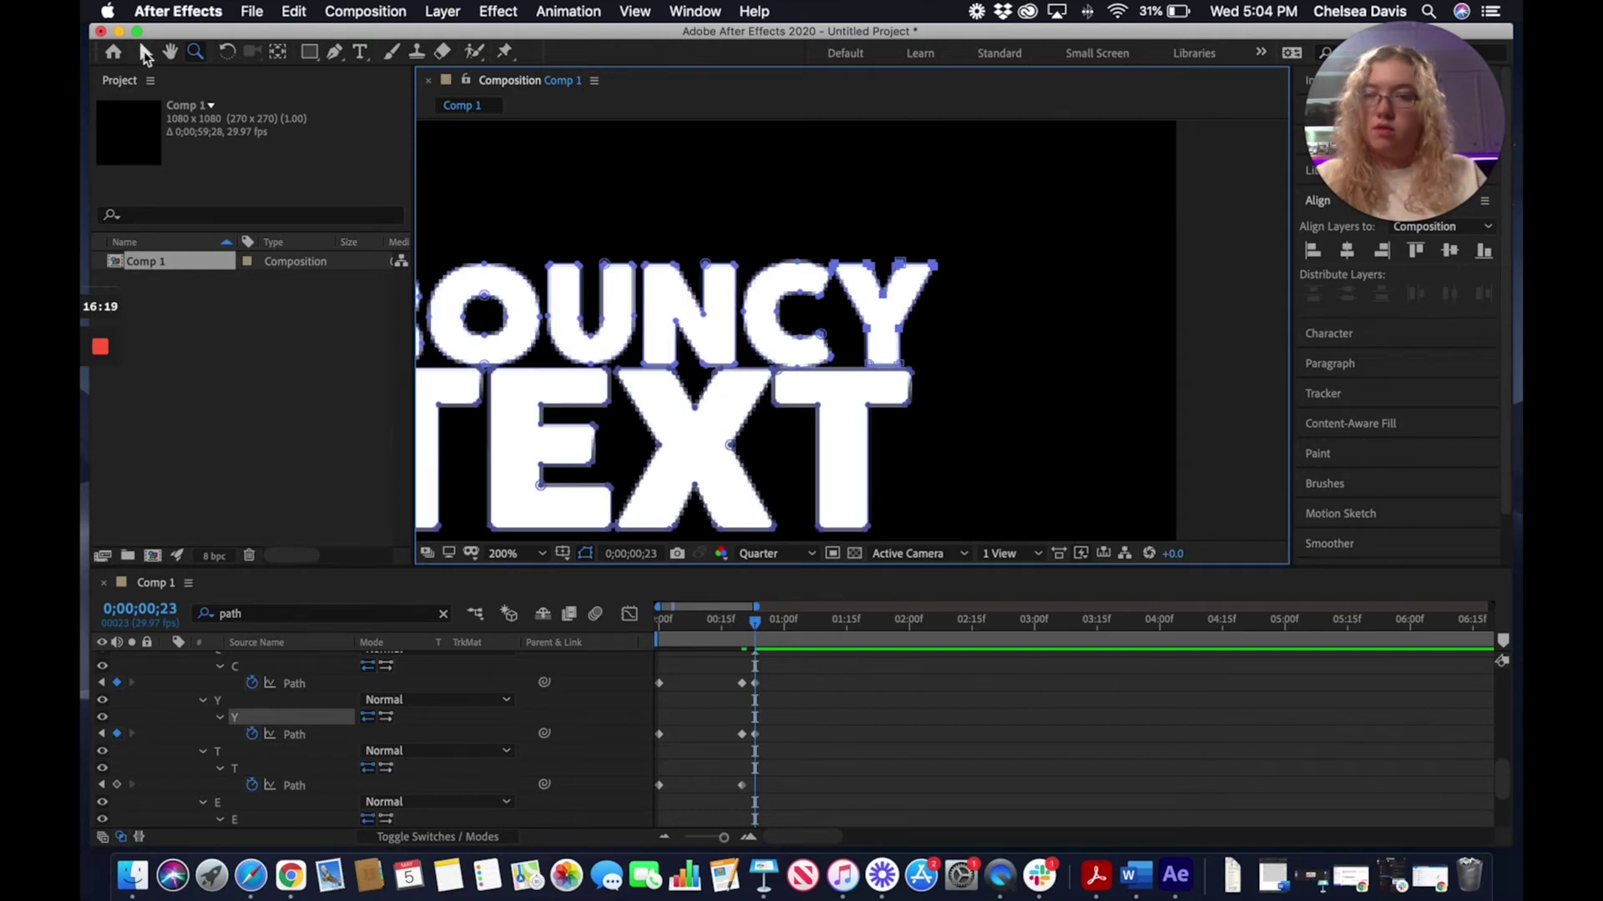
click(169, 51)
drag(726, 397, 918, 365)
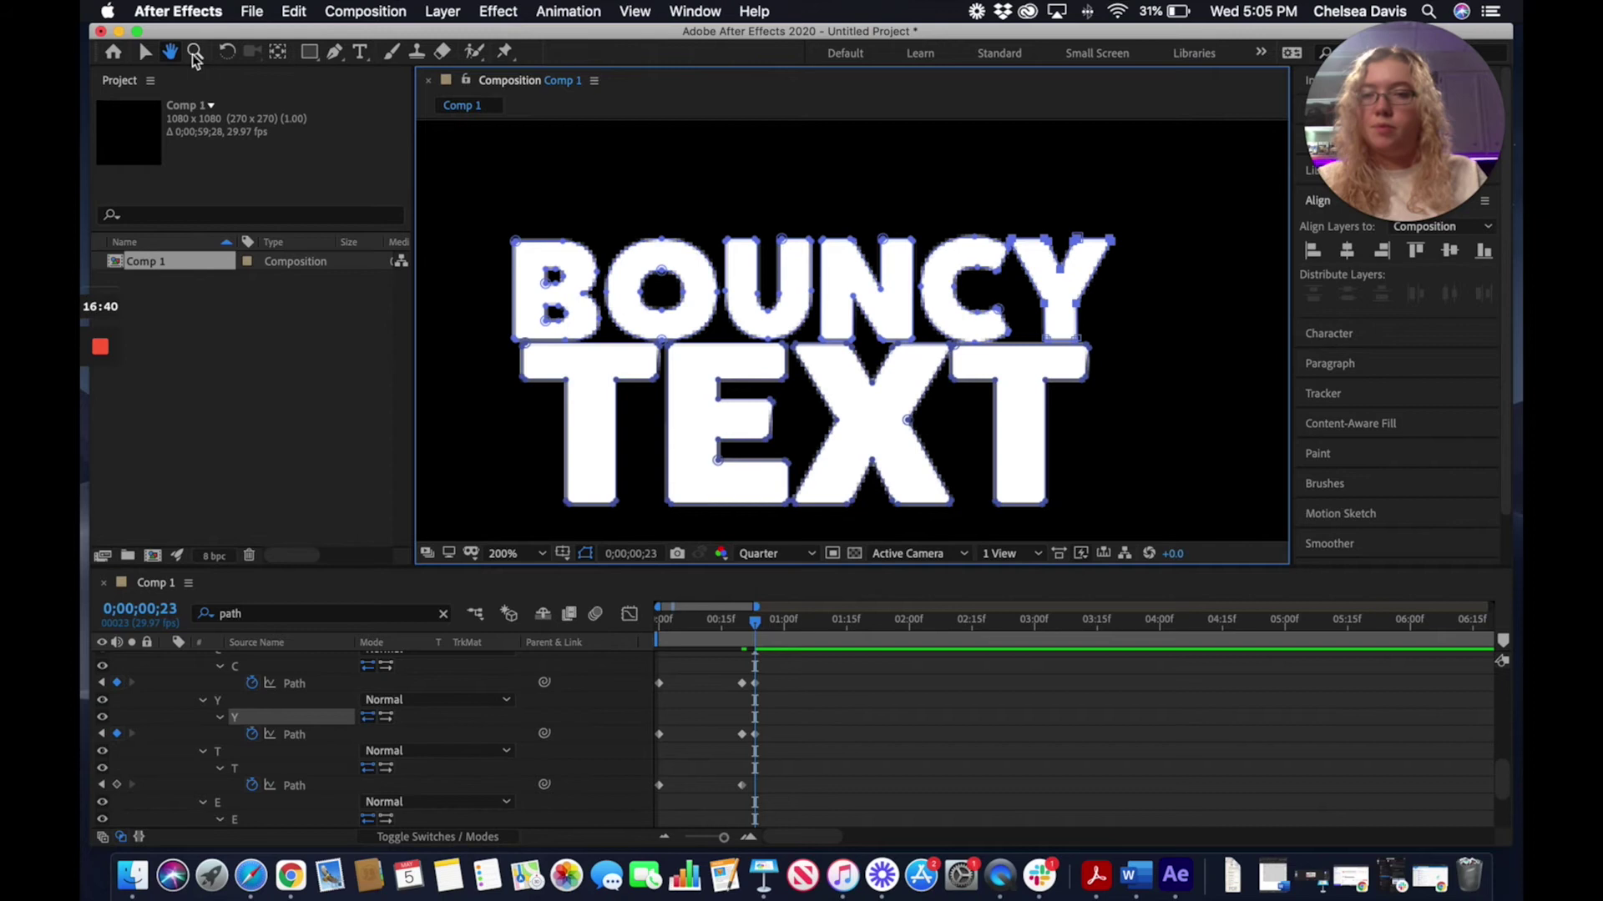
click(144, 52)
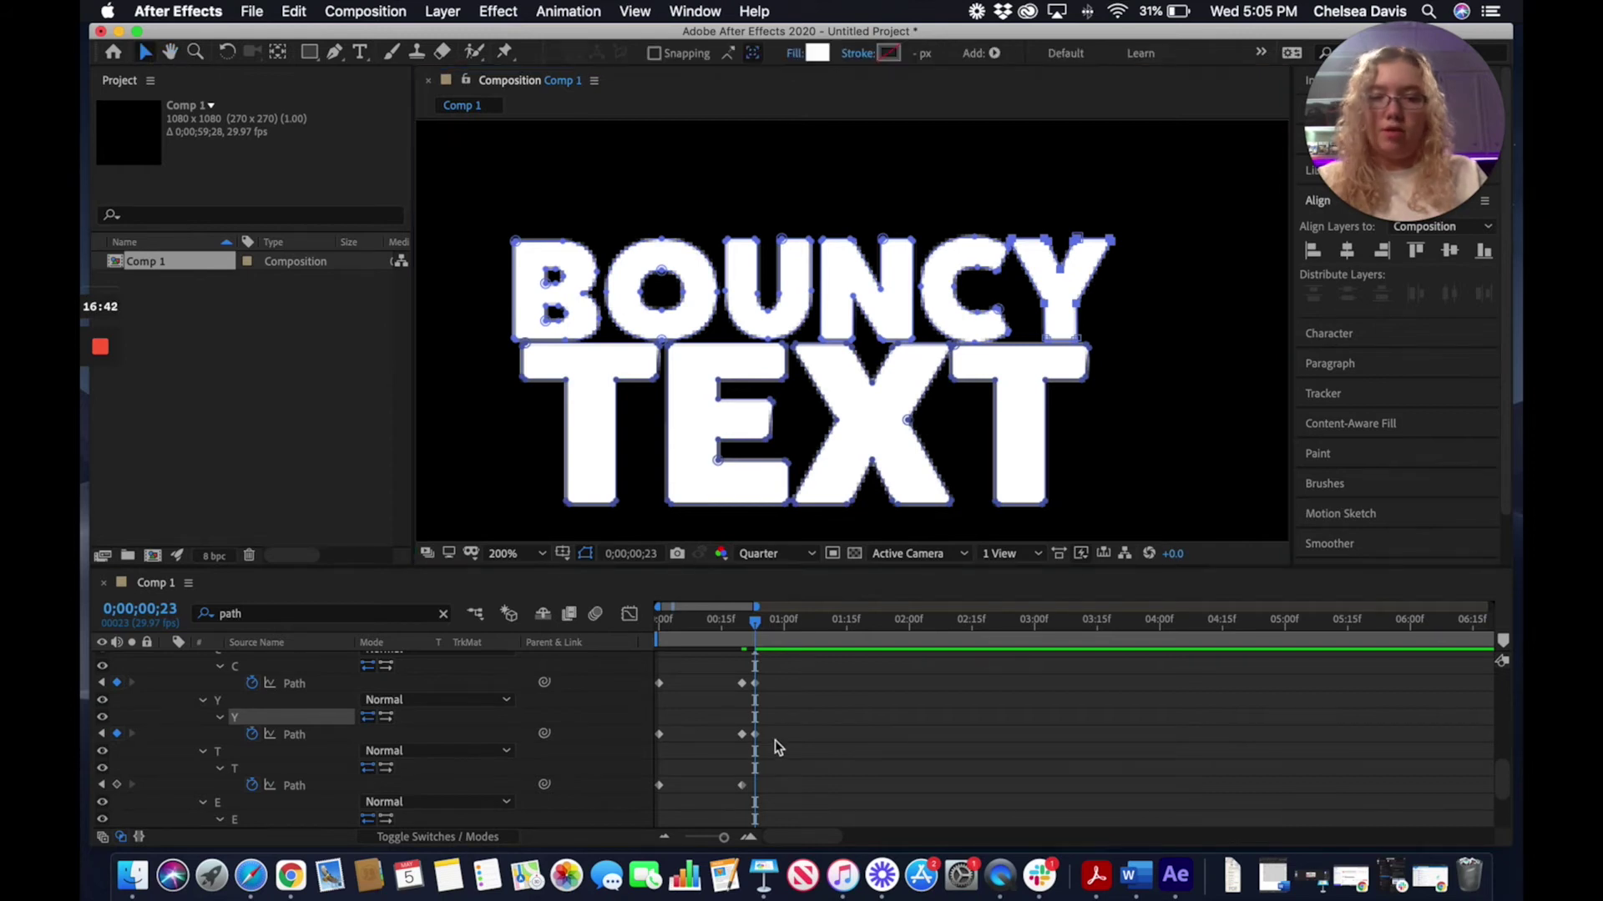
click(799, 723)
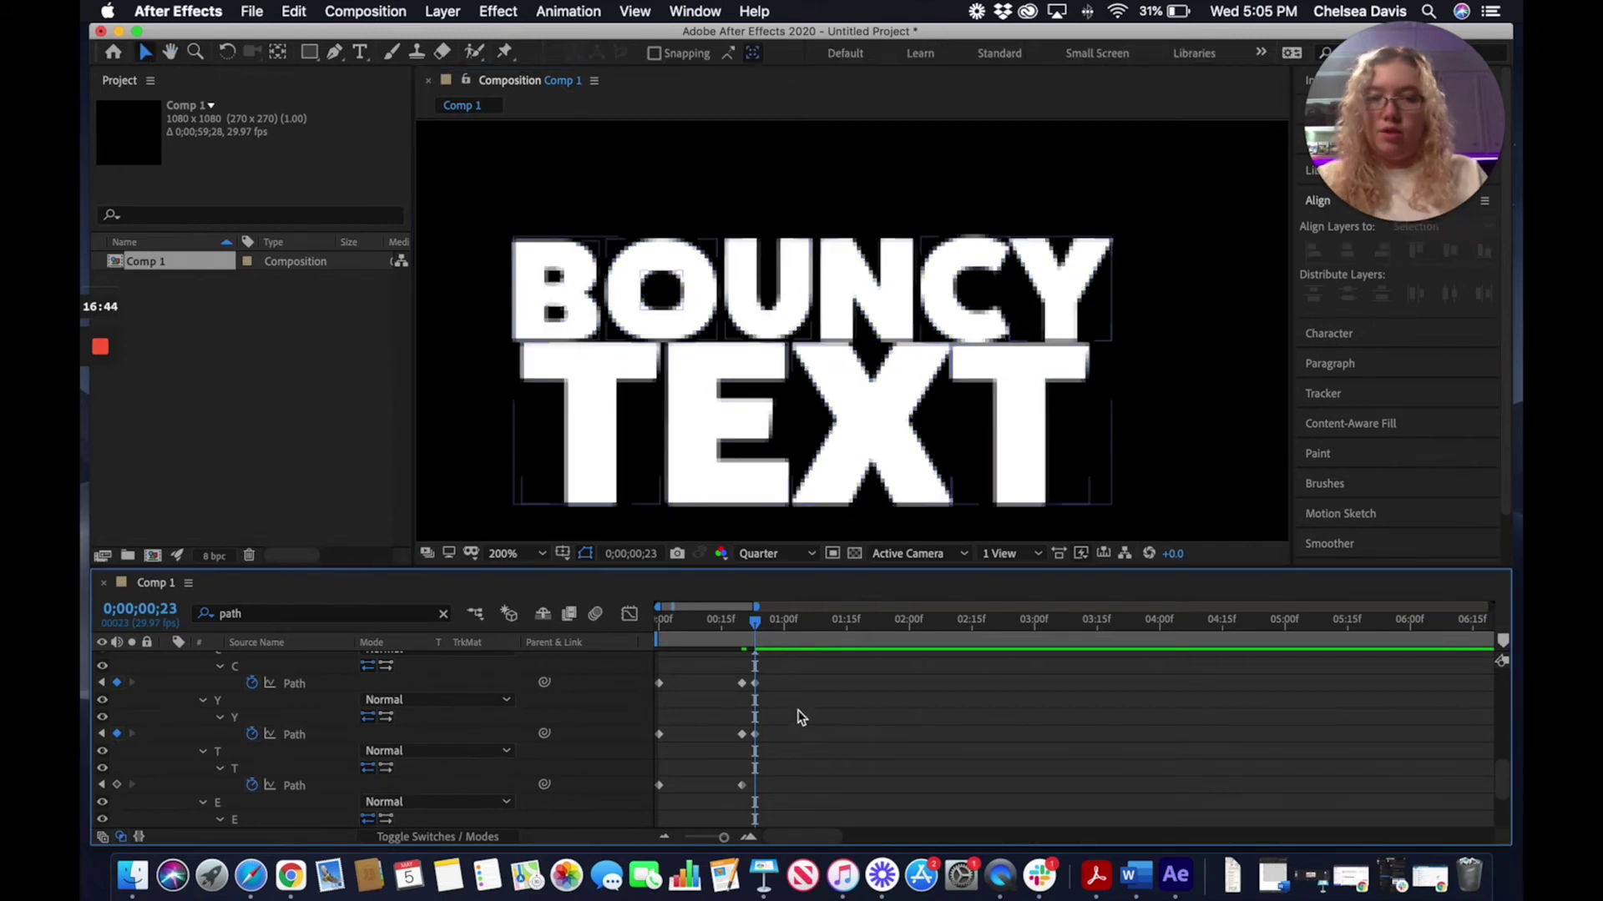
scroll(798, 713, up, 8)
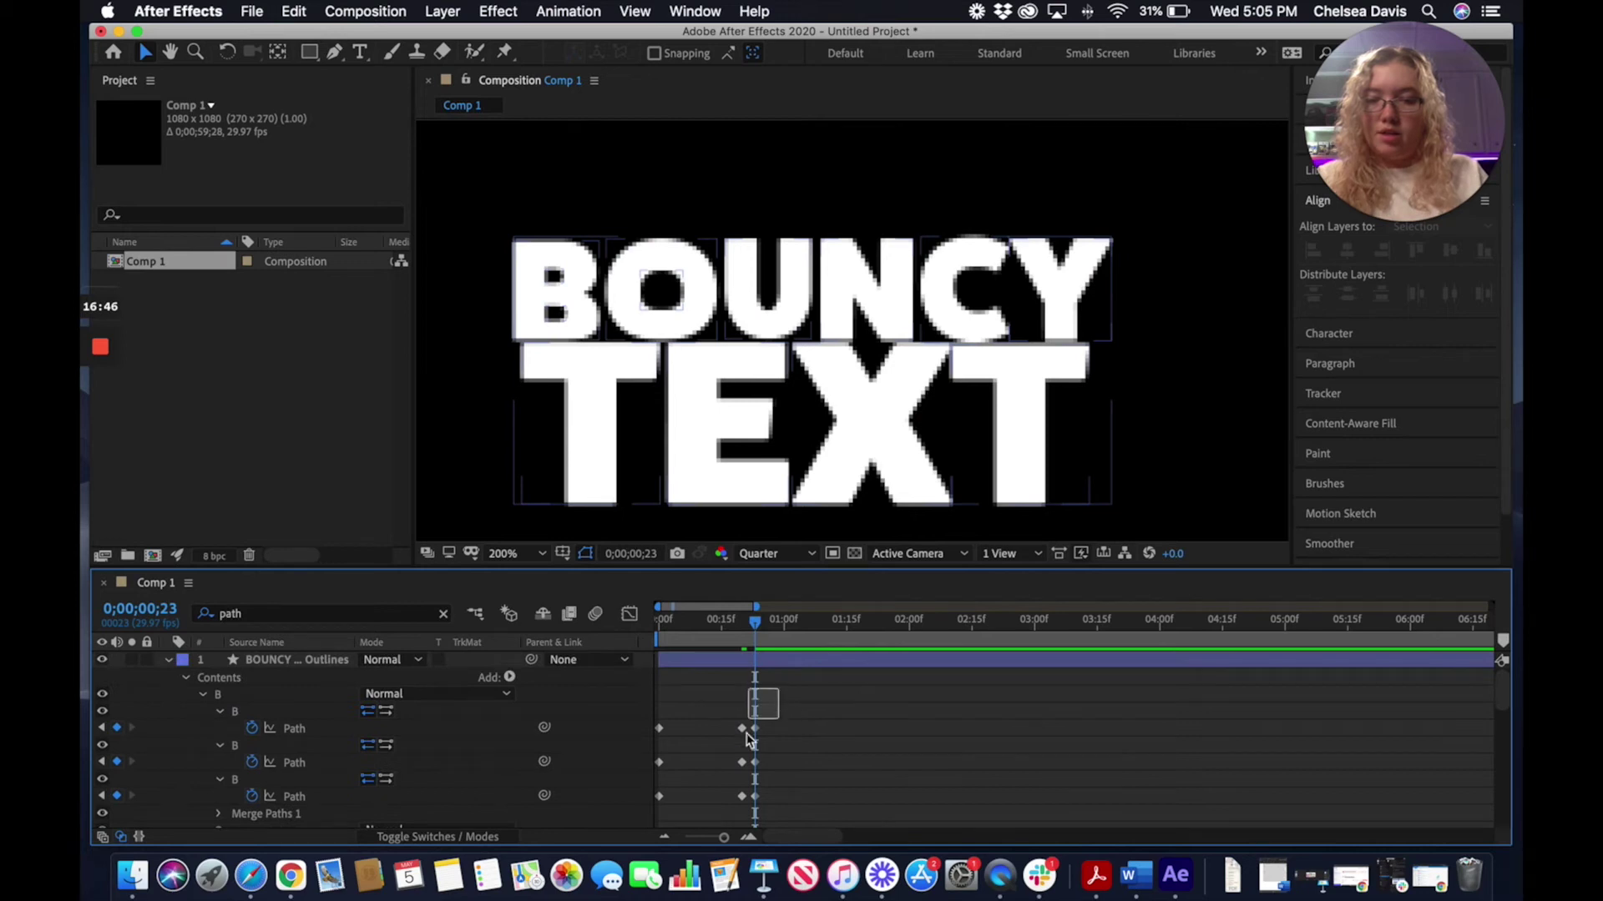
mouse_move(746, 733)
mouse_down()
mouse_move(757, 849)
mouse_move(753, 821)
mouse_move(738, 838)
mouse_move(749, 757)
mouse_up()
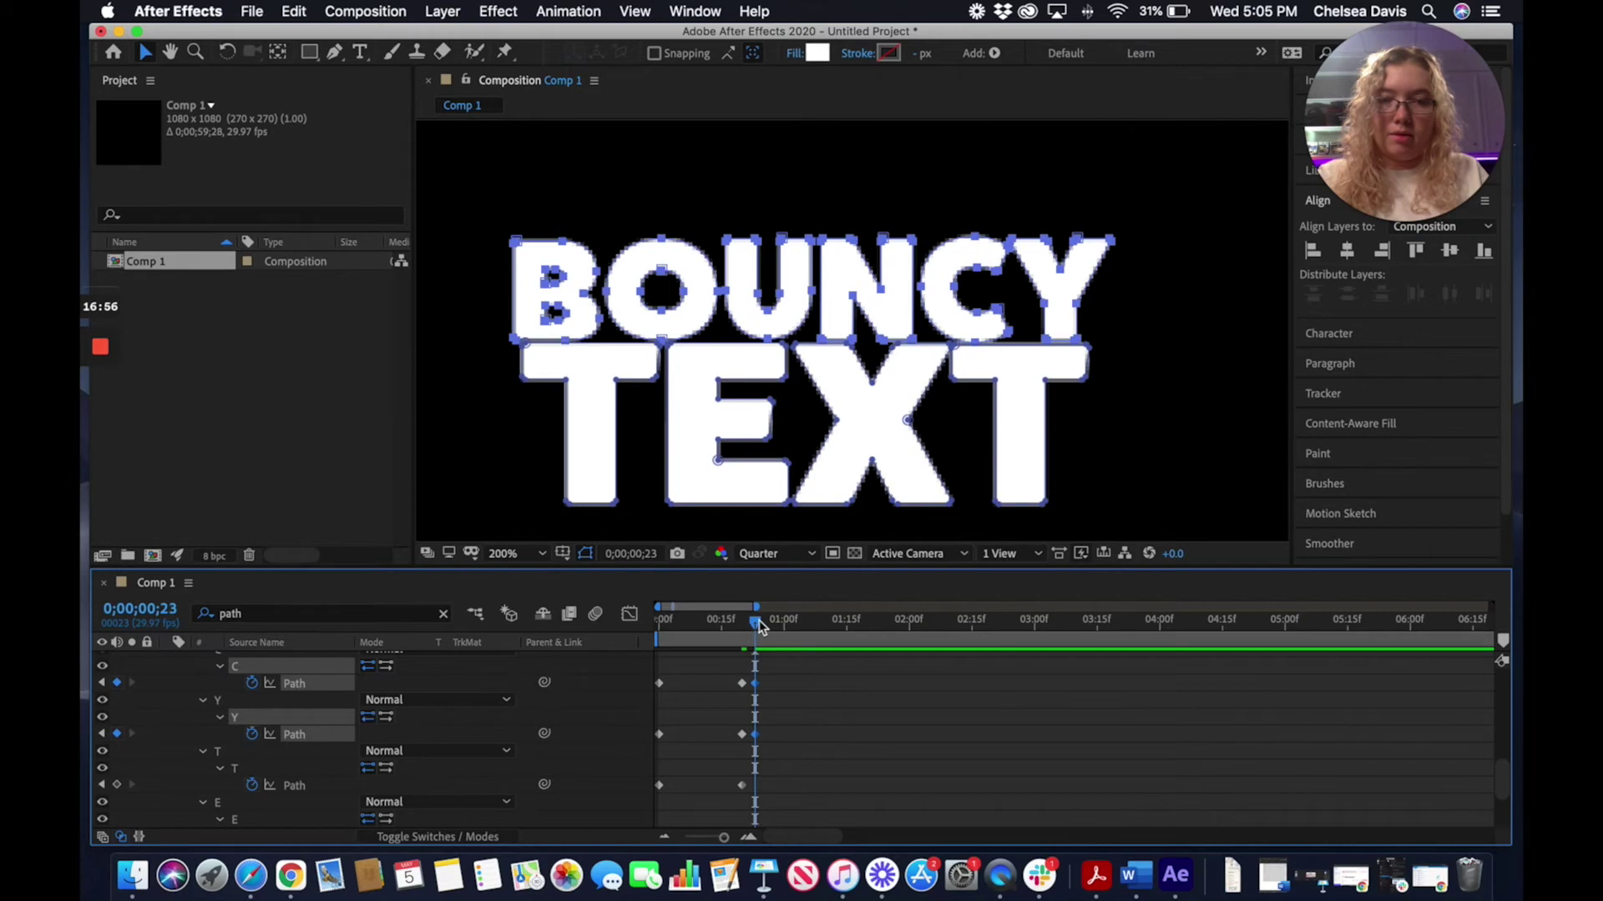
Place the current time at 0;00;00;27, a few frames after the stretch keyframes
drag(758, 624, 774, 629)
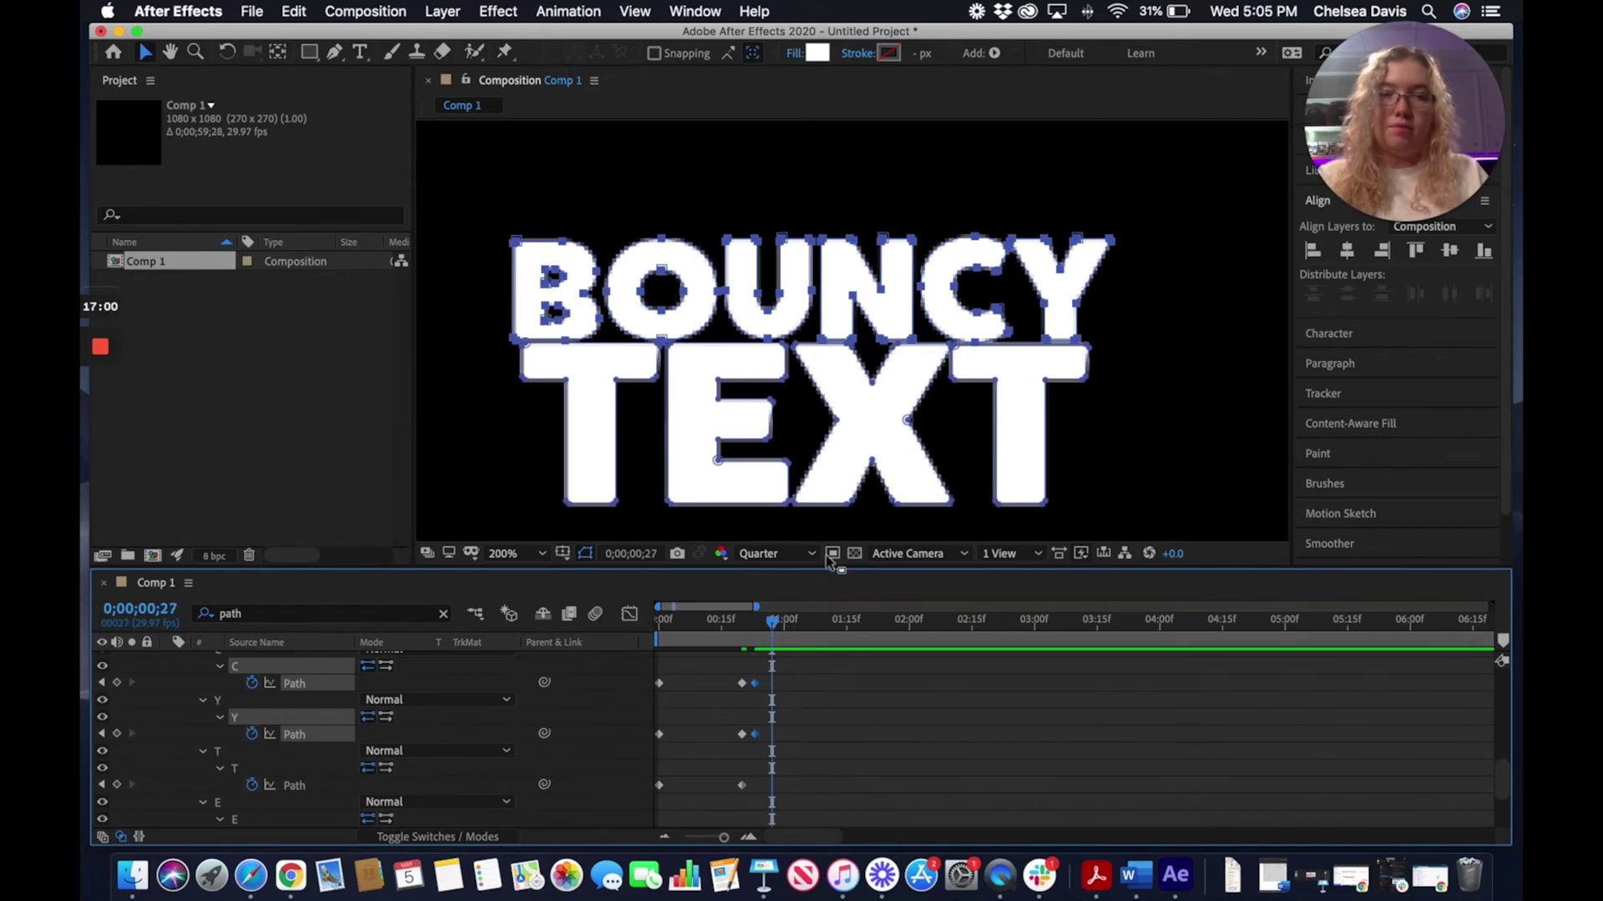
click(768, 626)
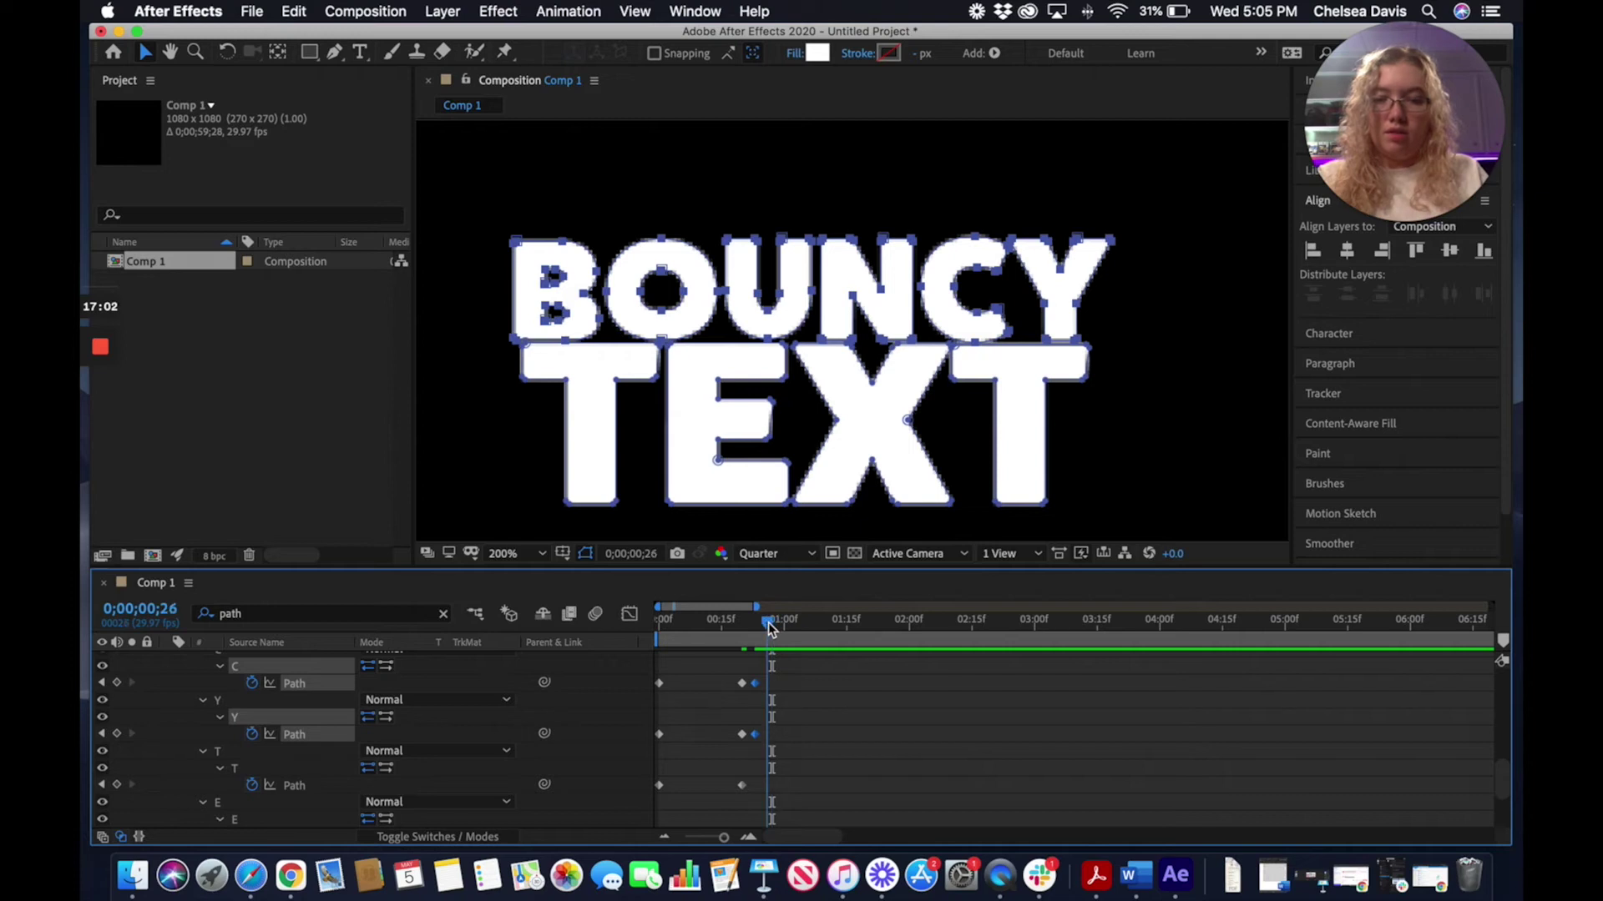
drag(769, 629, 773, 630)
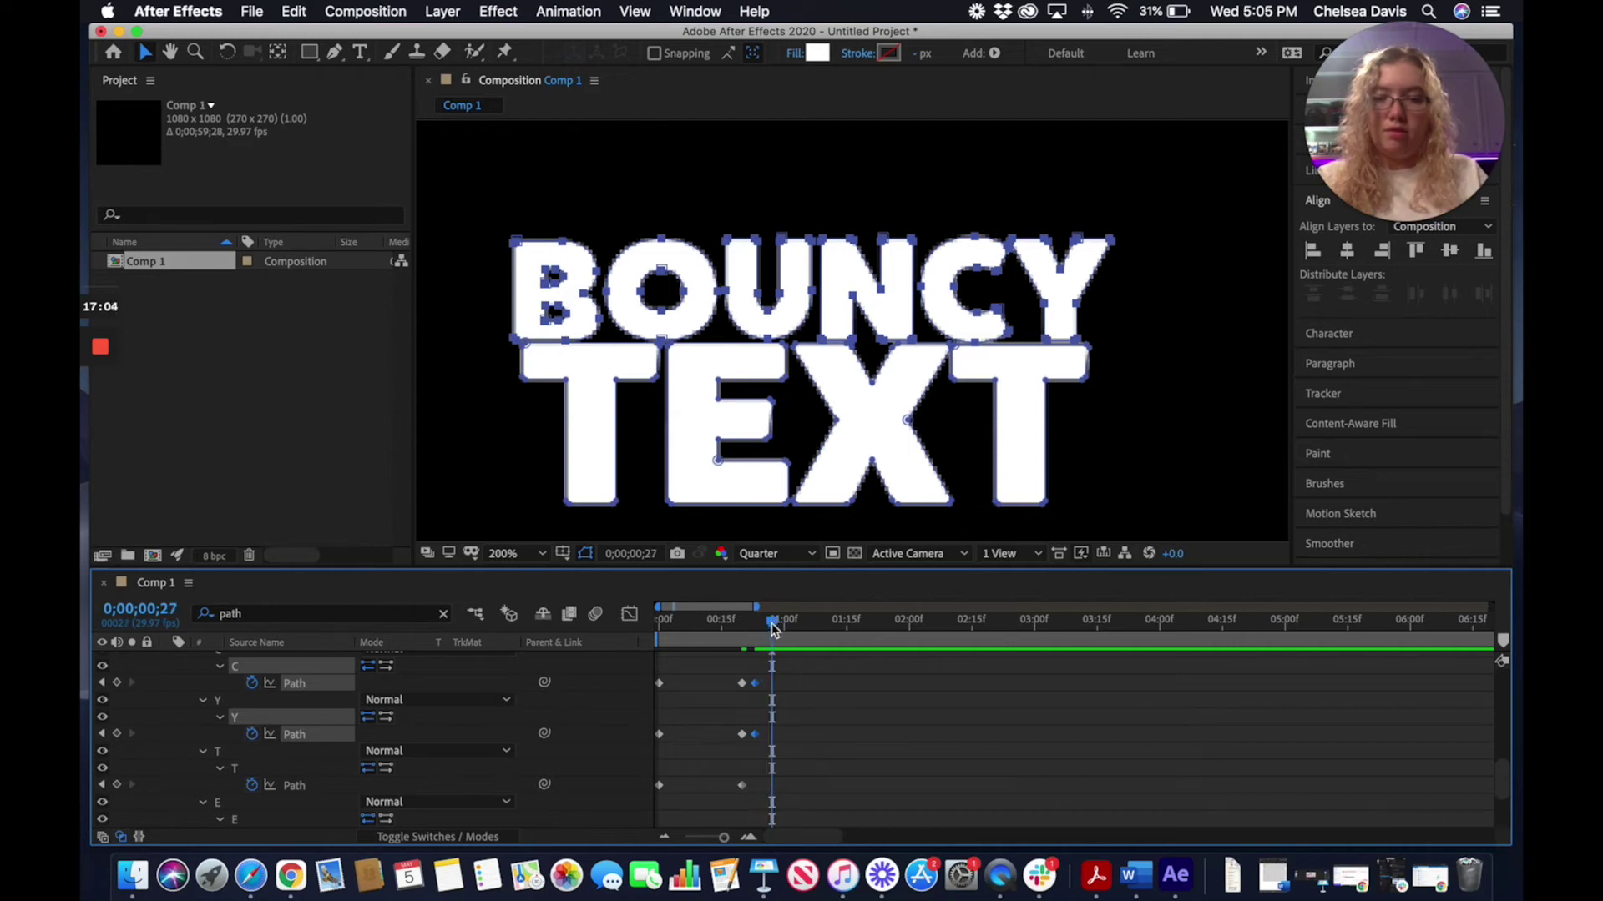
Raise all the BOUNCY letter paths together at frame 27, opening a wide gap above TEXT for the rebound
key(Up)
key(Up)
key(Up)
key(Up)
key(Up)
key(Up)
key(Up)
key(Up)
key(Up)
key(Up)
click(748, 273)
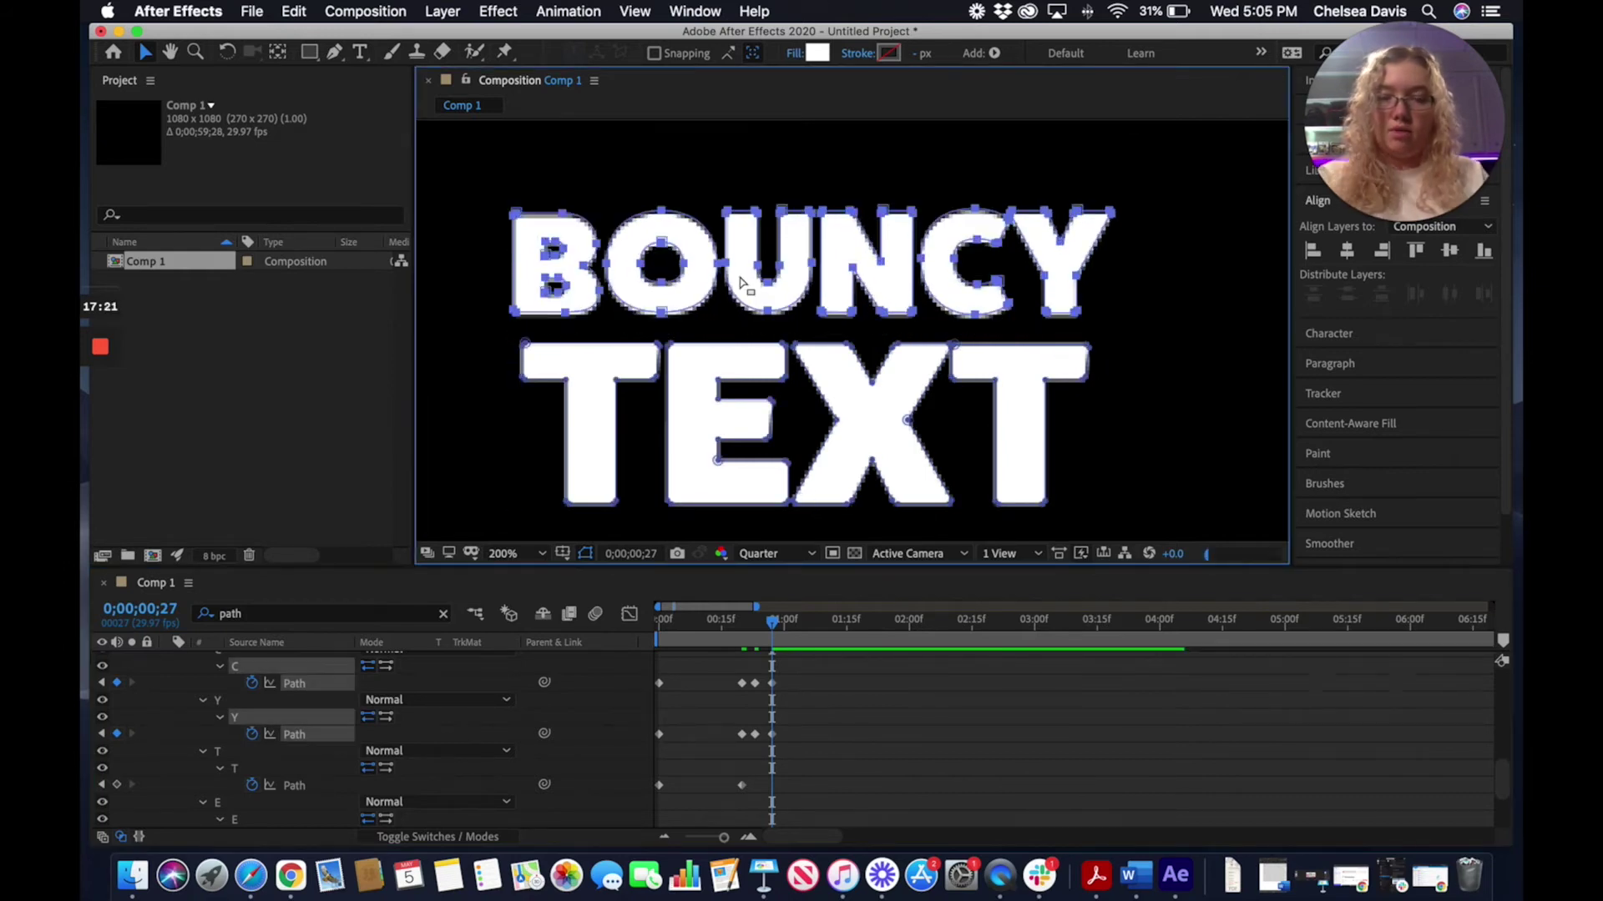
key(Up)
key(Up)
key(Up)
key(Up)
key(Up)
key(Up)
key(Up)
key(Up)
key(Up)
key(Up)
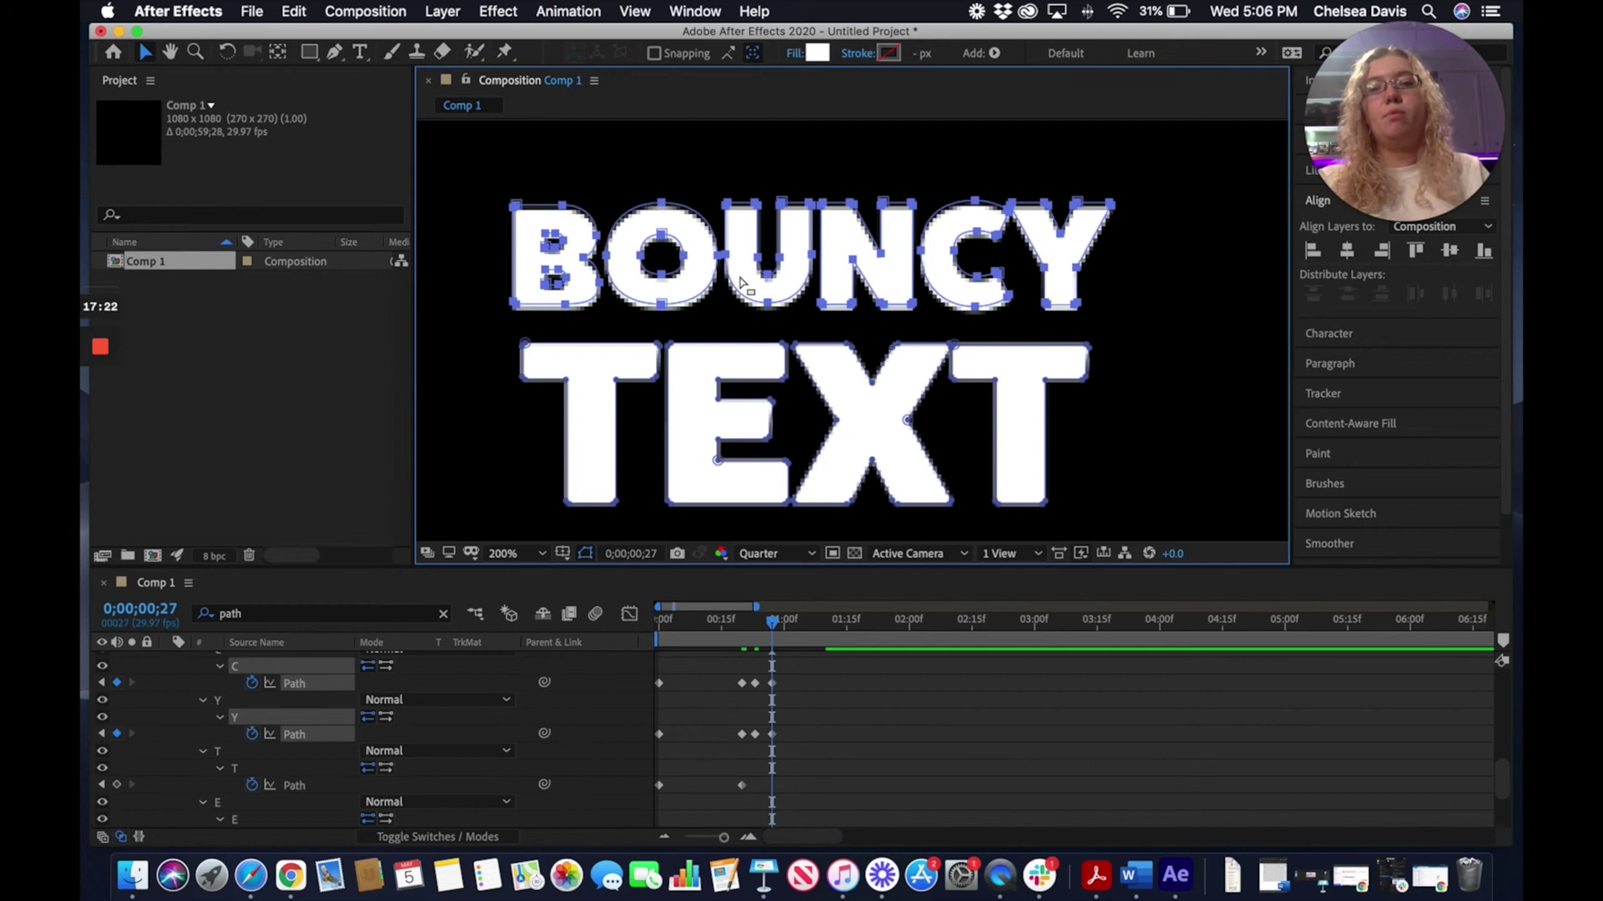
key(Up)
key(Up)
key(Up)
key(Up)
key(Up)
key(Up)
key(Up)
key(Up)
key(Up)
key(Up)
key(Up)
key(Up)
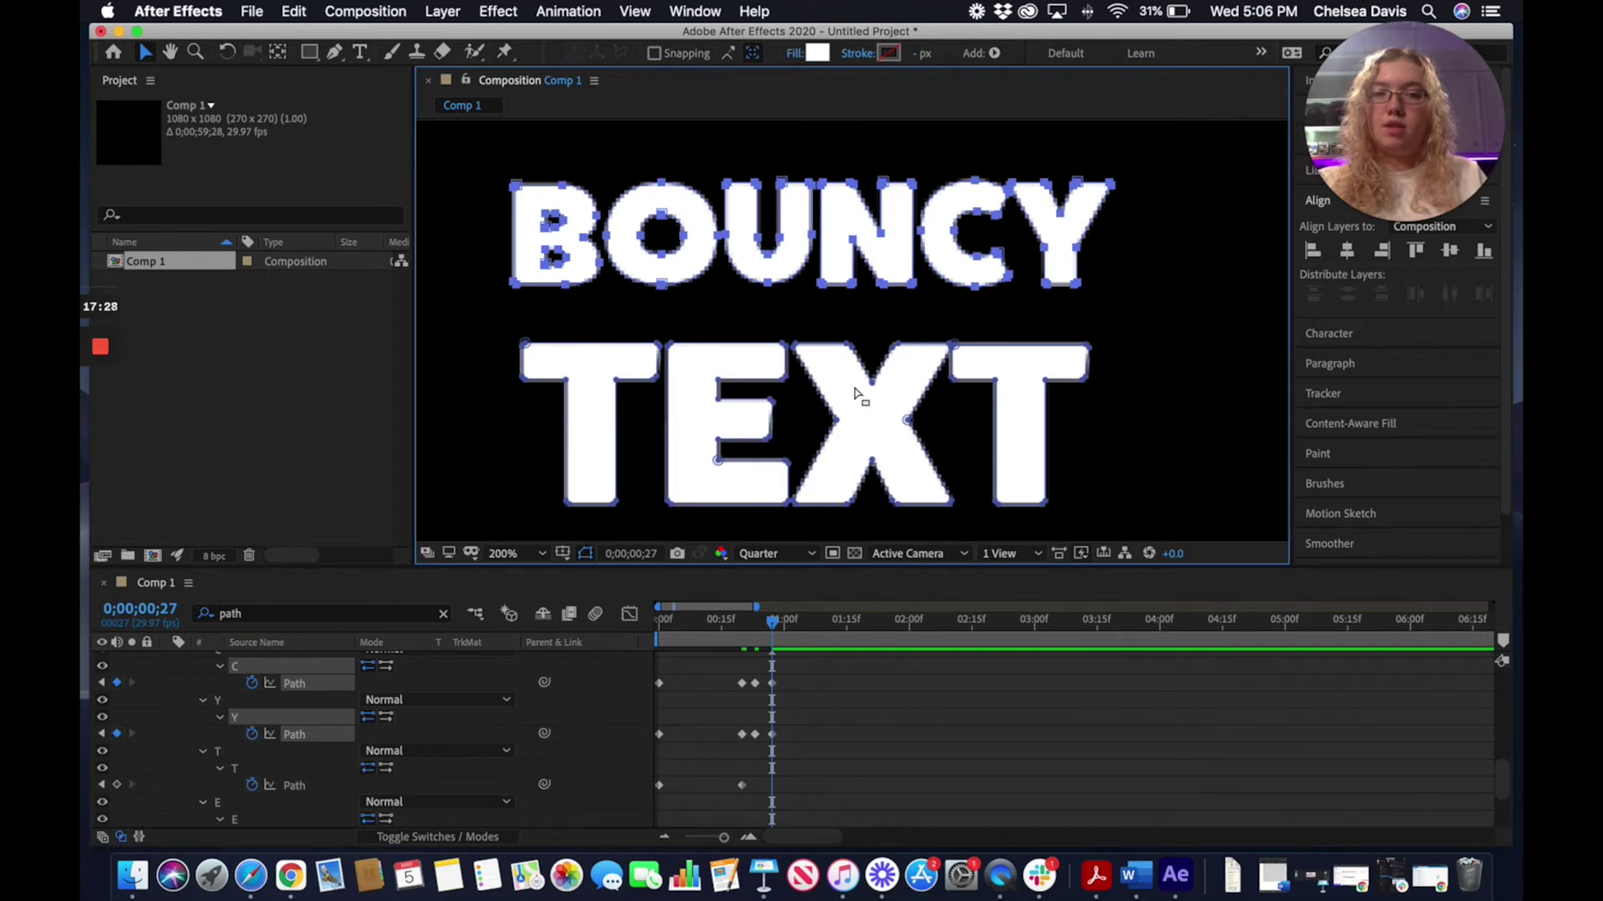
key(Up)
key(Up)
key(Up)
key(Up)
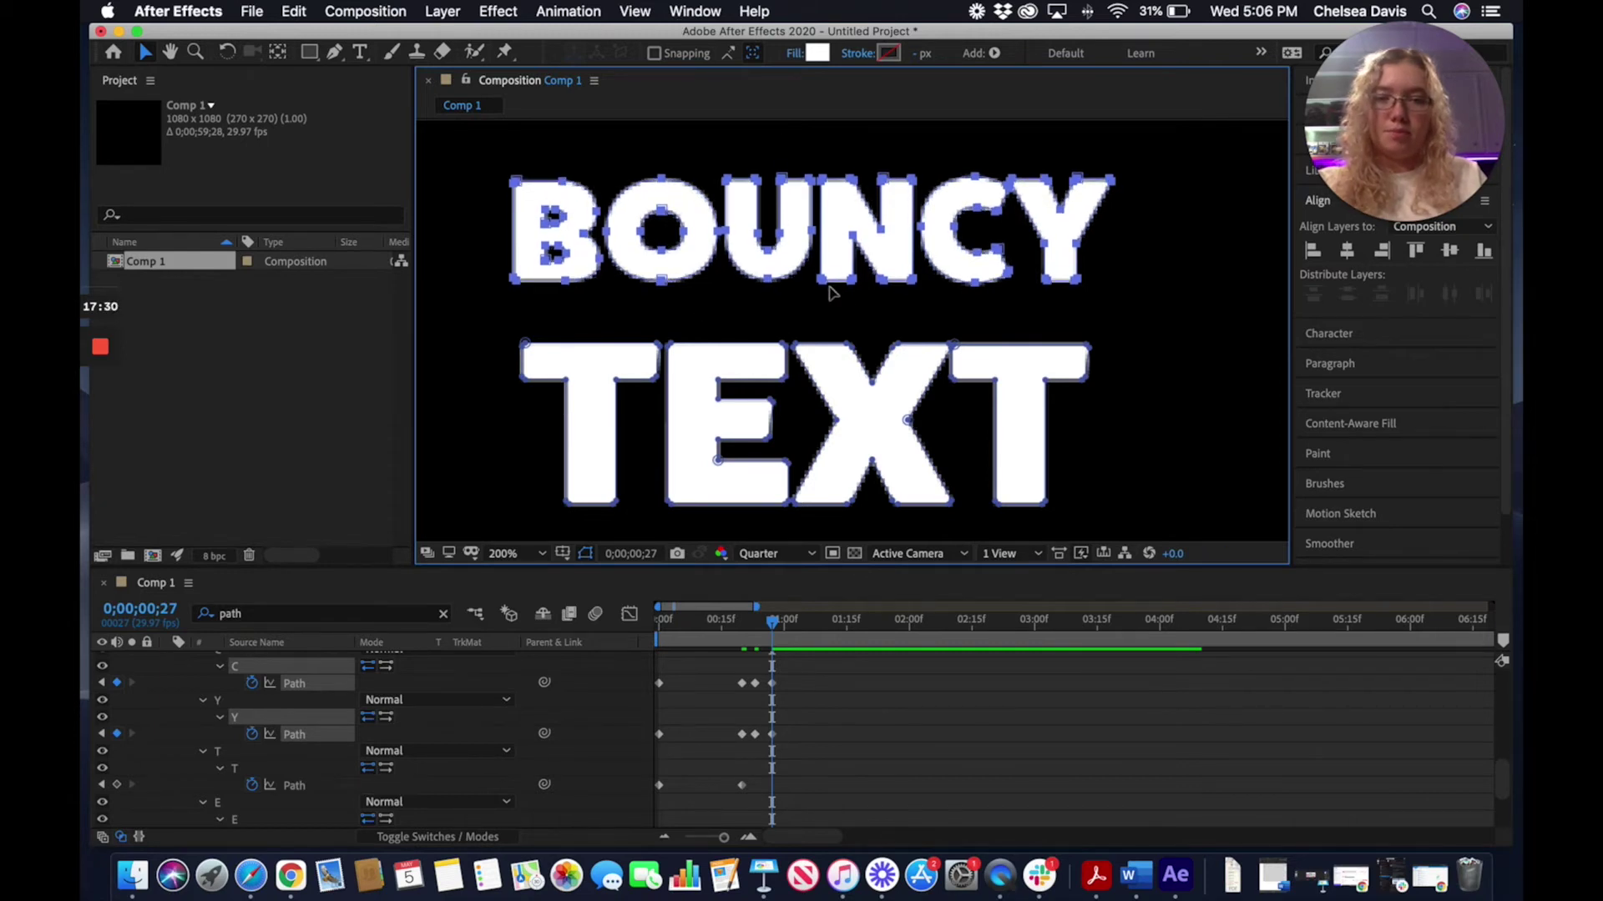
key(Up)
key(Up)
key(Up)
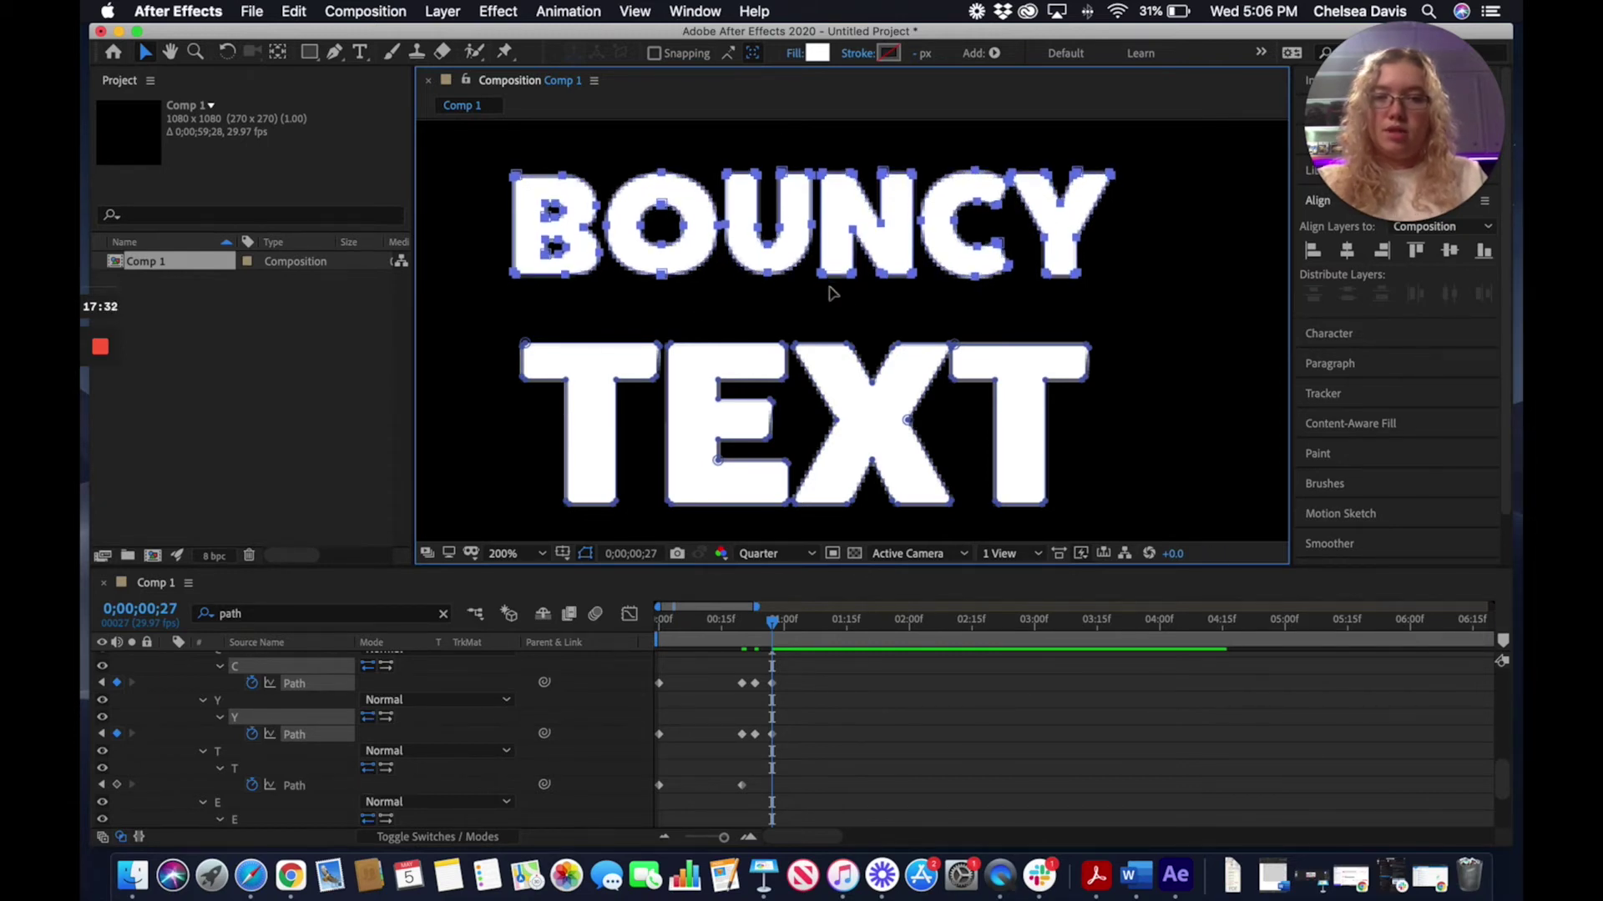
key(Up)
key(Up)
key(Up)
key(Up)
key(Up)
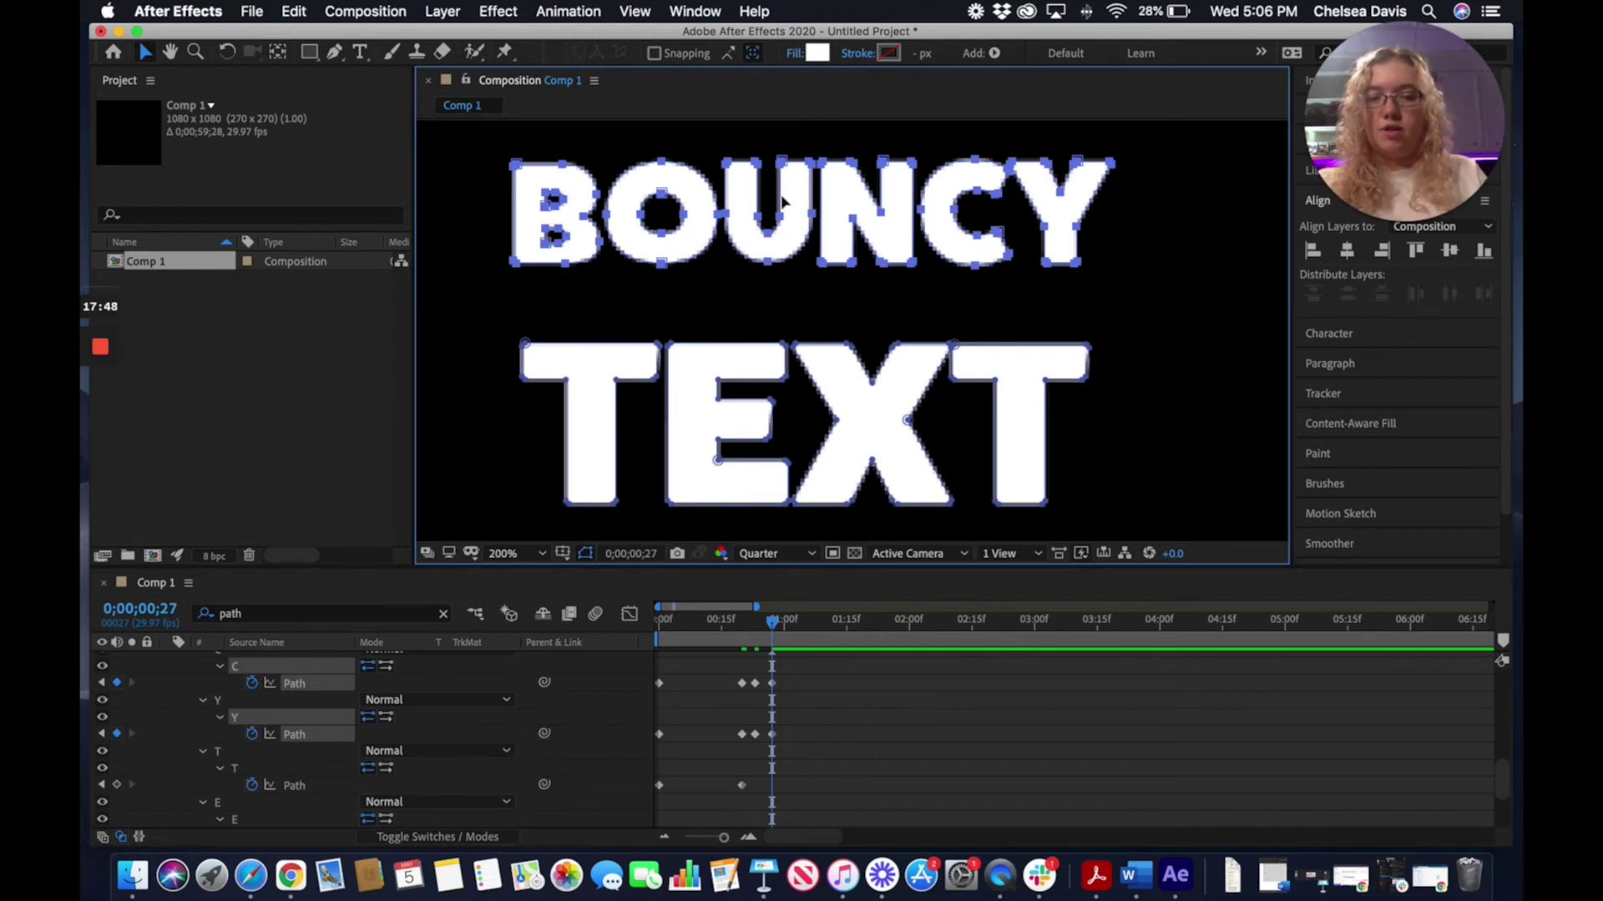
key(space)
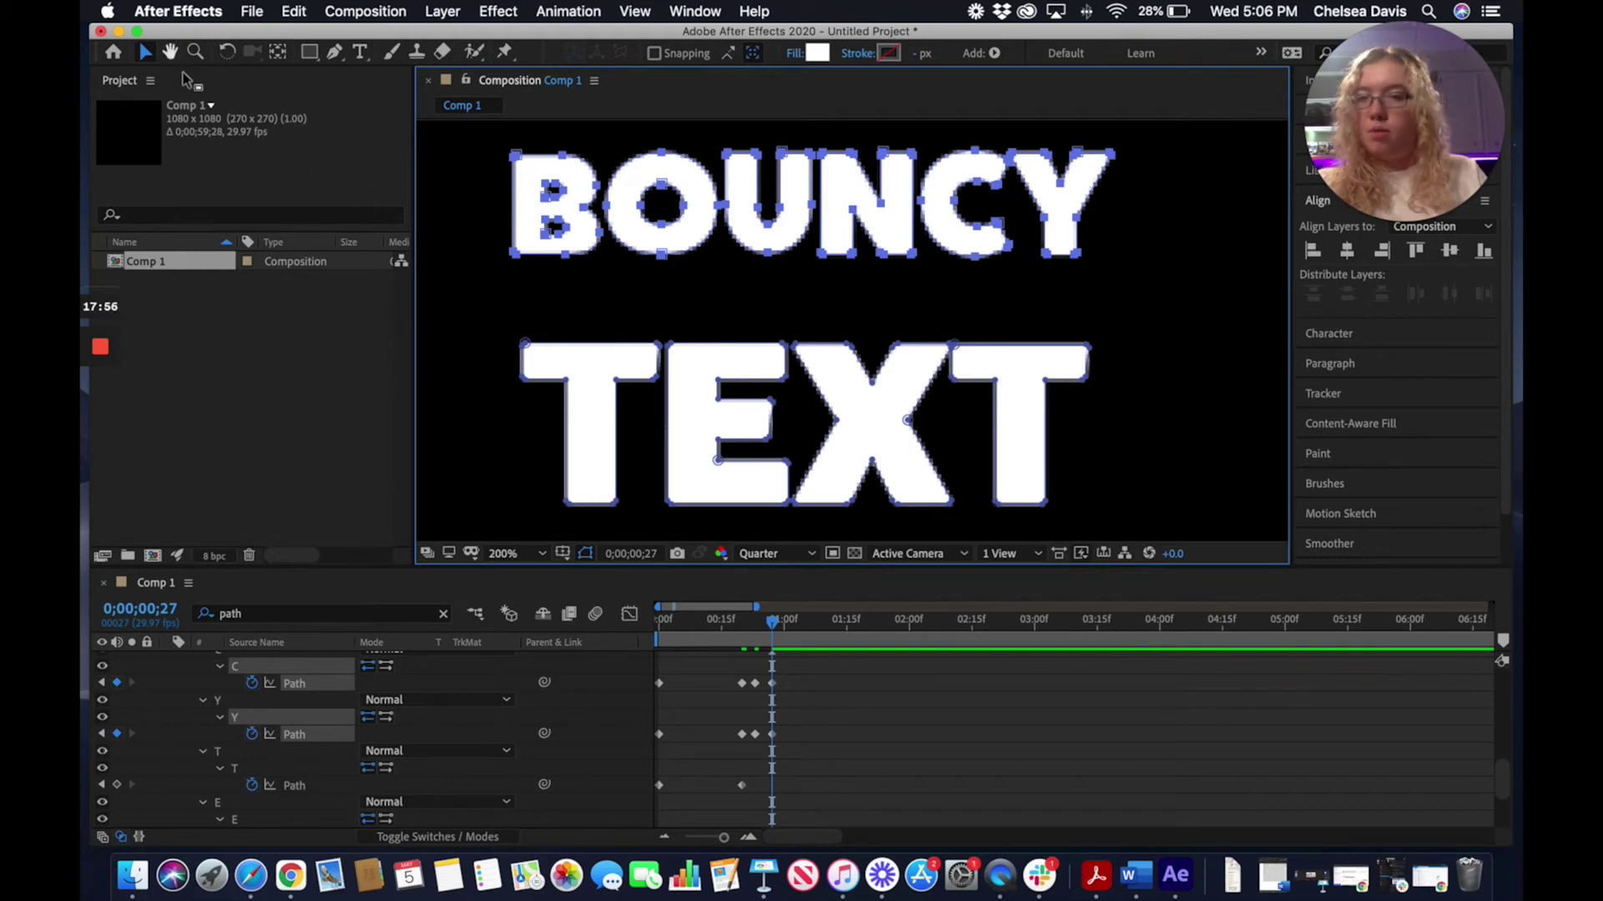
click(586, 376)
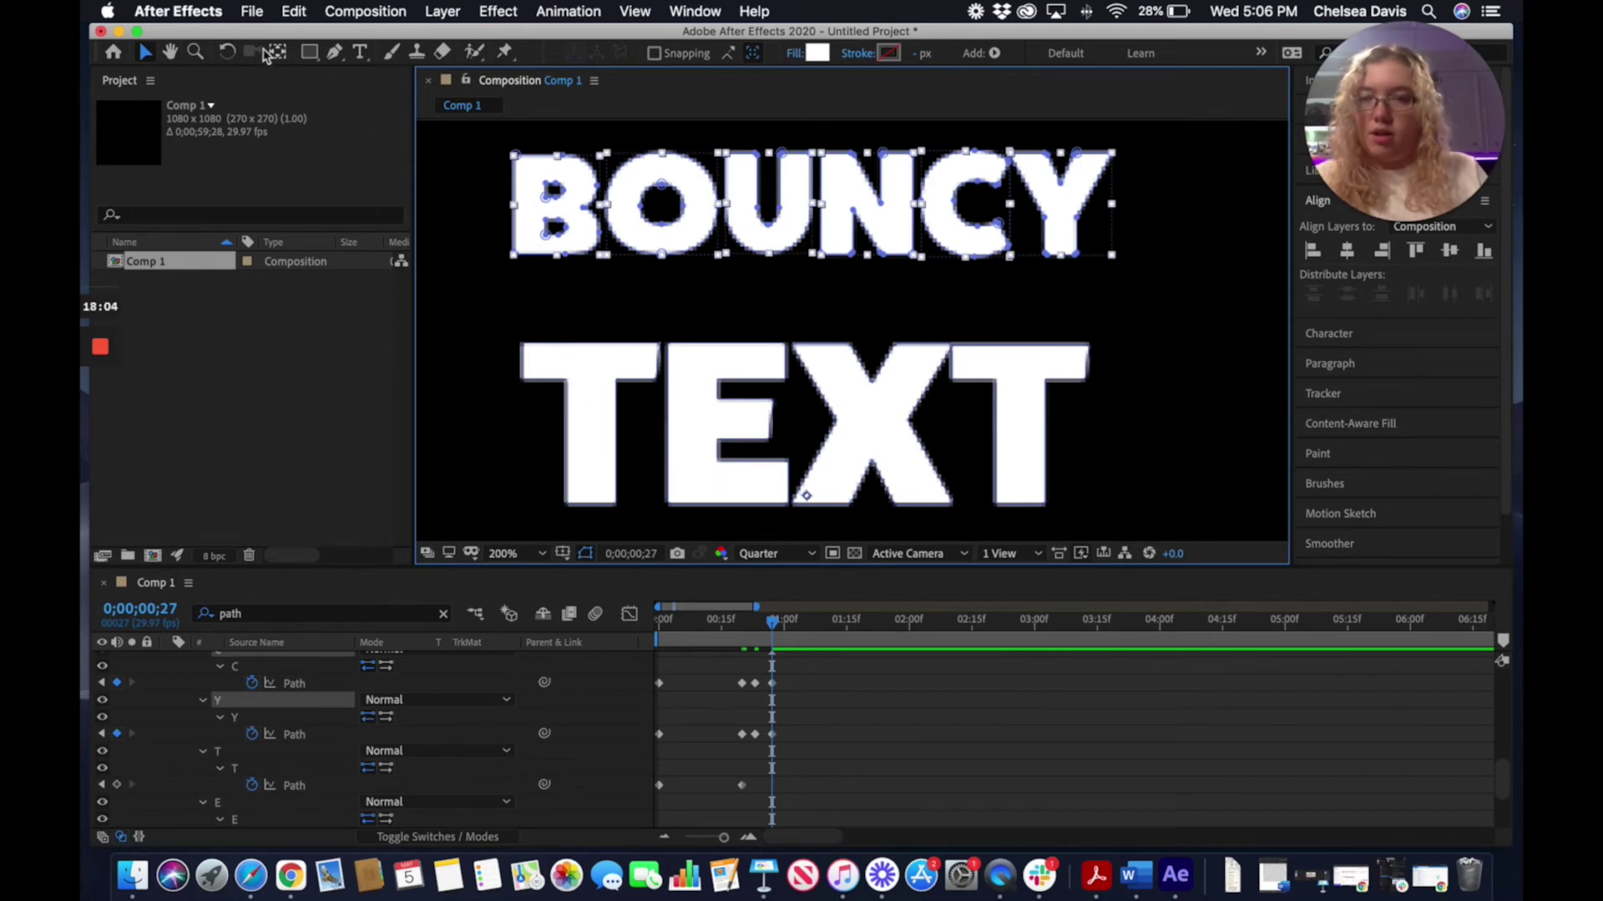
Select all crossbar anchor points of the first T in TEXT and nudge them slightly upward at frame 27
click(195, 50)
click(607, 403)
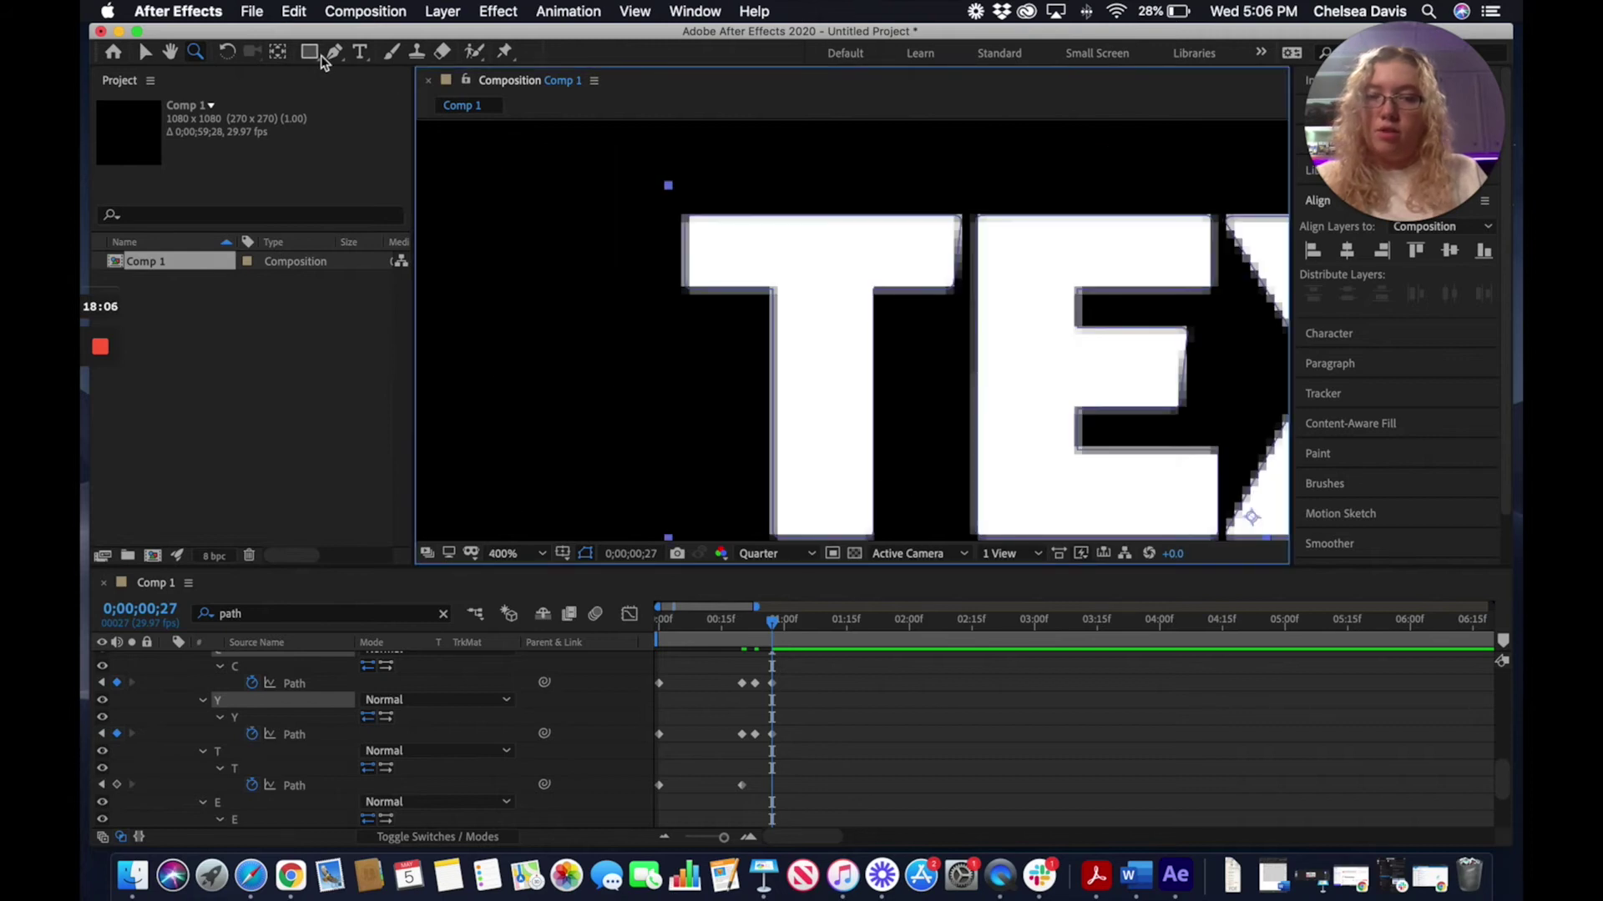
click(170, 51)
drag(803, 351, 585, 267)
click(145, 52)
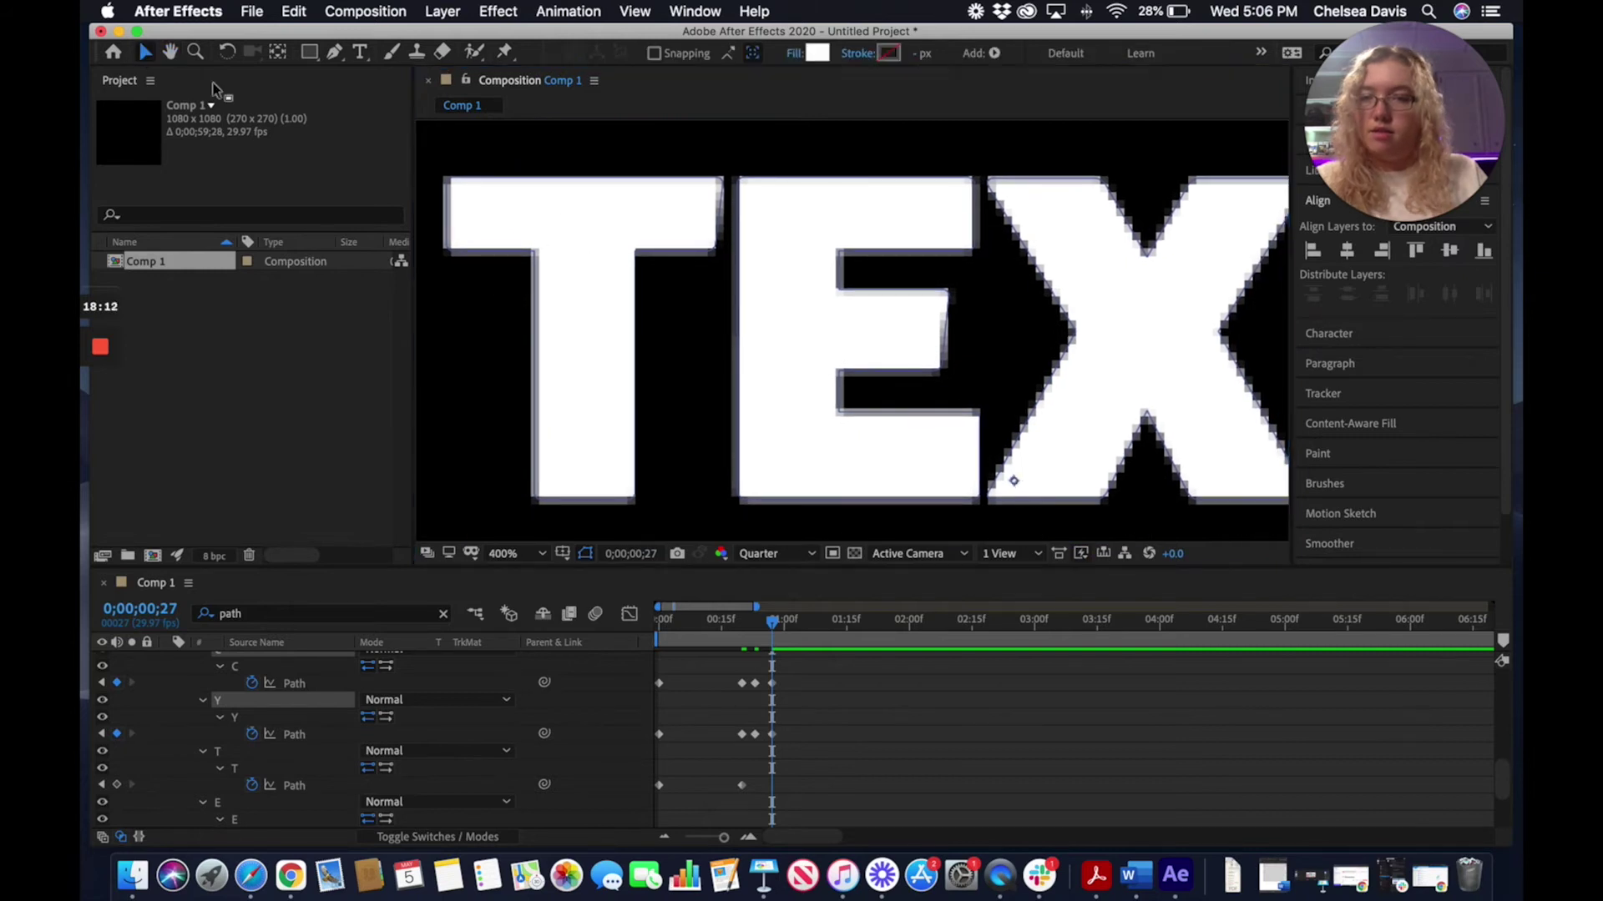
click(472, 198)
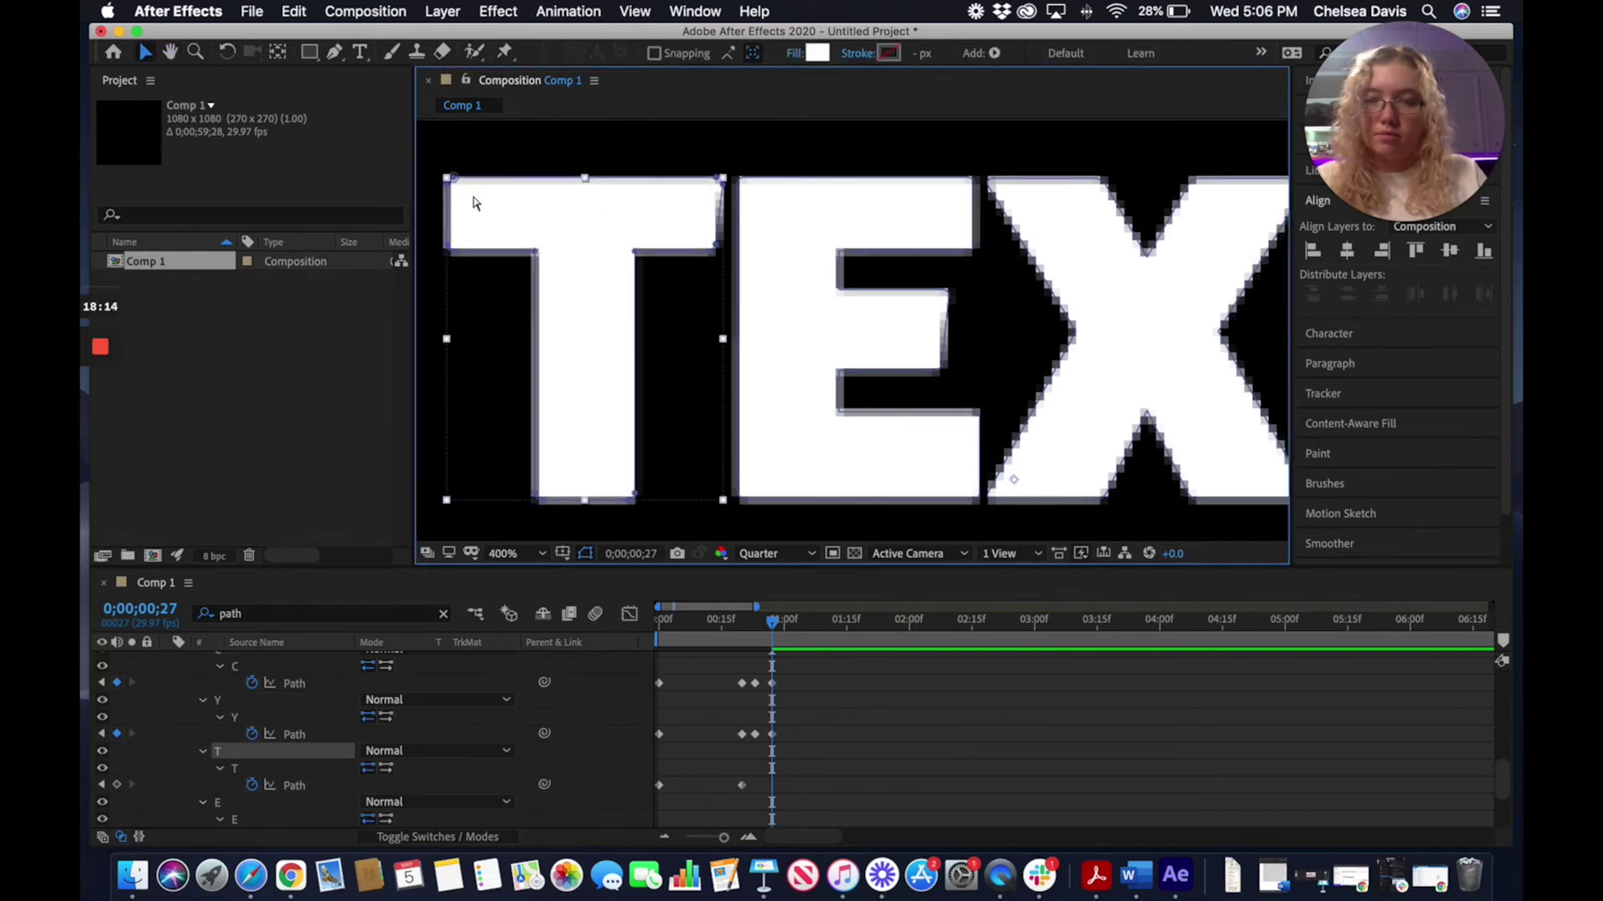
click(194, 52)
click(572, 247)
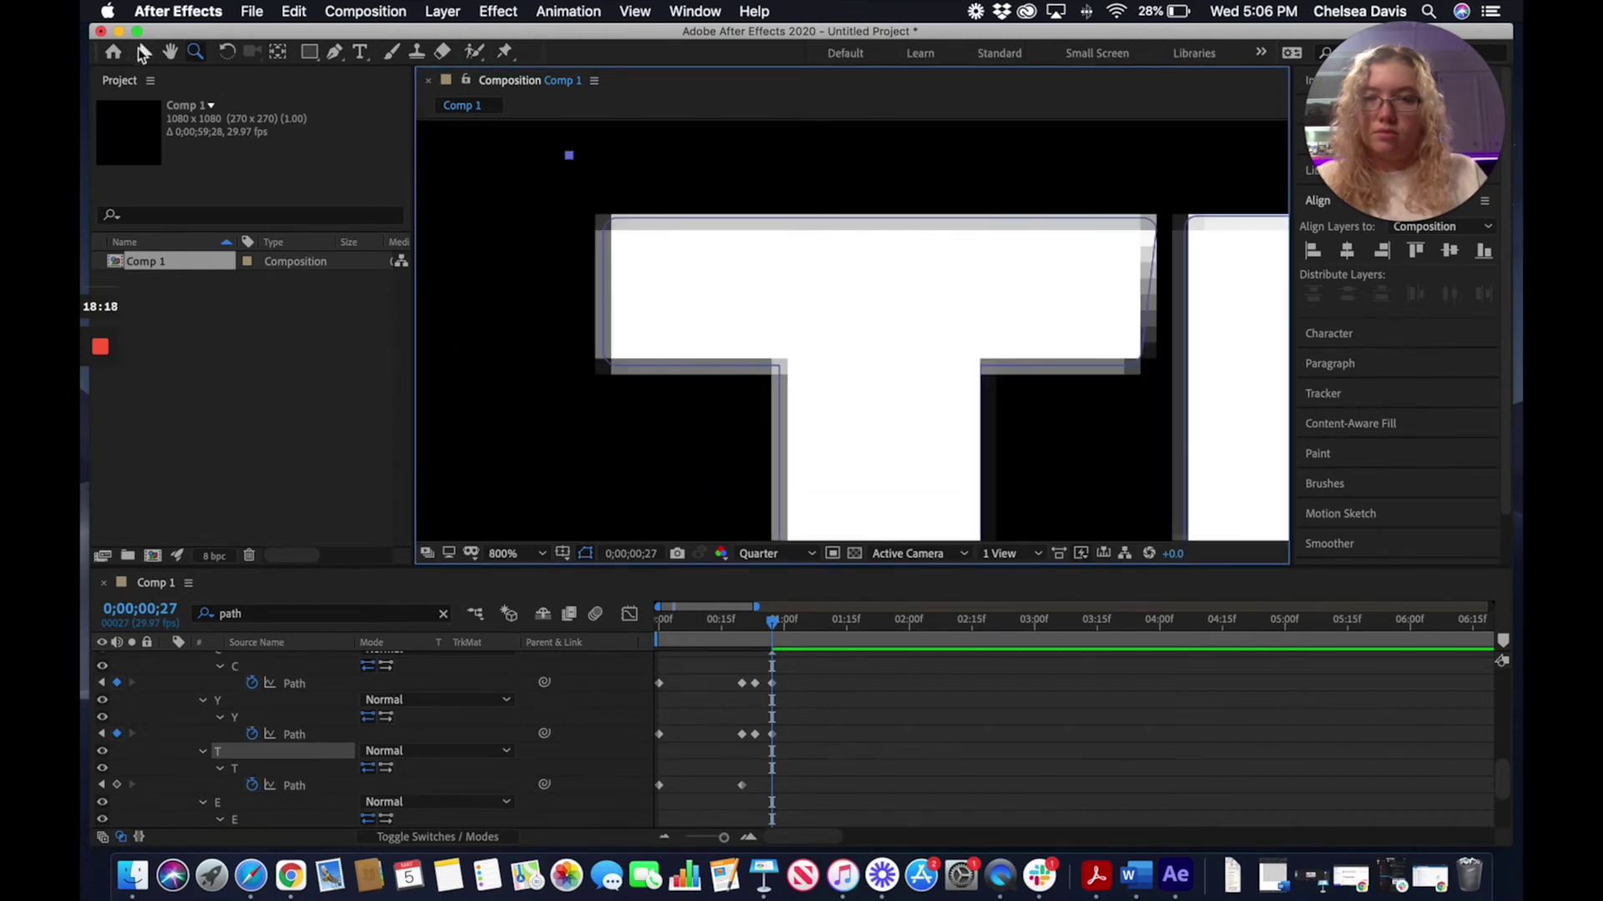
click(142, 53)
double_click(619, 222)
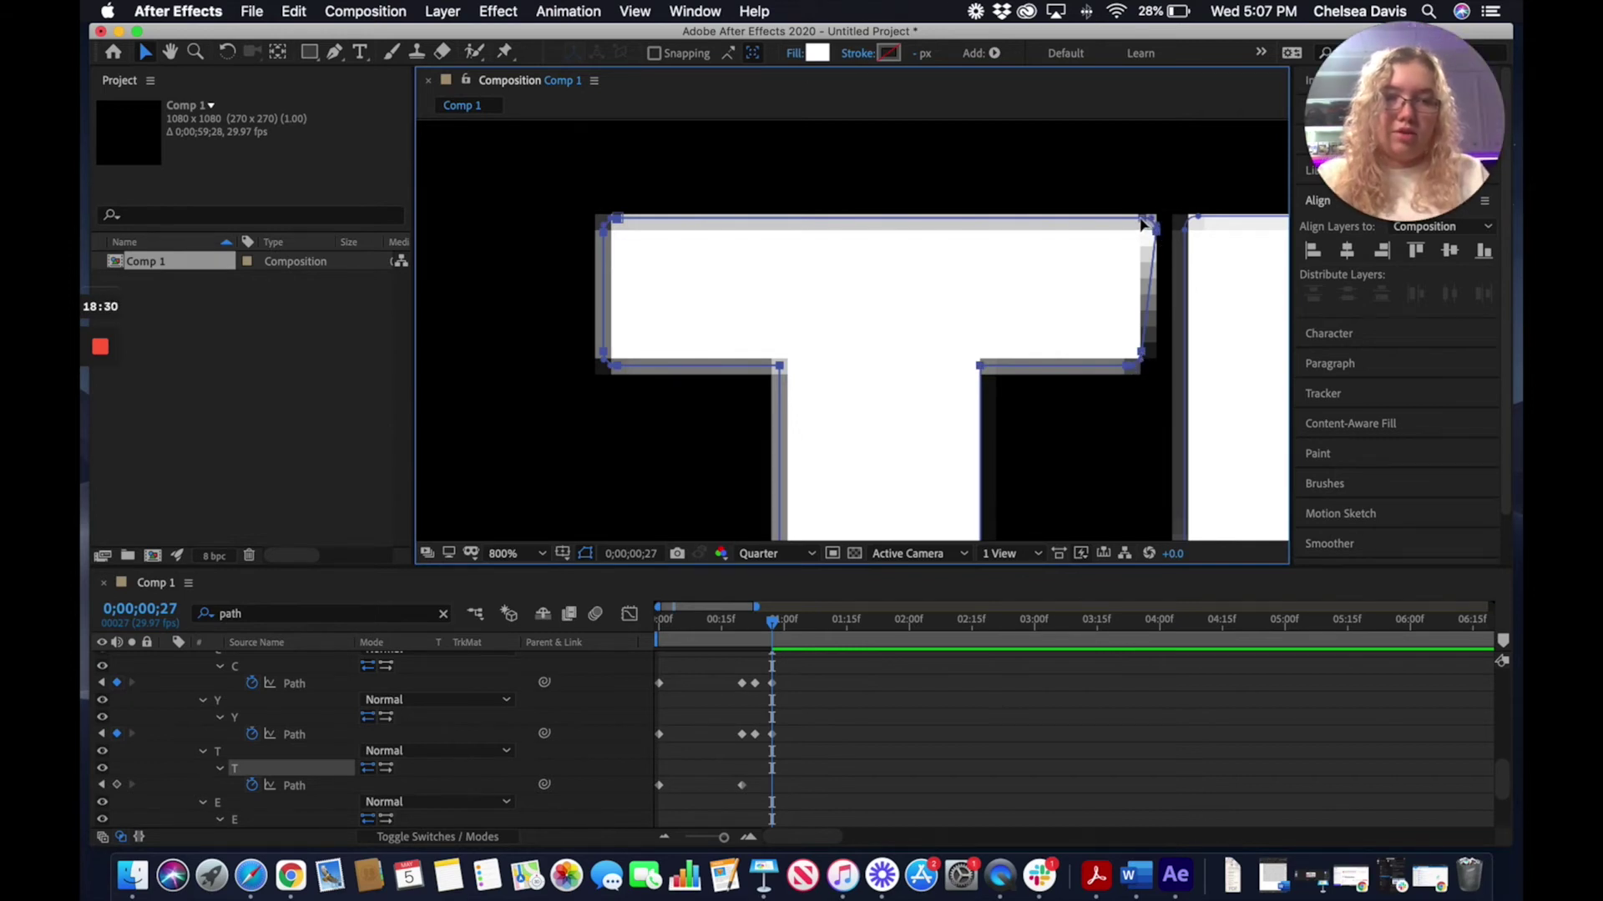
drag(1143, 221, 1142, 216)
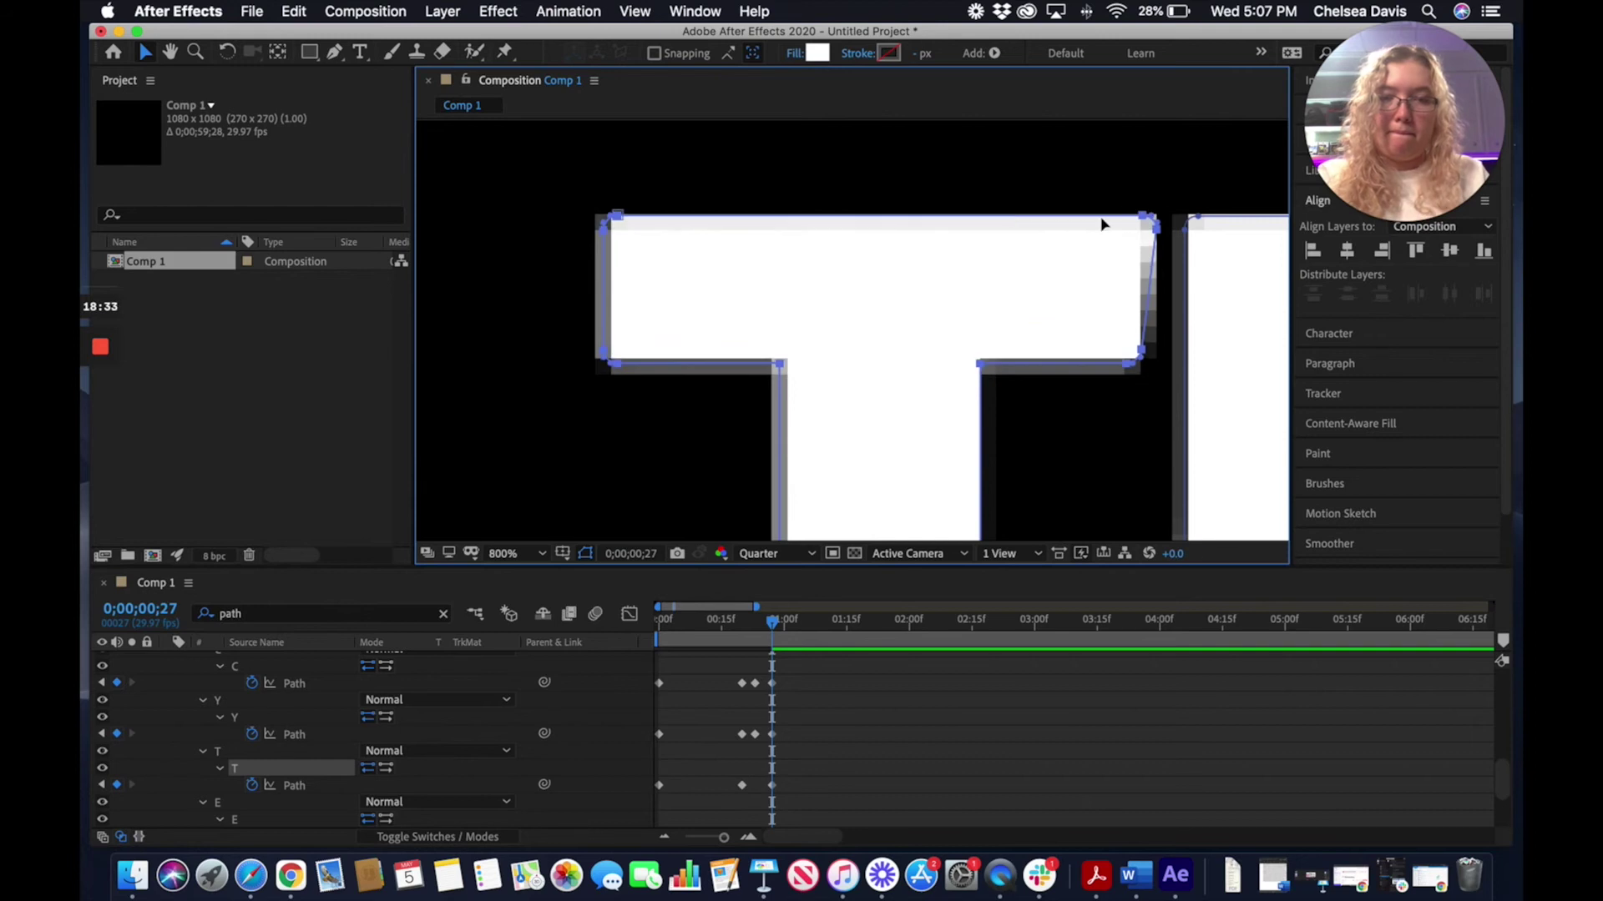
Raise the first T's crossbar to the bottom of BOUNCY, stretching its stem while the base stays fixed
click(195, 52)
alt+click(717, 206)
alt+click(718, 206)
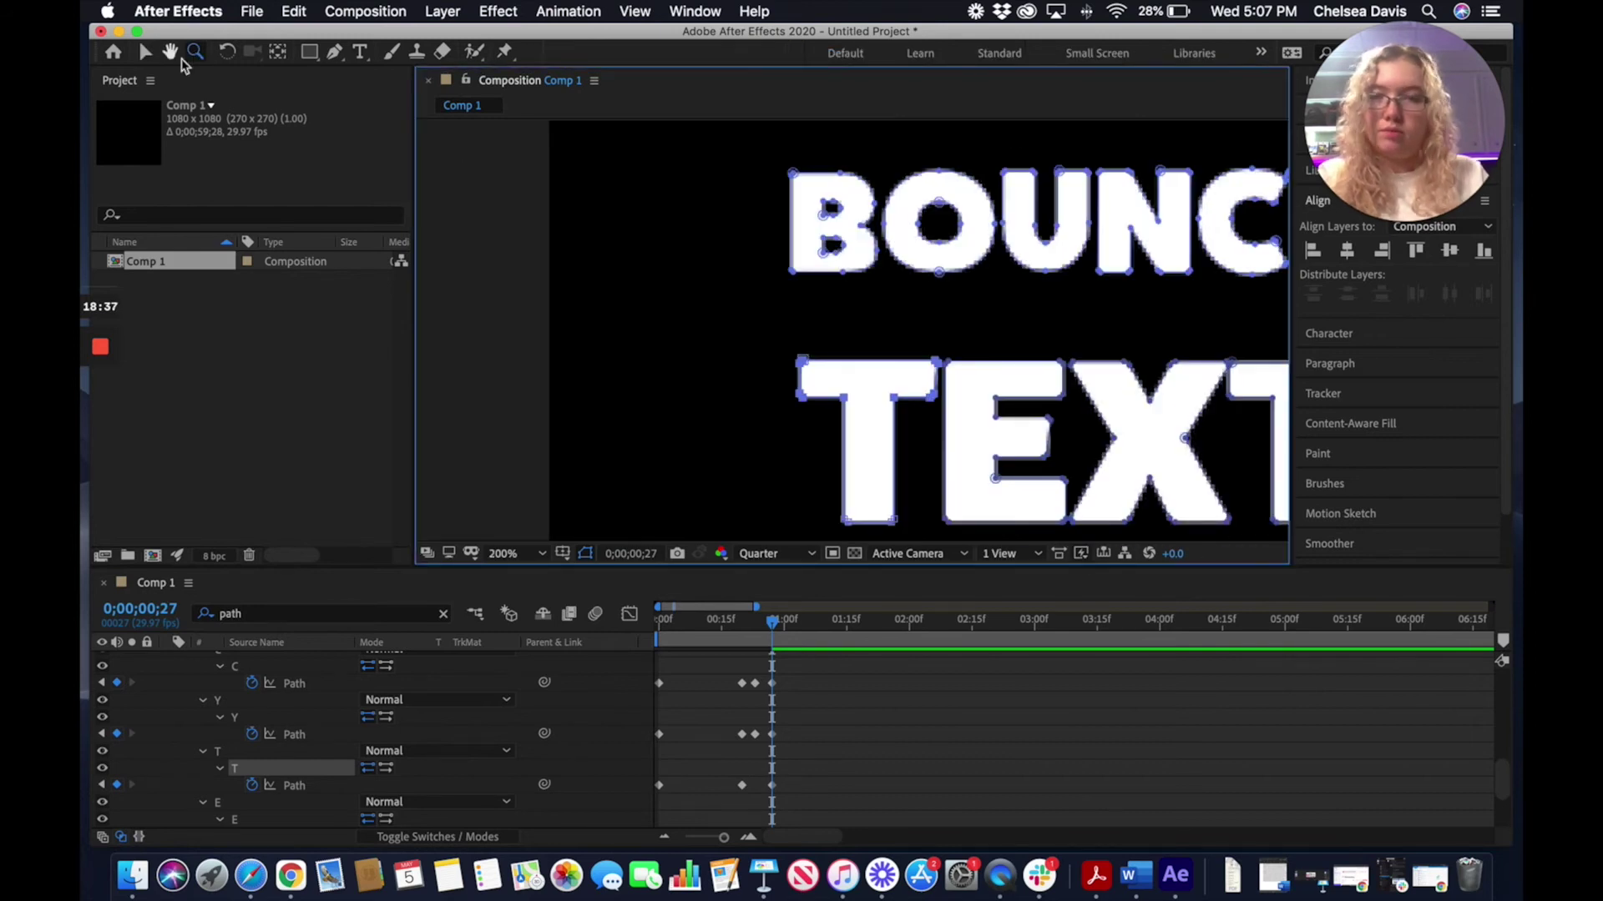
click(144, 52)
drag(802, 365, 808, 284)
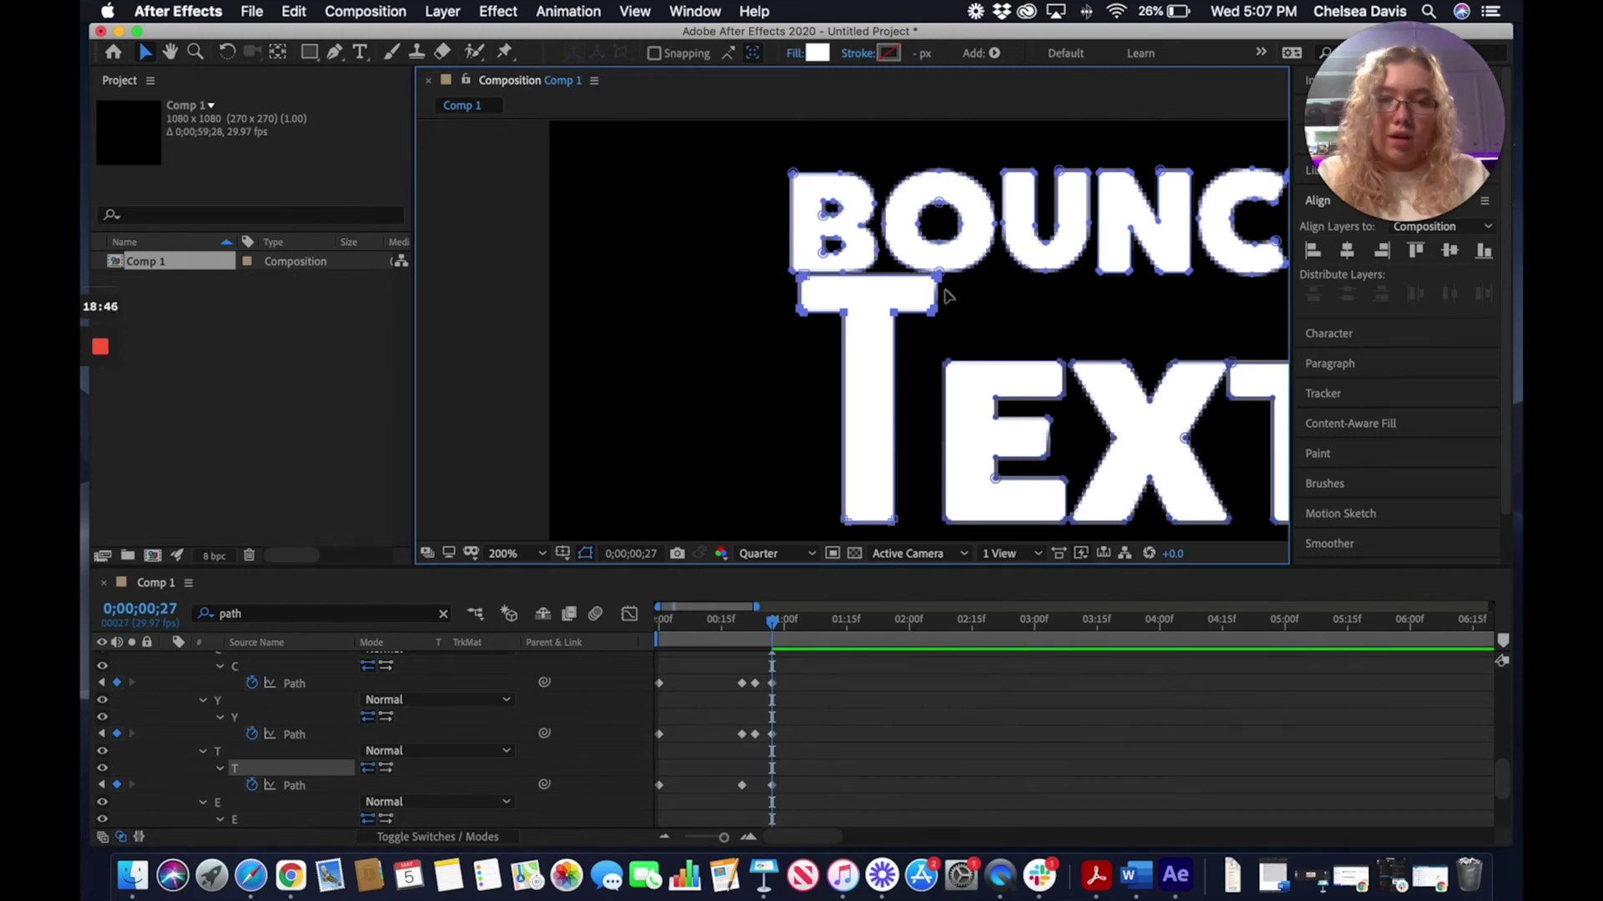
Fine-tune the first T's crossbar upward so its top edge slightly overlaps the bottom of the letter B
click(196, 51)
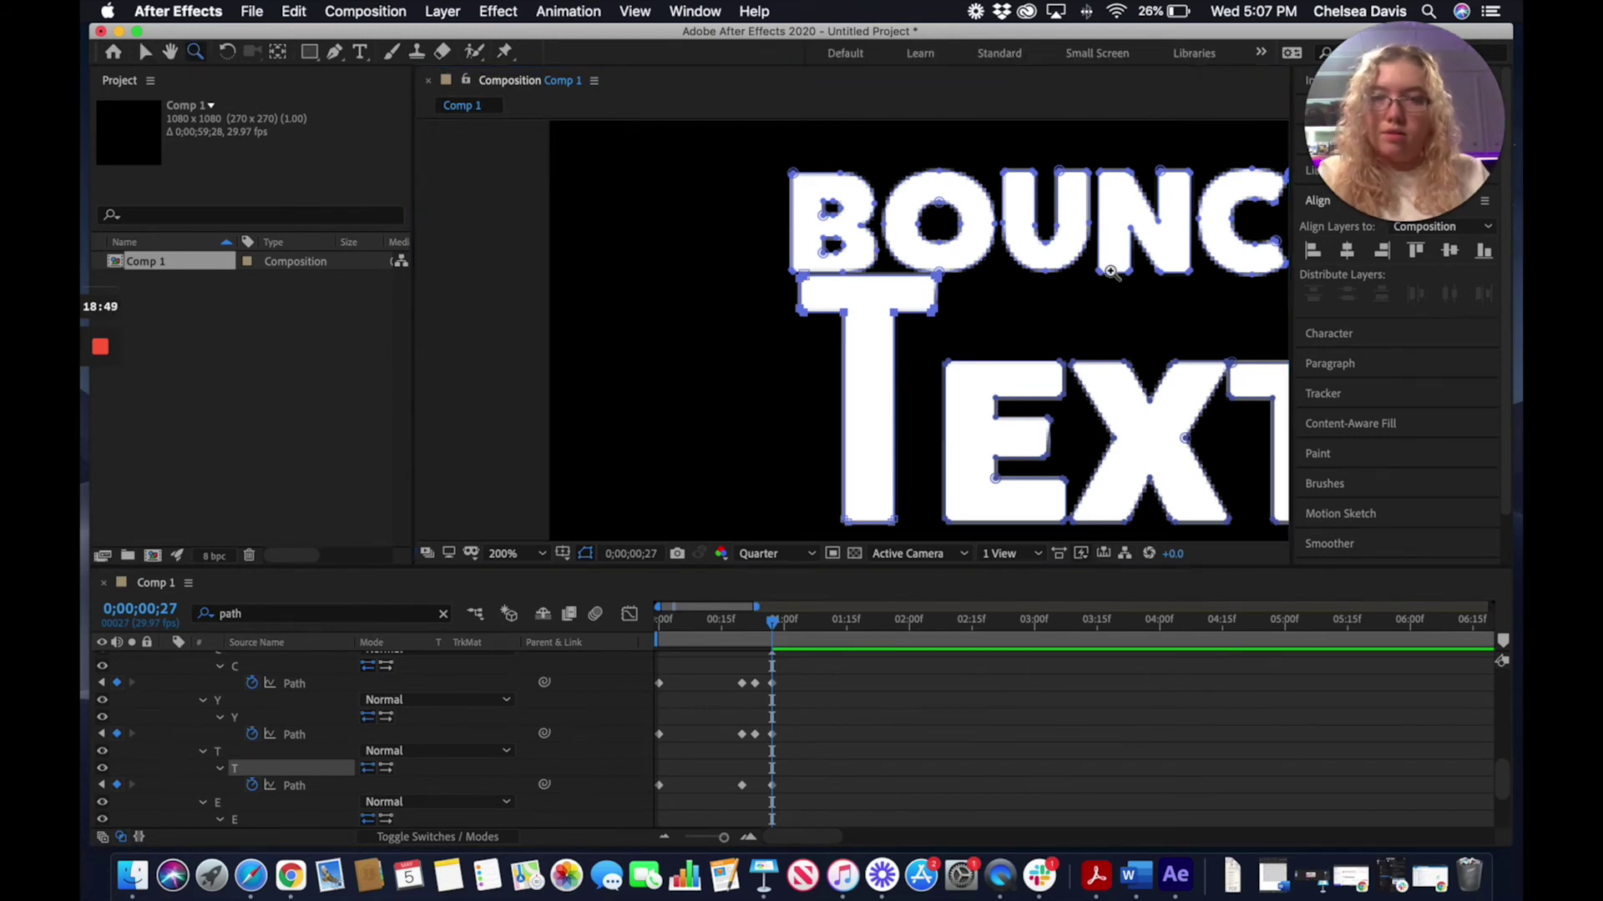
click(970, 246)
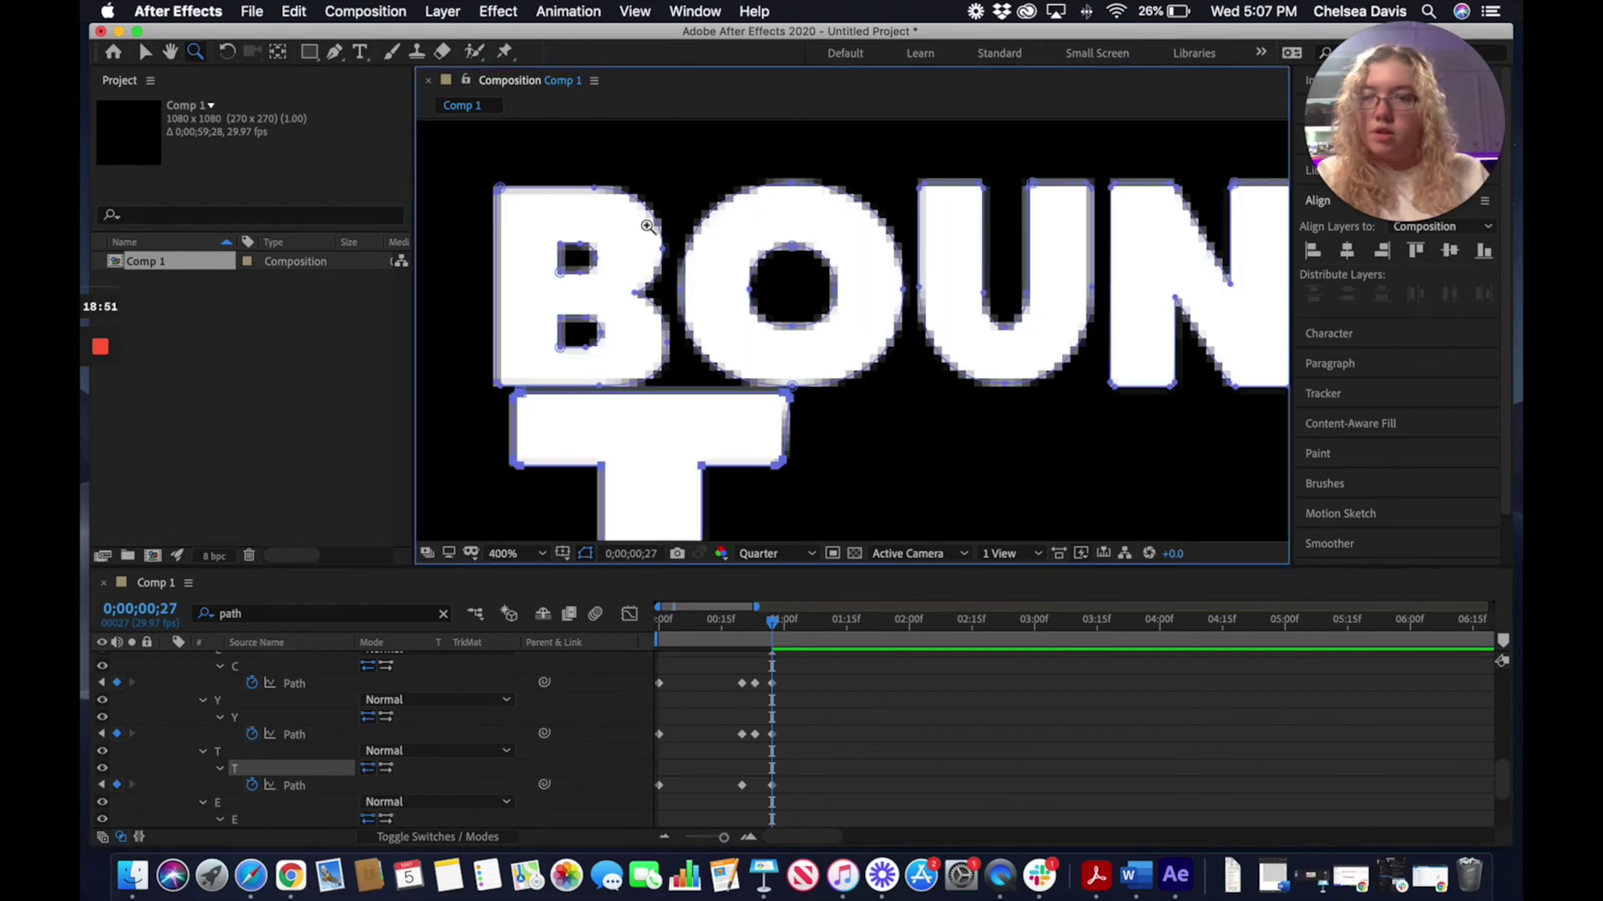
click(764, 340)
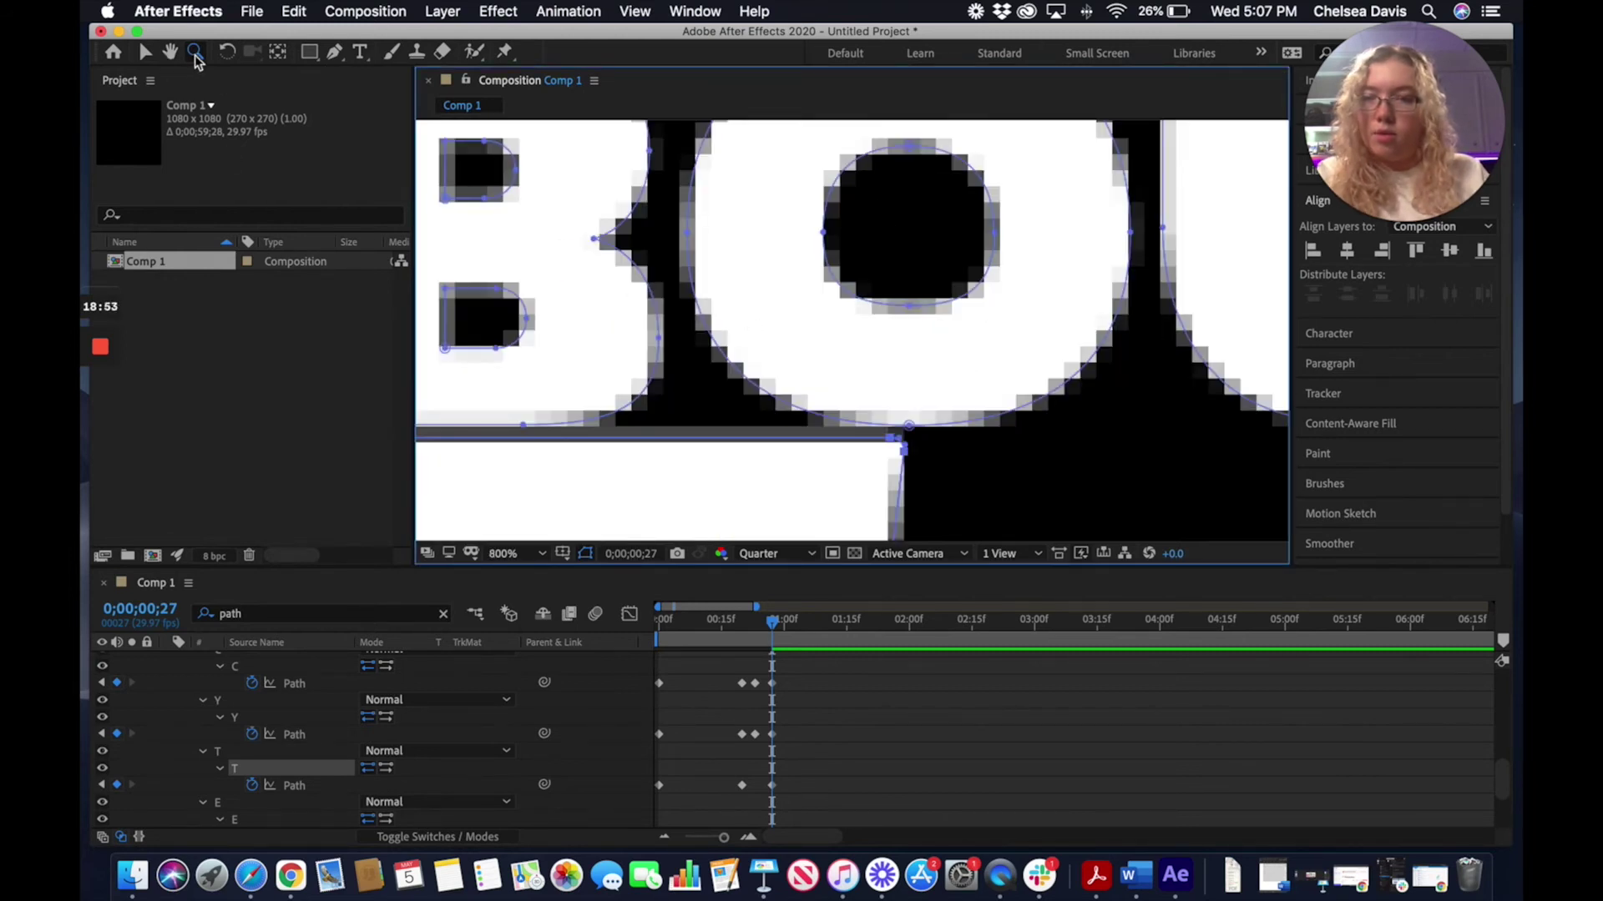
click(170, 52)
drag(608, 331, 780, 256)
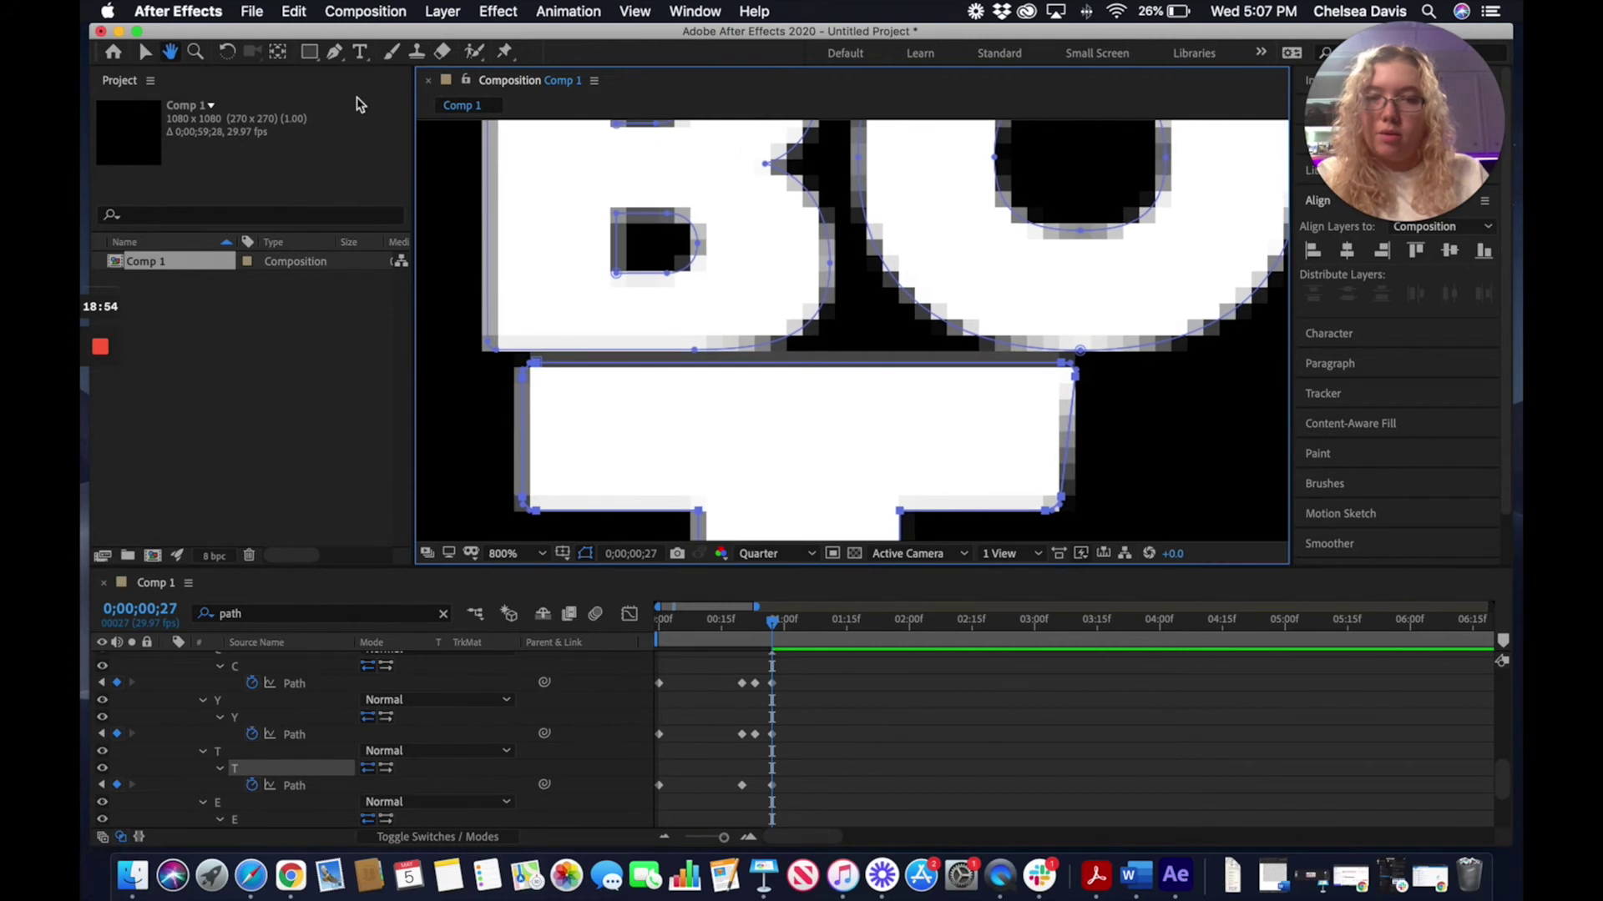
click(144, 53)
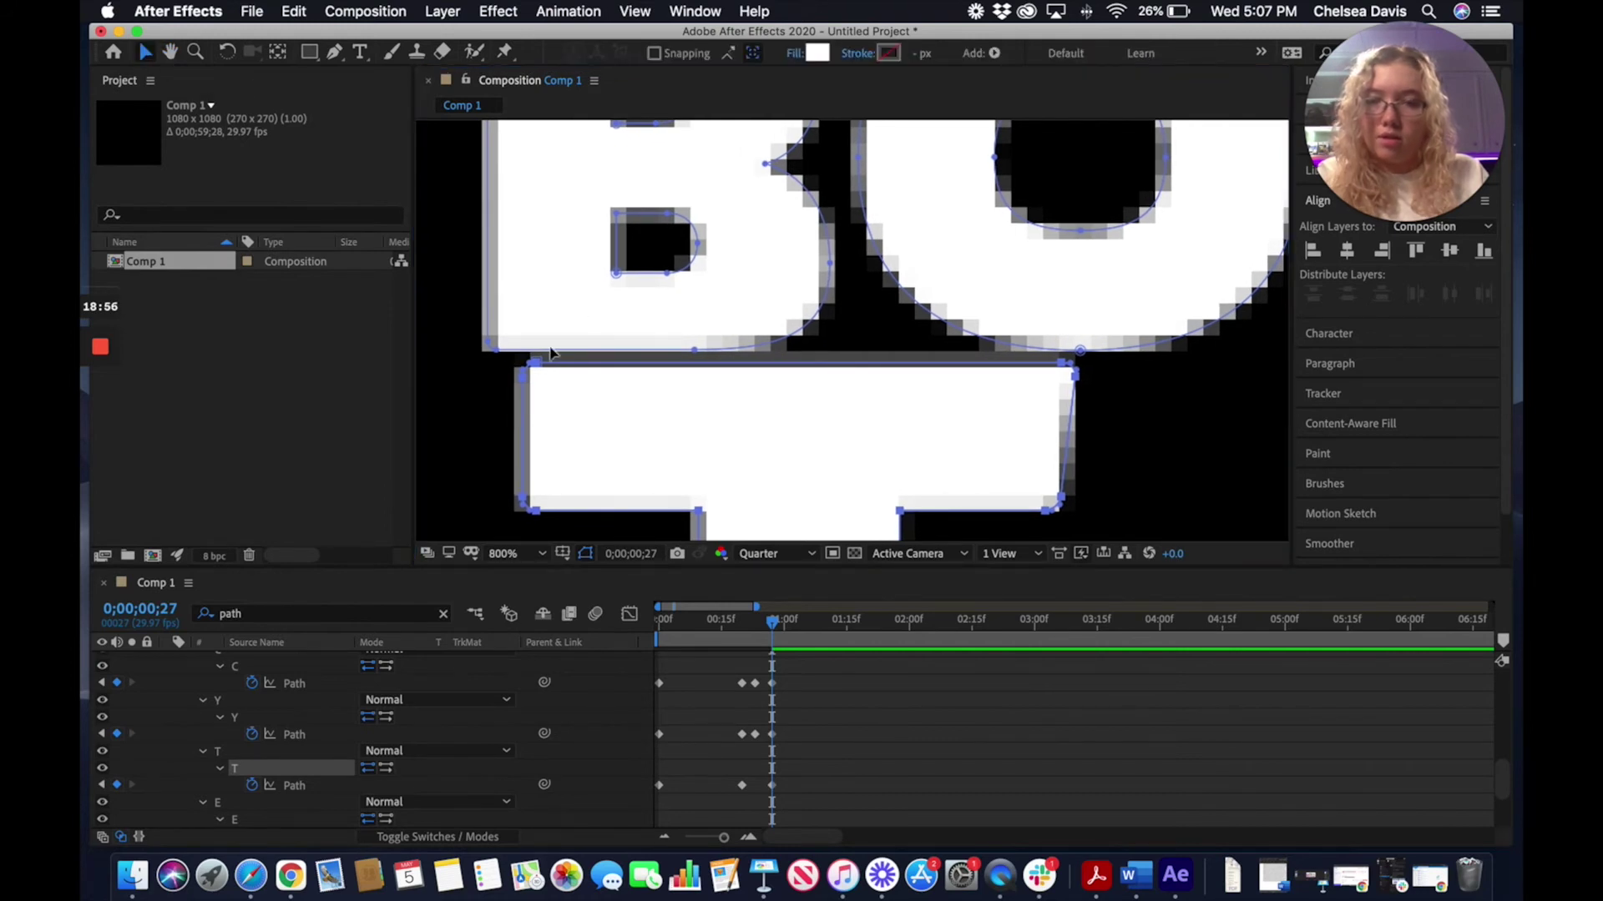
drag(538, 368, 541, 342)
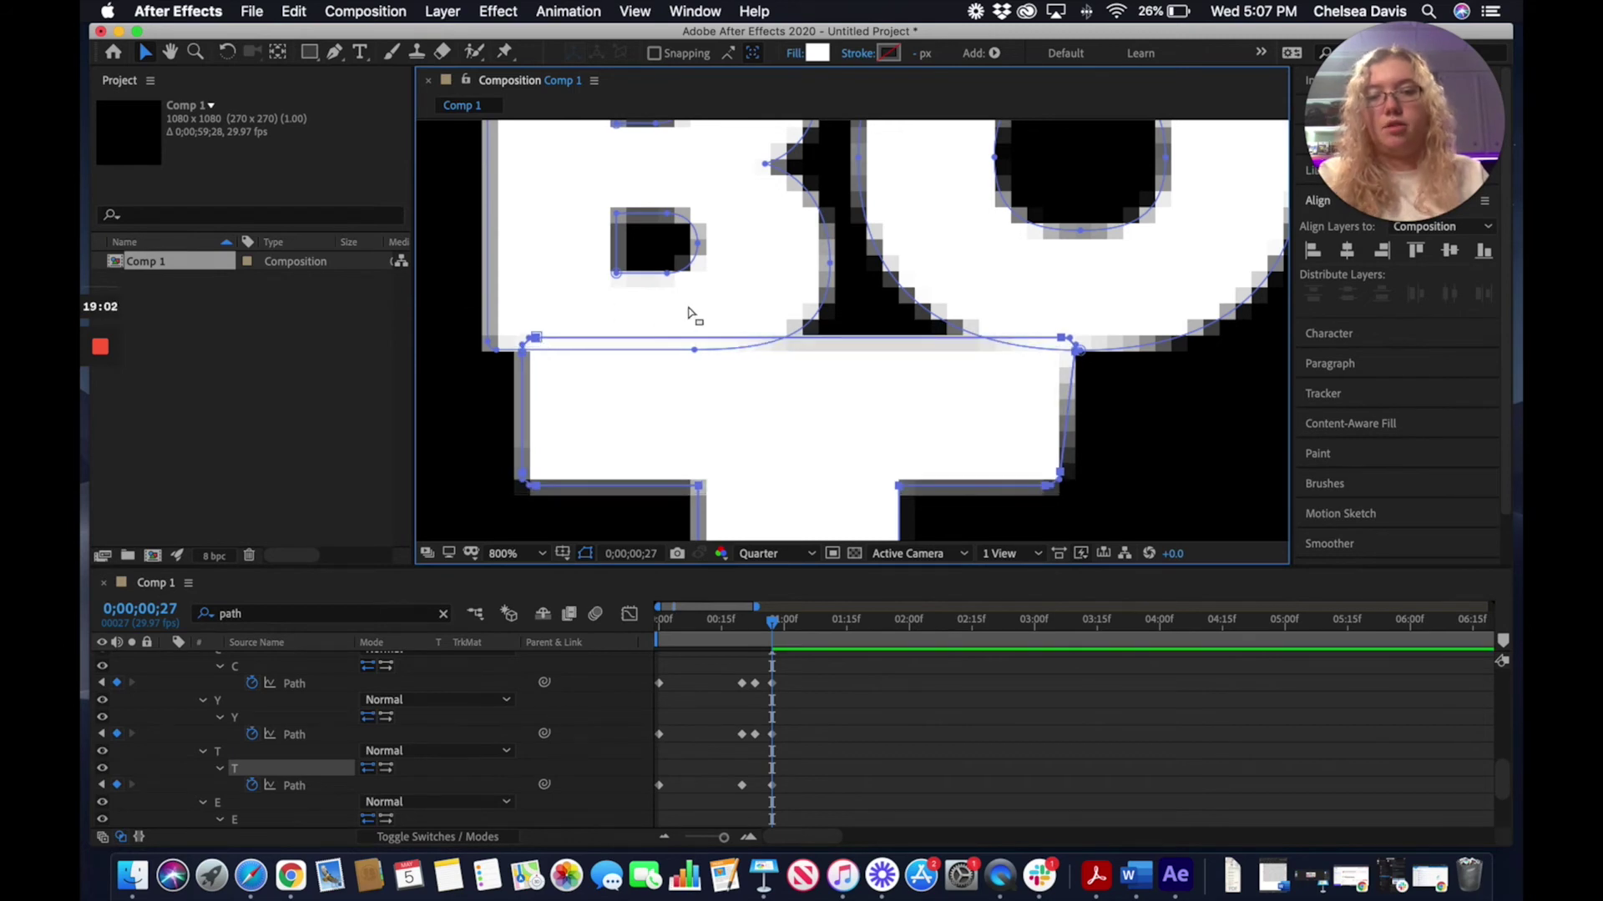
Try to stretch the letter E upward by raising its top bar and middle arm anchor points together
click(197, 56)
alt+click(857, 394)
alt+click(975, 417)
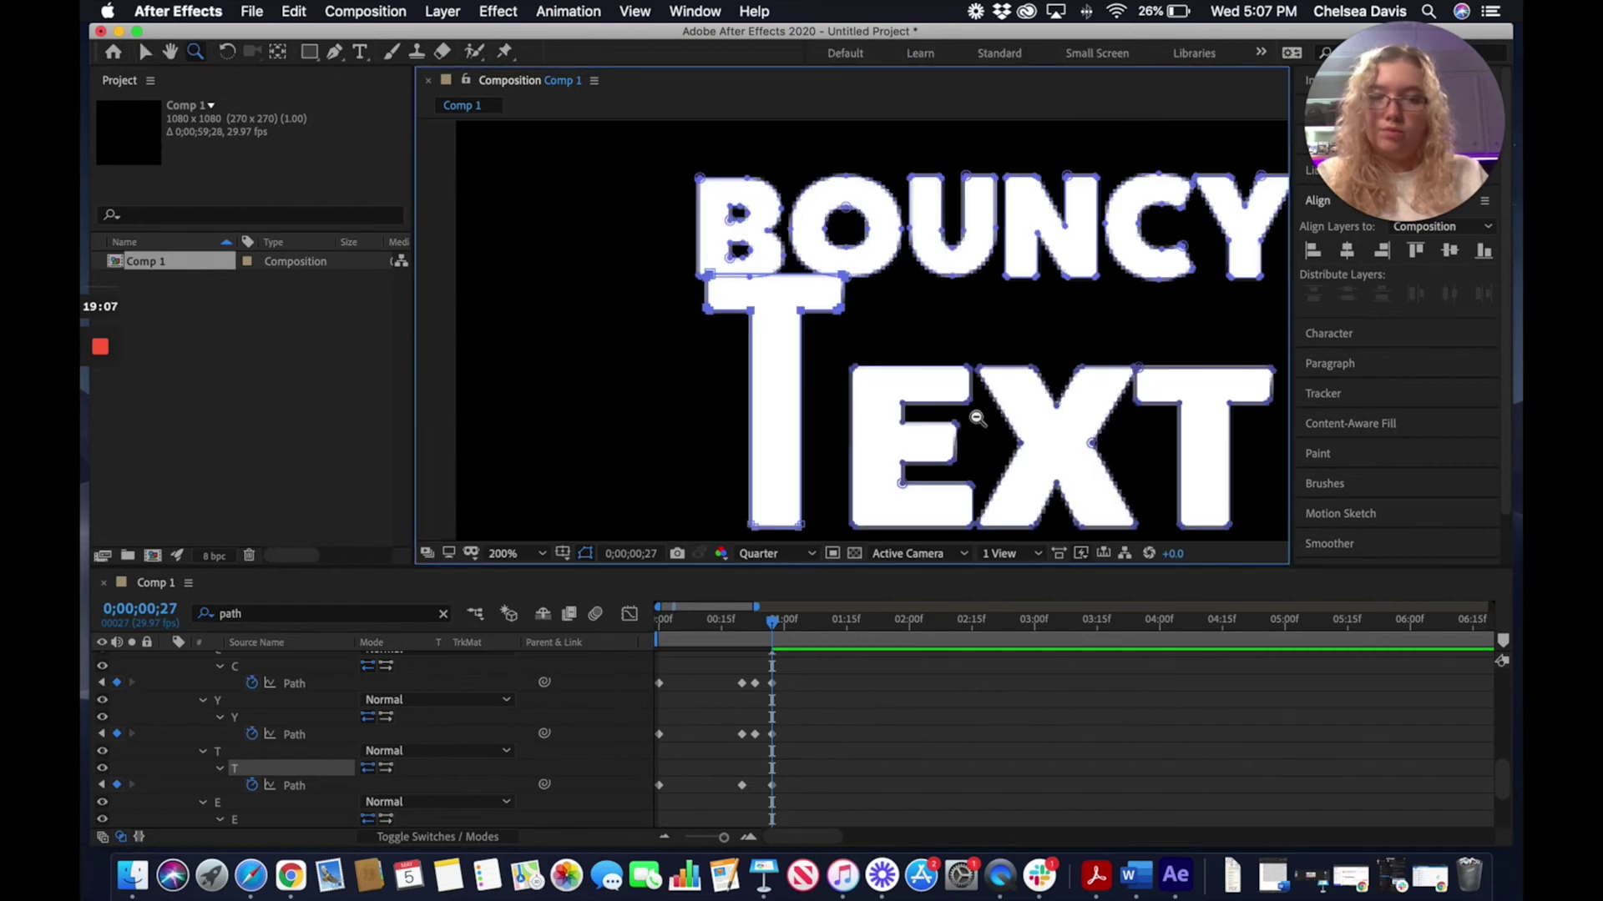
click(171, 54)
drag(995, 422, 779, 354)
click(195, 57)
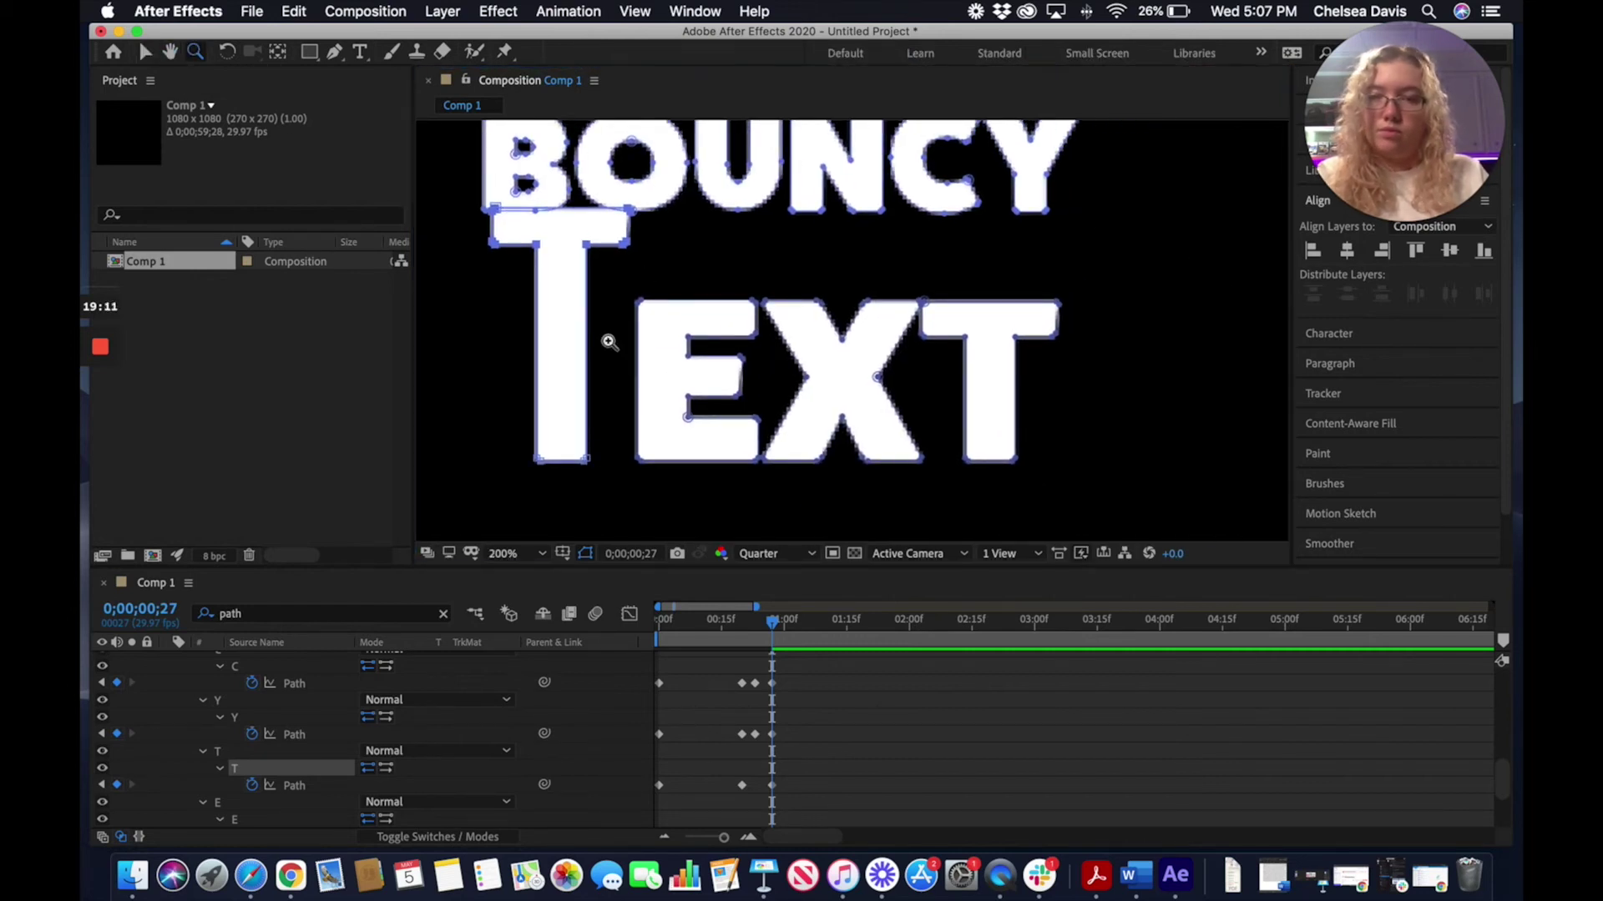
click(721, 324)
click(754, 346)
click(172, 56)
drag(897, 259, 722, 234)
key(v)
click(1025, 195)
alt+click(1025, 195)
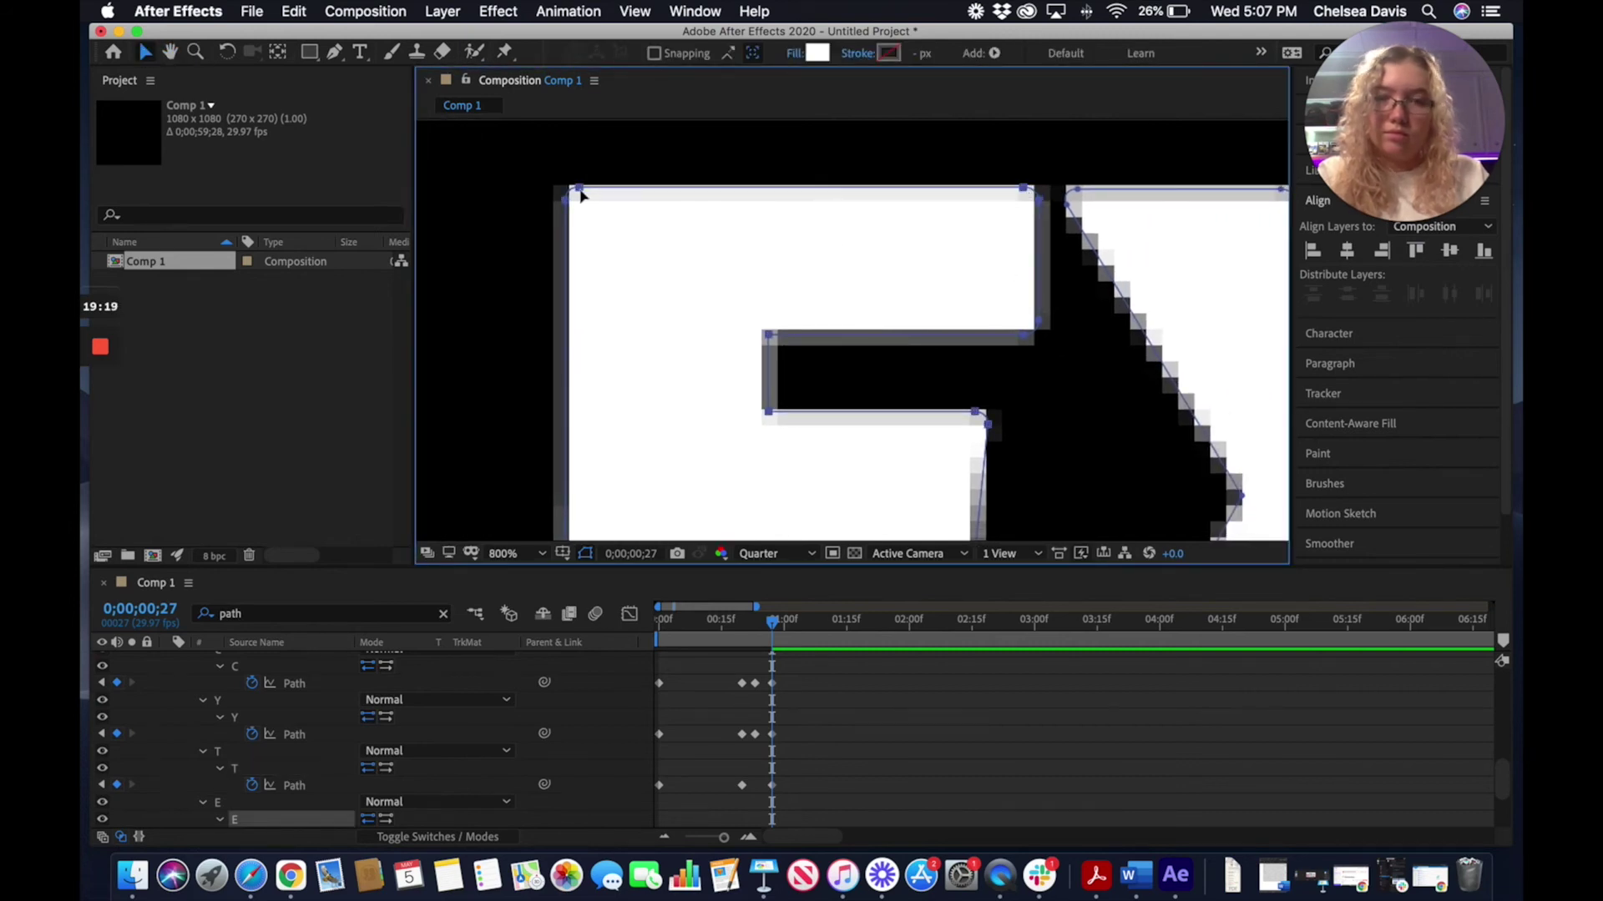
click(1004, 354)
click(1040, 201)
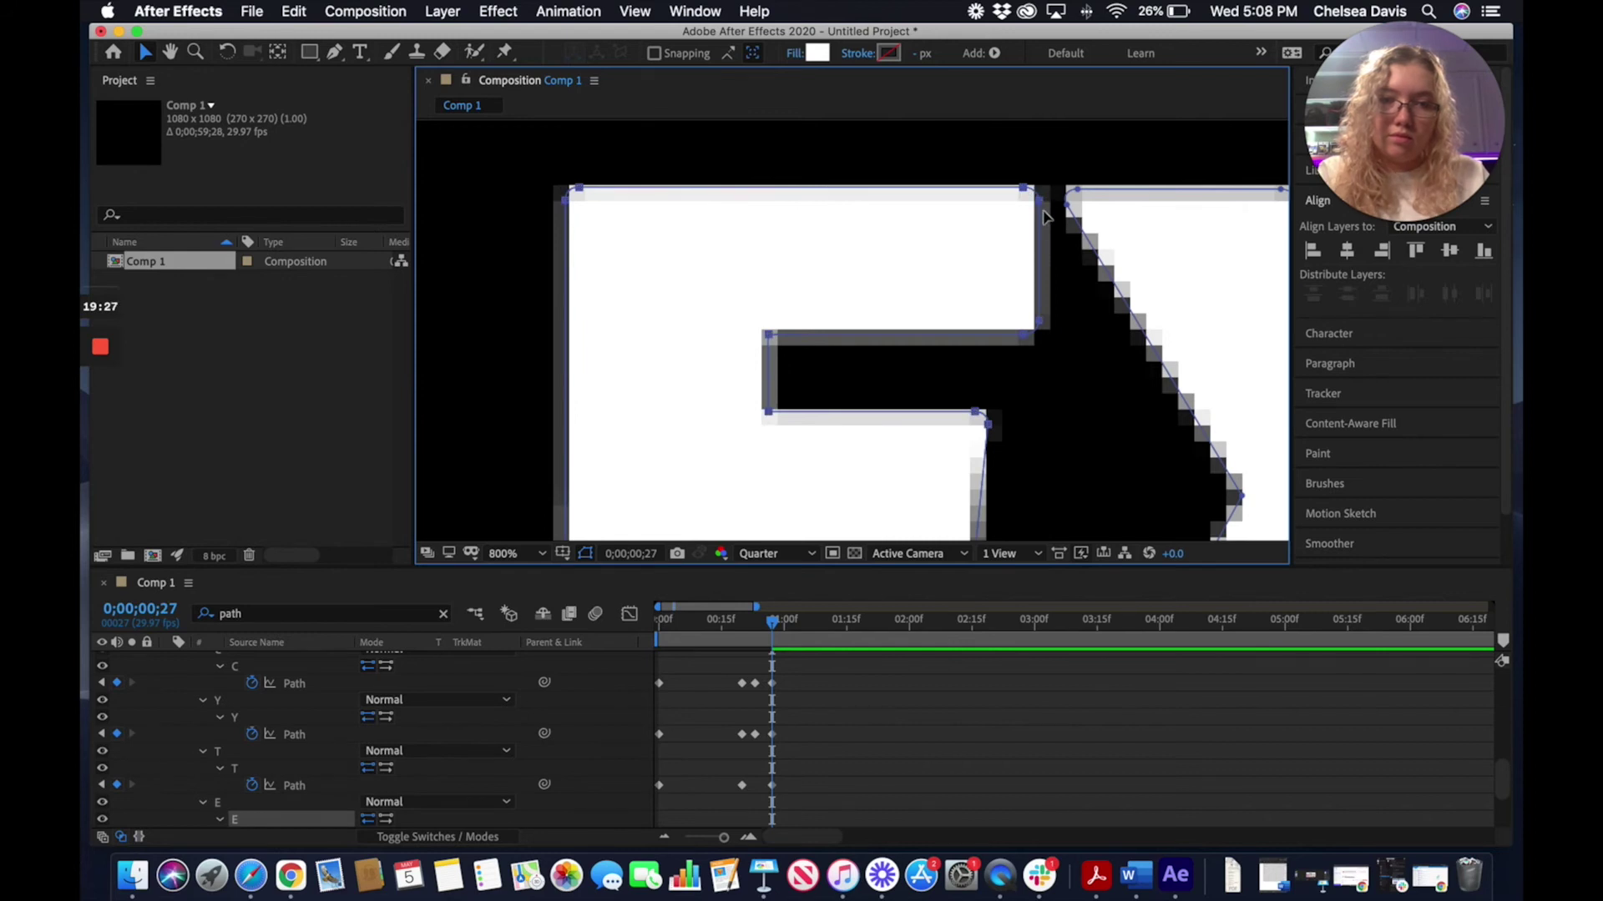
drag(1039, 199, 1038, 136)
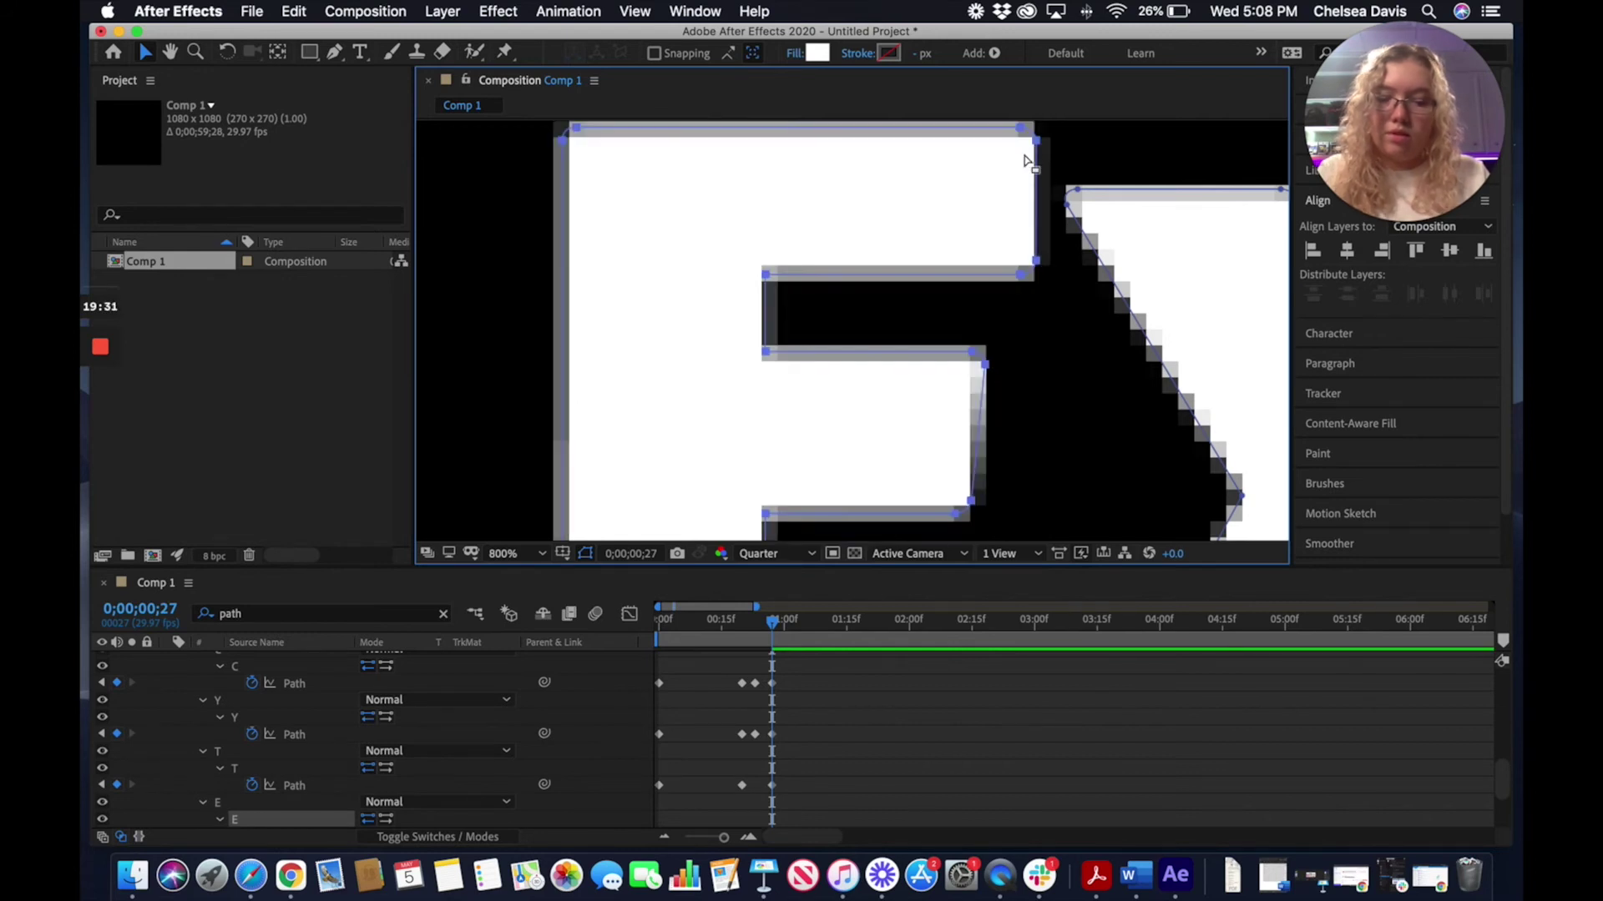
key(super+z)
Clear the anchor point selection on the letter E
click(173, 54)
drag(849, 394, 758, 186)
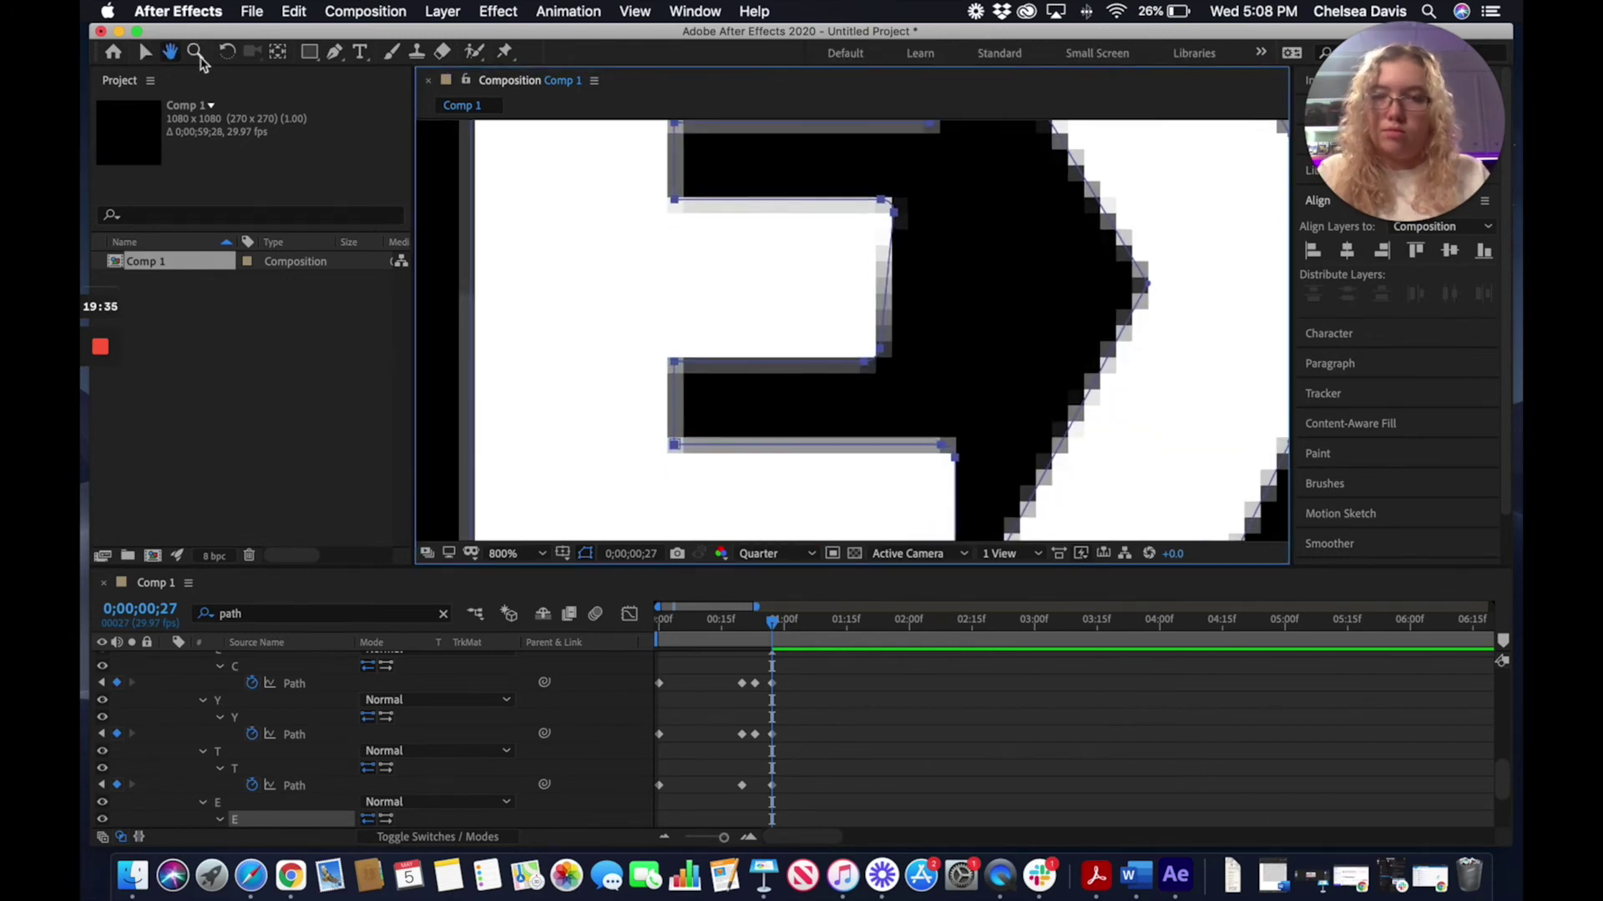
click(197, 53)
alt+click(670, 251)
click(148, 53)
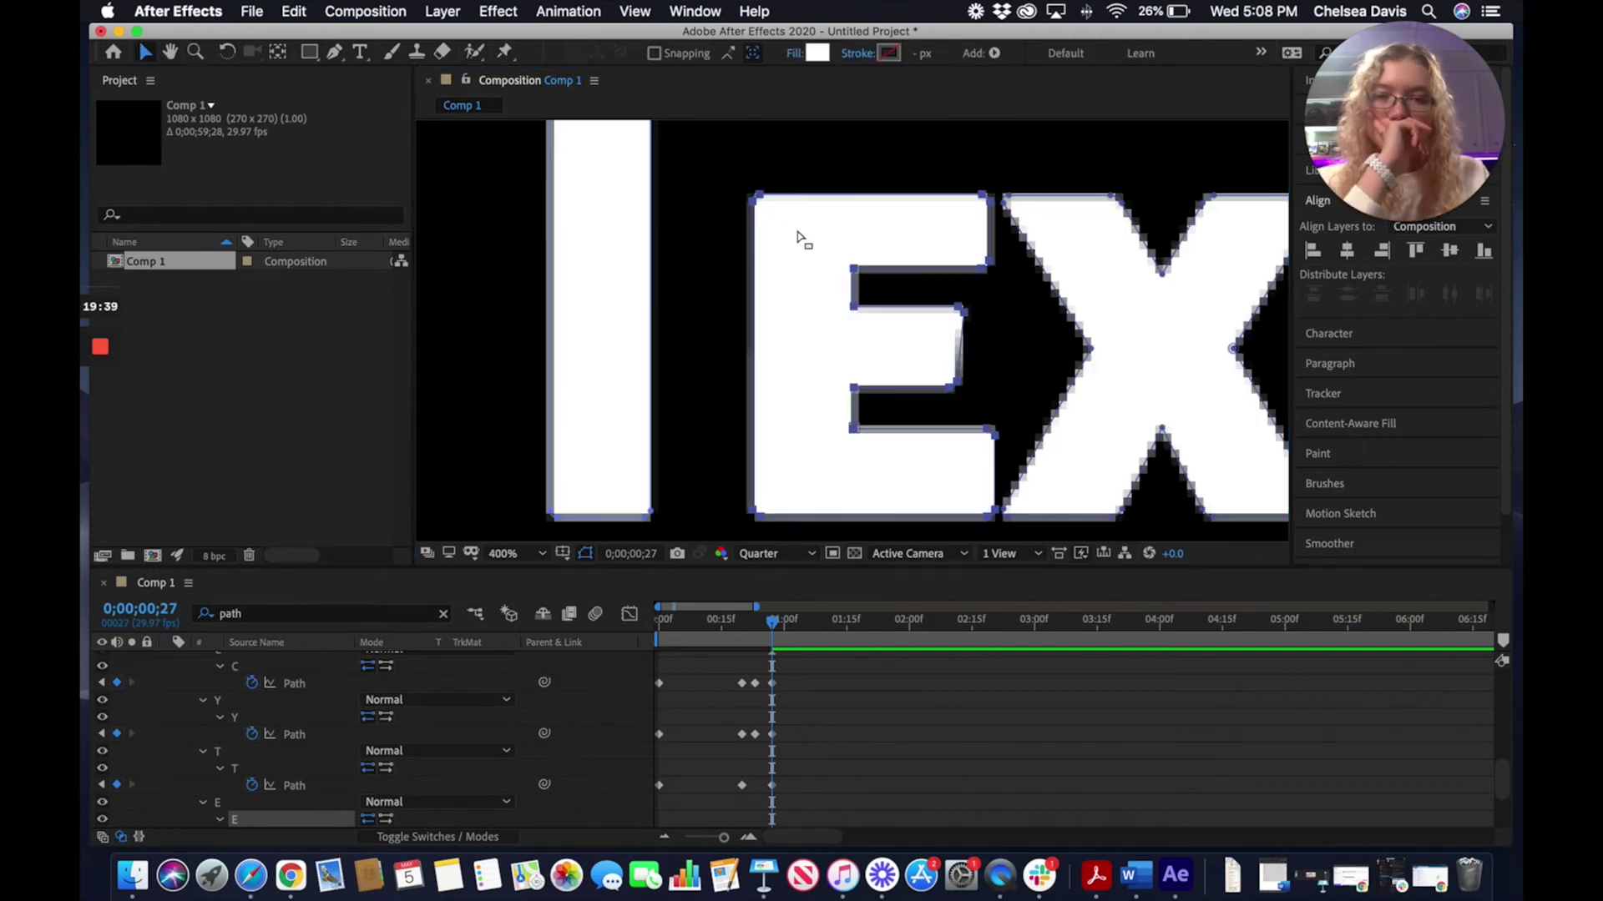
click(798, 232)
click(701, 242)
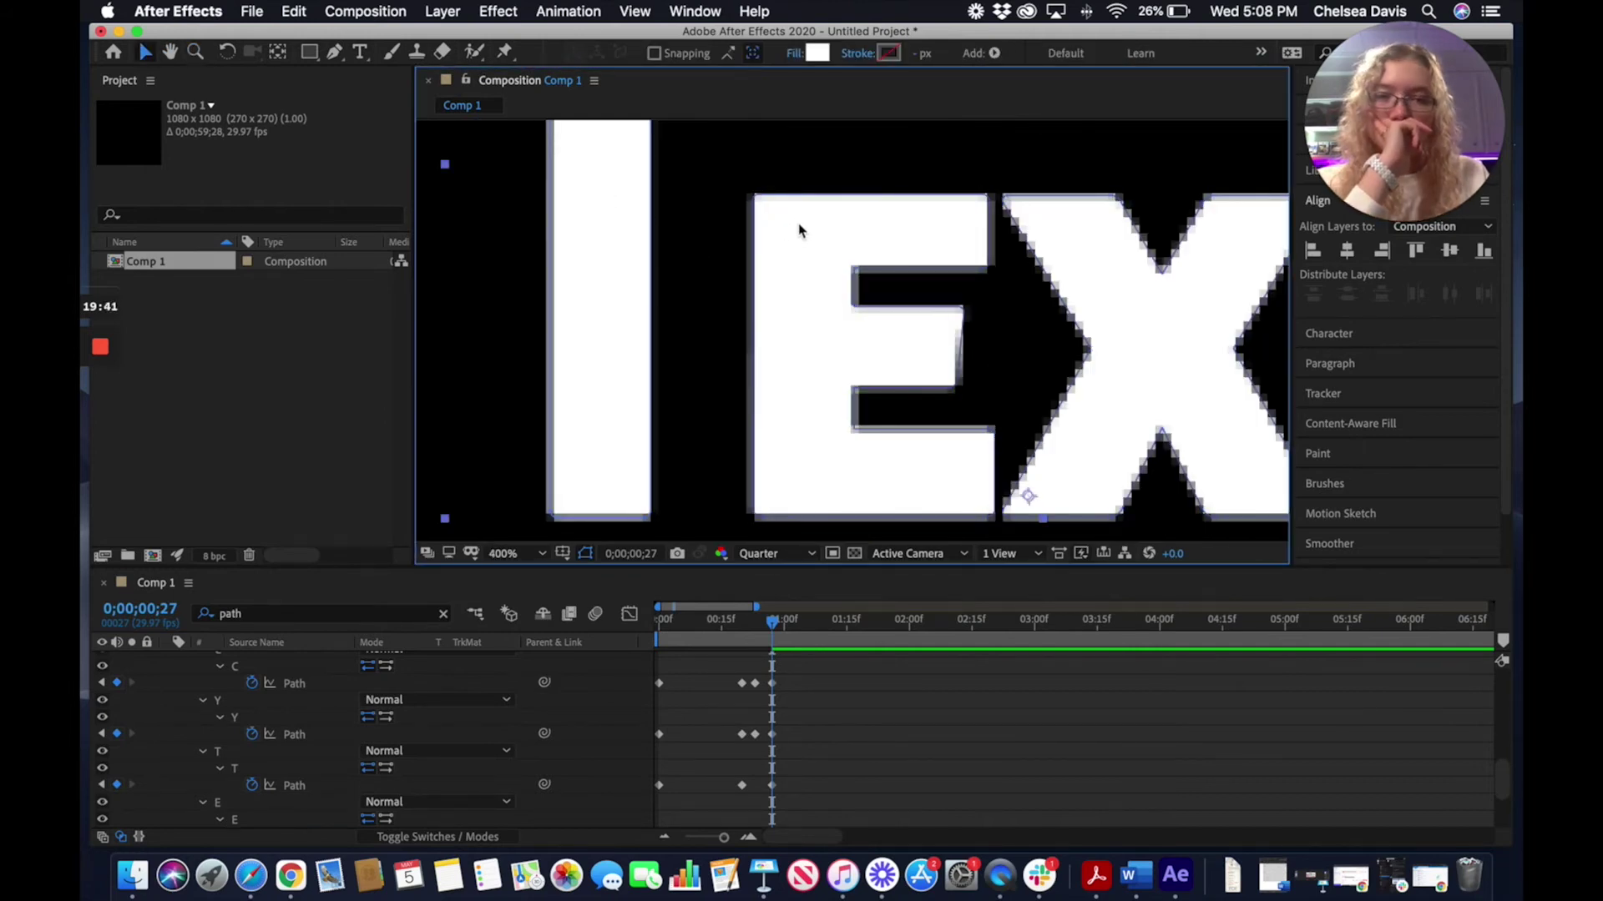
Stretch the letter E up to the bottom of BOUNCY by raising only its top bar anchor points, leaving the middle and lower arms in place
click(991, 207)
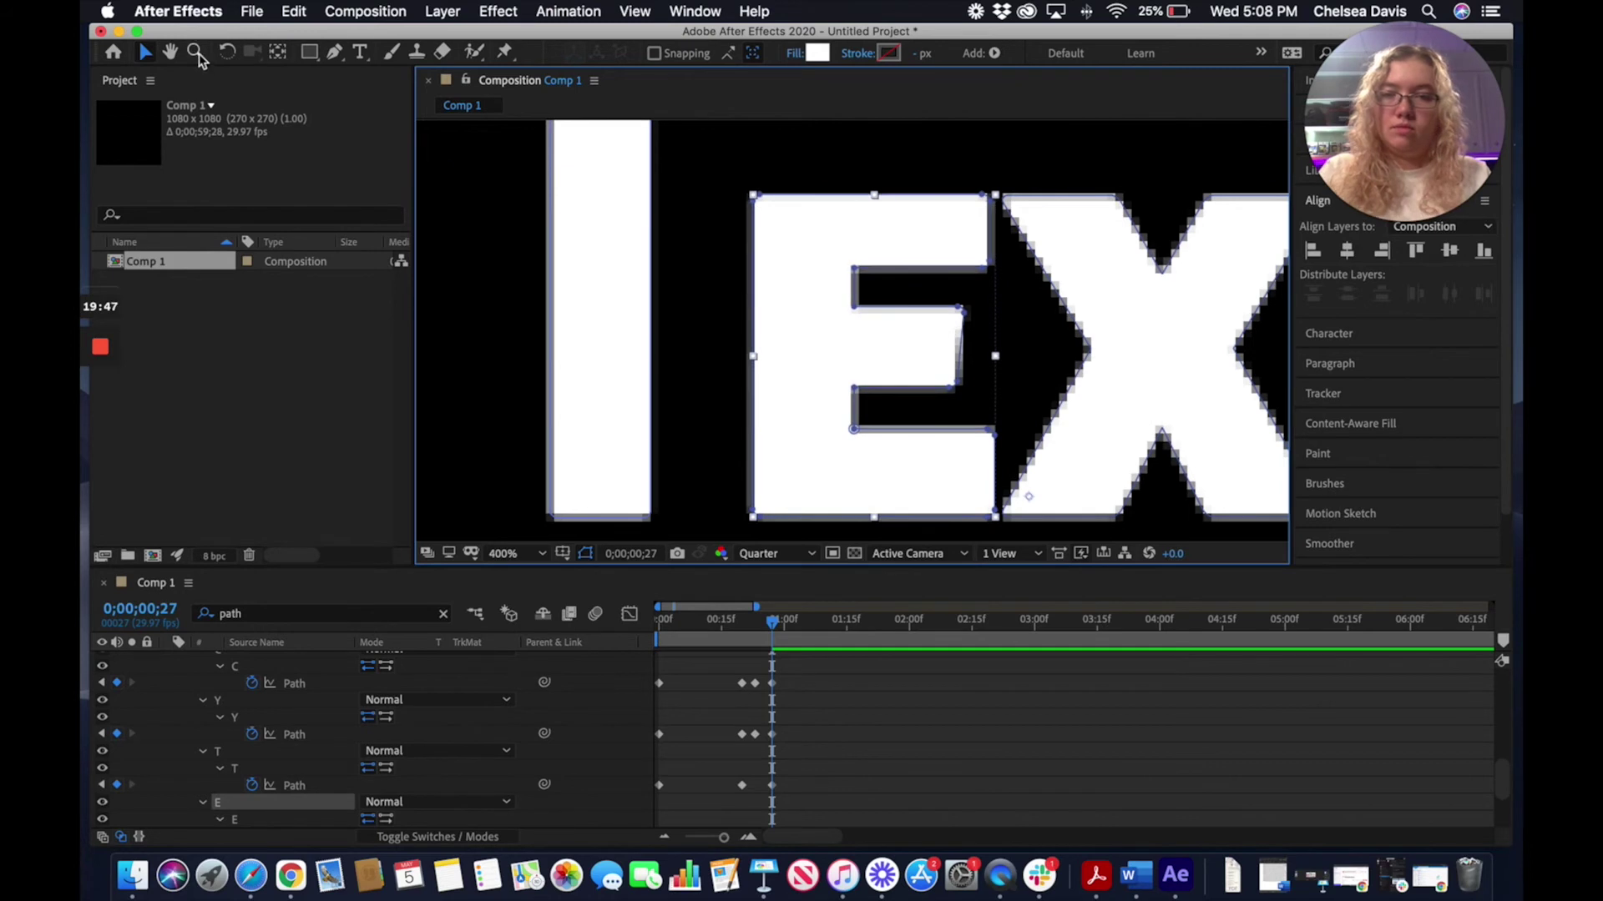
click(197, 54)
click(962, 237)
click(845, 302)
click(145, 53)
click(971, 251)
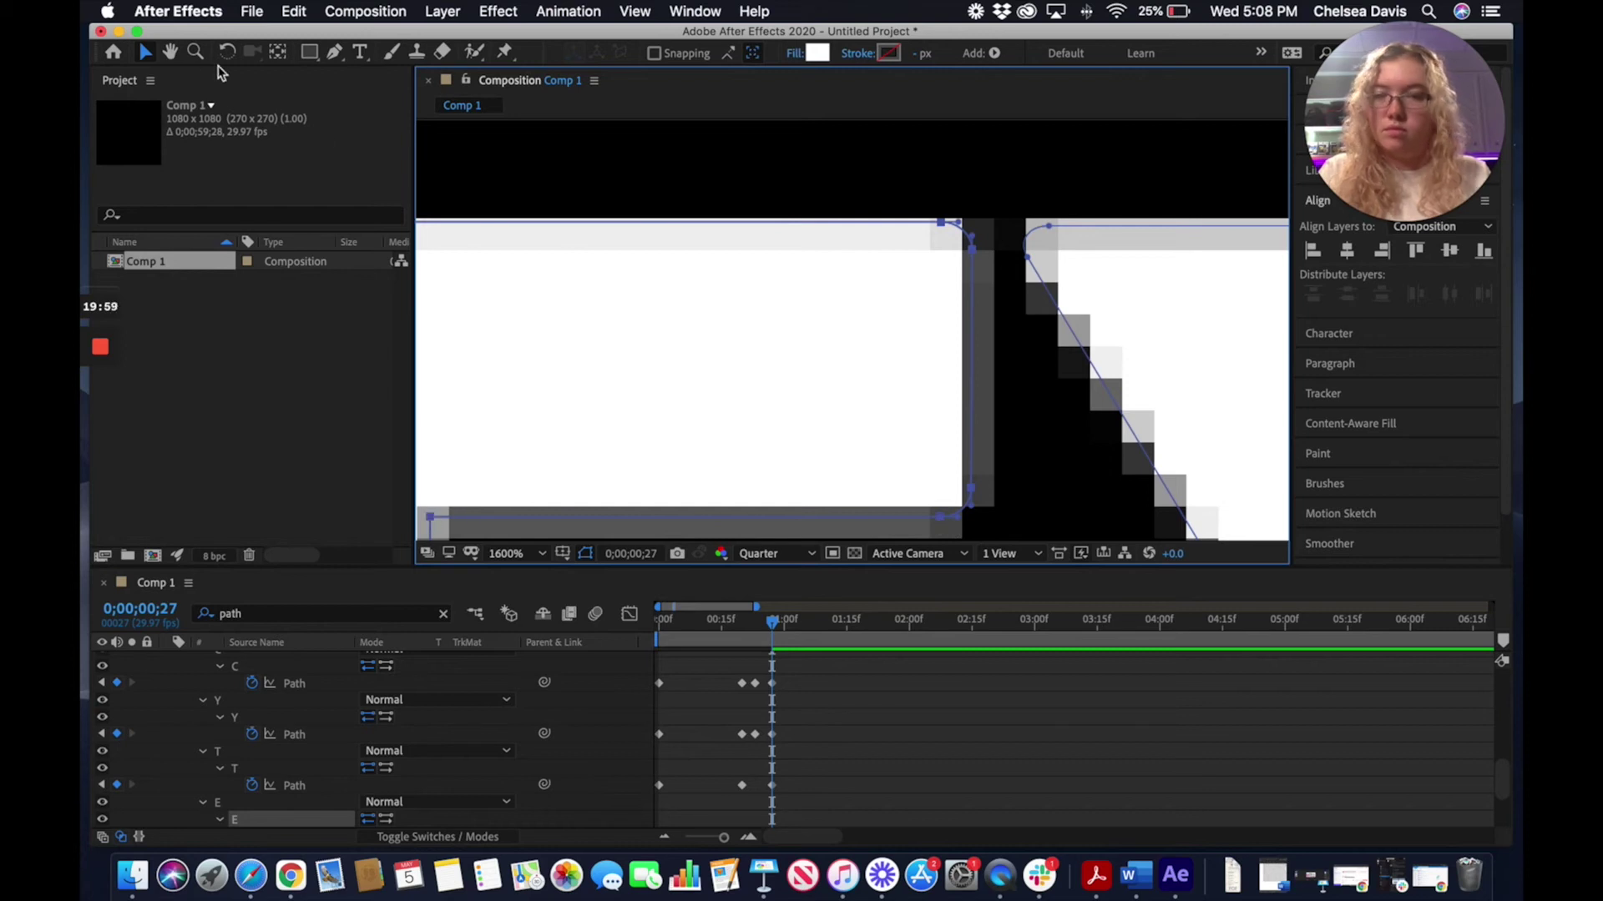
key(h)
drag(593, 337, 746, 287)
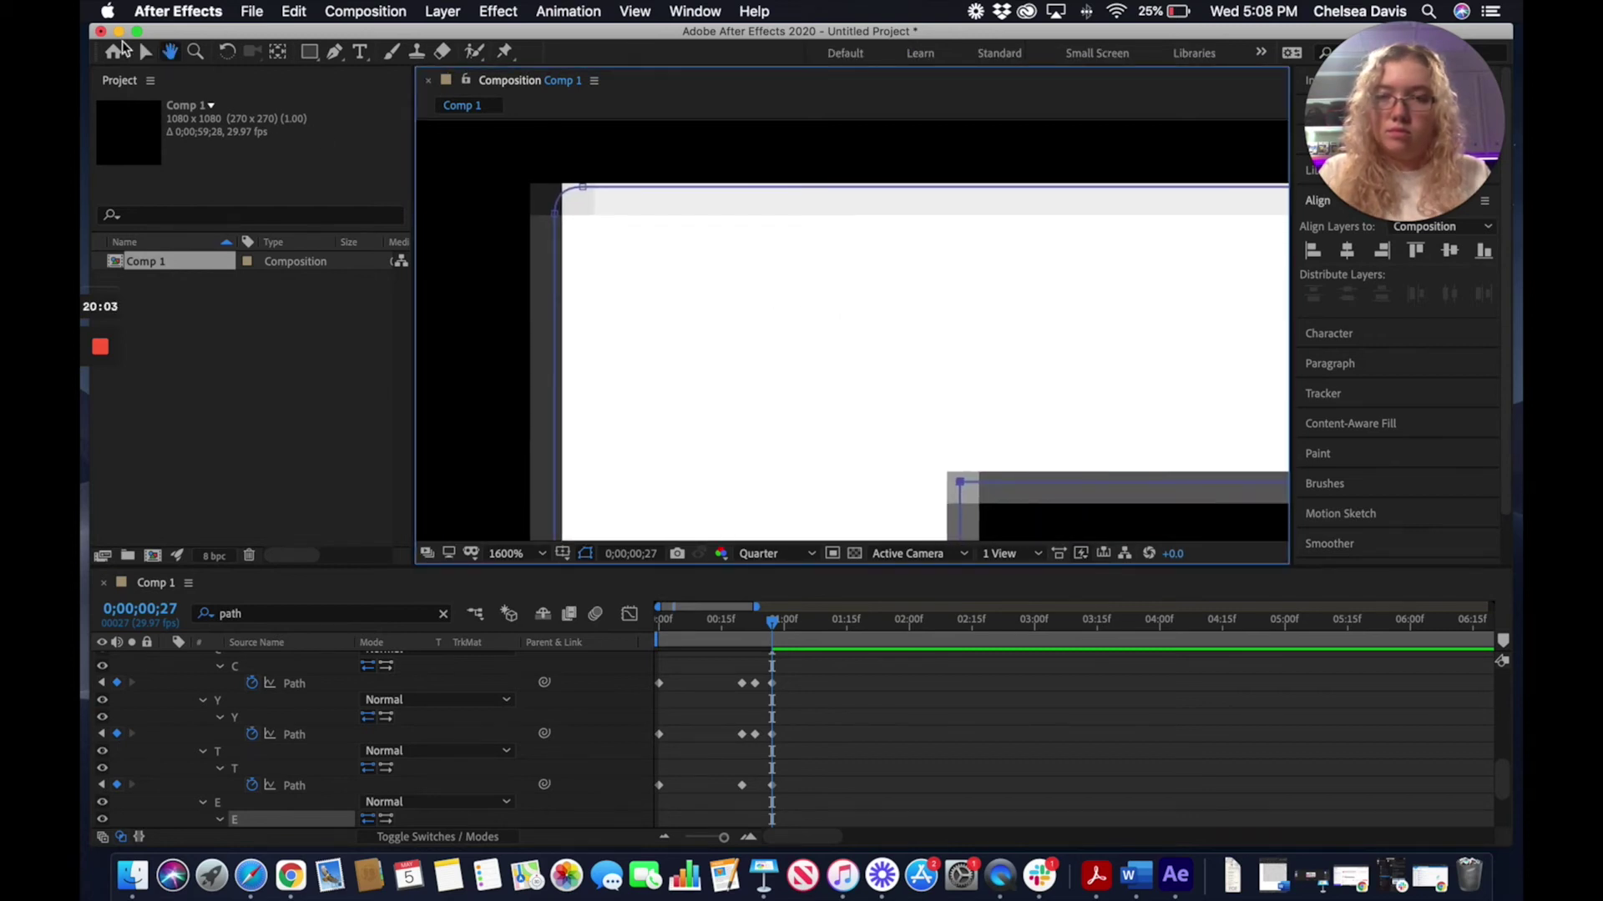
click(146, 52)
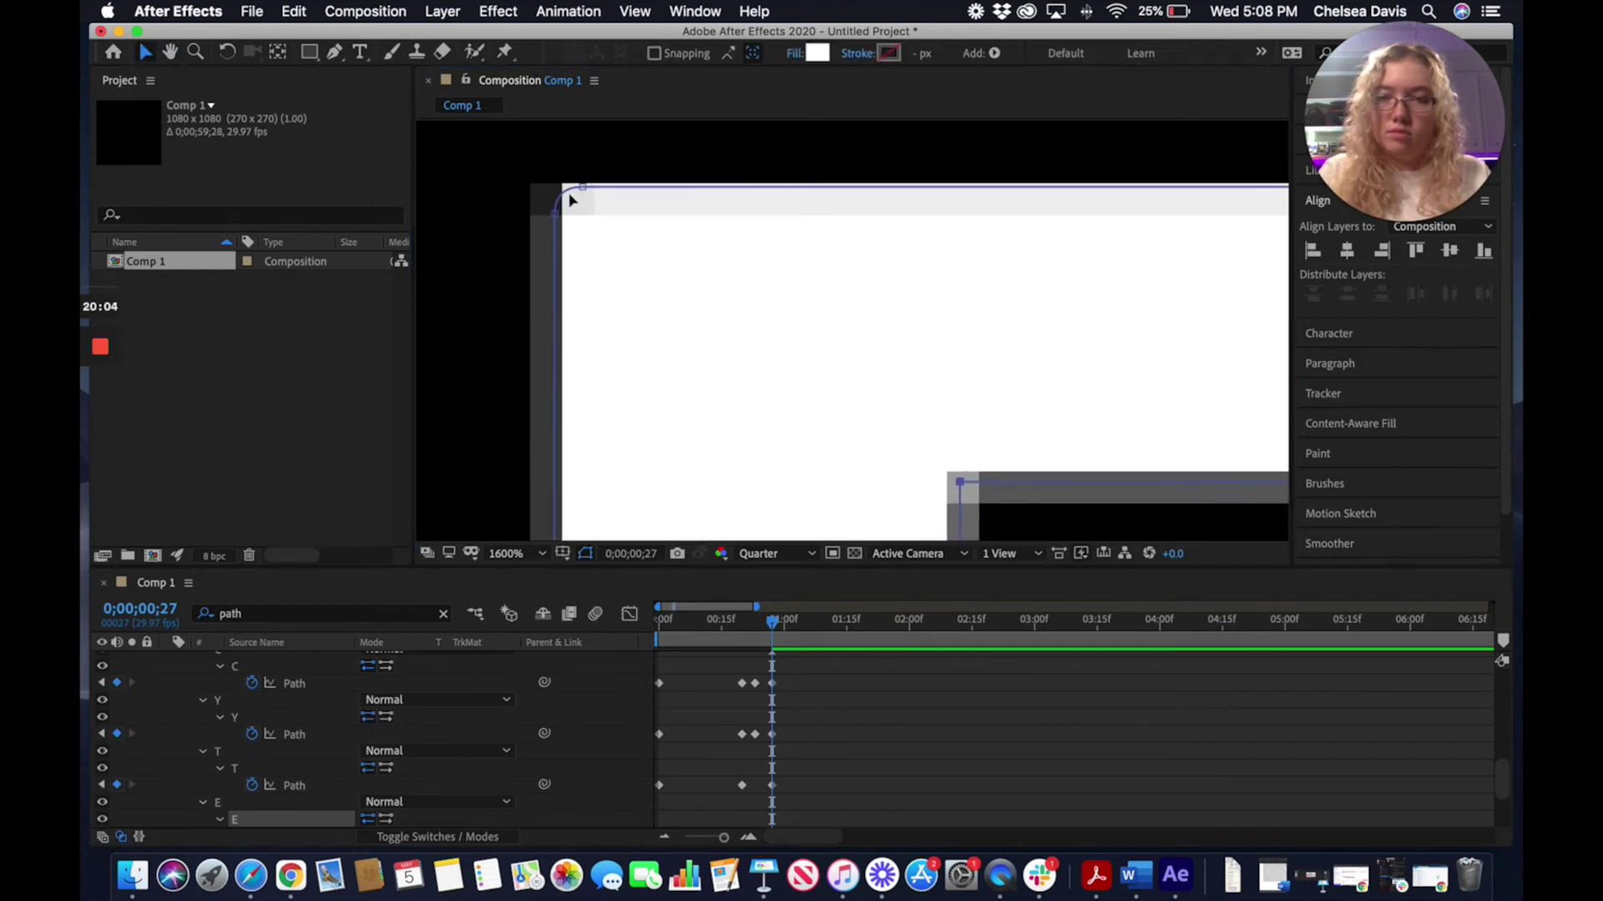
click(195, 52)
alt+click(880, 325)
alt+click(881, 327)
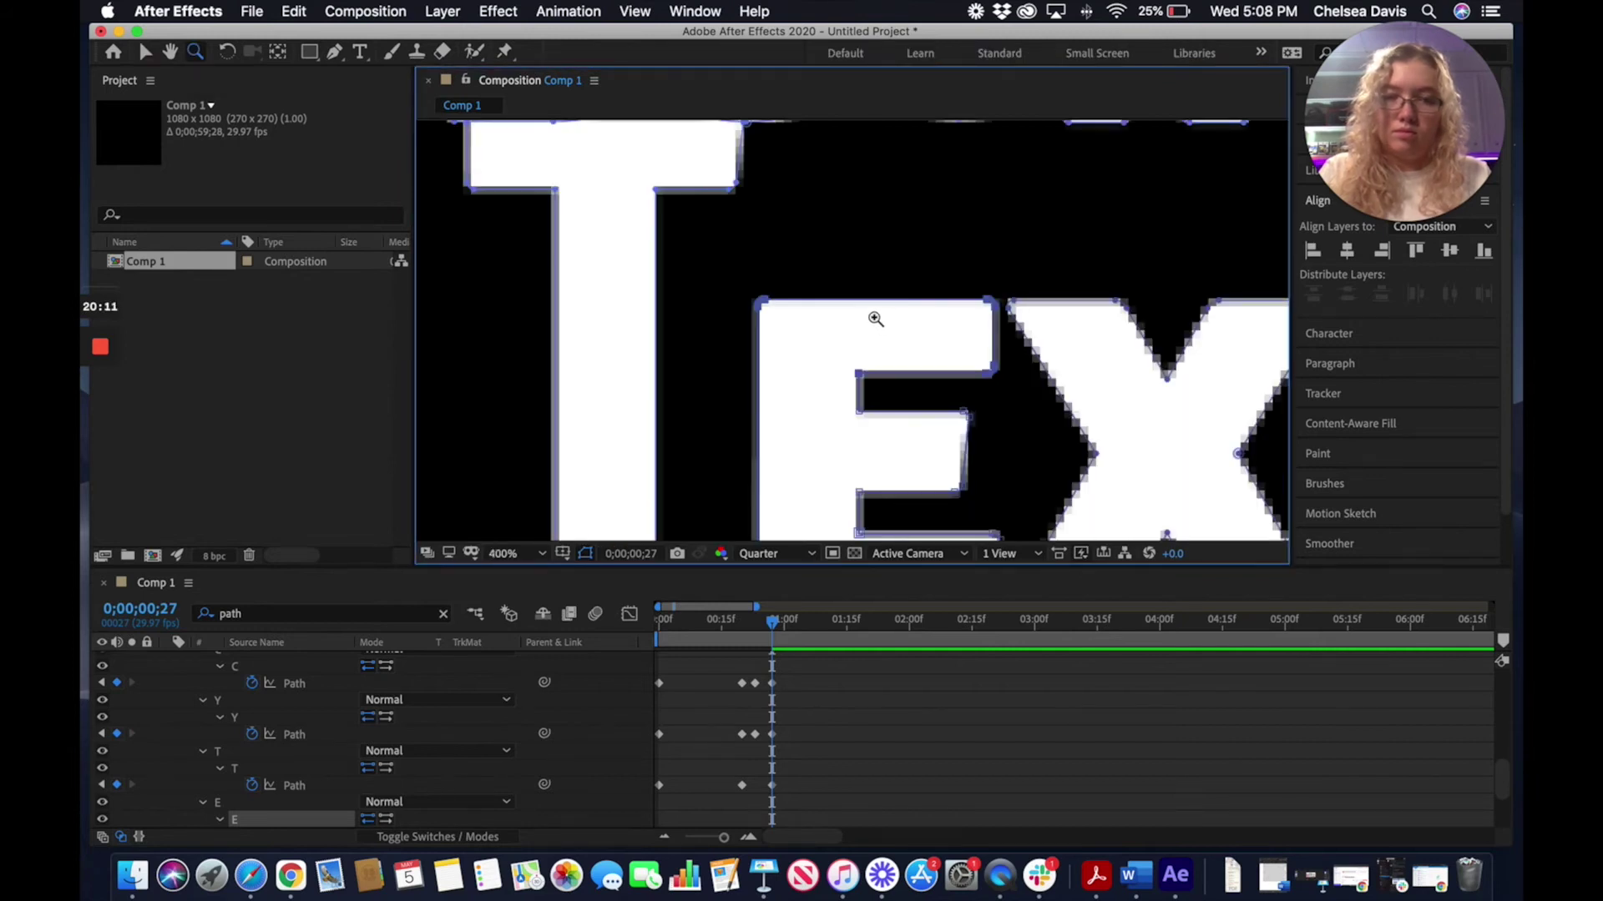
click(145, 52)
drag(761, 306, 761, 295)
drag(862, 368, 860, 191)
click(170, 52)
drag(936, 281, 880, 373)
key(v)
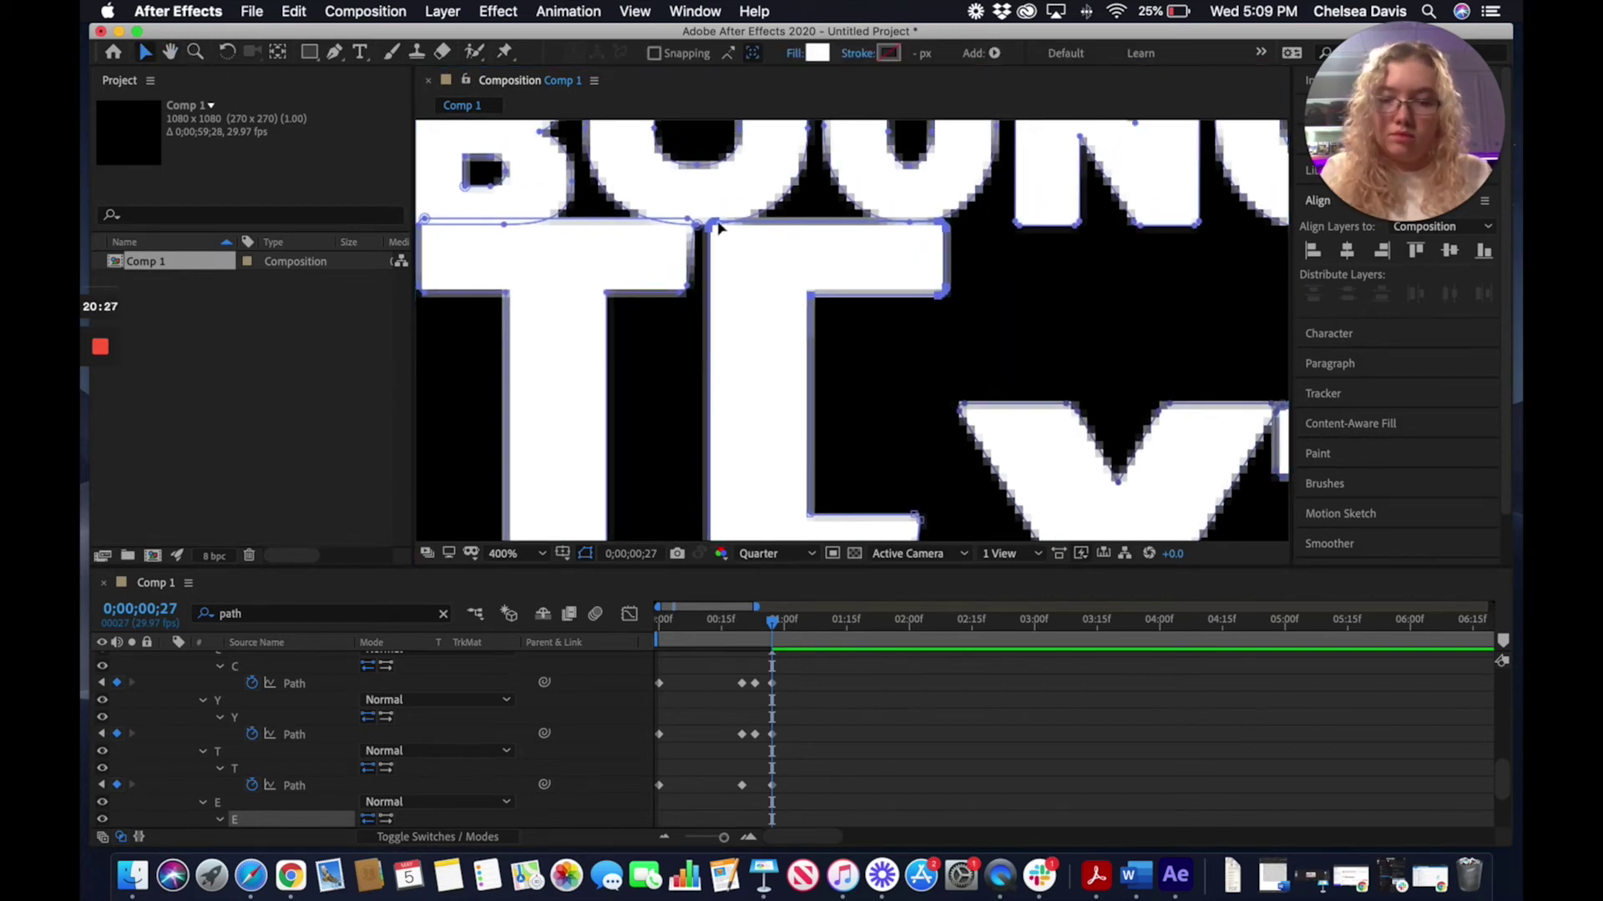
Examine how the tops of the stretched T and E meet the bottom edge of BOUNCY
key(z)
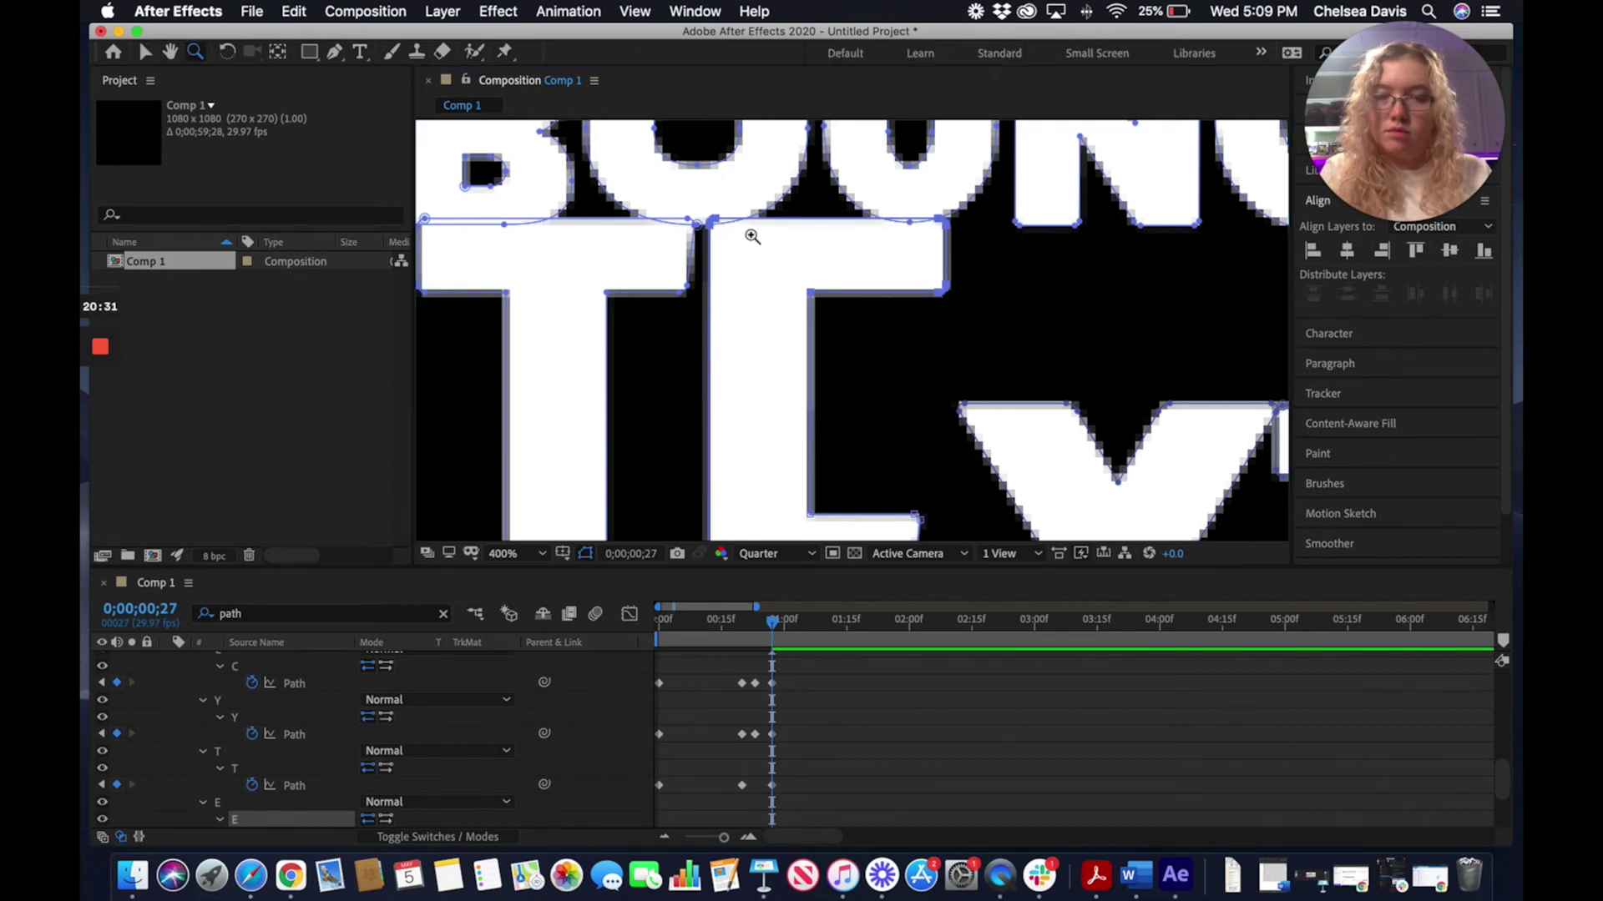
click(752, 237)
click(868, 304)
click(170, 52)
drag(613, 342, 809, 331)
click(196, 52)
alt+click(834, 368)
alt+click(834, 368)
alt+click(874, 371)
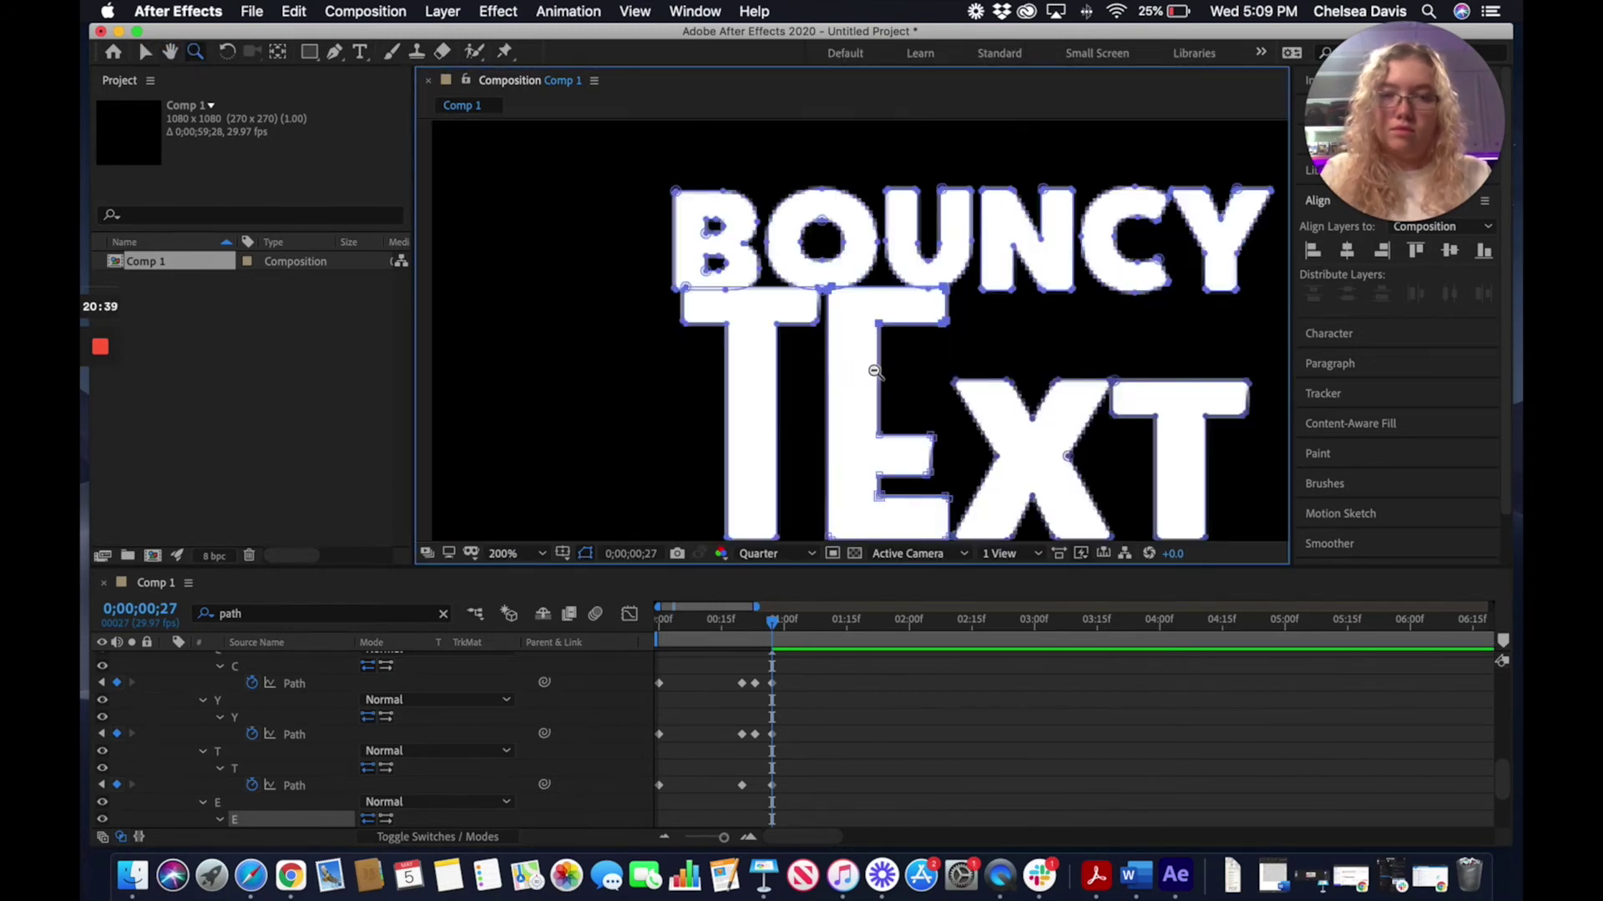
Stretch the letter X up to the bottom of BOUNCY by raising its top anchor points and the notch between its upper arms
click(170, 52)
drag(973, 458, 758, 378)
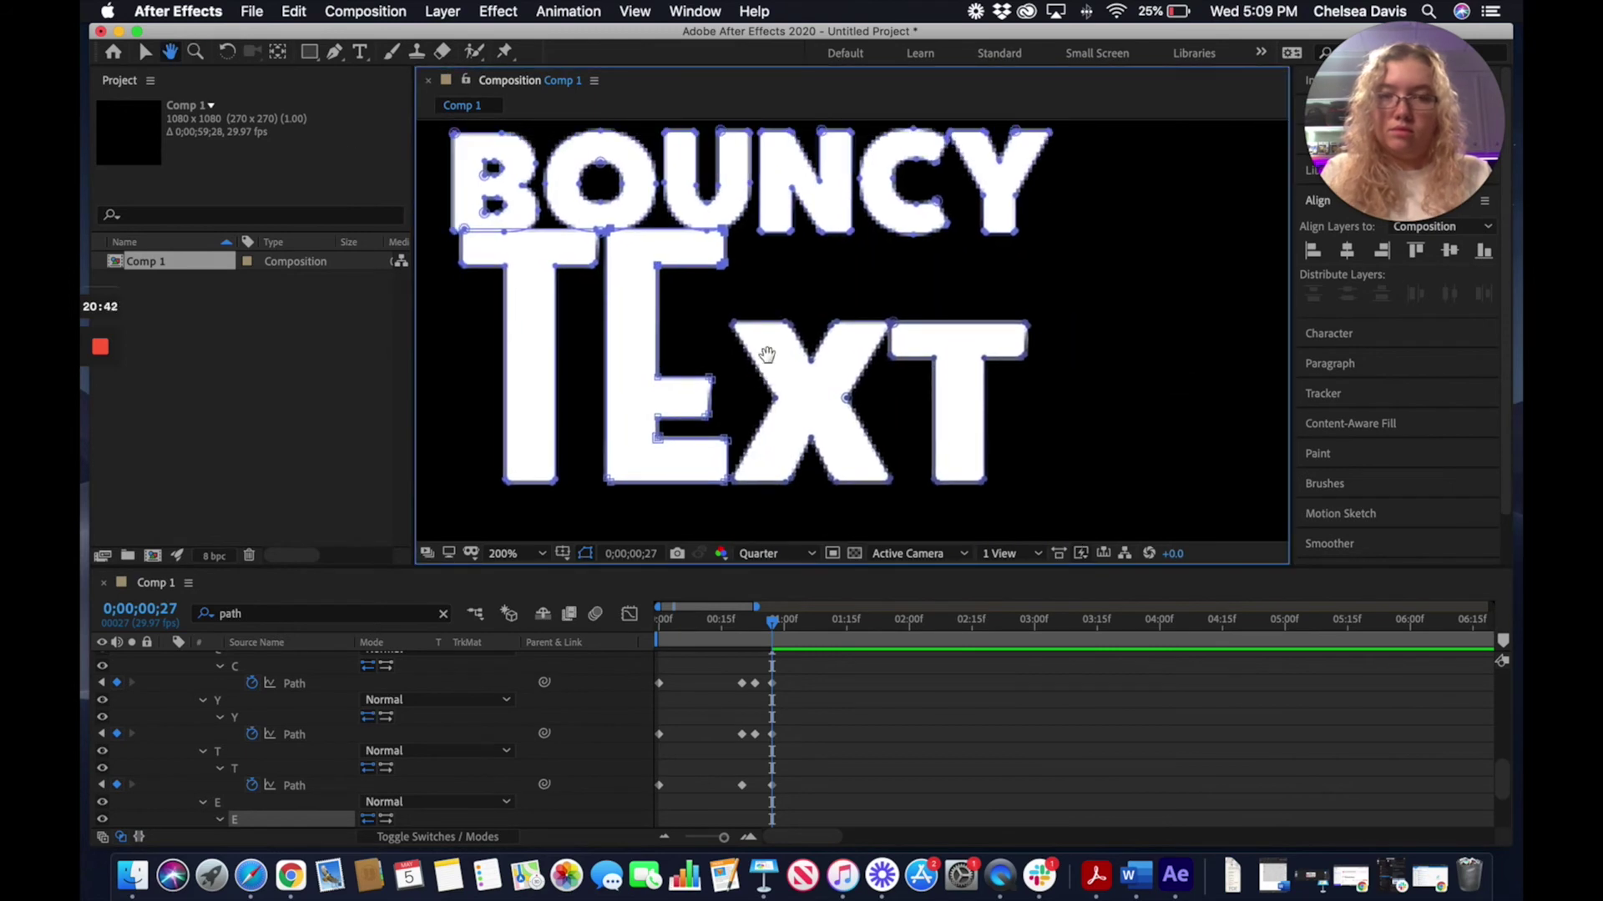
click(195, 52)
click(830, 367)
click(809, 339)
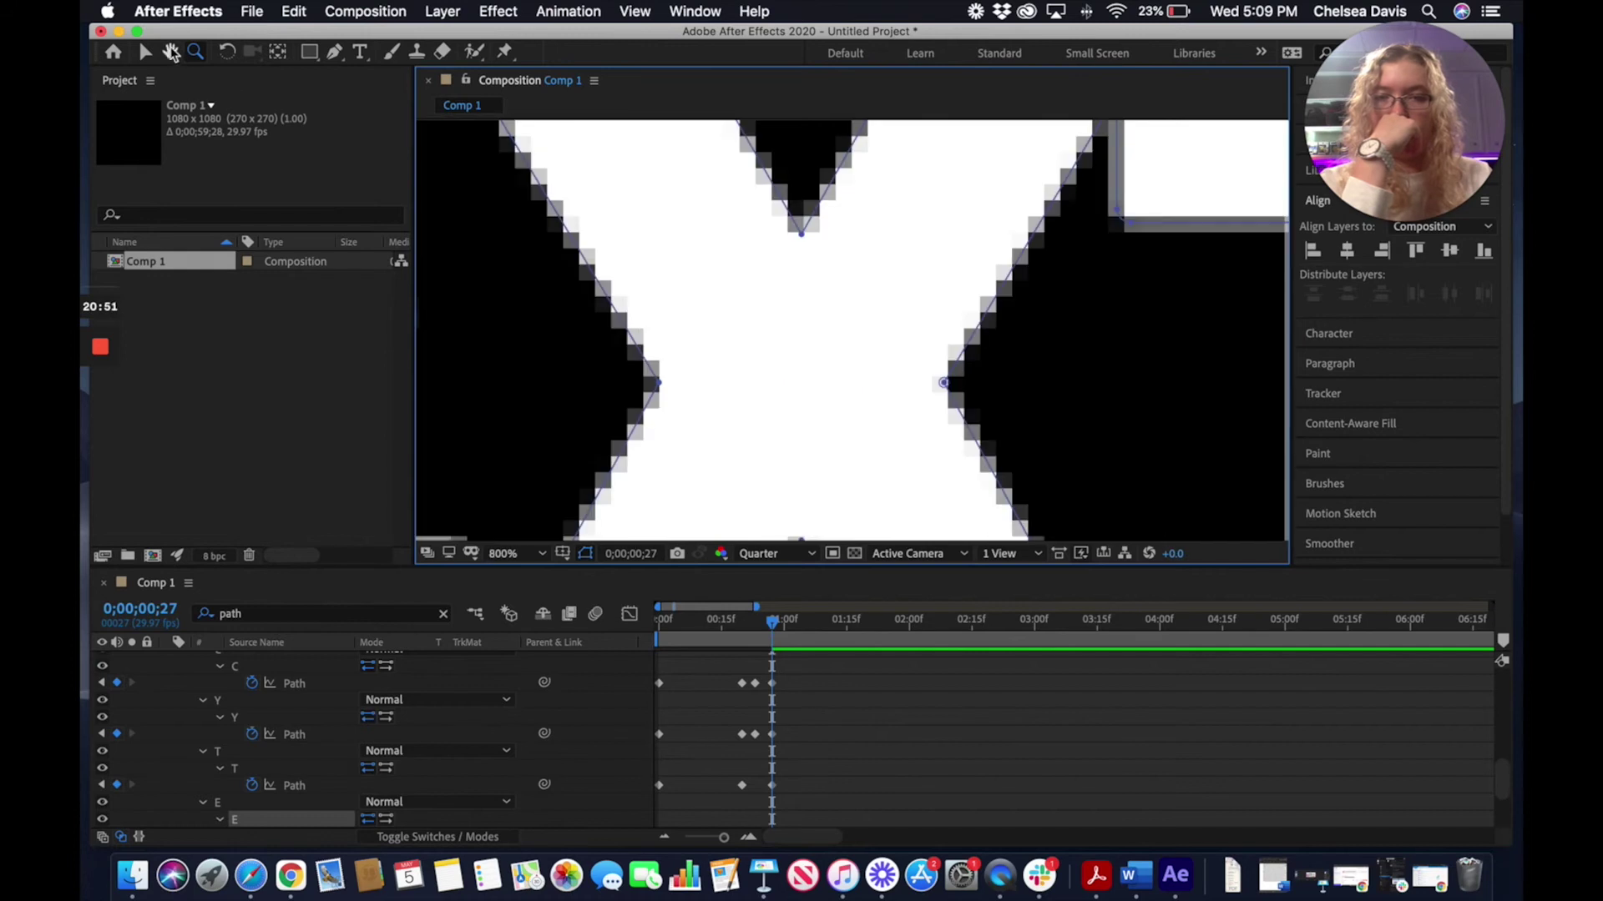
click(170, 52)
drag(634, 250, 825, 430)
click(144, 52)
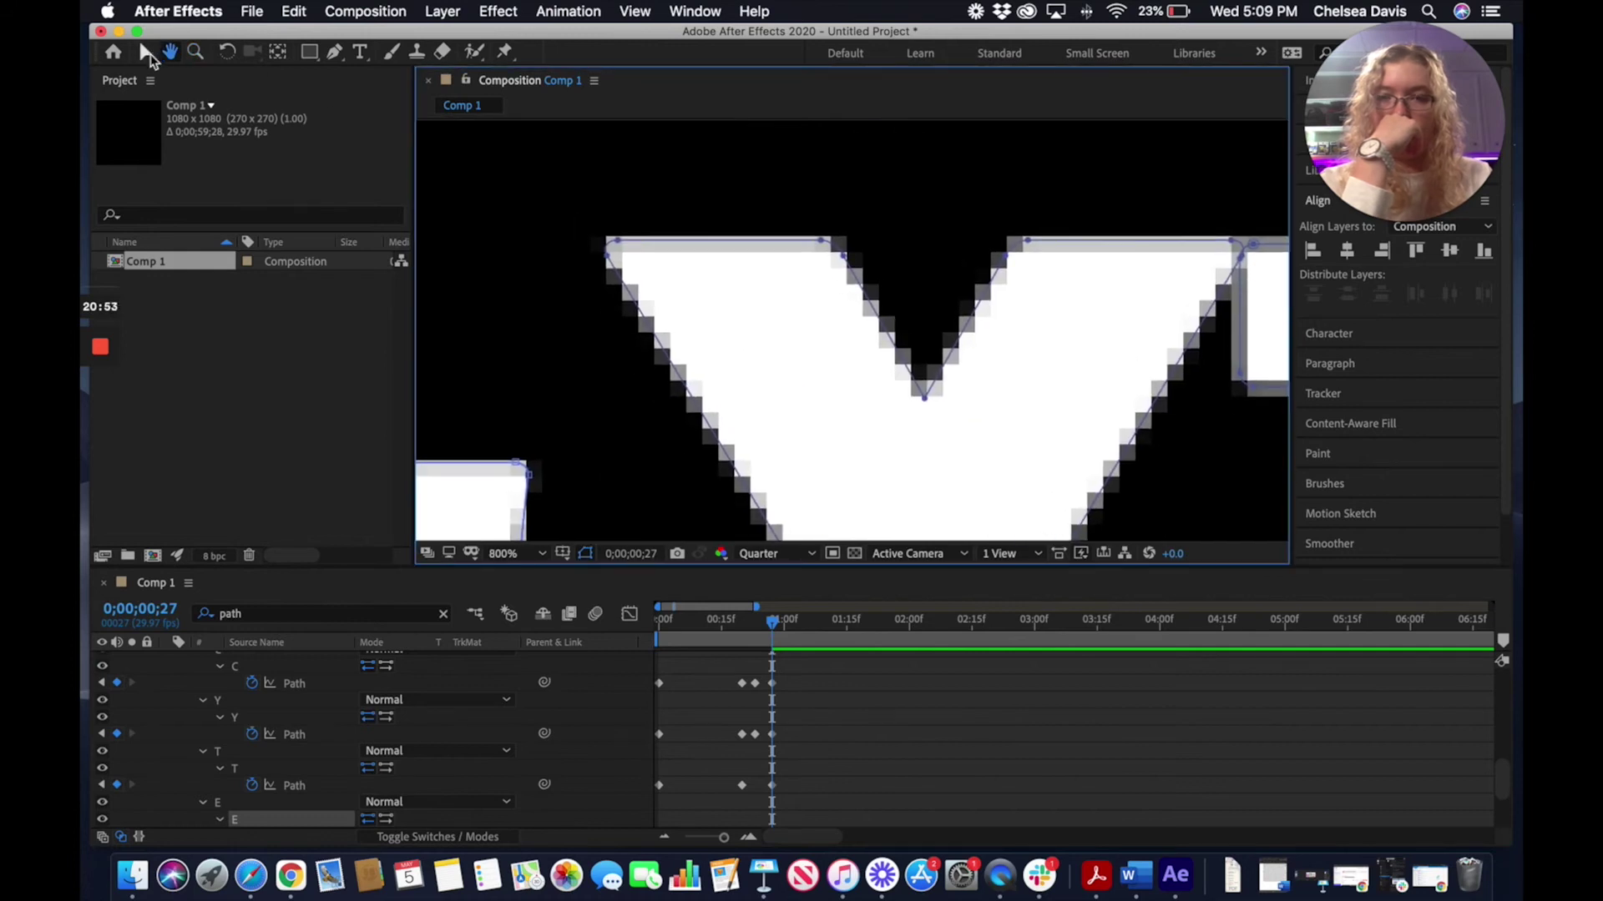
click(611, 261)
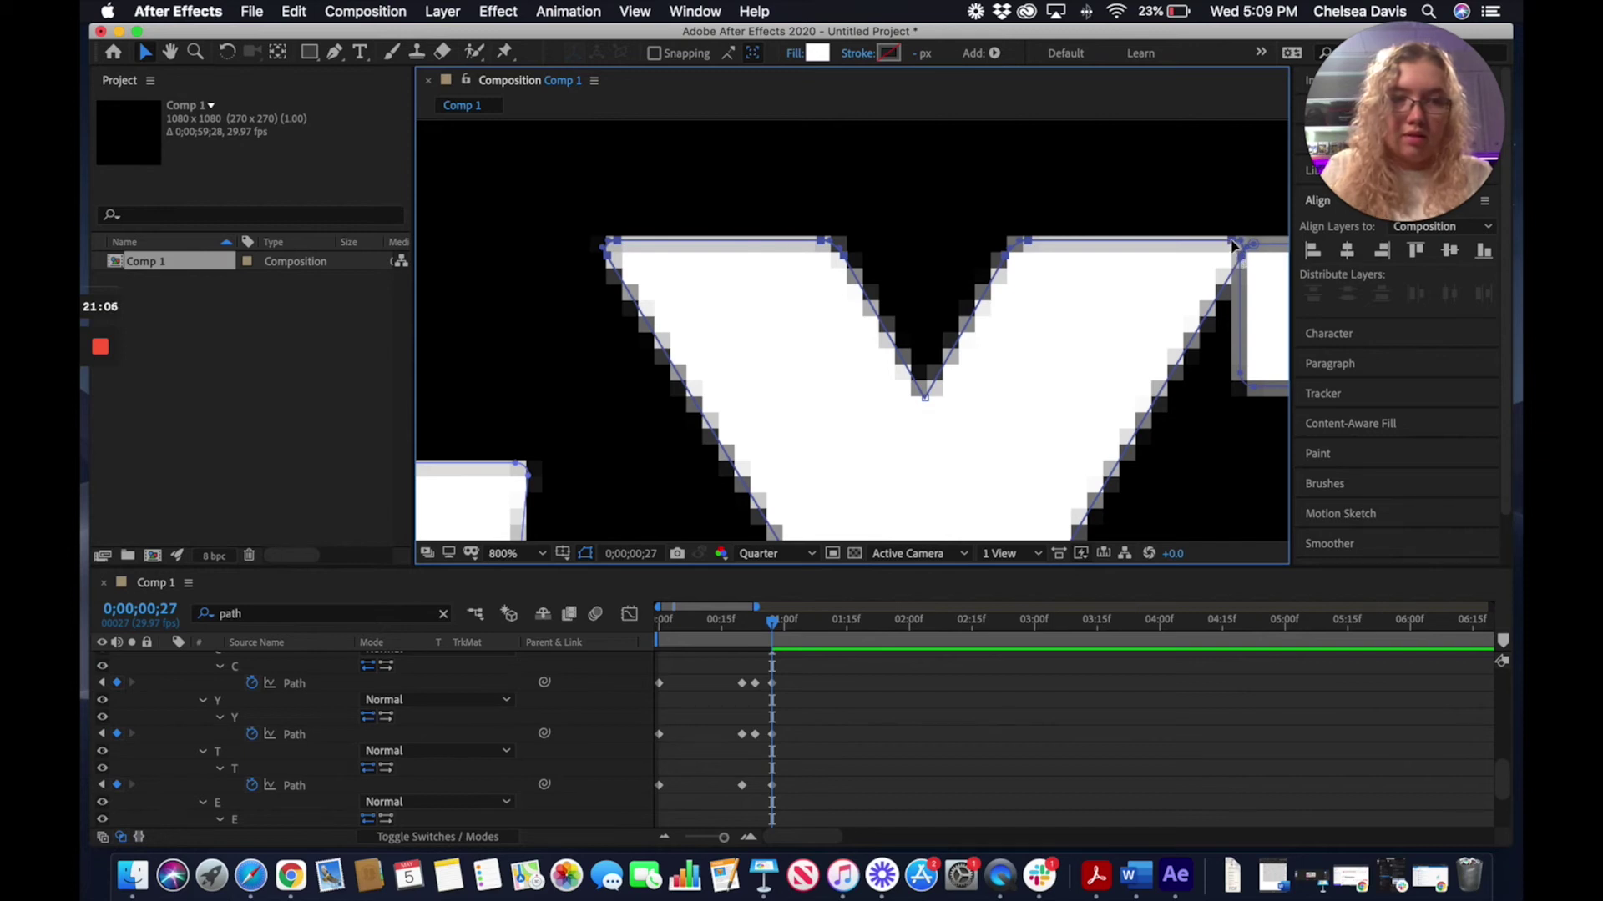
drag(1232, 246, 1184, 236)
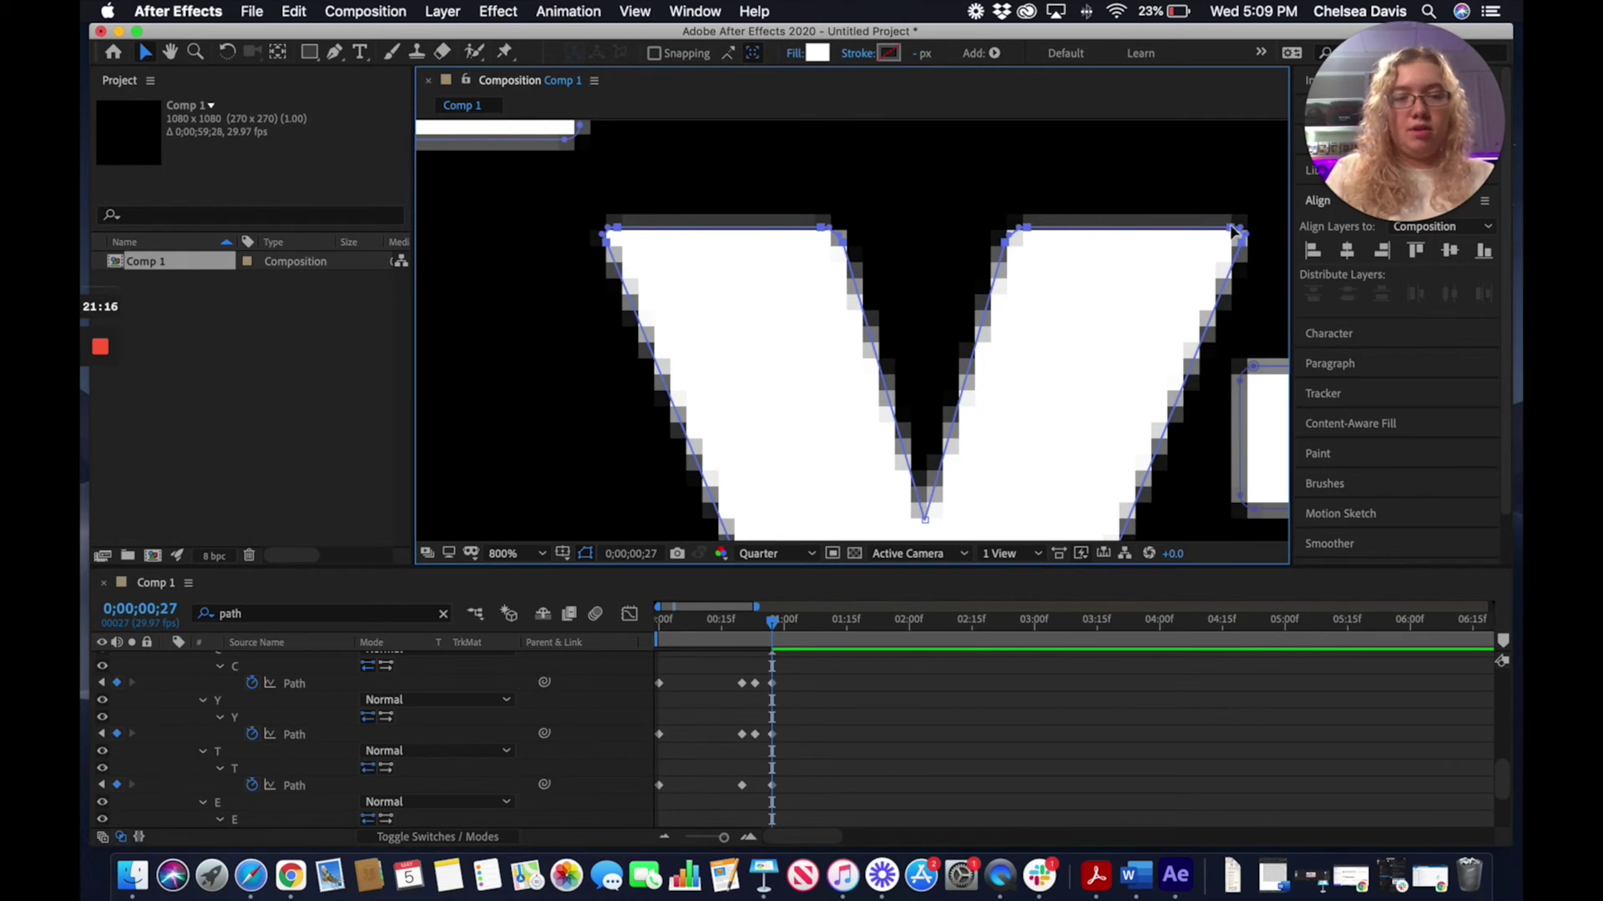
drag(1231, 227, 1194, 109)
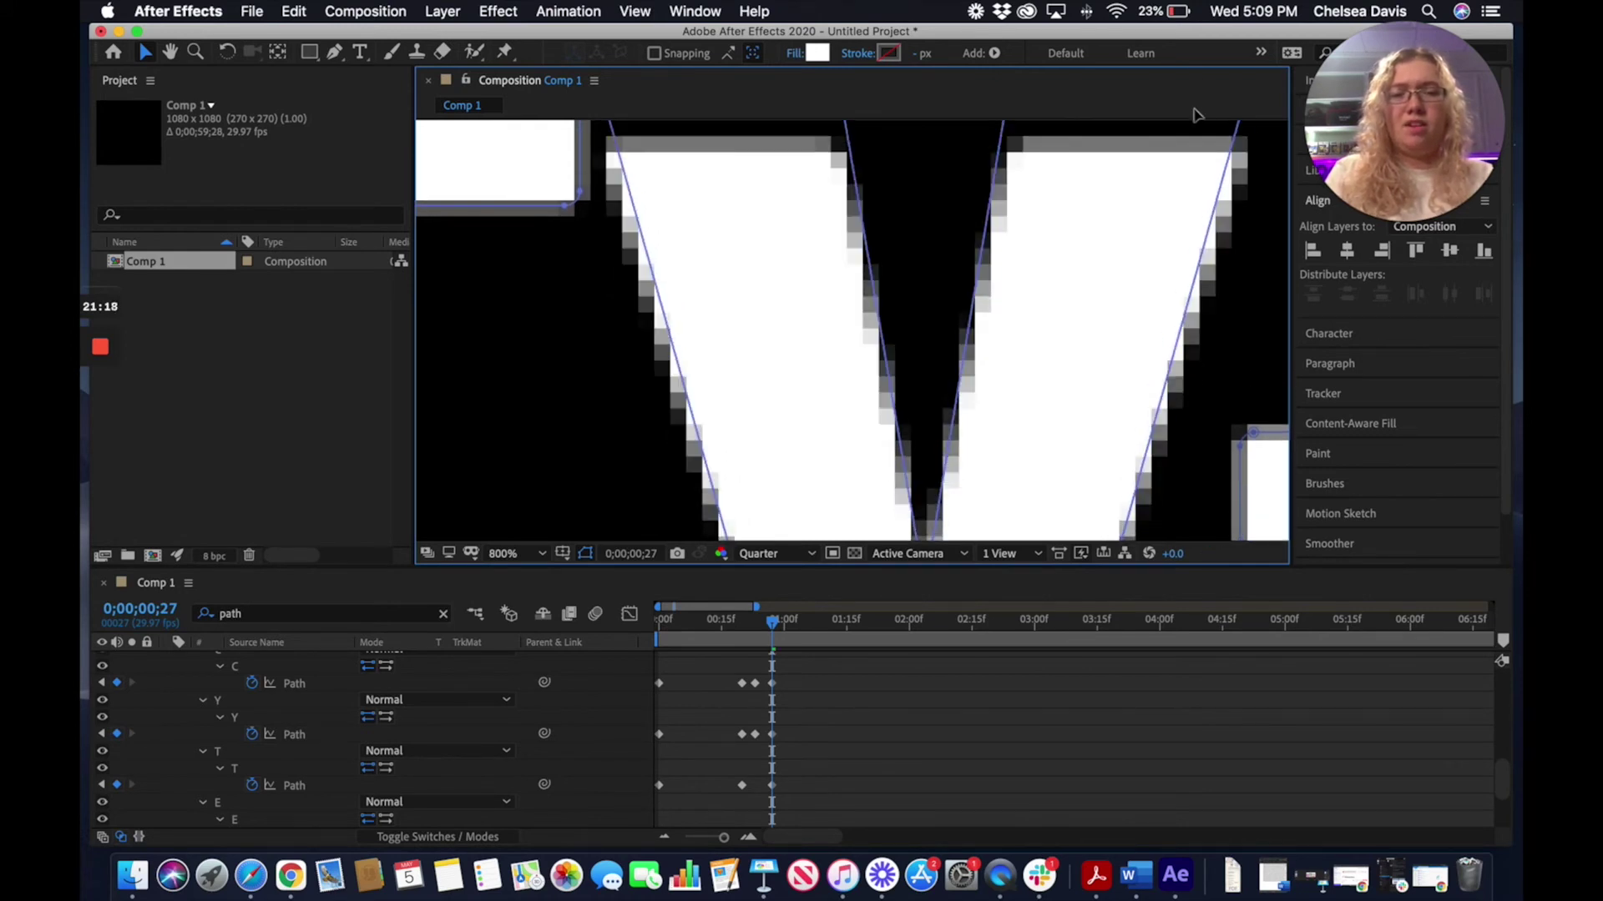
scroll(1185, 167, up, 3)
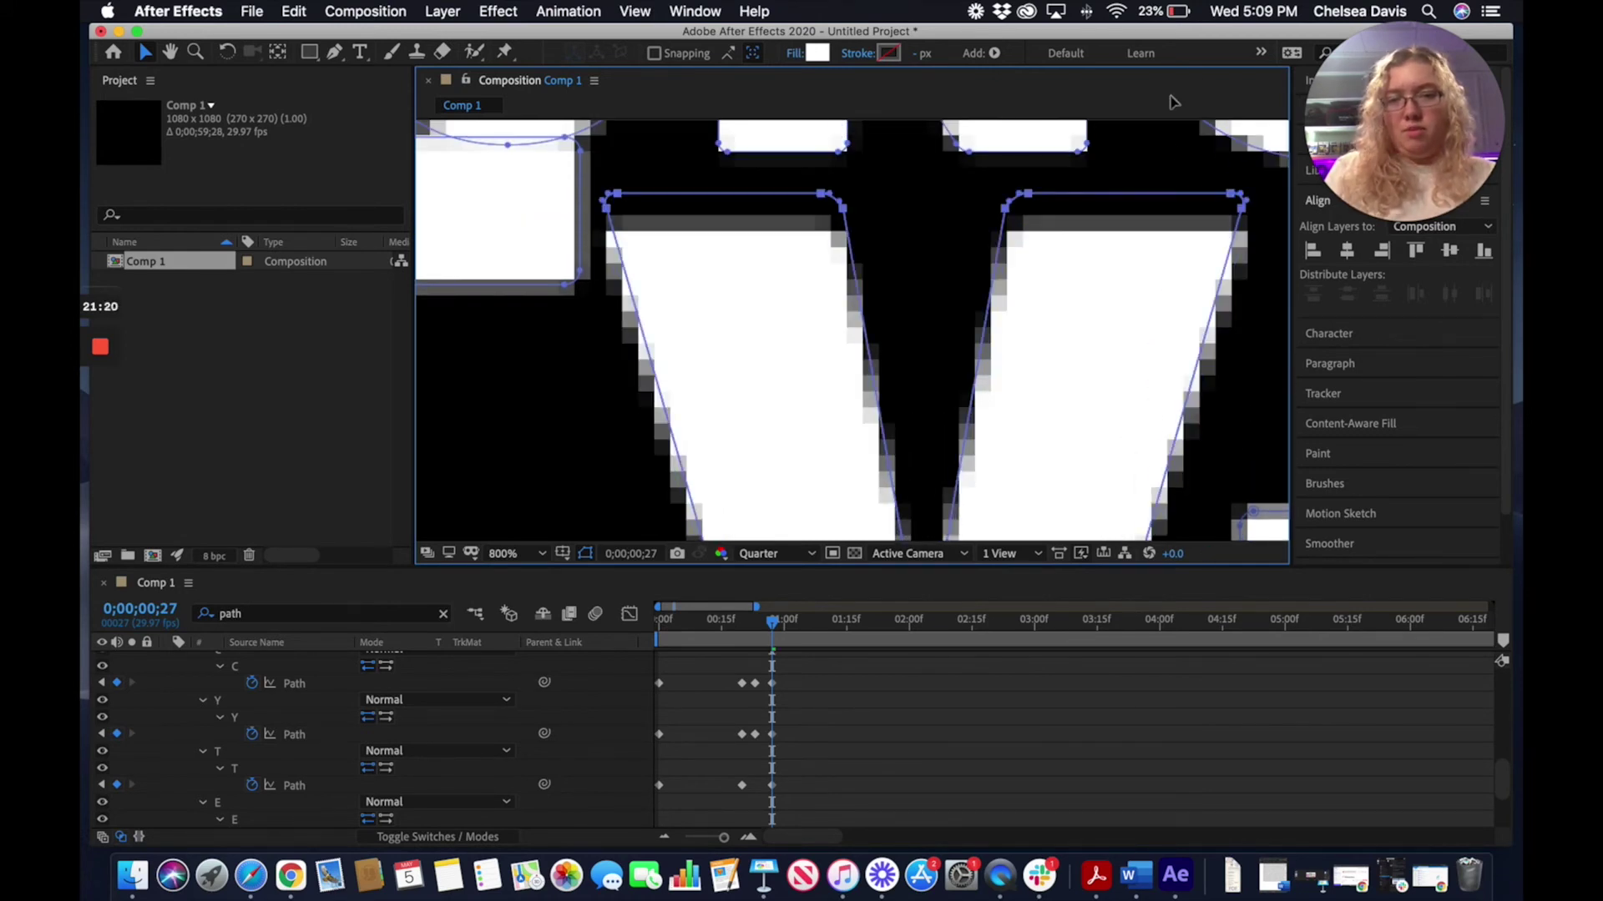
drag(1175, 102, 1139, 184)
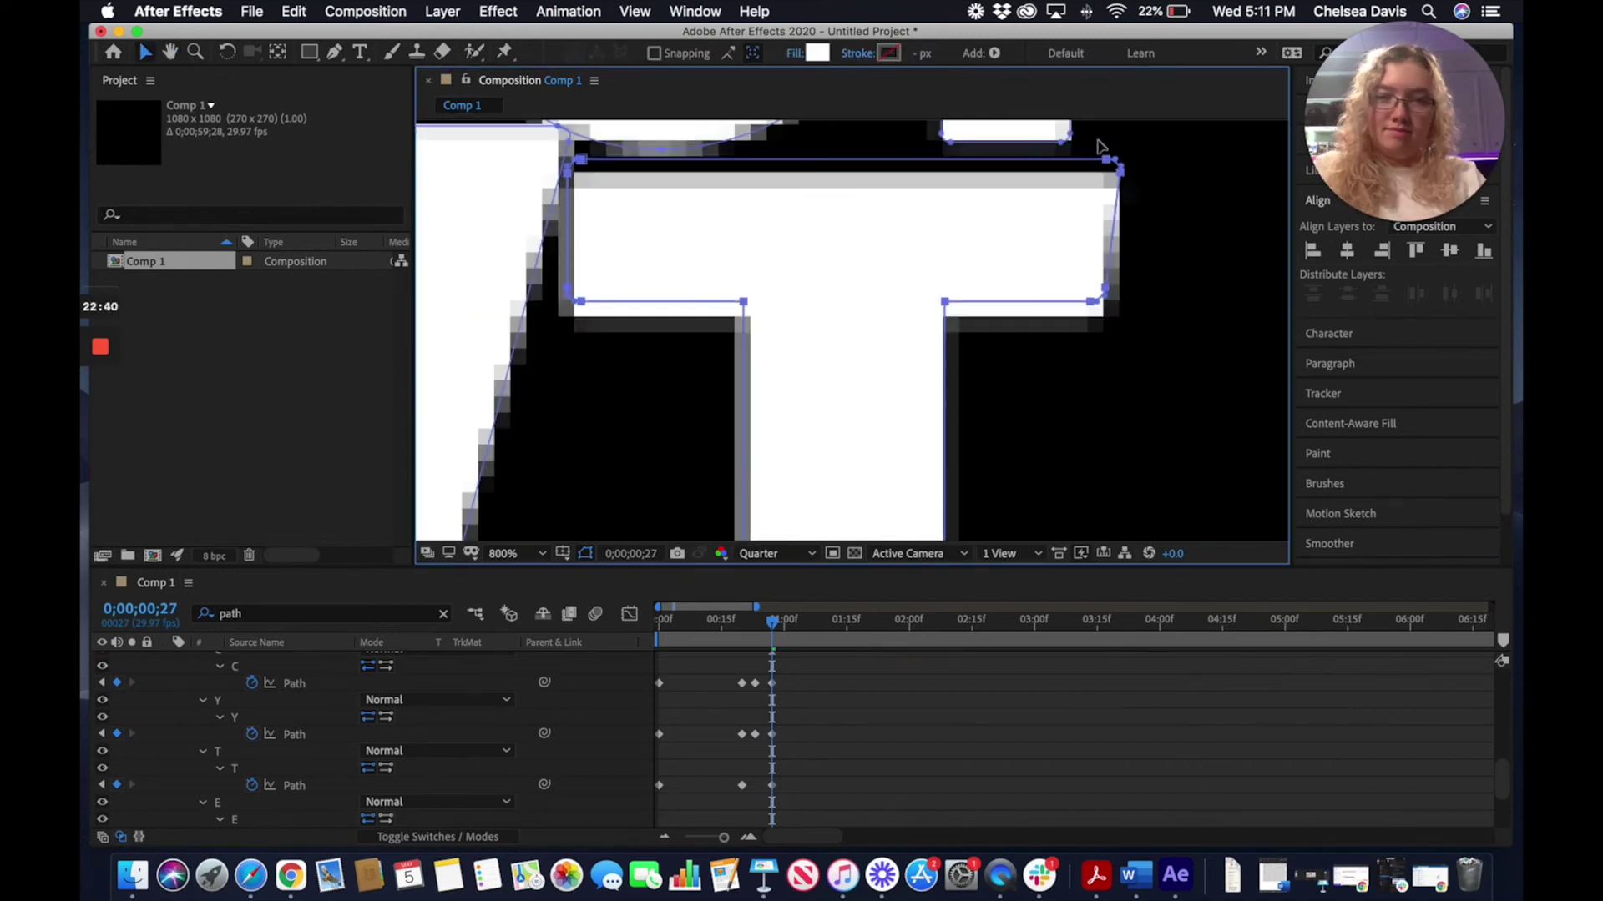
Raise the top bar of the last T to meet BOUNCY, then fine-tune its height against the letters above
drag(1100, 153, 1098, 145)
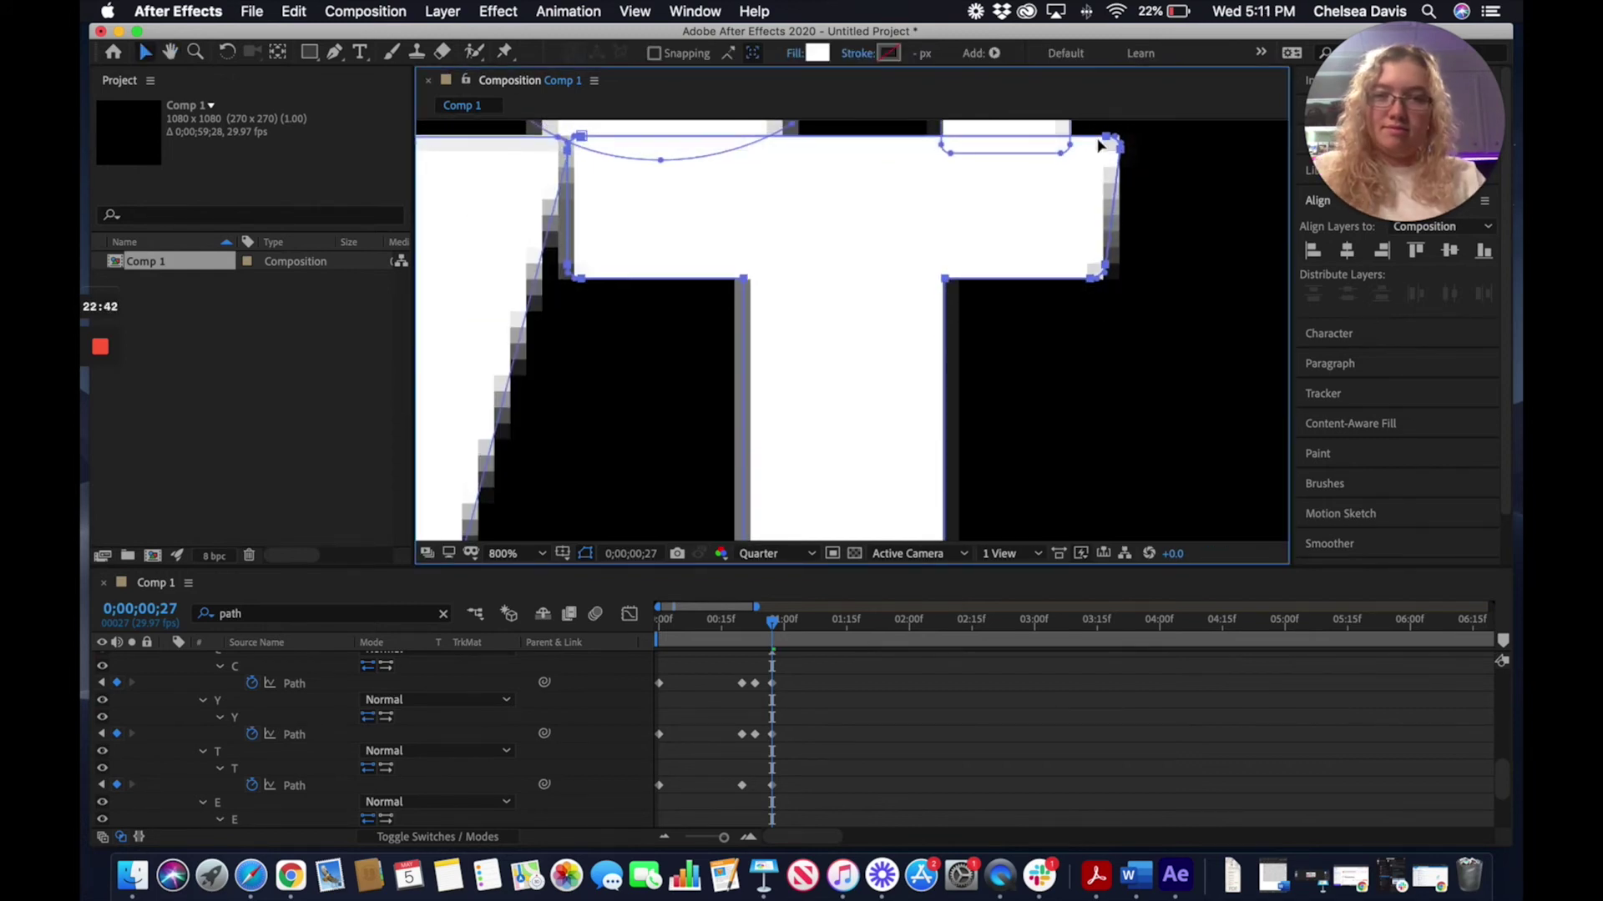
click(195, 51)
click(709, 186)
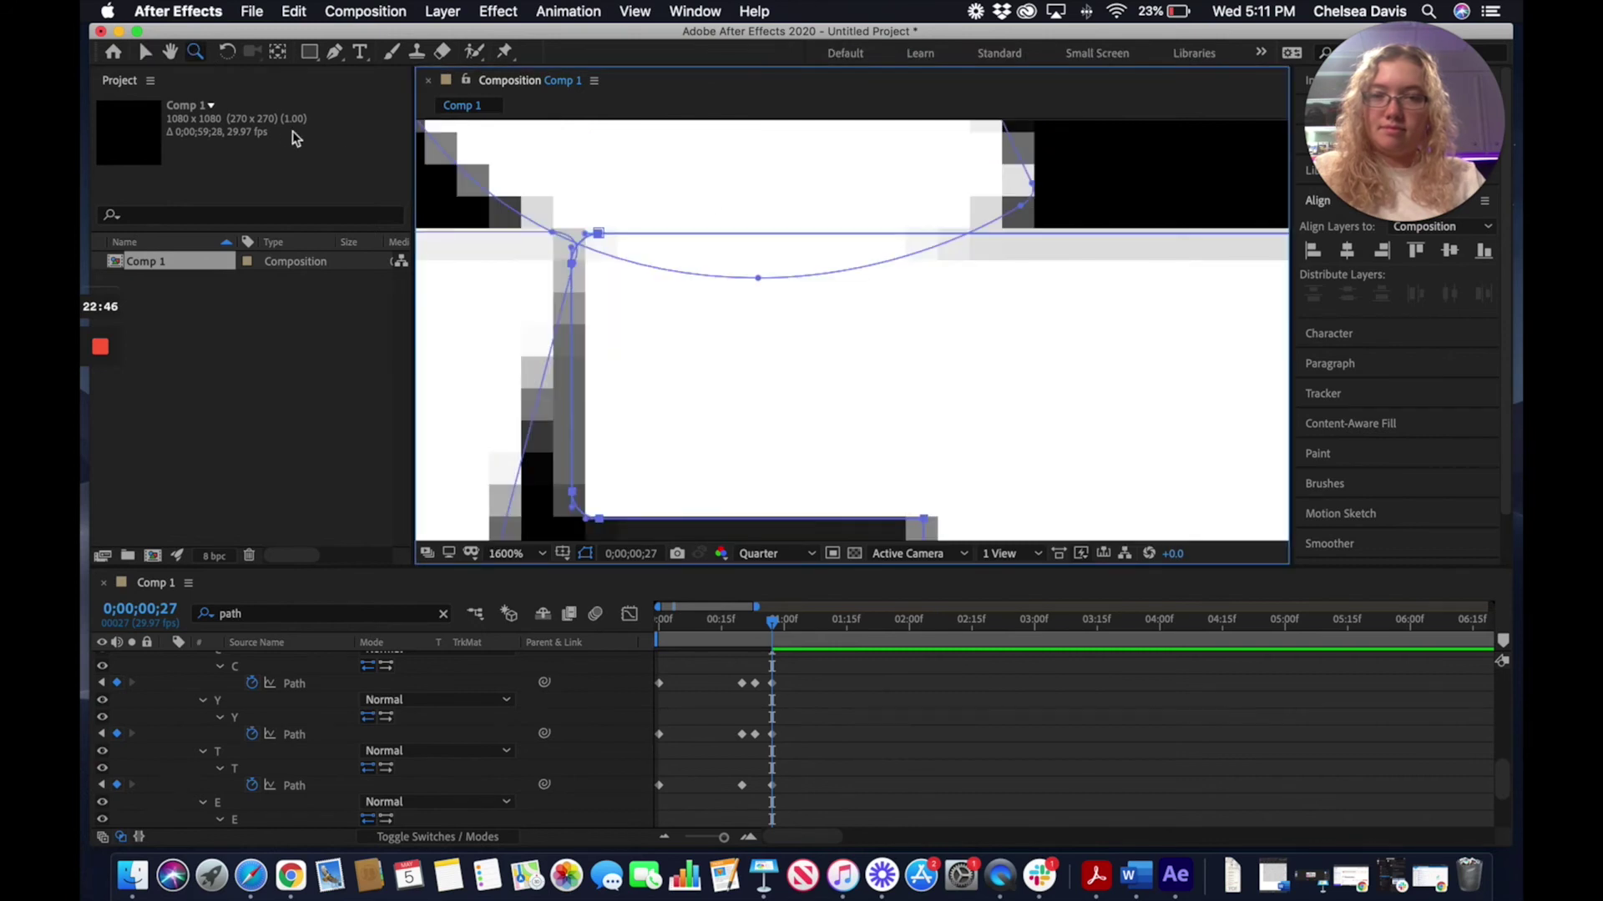
click(170, 51)
drag(622, 318, 422, 225)
drag(1009, 224, 647, 258)
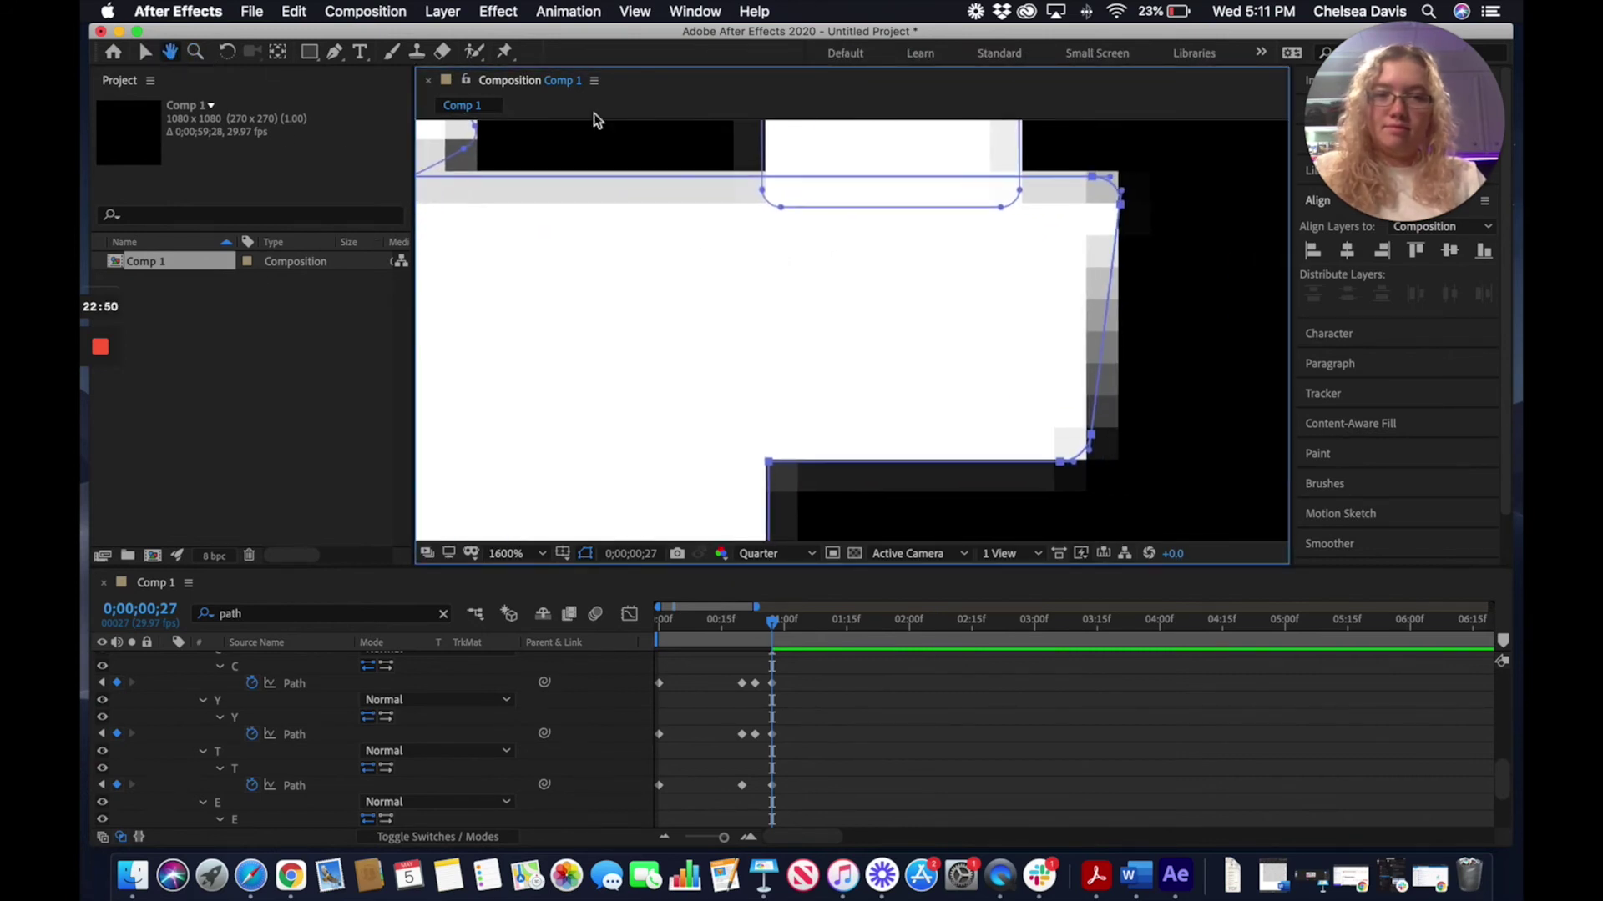
click(147, 53)
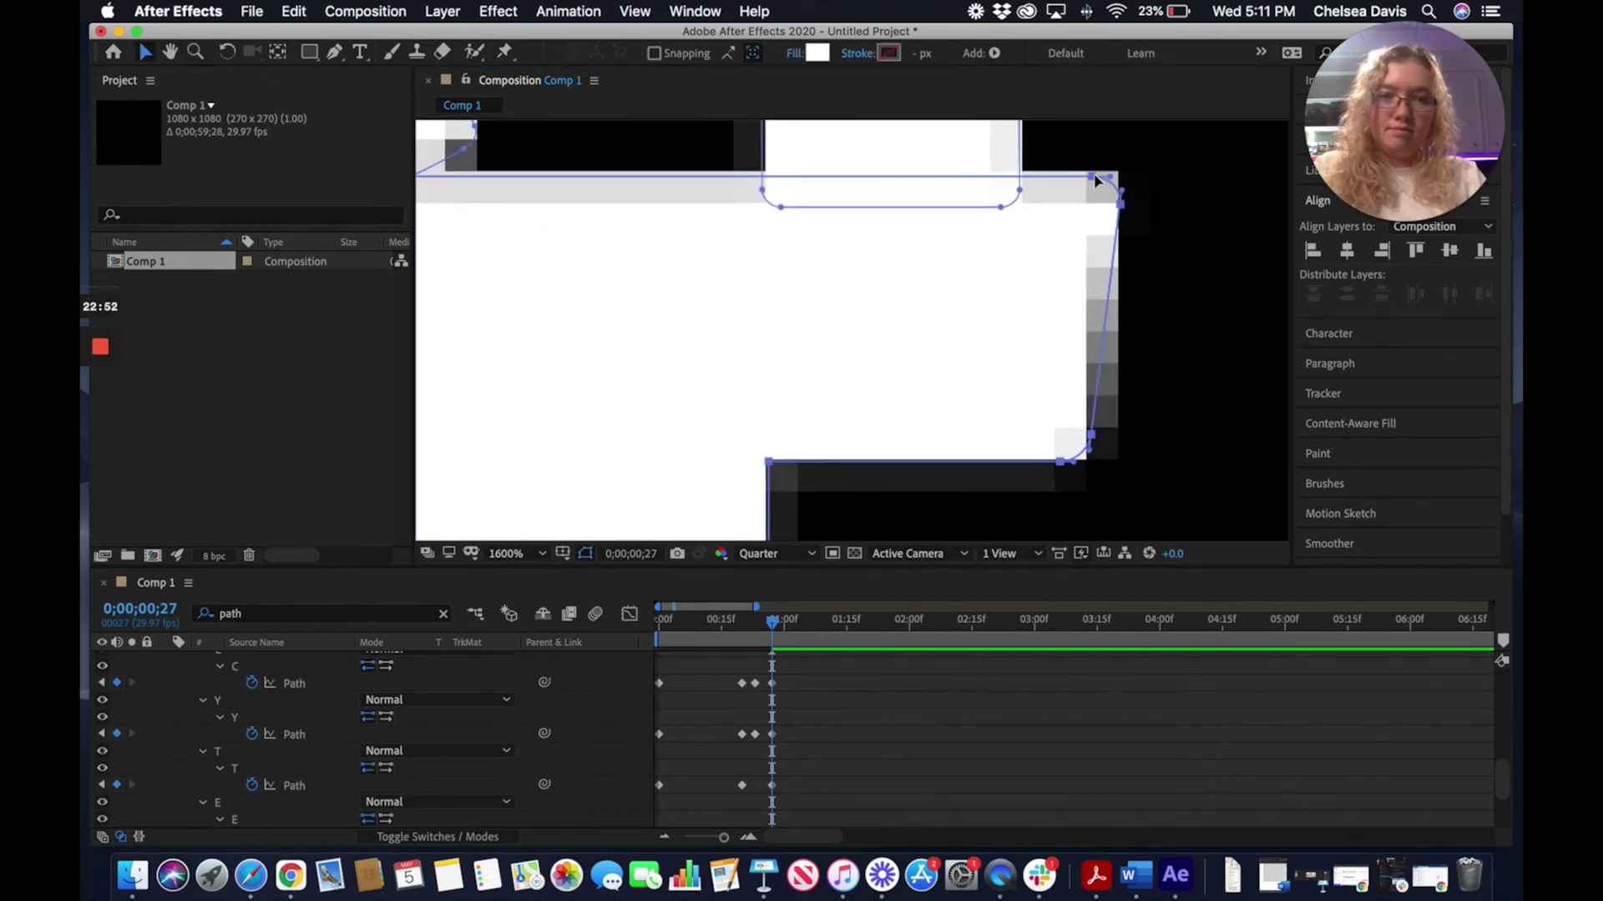
Examine the whole stretched BOUNCY TEXT and look through the path keyframes of its letters
click(194, 51)
alt+click(752, 202)
alt+click(727, 277)
alt+click(770, 338)
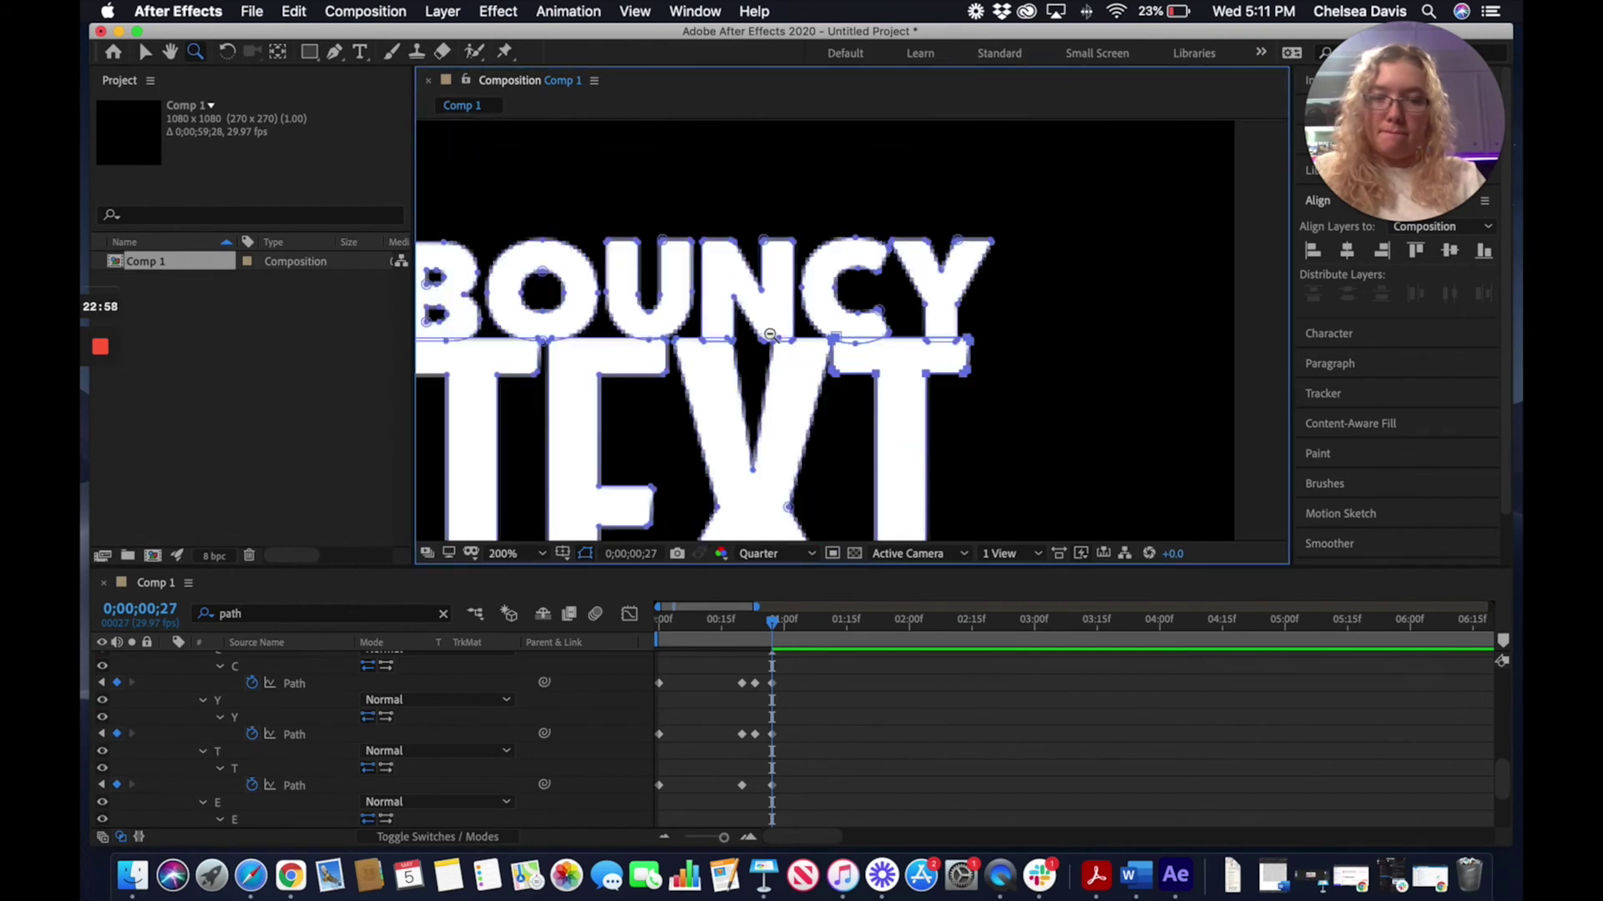
alt+click(864, 384)
click(146, 53)
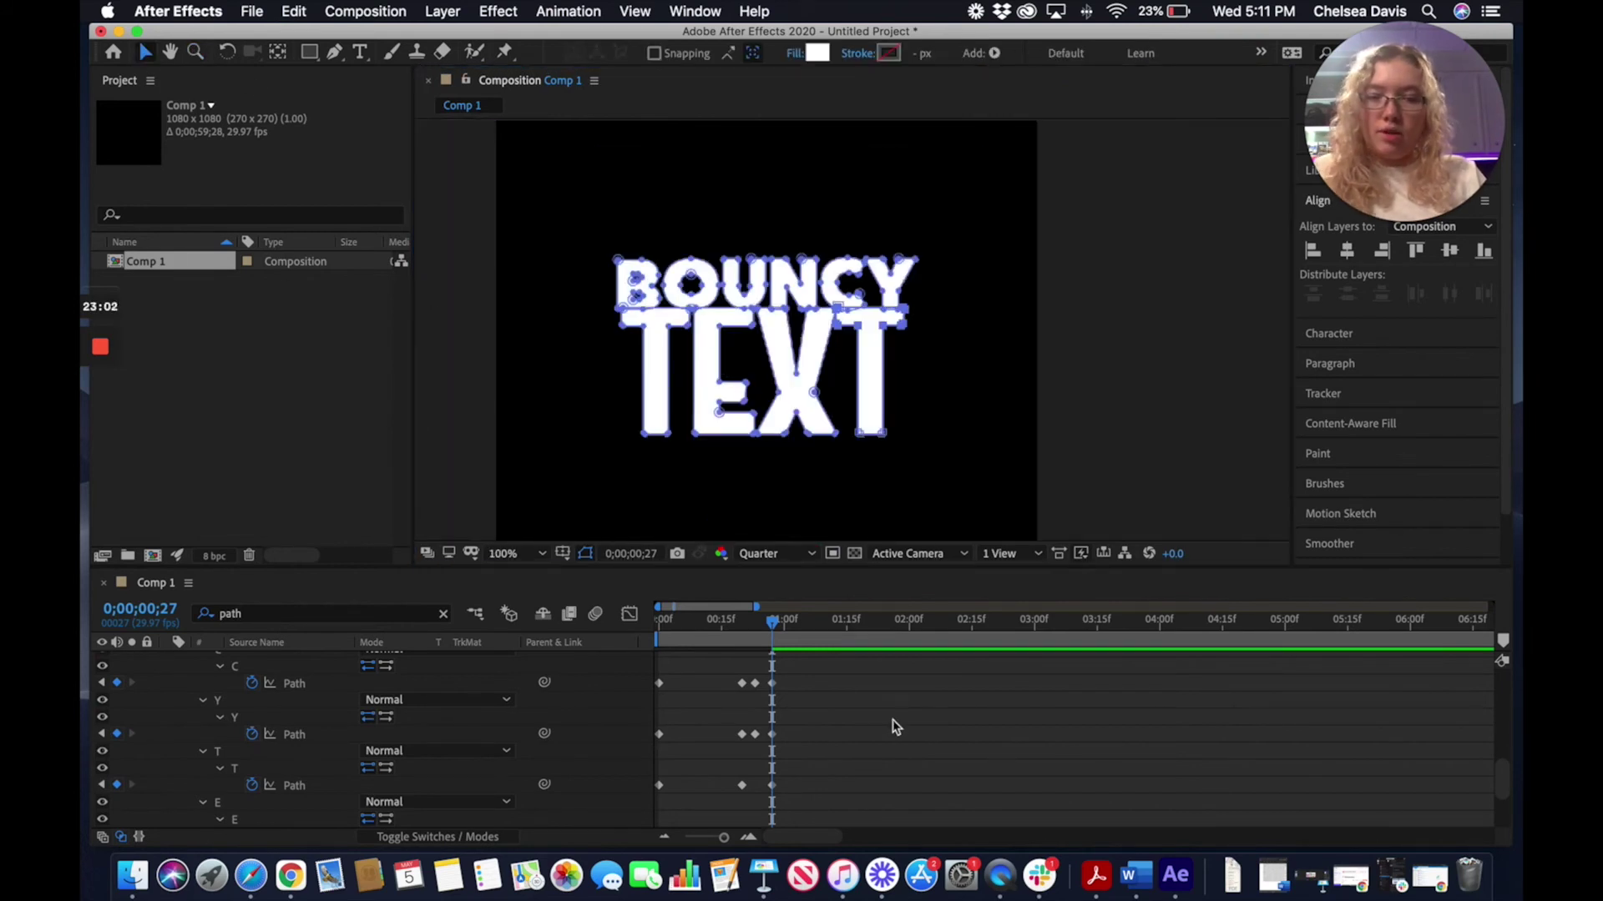
click(814, 678)
scroll(816, 681, down, 1)
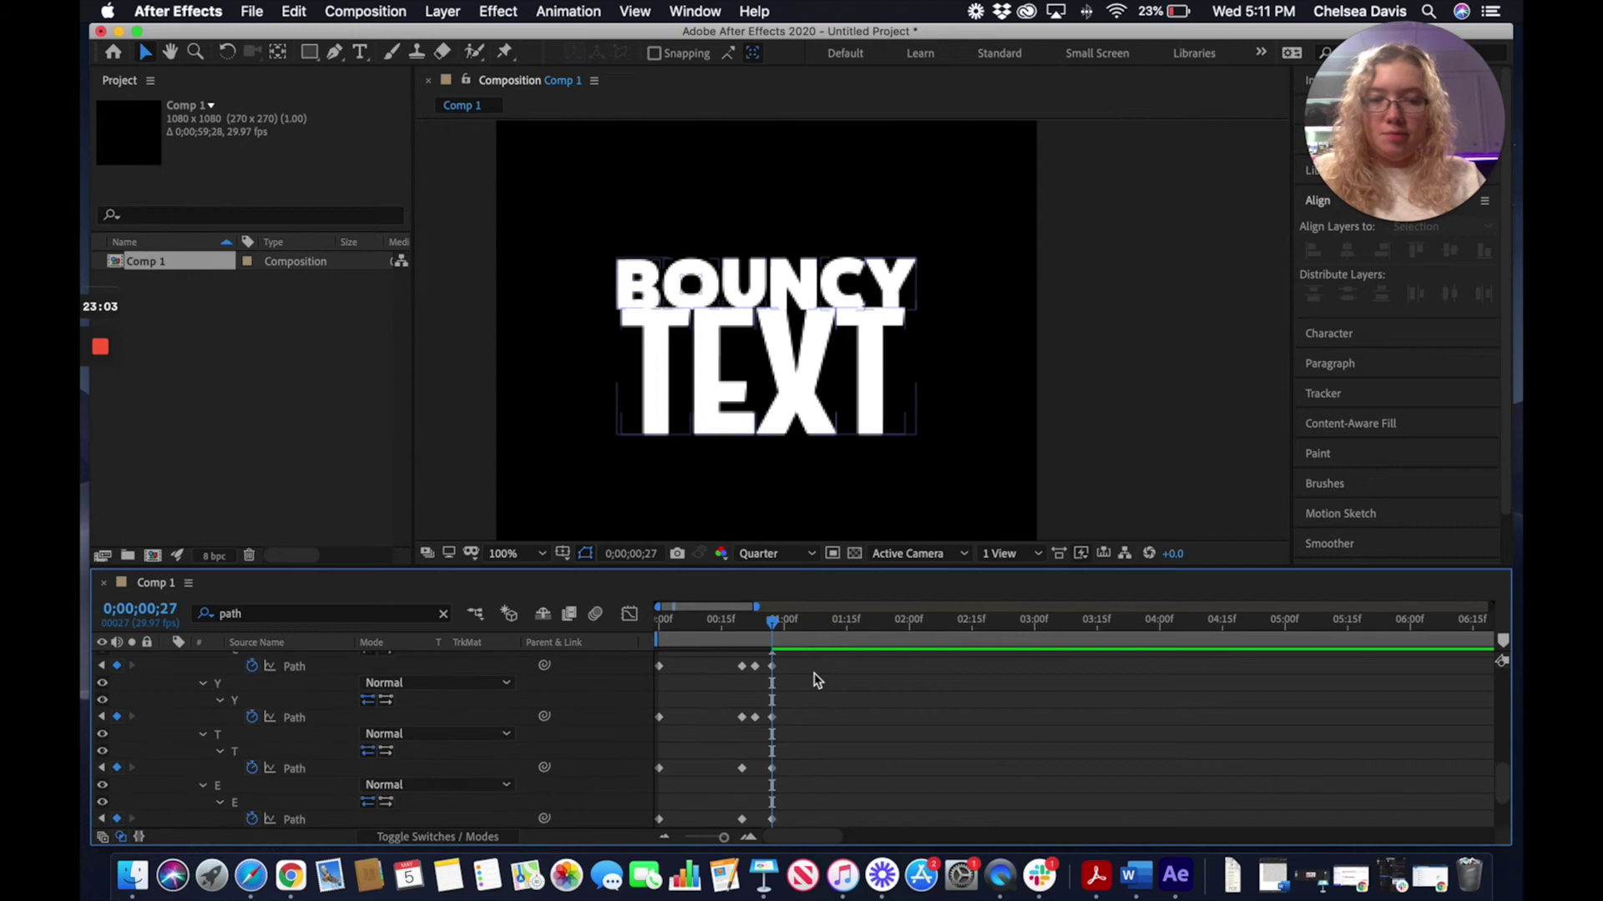
scroll(817, 676, up, 10)
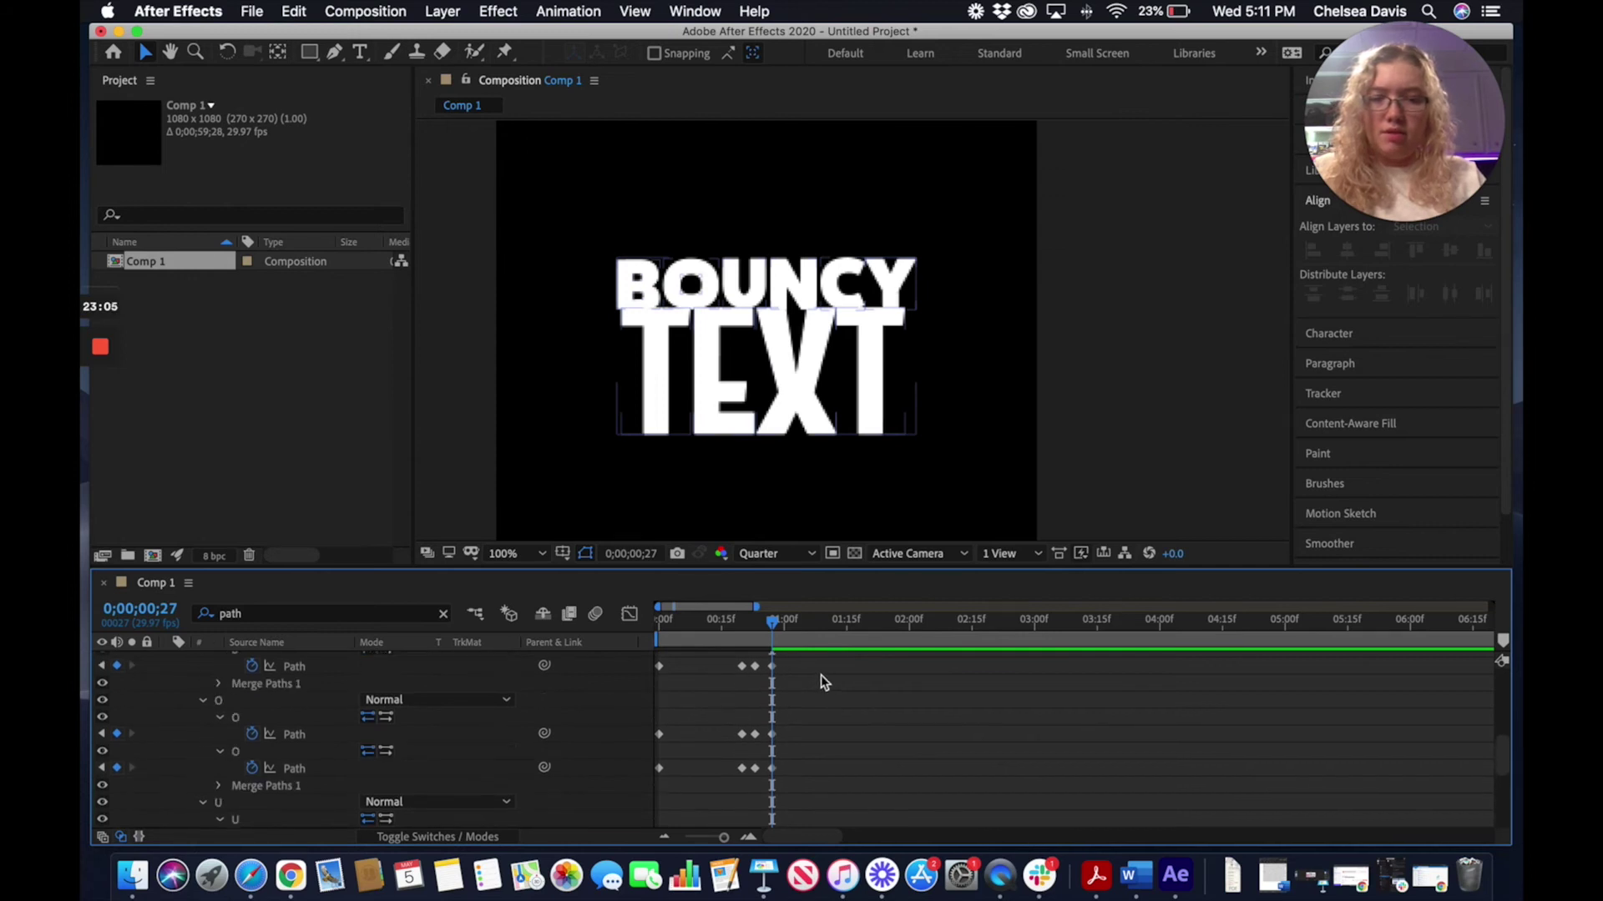
scroll(803, 688, down, 13)
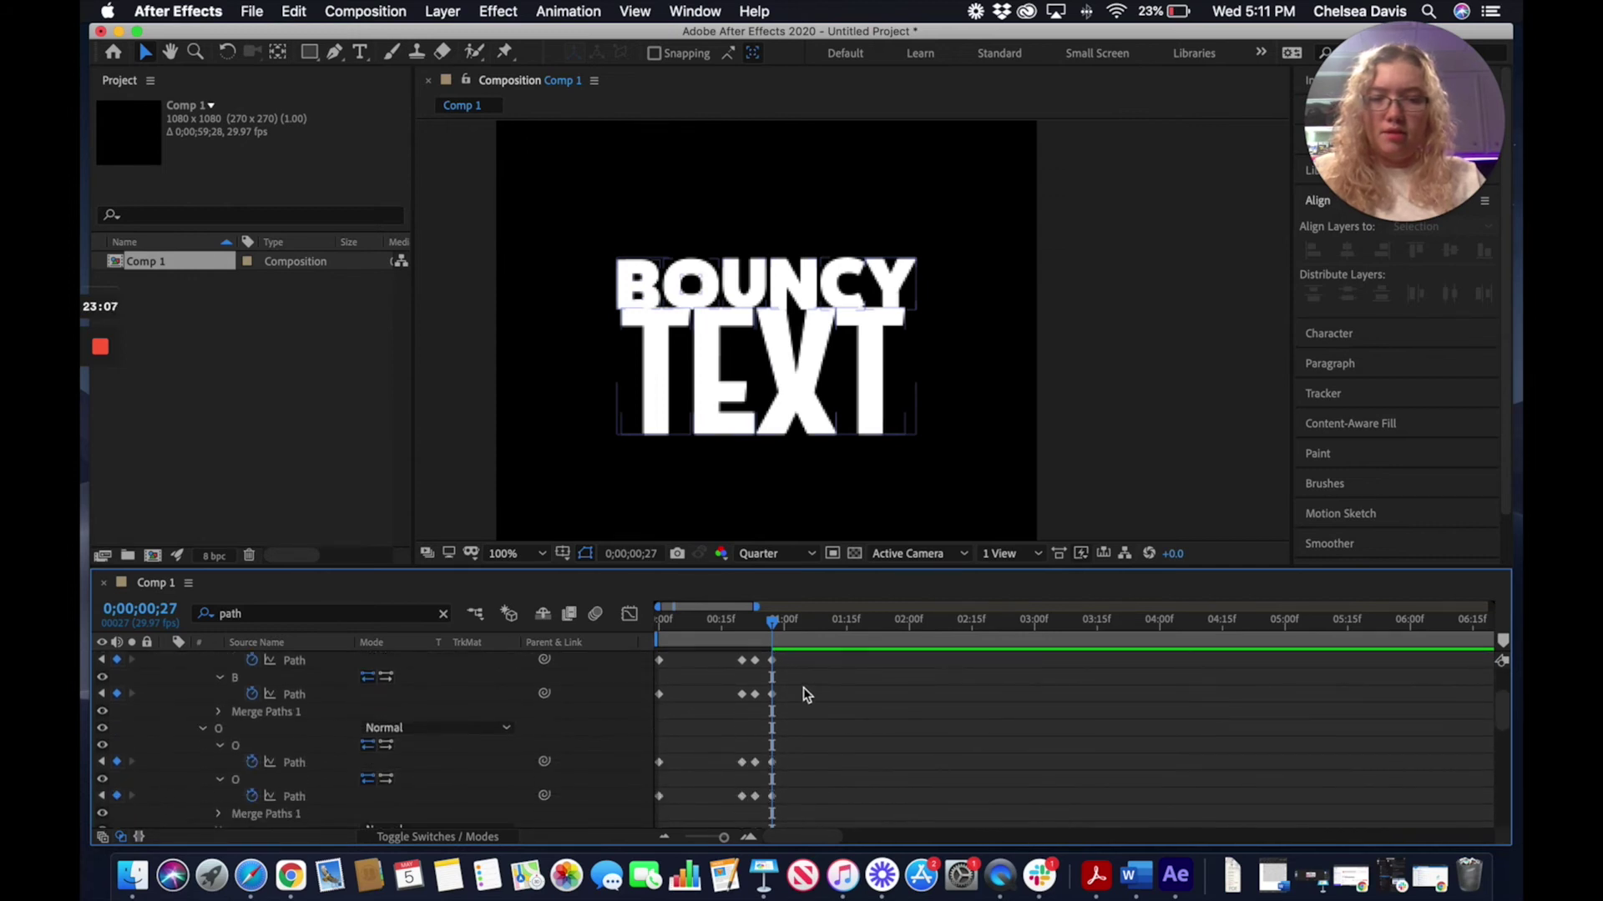
scroll(801, 691, down, 10)
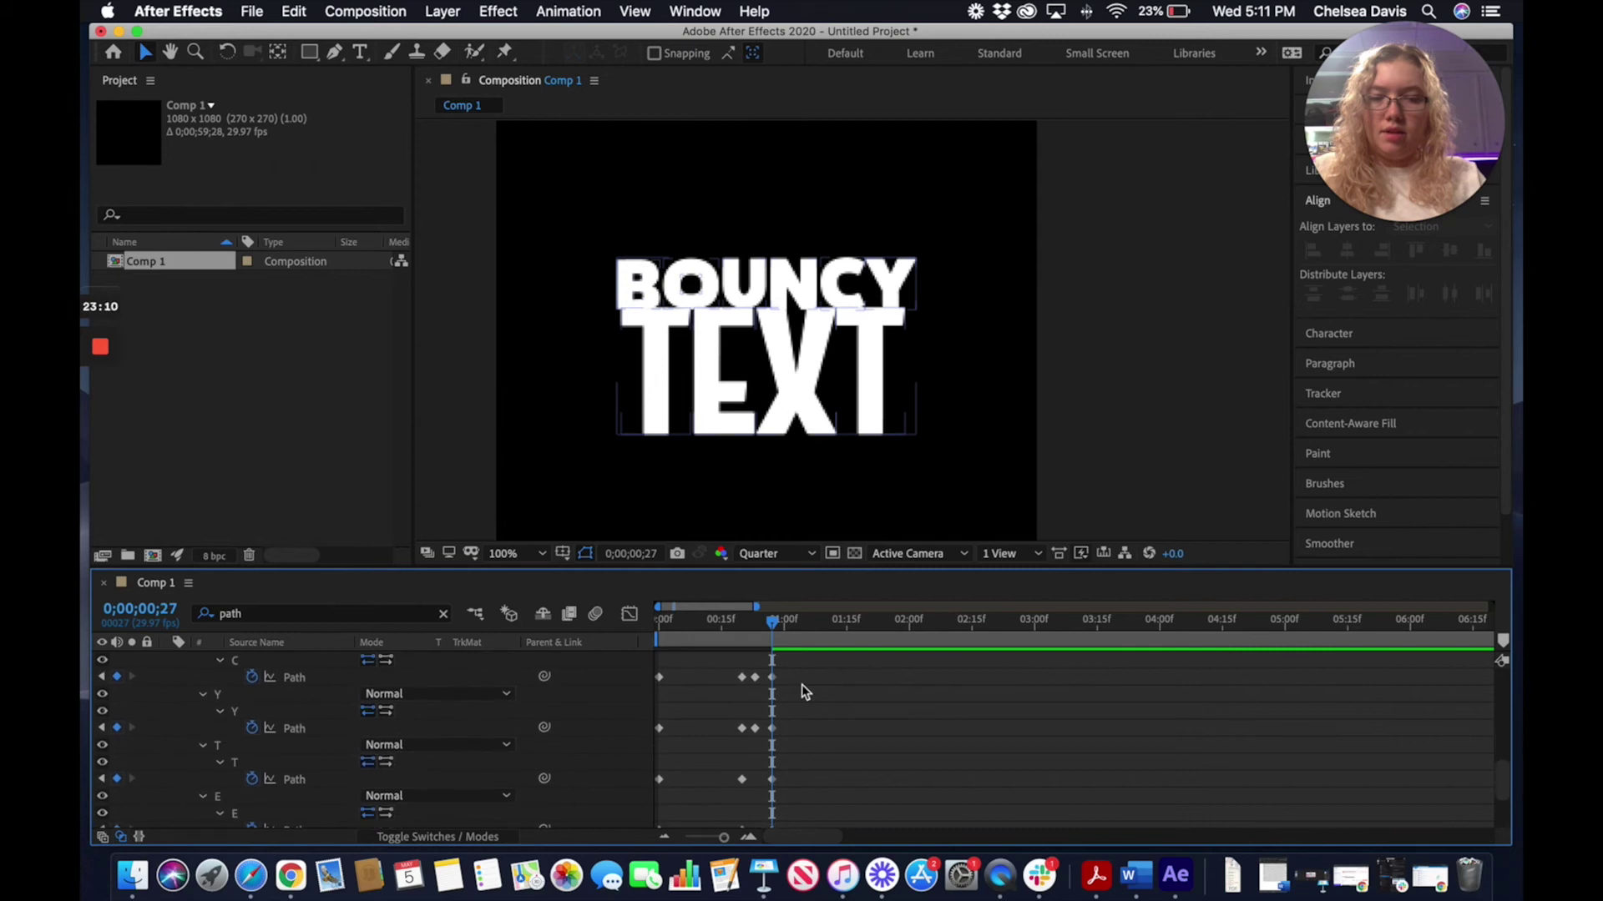
scroll(804, 692, up, 20)
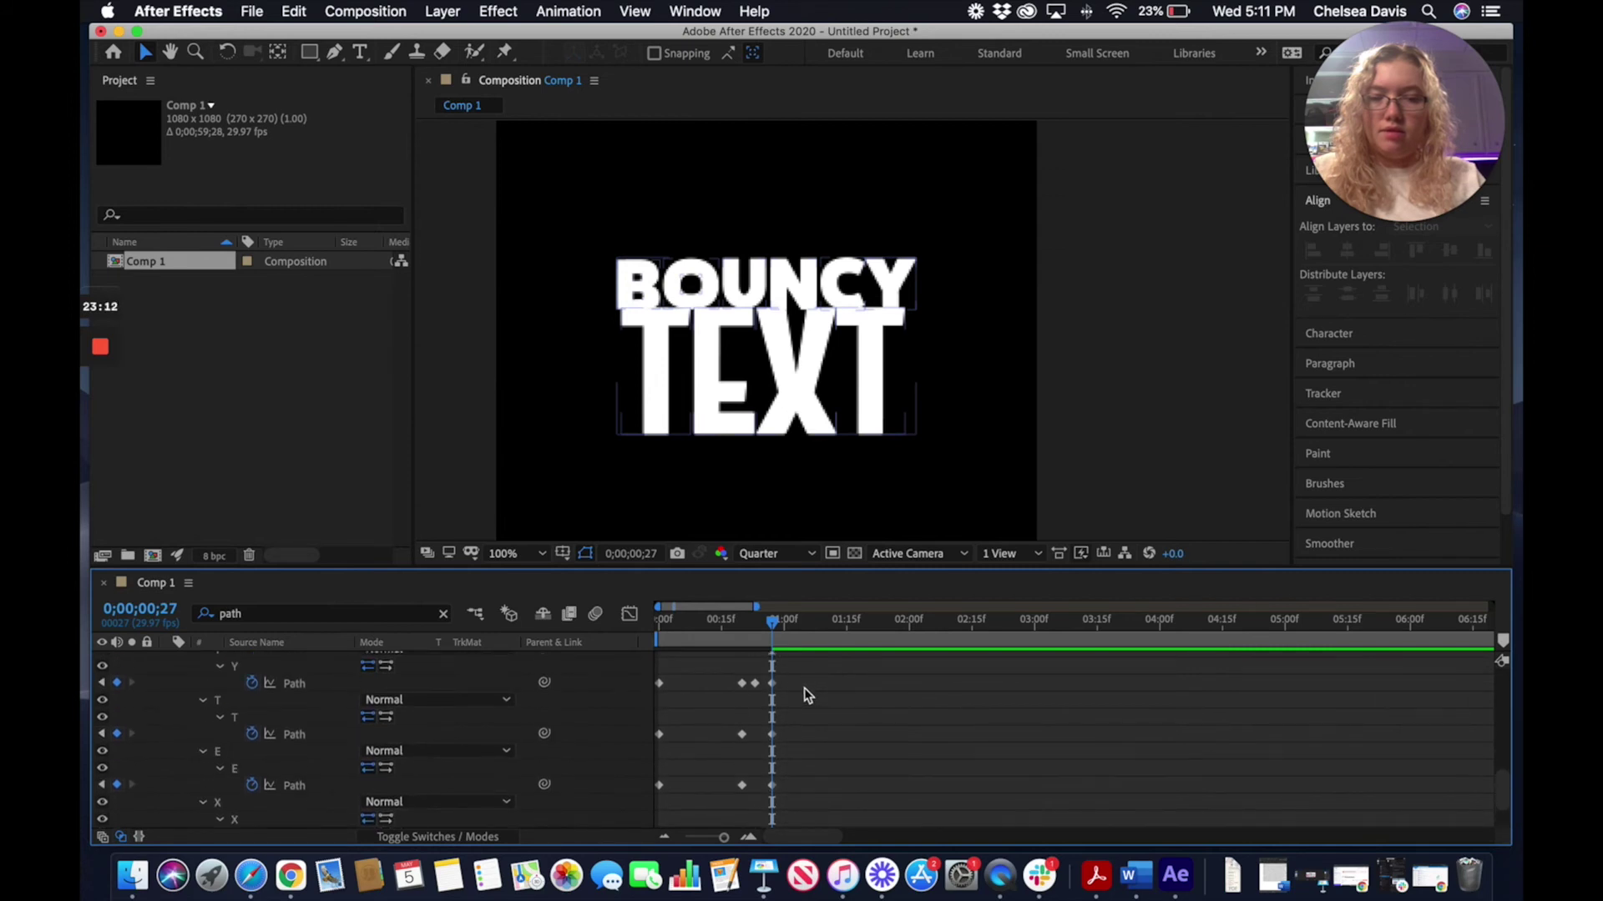
Apply Easy Ease to all path keyframes of the BOUNCY TEXT letters
drag(804, 685, 651, 853)
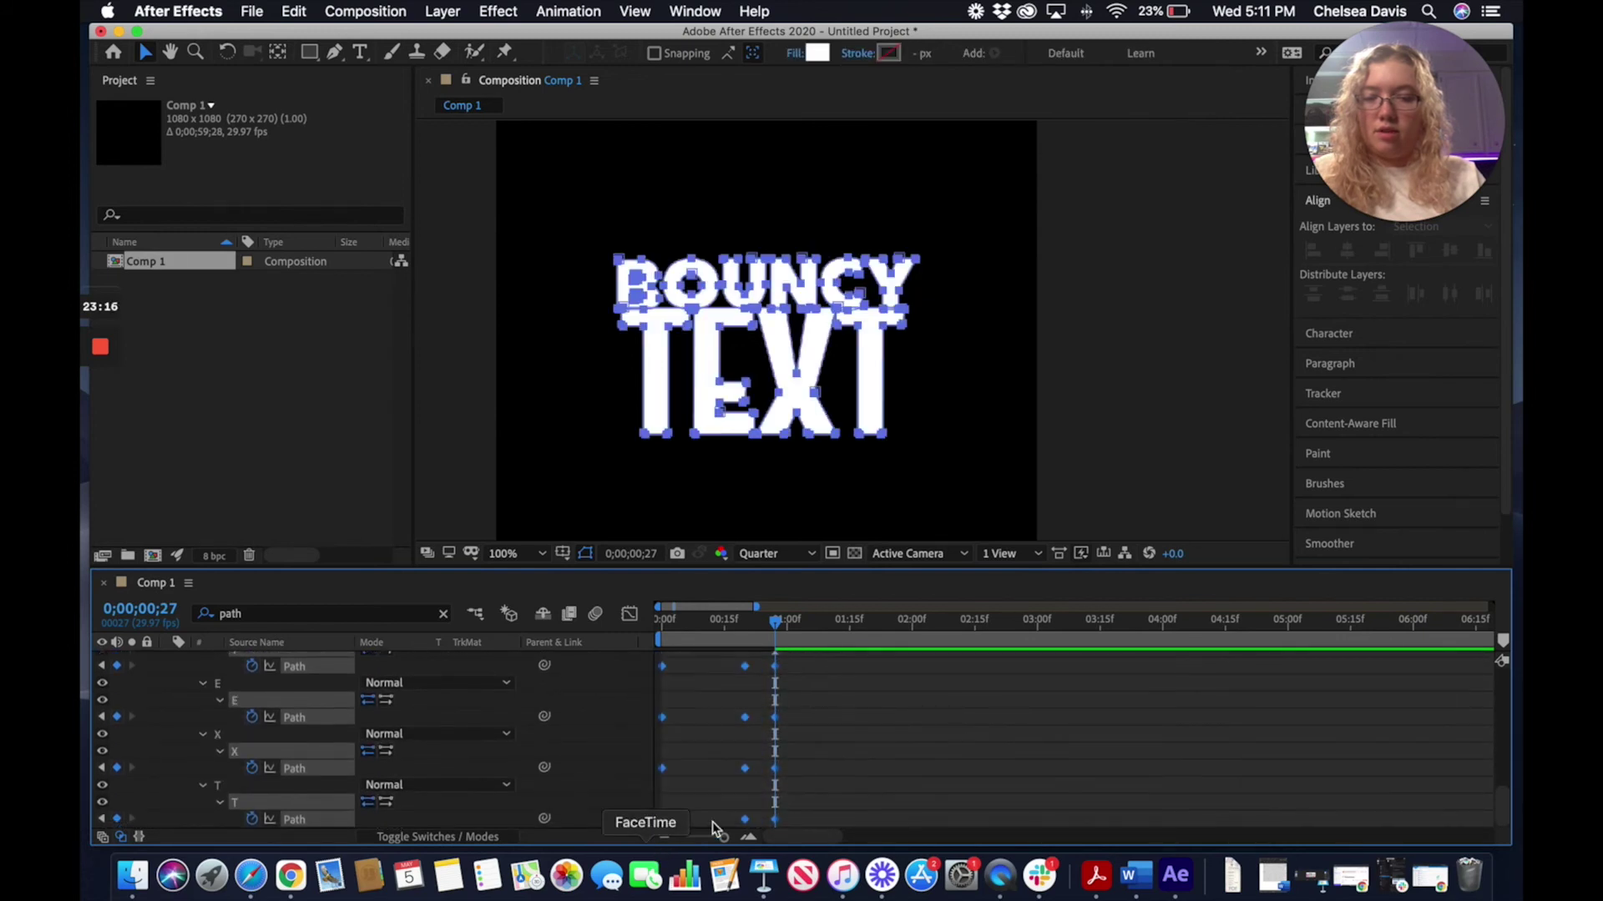
right_click(748, 775)
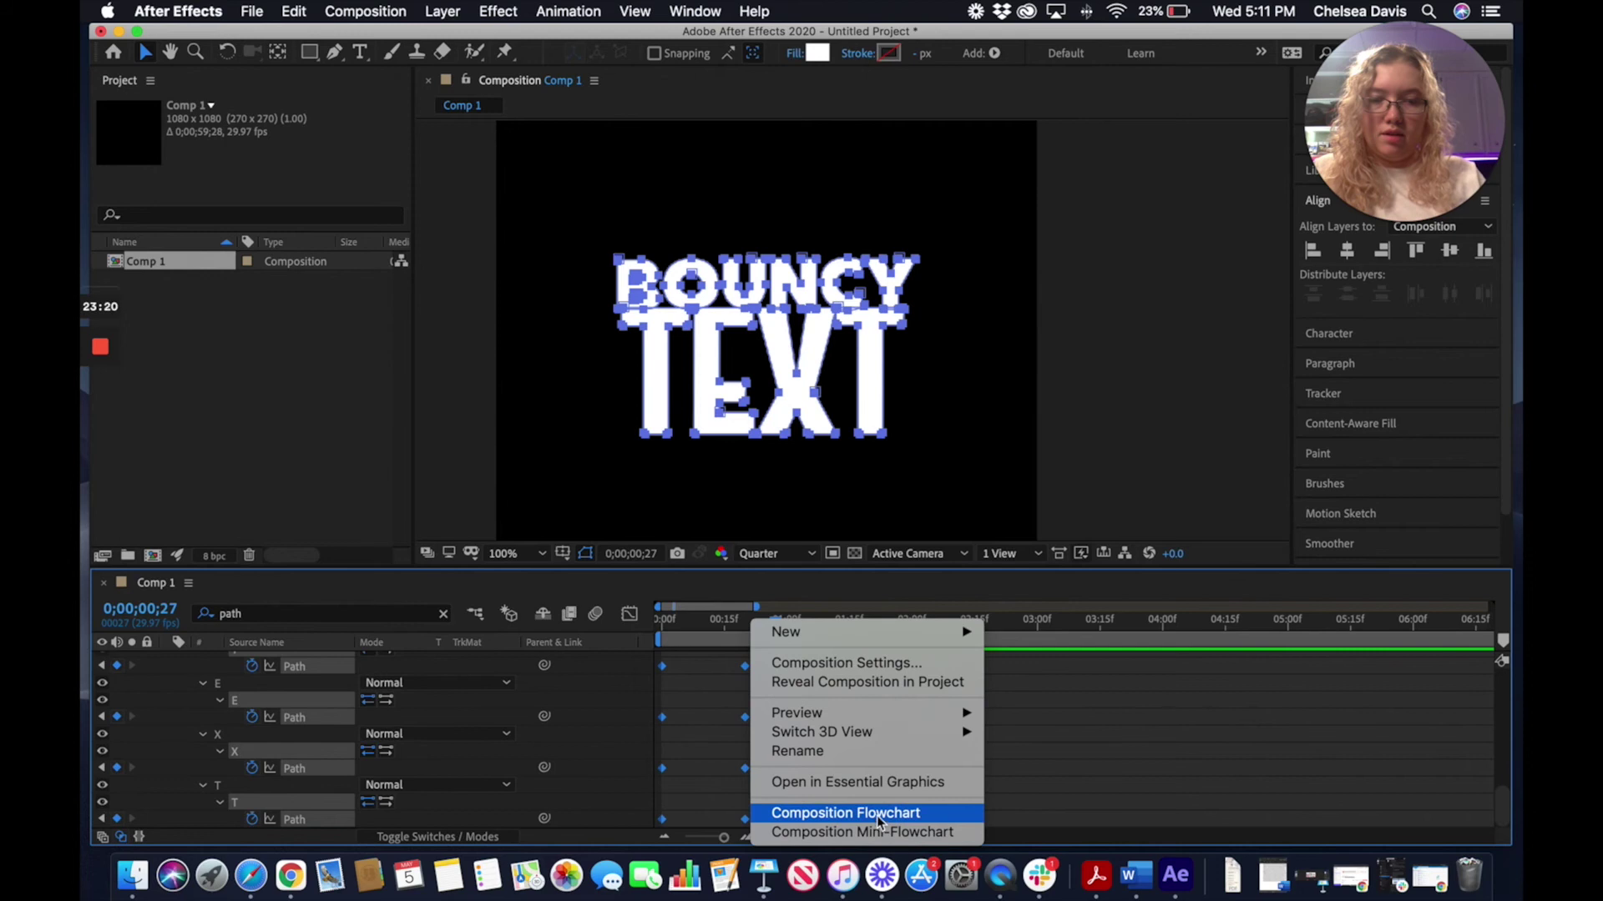
click(1004, 732)
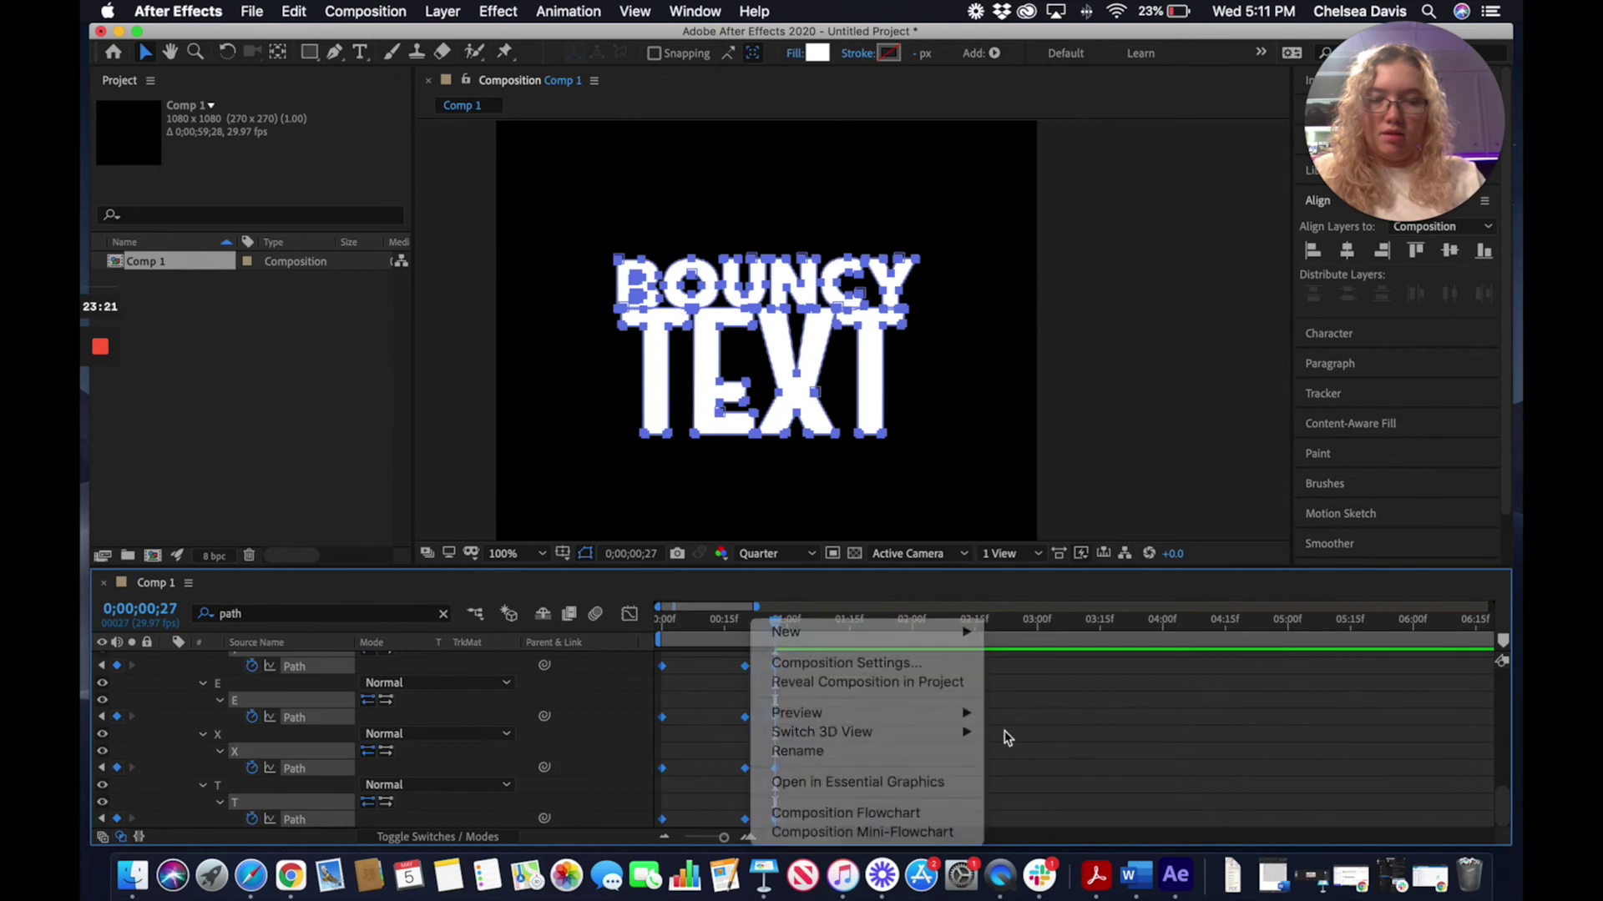
right_click(747, 718)
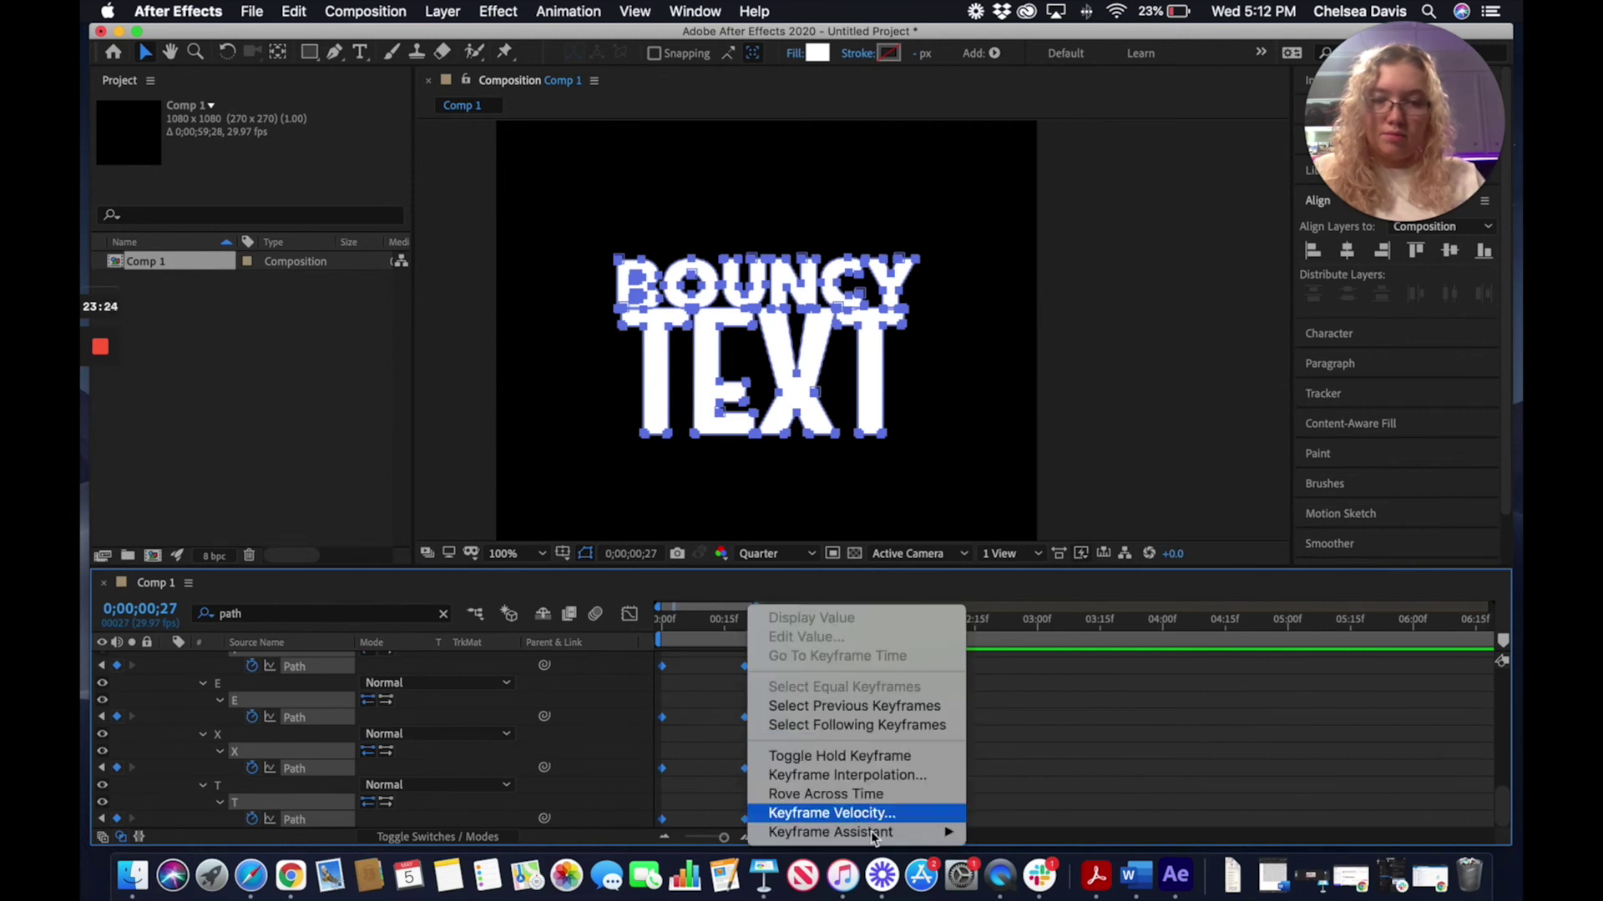
mouse_move(904, 837)
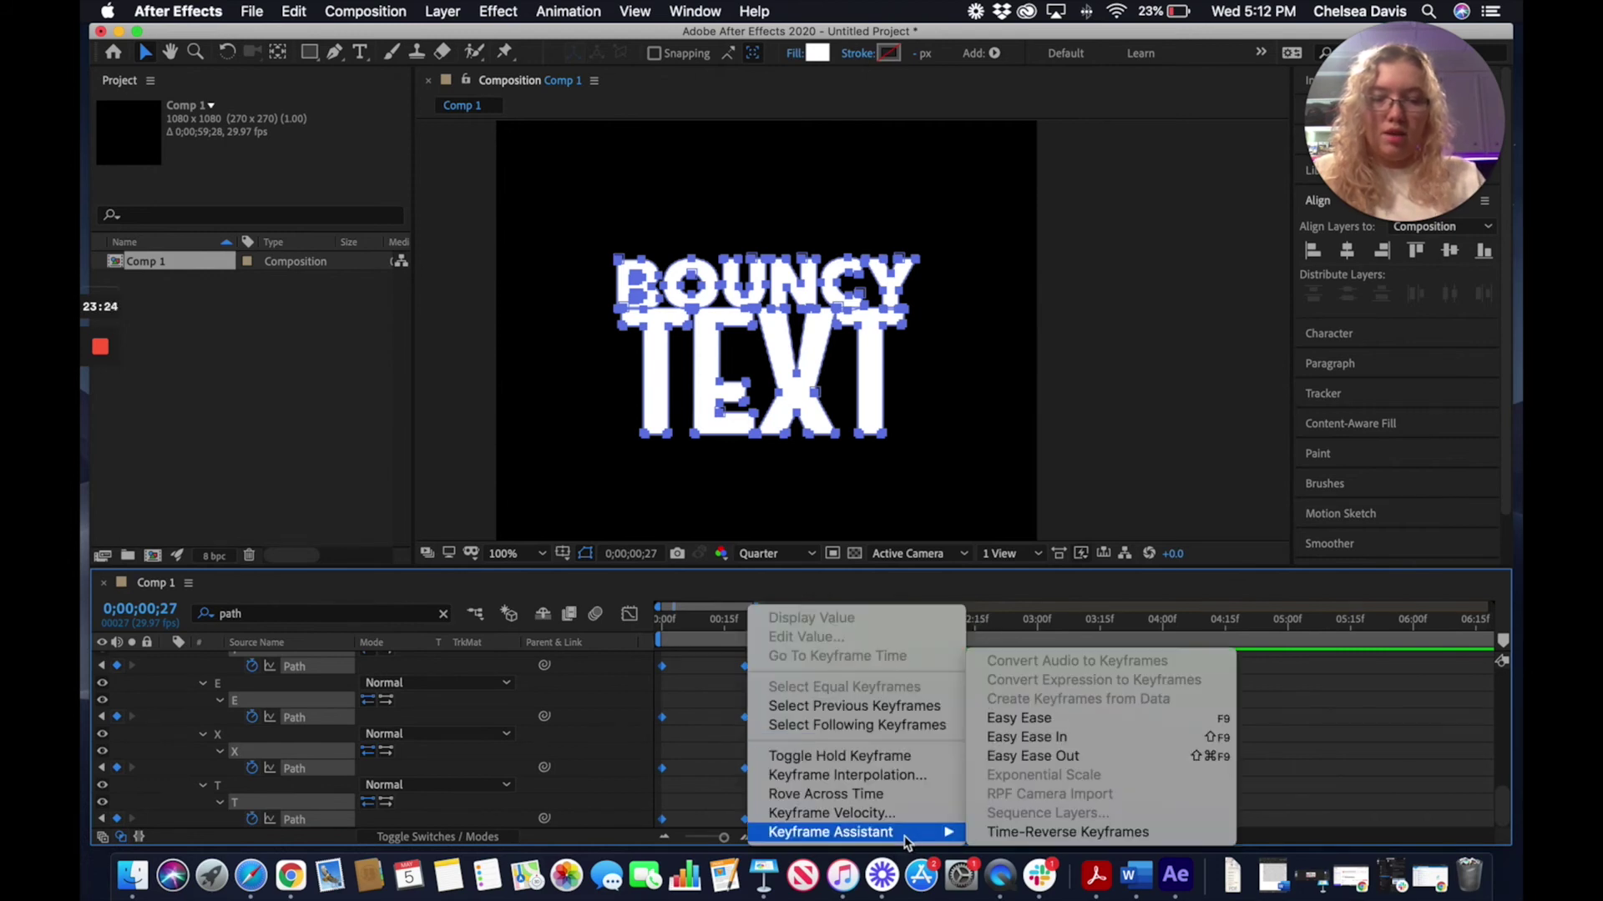
click(1023, 719)
Play back the eased text animation from the first frame
drag(735, 632, 654, 623)
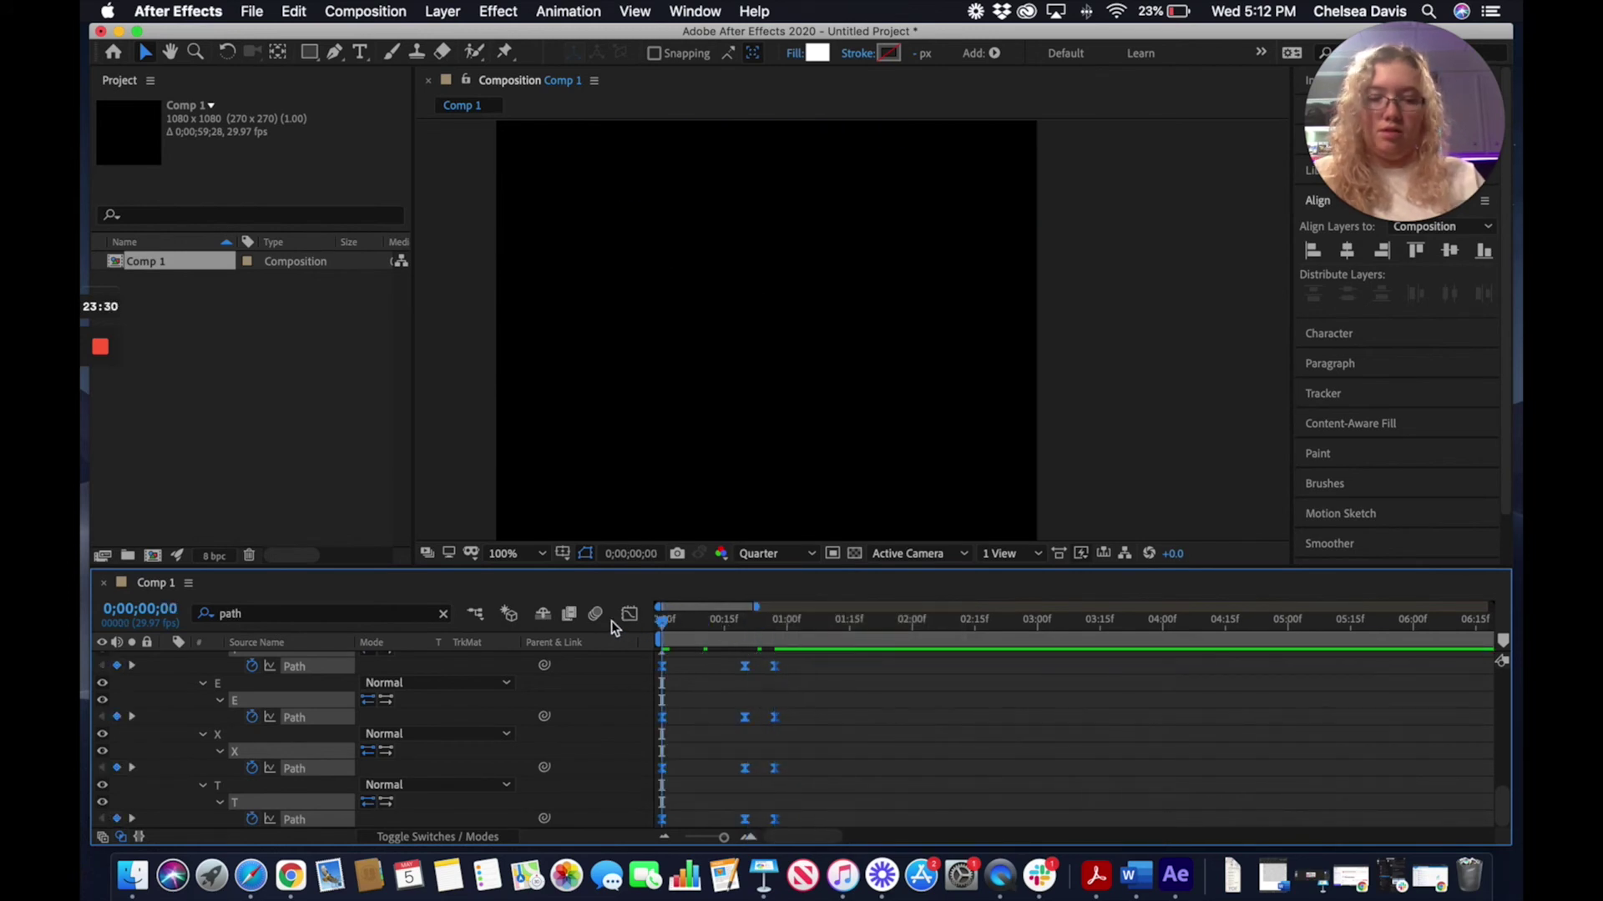
key(space)
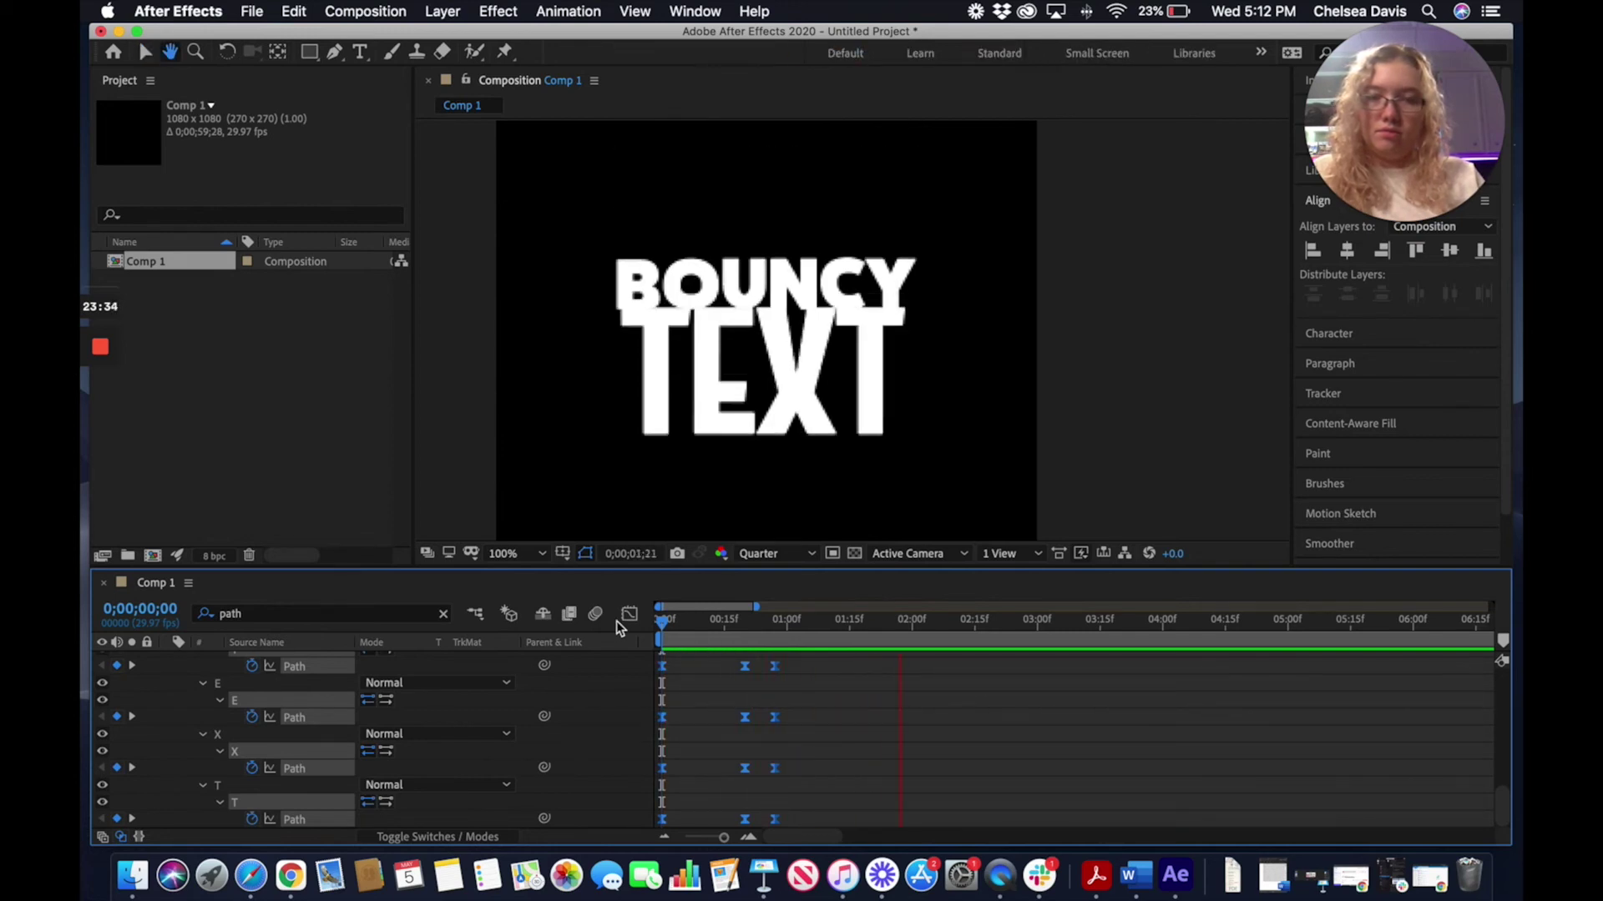
click(896, 624)
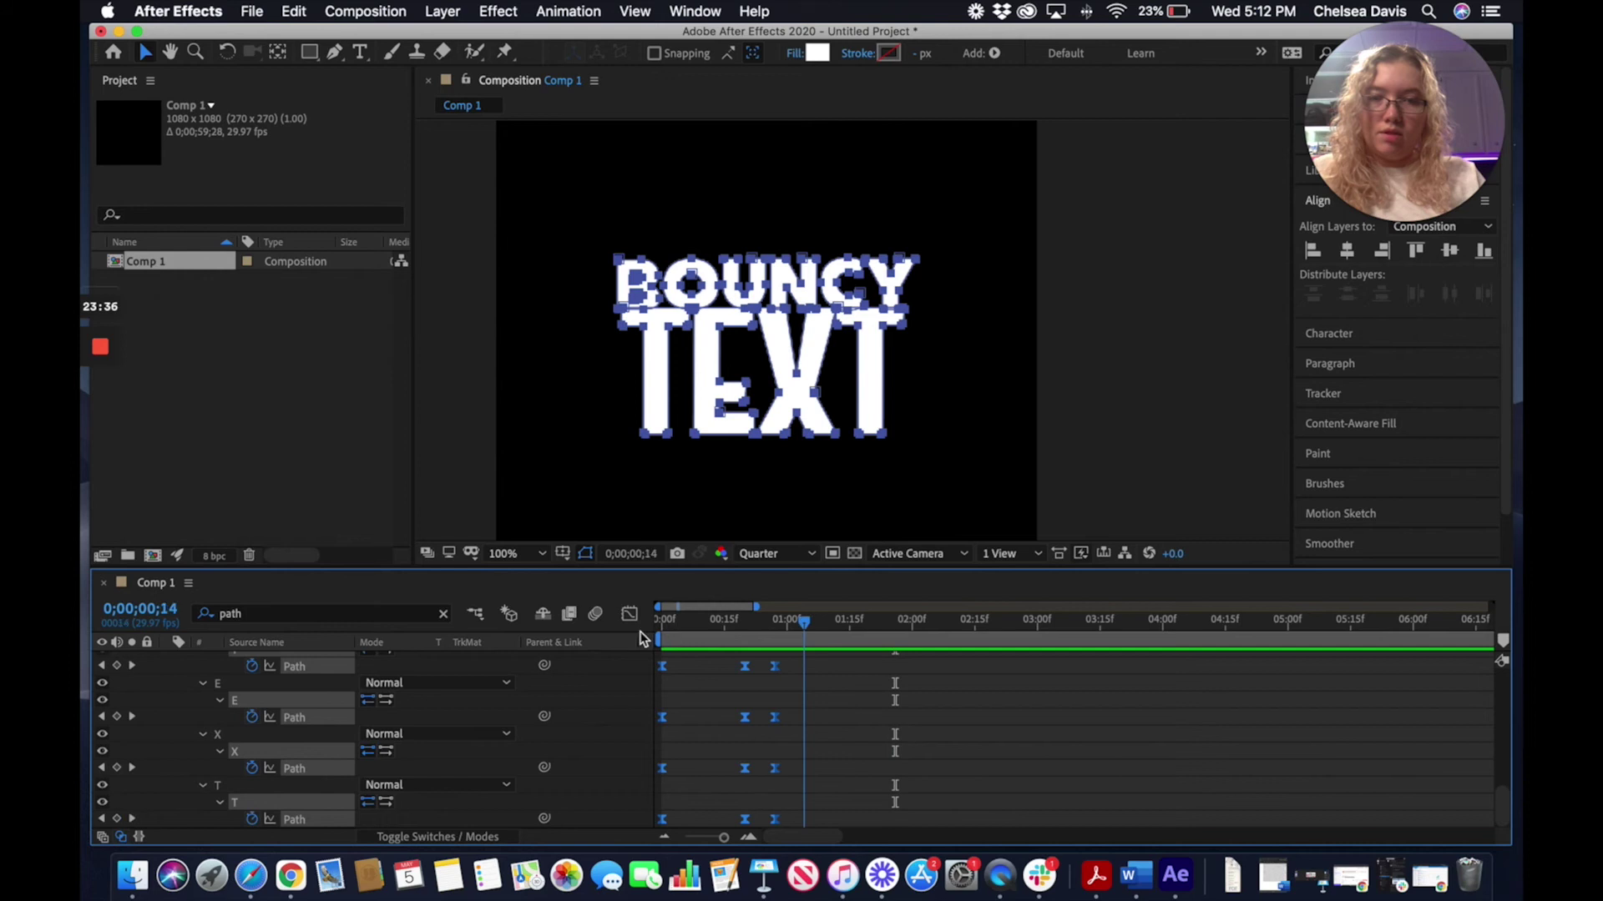
key(Home)
key(space)
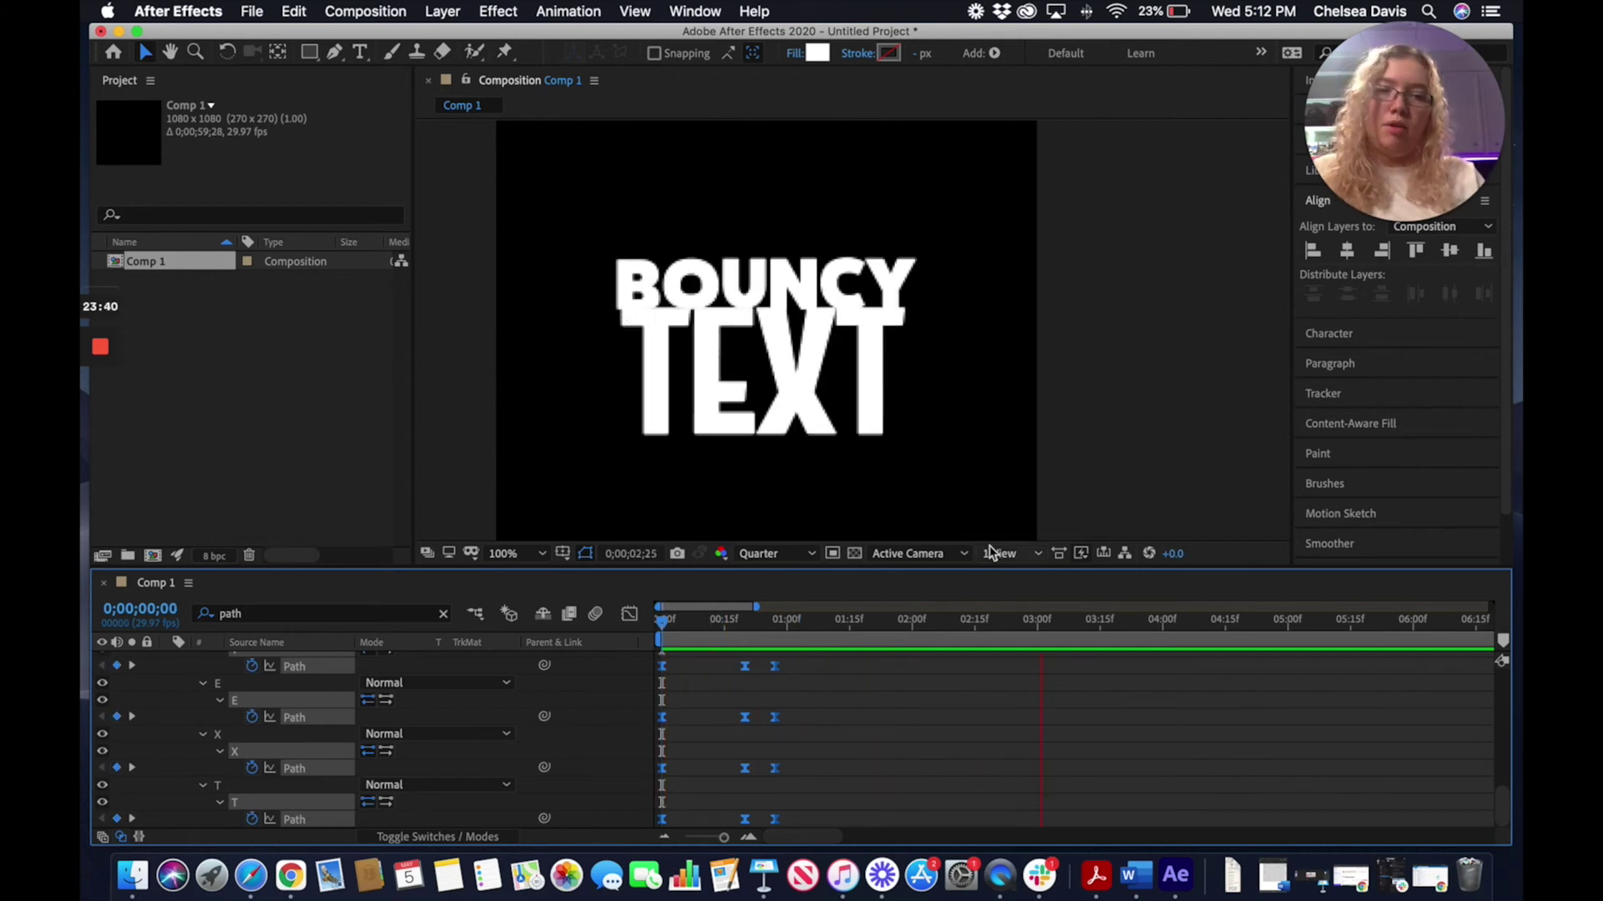
key(space)
At frame 27, raise the bottom anchor points of the letter B to line up with the top of the T below
drag(1077, 638, 775, 643)
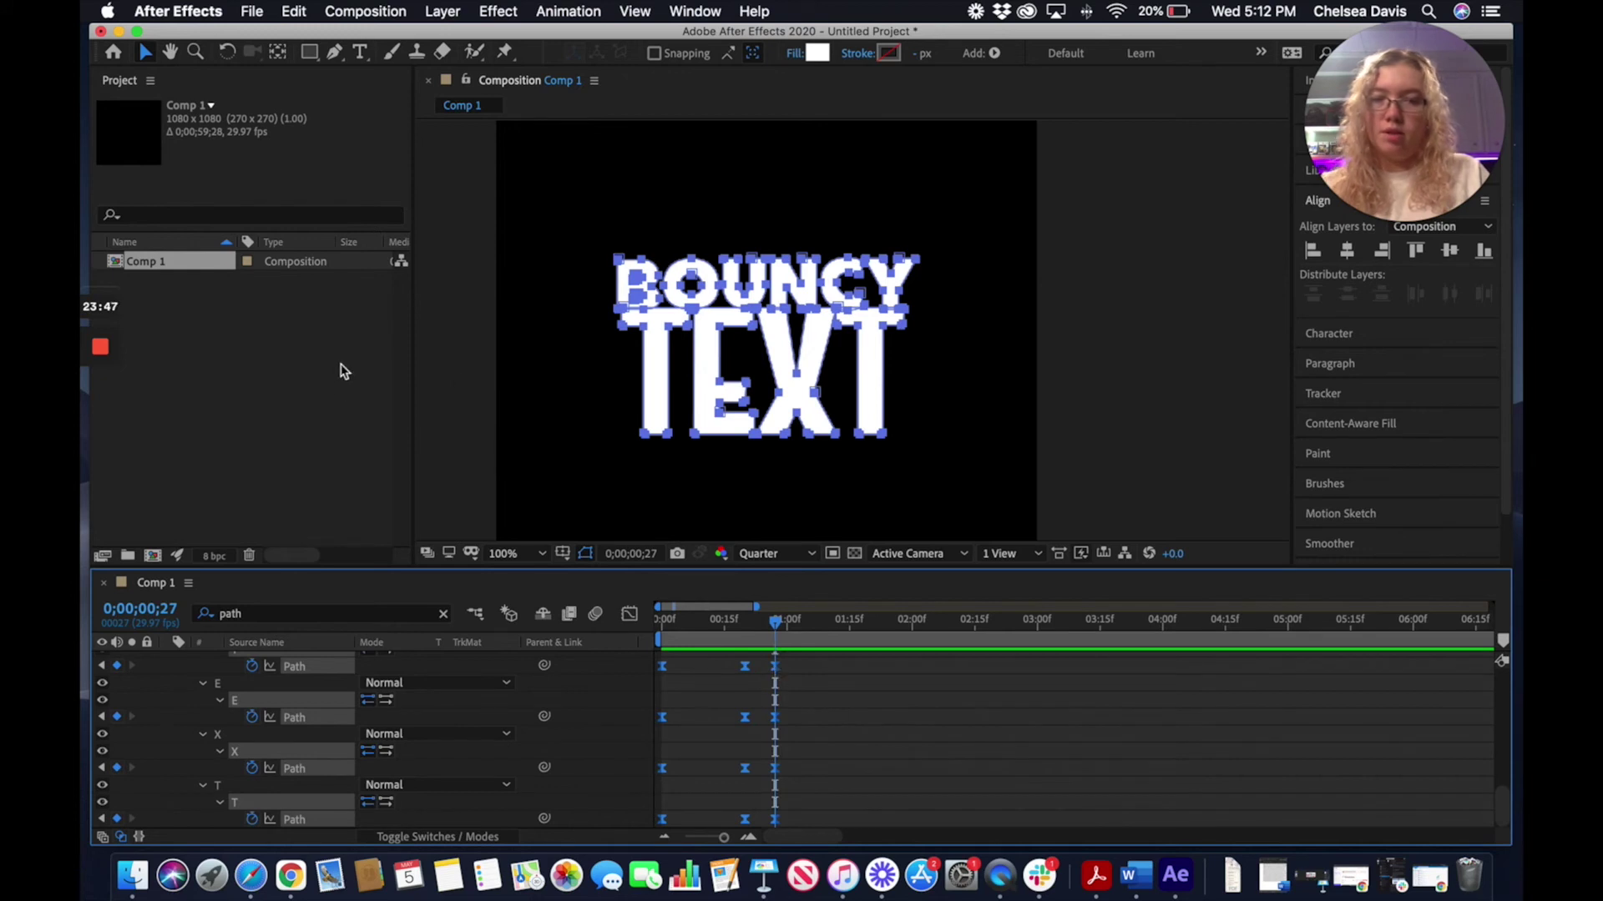
click(196, 51)
click(681, 249)
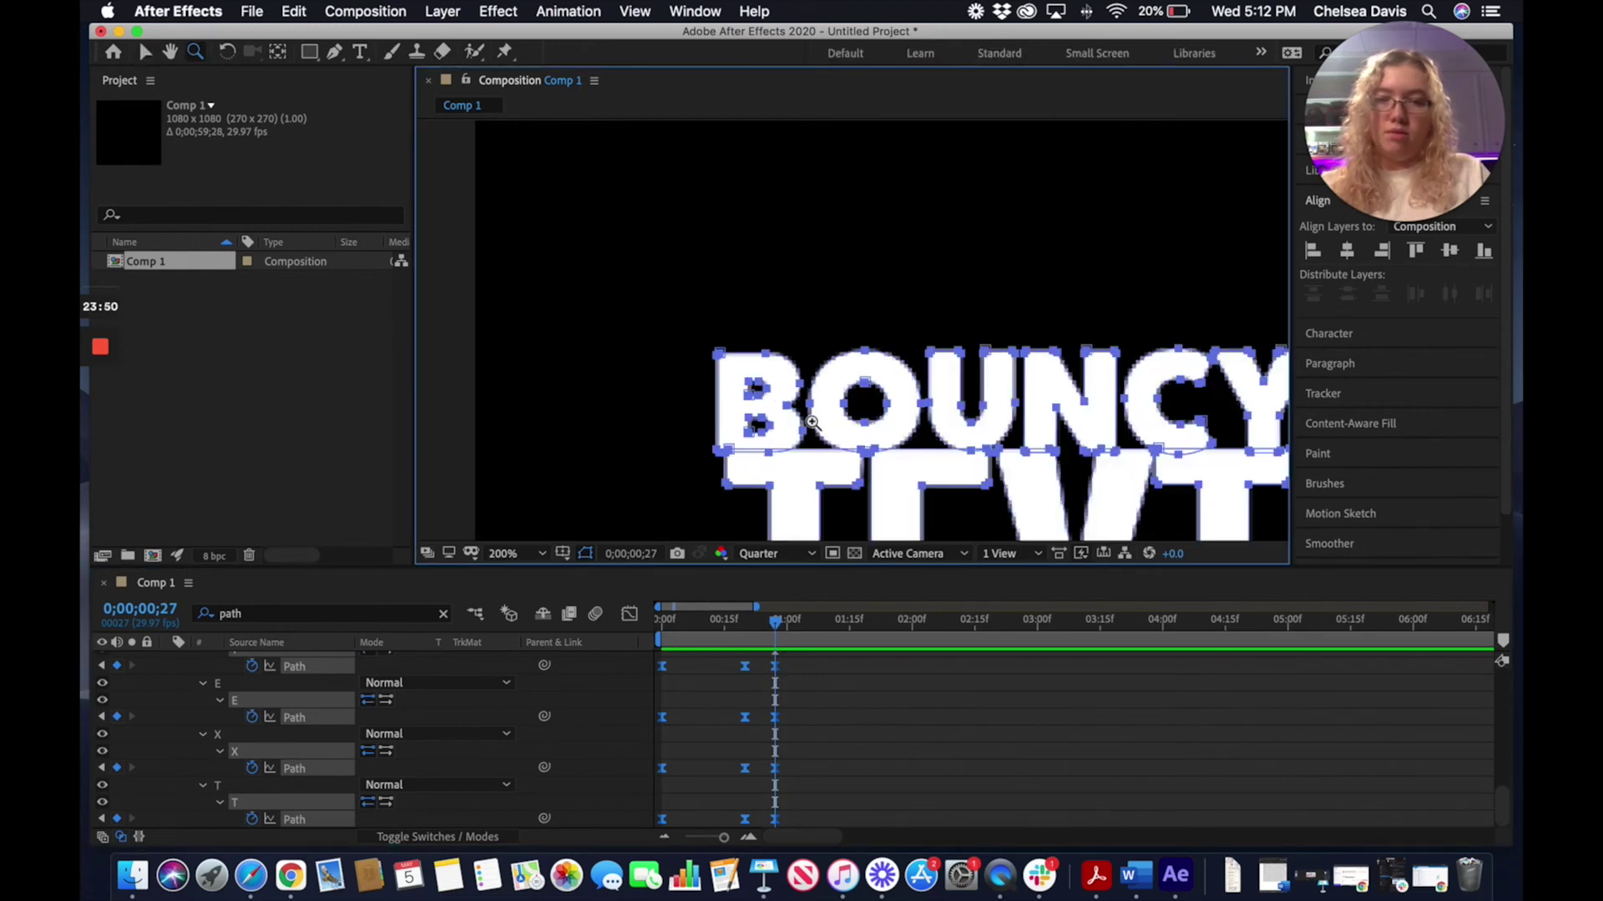
click(825, 432)
click(769, 337)
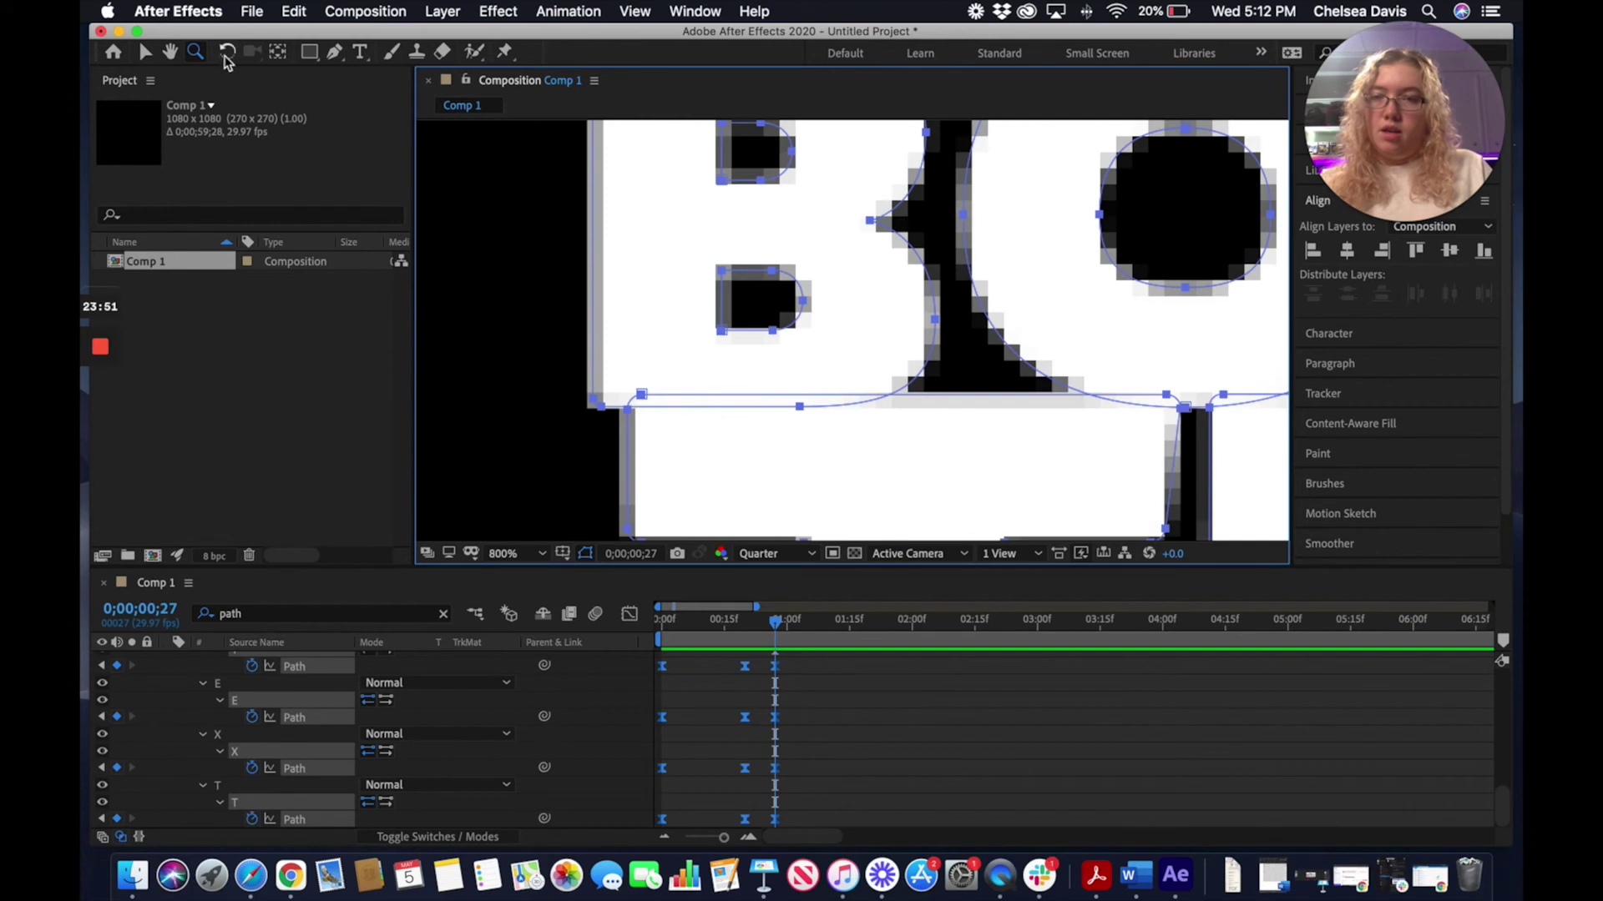
click(170, 51)
drag(796, 310, 711, 303)
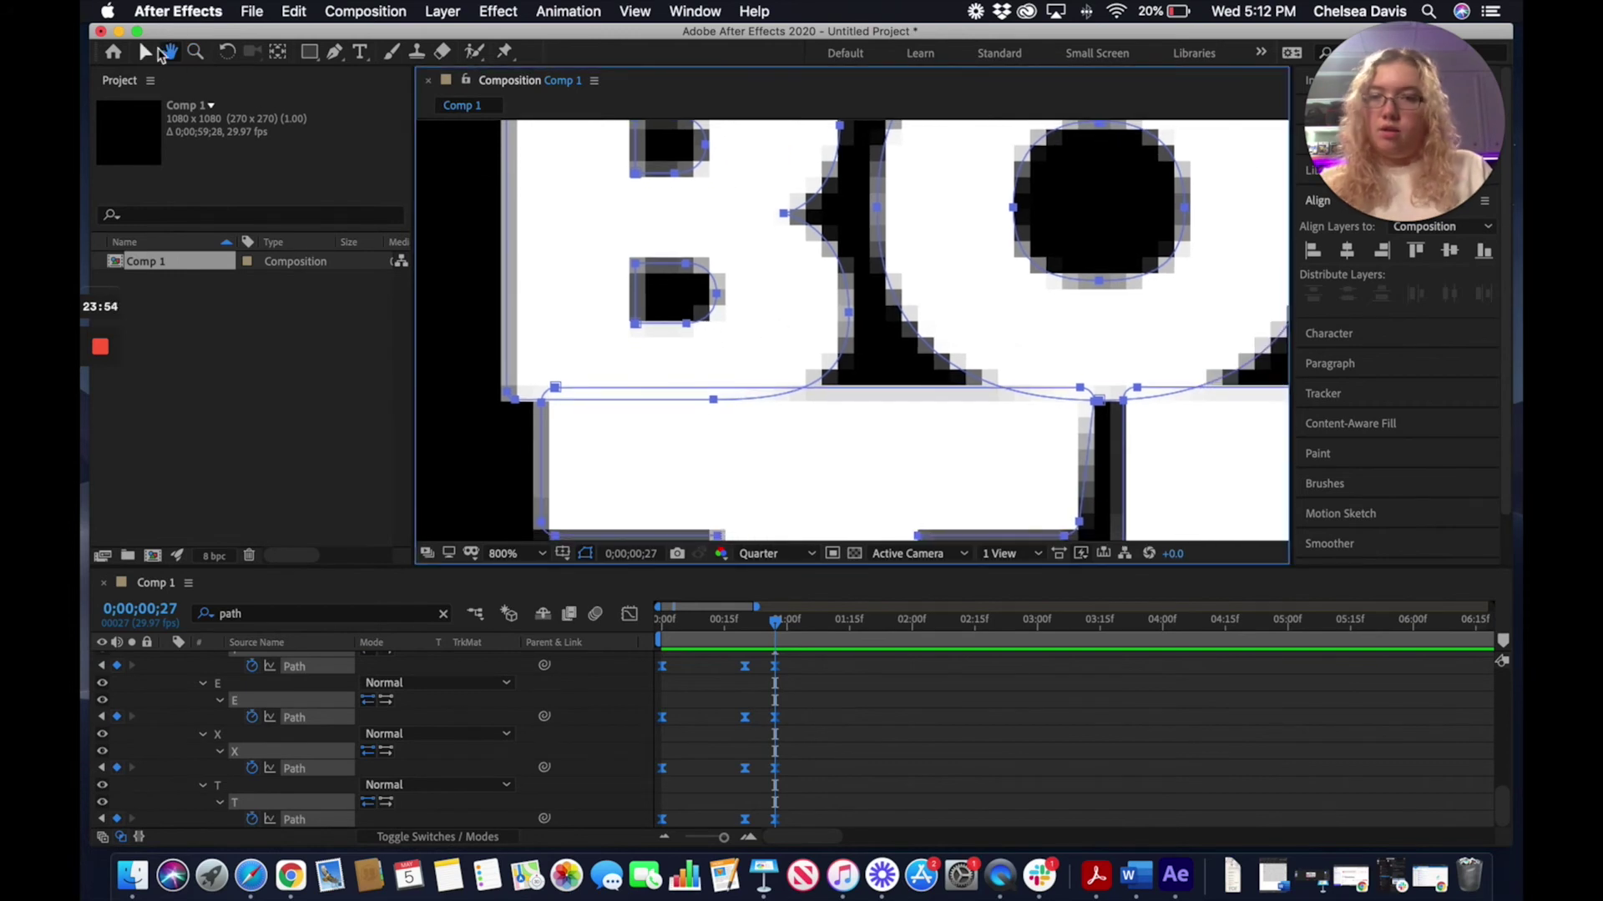
click(153, 52)
drag(437, 321, 513, 400)
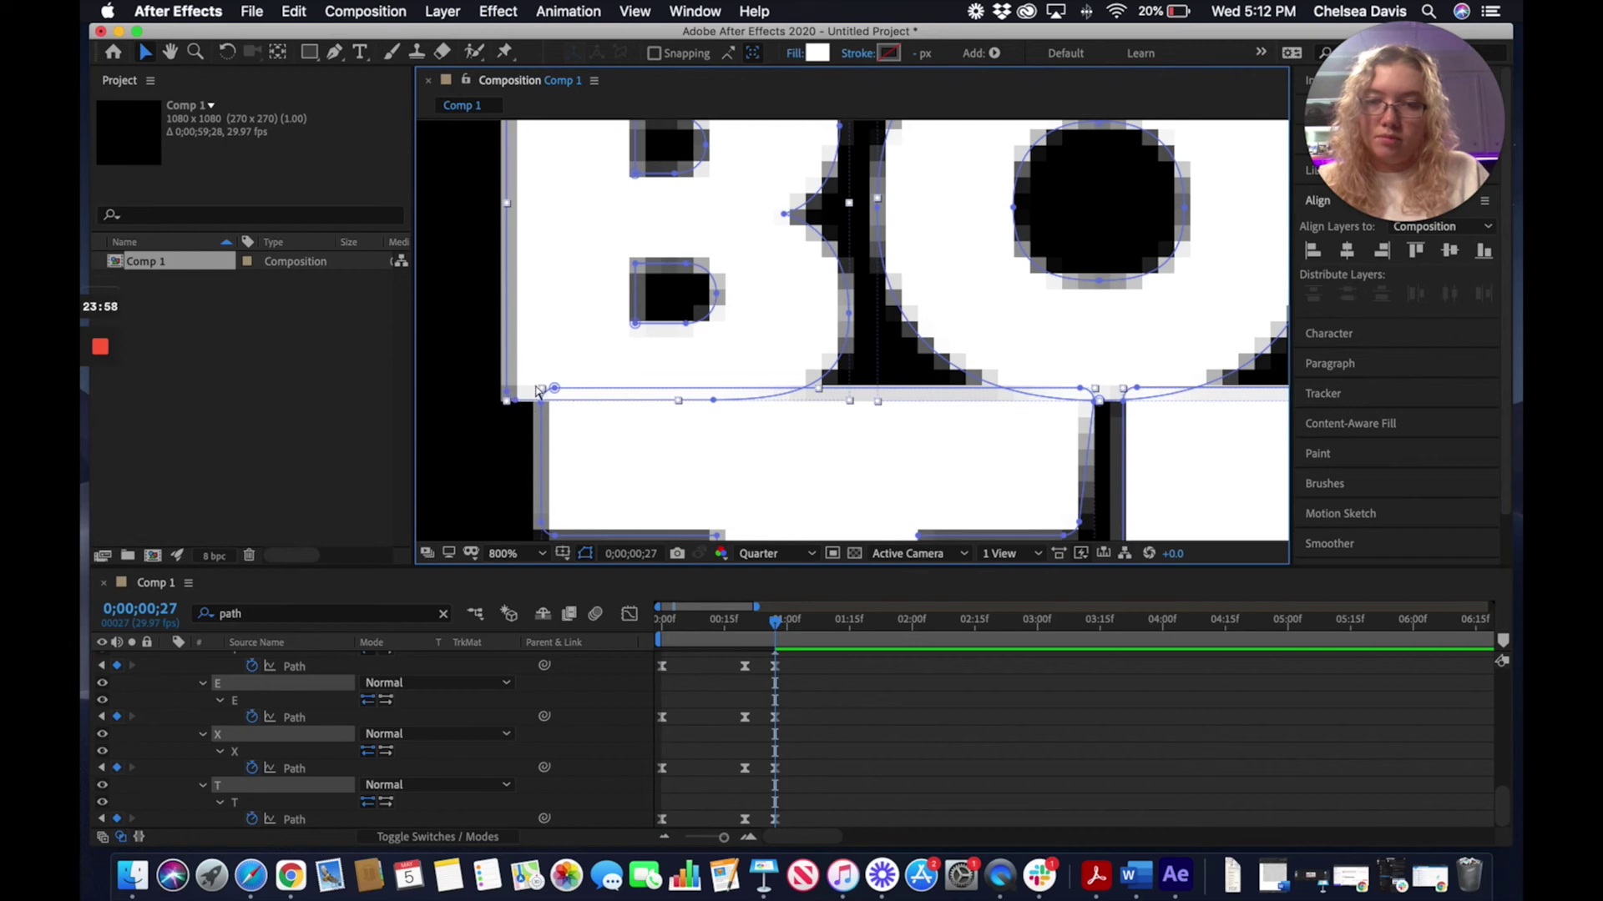
click(847, 340)
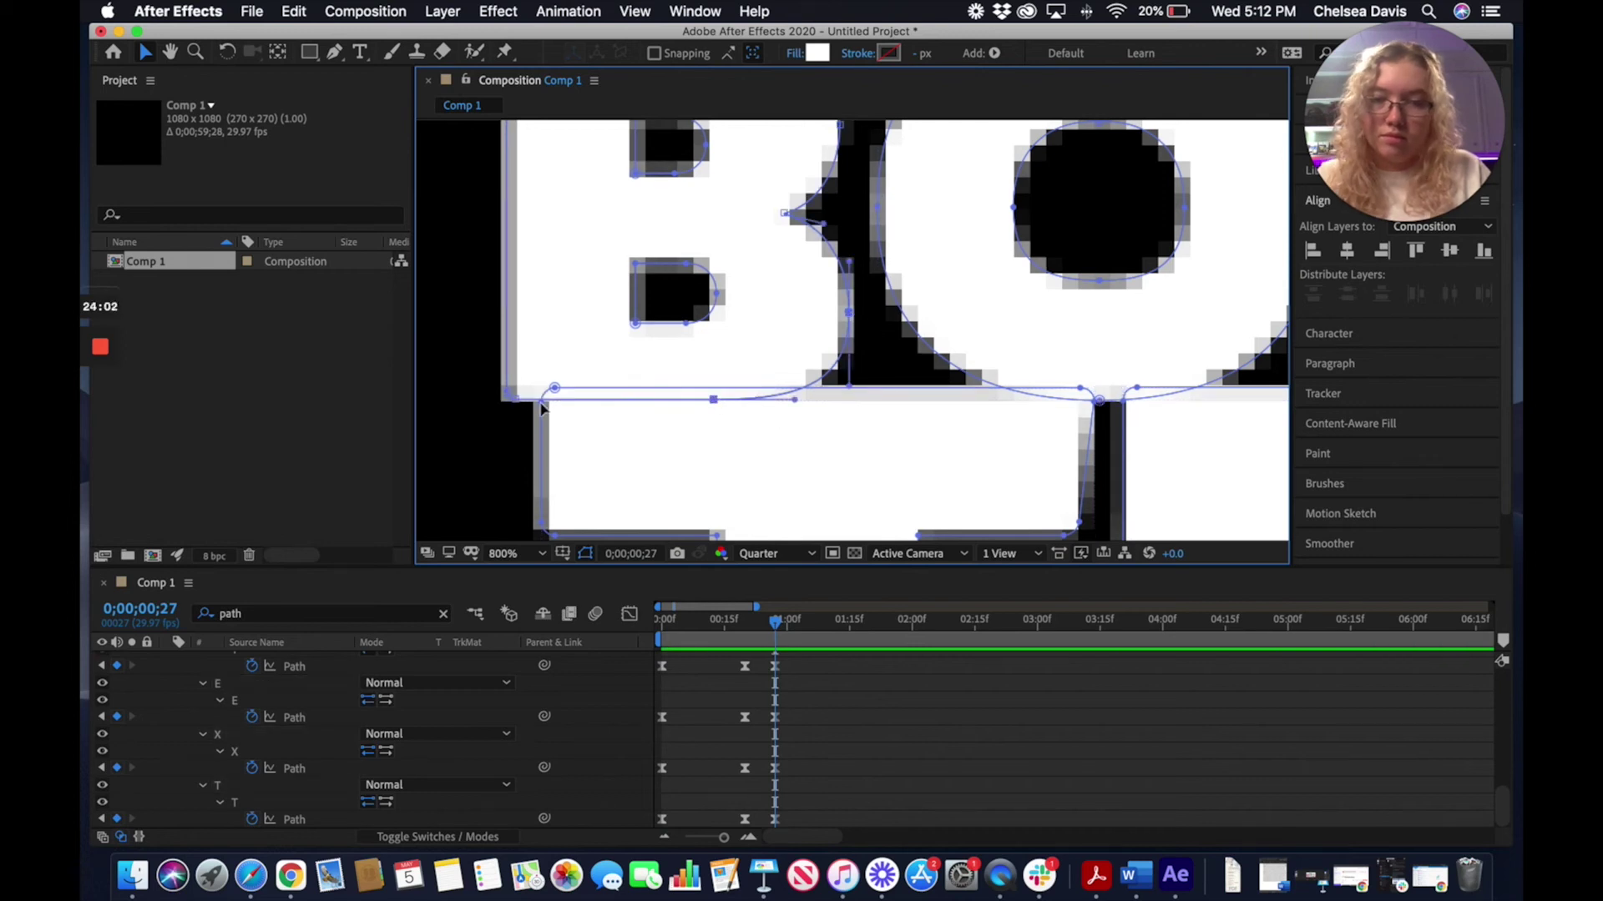
drag(513, 401, 512, 382)
At frame 27, raise the bottom anchor points of the letter O's outline and counter to meet the top of TEXT
click(170, 52)
mouse_move(757, 315)
mouse_down()
mouse_move(355, 329)
mouse_move(373, 354)
mouse_up()
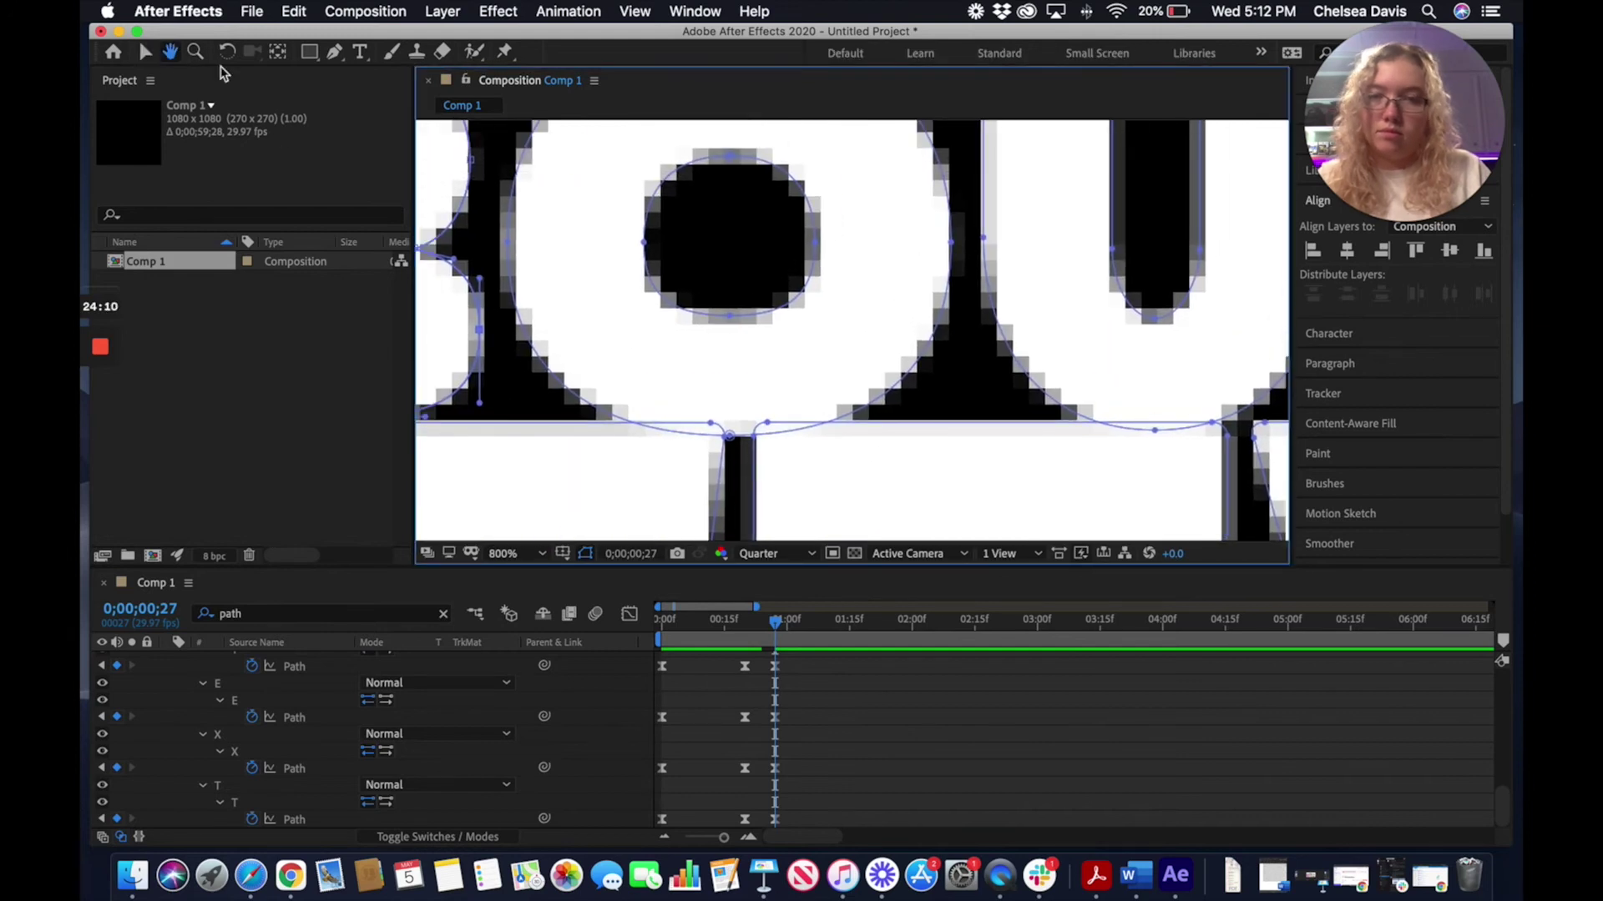
click(145, 52)
click(510, 249)
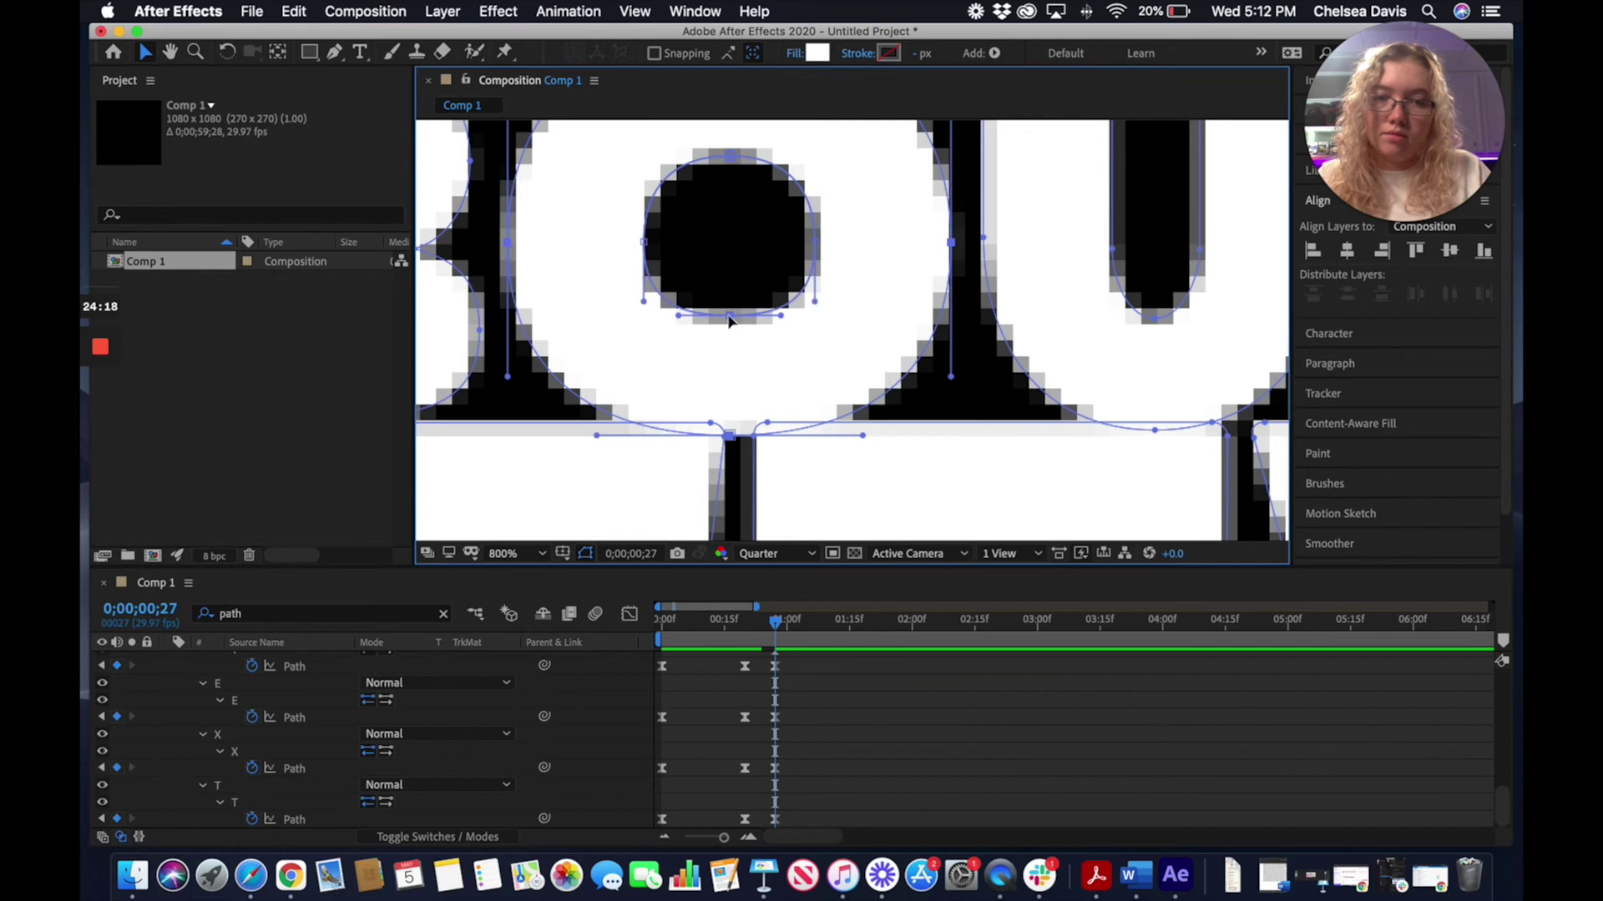
mouse_move(729, 317)
mouse_down()
mouse_move(729, 300)
mouse_move(729, 319)
mouse_up()
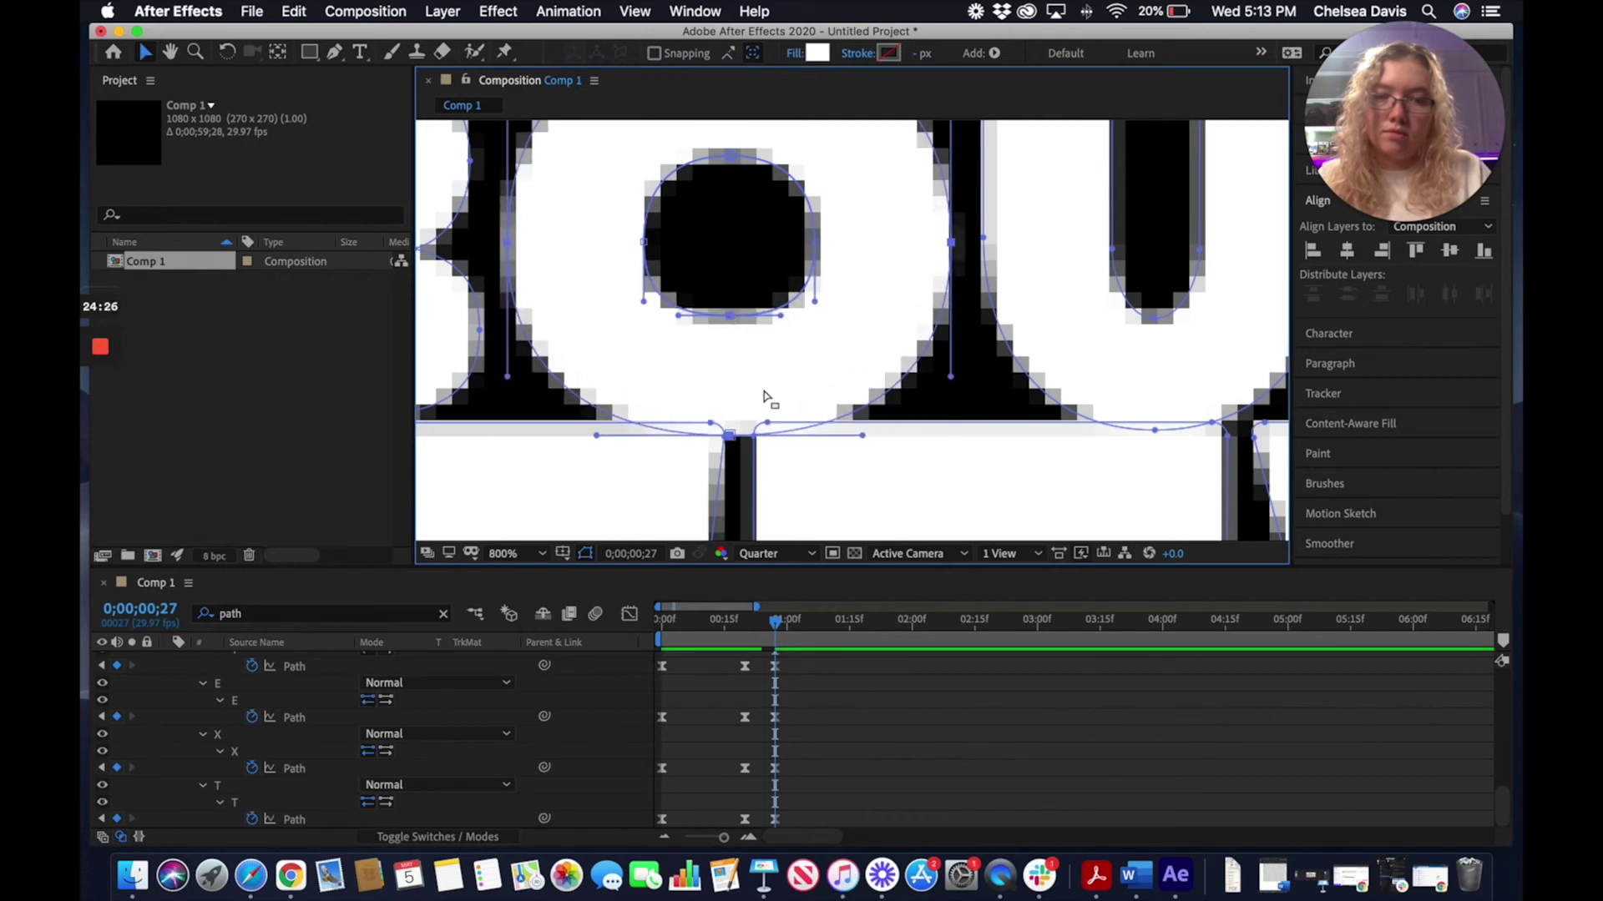
click(729, 436)
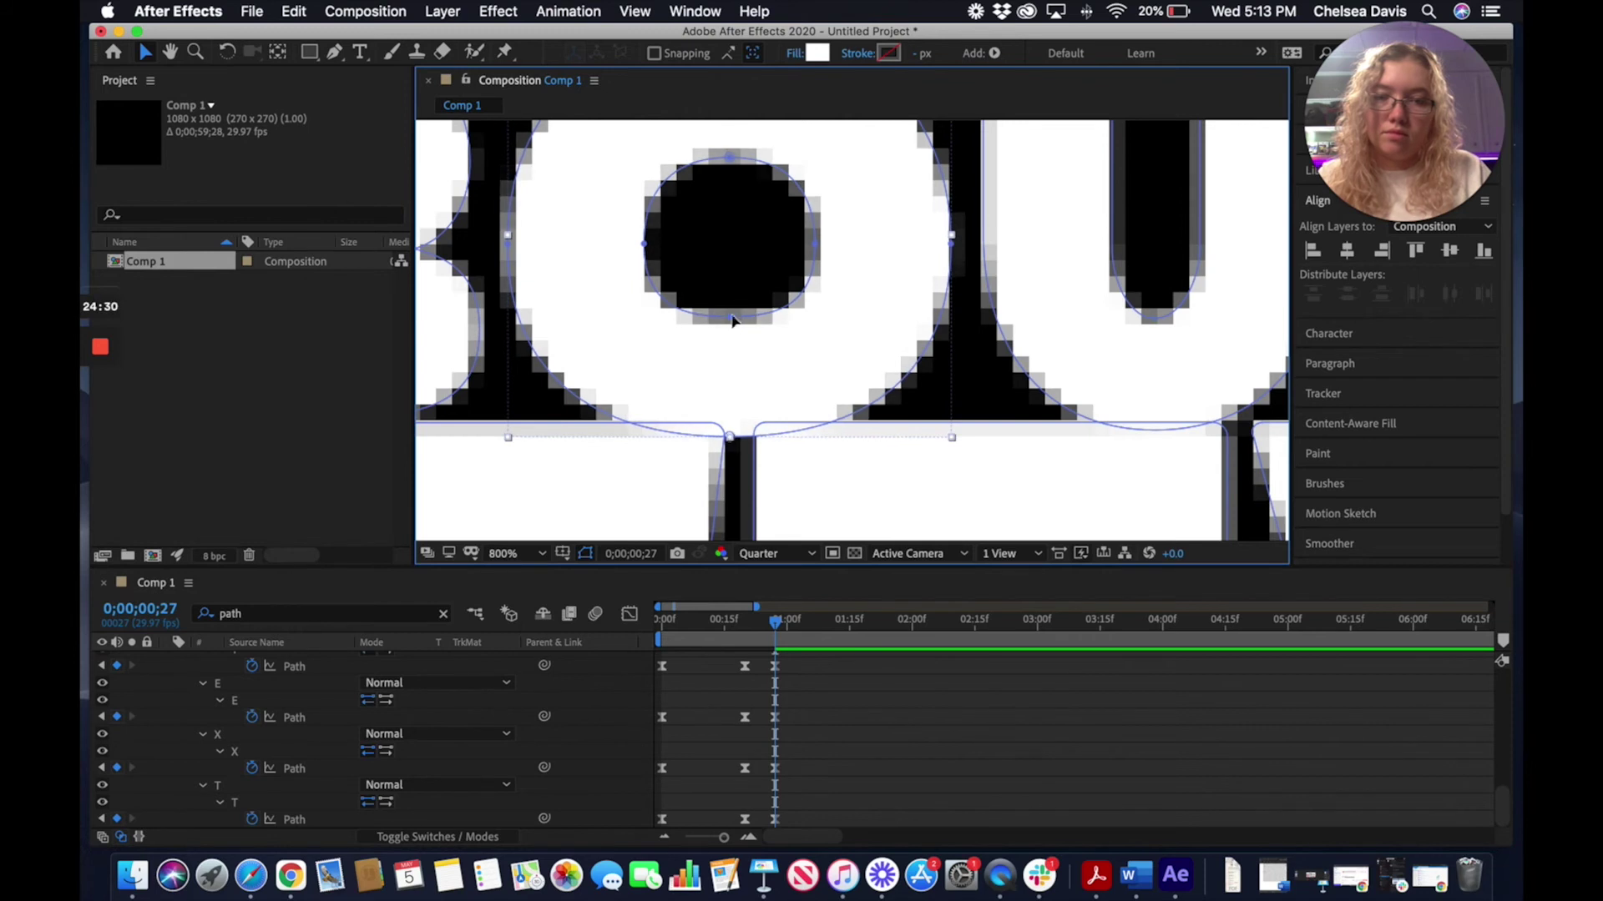
click(729, 317)
shift+click(728, 437)
drag(728, 437, 730, 428)
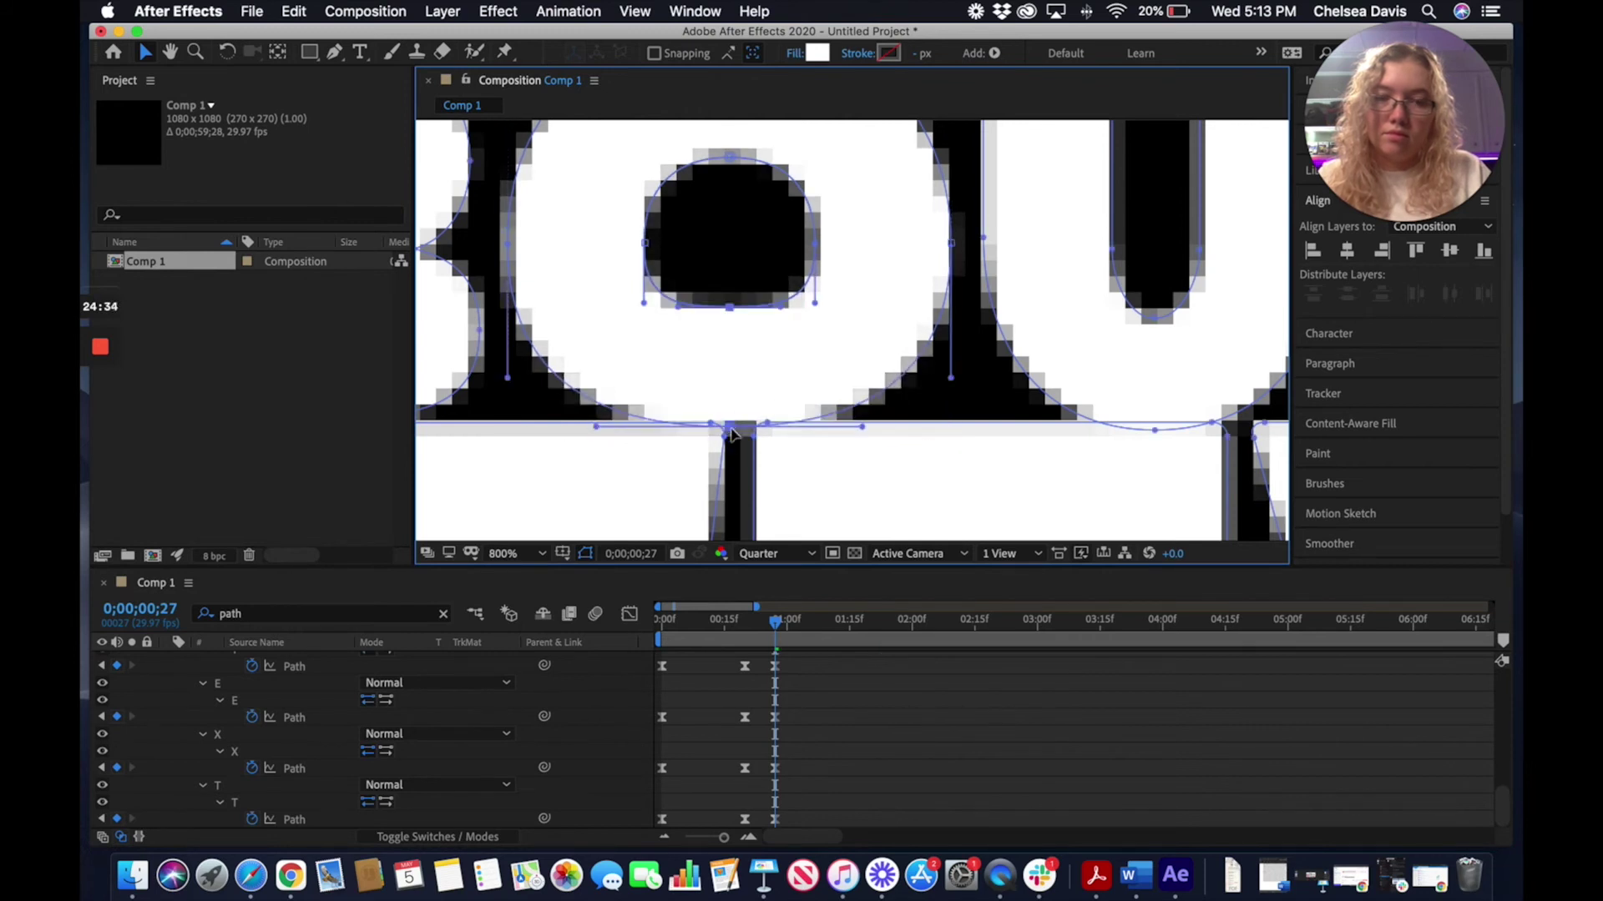
Raise the bottom anchor points of the letter U so its curve sits just above the top of TEXT
key(h)
drag(981, 304, 600, 318)
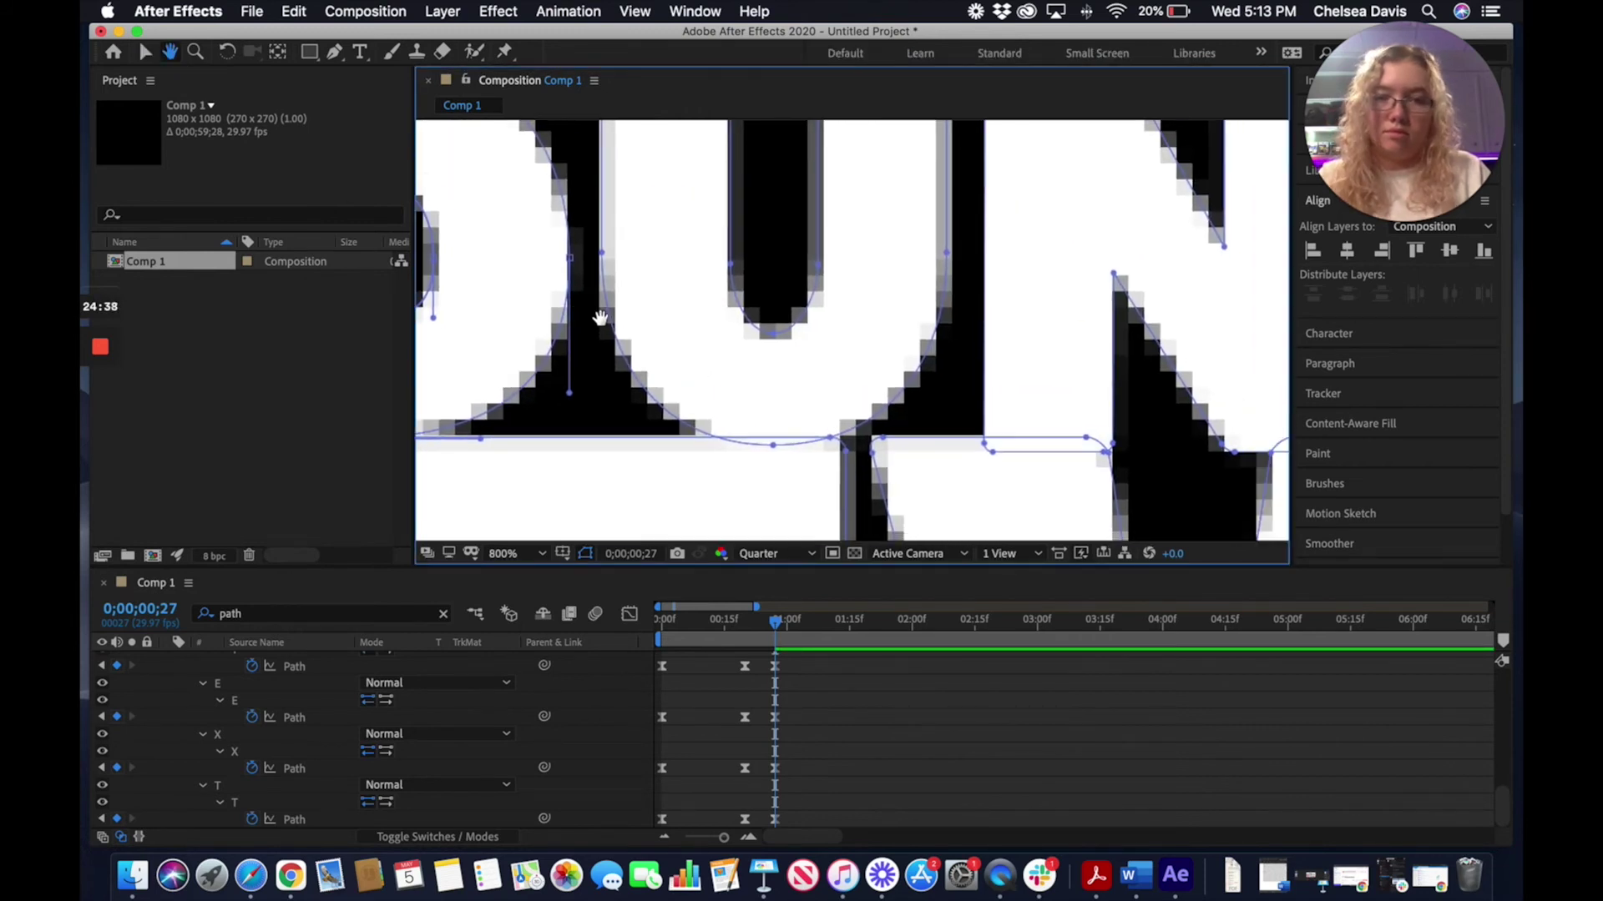
click(143, 54)
click(773, 446)
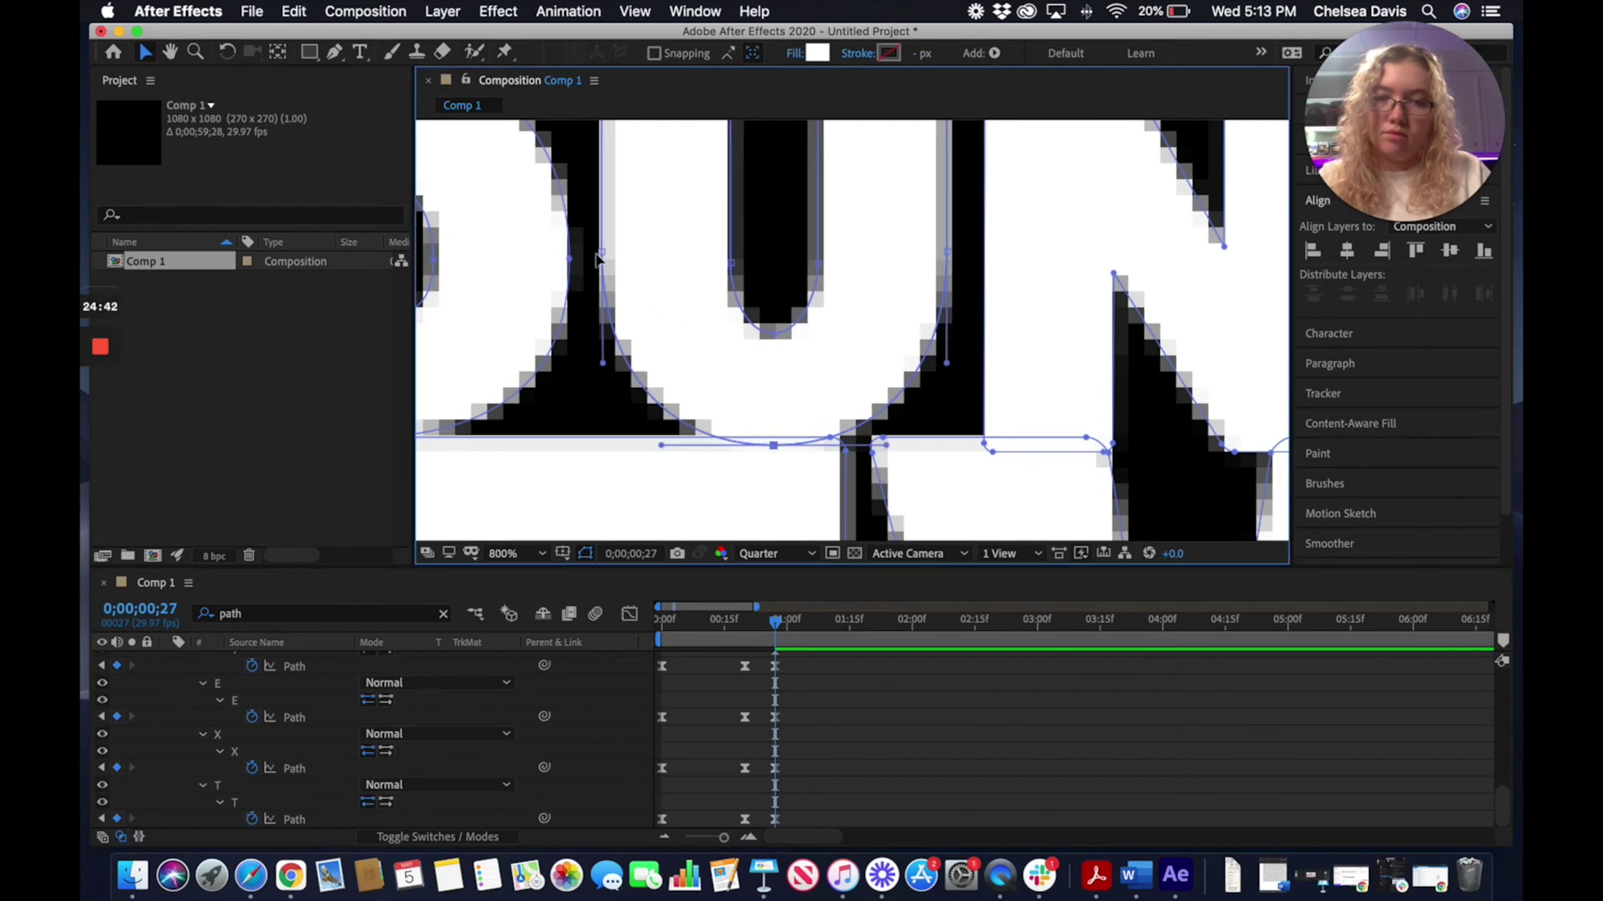
drag(773, 445, 773, 428)
drag(774, 337, 569, 258)
Select the bottom anchor points of both stems of the letter N and raise them just above the top of TEXT
click(171, 53)
drag(951, 245, 811, 304)
click(146, 56)
click(146, 55)
click(596, 414)
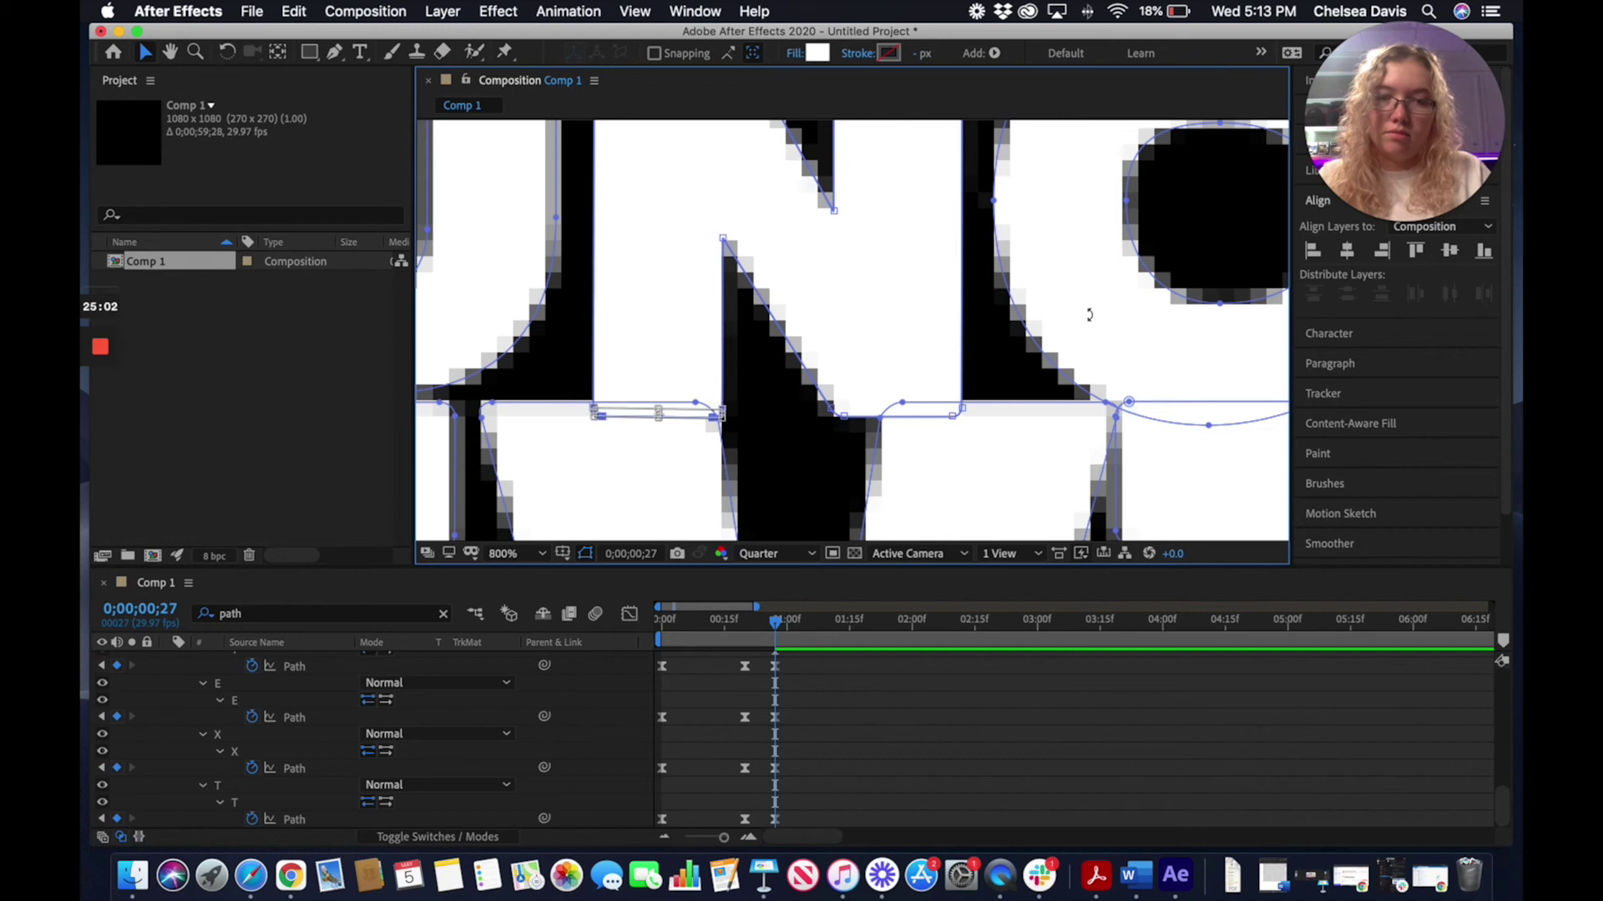
double_click(1175, 200)
mouse_move(723, 414)
mouse_down()
mouse_move(739, 426)
mouse_move(726, 423)
mouse_up()
key(super+z)
click(722, 412)
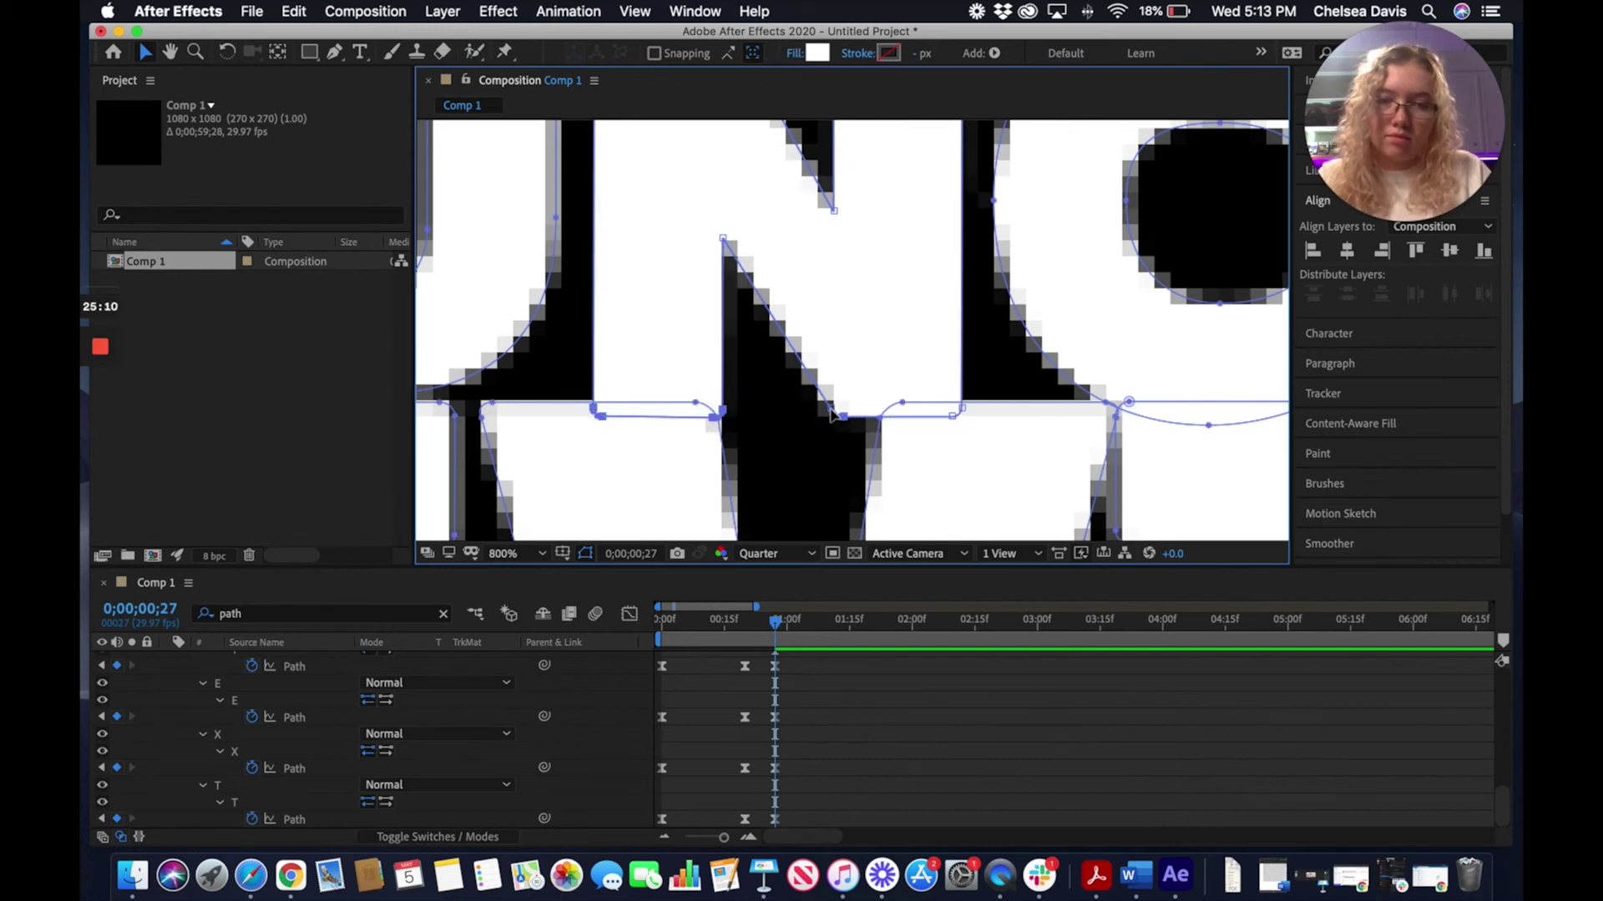
drag(954, 415, 955, 401)
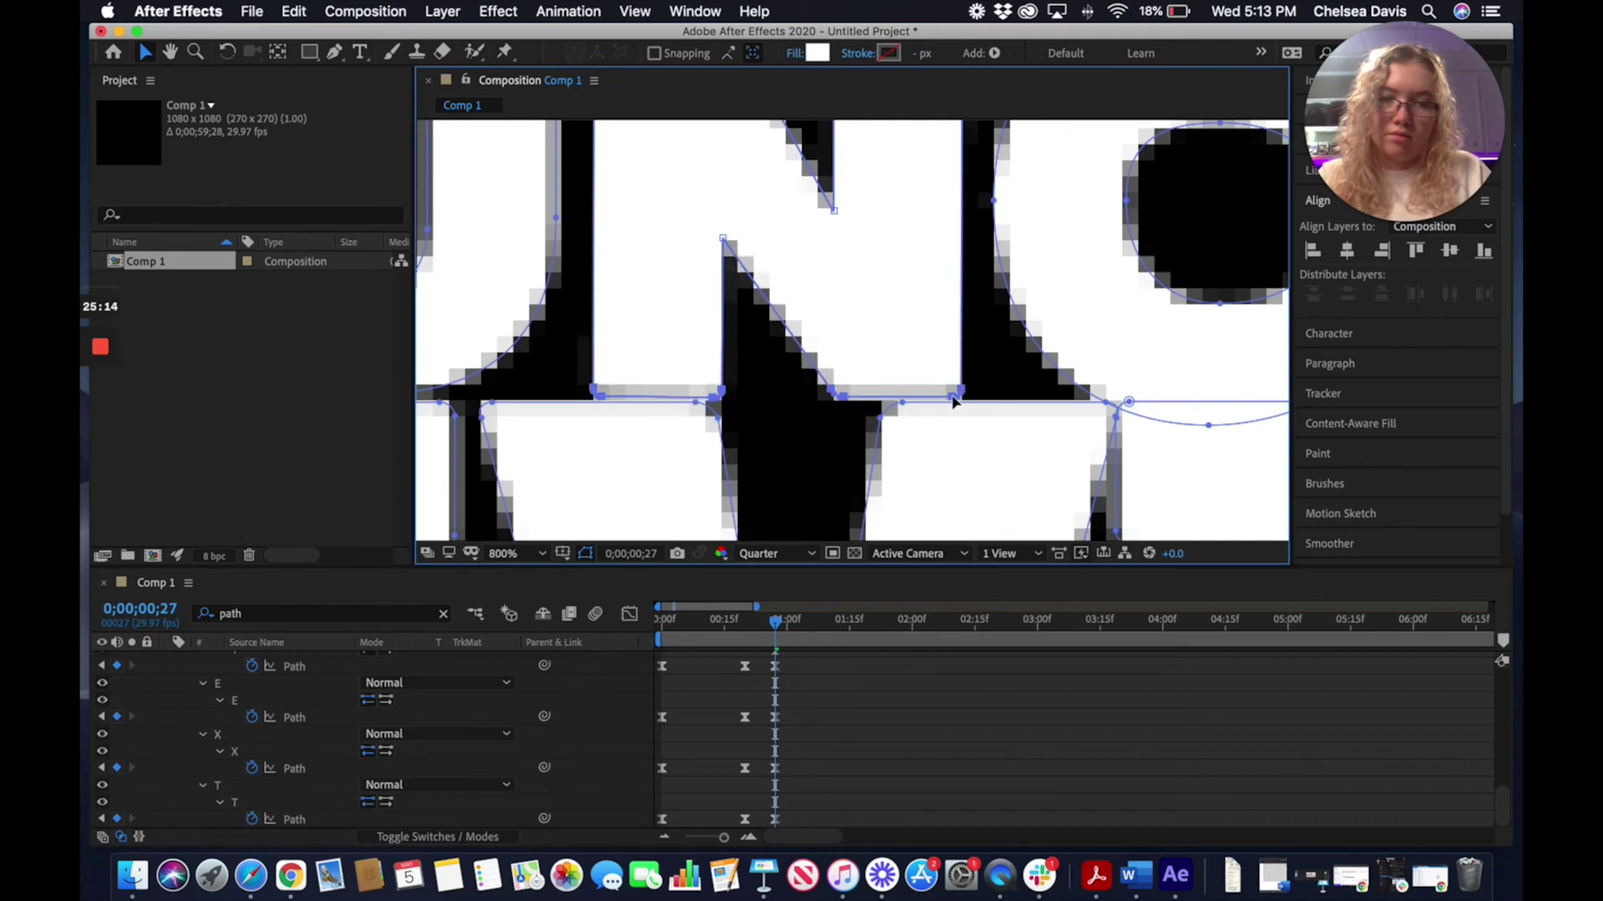
Raise the lower curve anchor points of the letter C until its bottom clears the top of the T below
click(170, 51)
drag(933, 320, 597, 330)
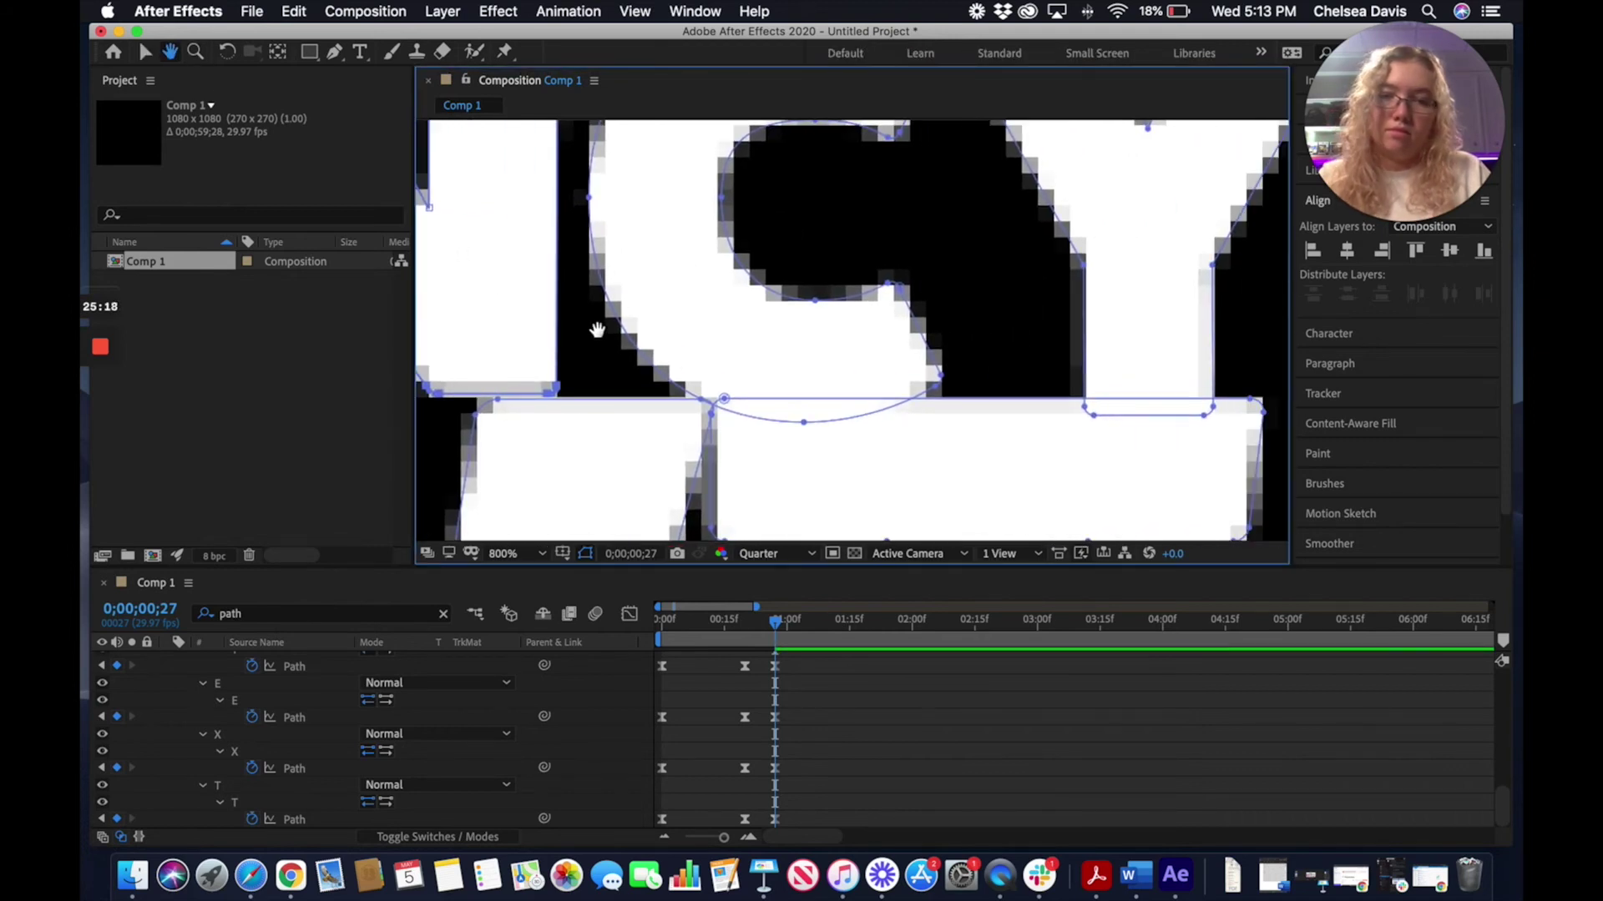
key(v)
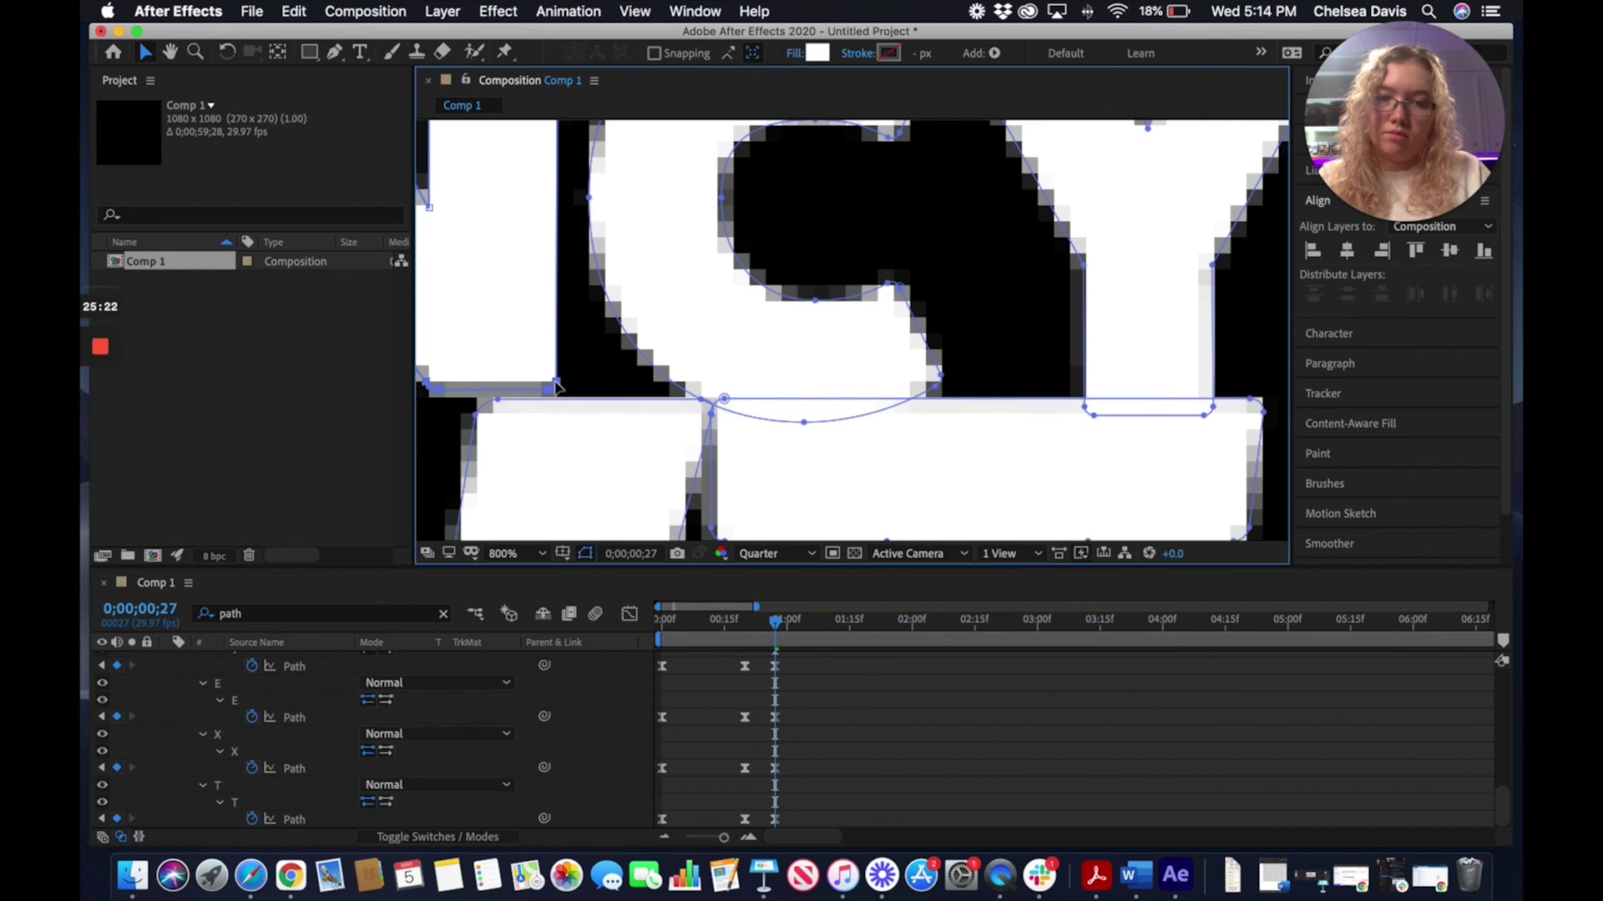
click(804, 423)
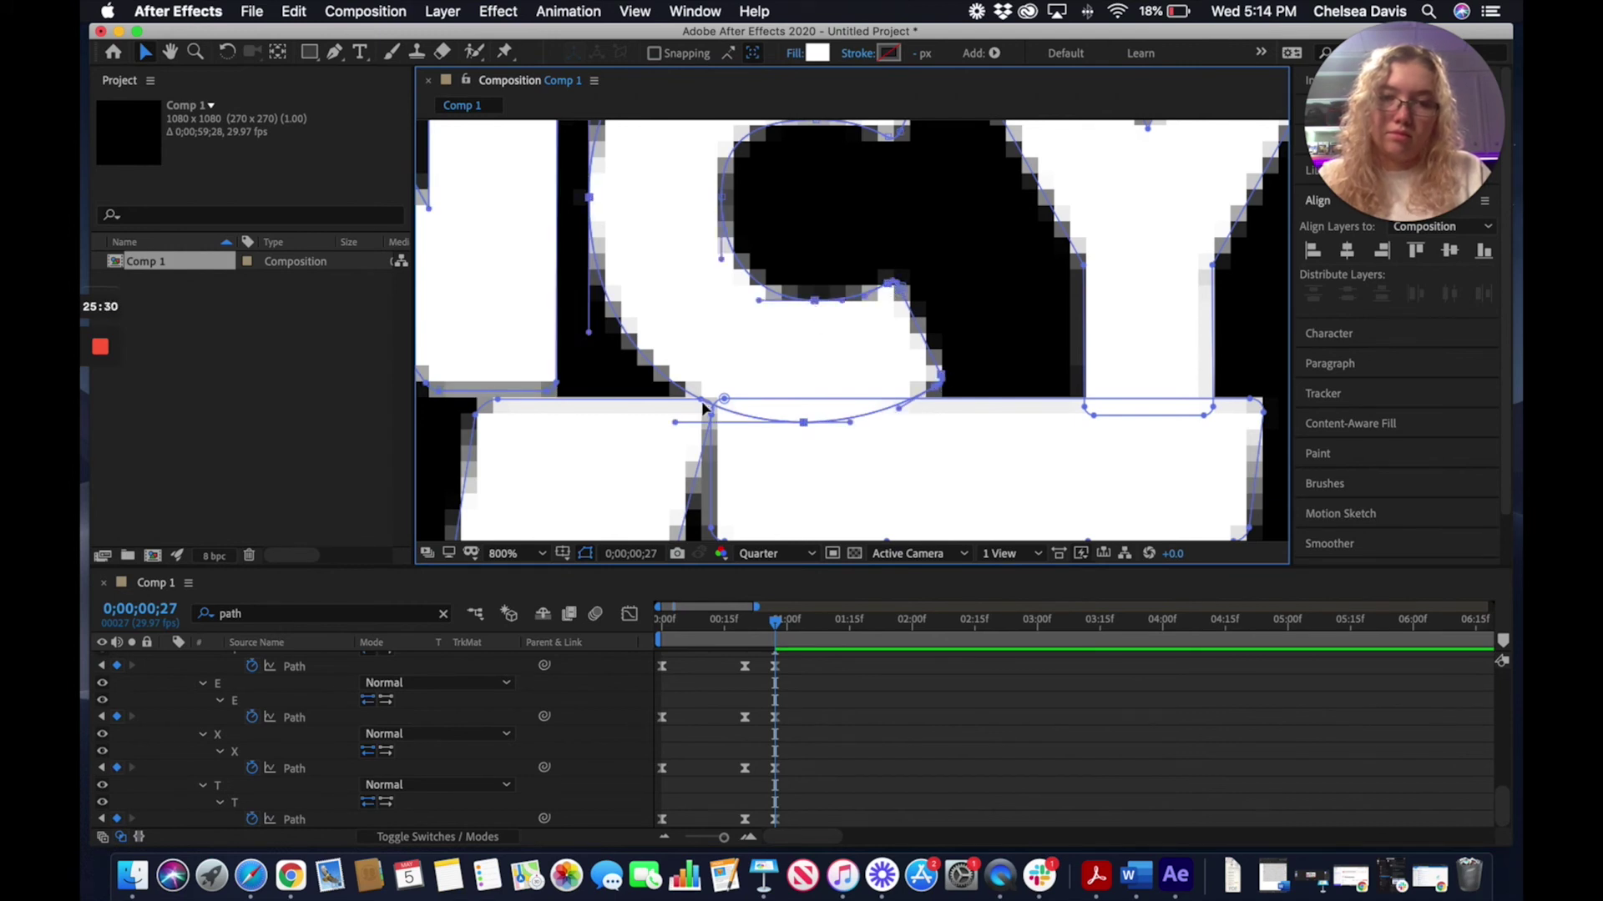
drag(804, 424, 801, 412)
click(847, 365)
click(802, 409)
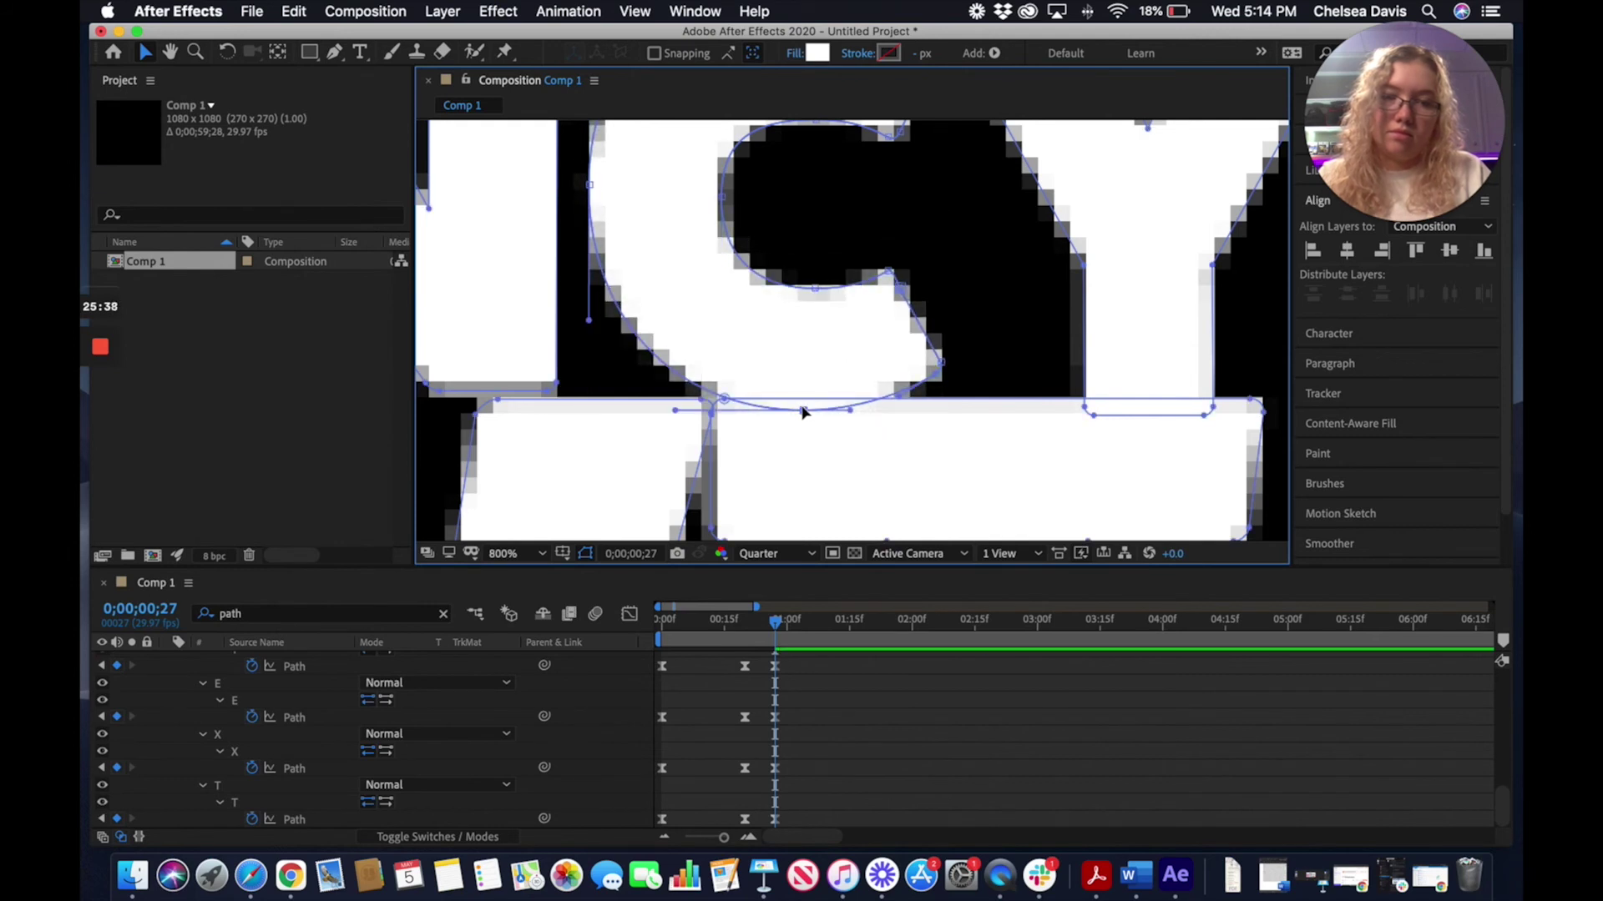
drag(801, 411, 801, 396)
Raise the bottom anchor points of the letter Y's stem just above the top of the last T
click(171, 51)
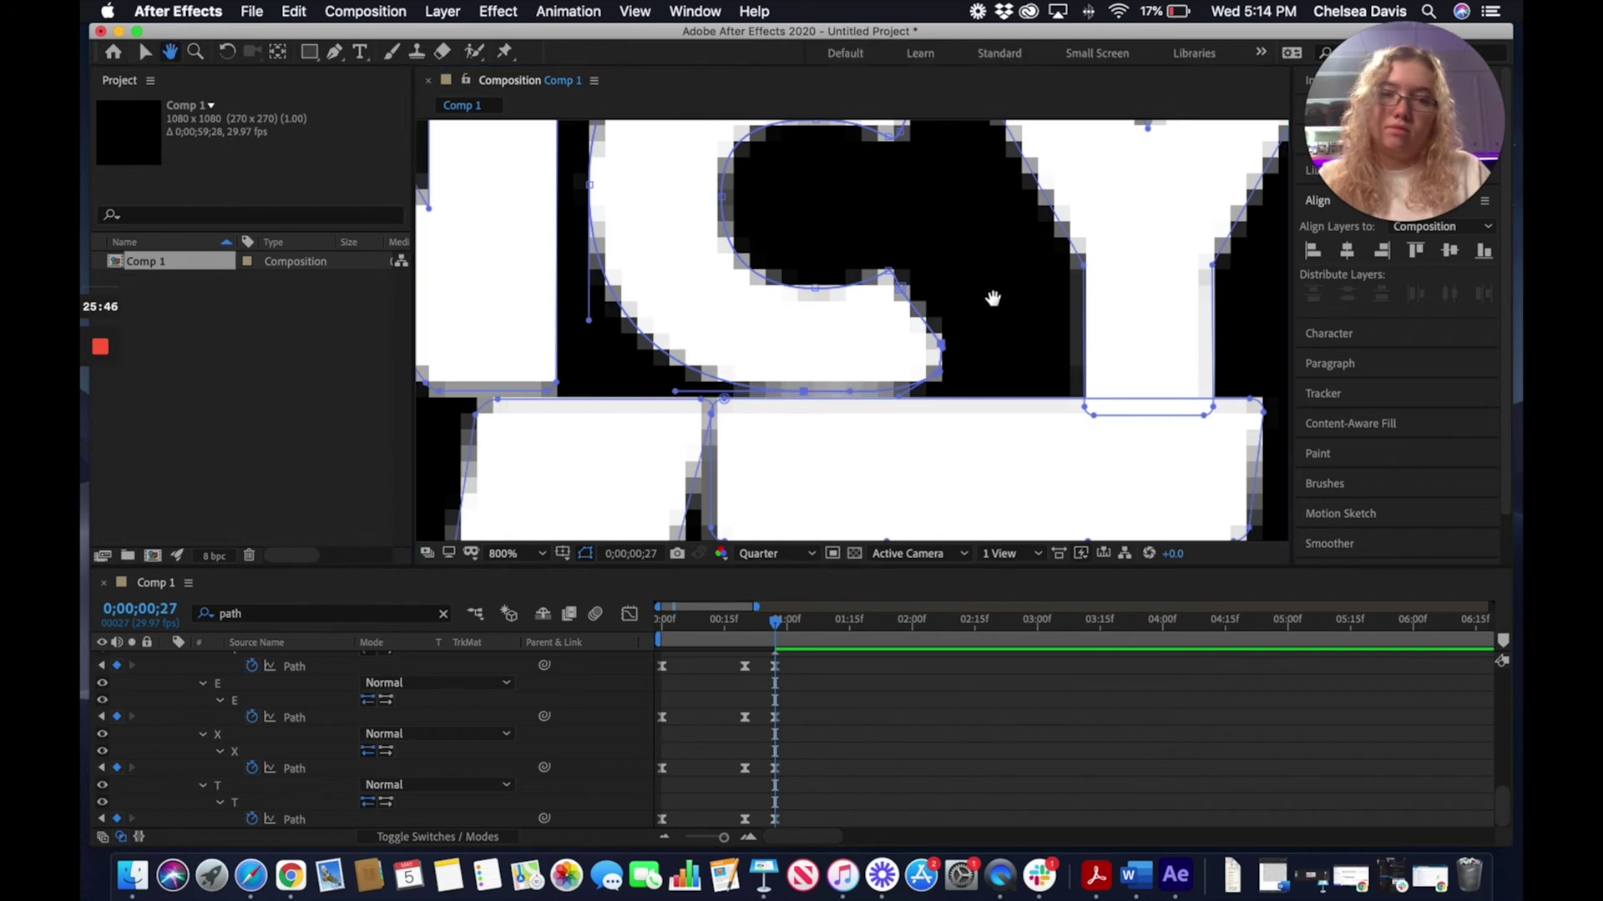
drag(991, 297, 558, 271)
click(144, 53)
click(657, 390)
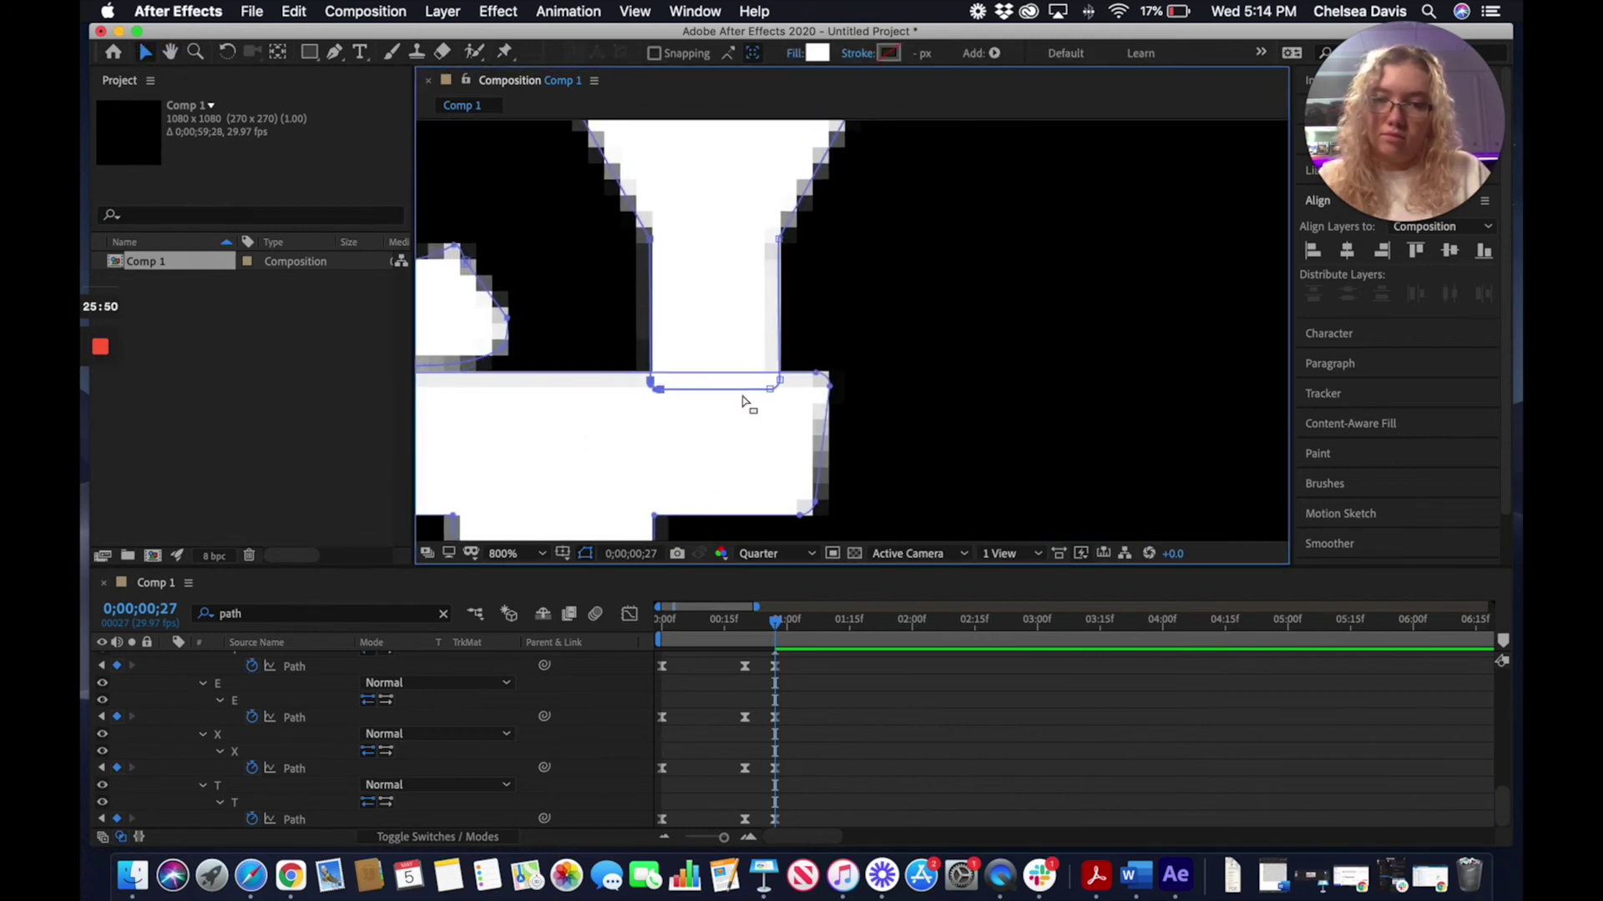
drag(772, 396, 775, 371)
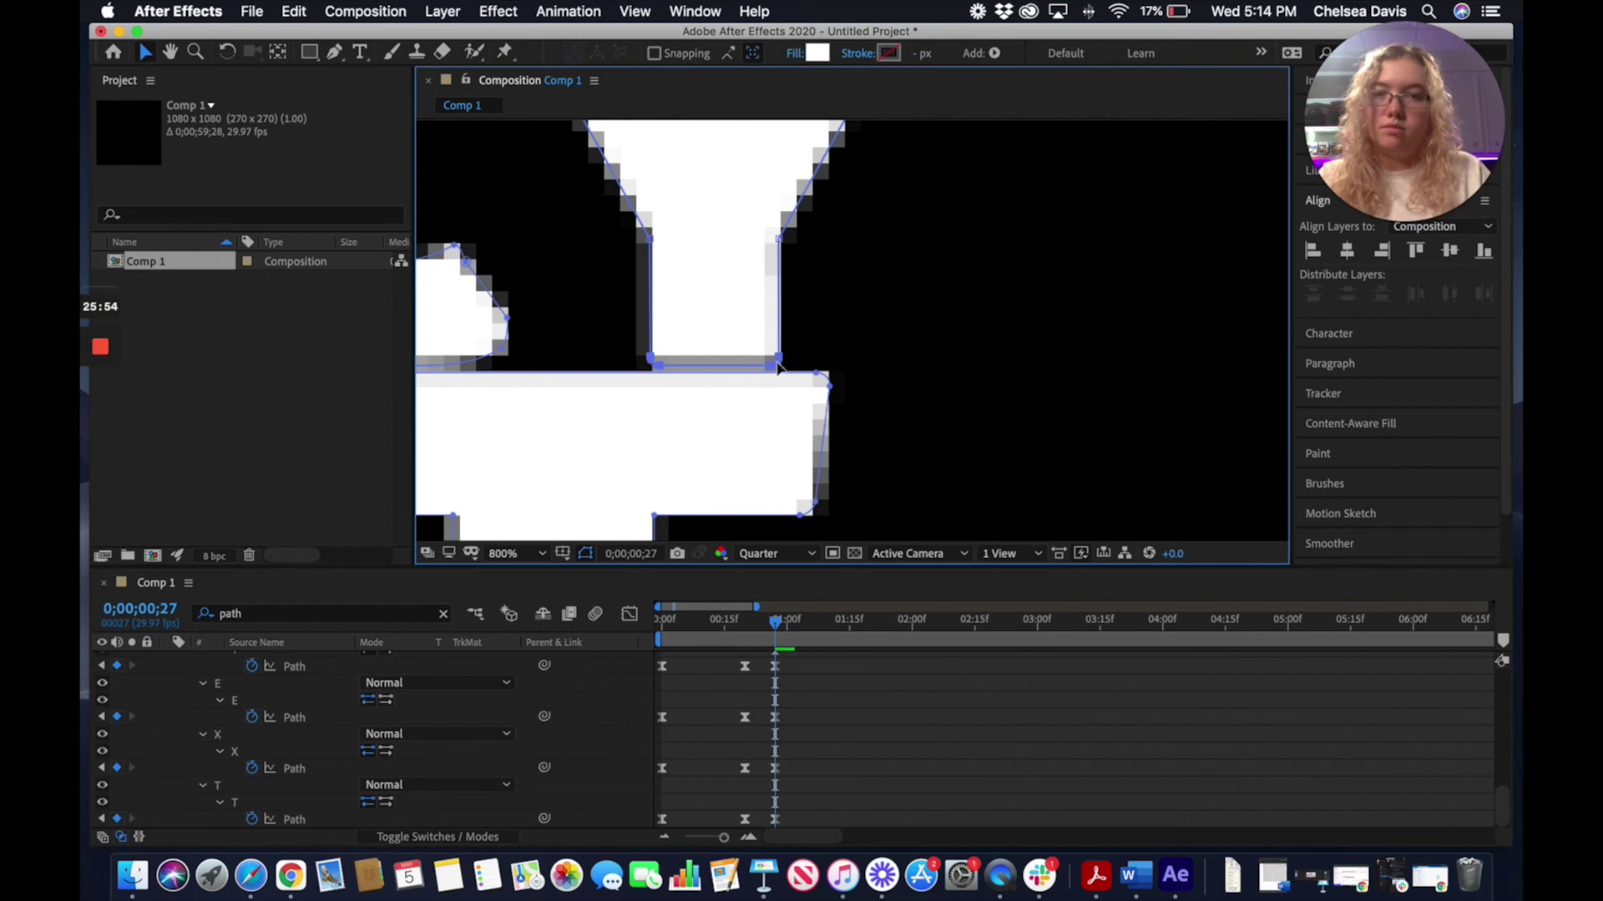
Play the animation from the first frame to check the fitted BOUNCY letters against TEXT
key(z)
alt+click(624, 244)
alt+click(621, 254)
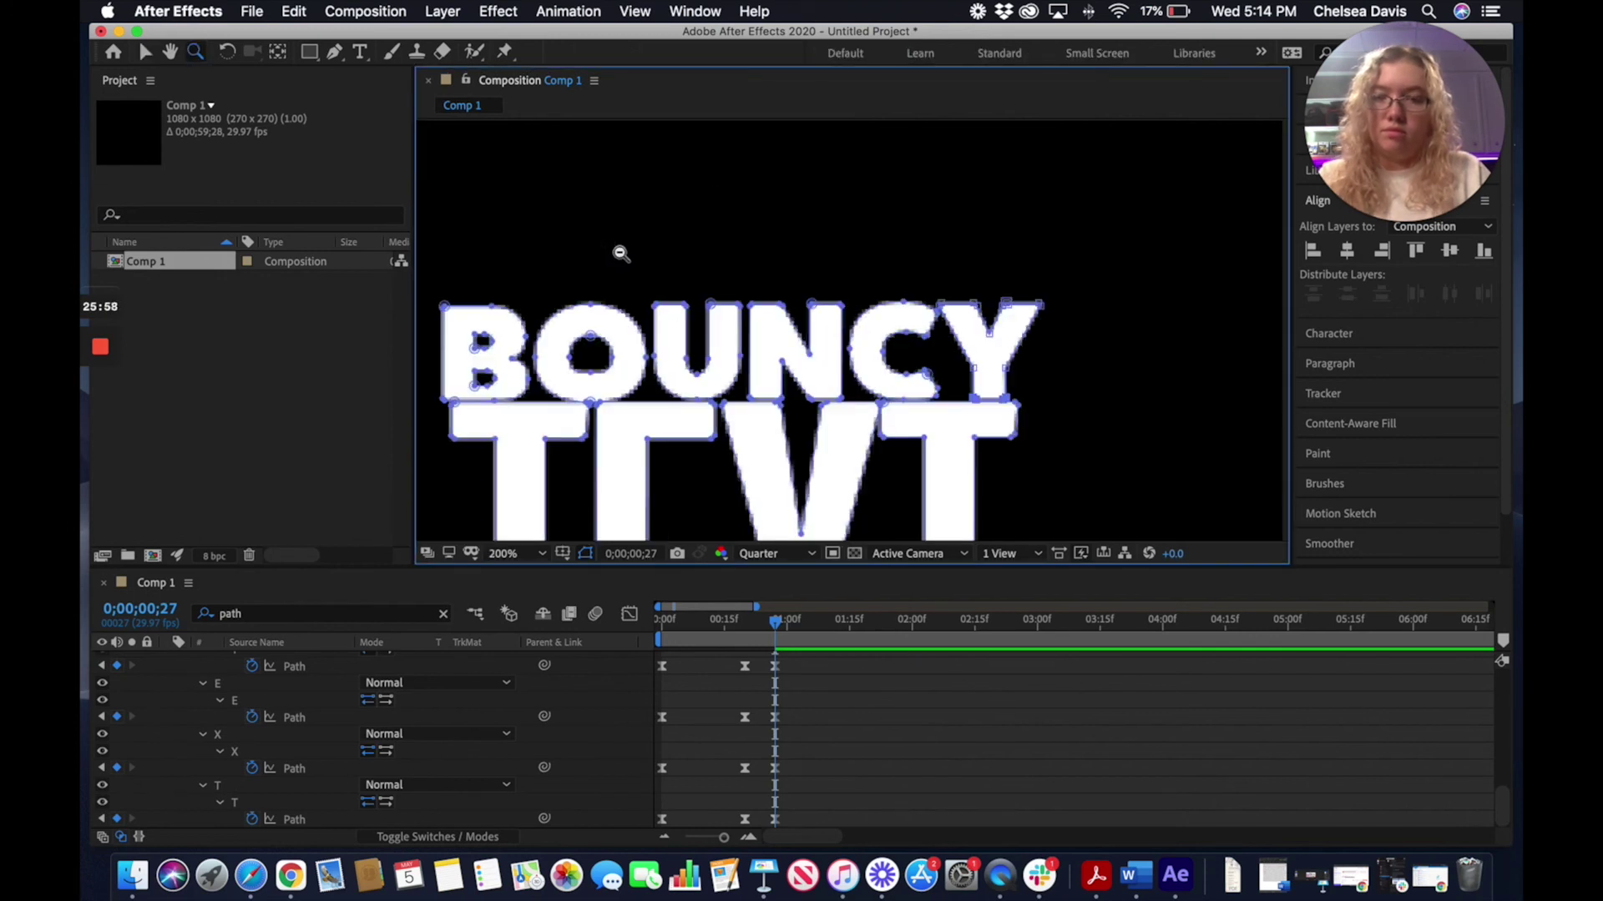
click(147, 52)
drag(775, 622, 595, 637)
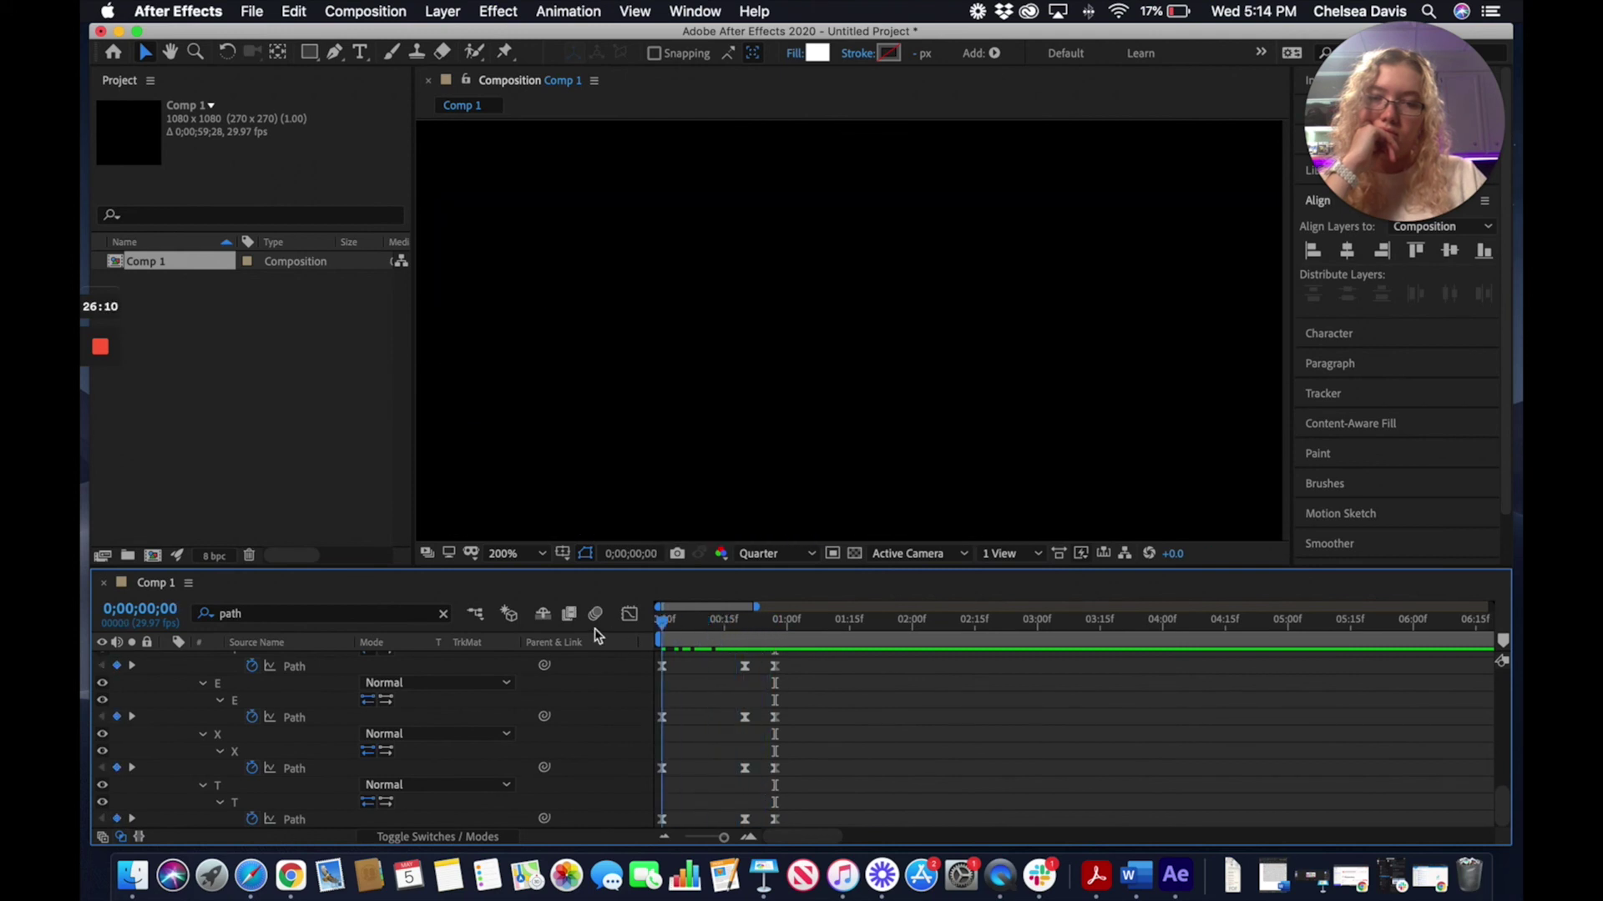
key(space)
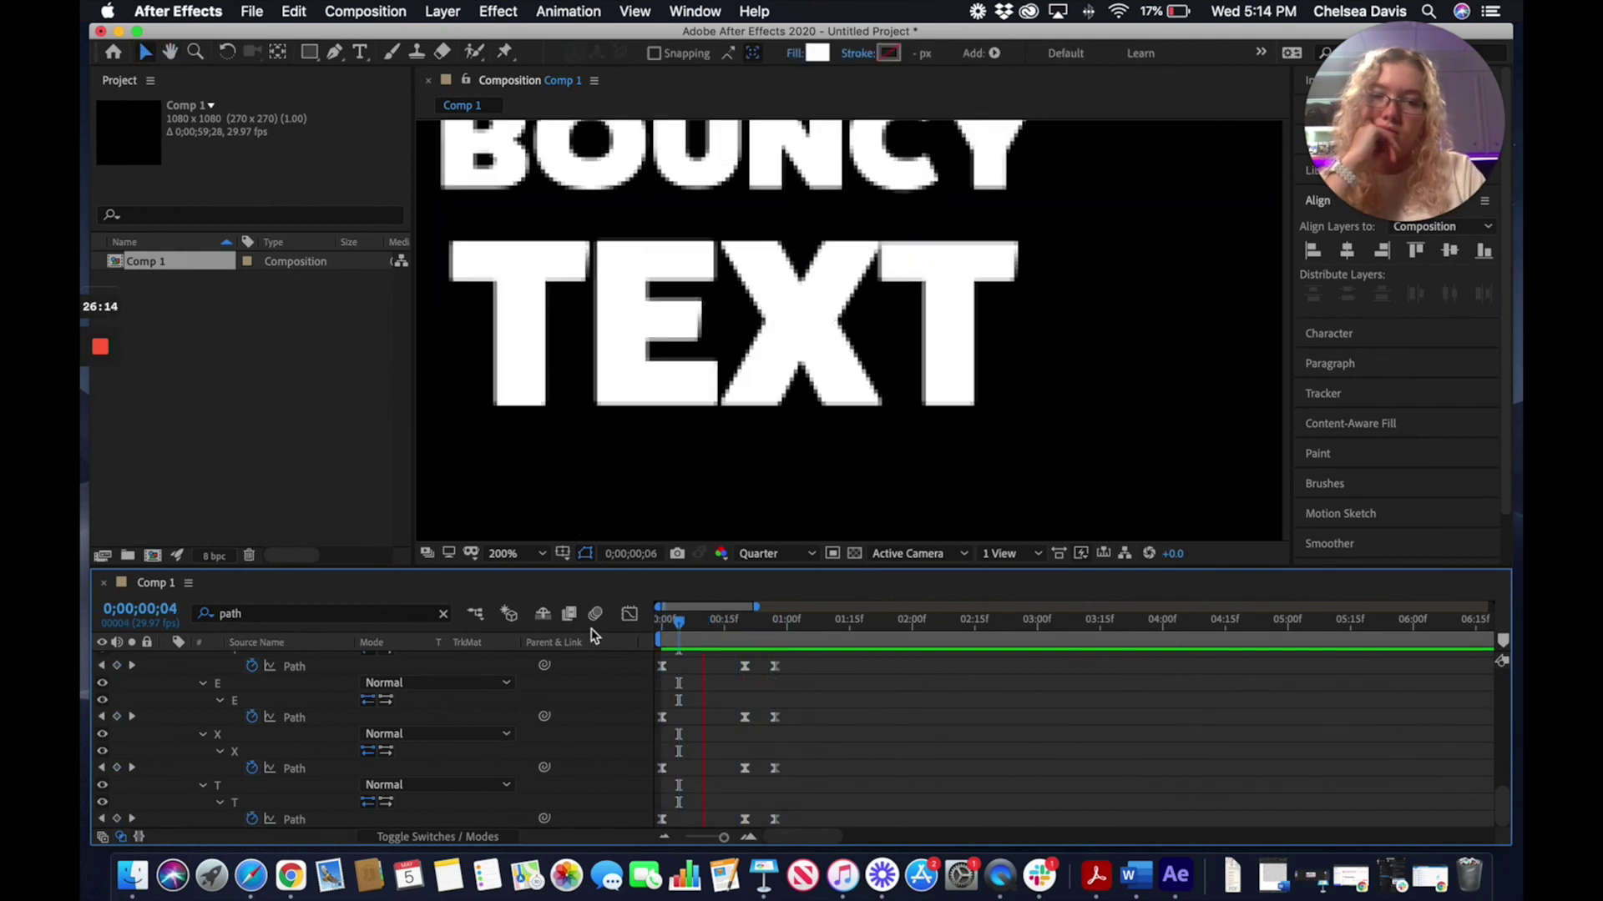
scroll(594, 636, up, 1)
scroll(755, 660, down, 1)
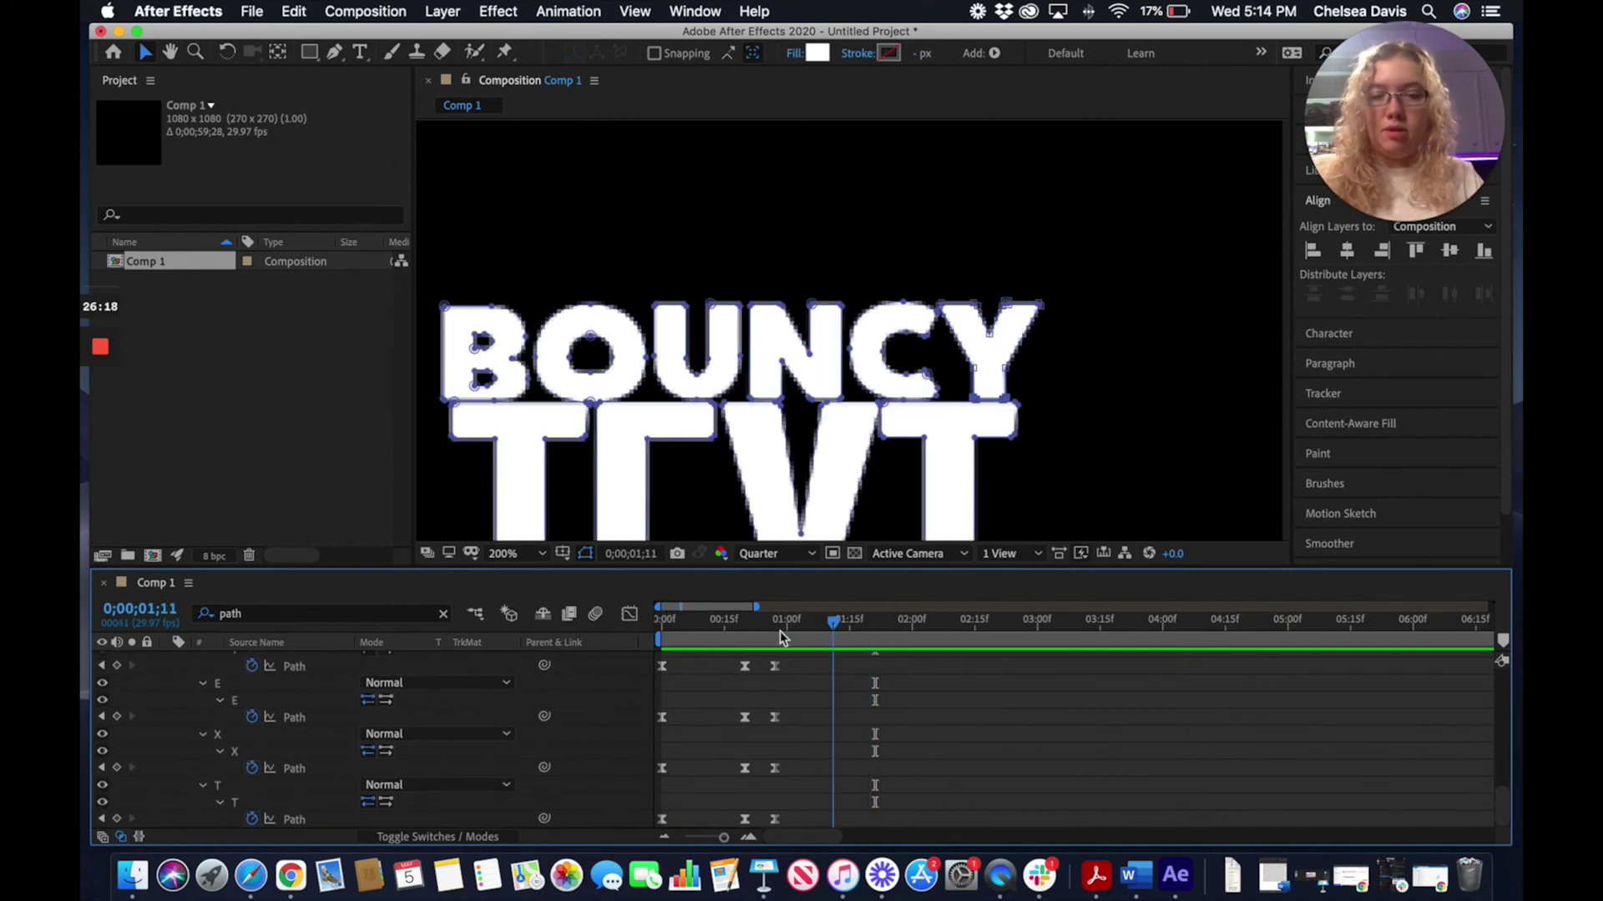
Fit the whole composition in the viewer and replay the animation from the first frame
drag(779, 631, 682, 639)
click(167, 52)
click(195, 54)
alt+click(850, 242)
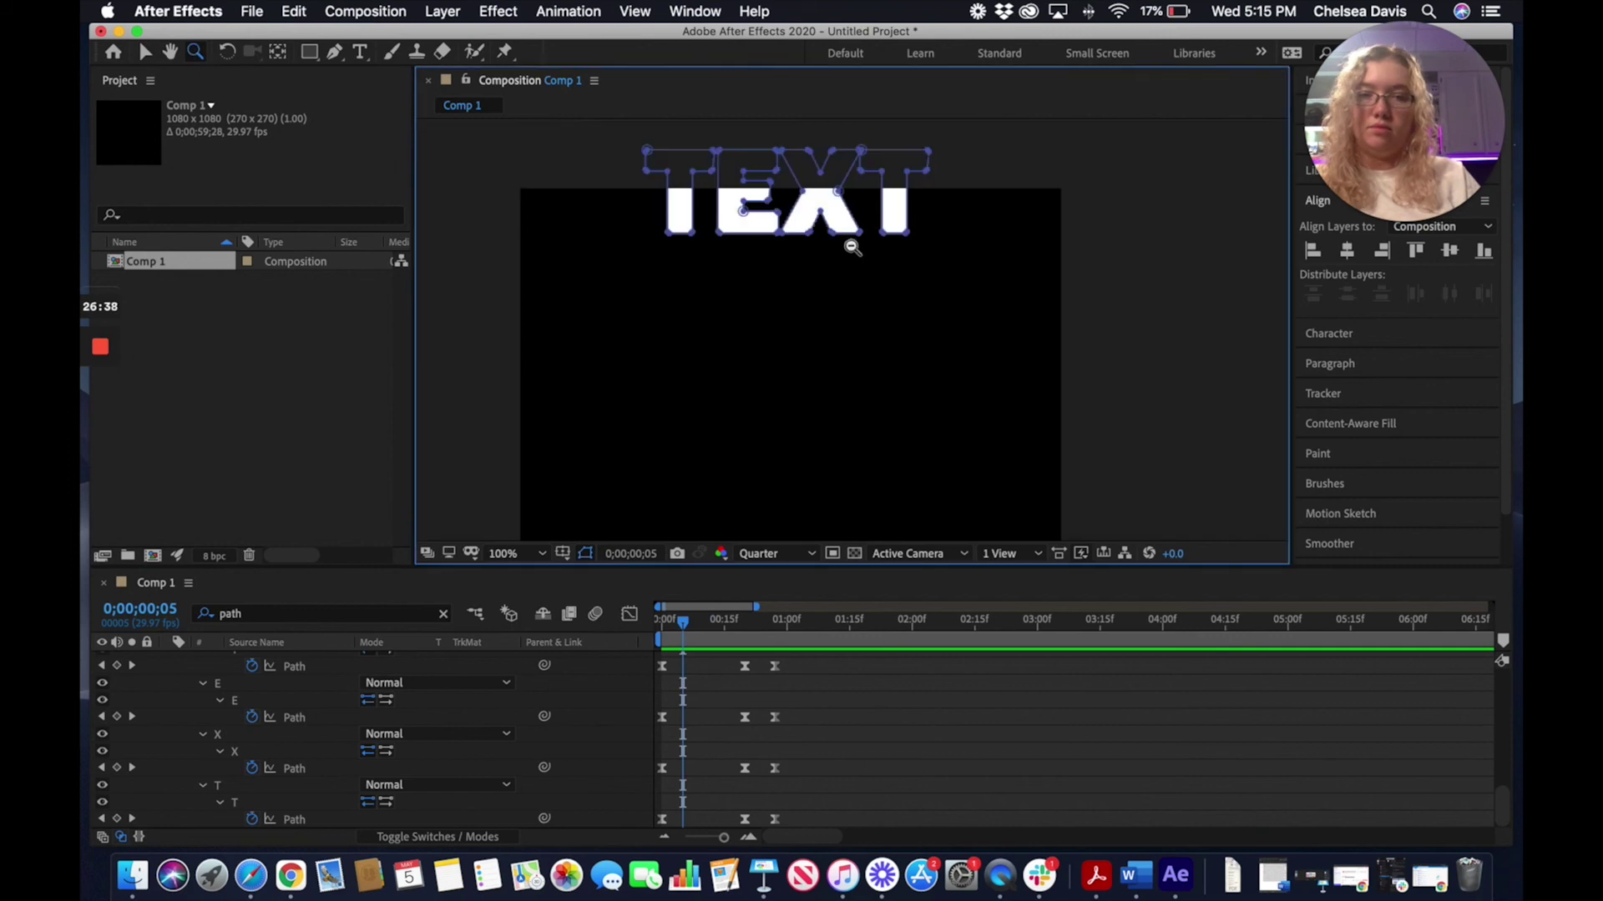
click(170, 52)
drag(735, 354, 735, 272)
click(534, 553)
click(527, 207)
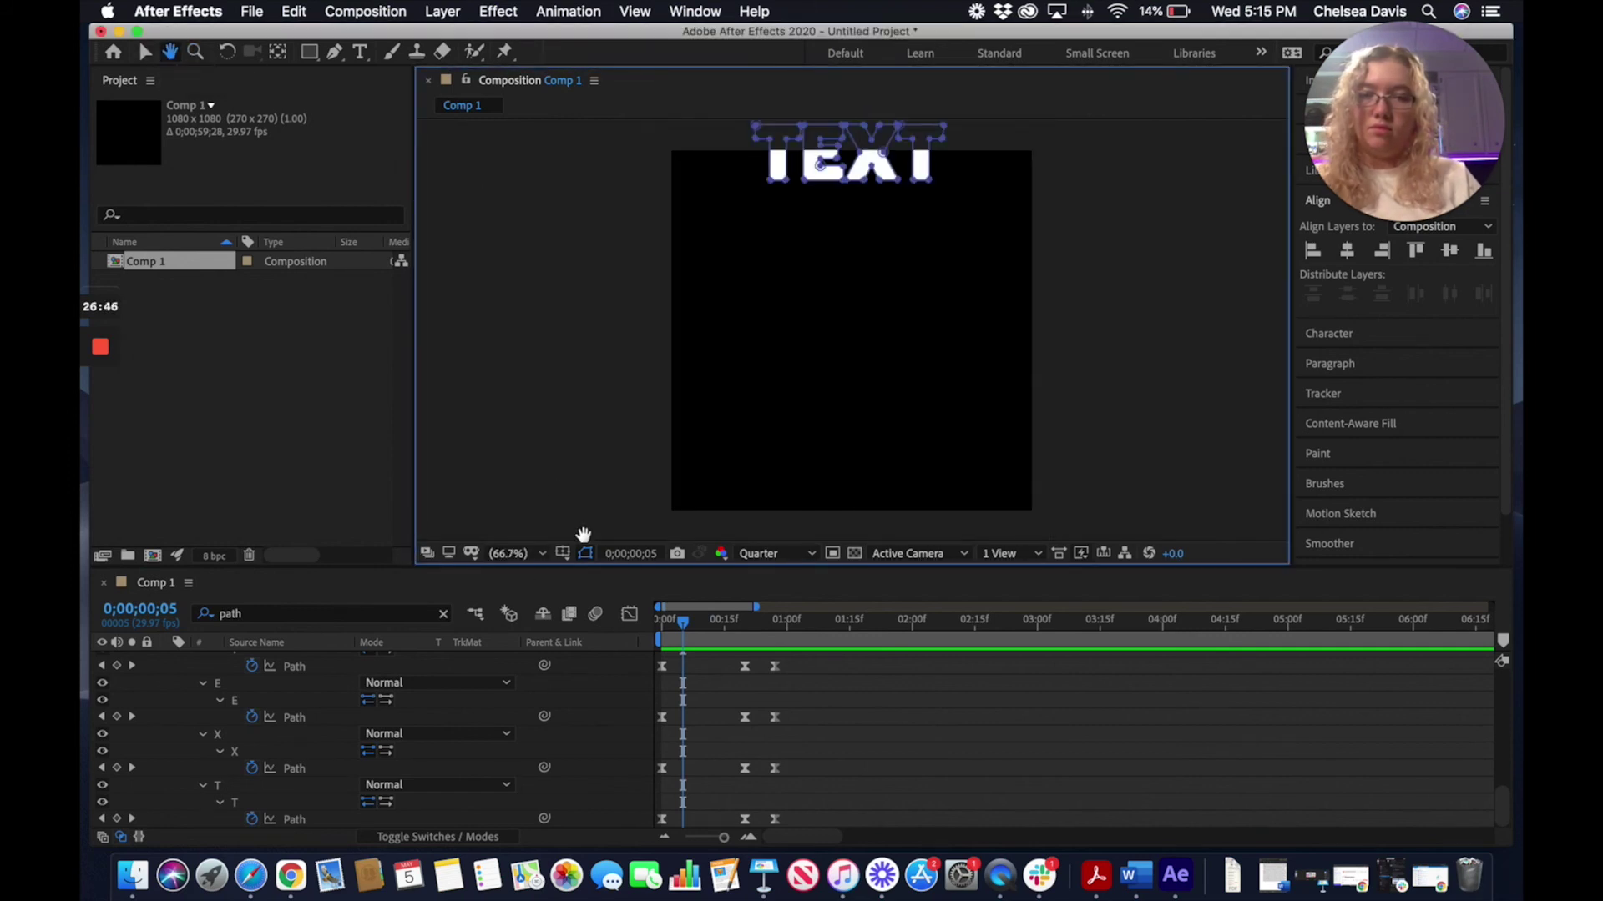
click(665, 621)
key(space)
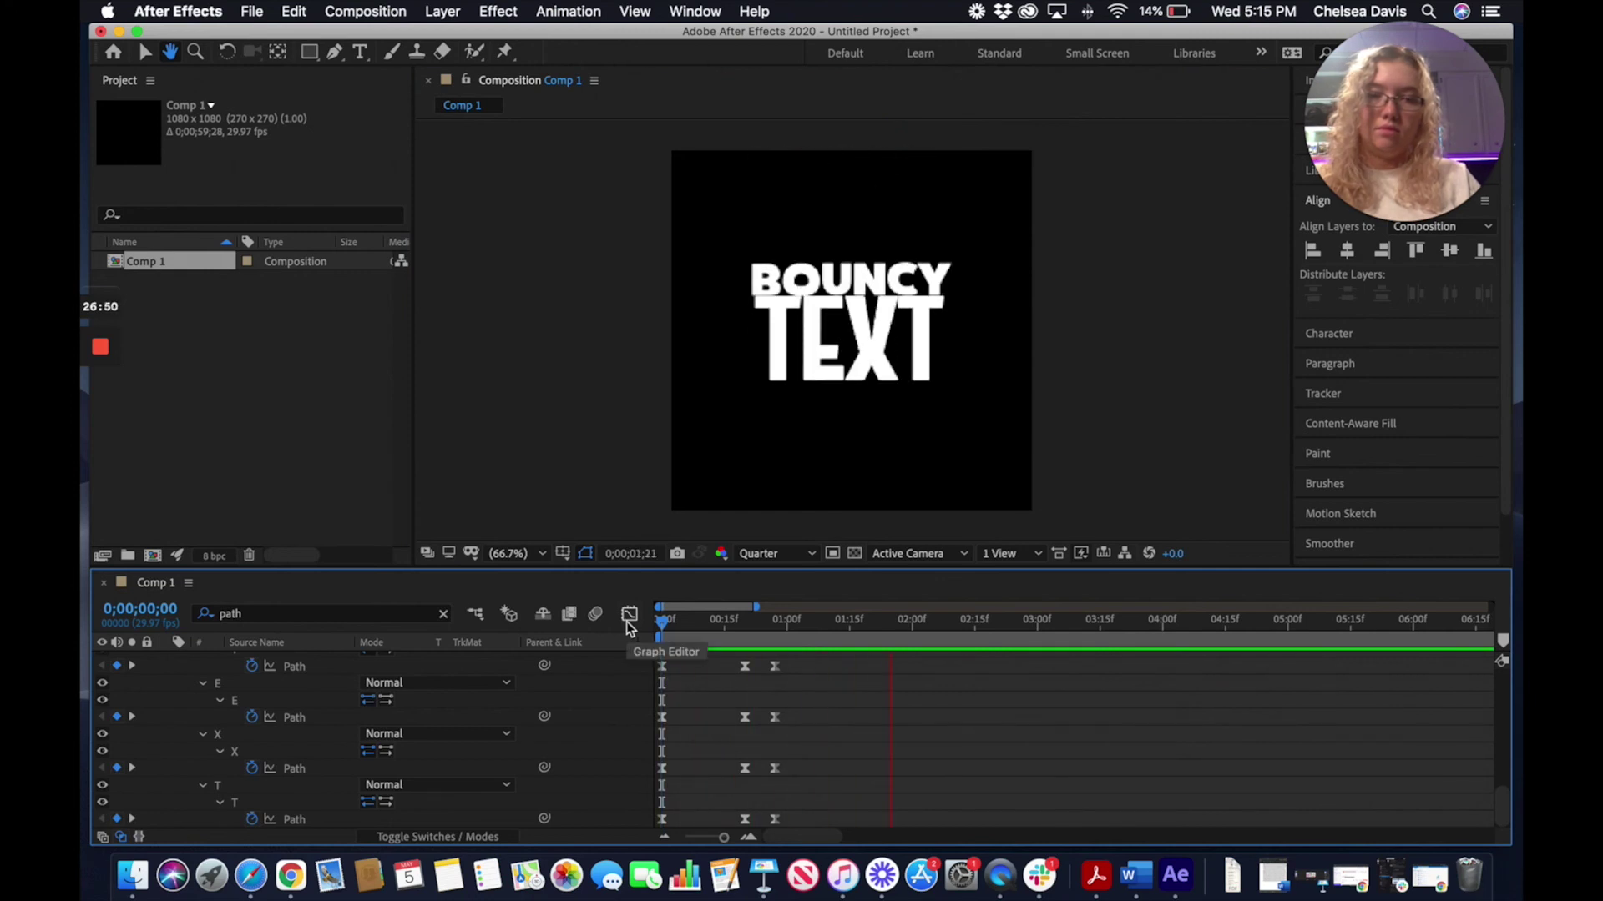
At frame 20, examine the text up close and compare the path keyframes of the BOUNCY and TEXT letters
click(904, 622)
drag(812, 629, 745, 660)
double_click(195, 50)
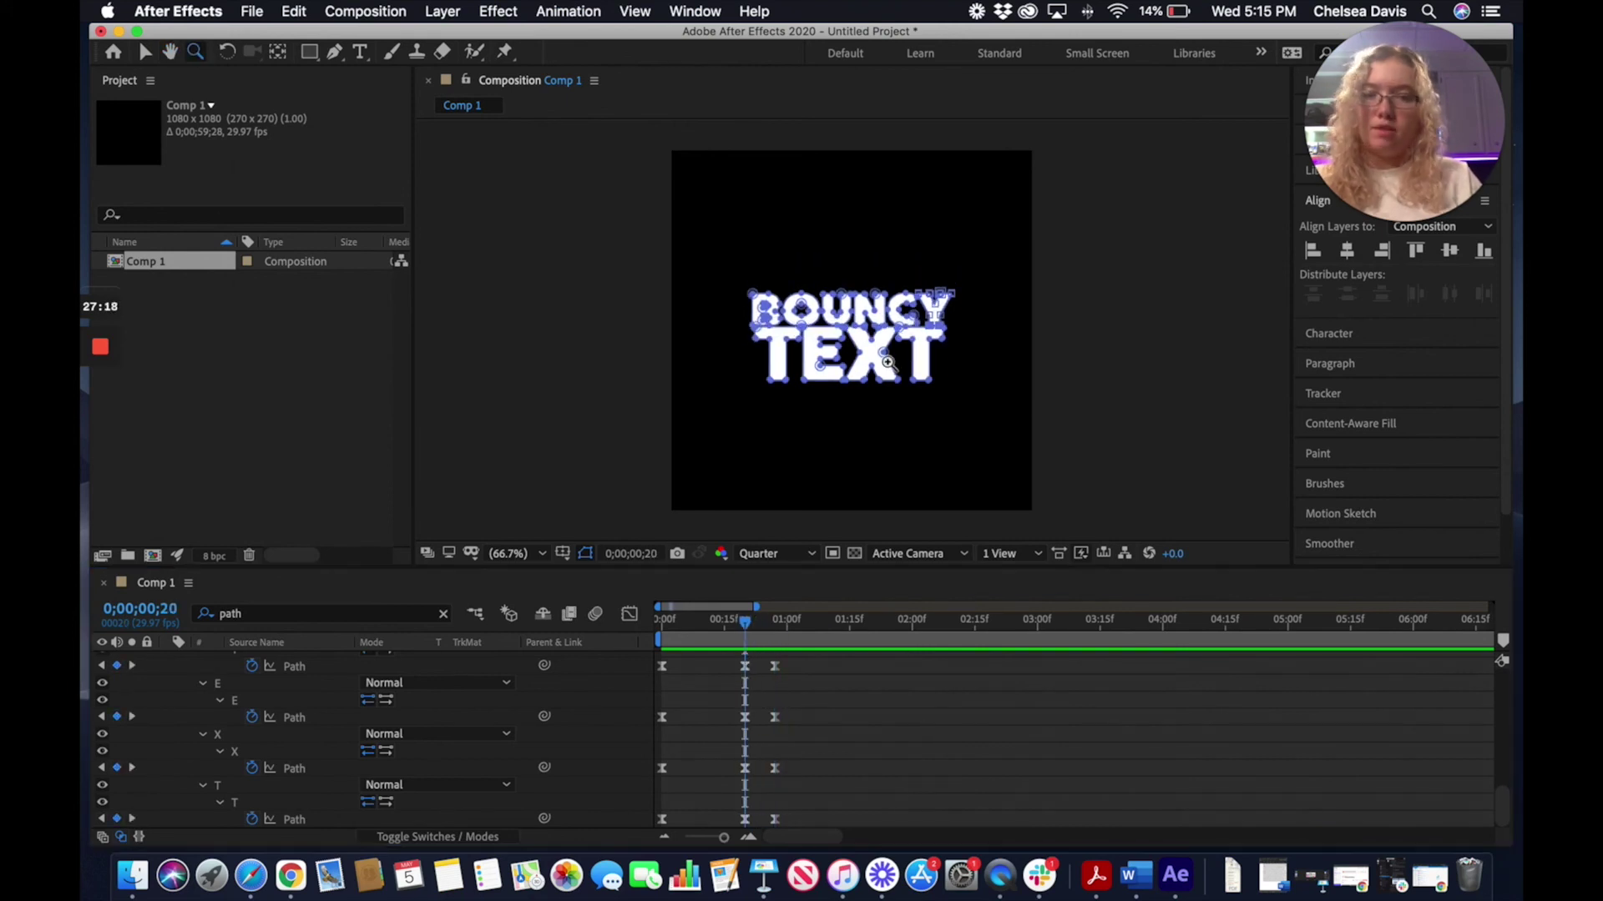
scroll(788, 708, up, 2)
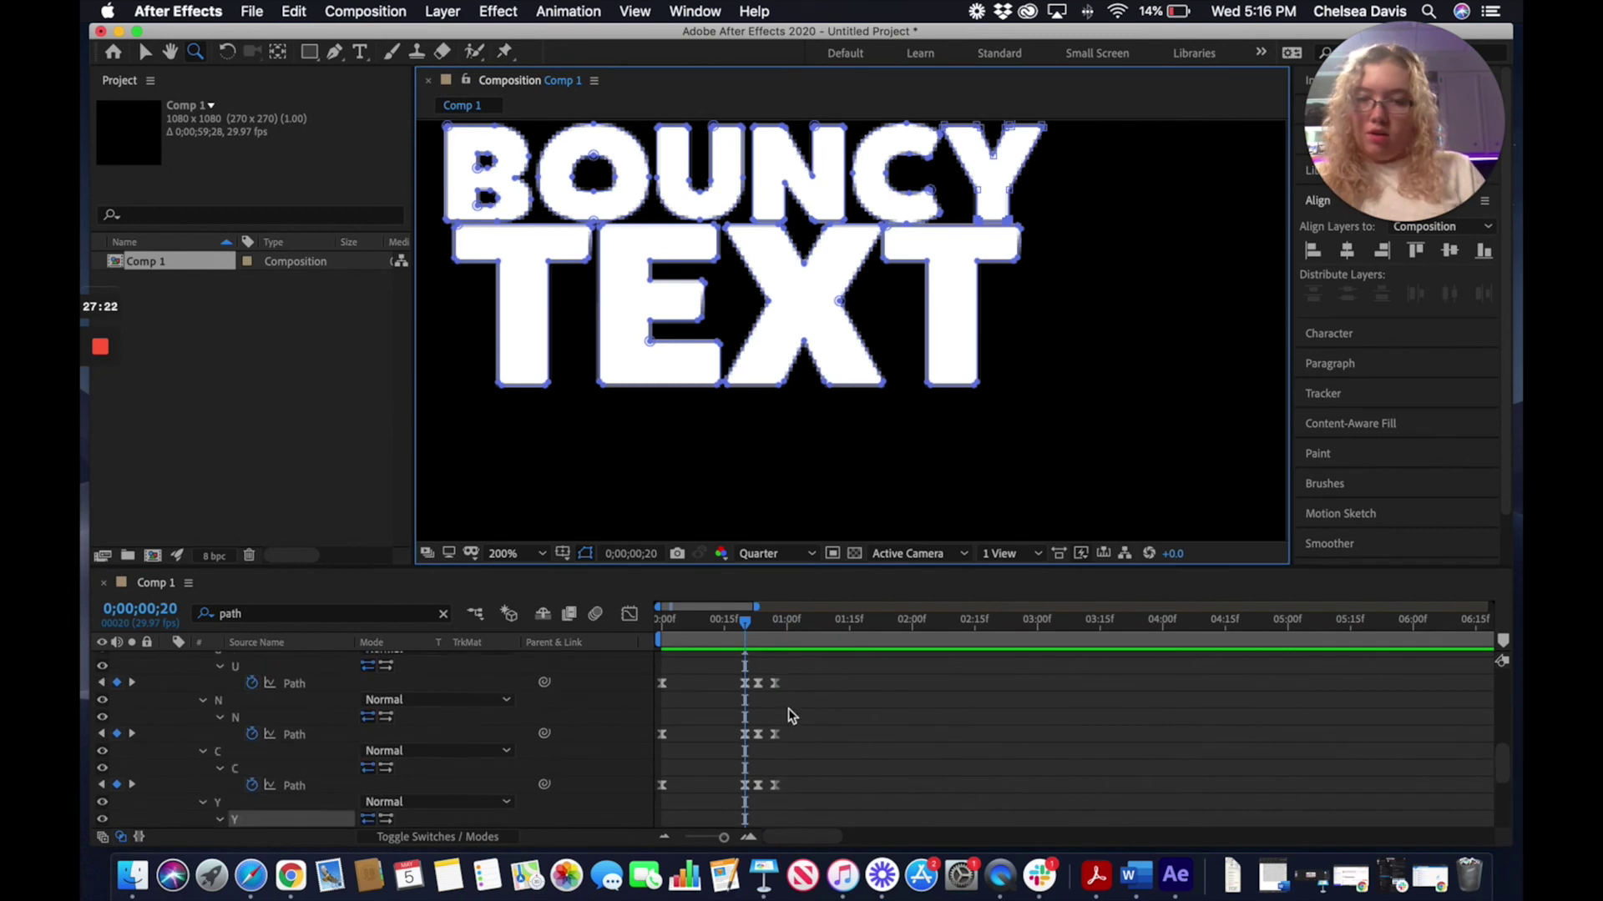
click(755, 626)
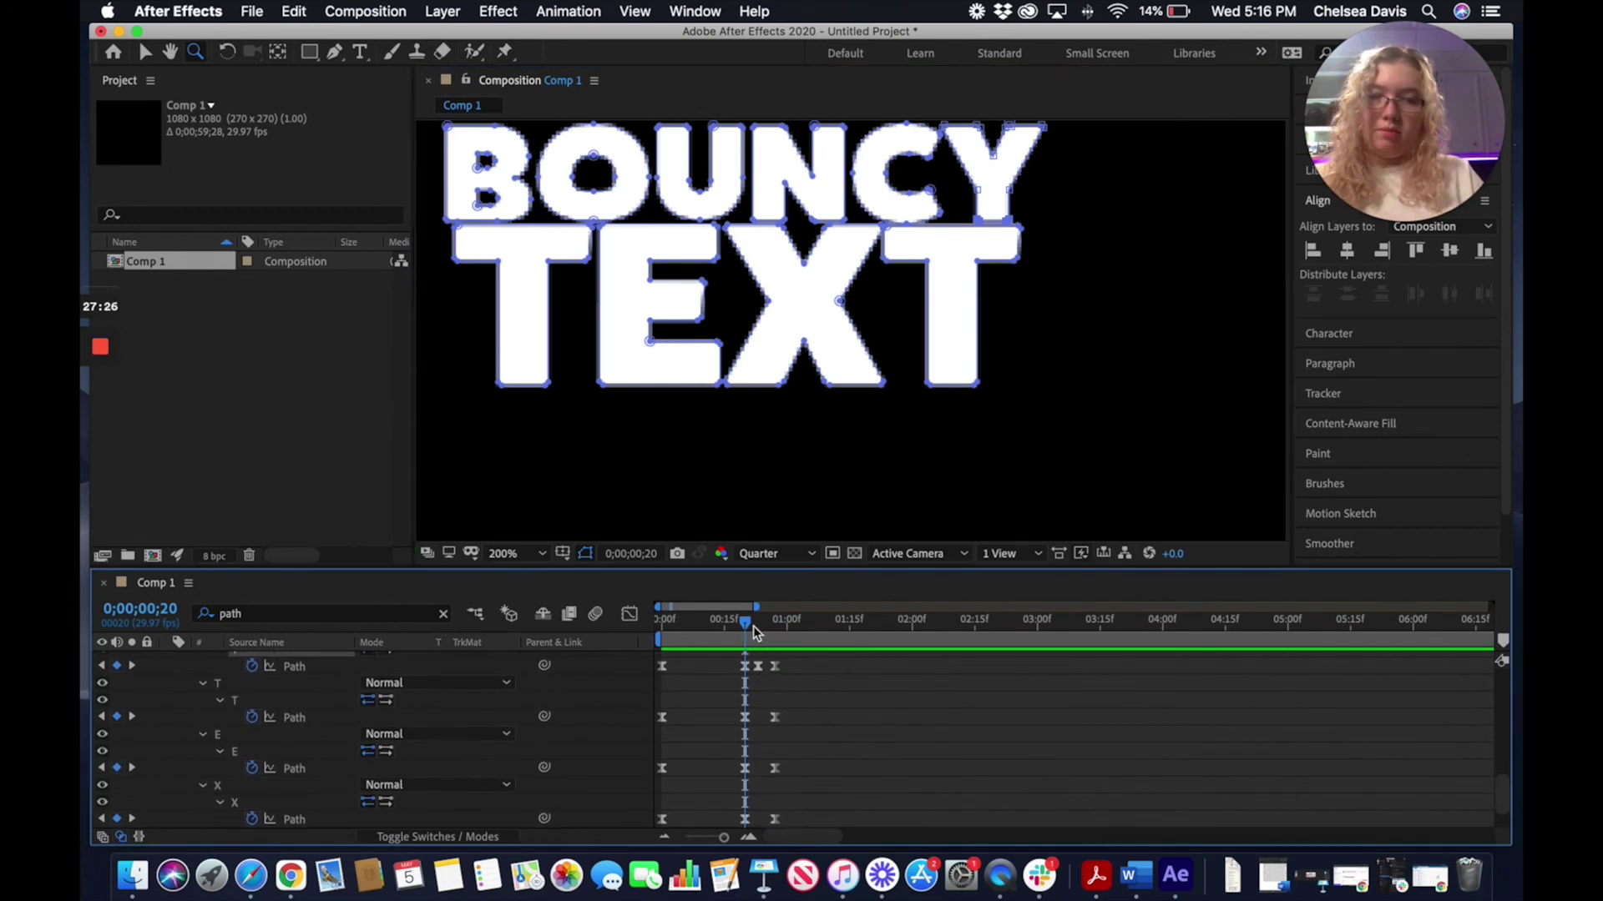
drag(760, 626, 747, 643)
scroll(868, 720, down, 1)
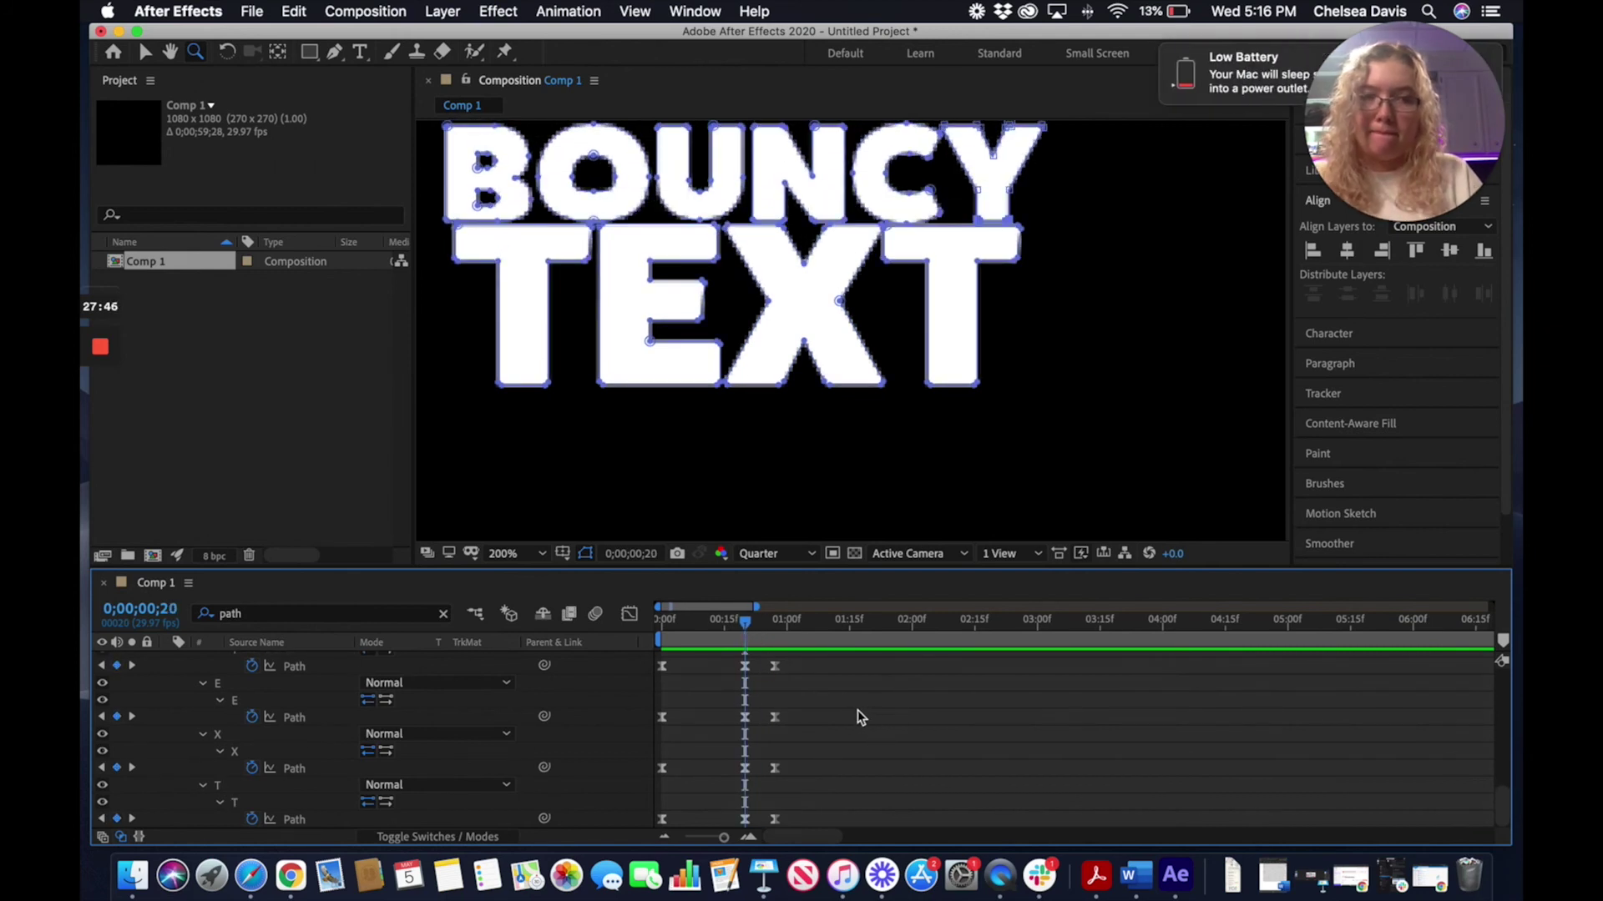
click(1493, 60)
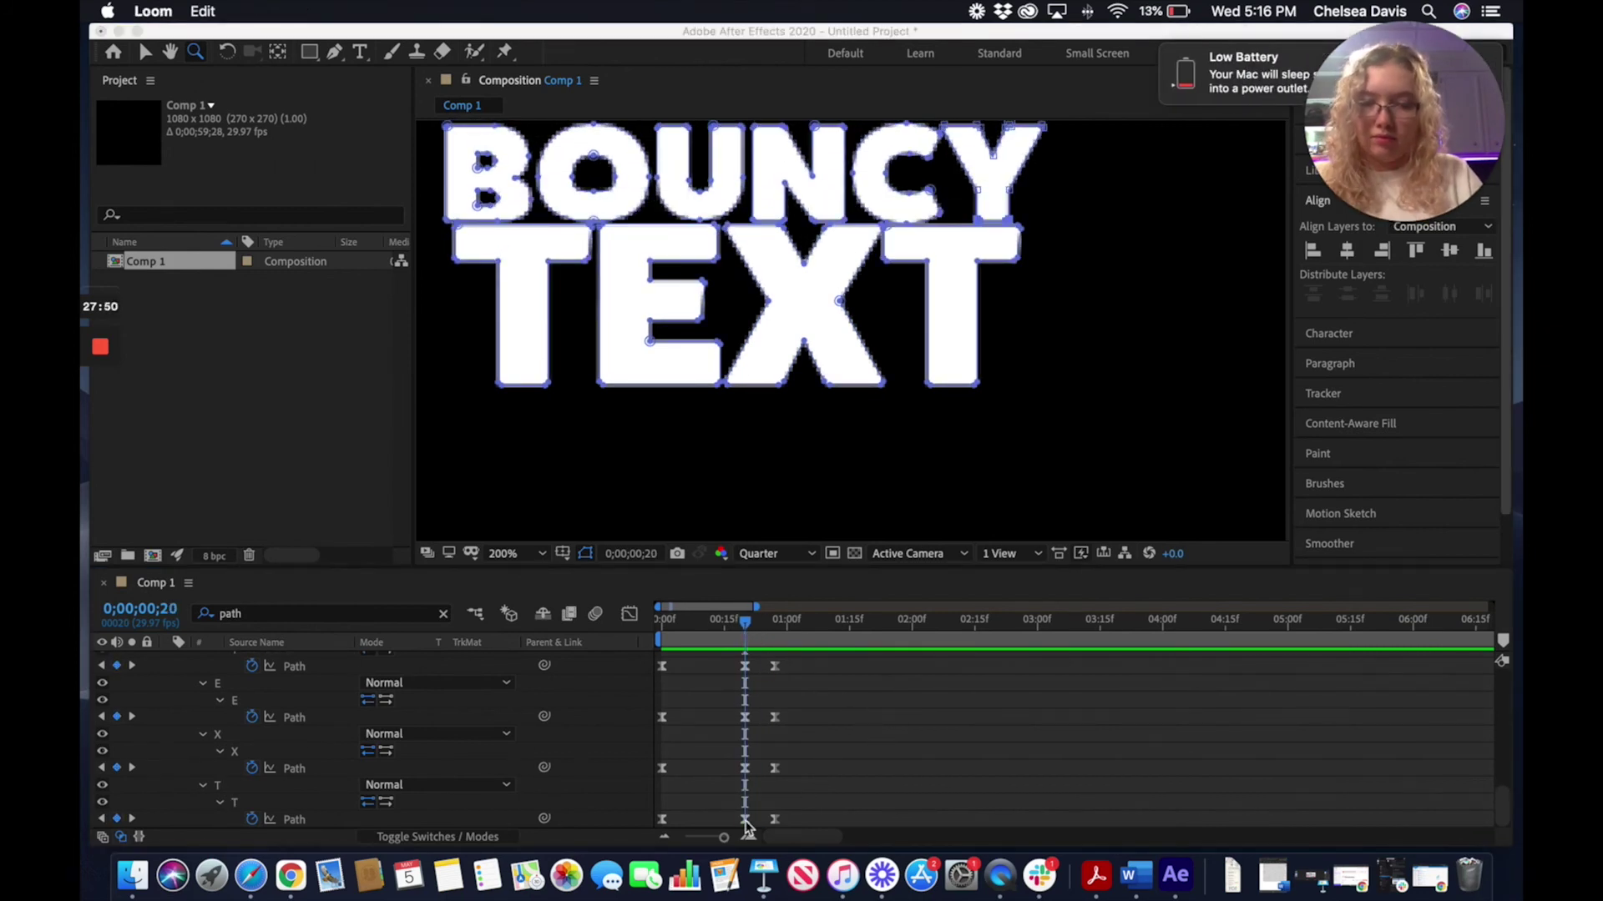
Copy the frame 20 path keyframes of the TEXT letters and paste them at frame 23
click(746, 823)
drag(759, 825, 731, 755)
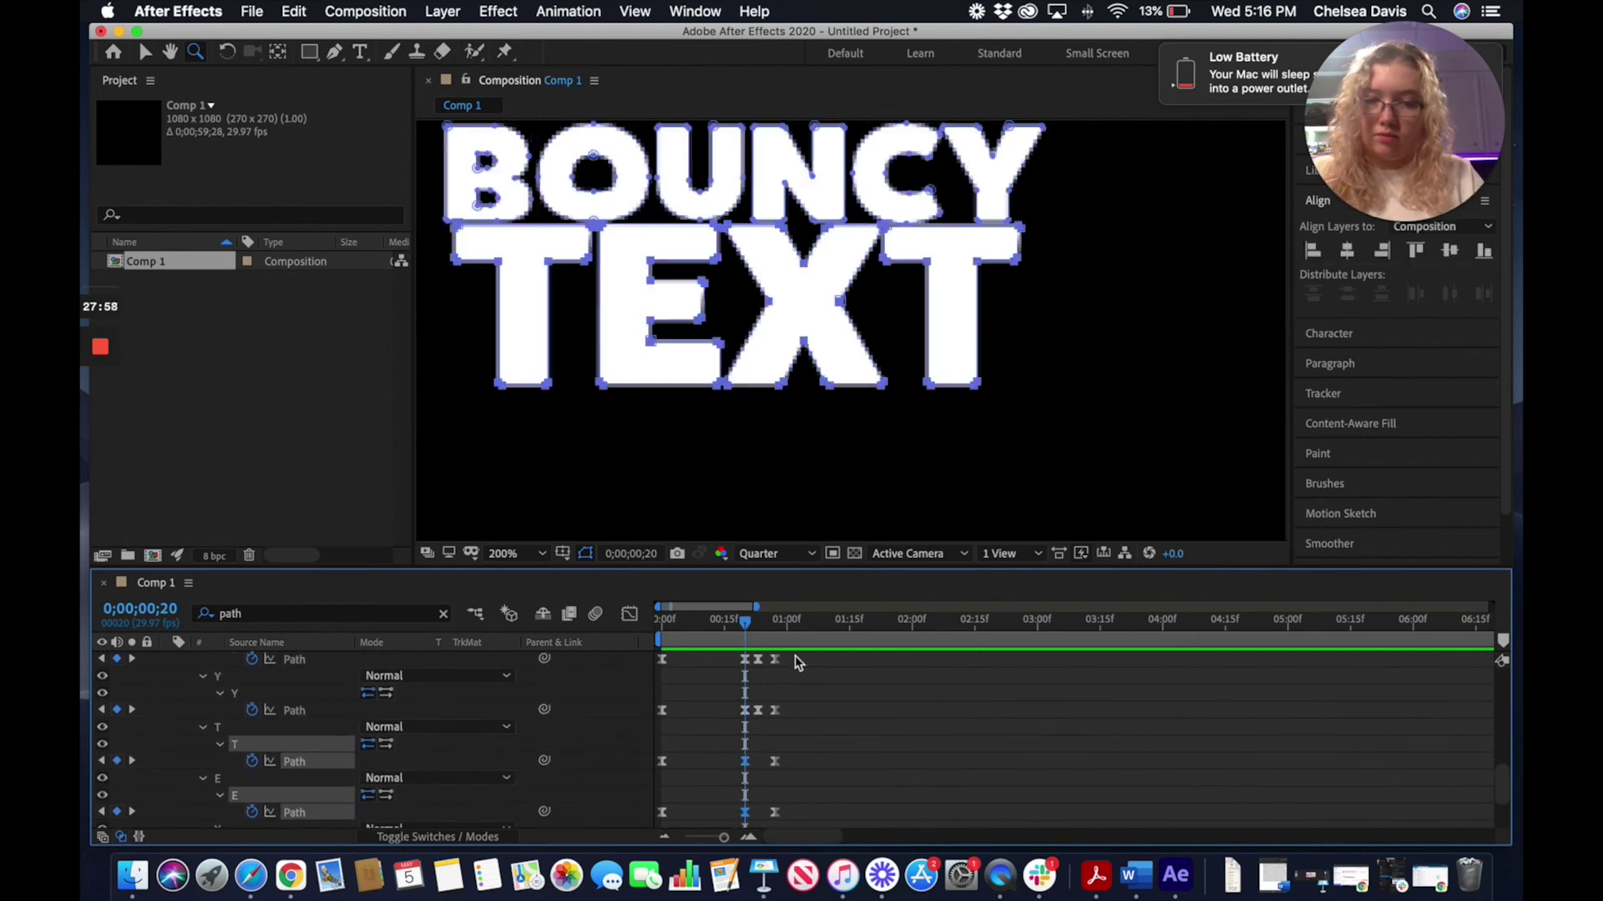
click(293, 11)
click(310, 132)
drag(746, 624, 757, 628)
click(294, 11)
click(318, 198)
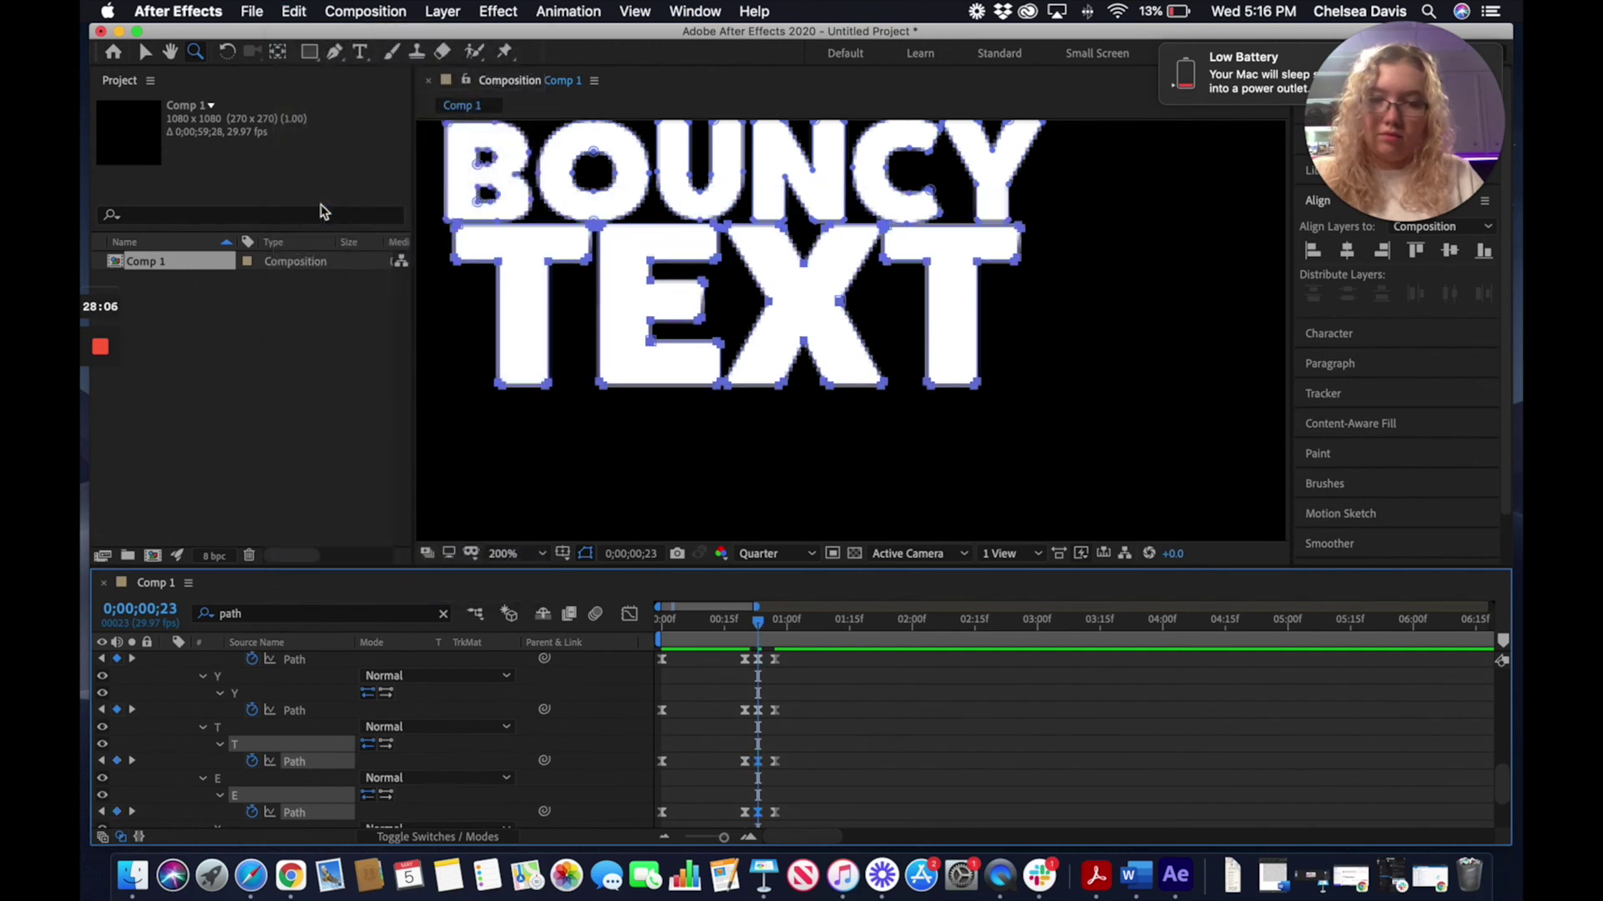
Play back the animation from the first frame, then replay it with the whole composition fitted in the viewer
drag(759, 632, 596, 628)
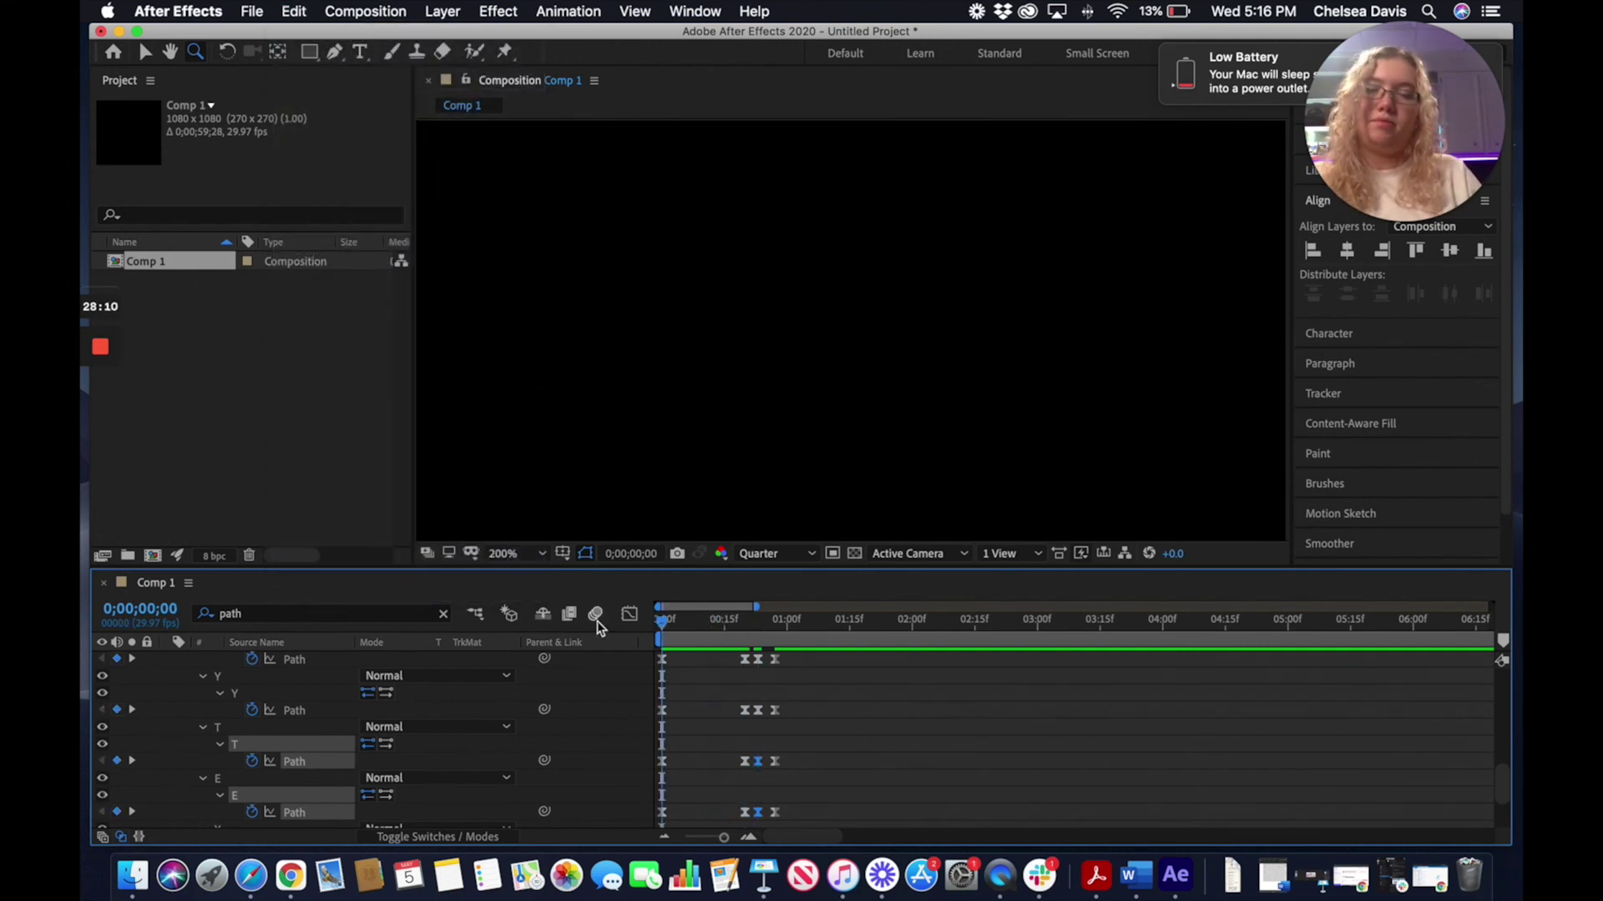
key(space)
key(space)
drag(916, 627, 725, 627)
alt+click(601, 194)
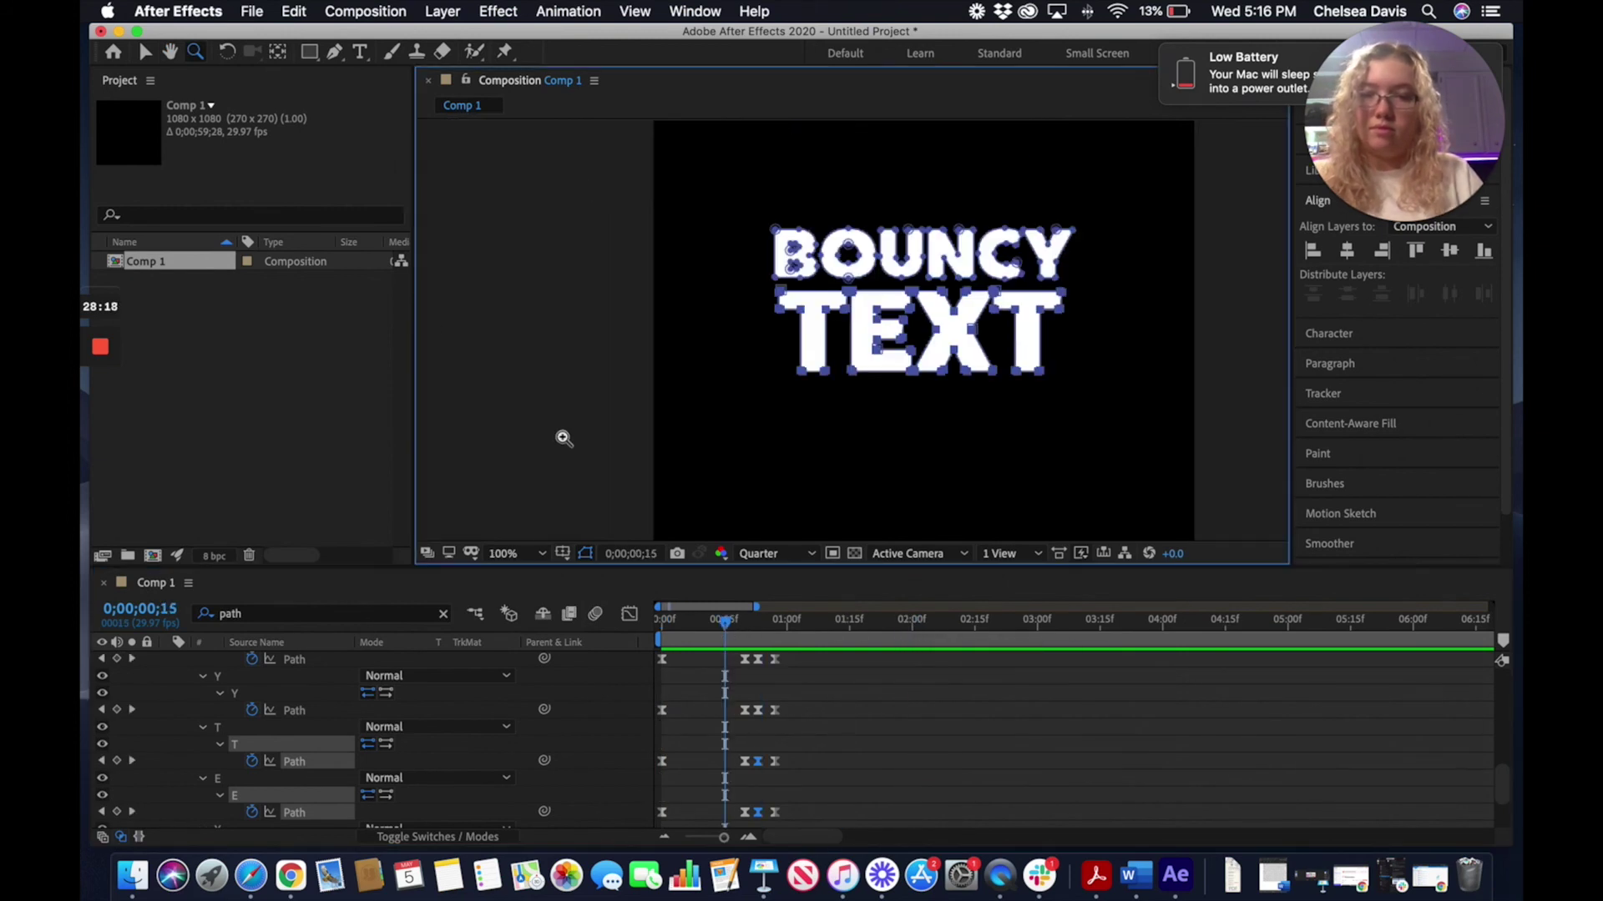
click(516, 554)
click(531, 223)
click(144, 53)
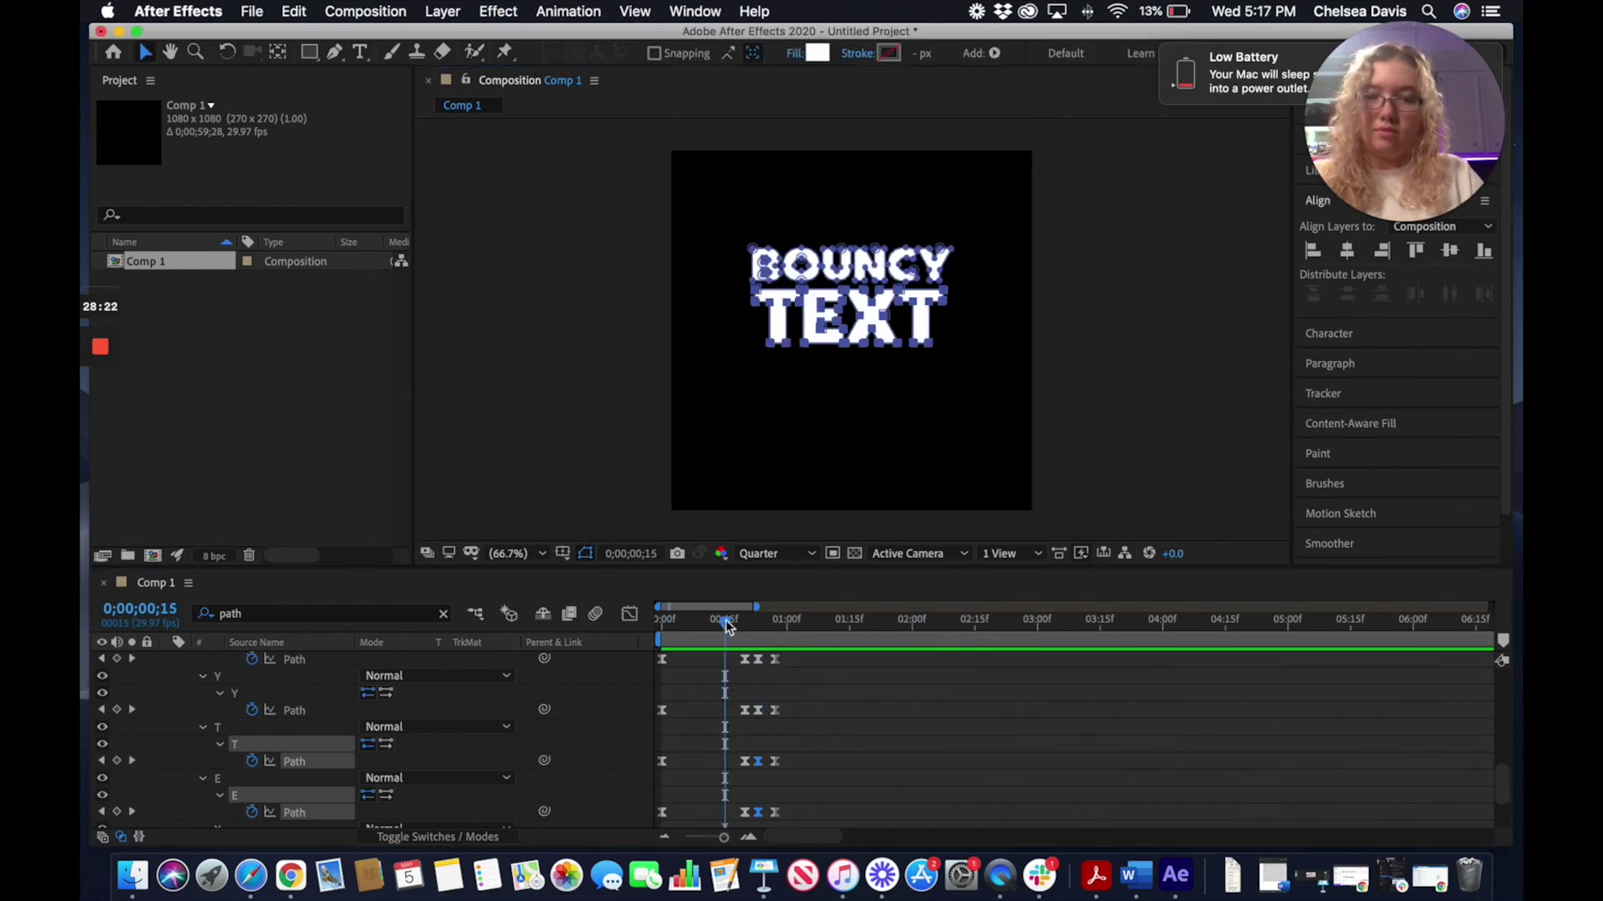
drag(726, 627, 600, 619)
key(space)
key(space)
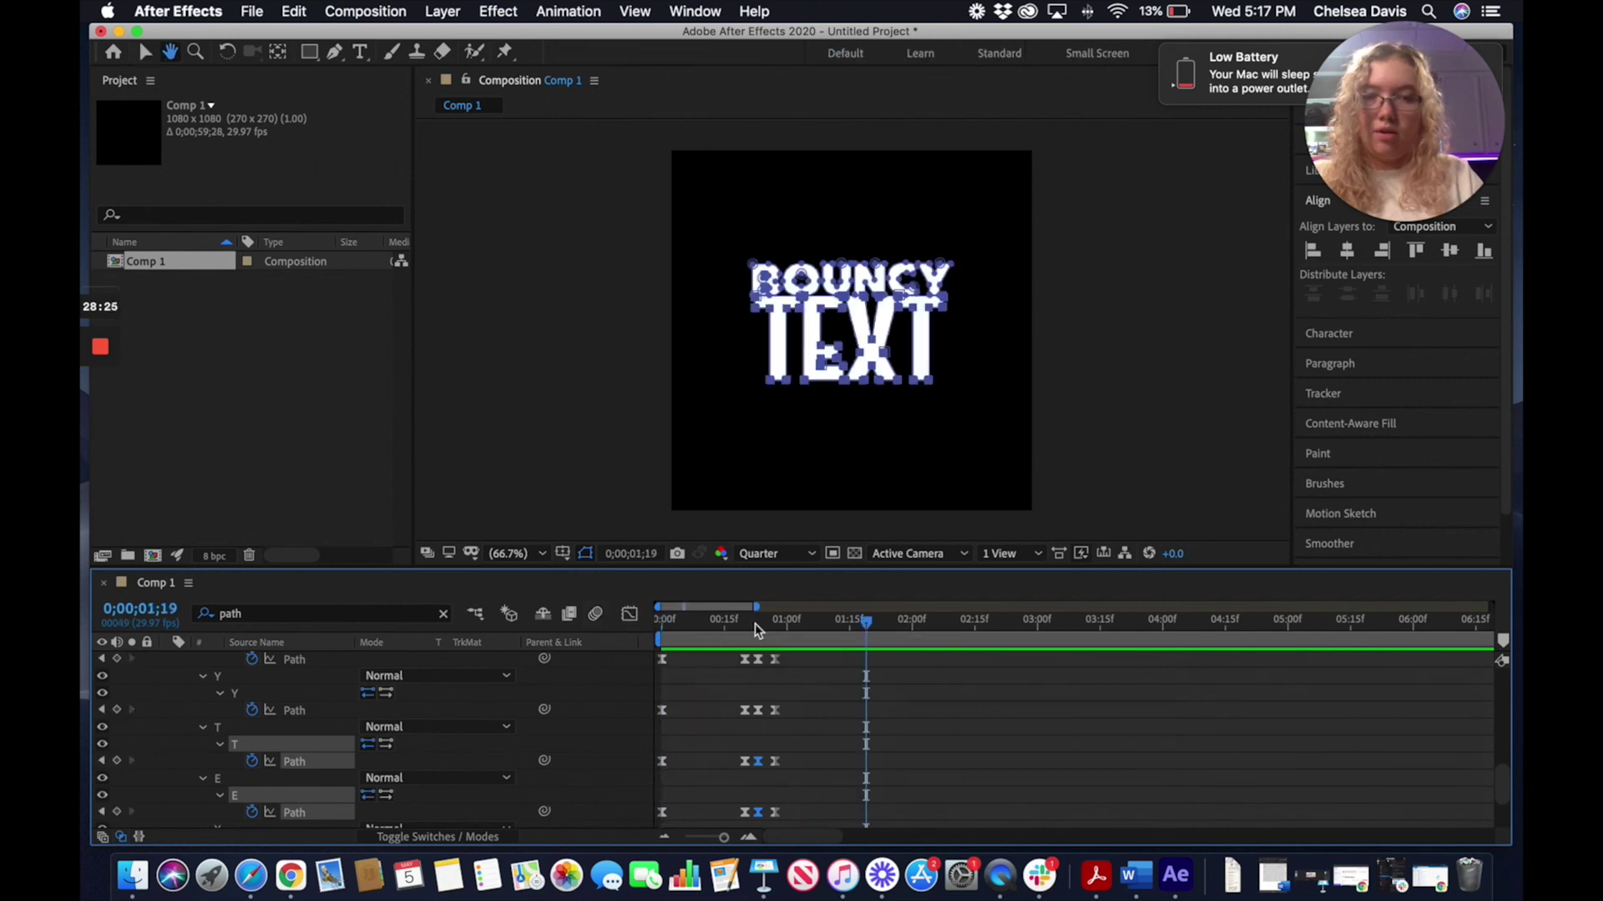
Copy the last two path keyframes of all the BOUNCY TEXT letters and paste them at 0;00;01;02
drag(690, 641, 665, 638)
scroll(904, 710, down, 2)
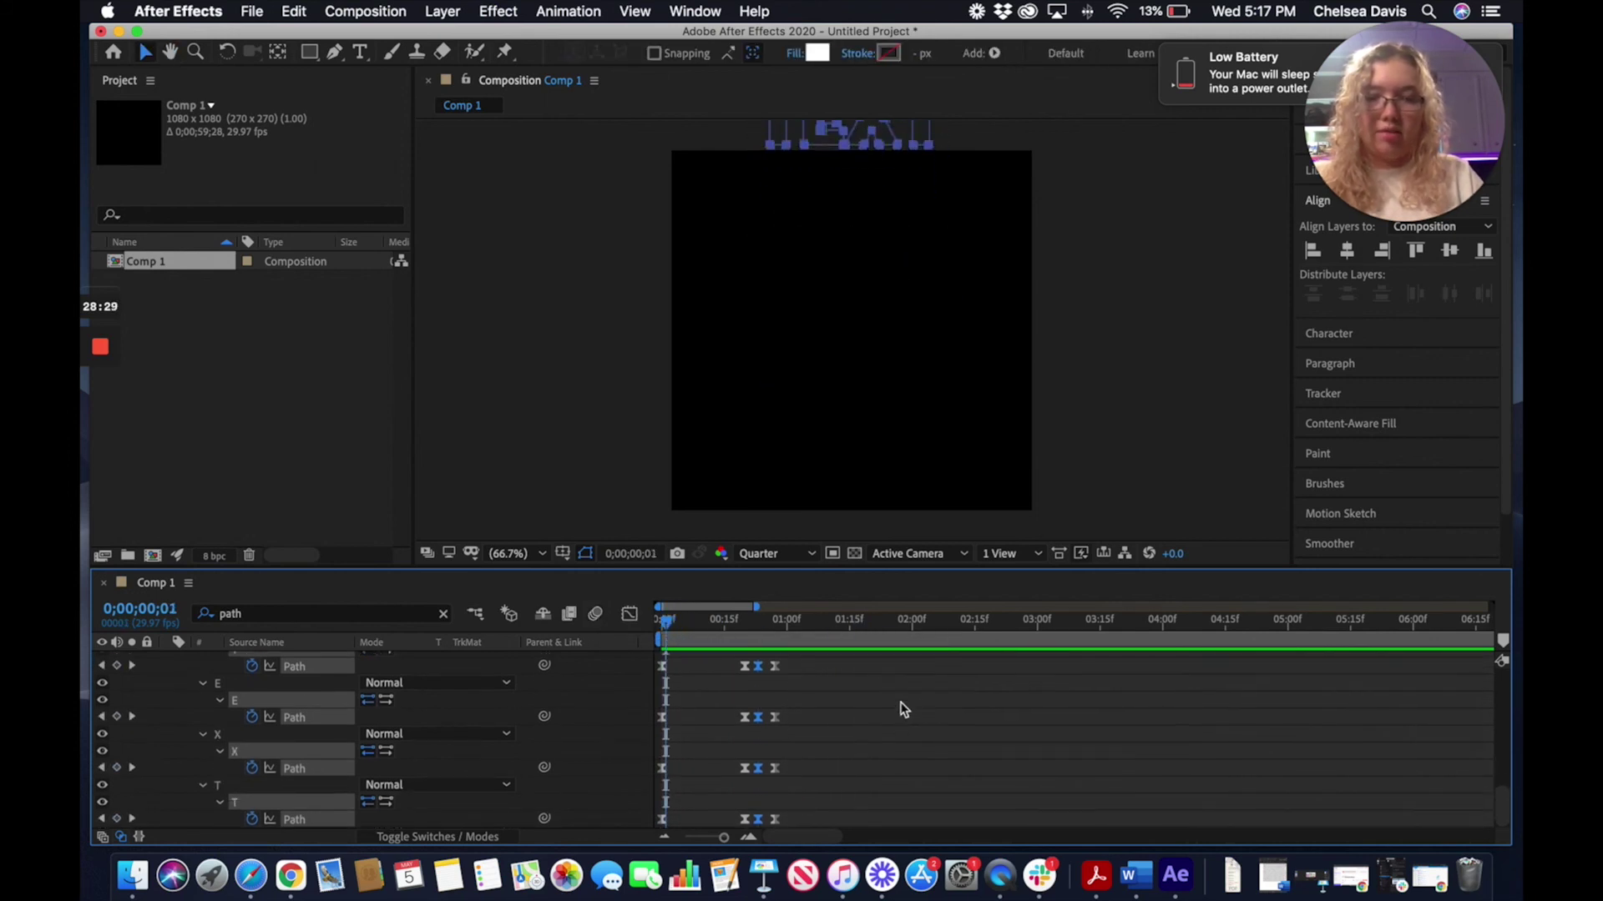
click(868, 772)
drag(793, 821, 757, 628)
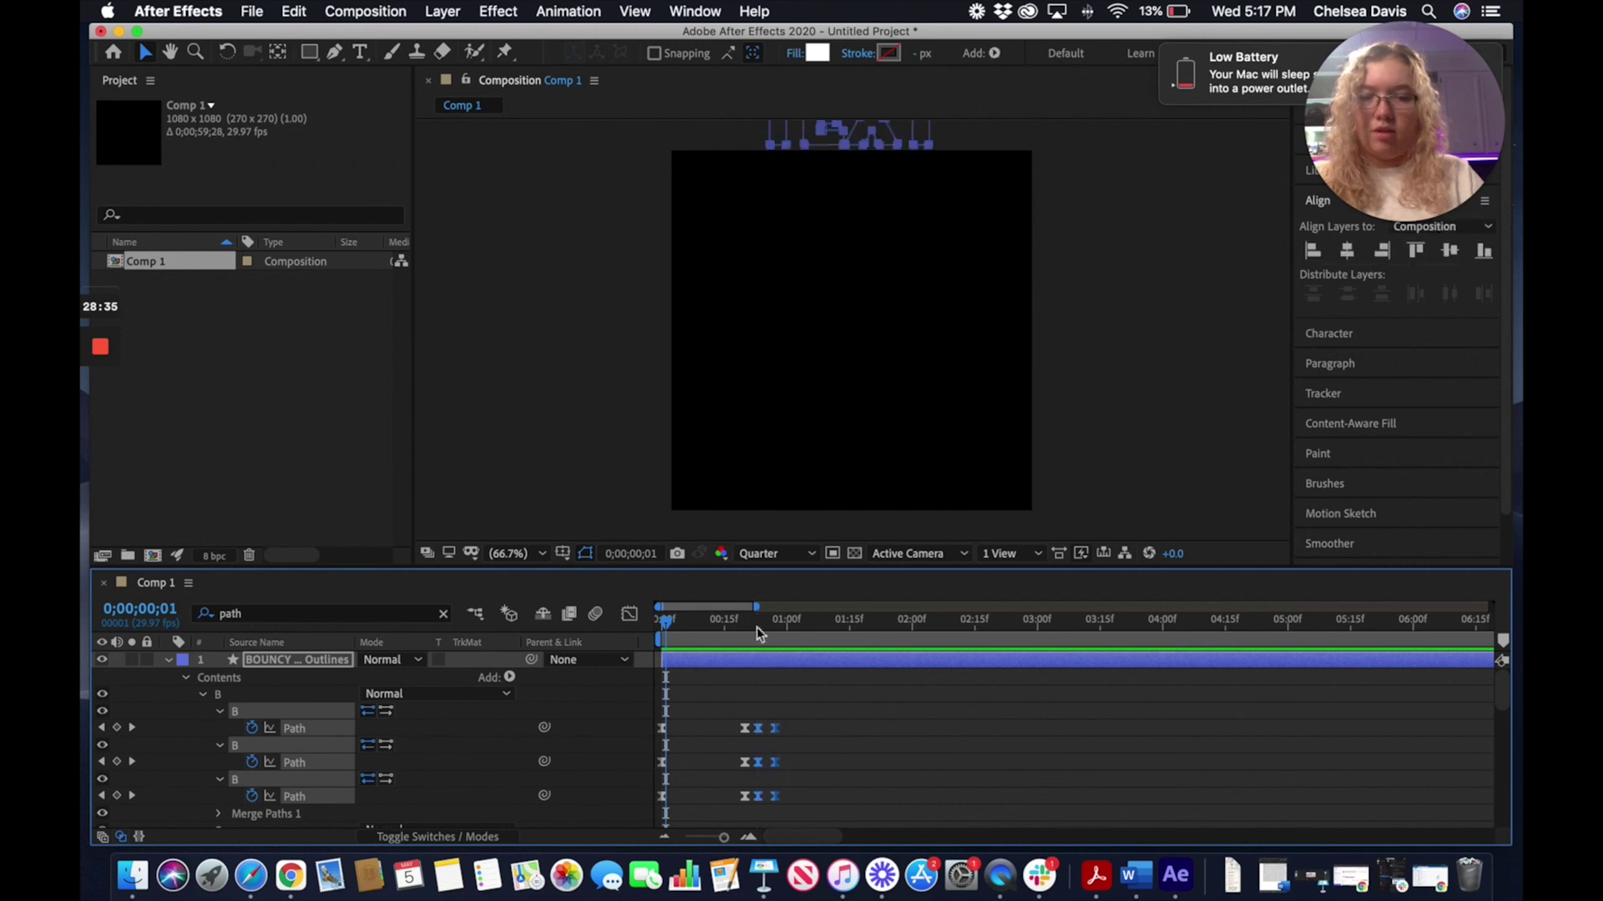
click(293, 12)
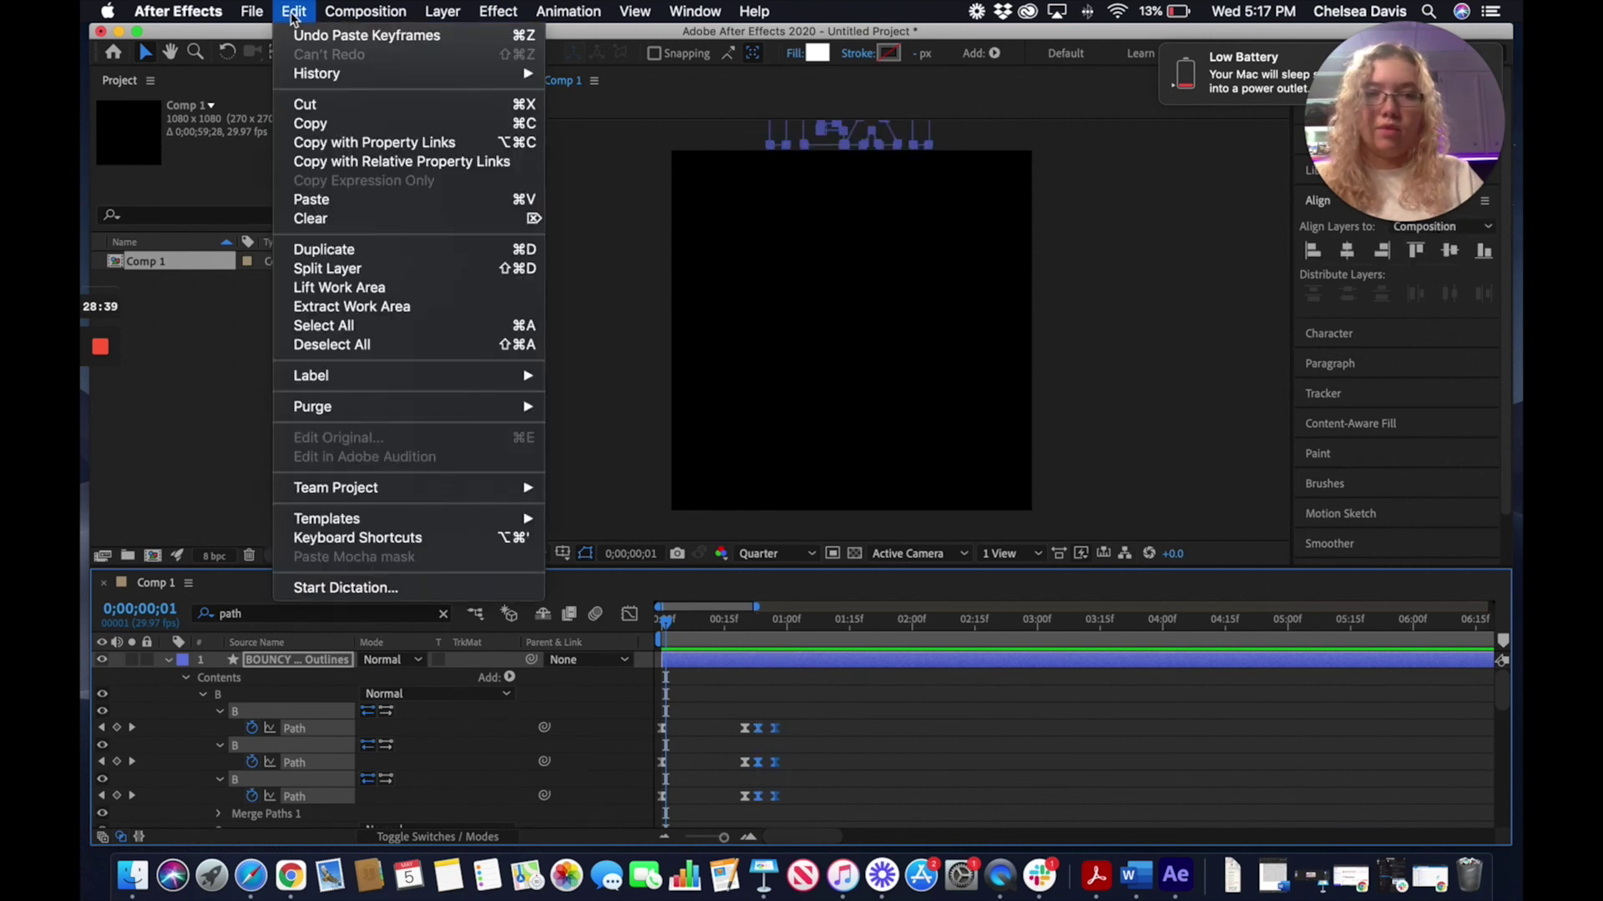
click(326, 125)
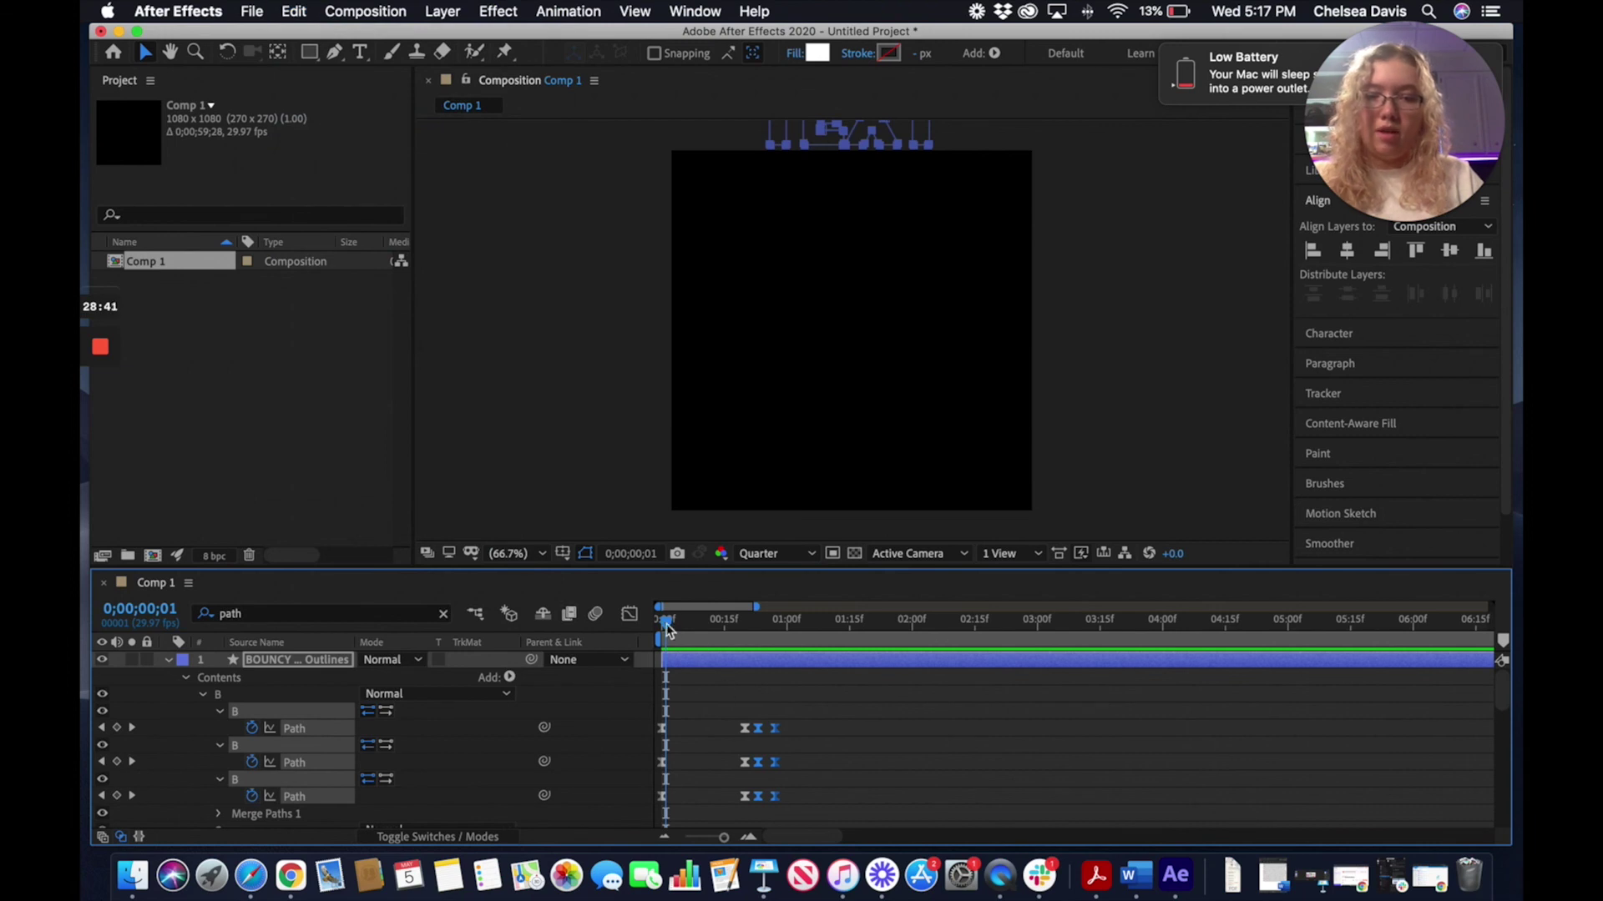
drag(667, 628, 795, 628)
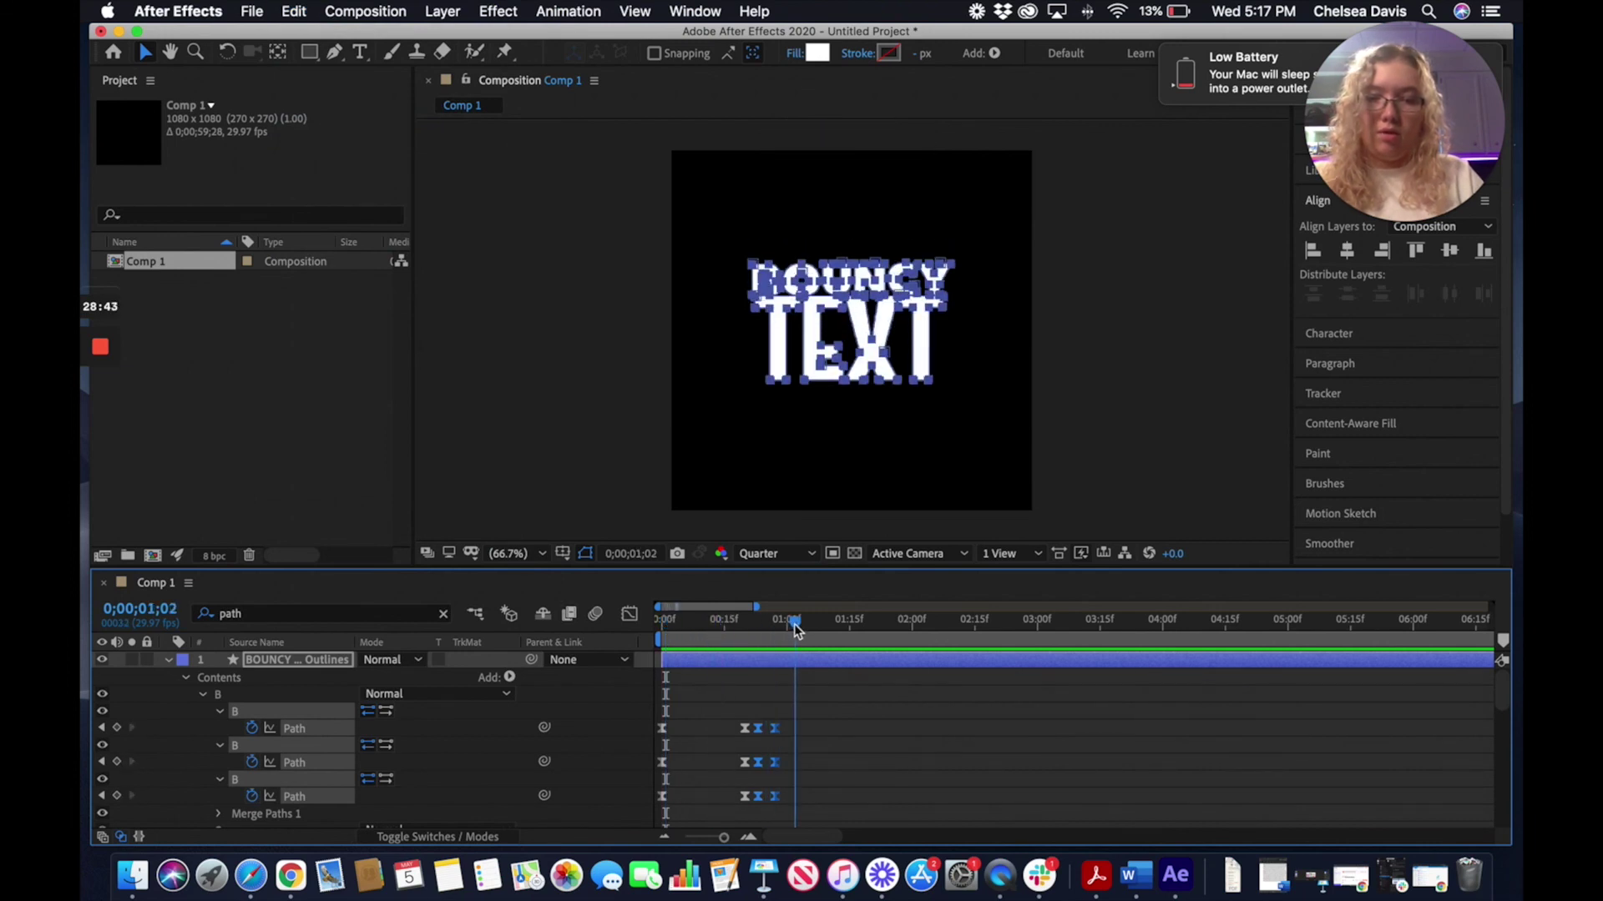
key(super+v)
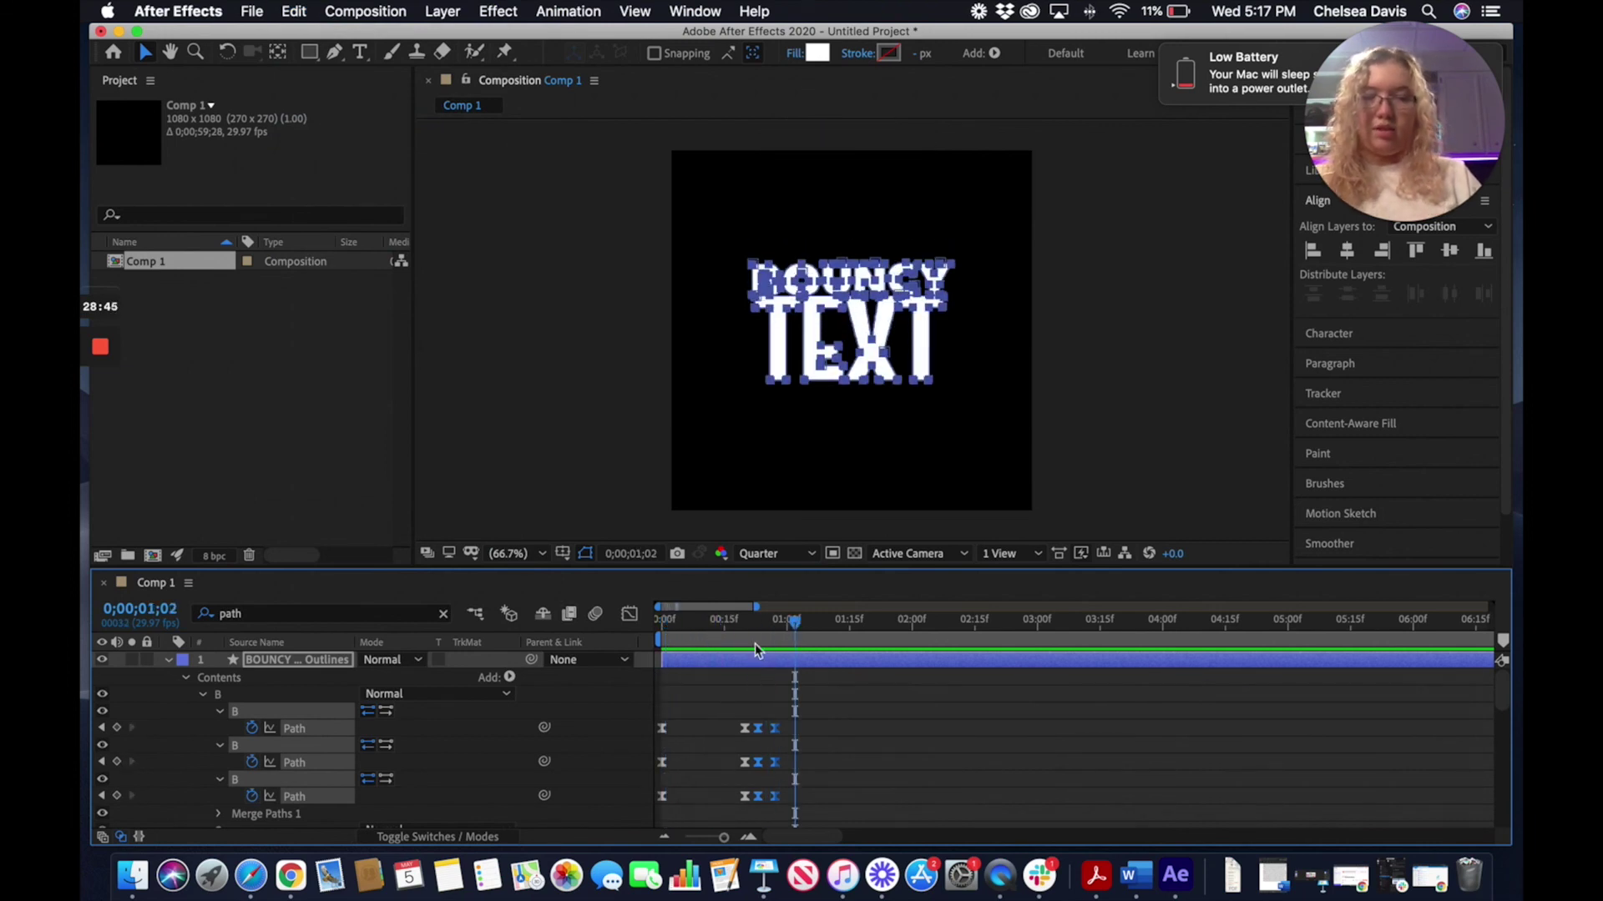
click(293, 12)
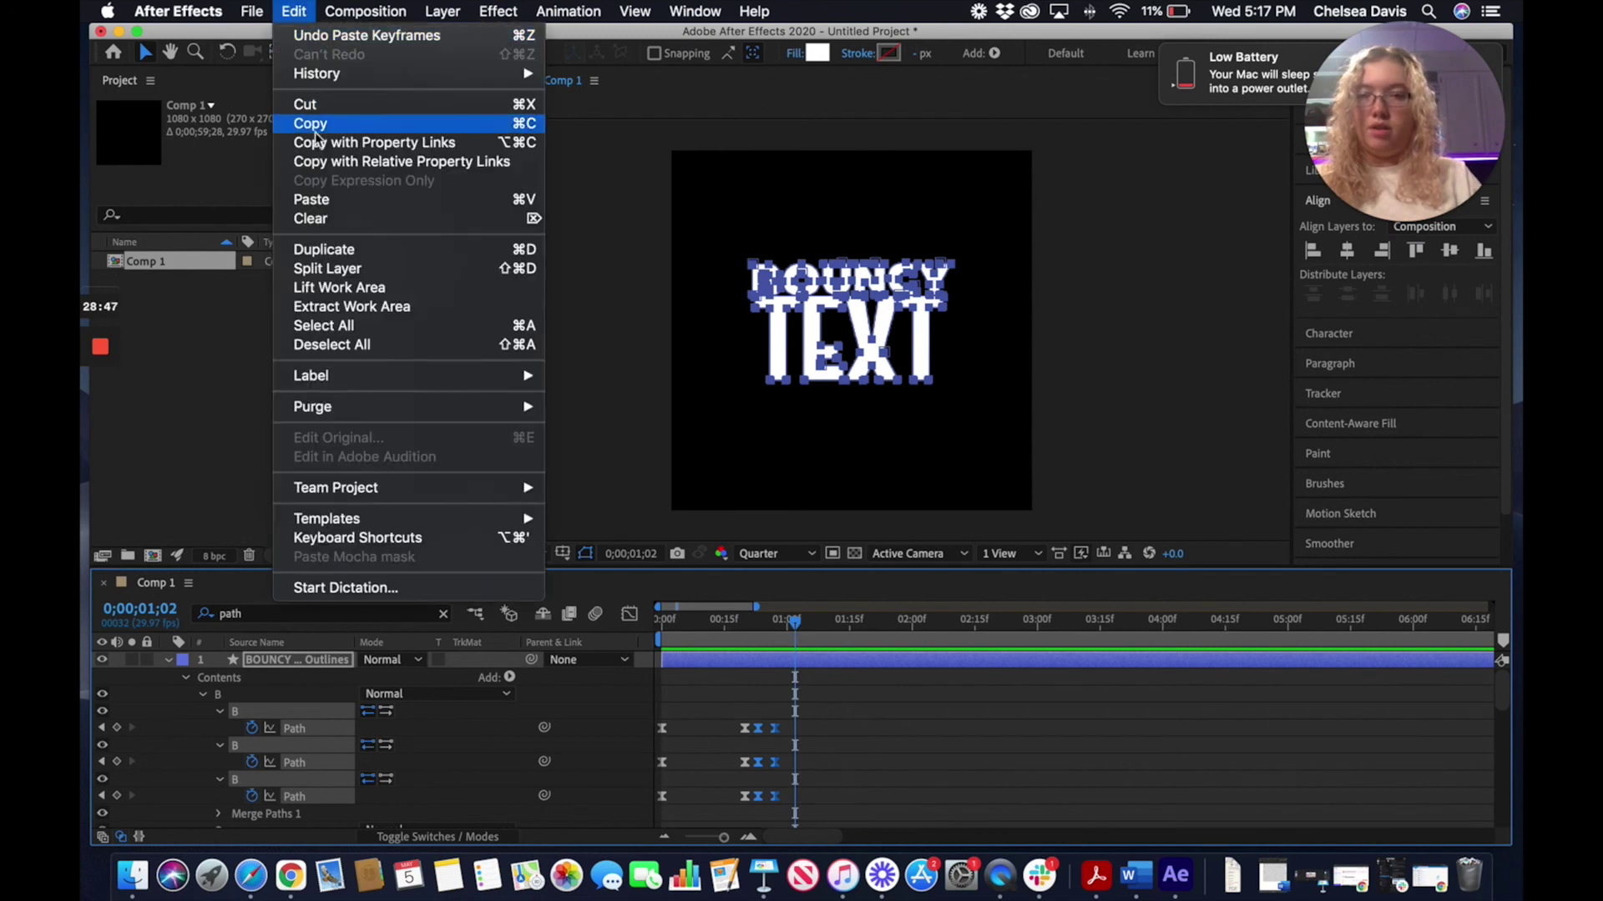
click(330, 199)
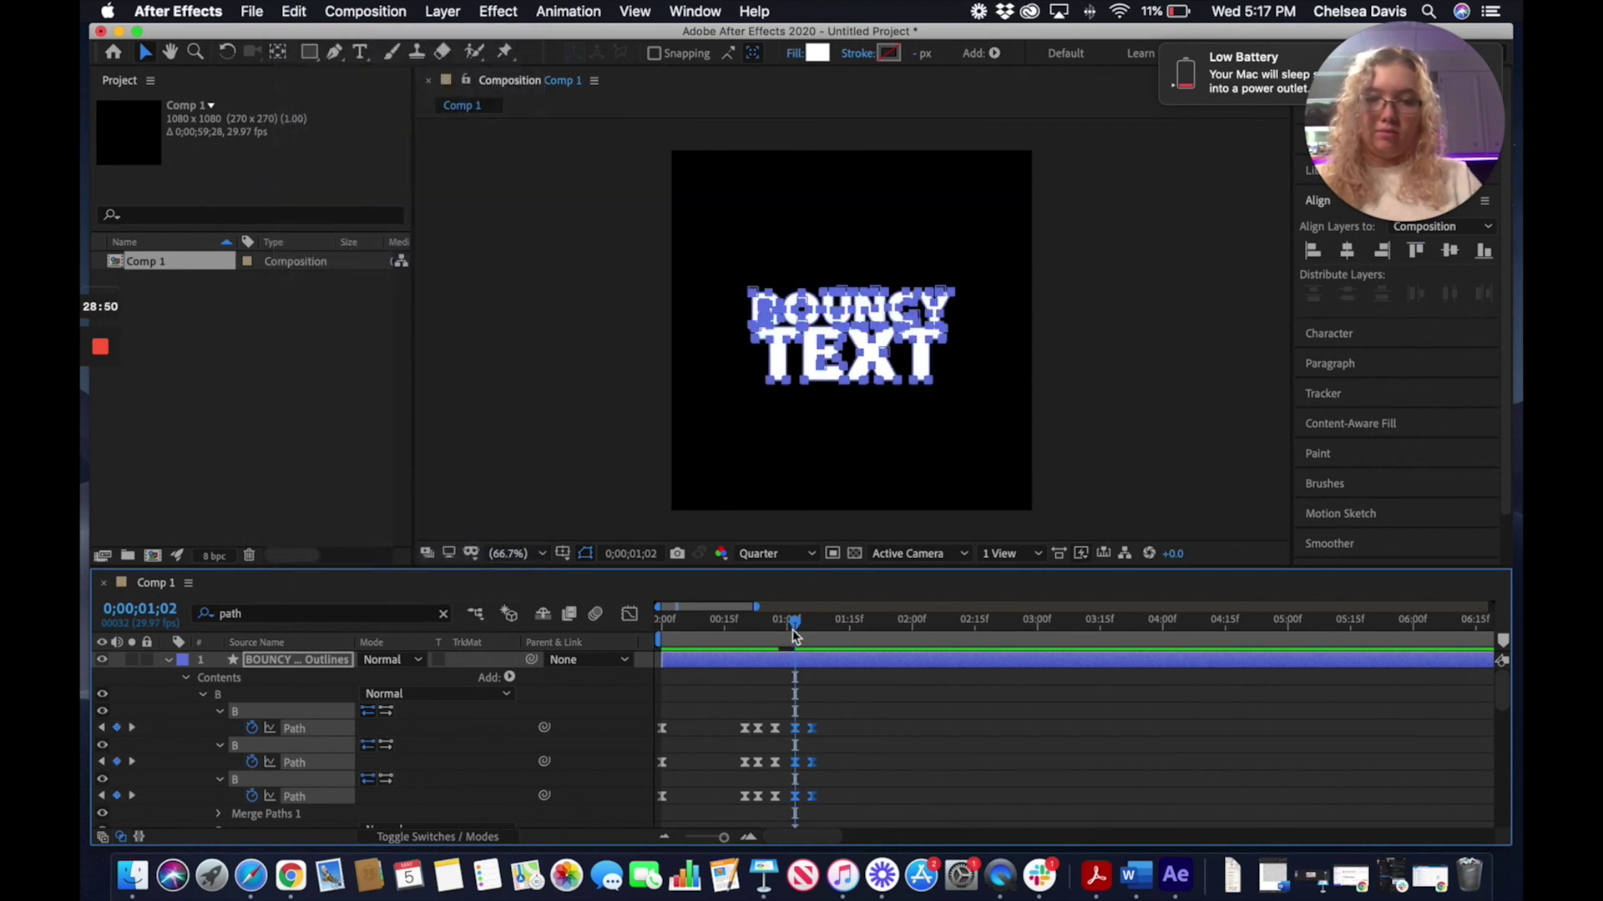
Play back the animation from the first frame to check the repeated bounce
drag(792, 628, 637, 636)
key(space)
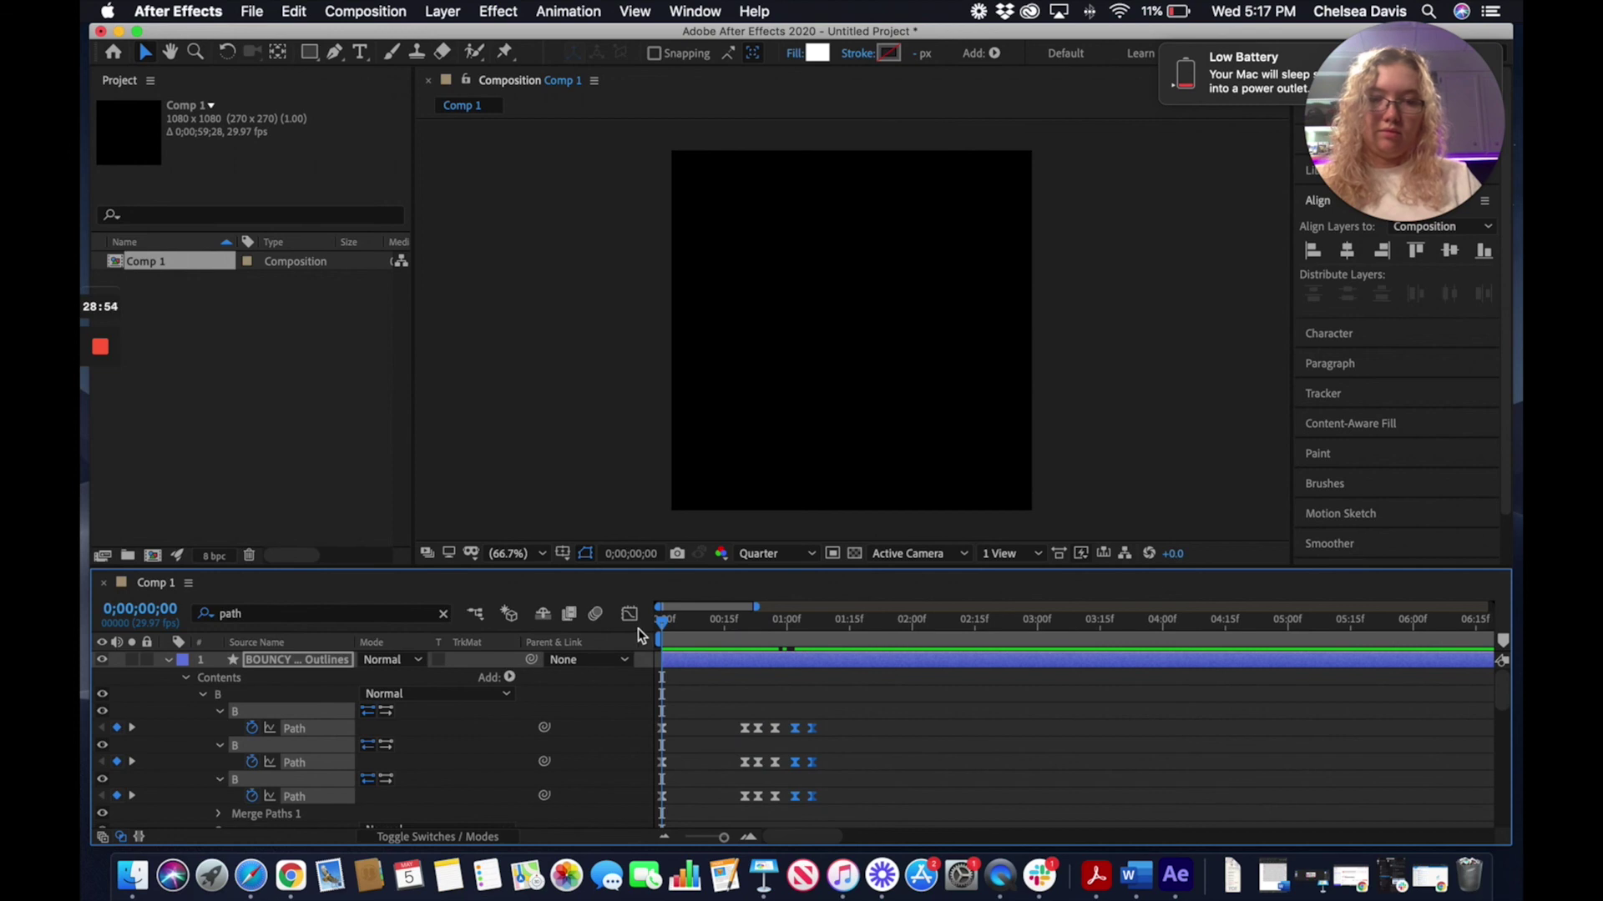
key(space)
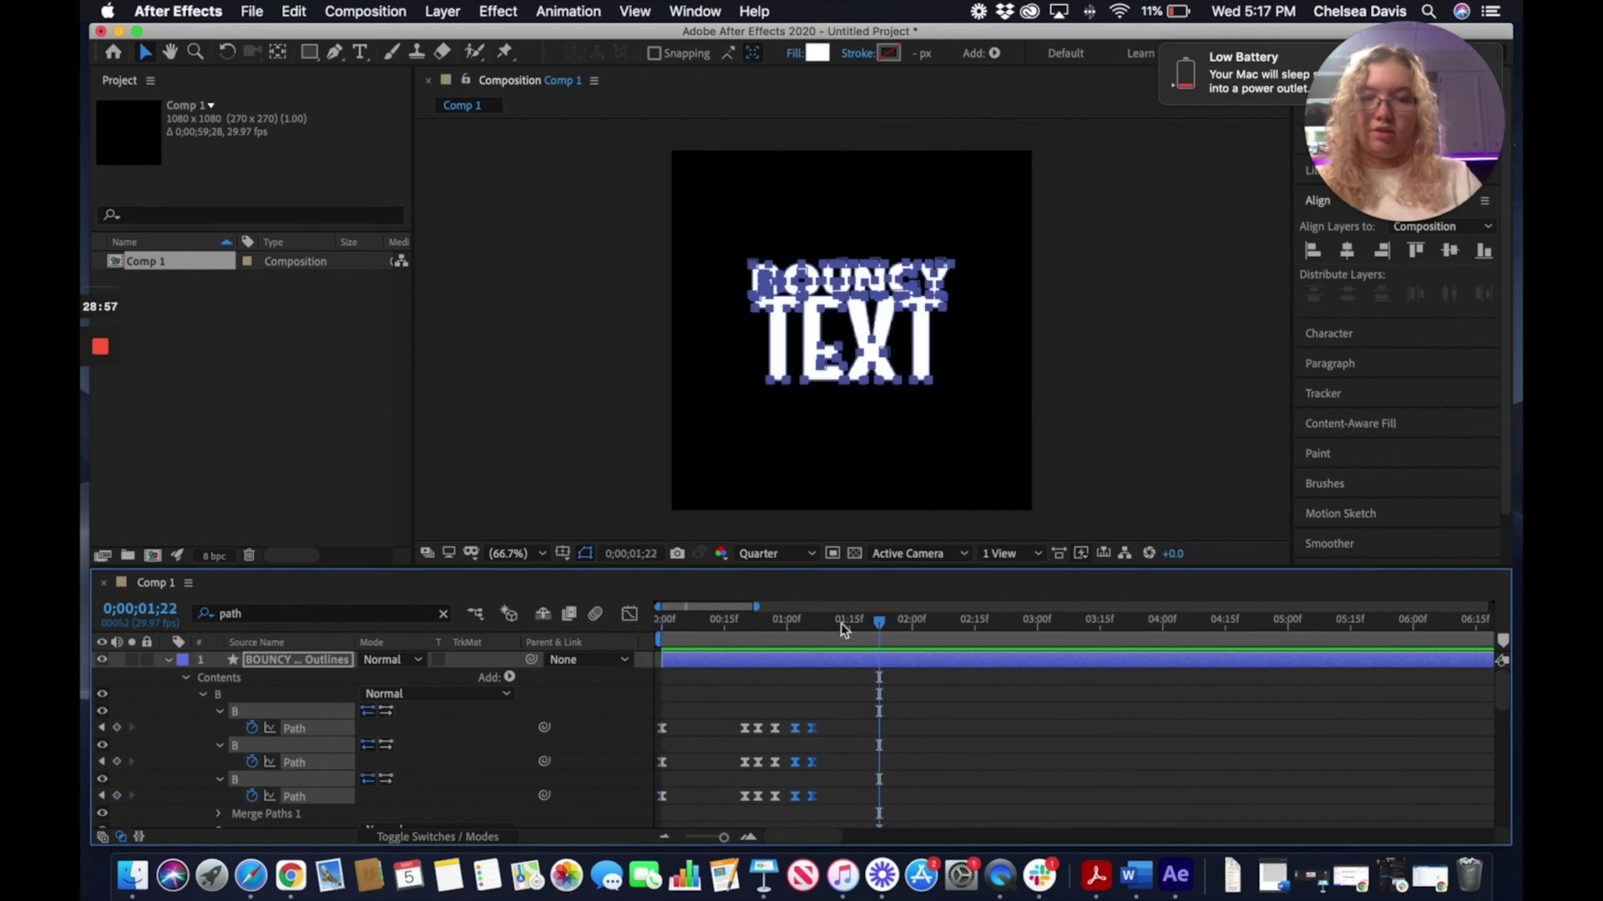
click(834, 628)
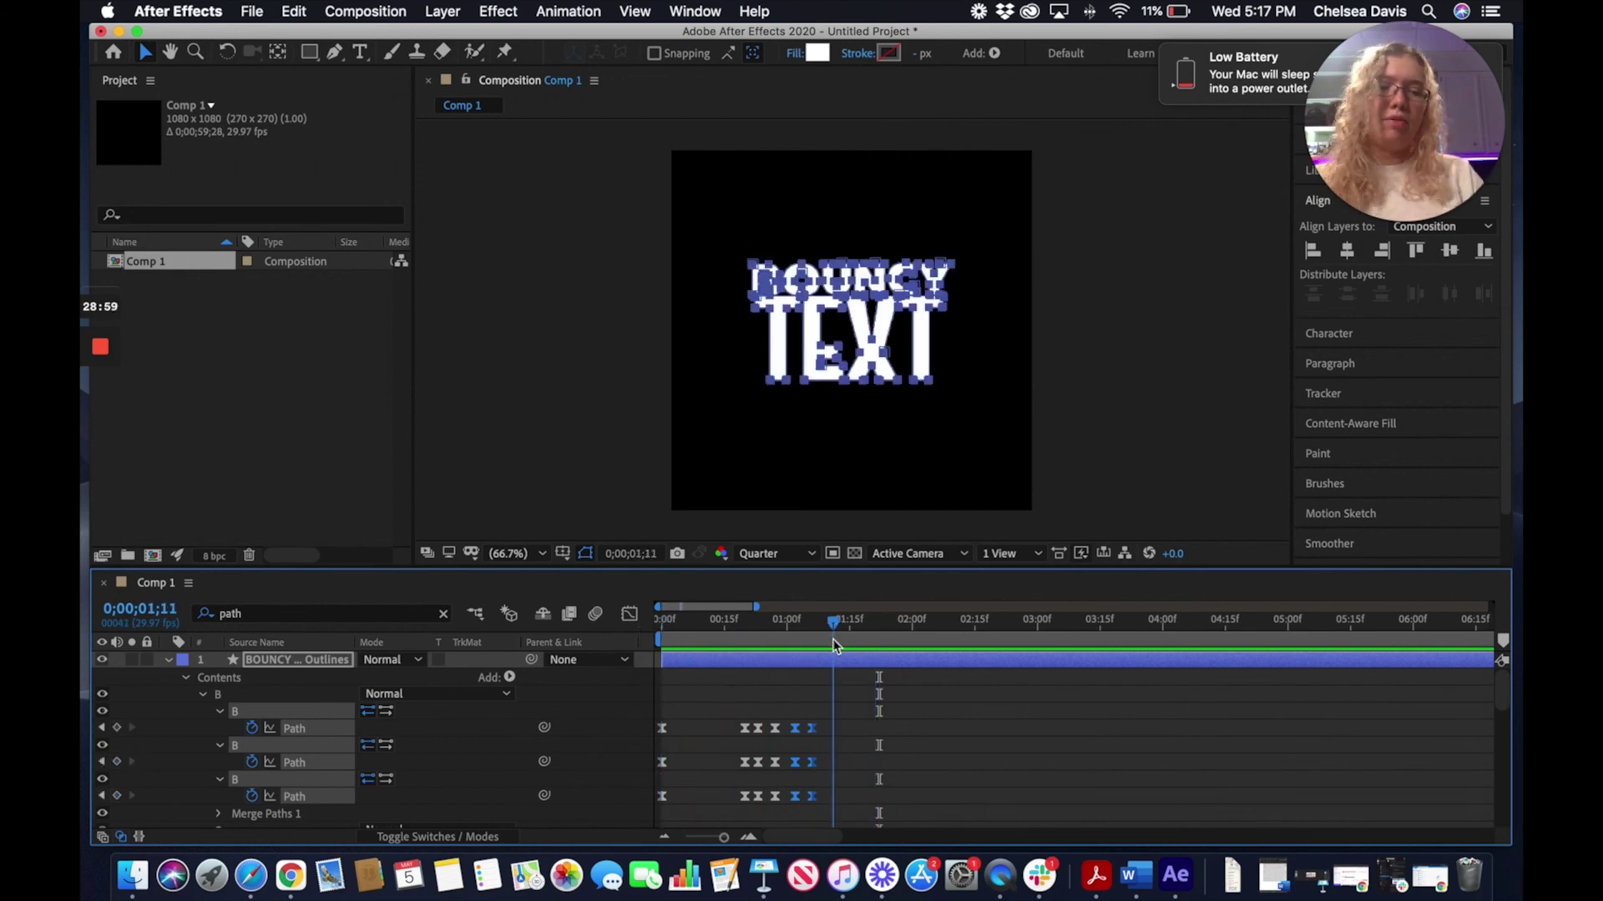
click(253, 729)
click(253, 730)
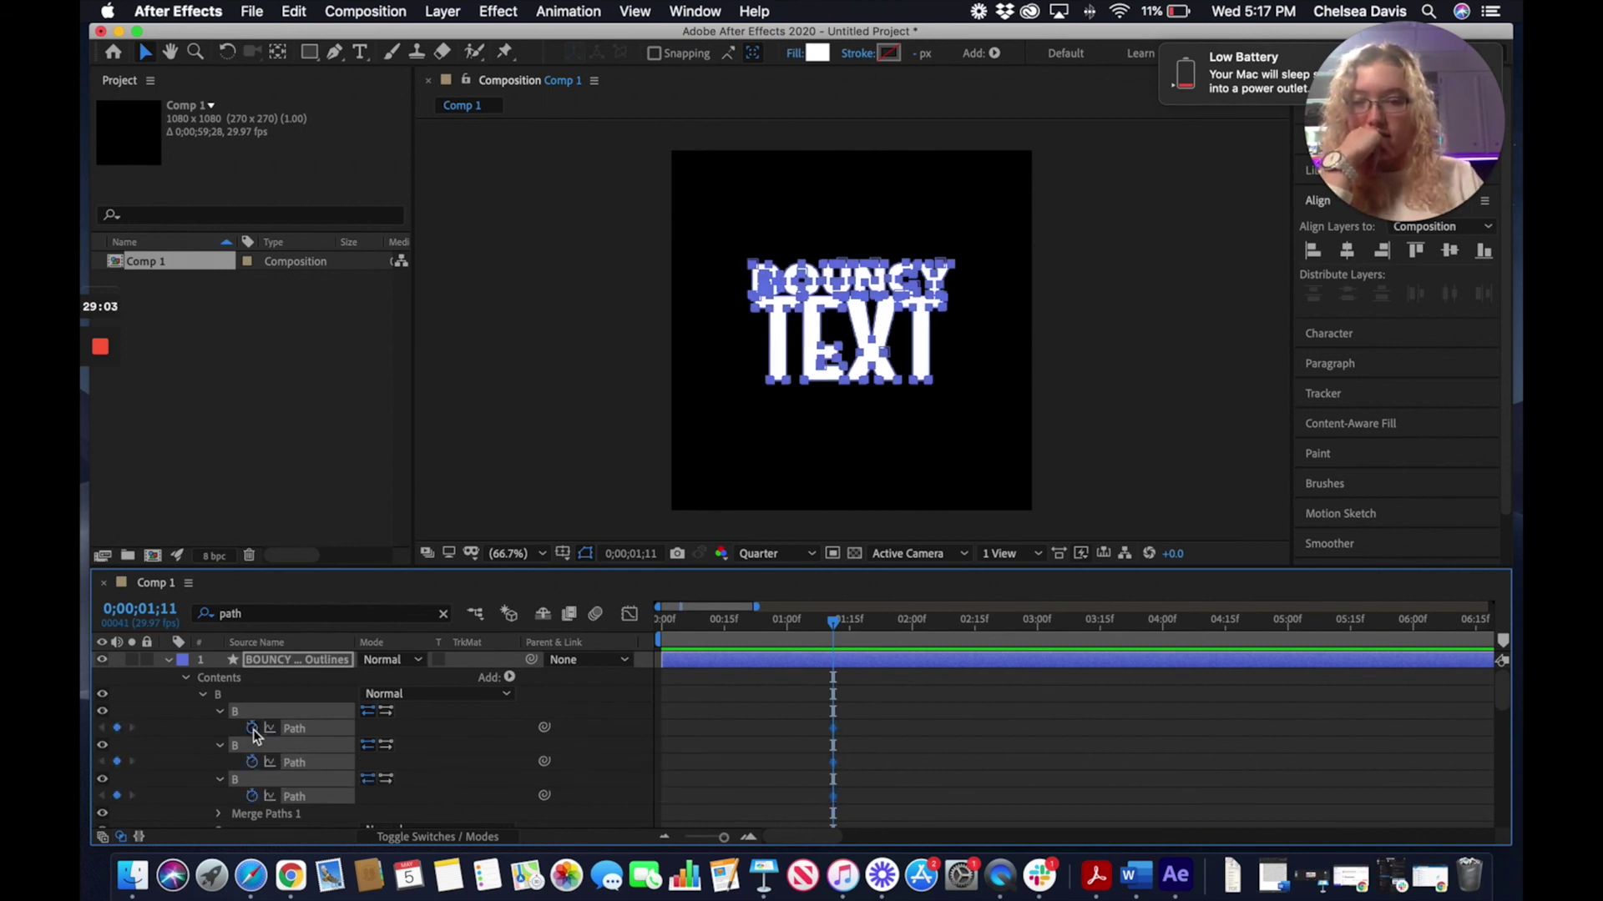
key(super+z)
key(super+z)
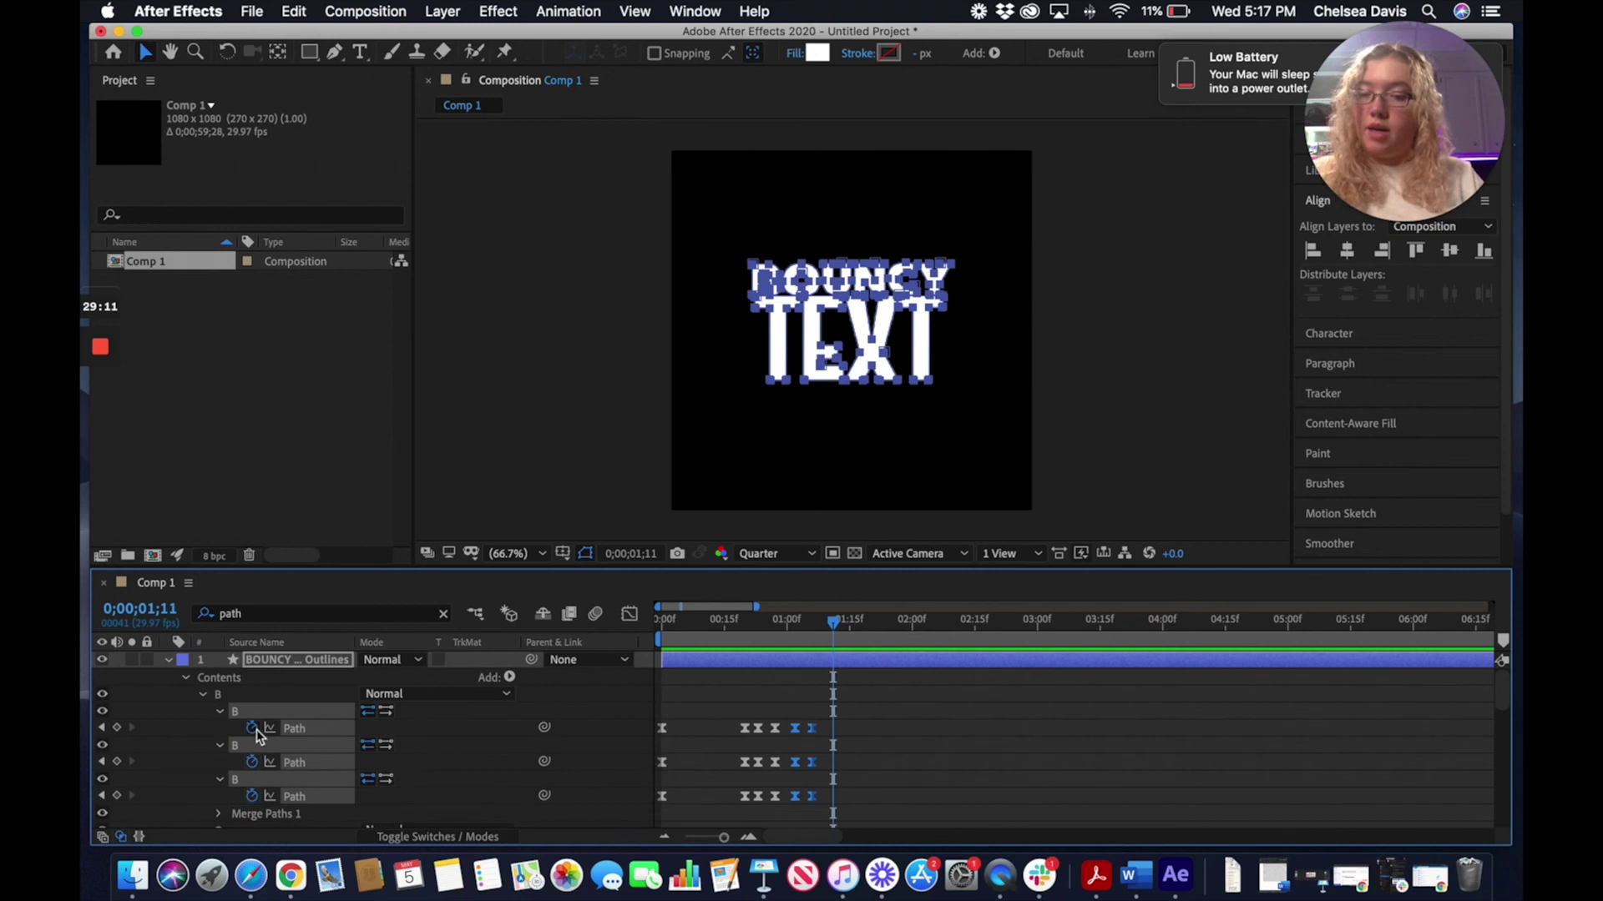
Add an expression to the selected letter paths and look through the Property functions of the expression language without inserting one
alt+click(252, 728)
click(433, 744)
mouse_move(491, 756)
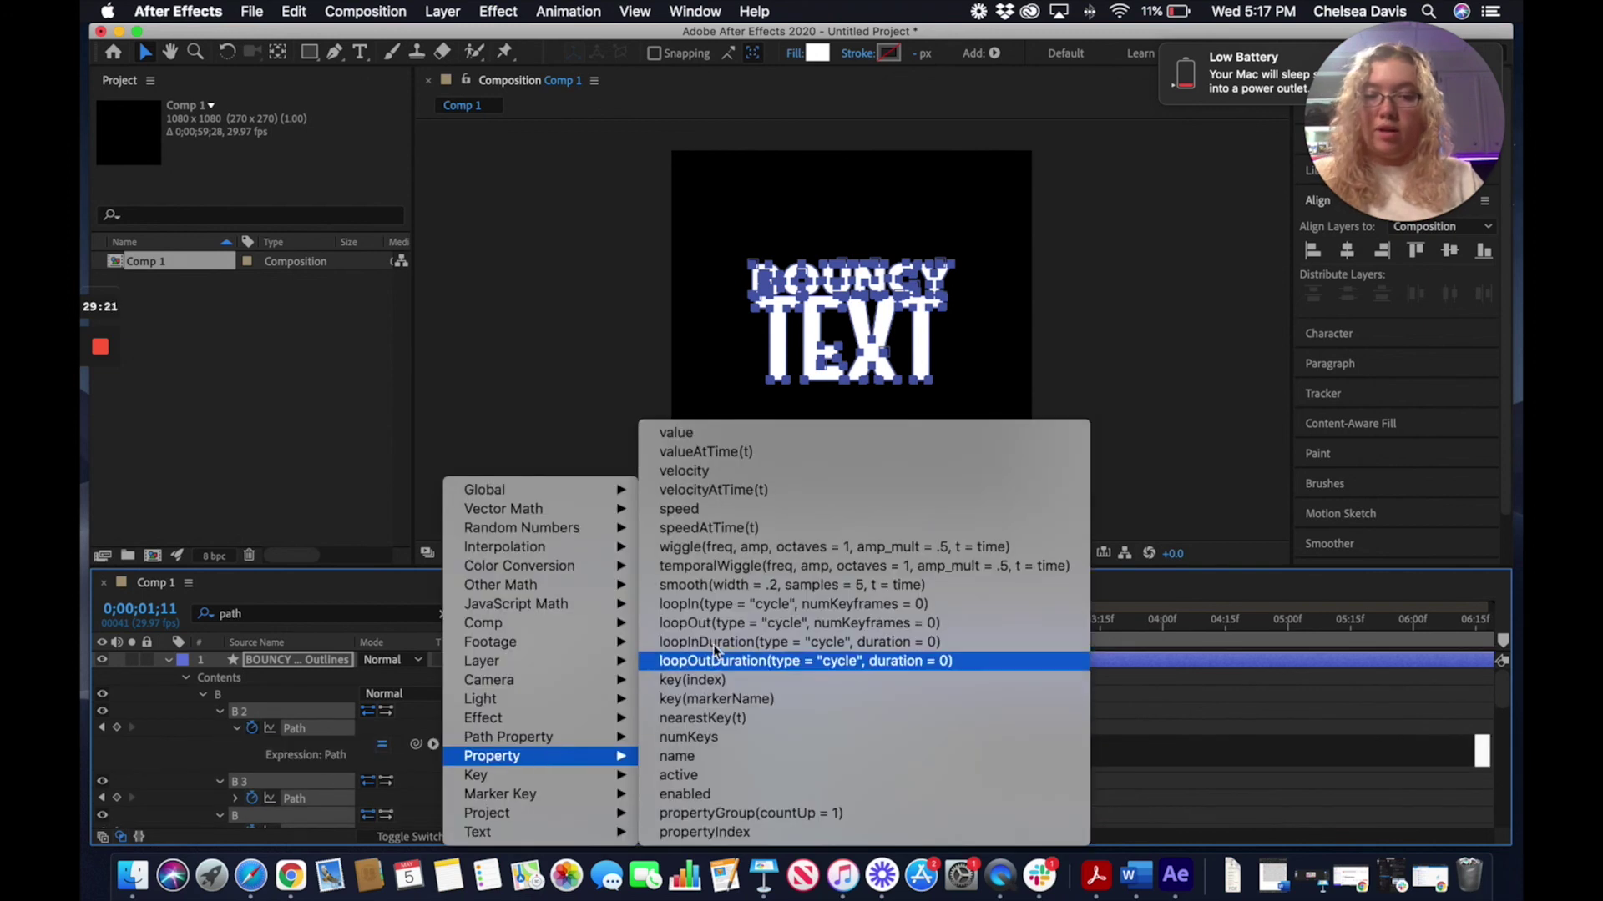
click(1242, 701)
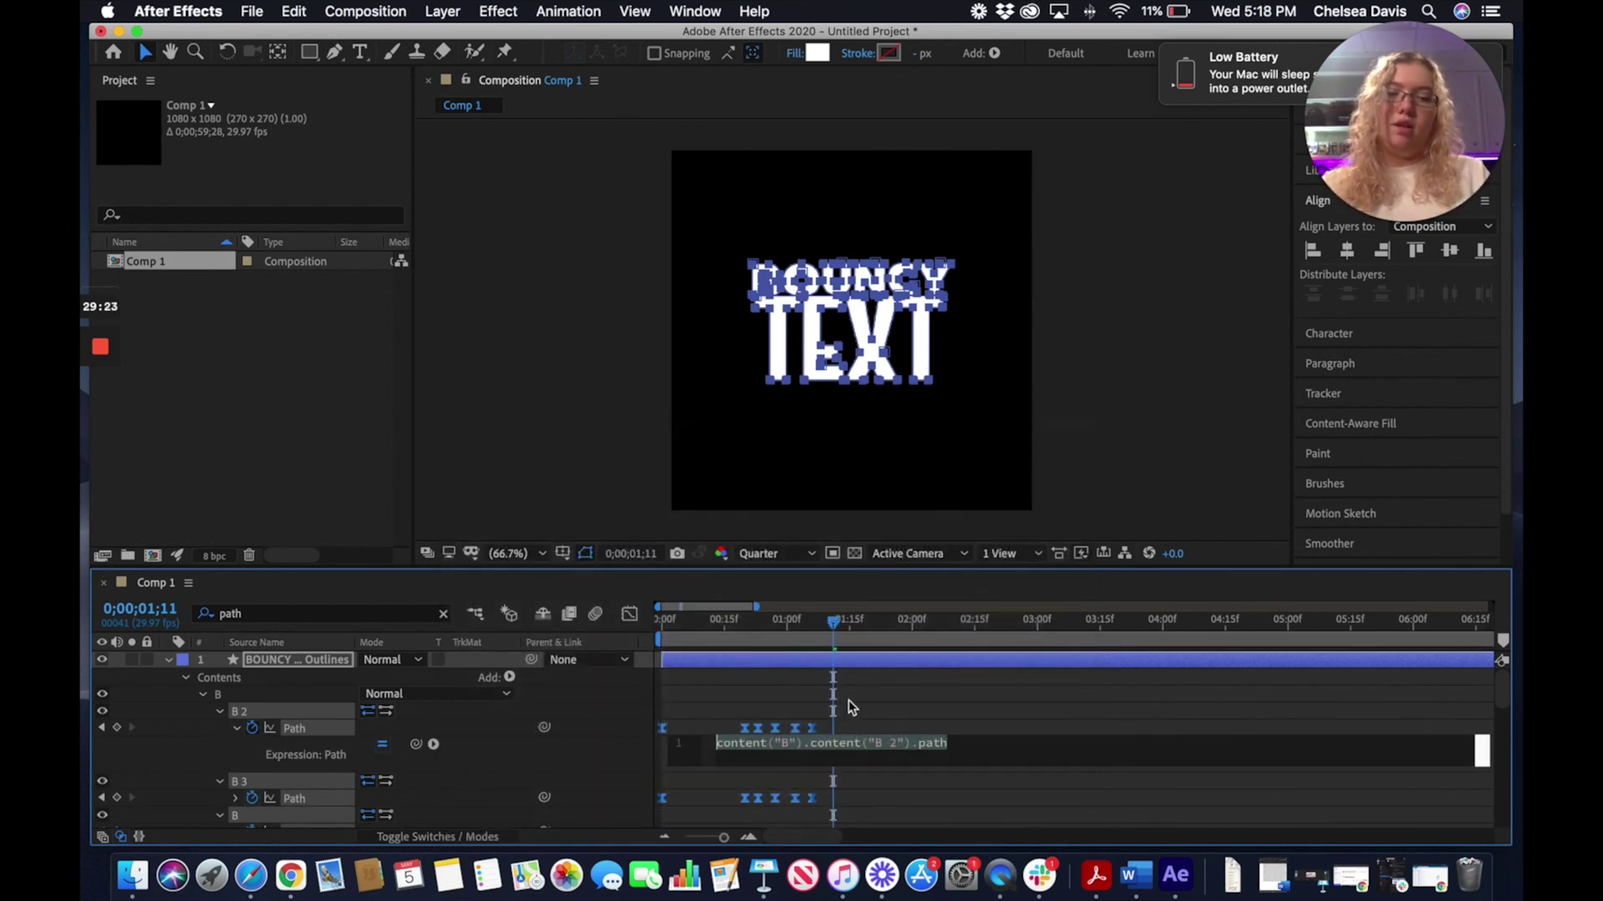
click(236, 728)
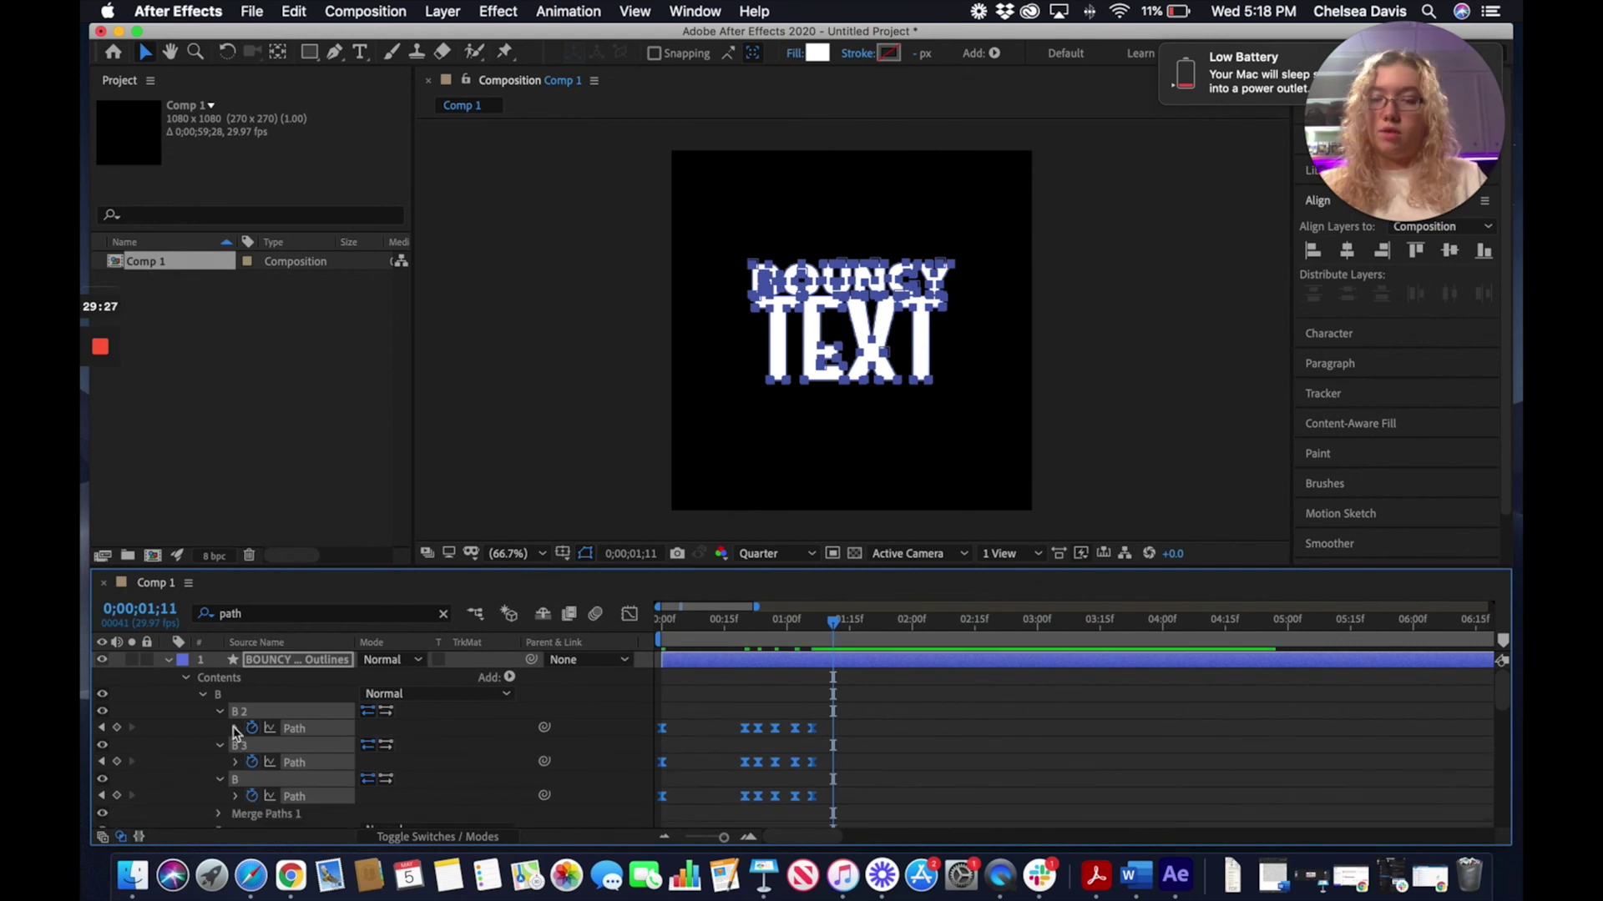
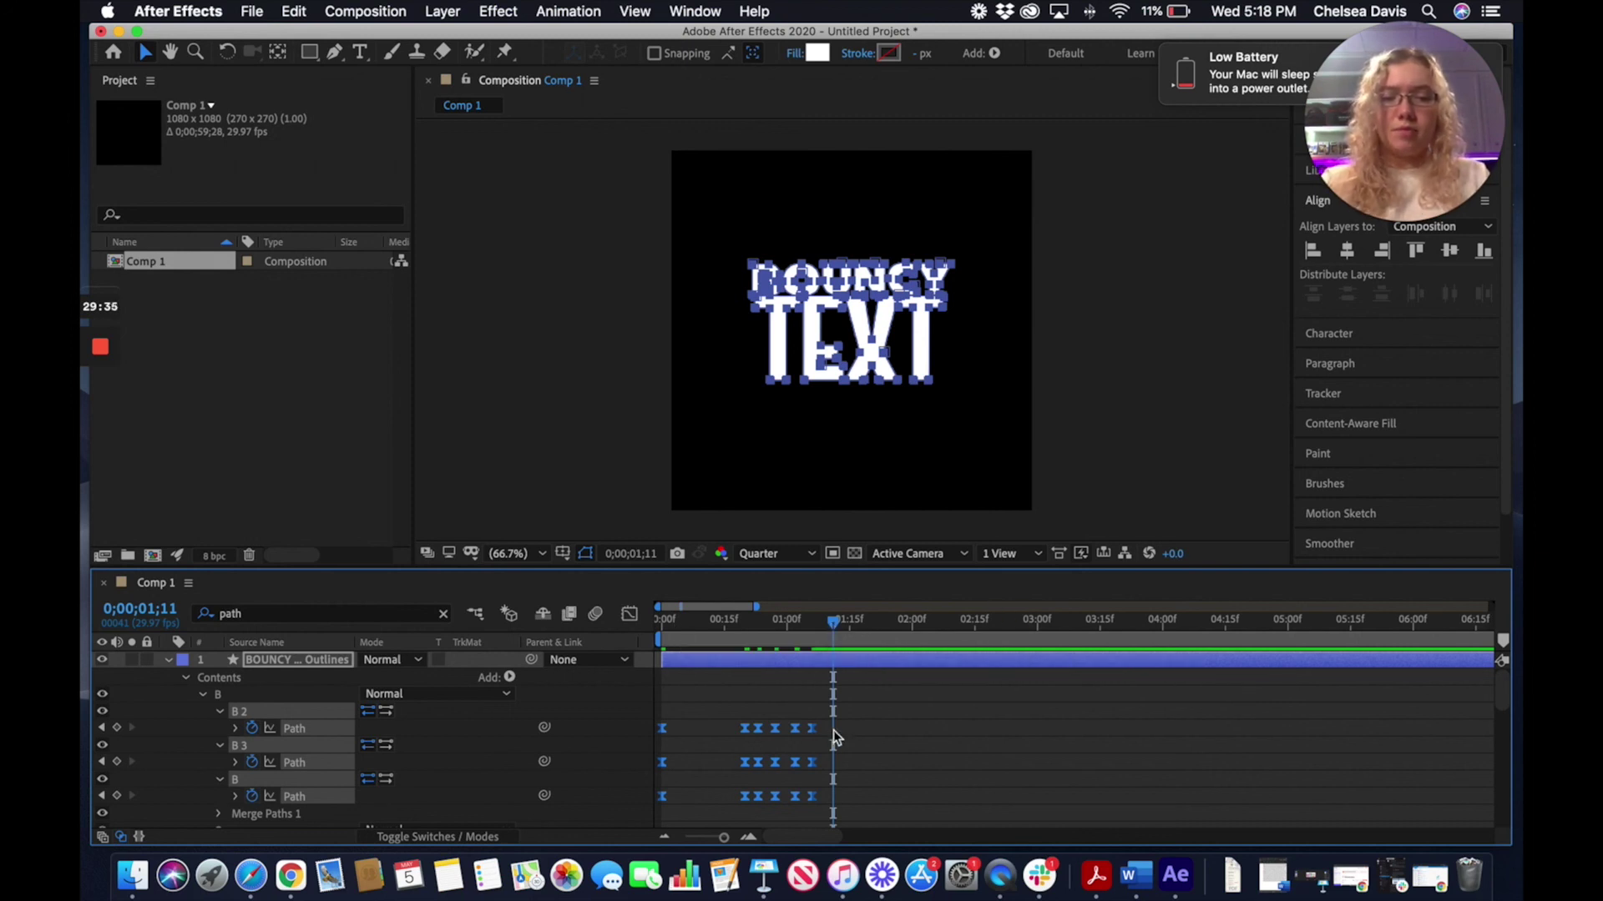
click(859, 630)
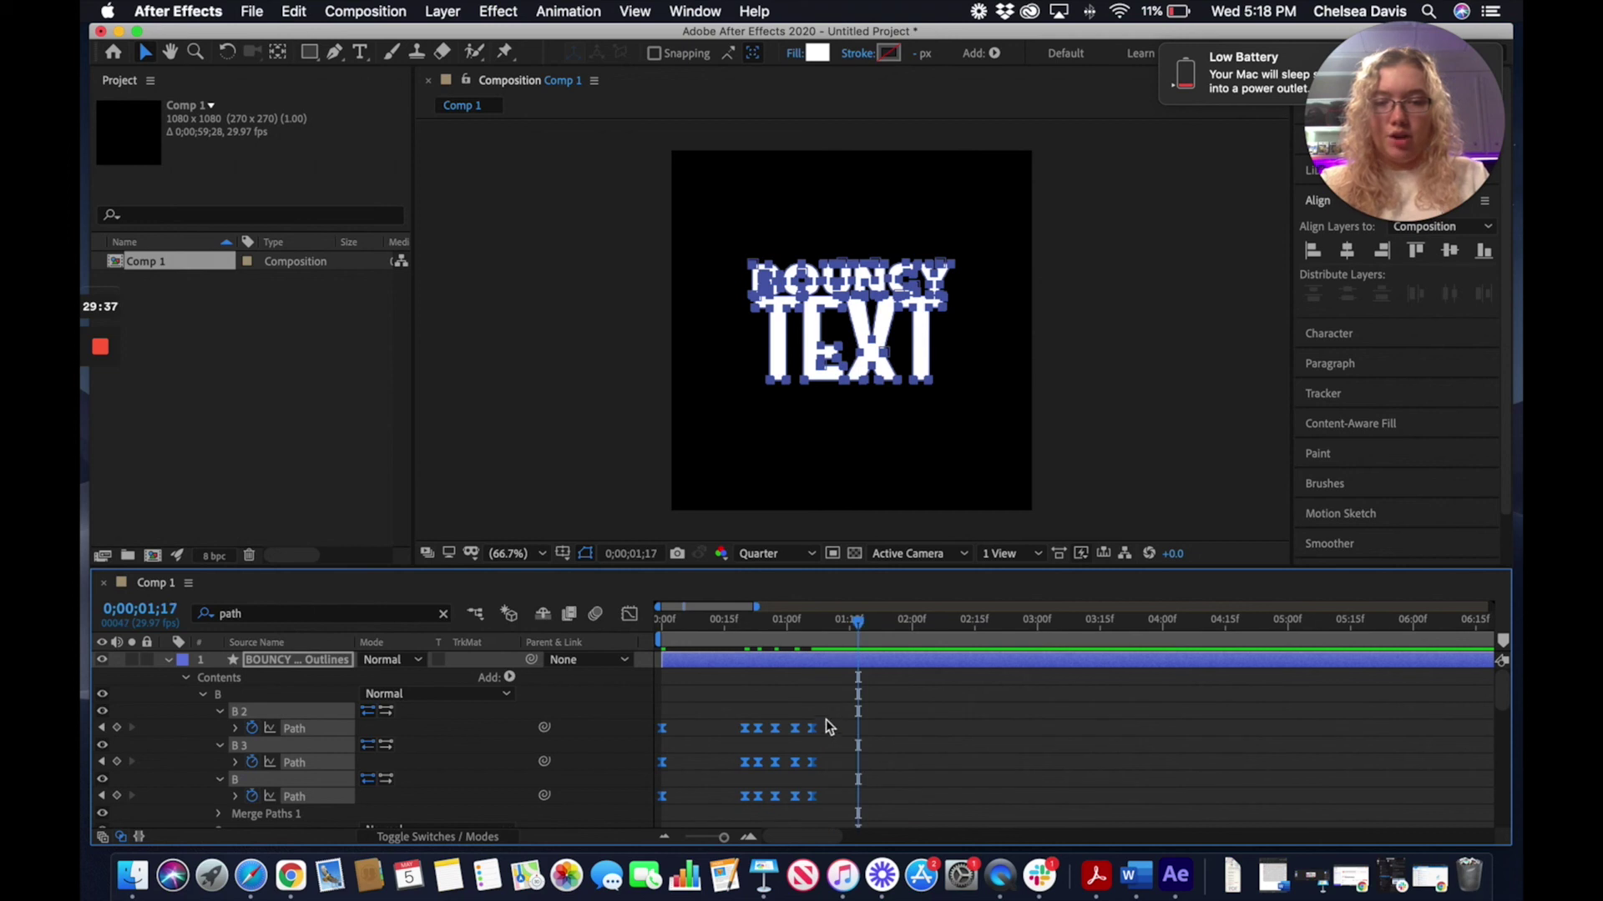
drag(829, 727, 803, 810)
key(super+c)
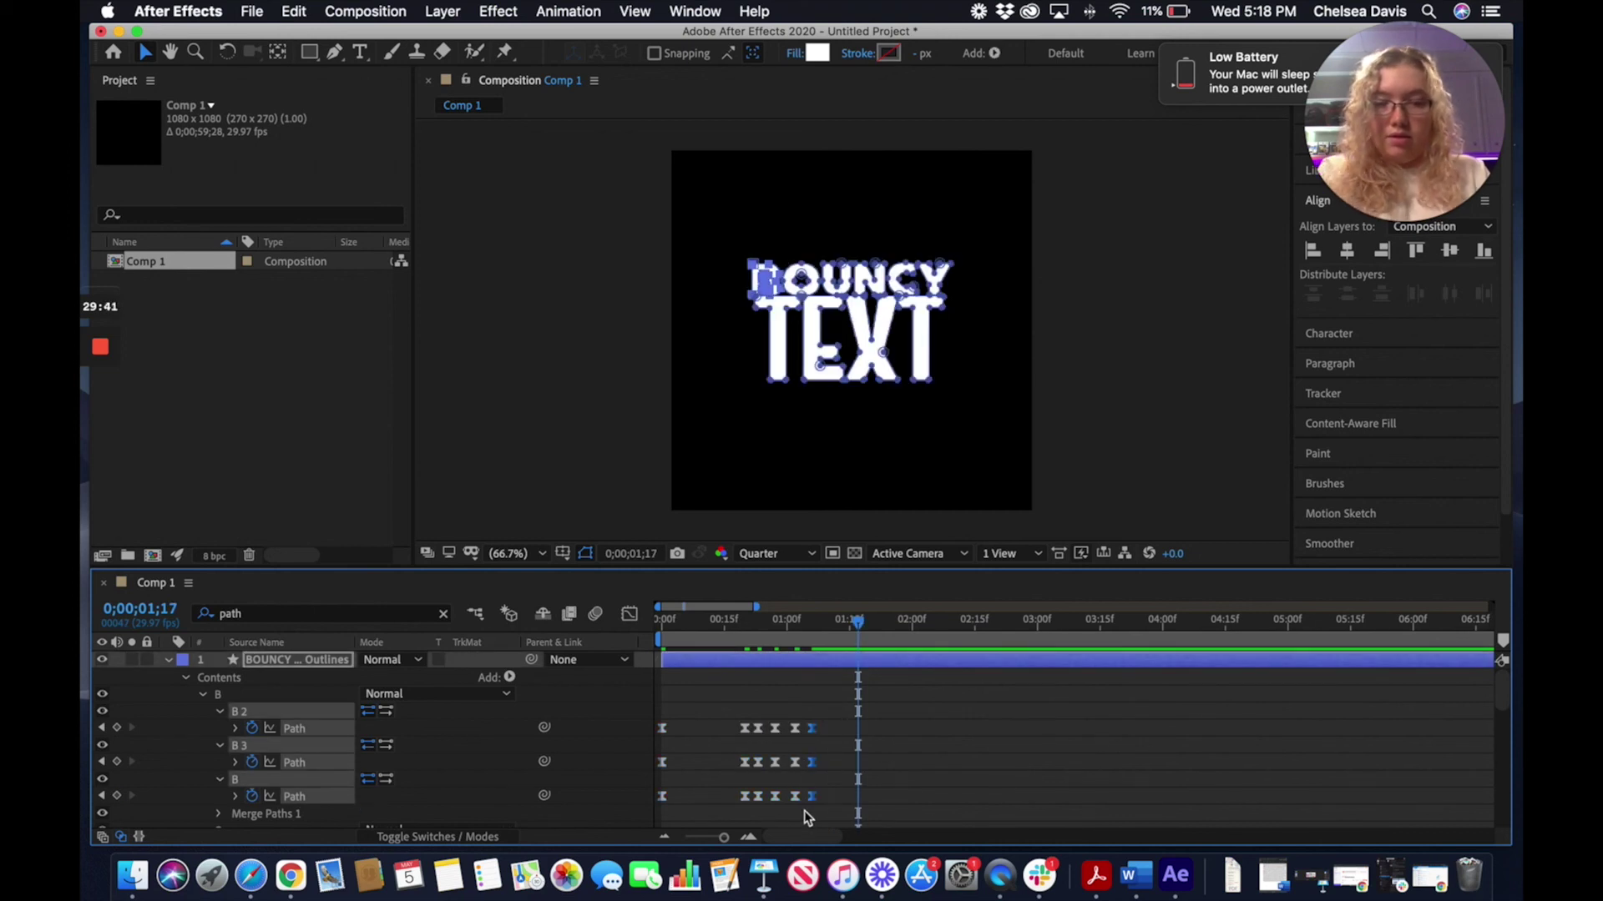
key(super+v)
click(832, 746)
scroll(835, 819, down, 5)
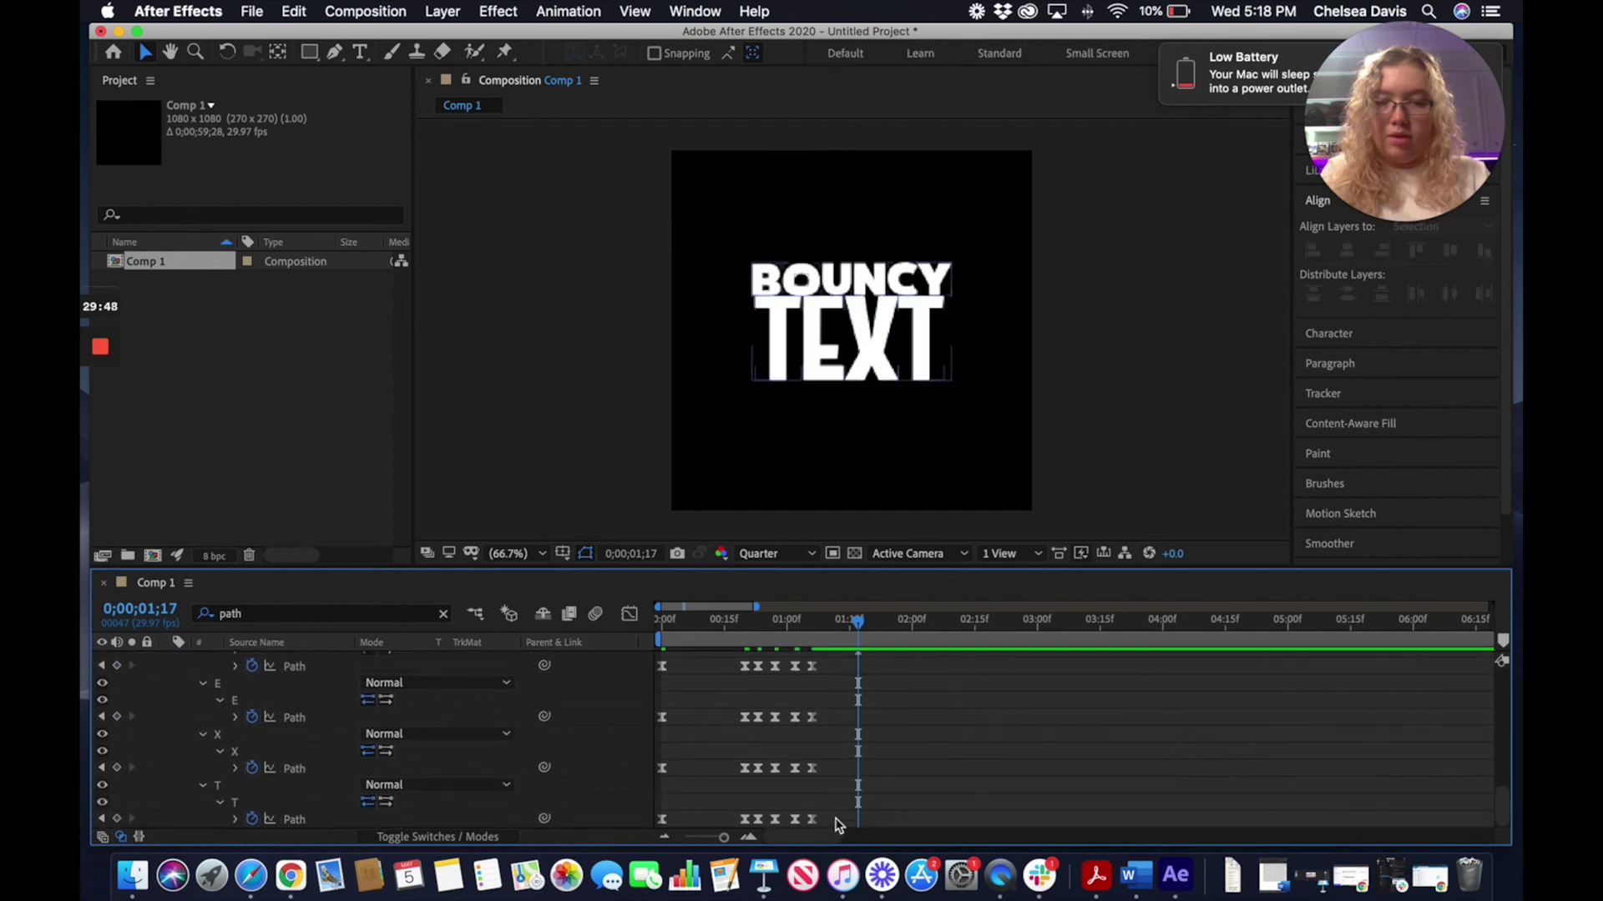
Select the last path keyframe of all the BOUNCY TEXT letters and shift it about one frame later
drag(818, 824, 804, 604)
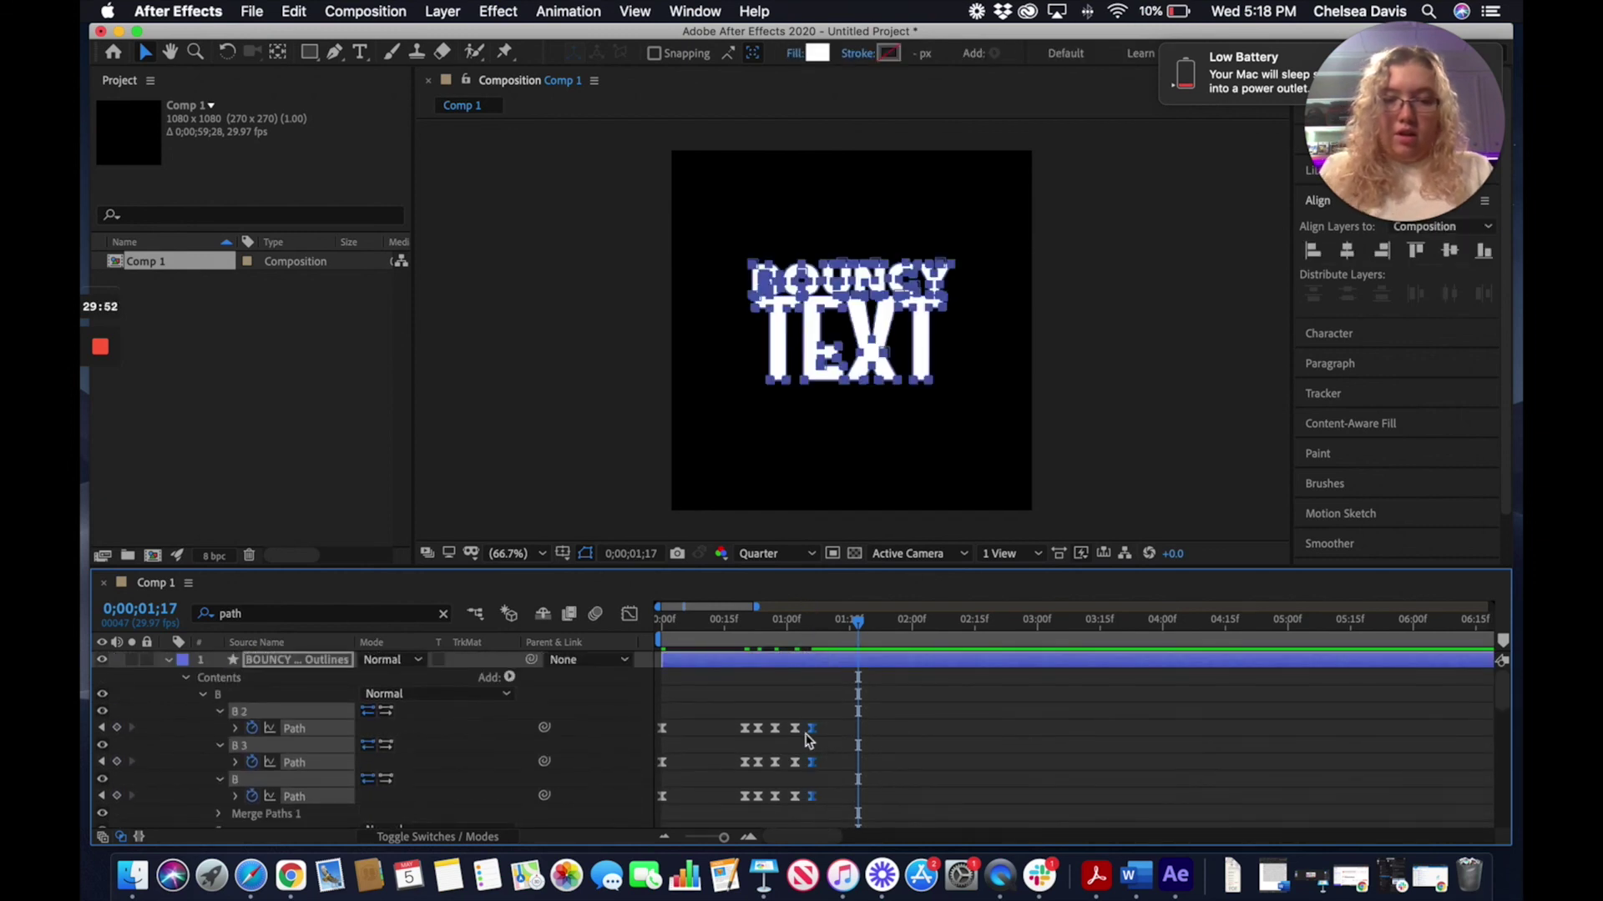
mouse_move(813, 730)
mouse_down()
mouse_move(795, 735)
mouse_move(783, 806)
mouse_up()
click(832, 731)
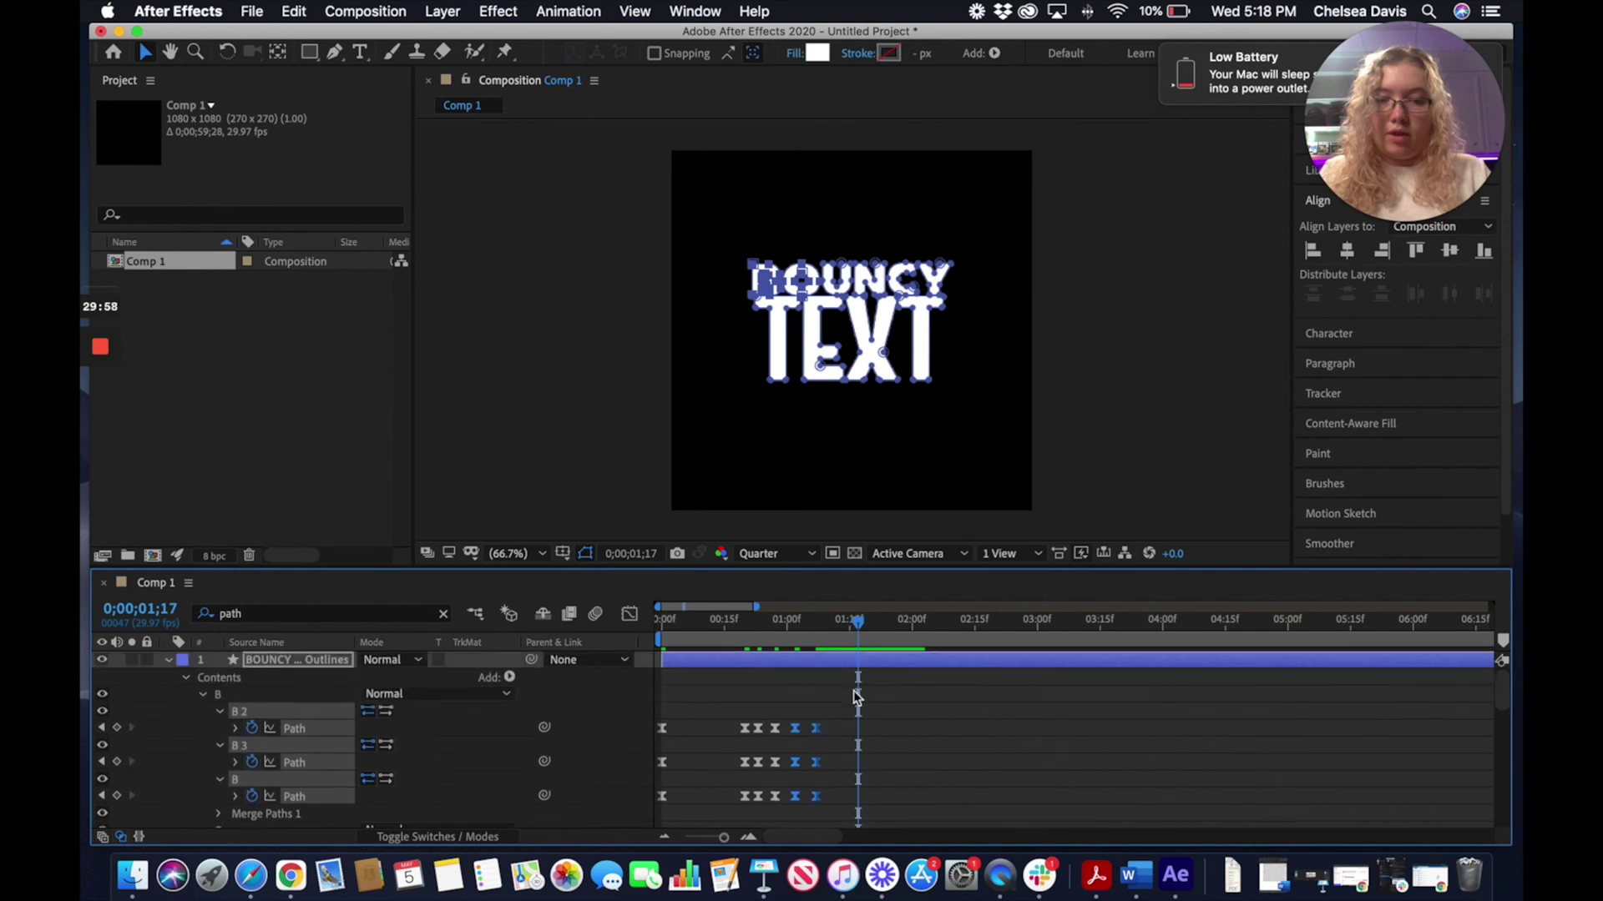
drag(834, 724, 801, 835)
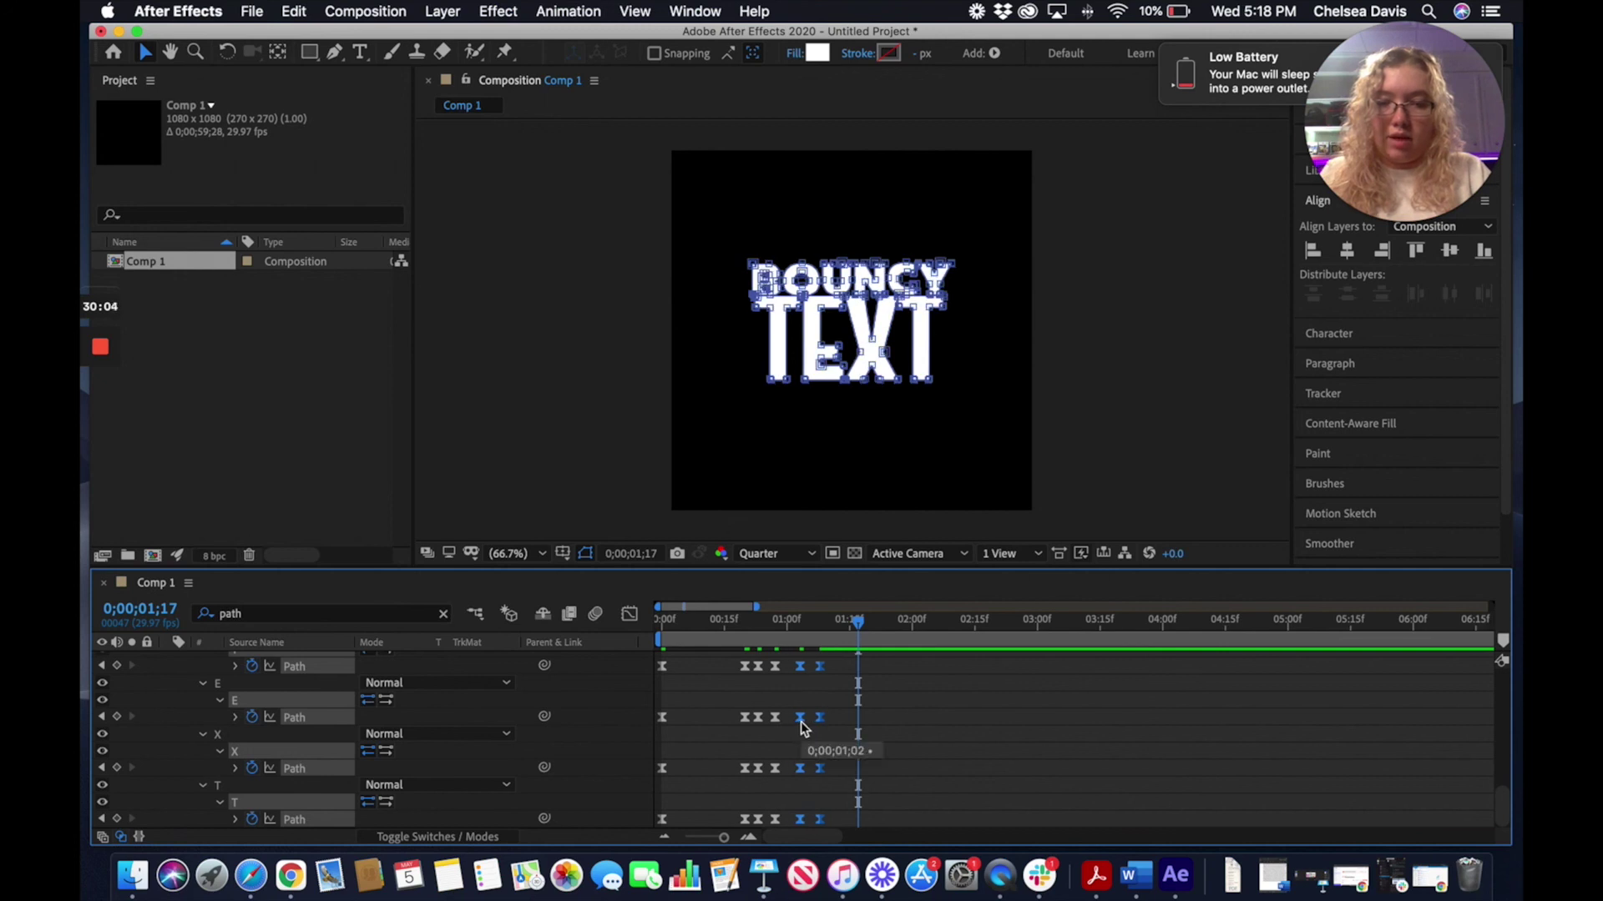
drag(798, 720, 802, 724)
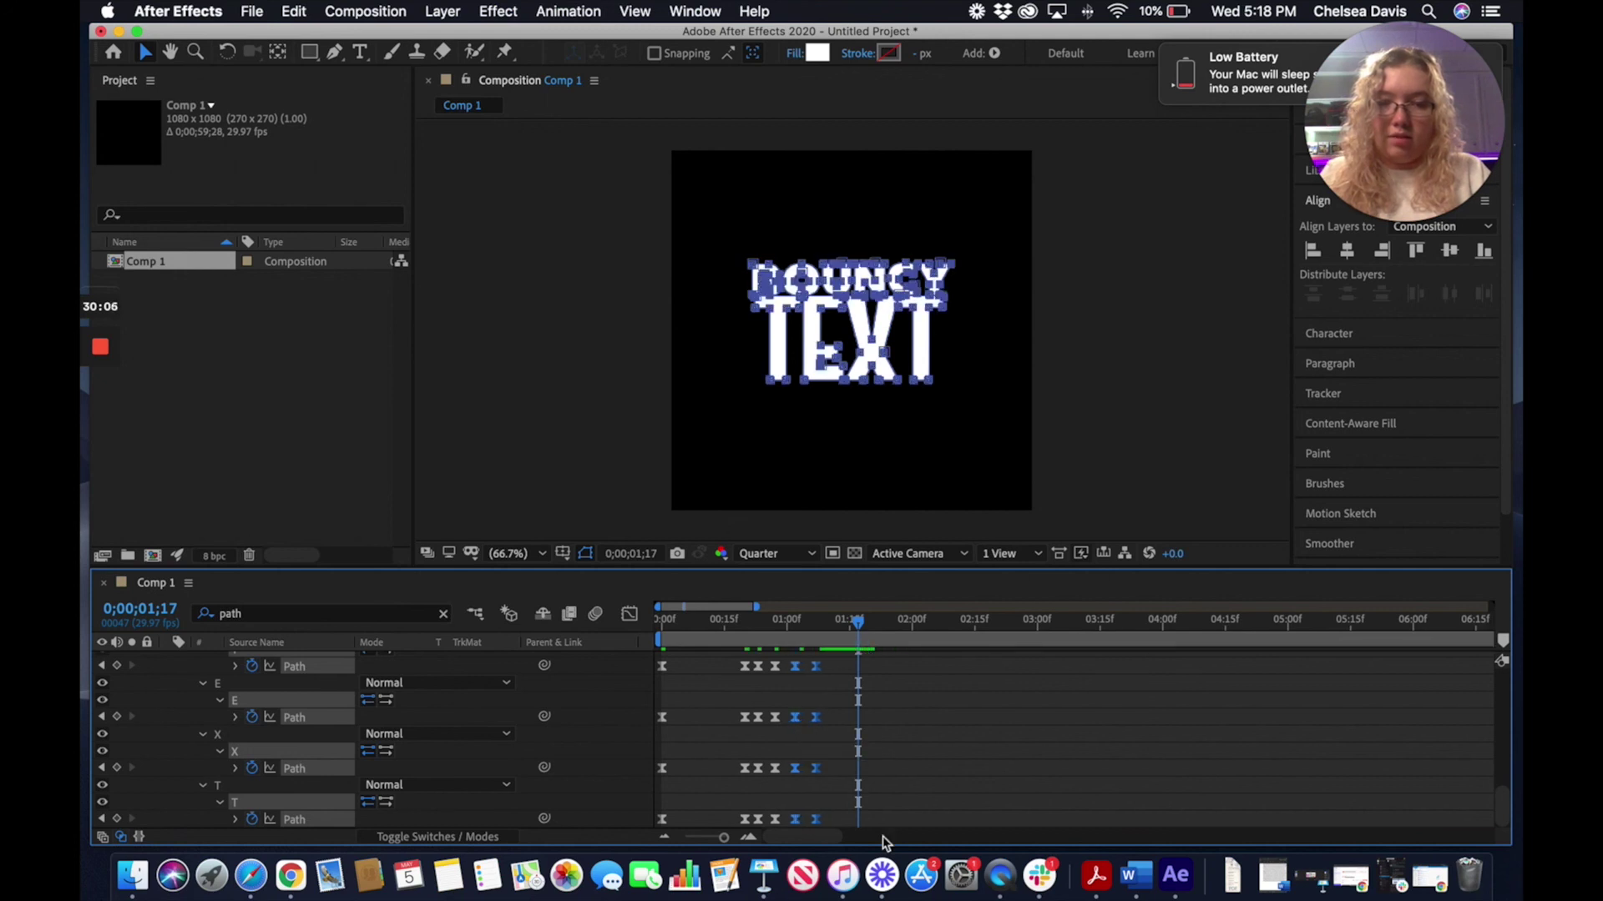
click(833, 814)
drag(833, 825, 776, 652)
click(876, 782)
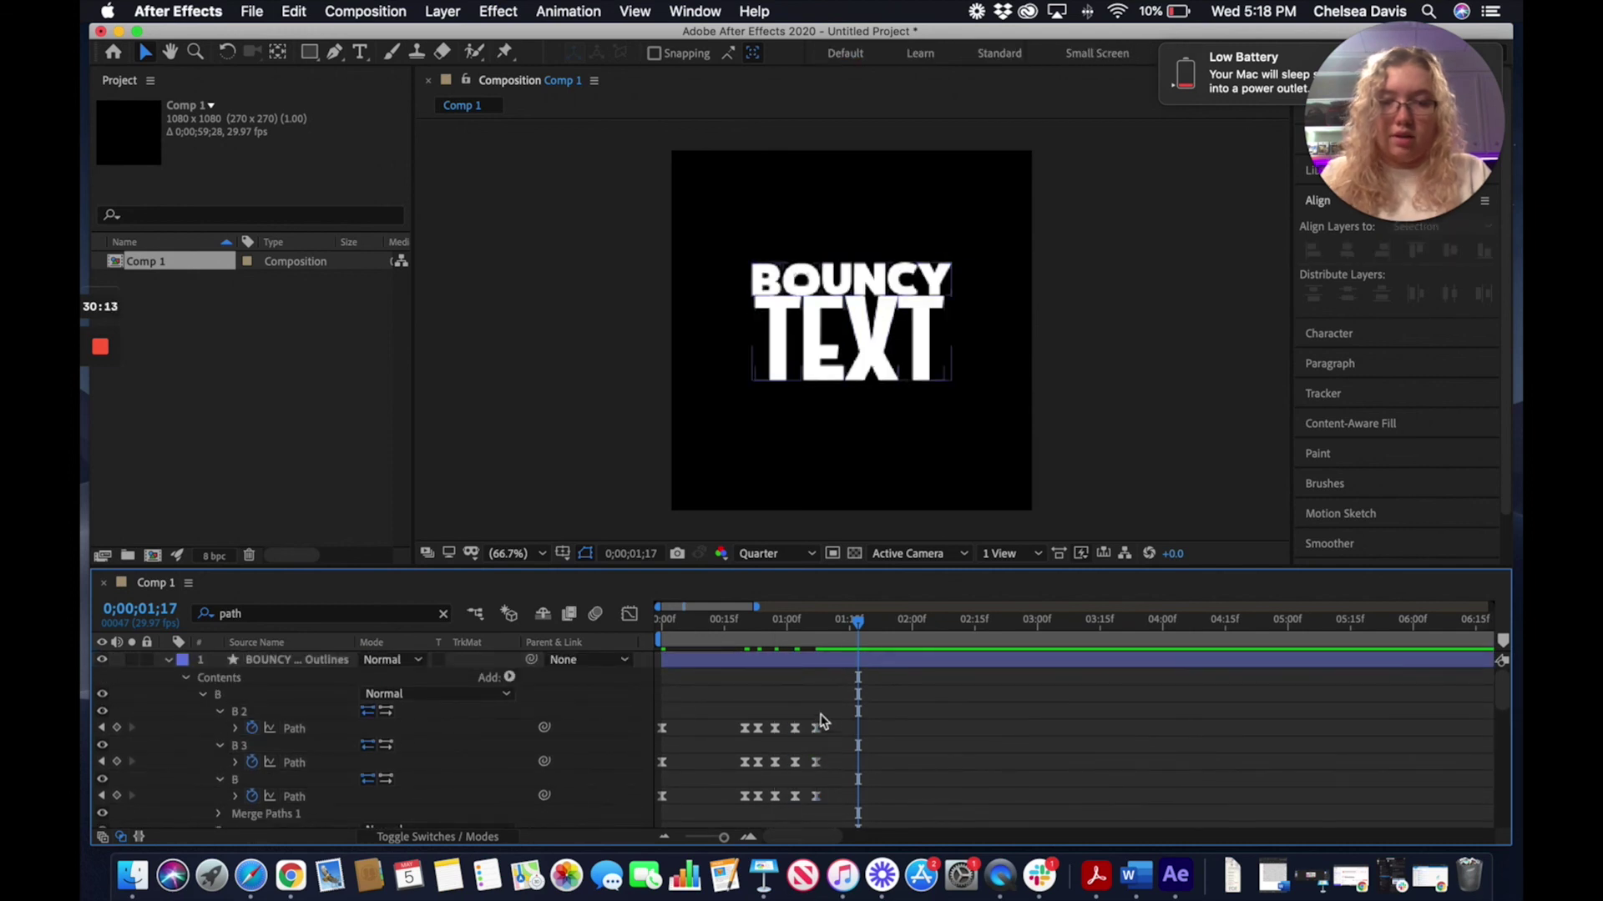
Copy the last two path keyframes of all the letters and paste them at 0;00;01;12
mouse_move(798, 723)
mouse_down()
mouse_move(824, 869)
mouse_move(819, 766)
mouse_up()
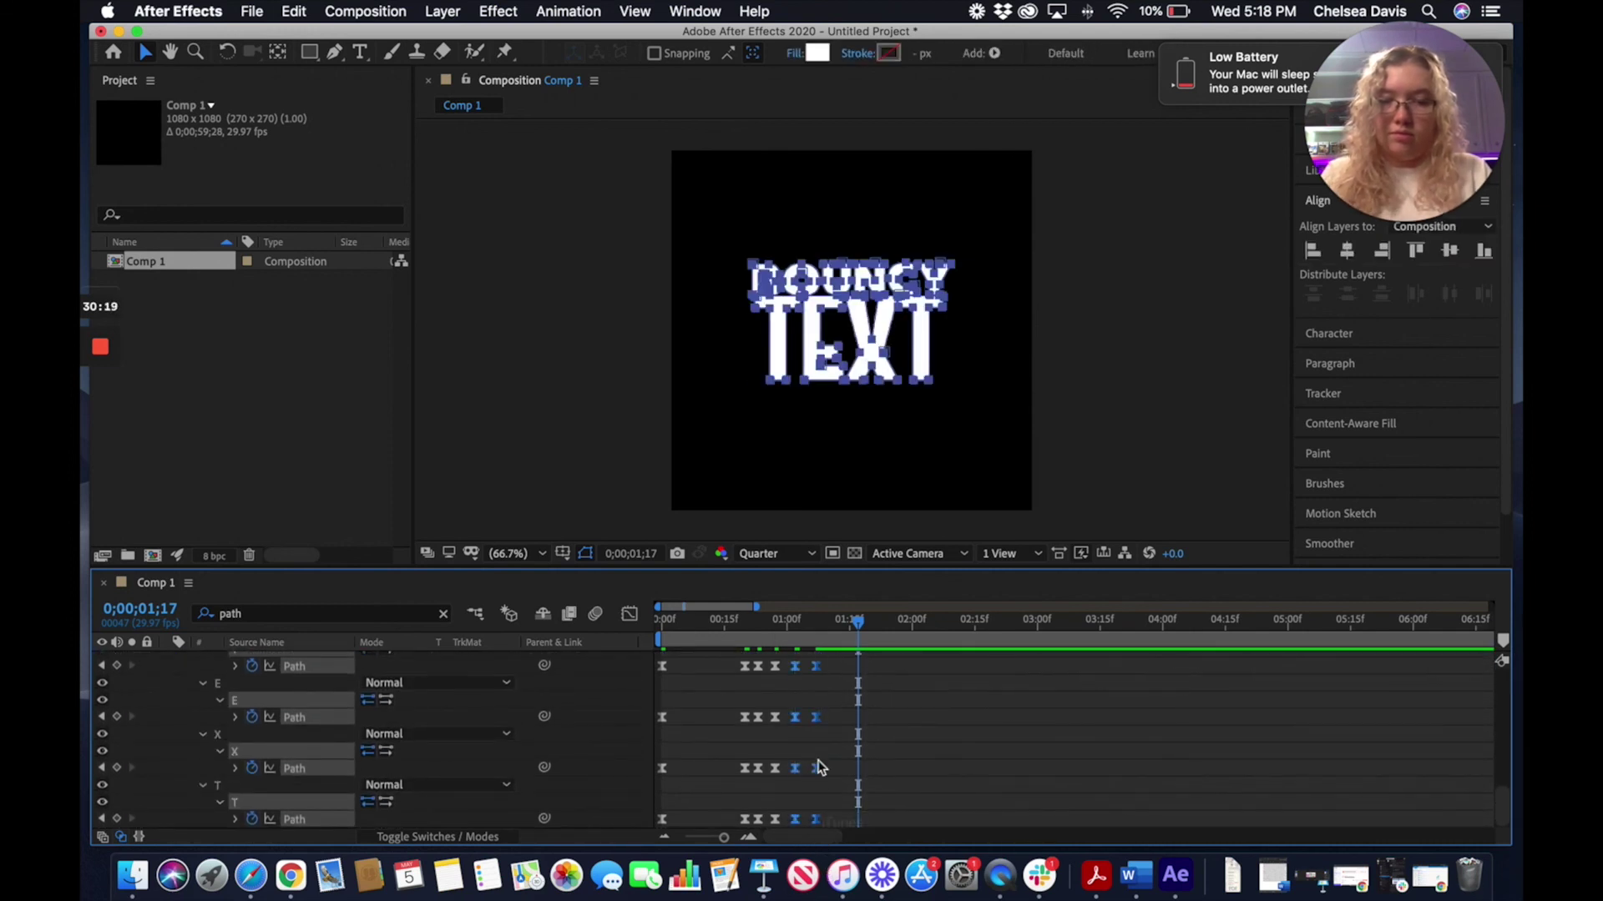
click(293, 11)
click(325, 129)
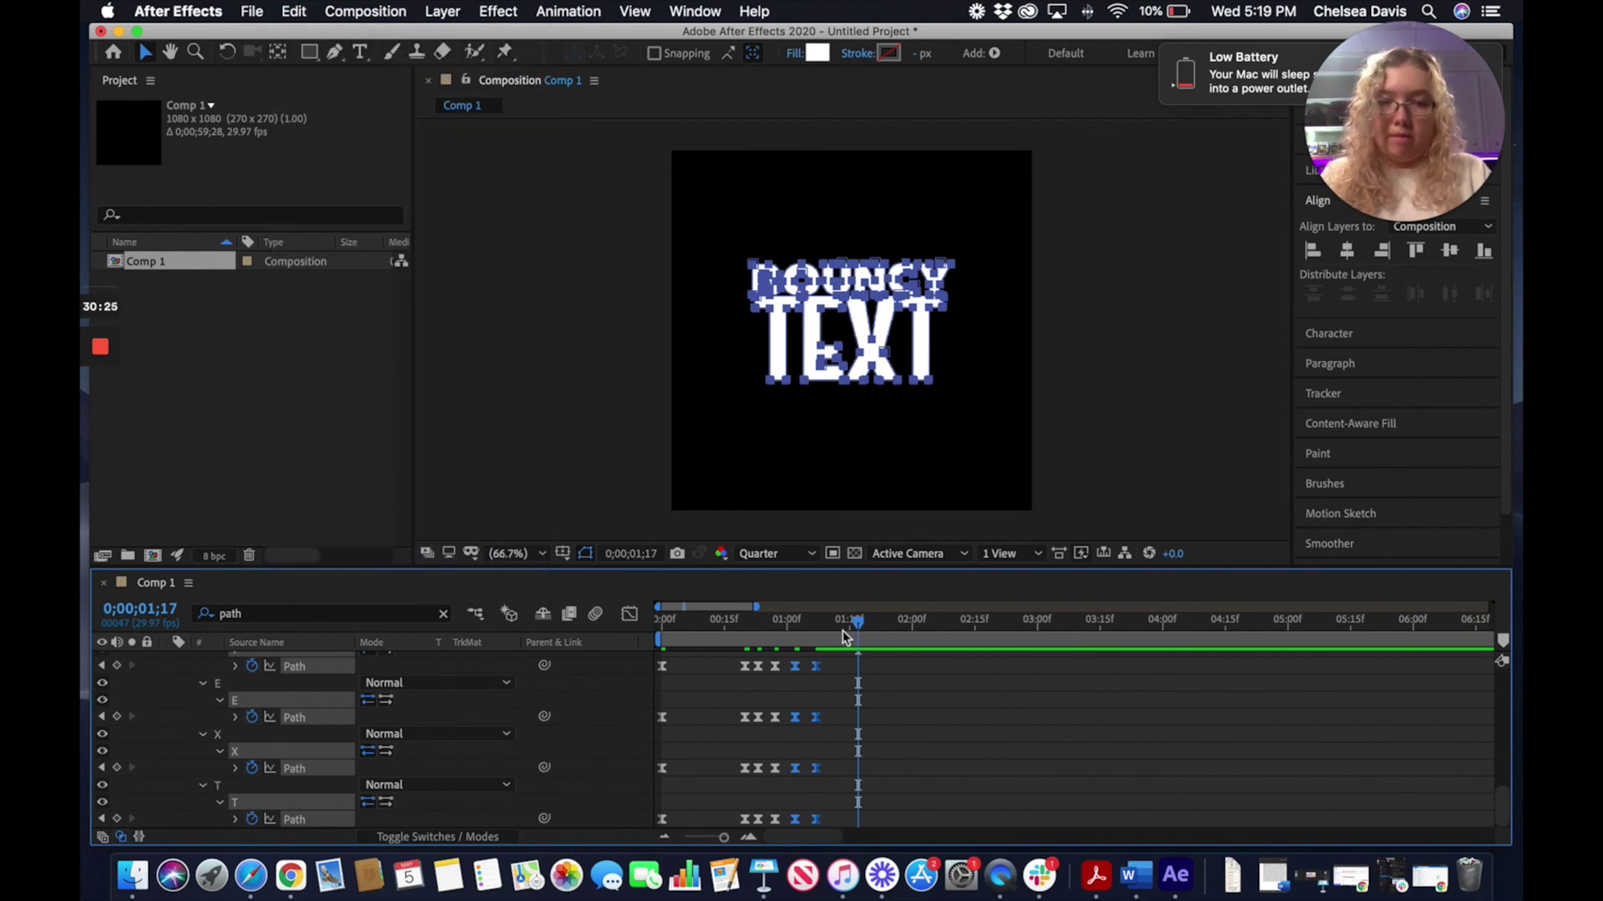
drag(843, 630, 837, 633)
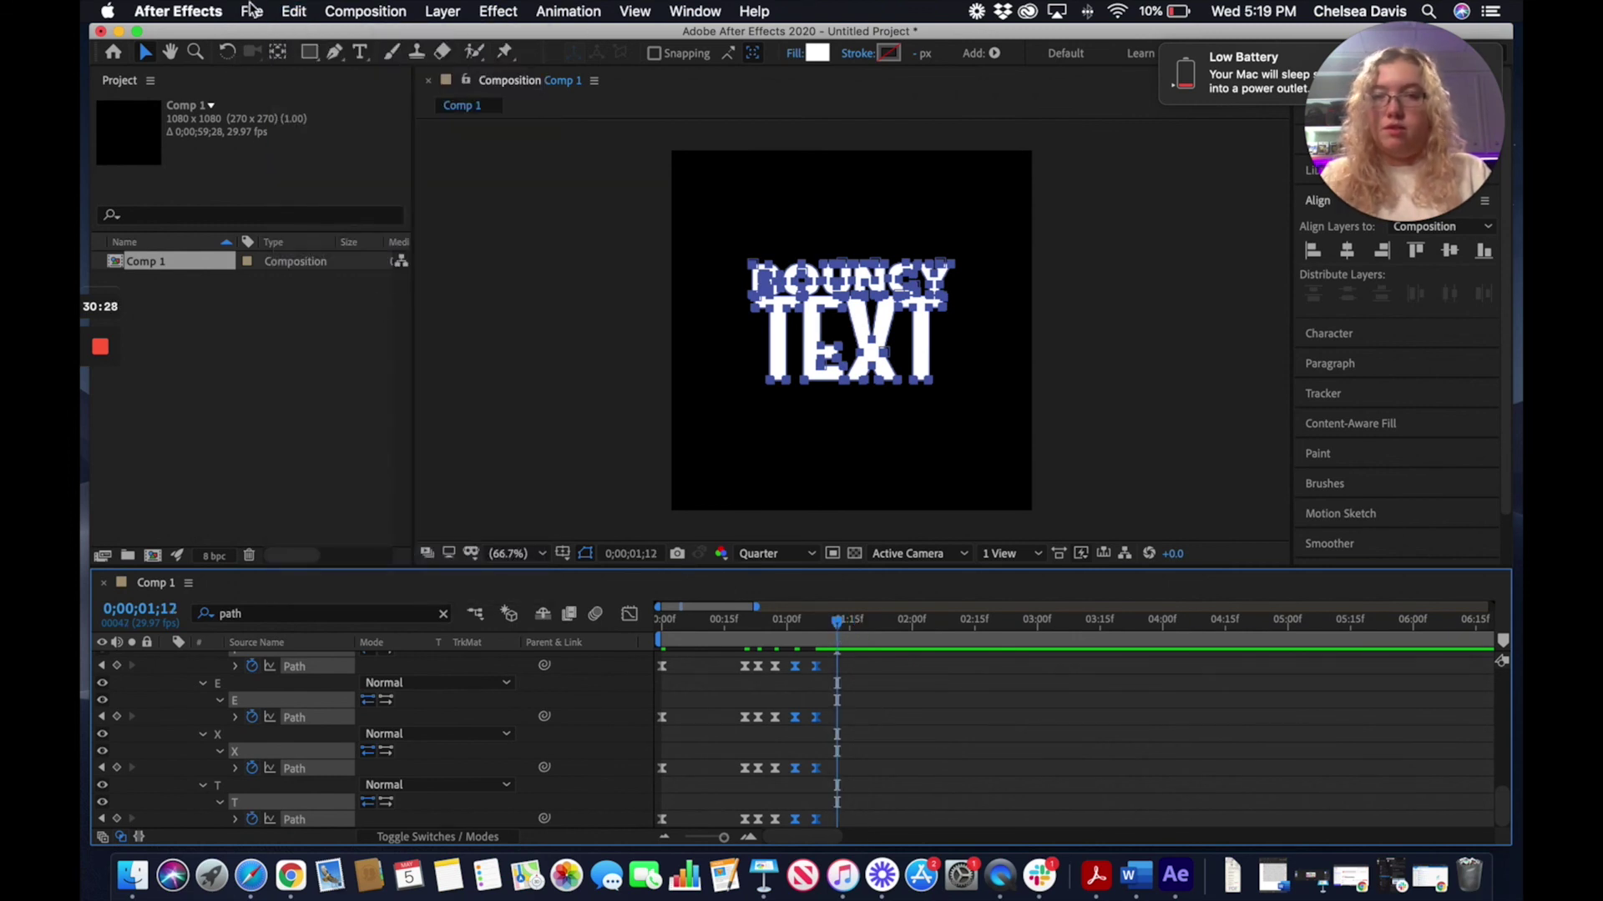
click(293, 10)
click(342, 205)
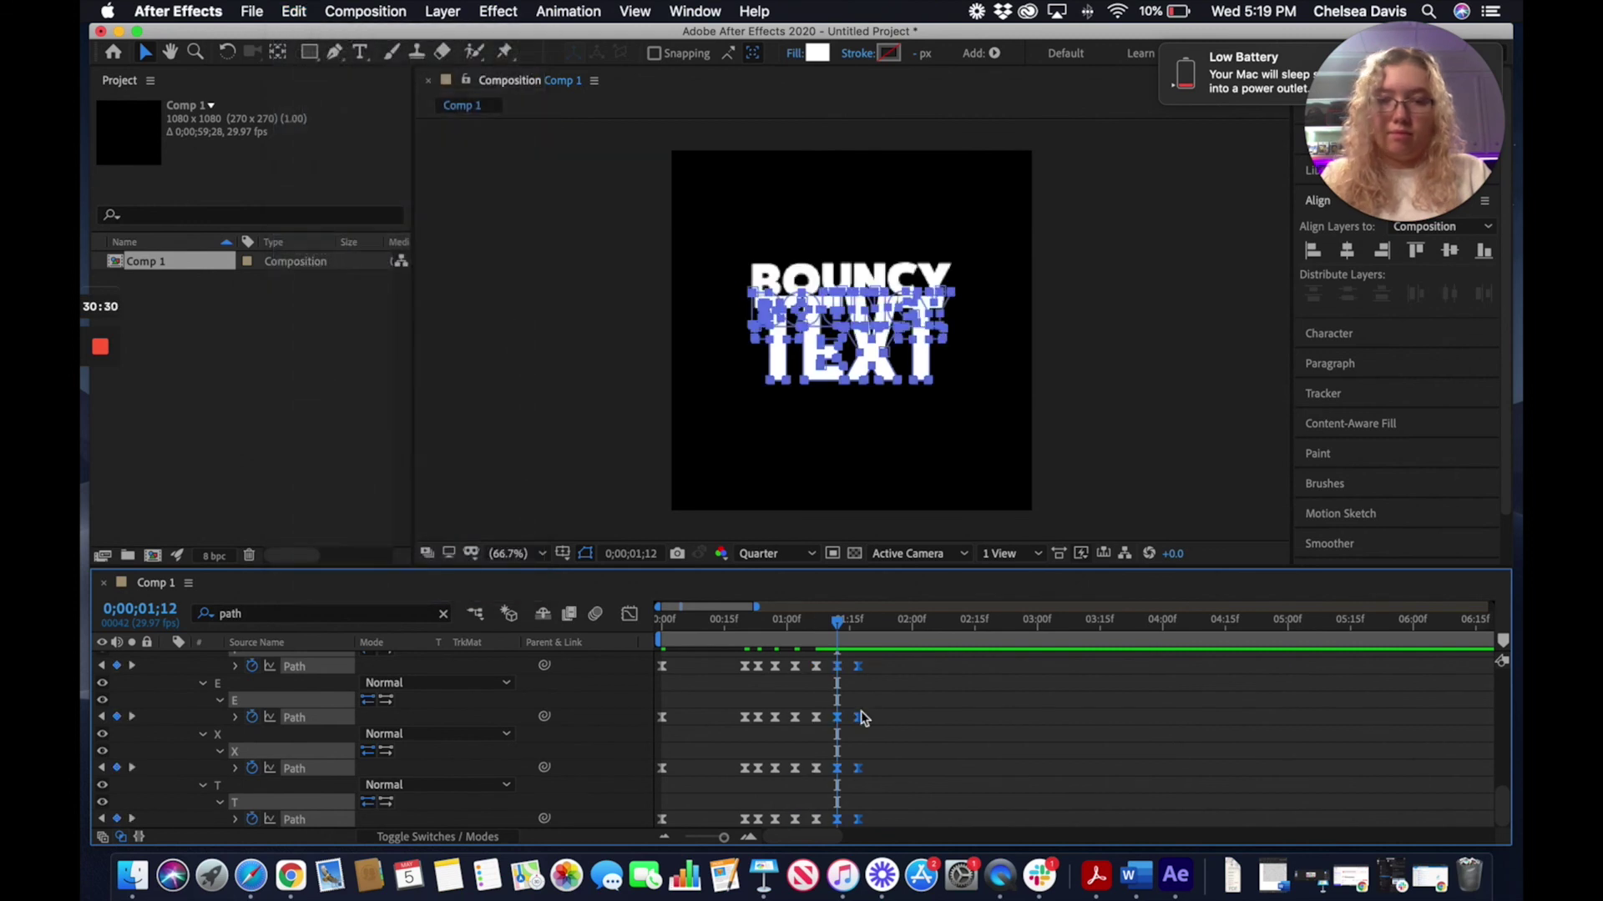
click(910, 743)
Copy the last four path keyframes of all the letters and paste them at 0;00;01;22
scroll(889, 687, up, 2)
scroll(891, 691, up, 3)
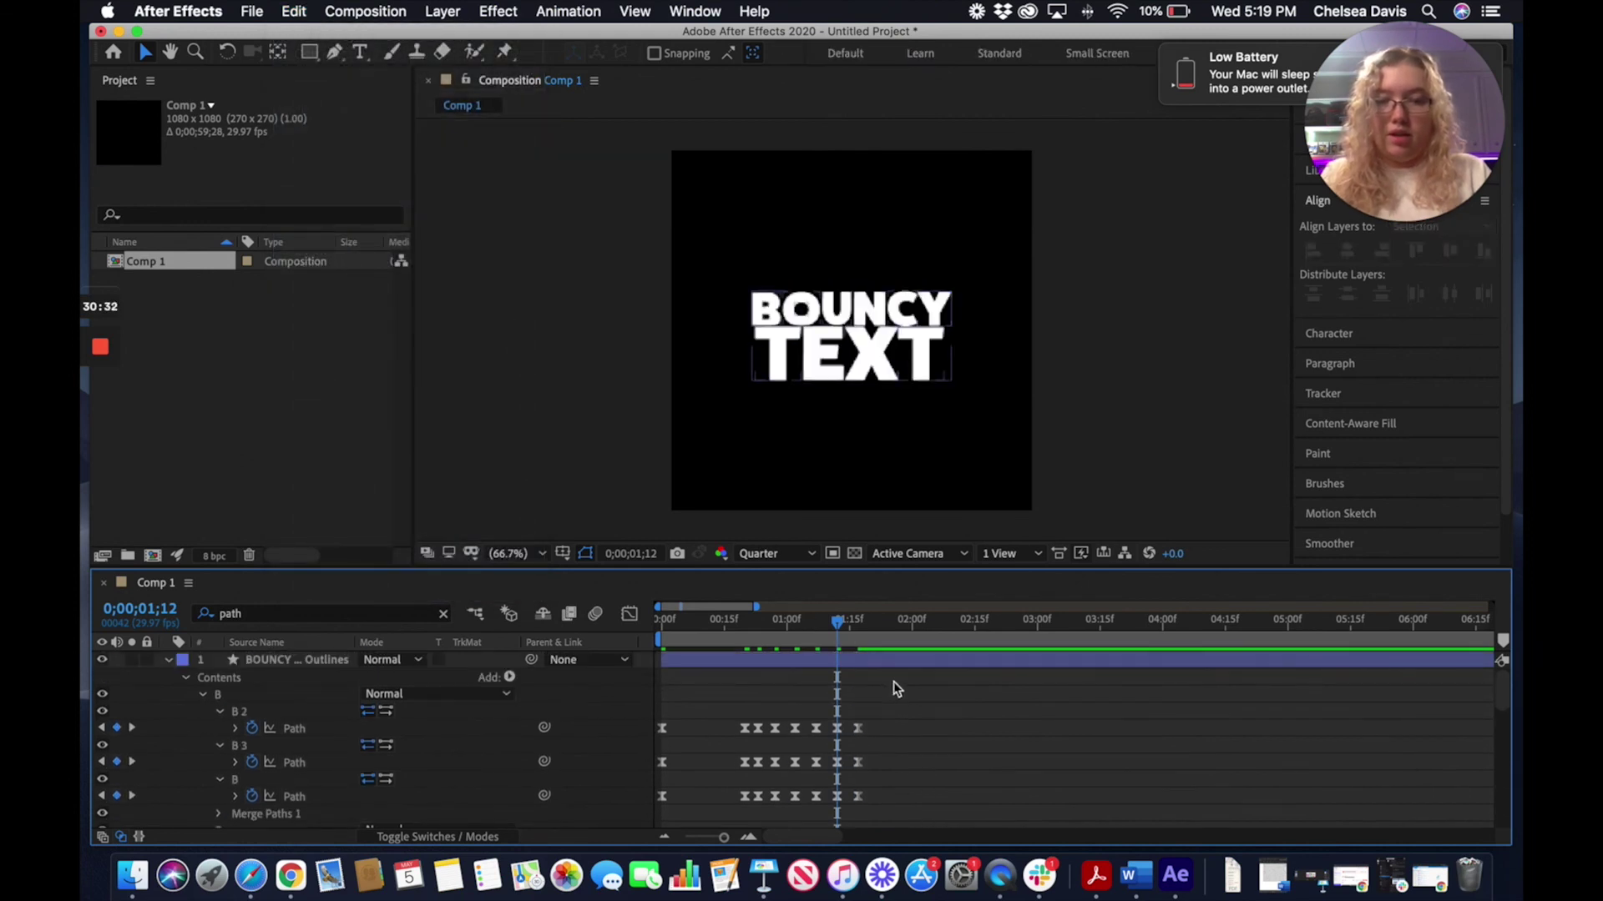
drag(889, 718, 782, 858)
click(294, 12)
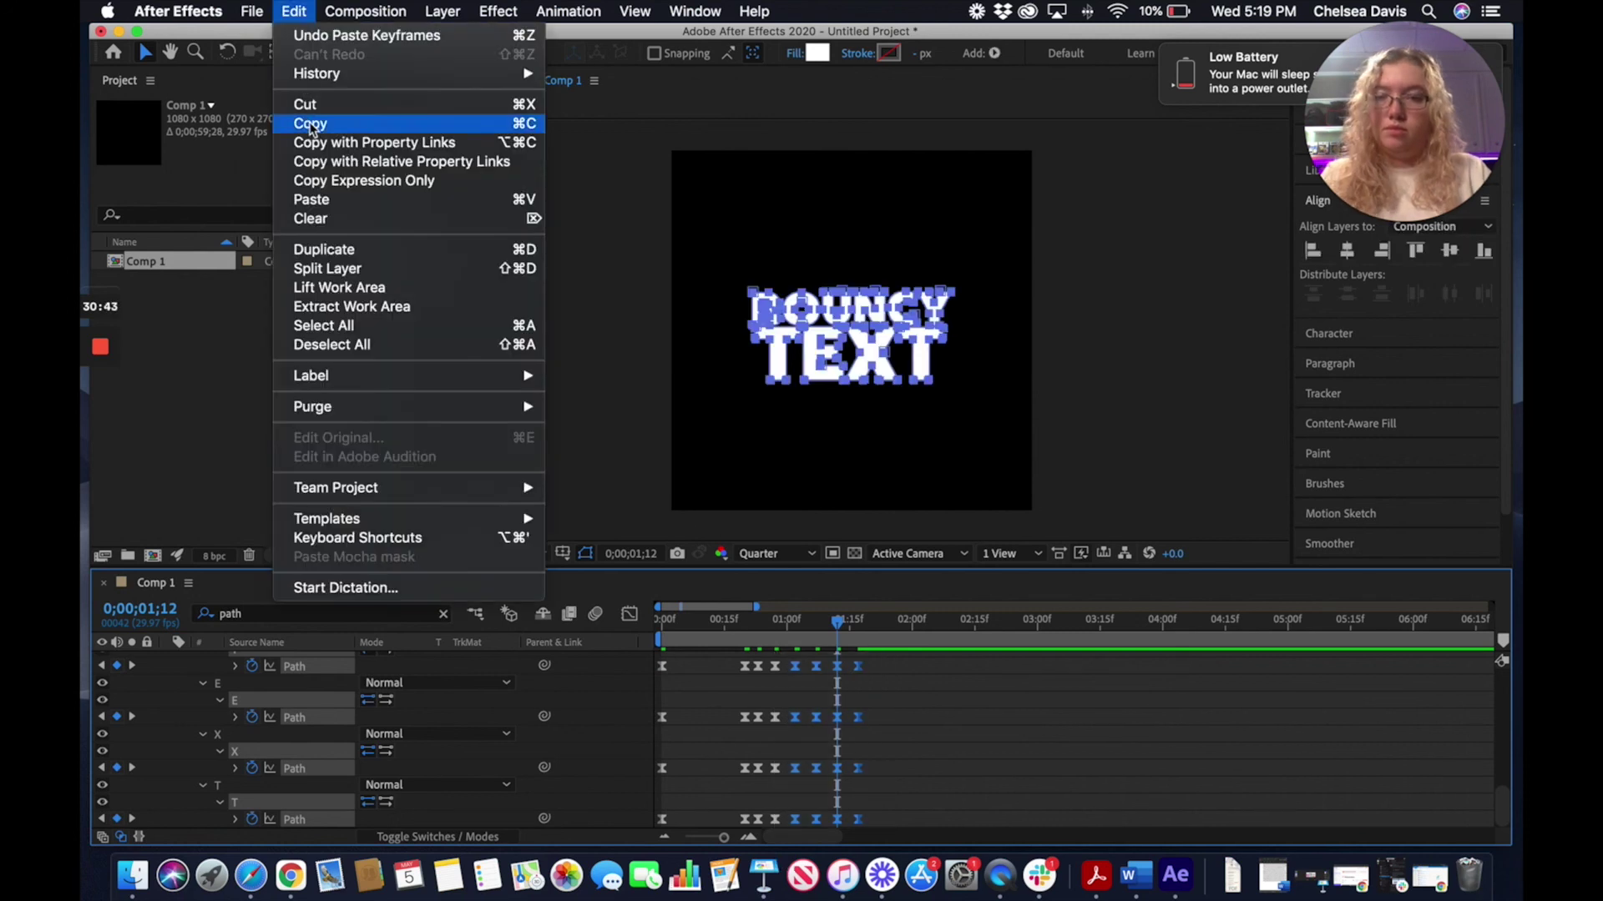
click(307, 124)
drag(839, 631, 879, 630)
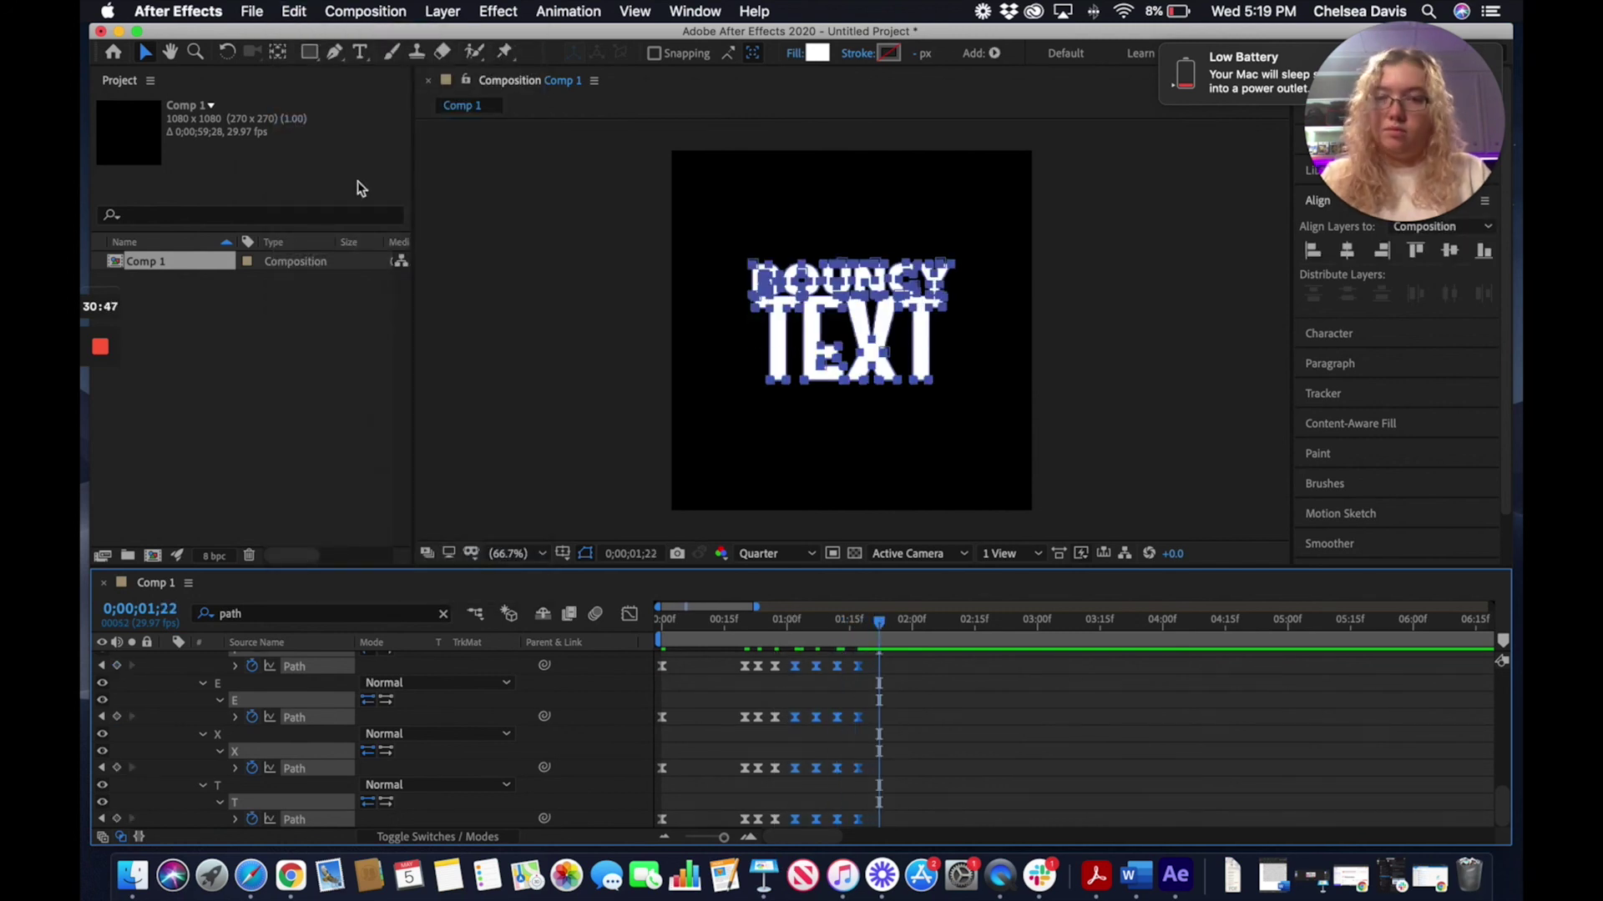
click(294, 11)
click(314, 197)
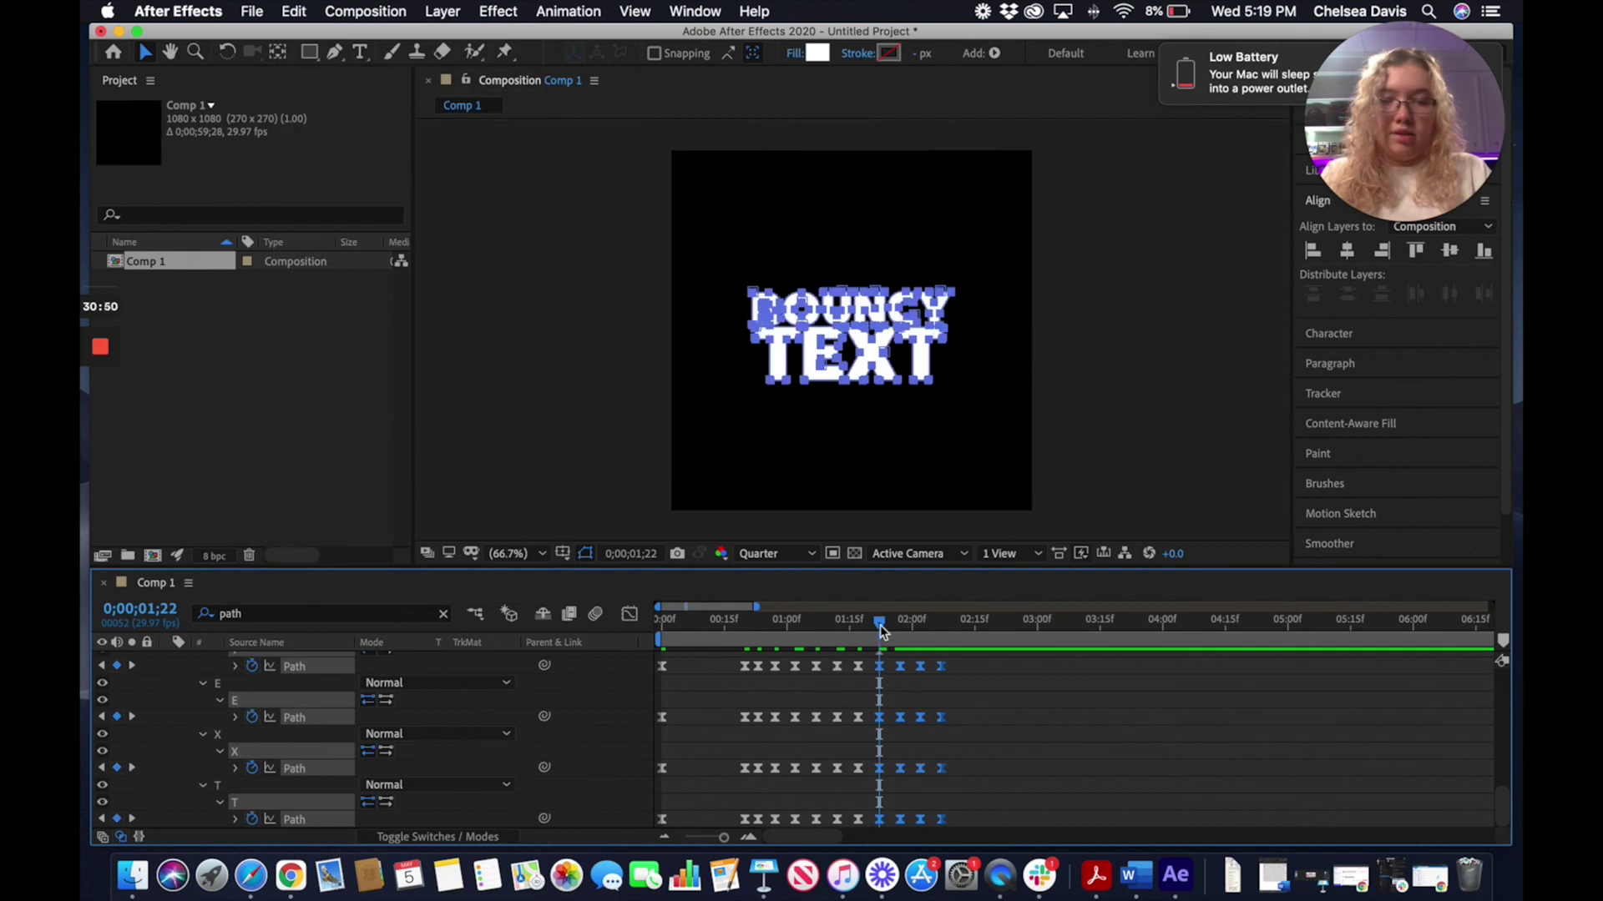
Copy the last eight path keyframes of all the letters and paste them at 0;00;02;12
drag(880, 624, 965, 634)
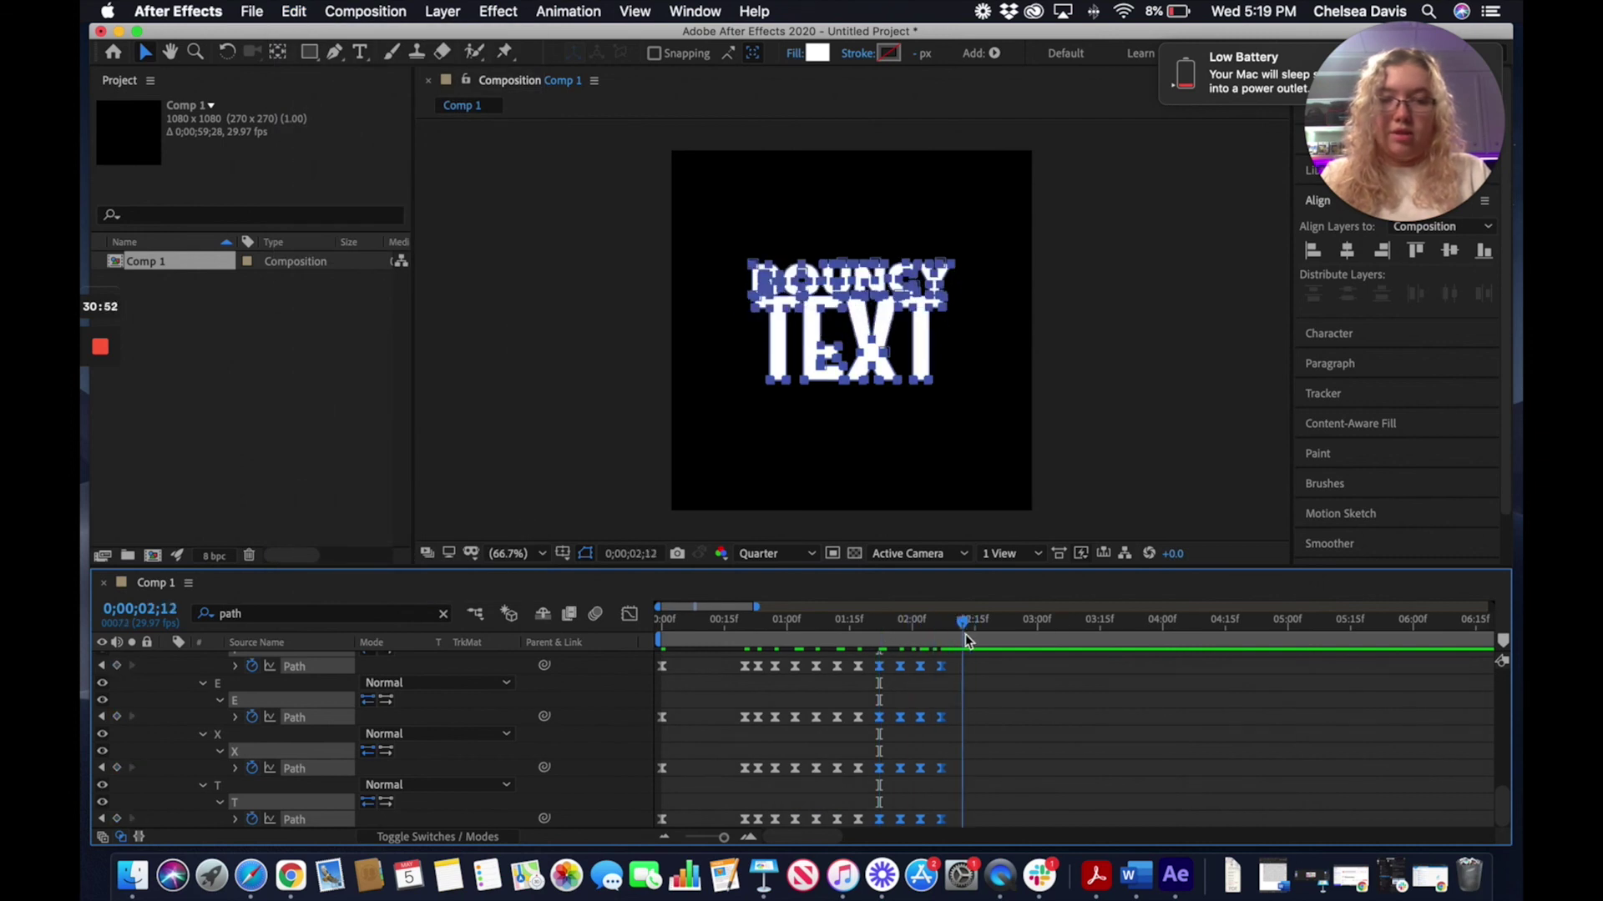
scroll(1020, 797, up, 1)
scroll(1007, 785, down, 1)
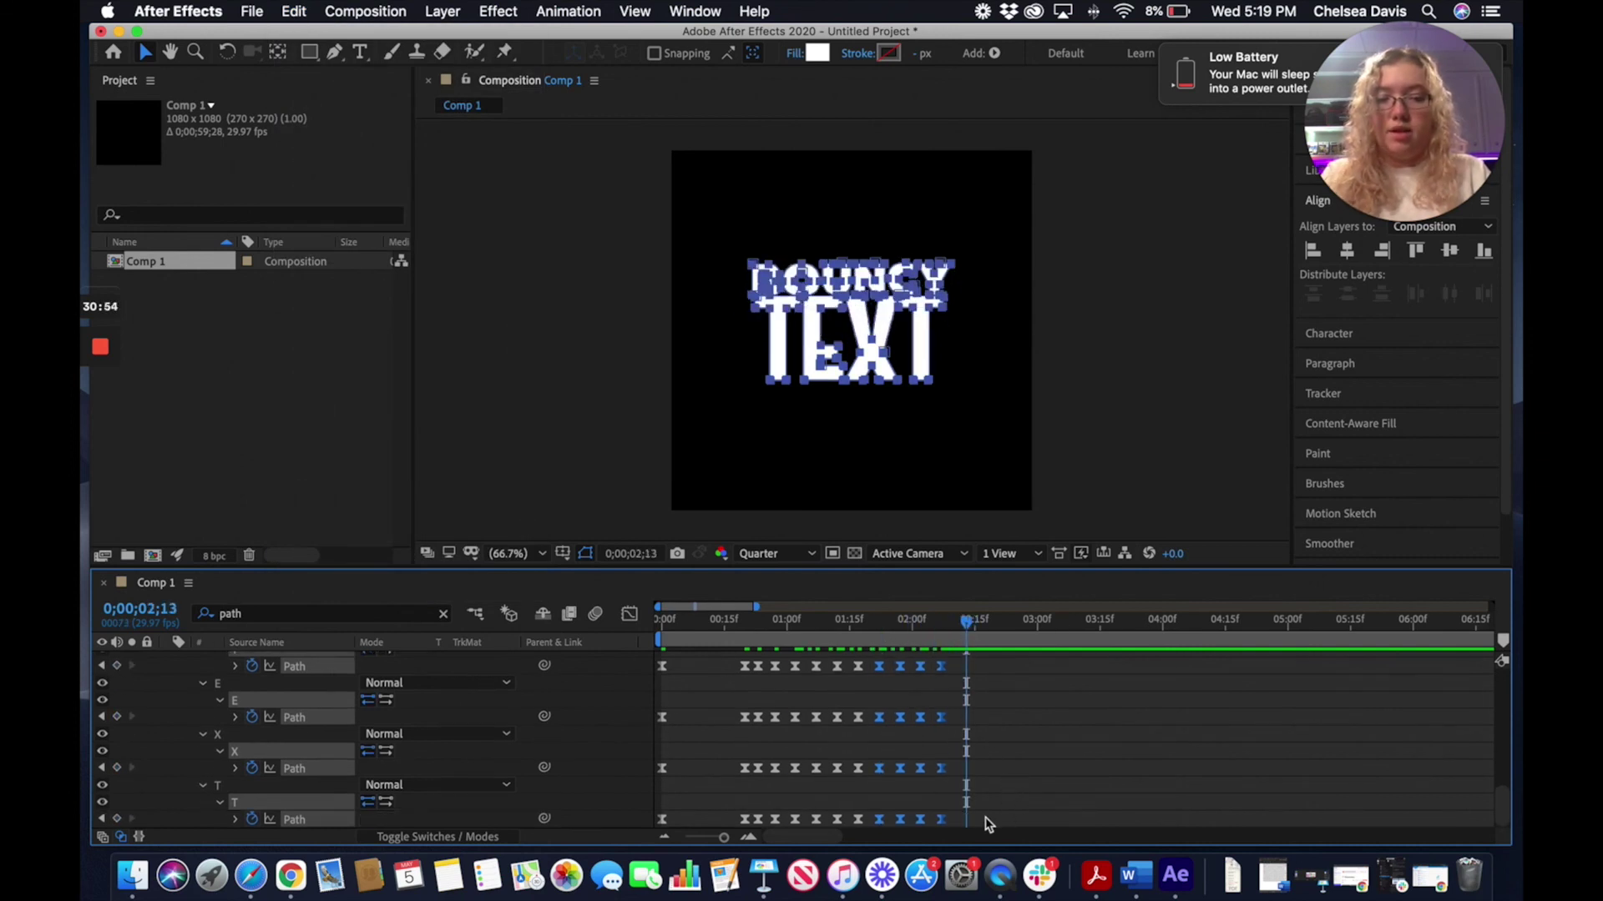
drag(985, 822, 789, 645)
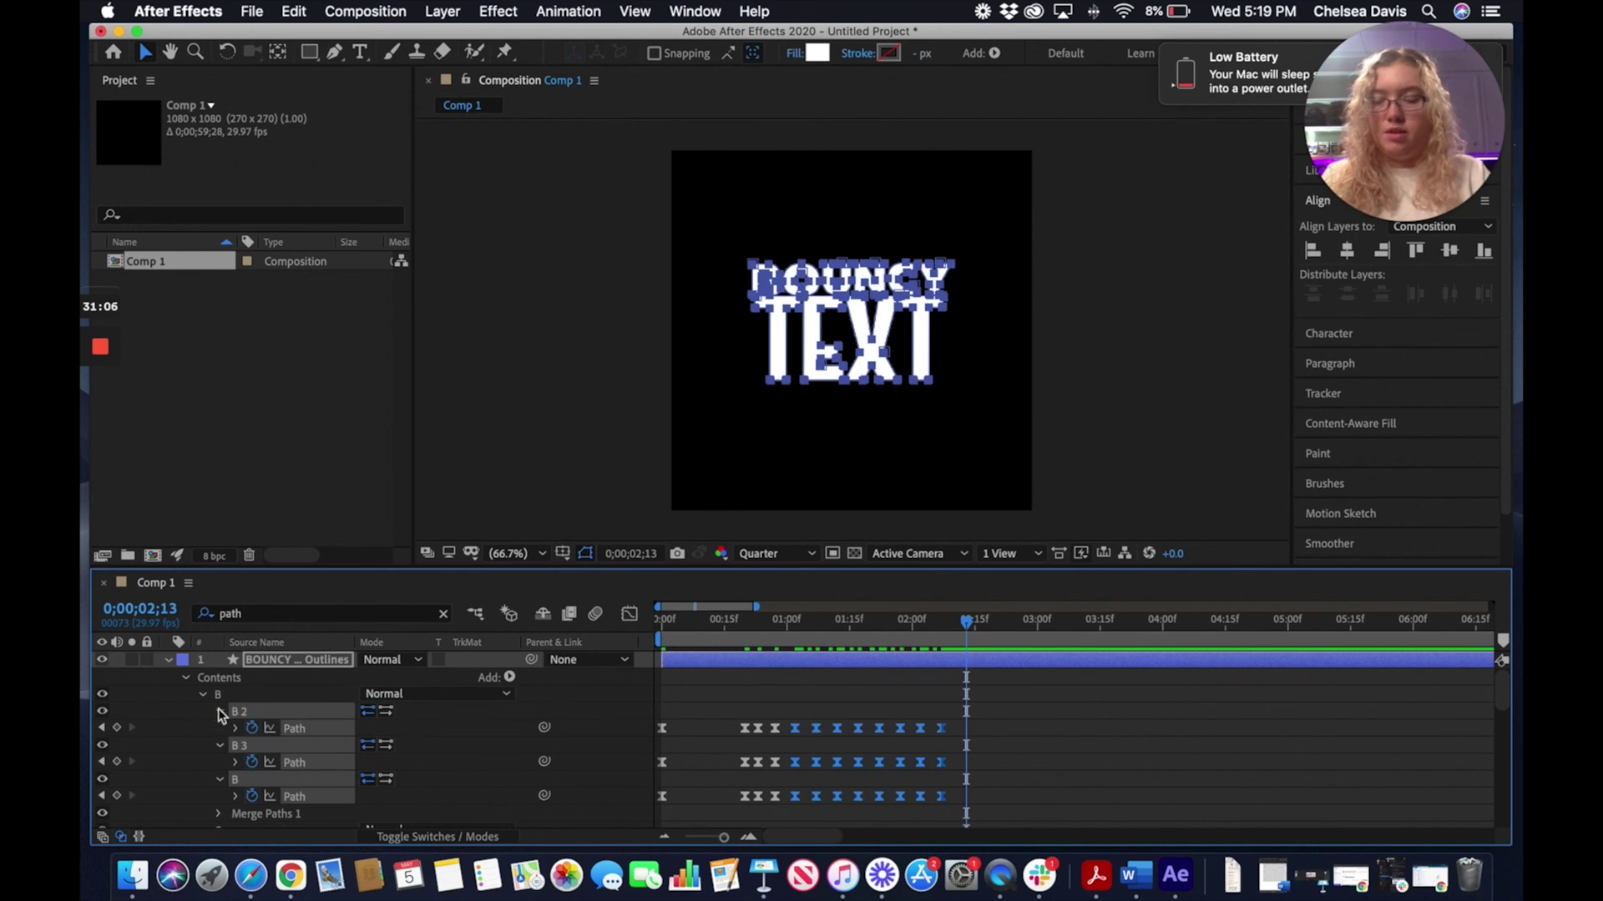
click(301, 14)
click(303, 19)
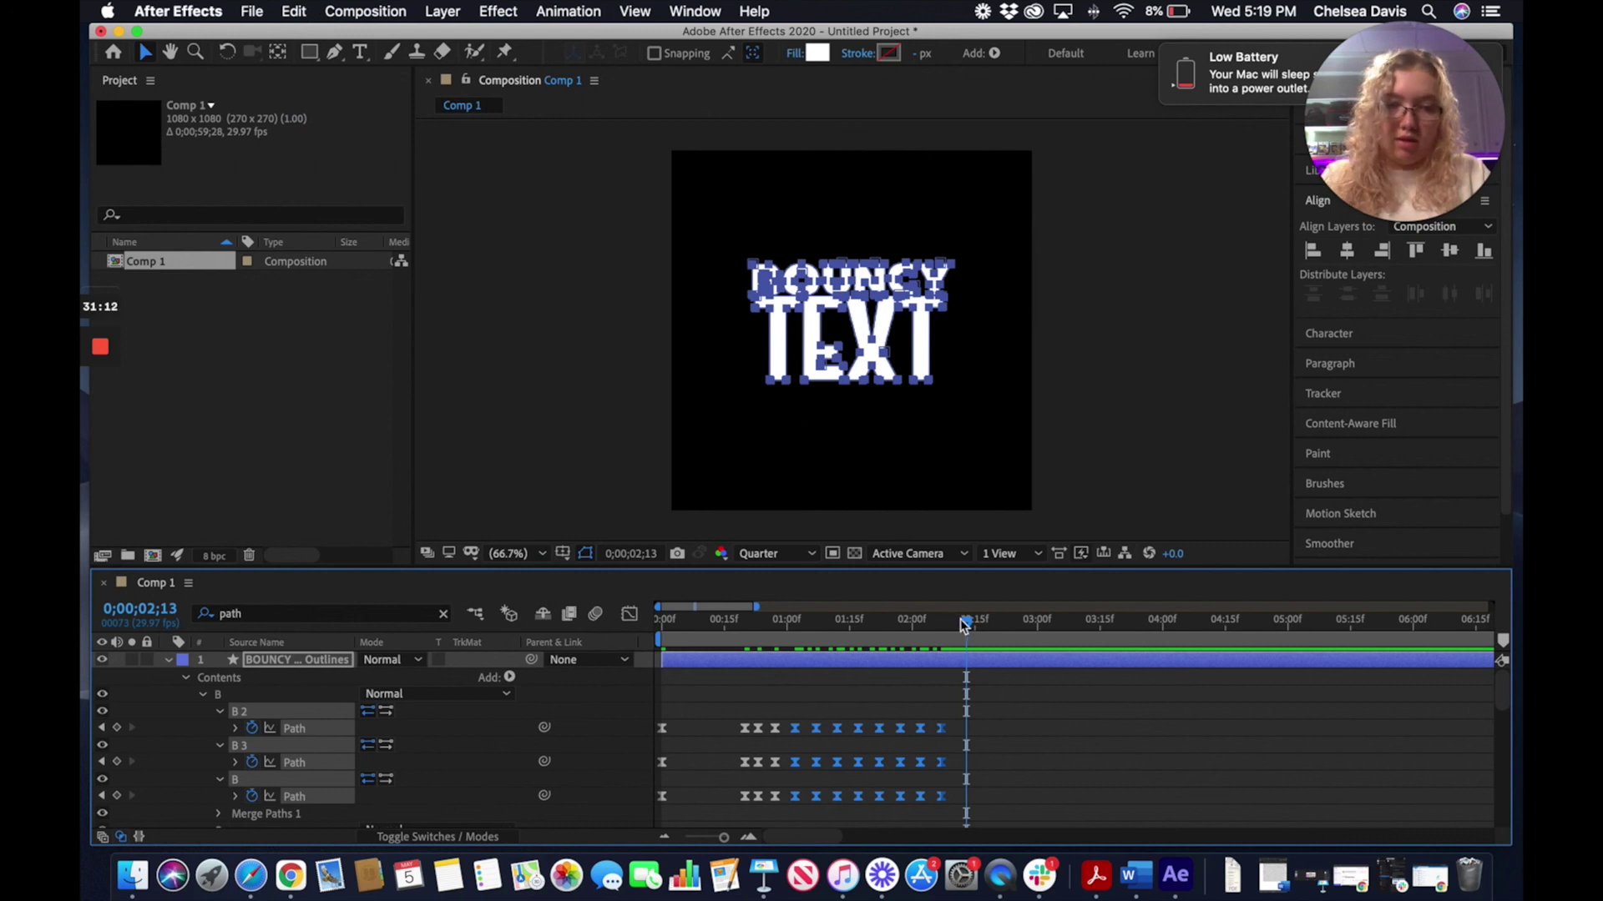
drag(965, 628, 962, 628)
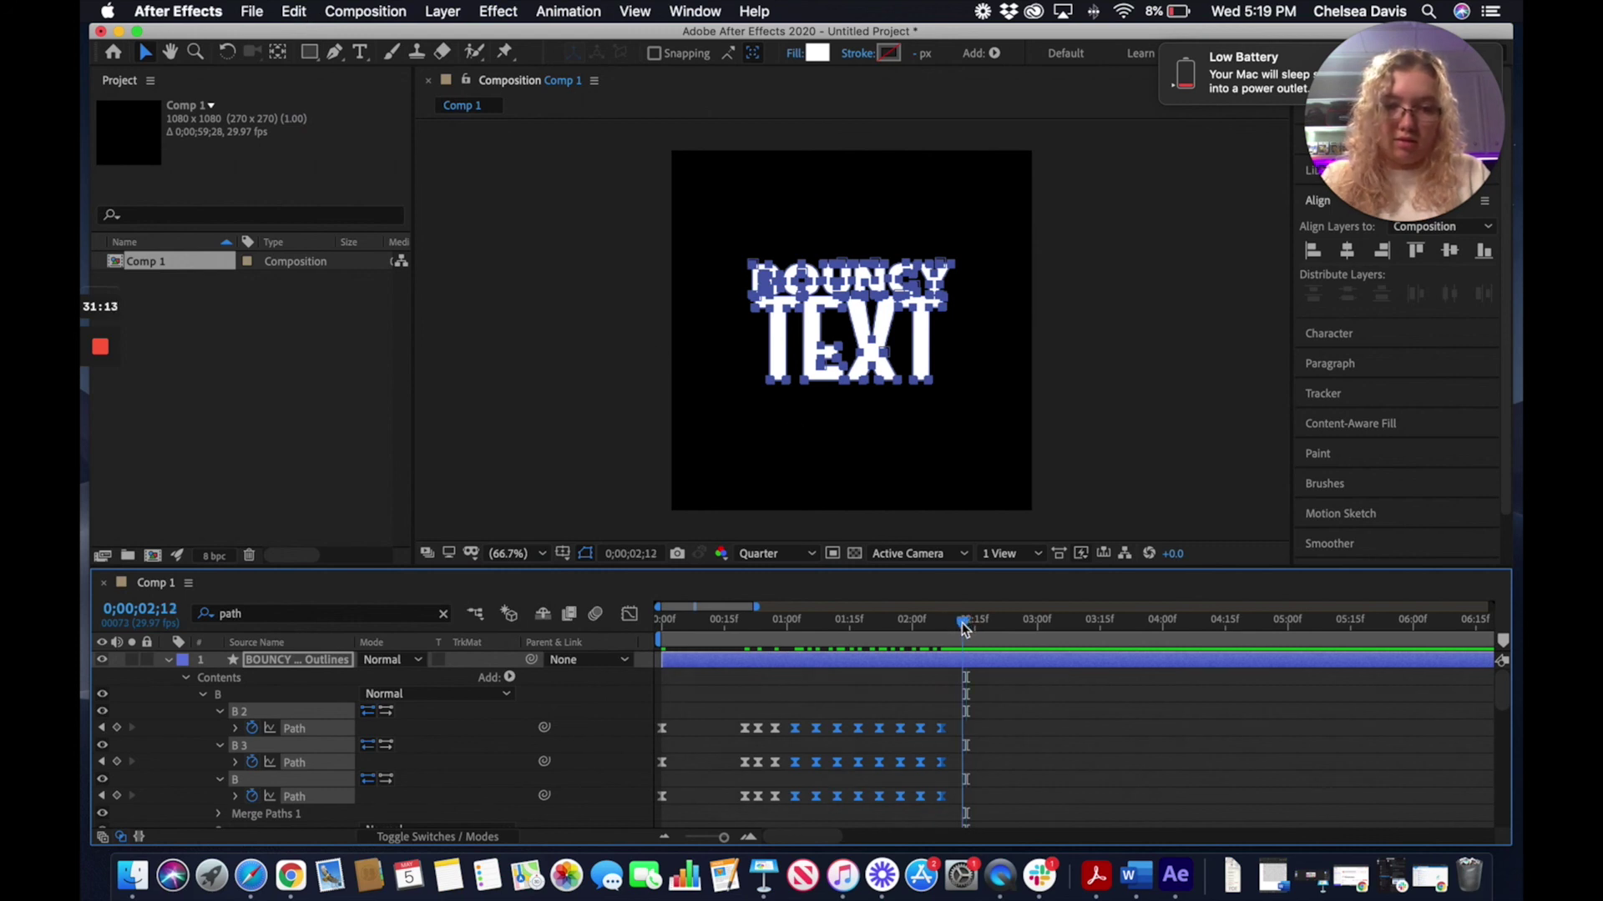
click(296, 11)
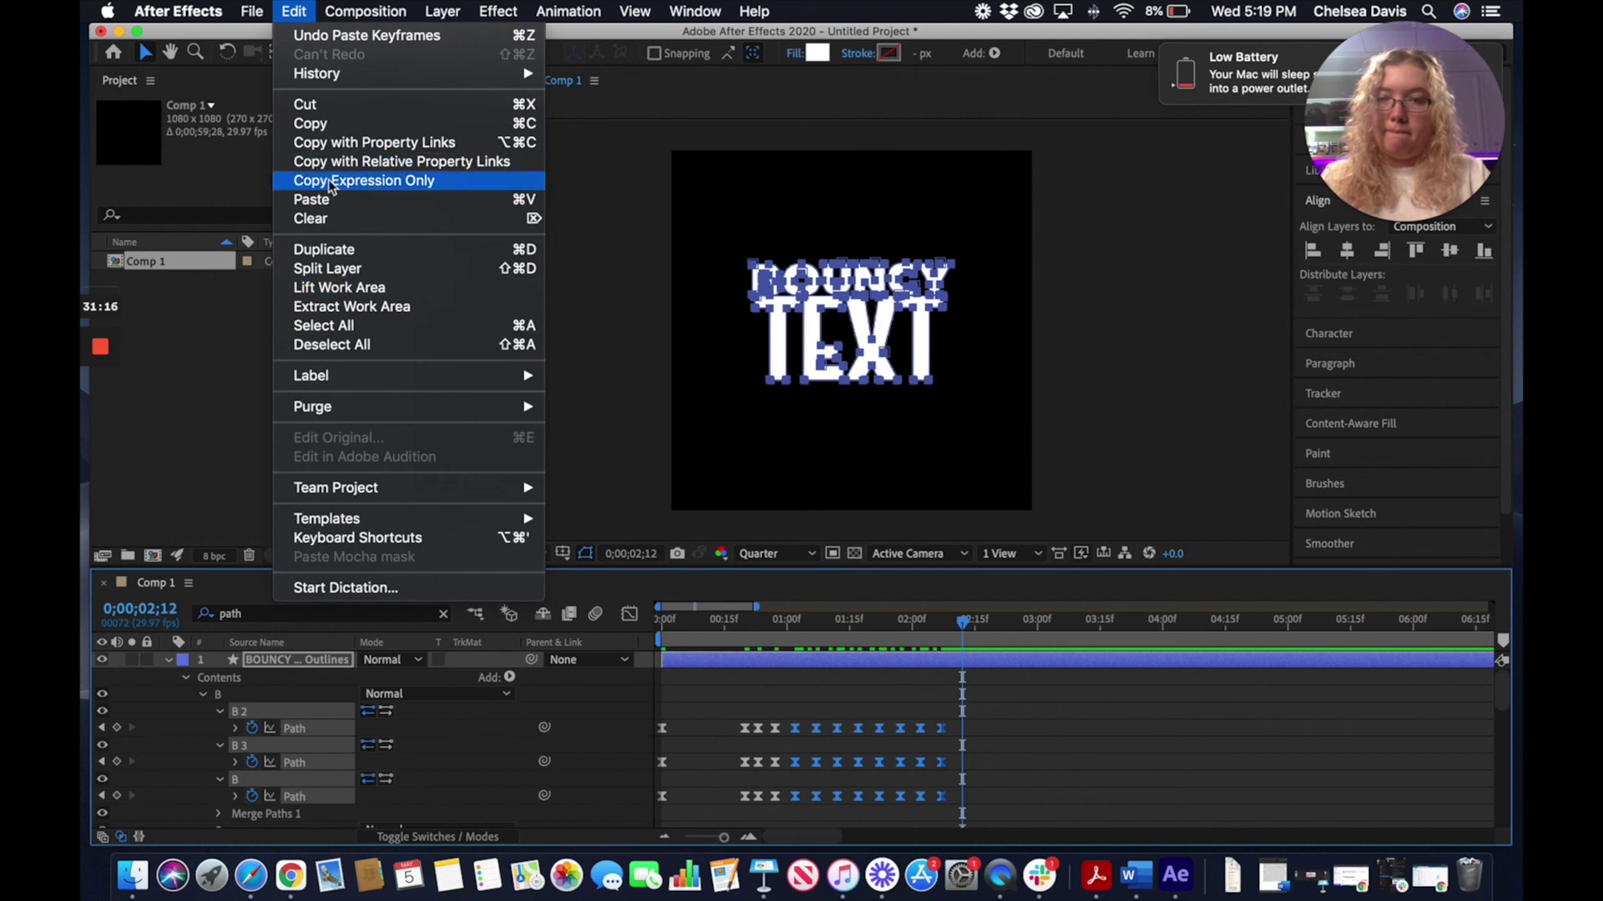
click(312, 199)
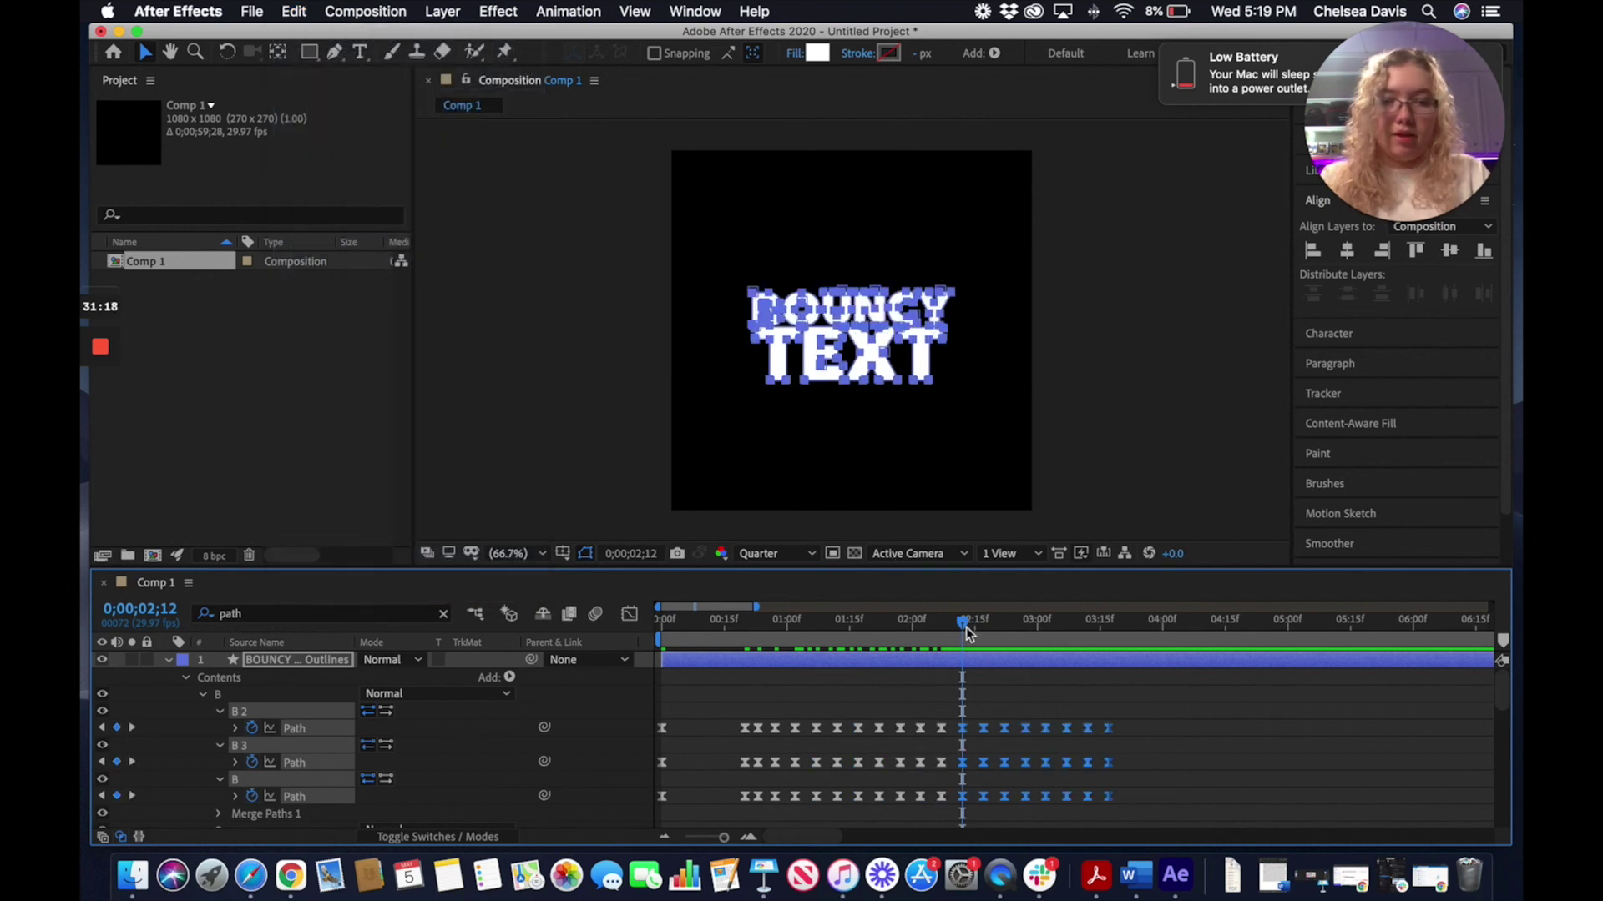
Deselect the letters, play back the extended bounce from the first frame, and return to 0;00;00;00
drag(965, 628, 650, 625)
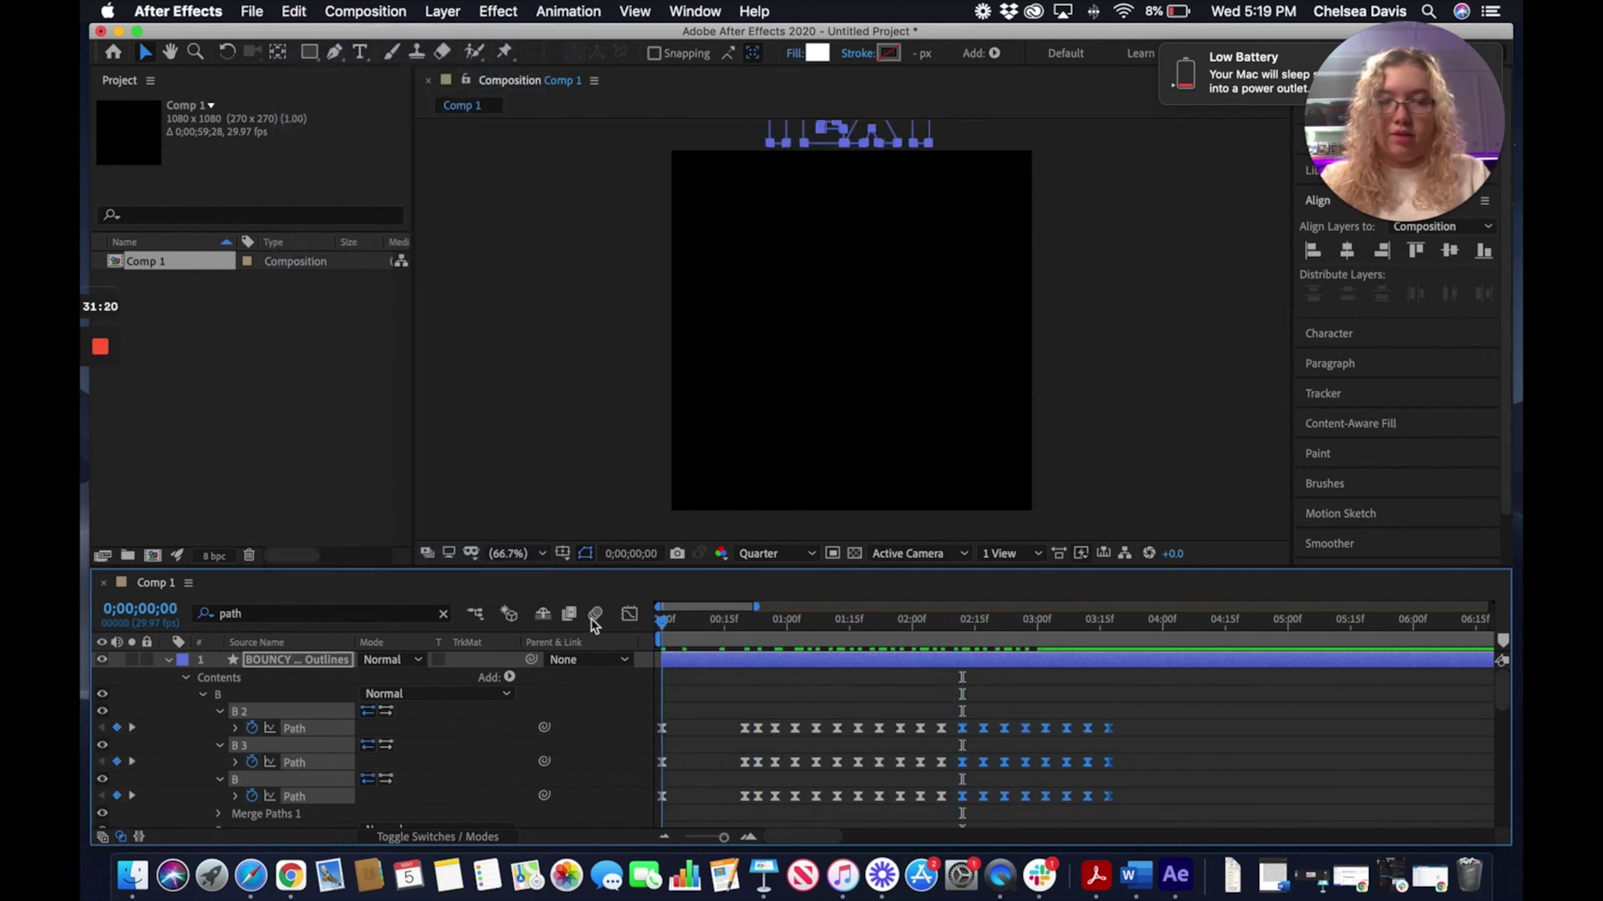
click(554, 314)
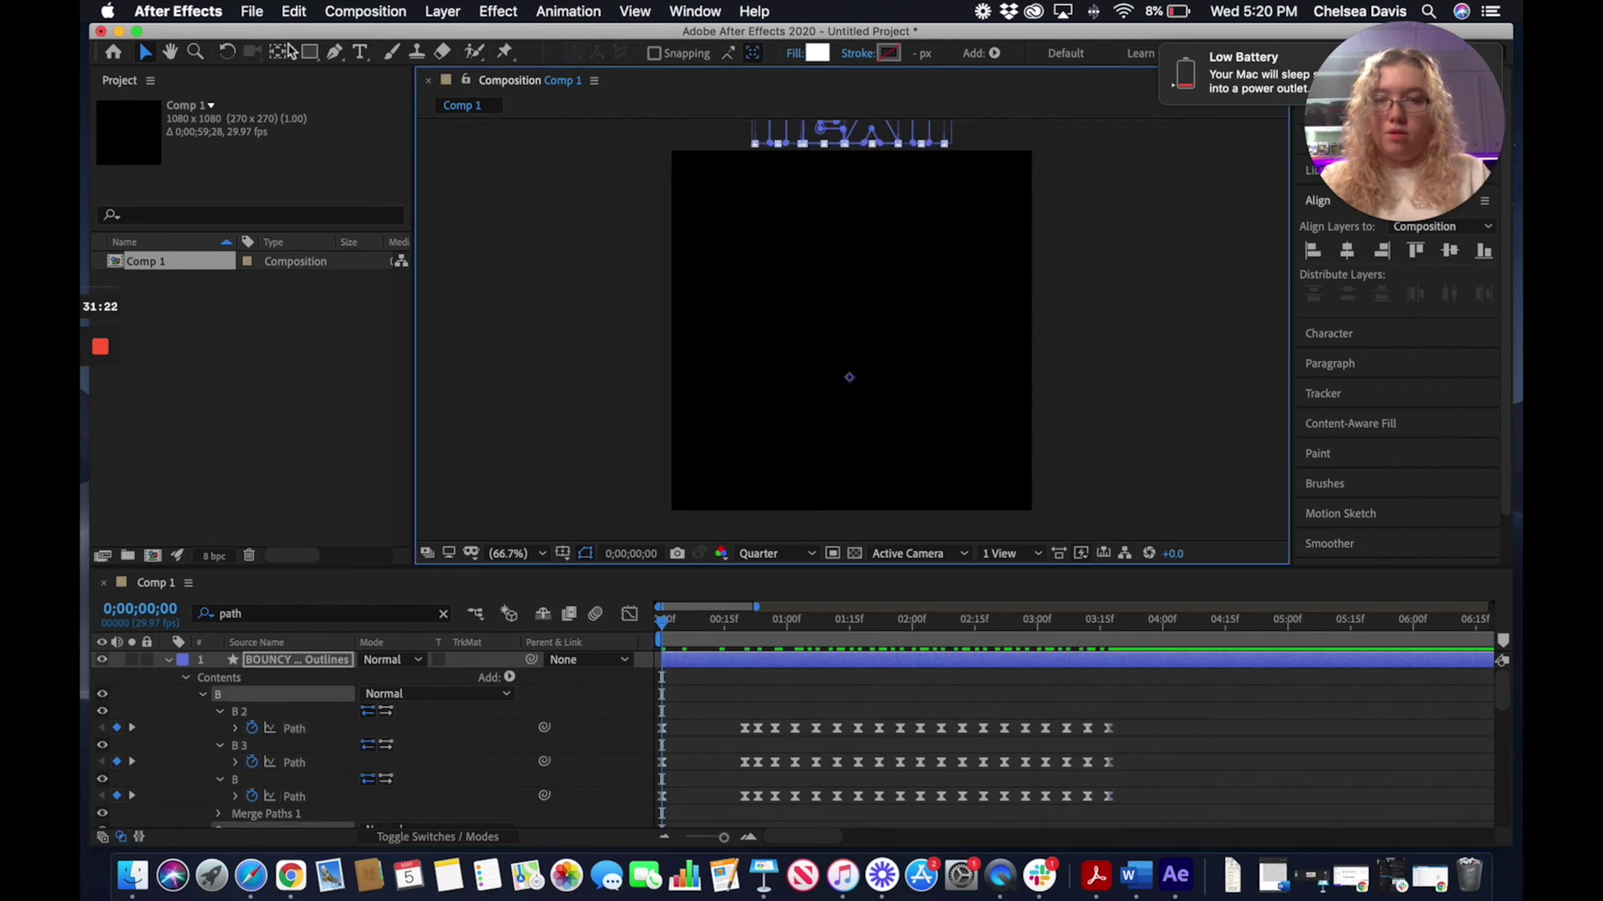
click(560, 418)
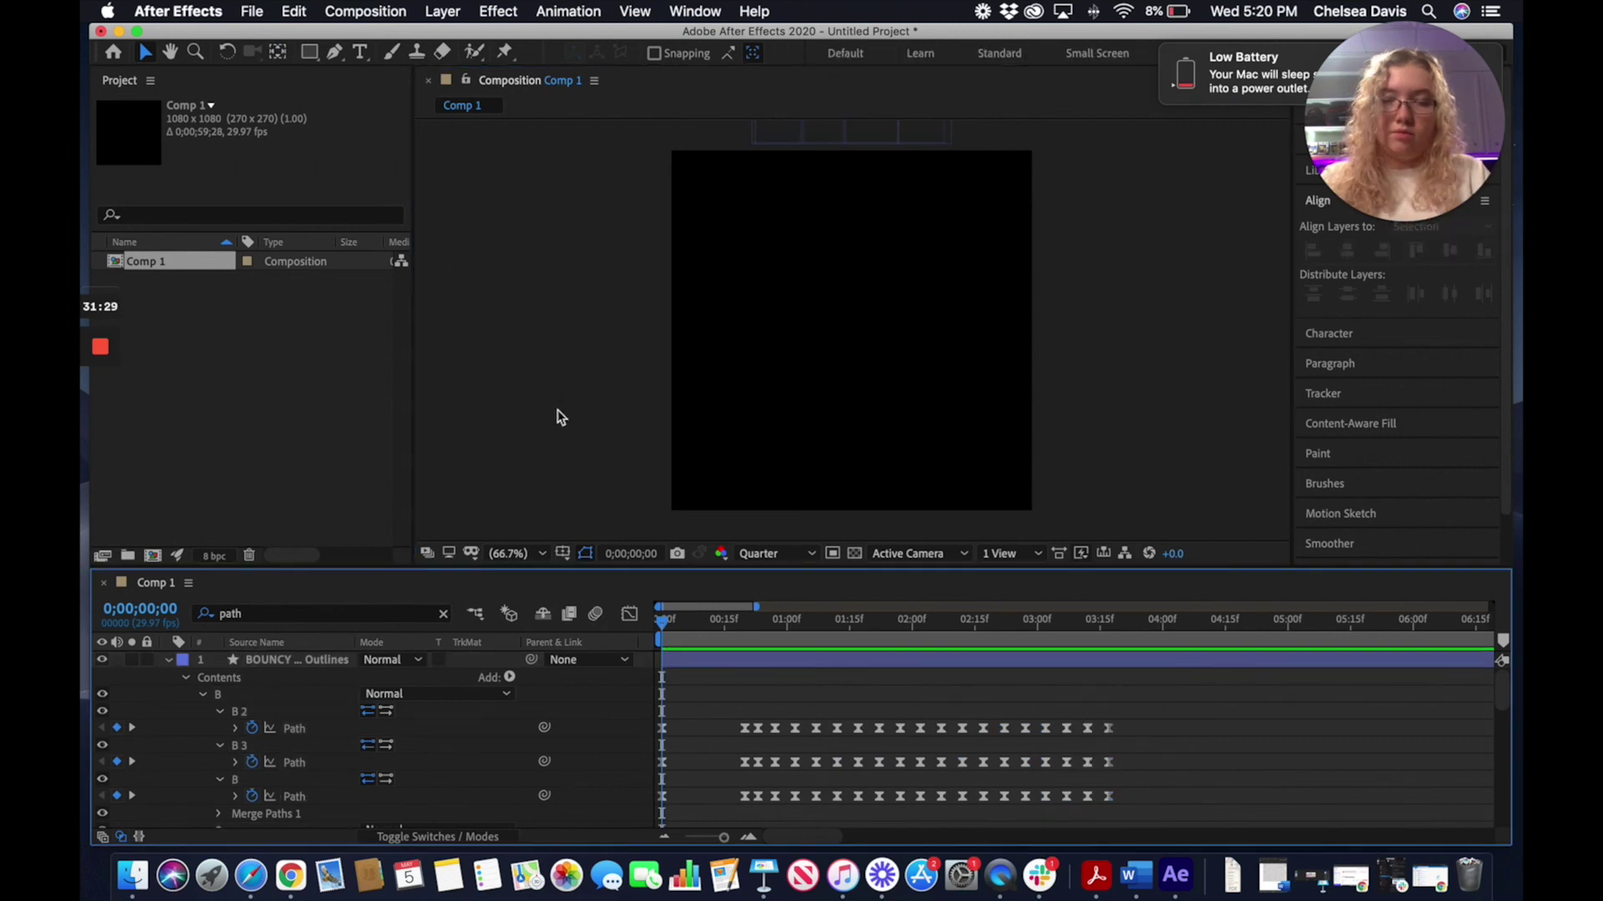
key(space)
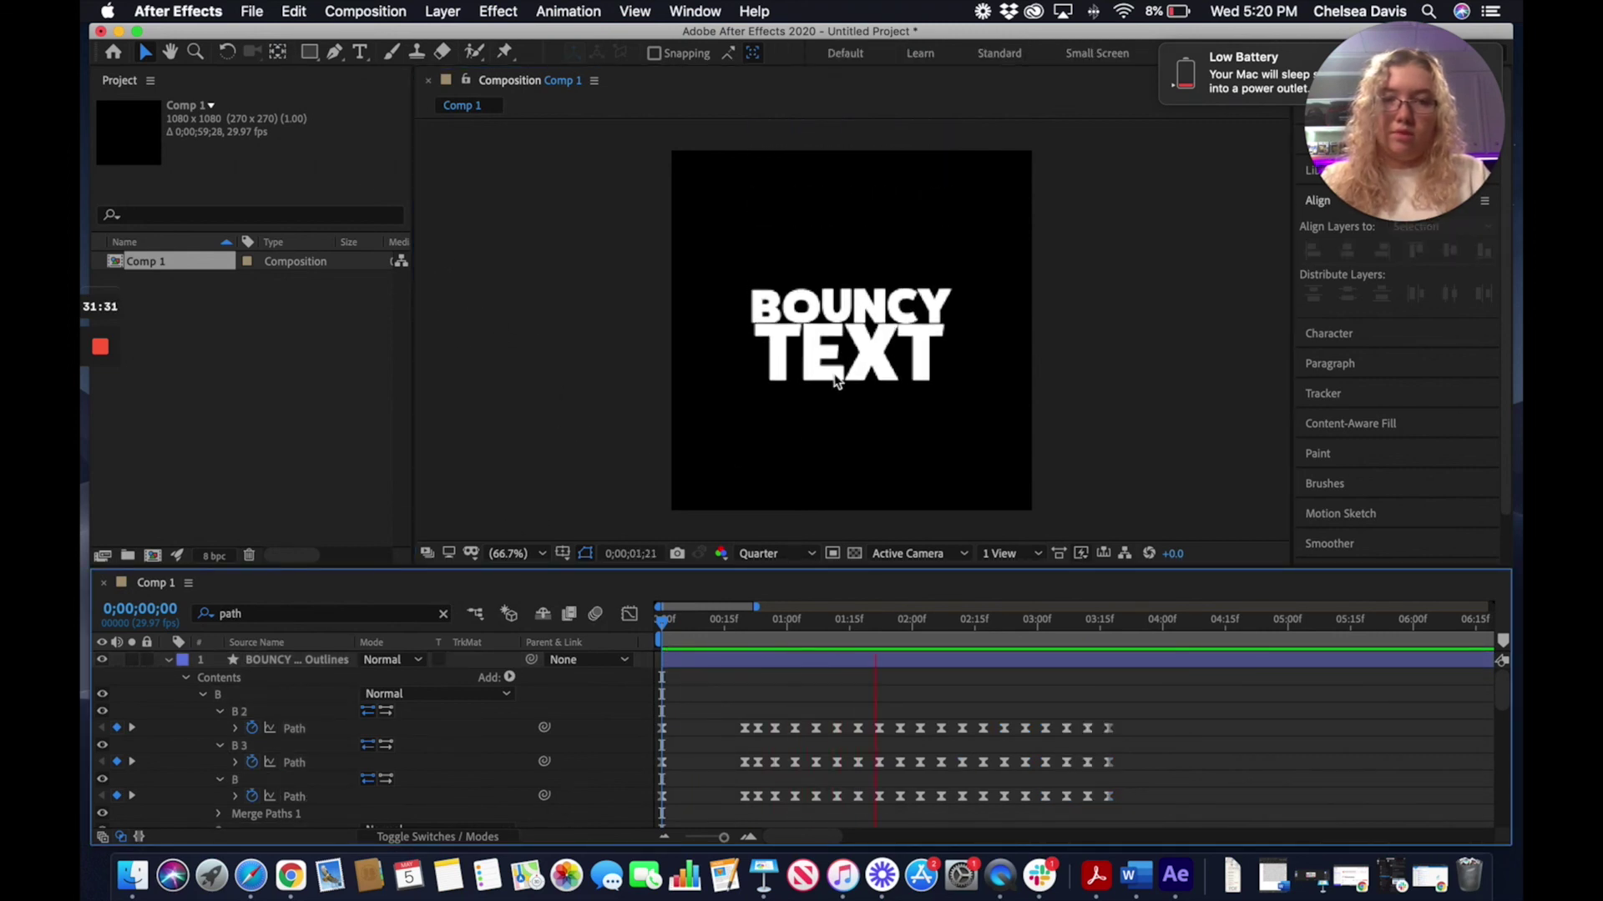
key(space)
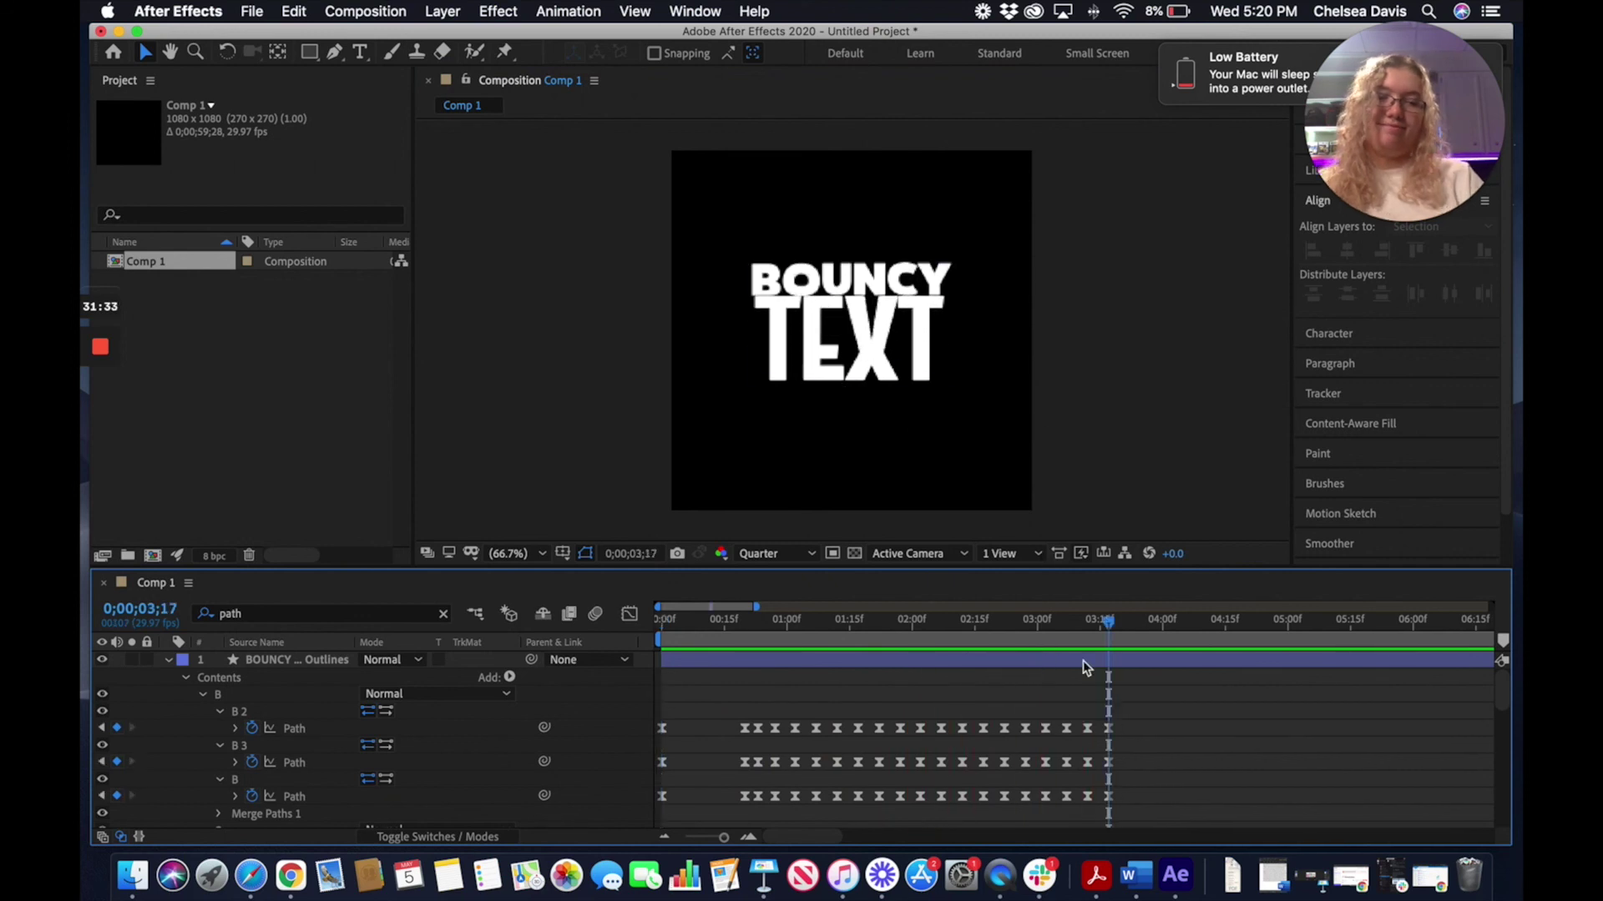
drag(951, 624, 629, 622)
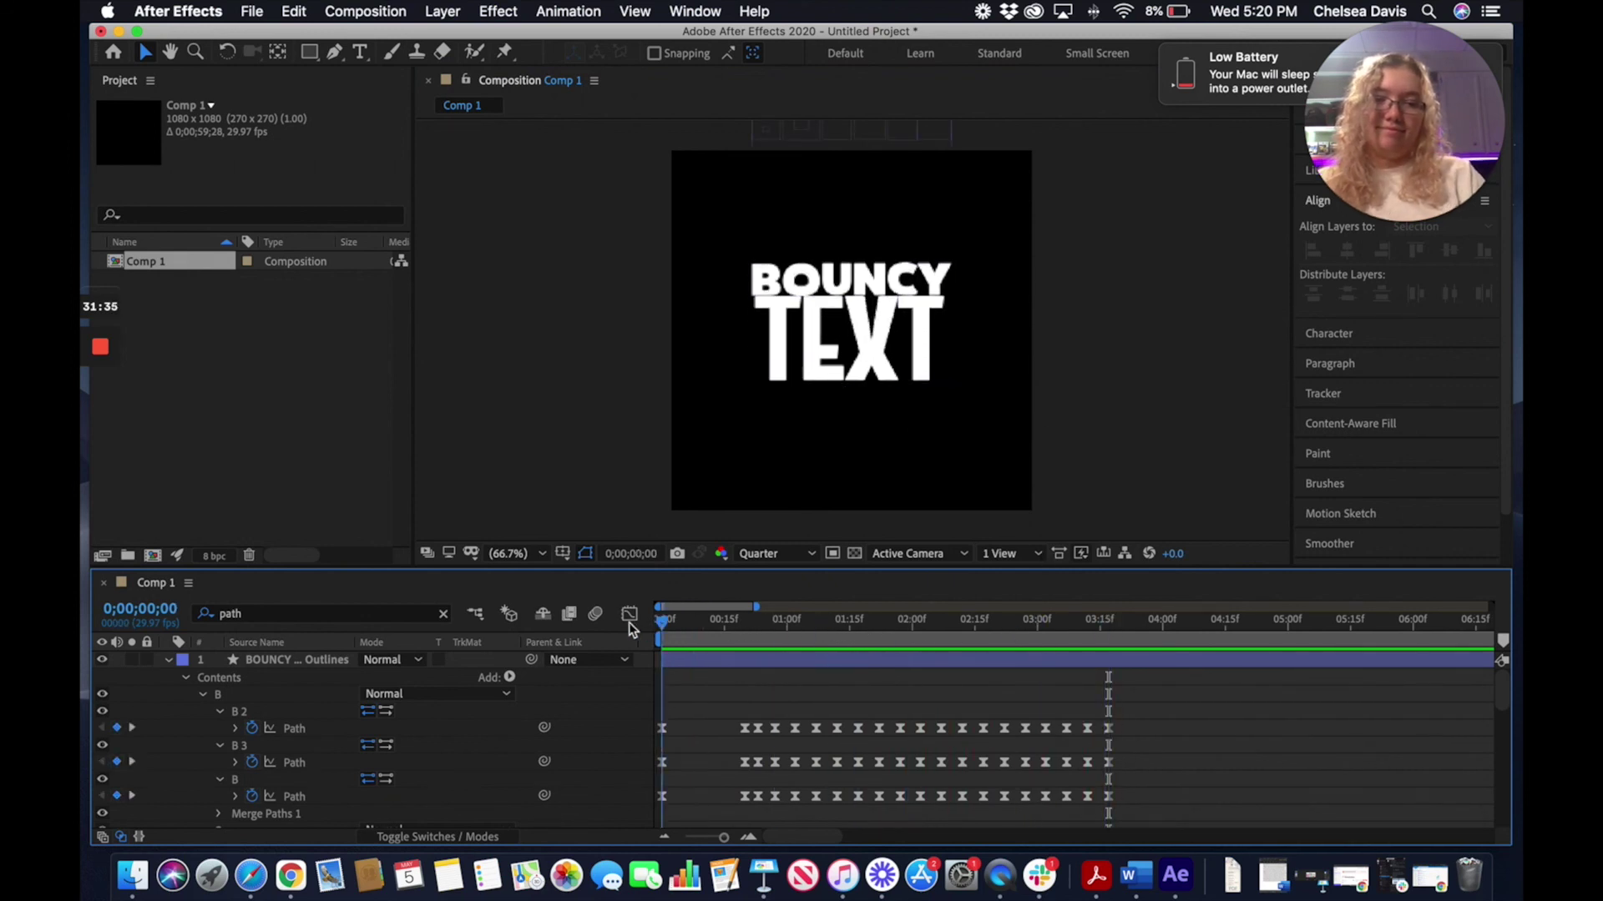